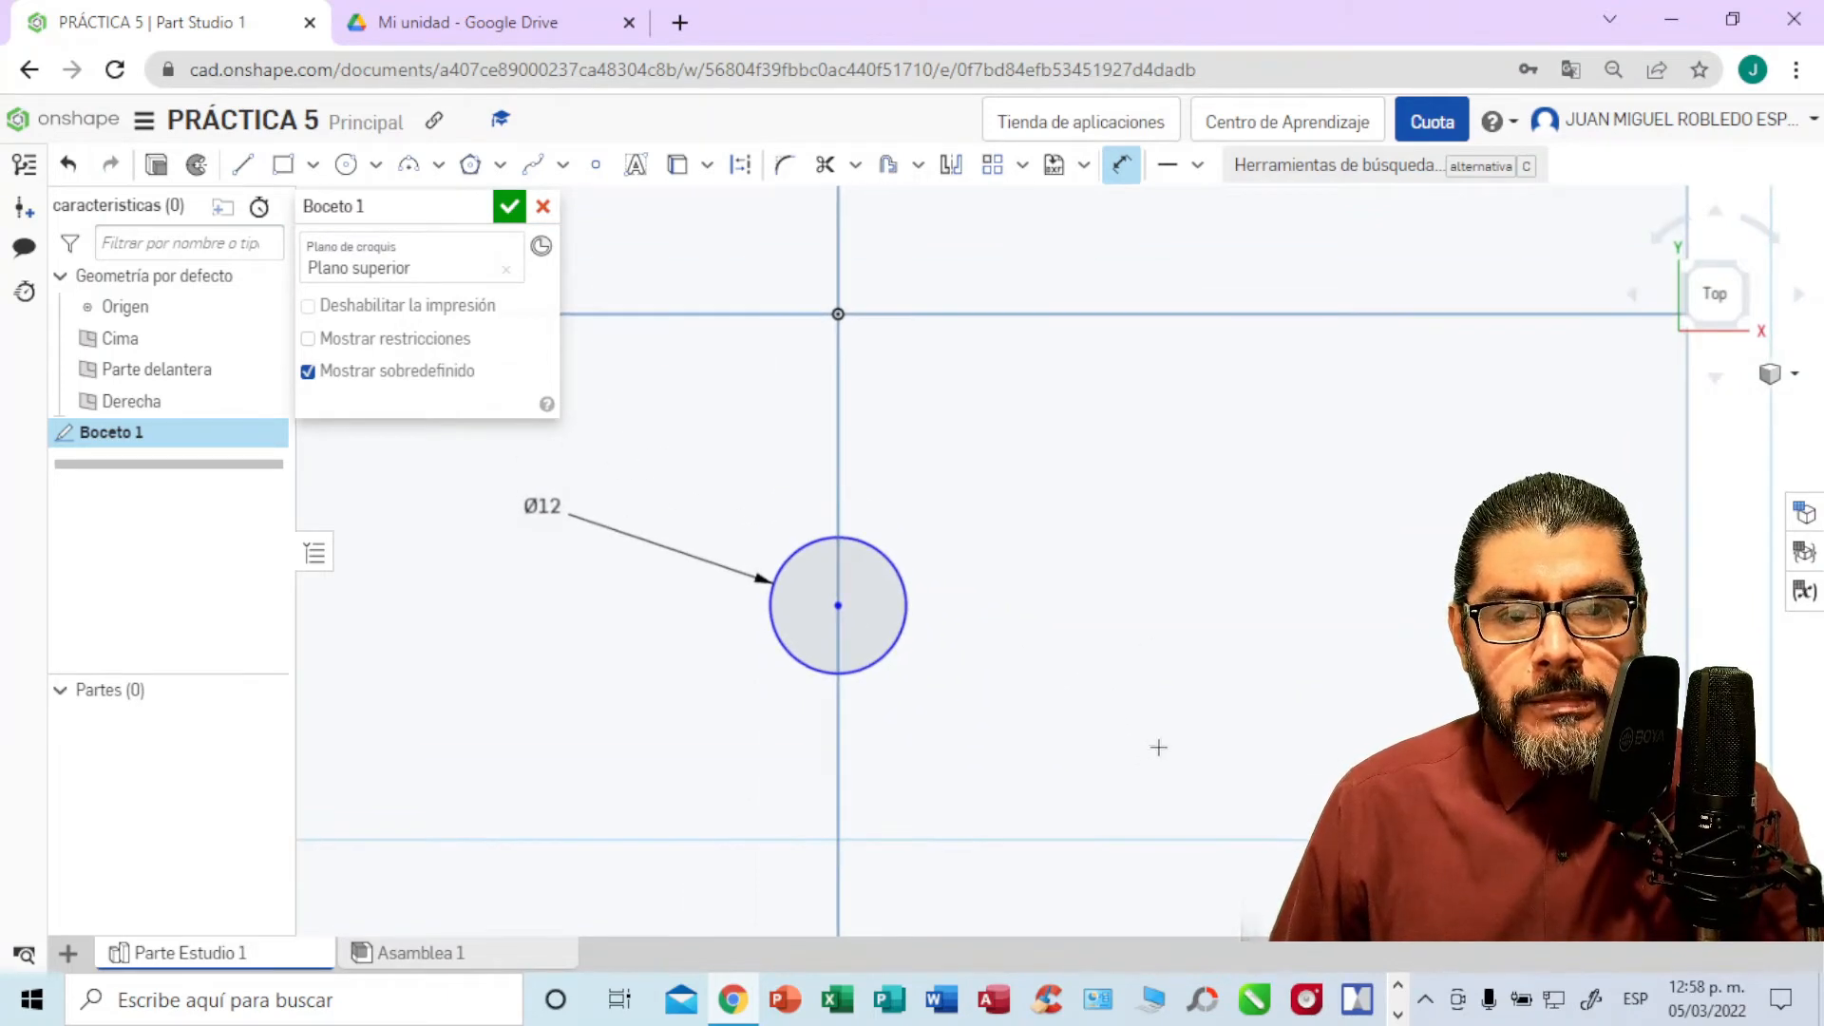
Step: Sketch a circle concentric with the 12 mm circle and dimension its diameter to 8 mm
{"action": "left_click", "coordinate": [378, 167]}
{"action": "left_click", "coordinate": [399, 205]}
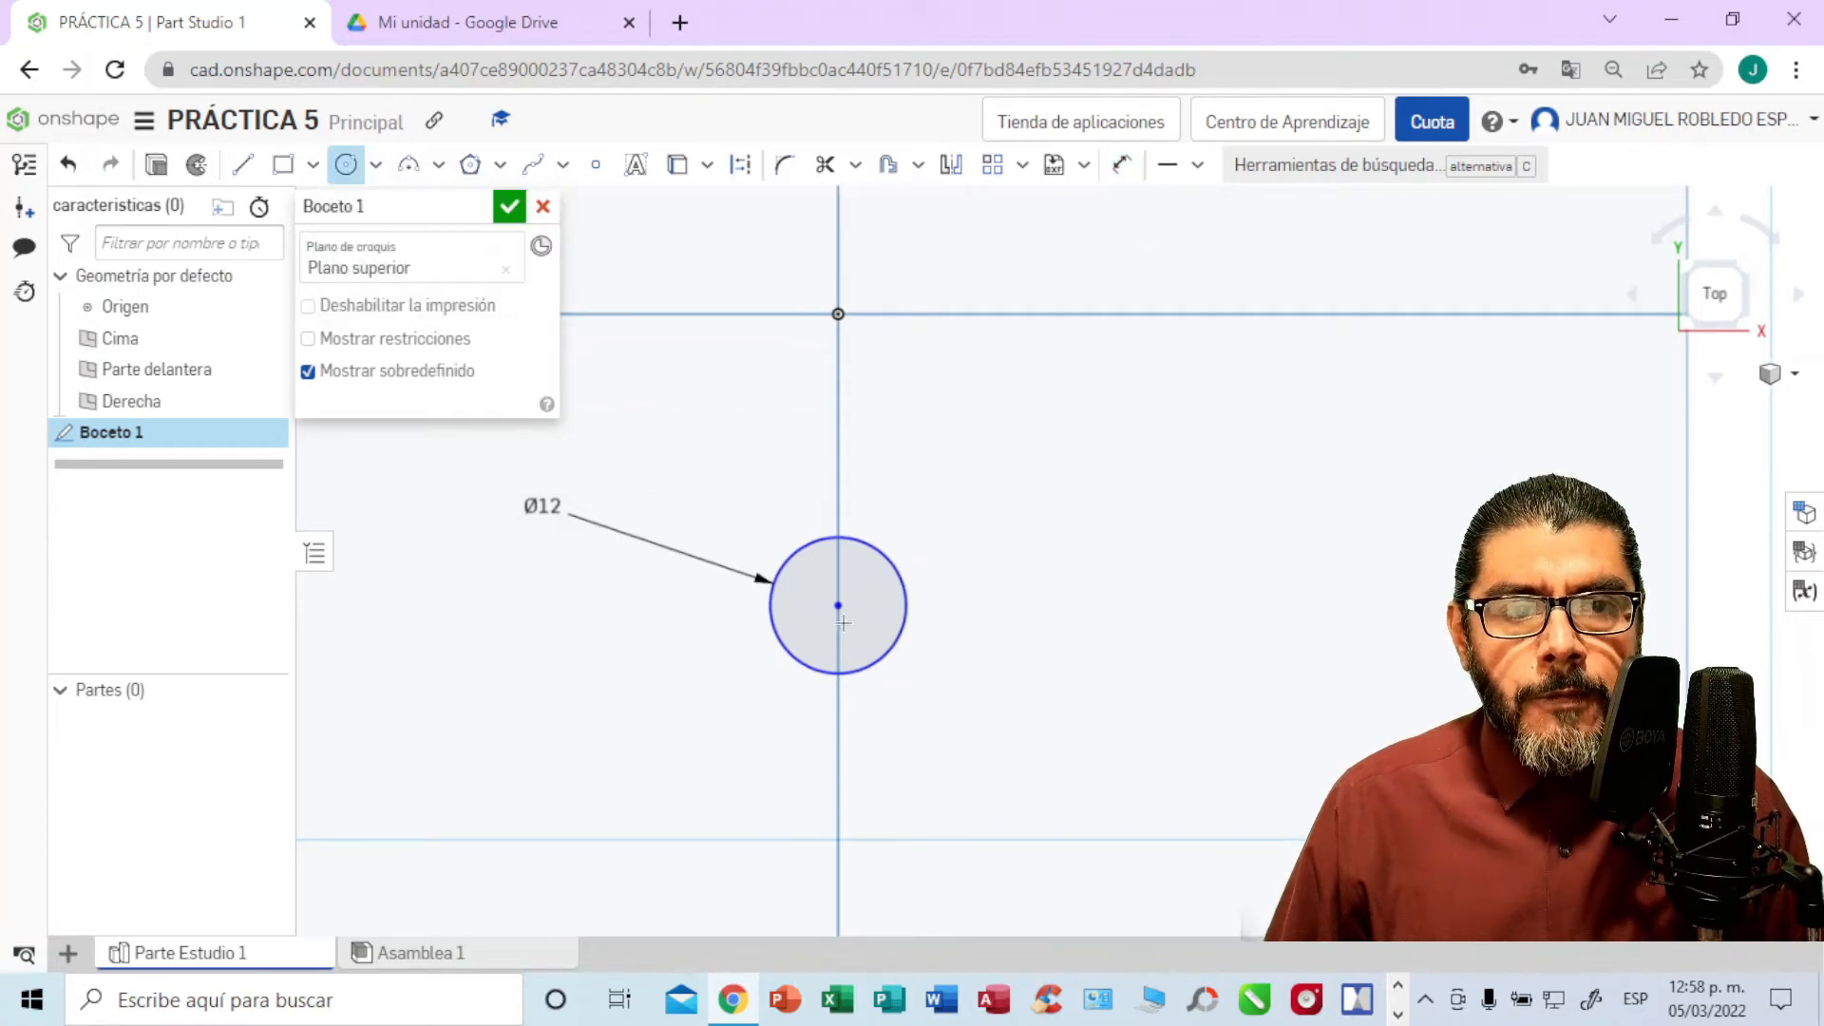
{"action": "left_click", "coordinate": [839, 606]}
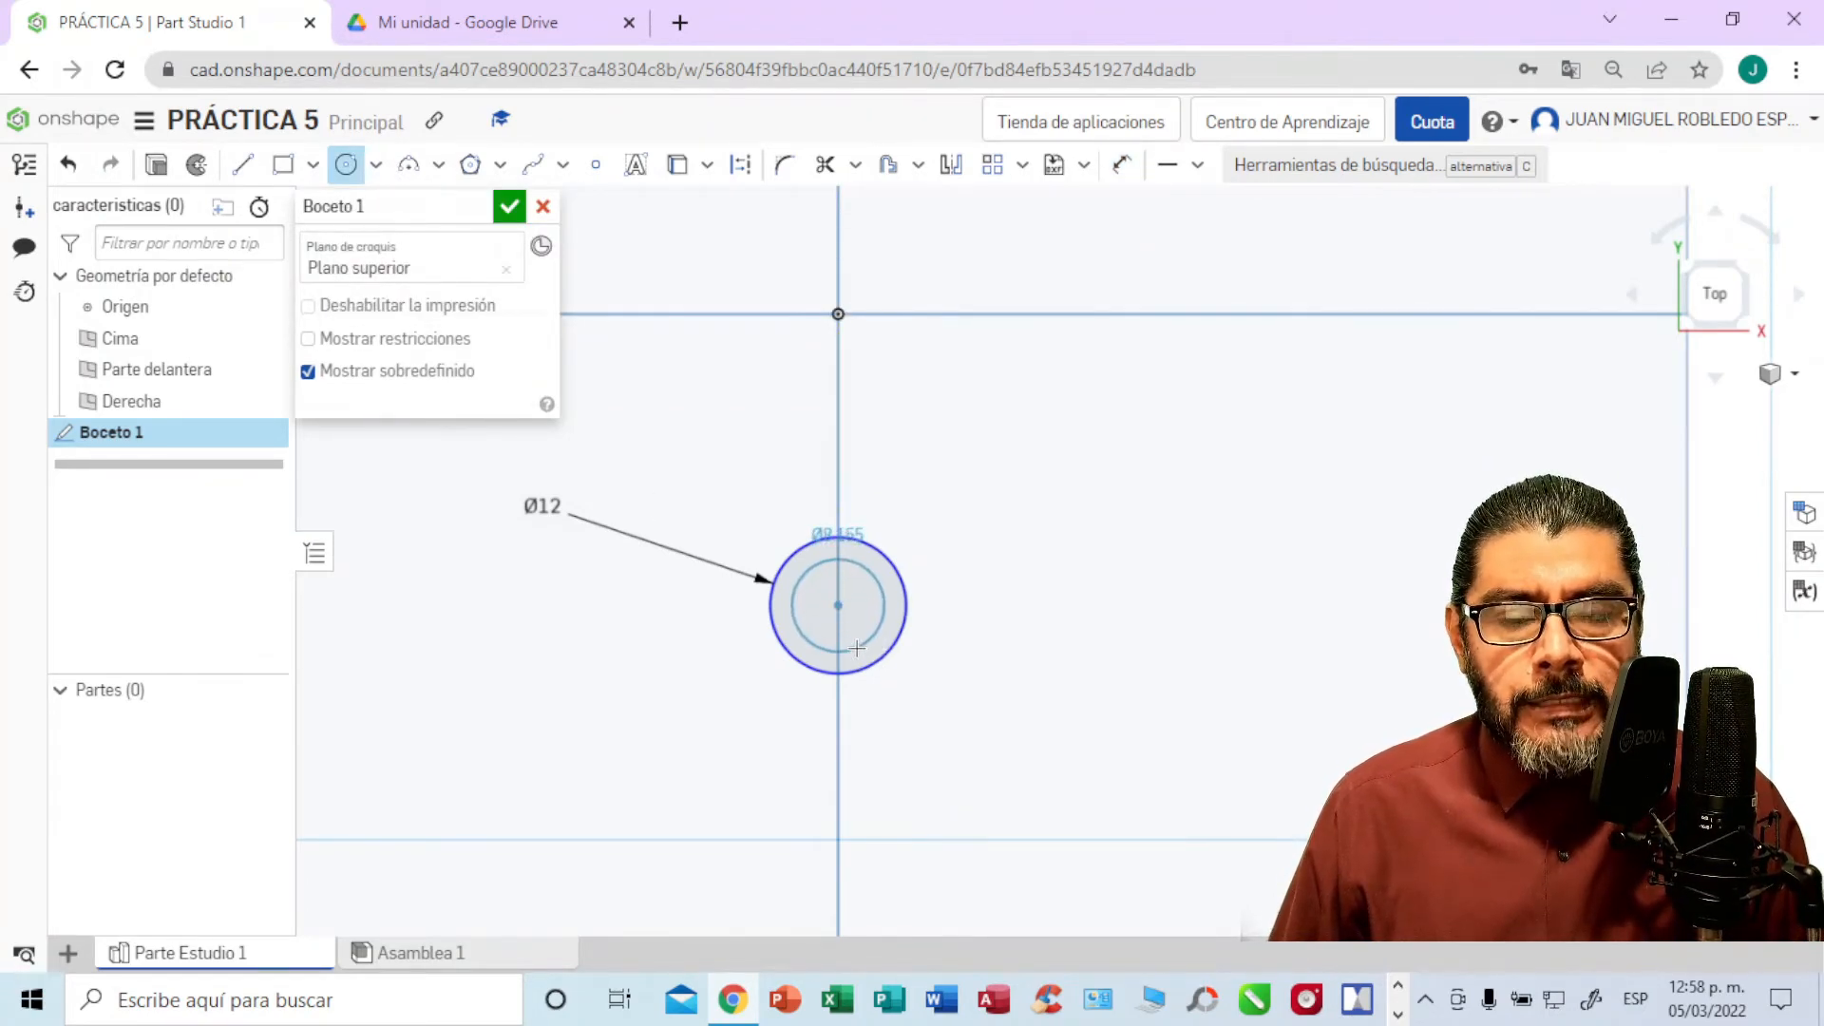
{"action": "left_click", "coordinate": [857, 648]}
{"action": "left_click", "coordinate": [1121, 170]}
{"action": "left_click", "coordinate": [812, 570]}
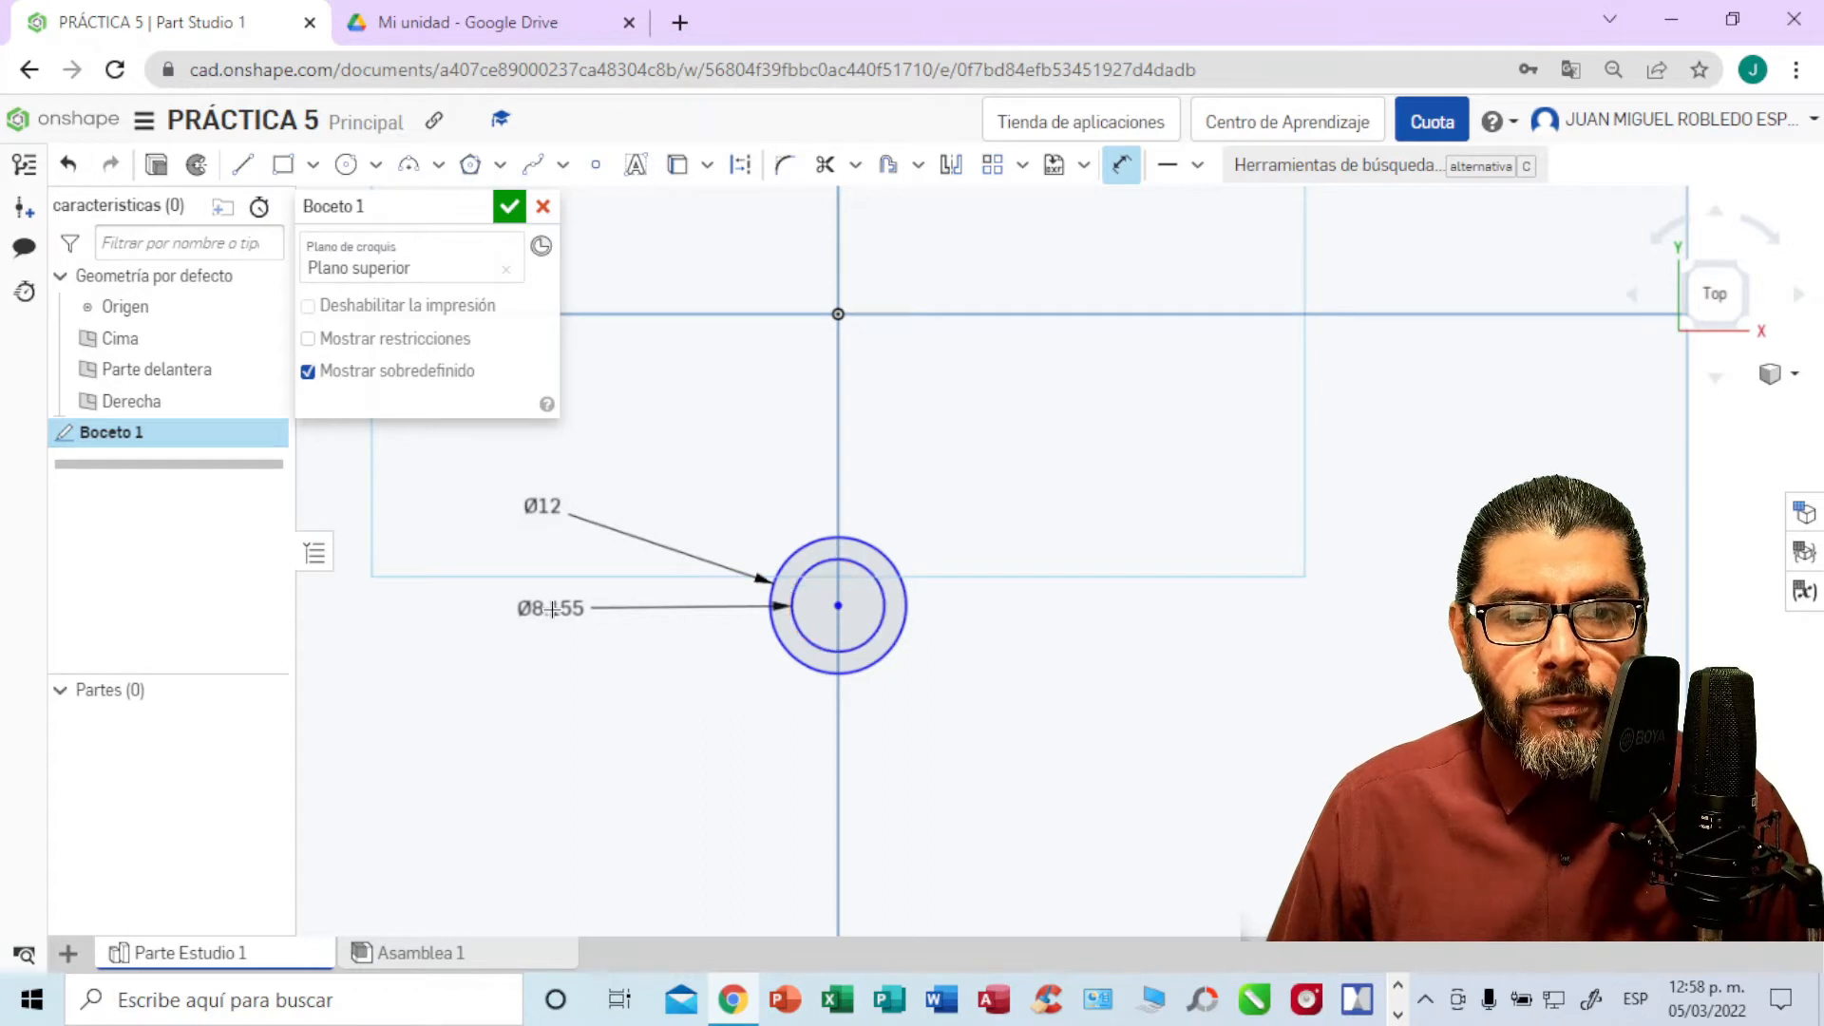
{"action": "left_click", "coordinate": [551, 609]}
{"action": "key", "text": "BackSpace"}
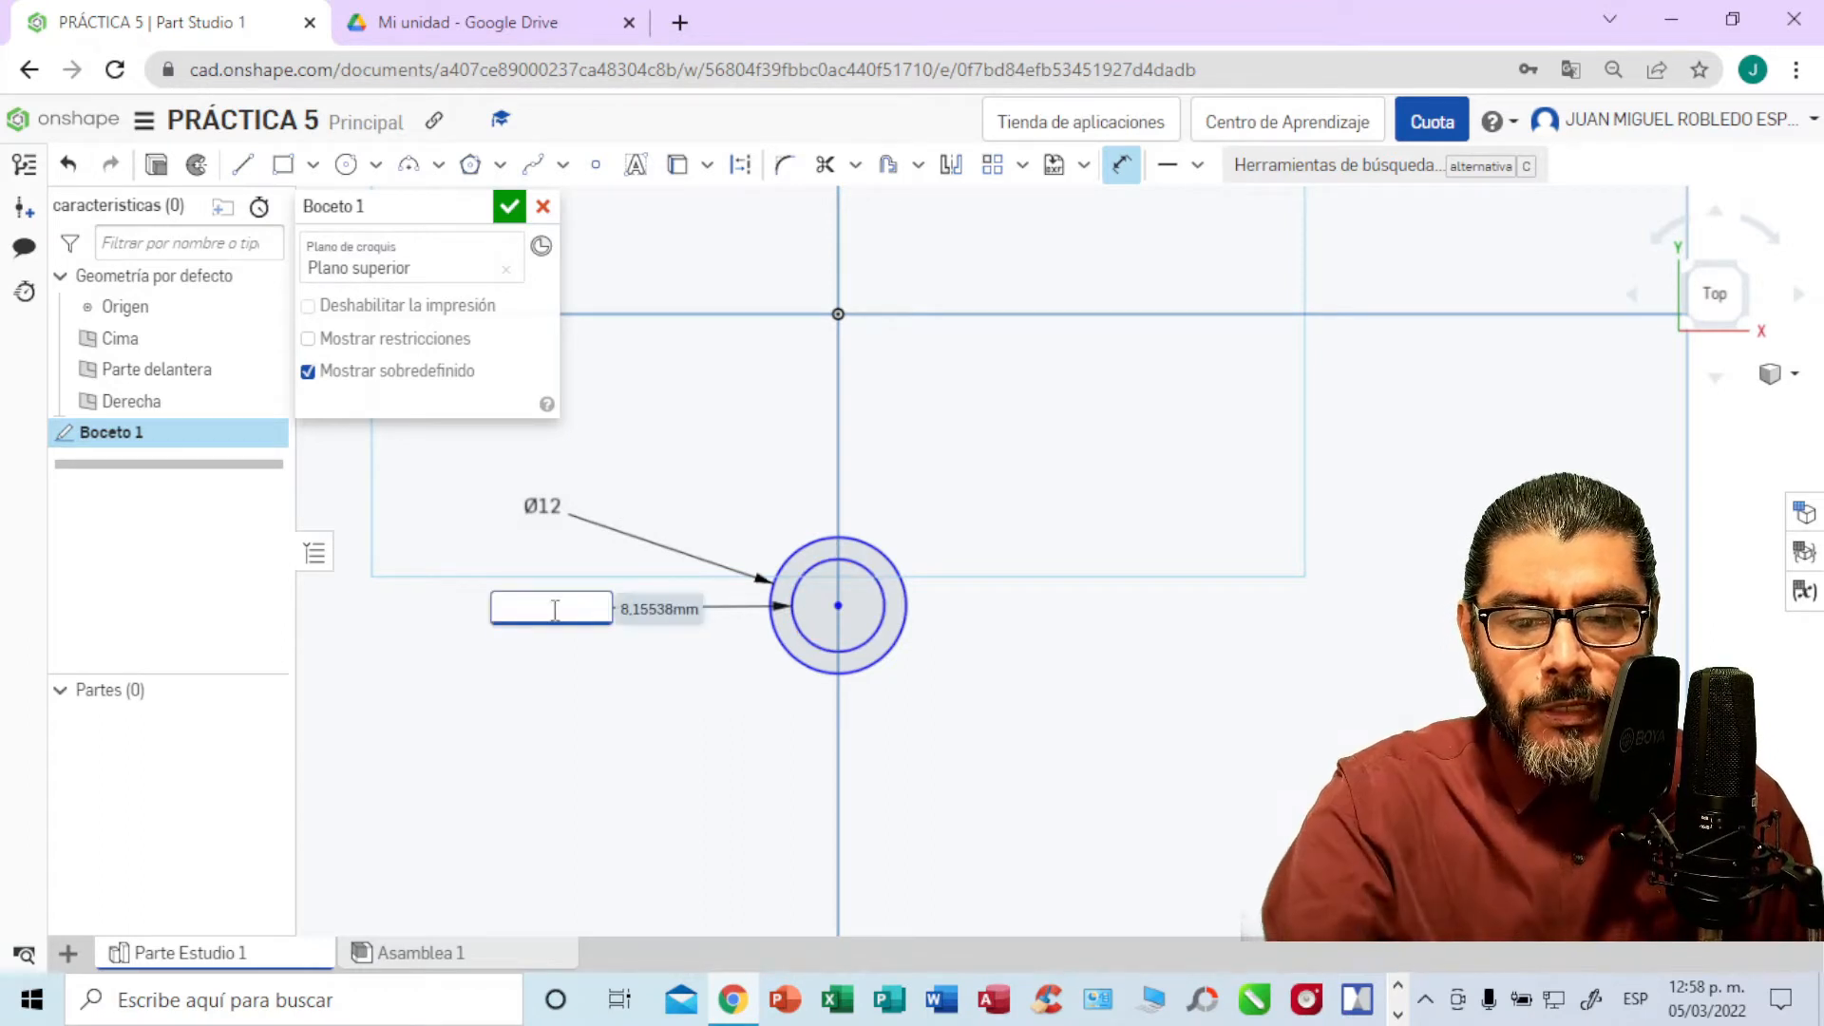
{"action": "type", "text": "8"}
{"action": "key", "text": "Return"}
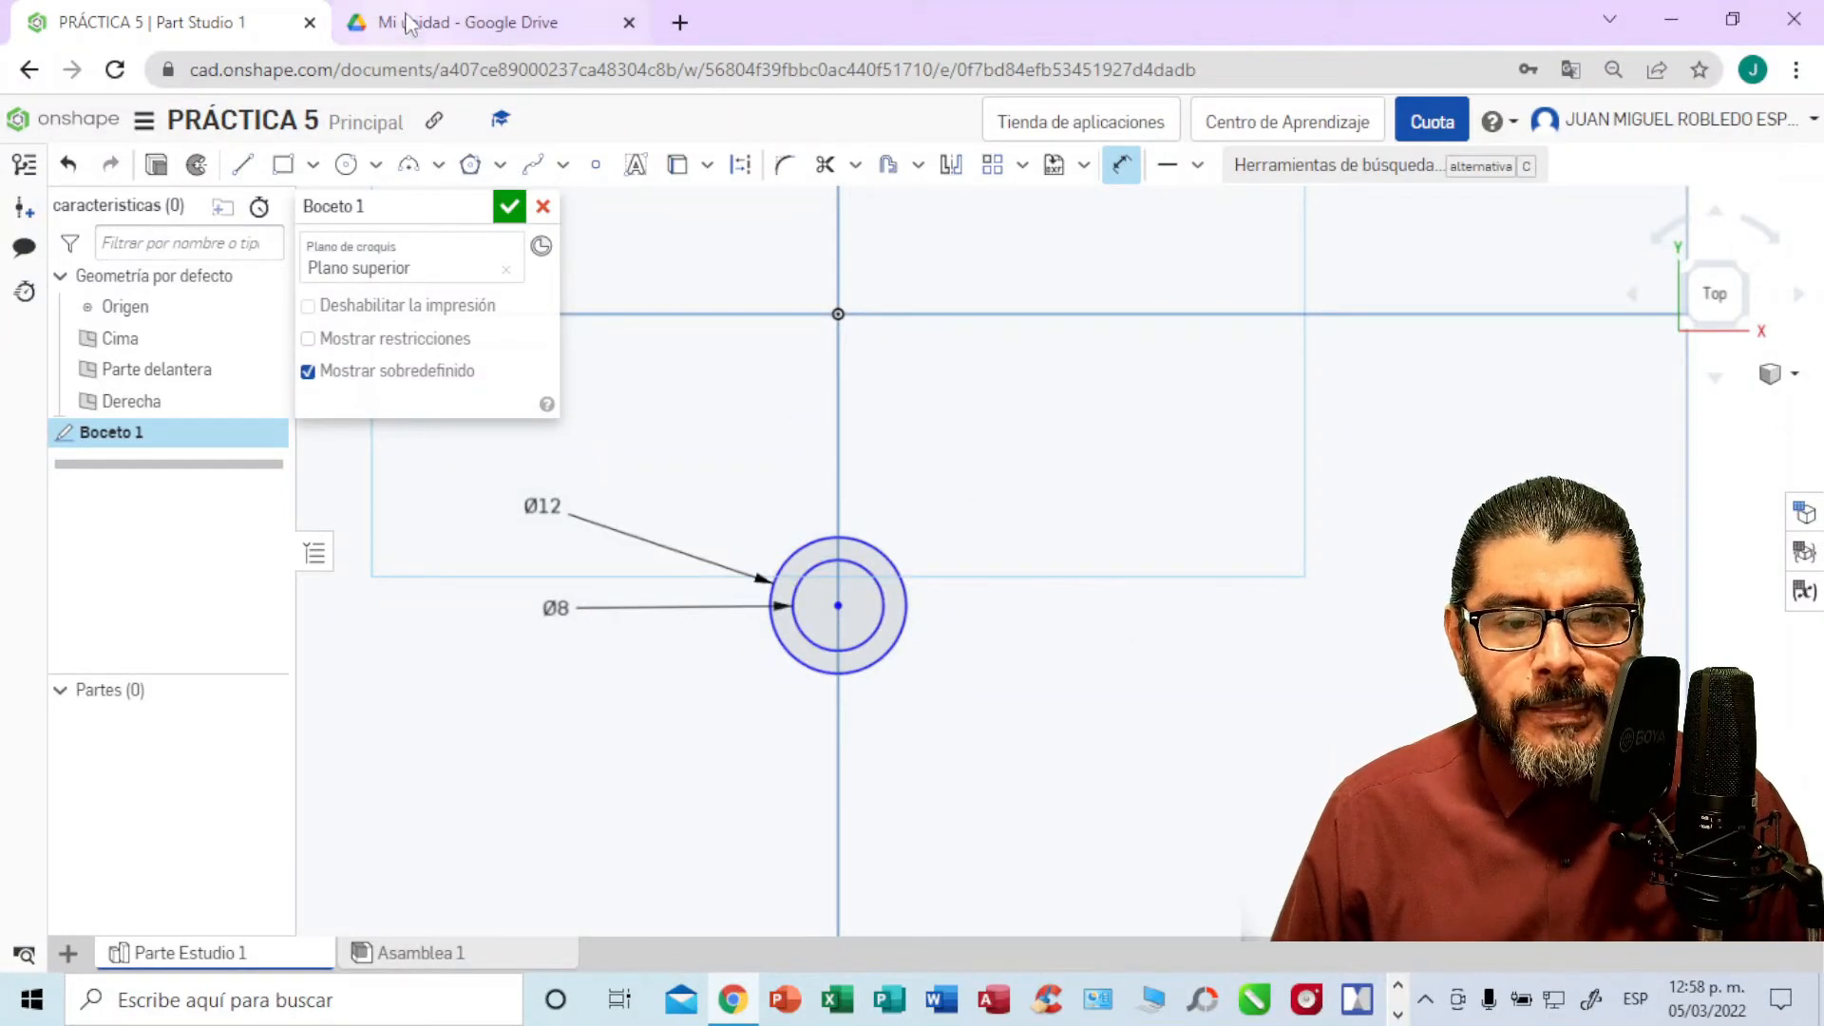
Step: Consult the plan view in the Google Drive practice PDF and, back in Onshape, sketch a circle about 24 mm in diameter centered on the origin
{"action": "left_click", "coordinate": [556, 32]}
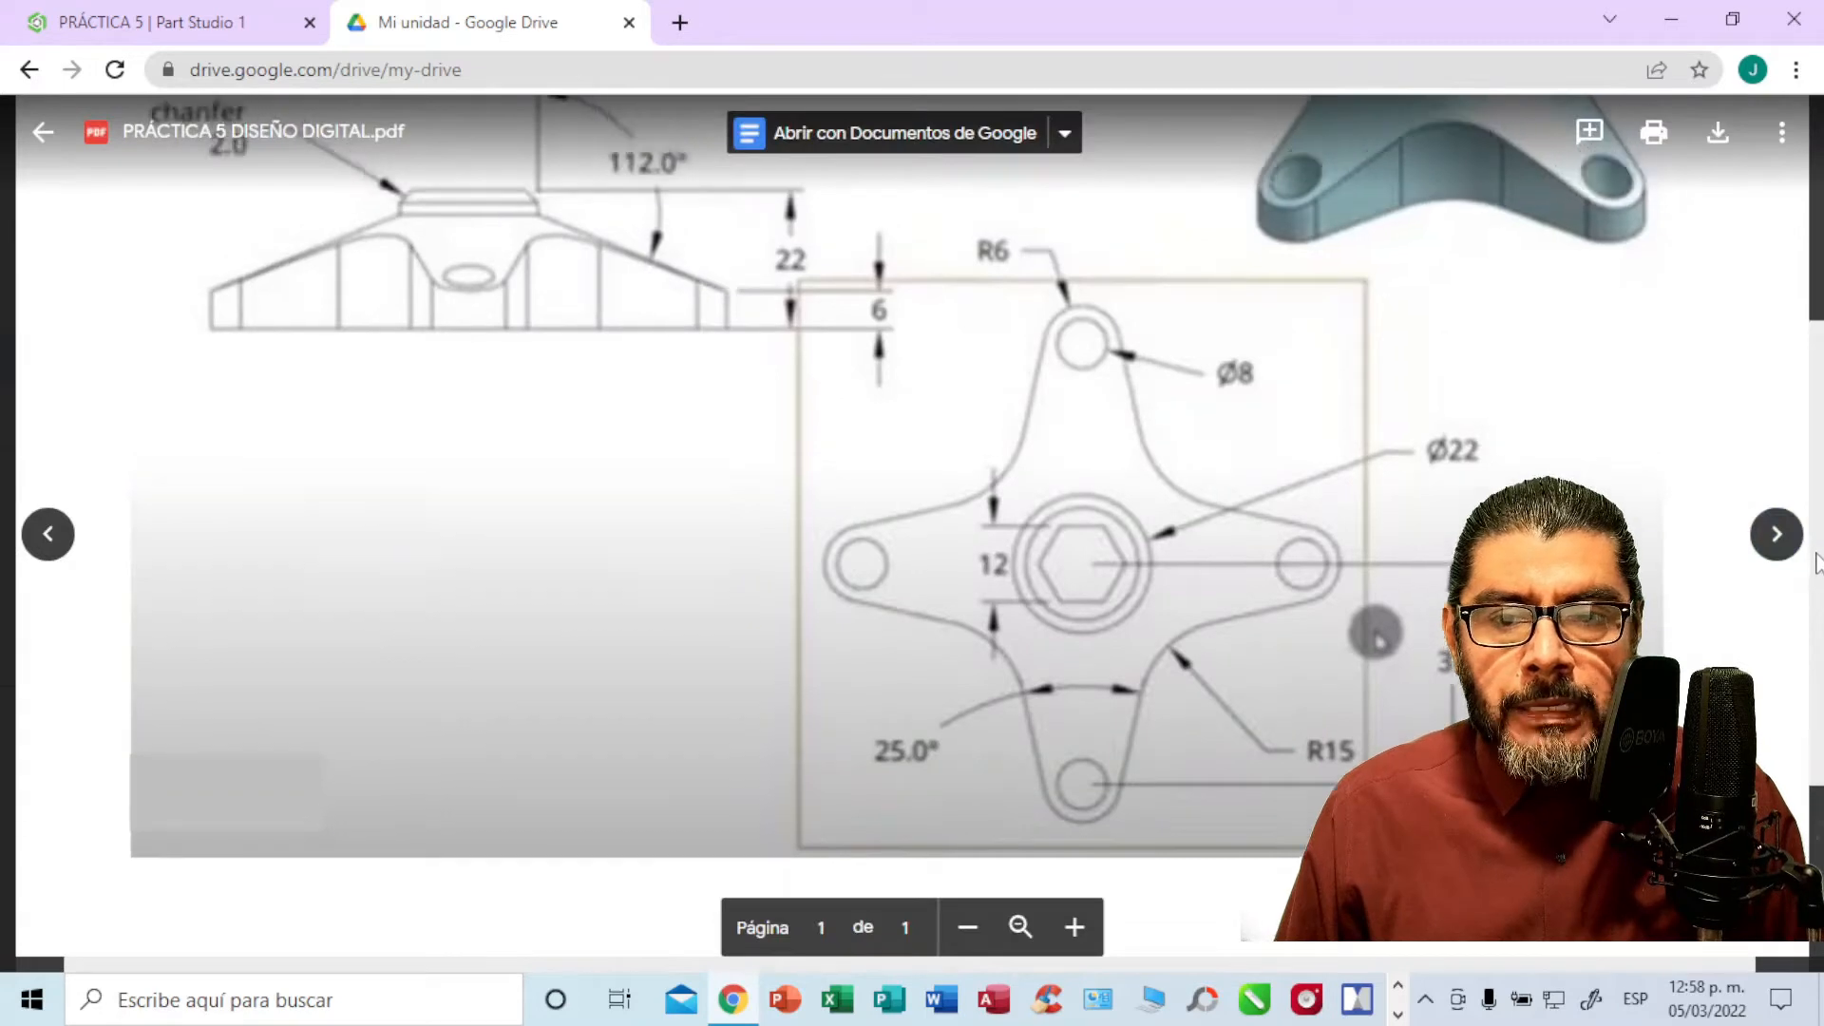
{"action": "scroll", "coordinate": [1817, 501], "scroll_direction": "up", "scroll_amount": 2}
{"action": "scroll", "coordinate": [1818, 501], "scroll_direction": "down", "scroll_amount": 3}
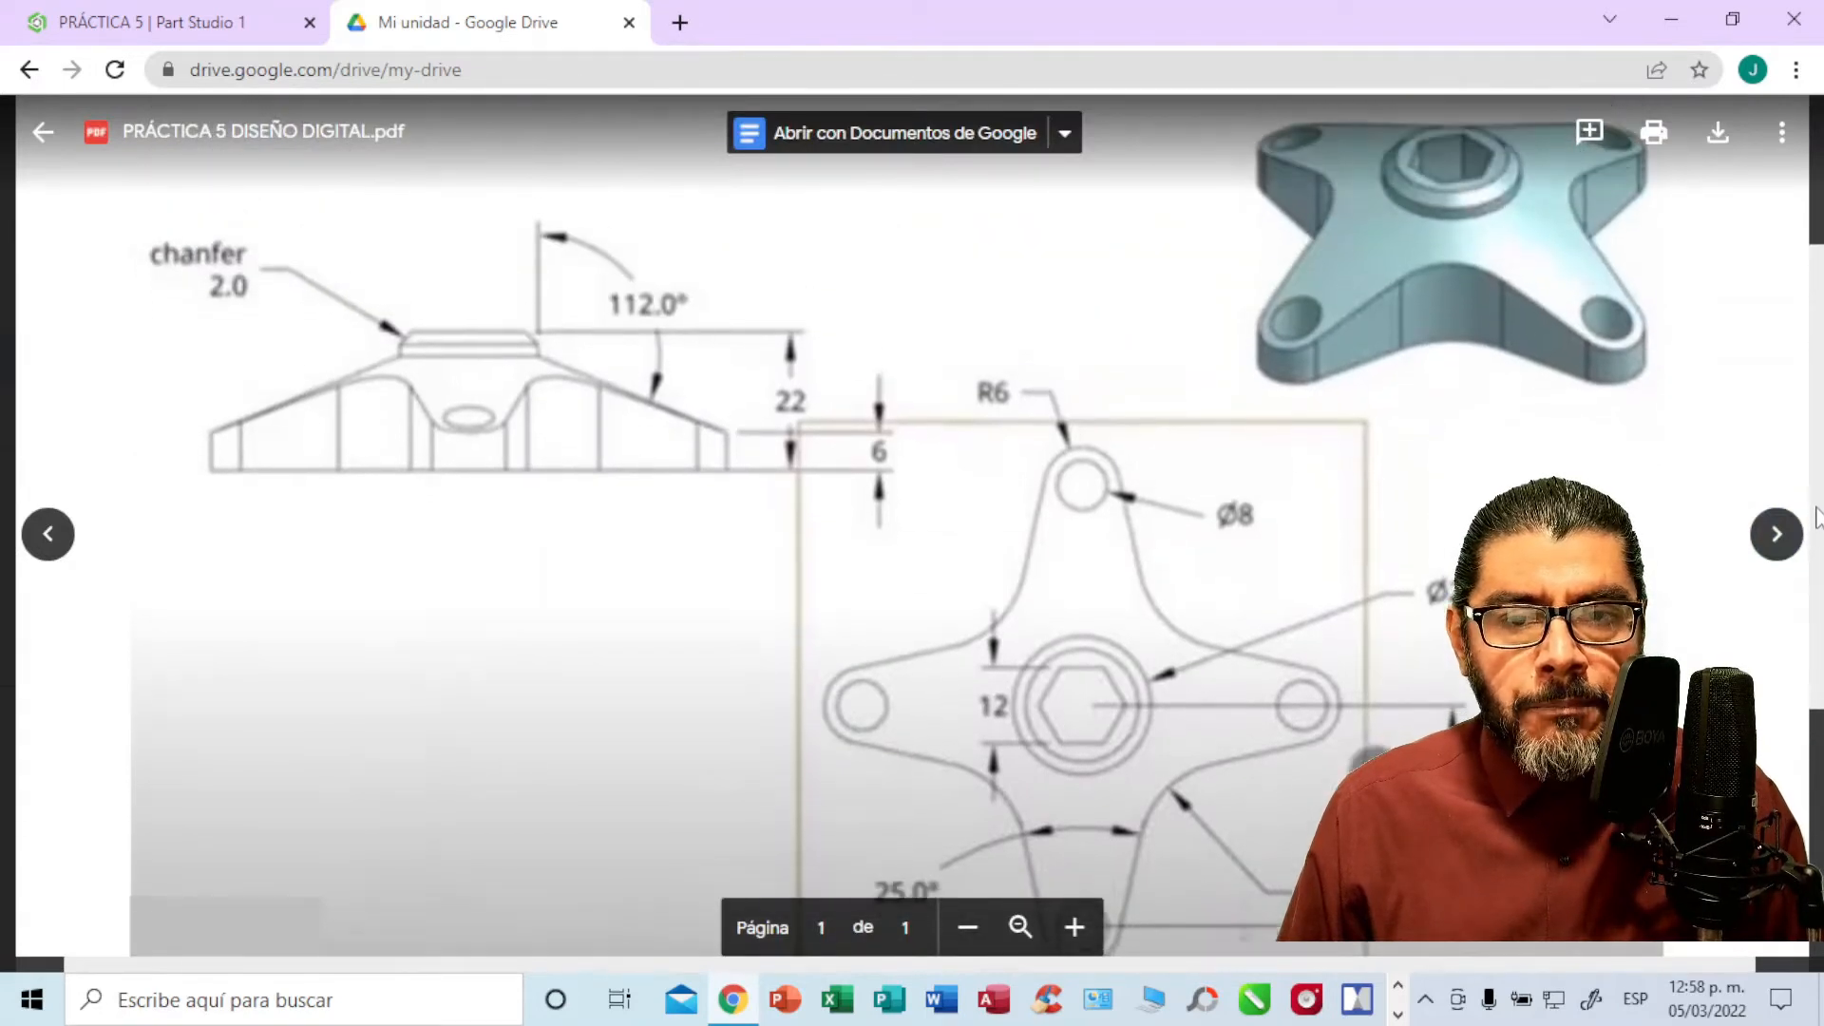
{"action": "scroll", "coordinate": [1817, 613], "scroll_direction": "down", "scroll_amount": 2}
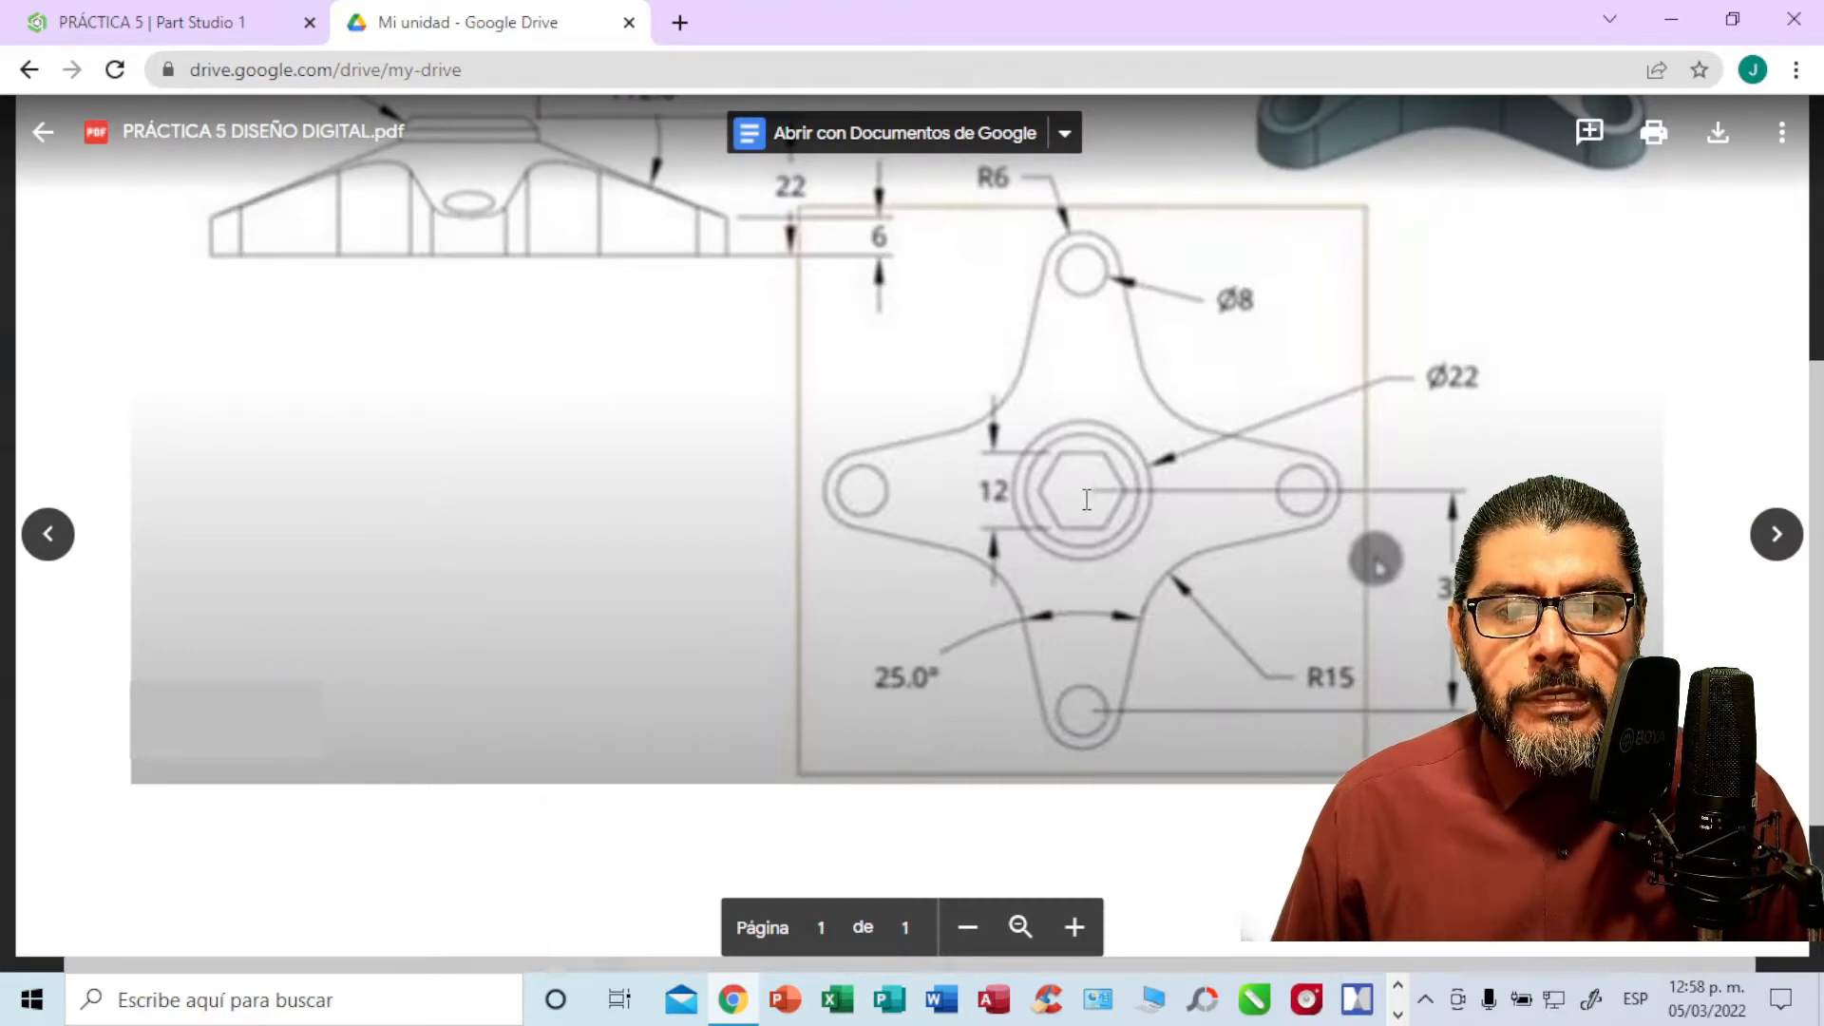
{"action": "left_click", "coordinate": [239, 31]}
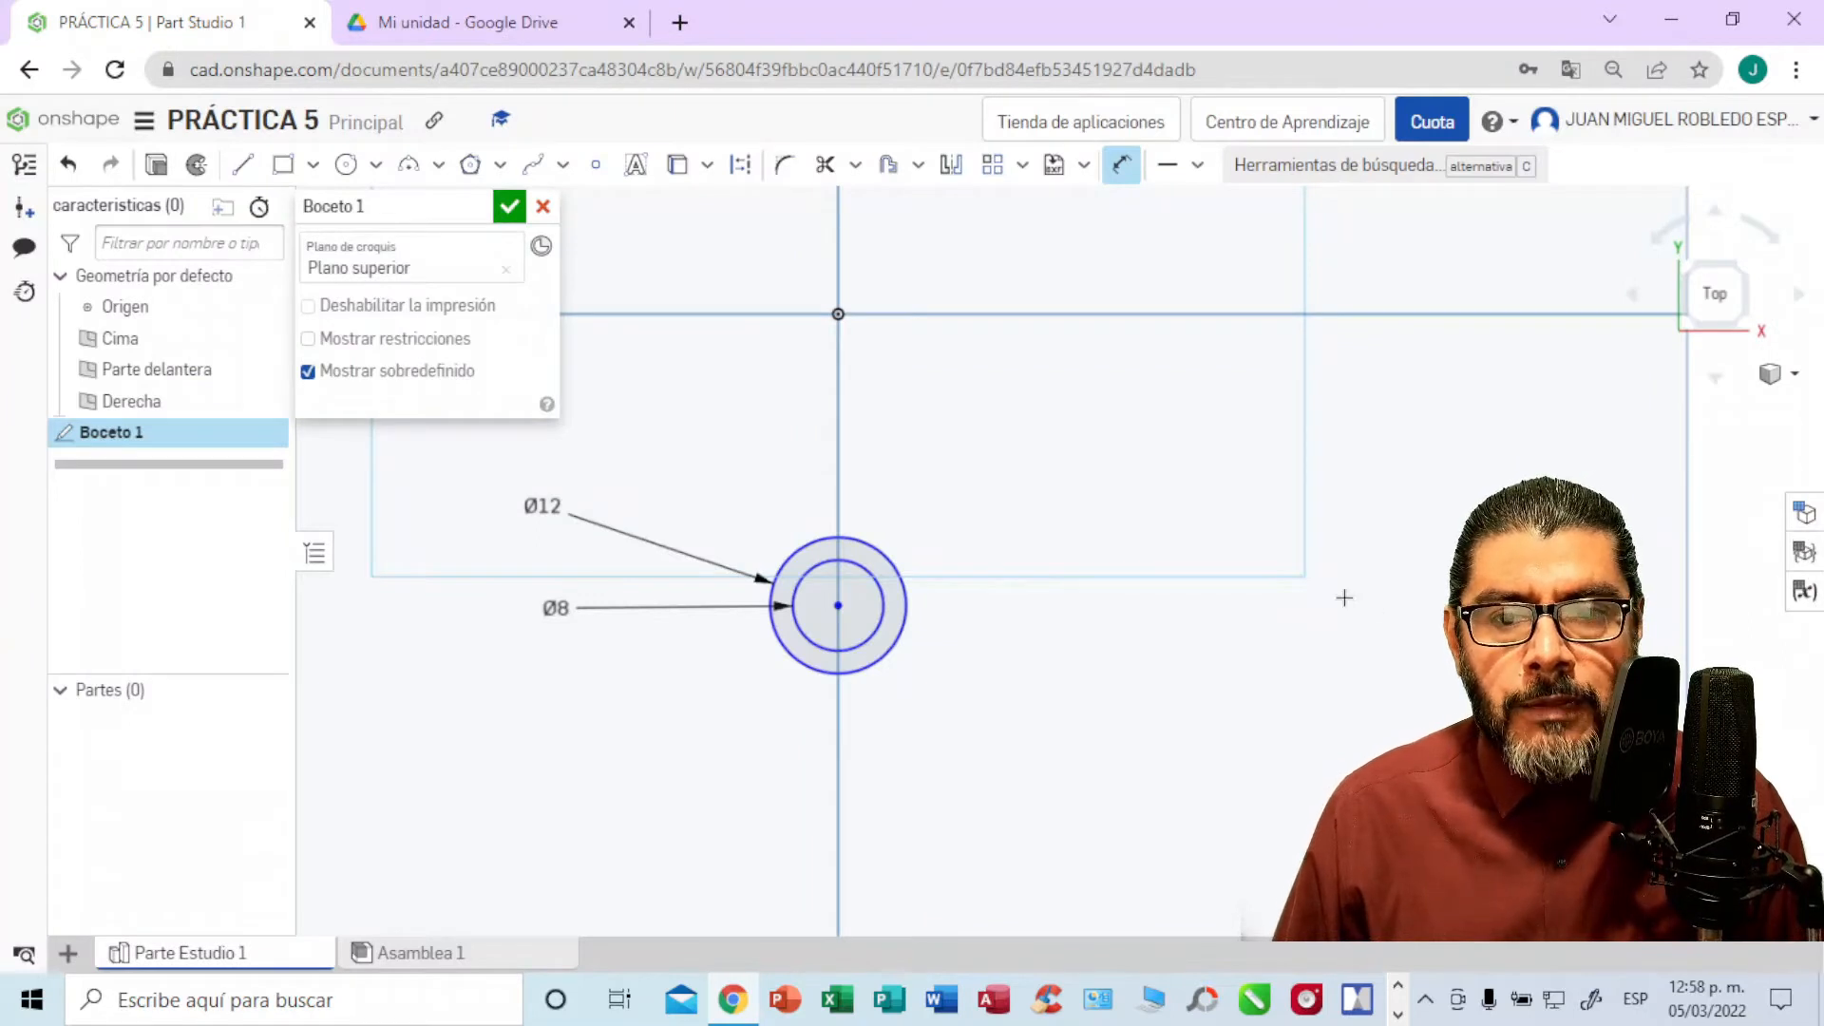
{"action": "middle_click_drag", "start_coordinate": [1332, 619], "coordinate": [1326, 751]}
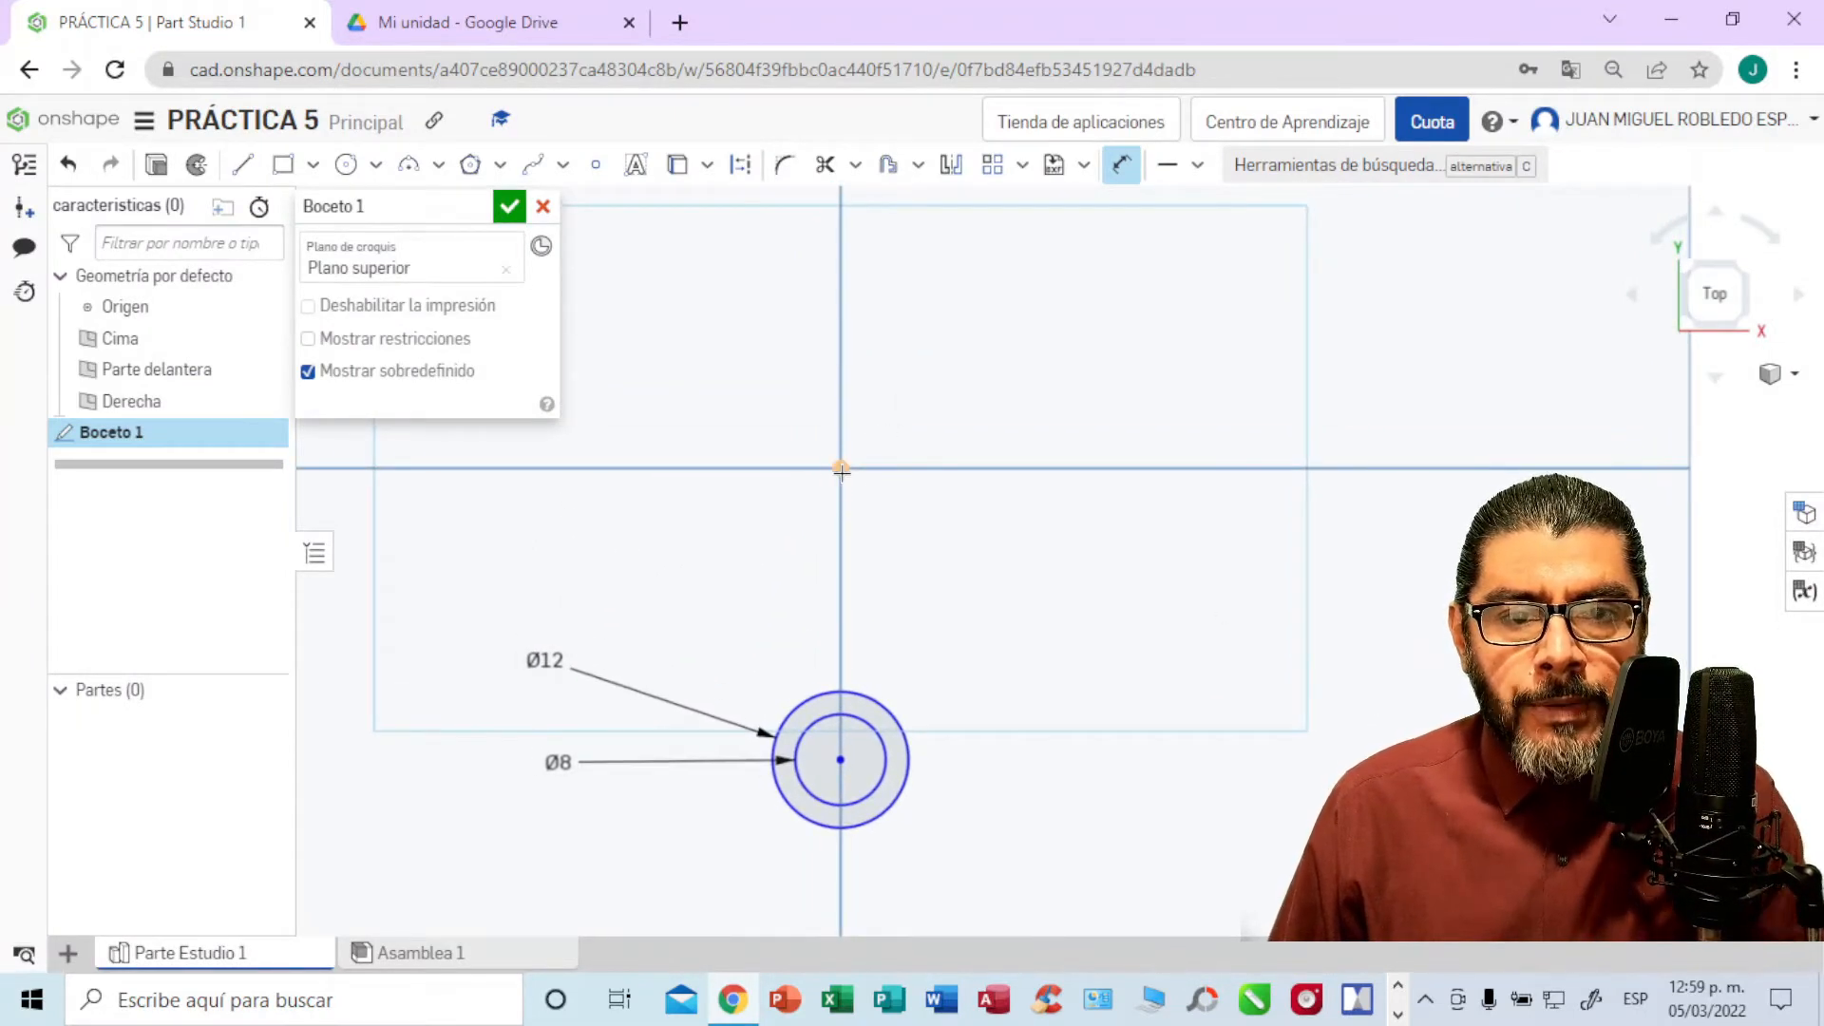
{"action": "left_click", "coordinate": [375, 166]}
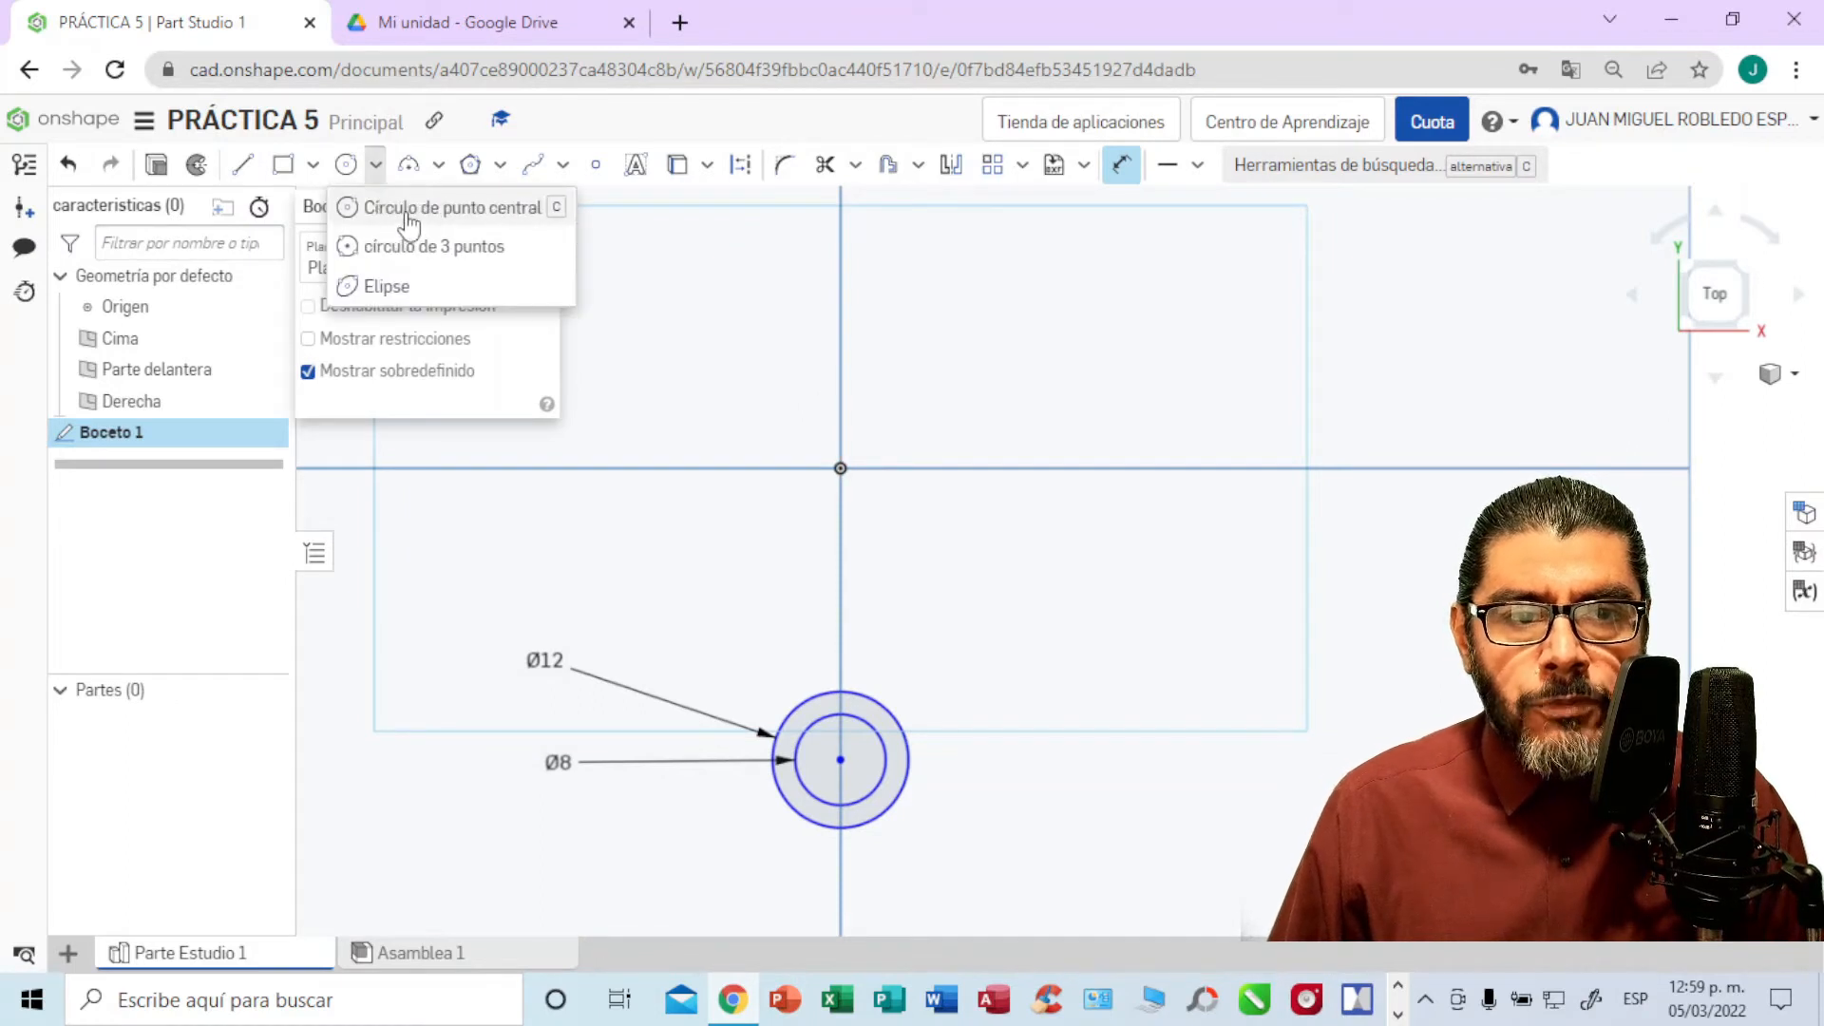
{"action": "left_click", "coordinate": [409, 209]}
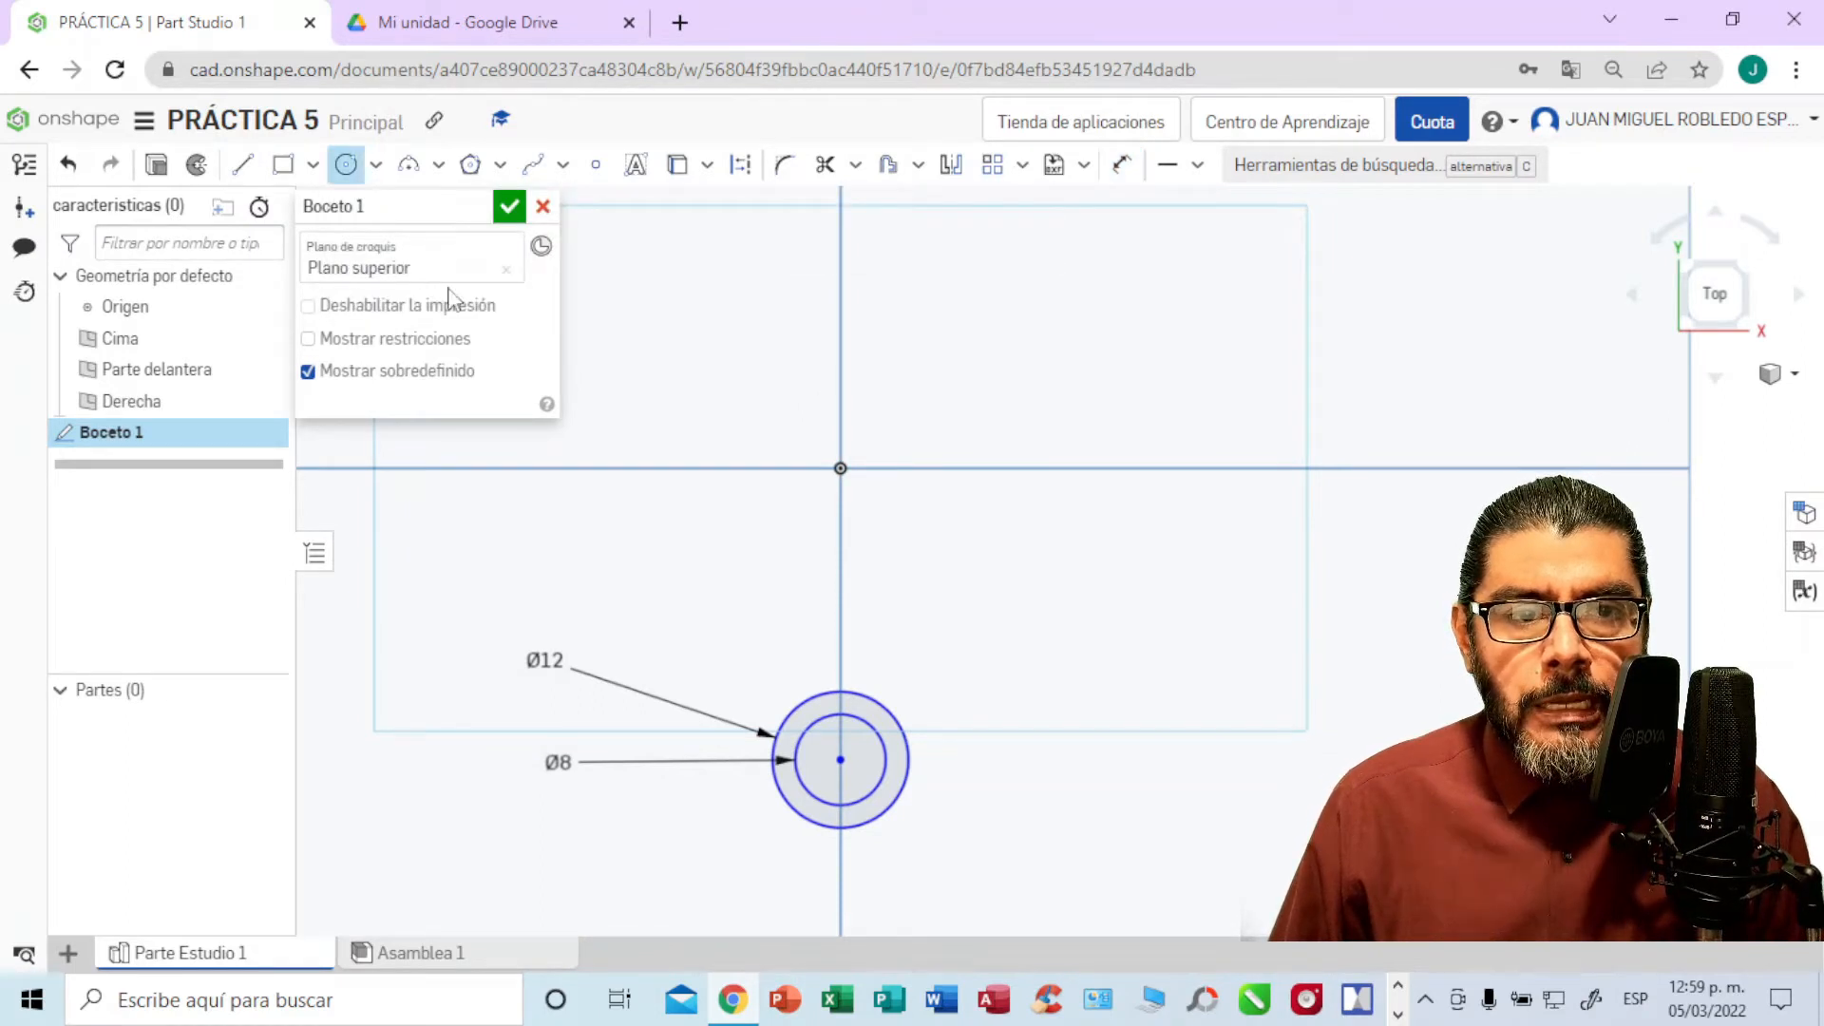
{"action": "left_click", "coordinate": [840, 467]}
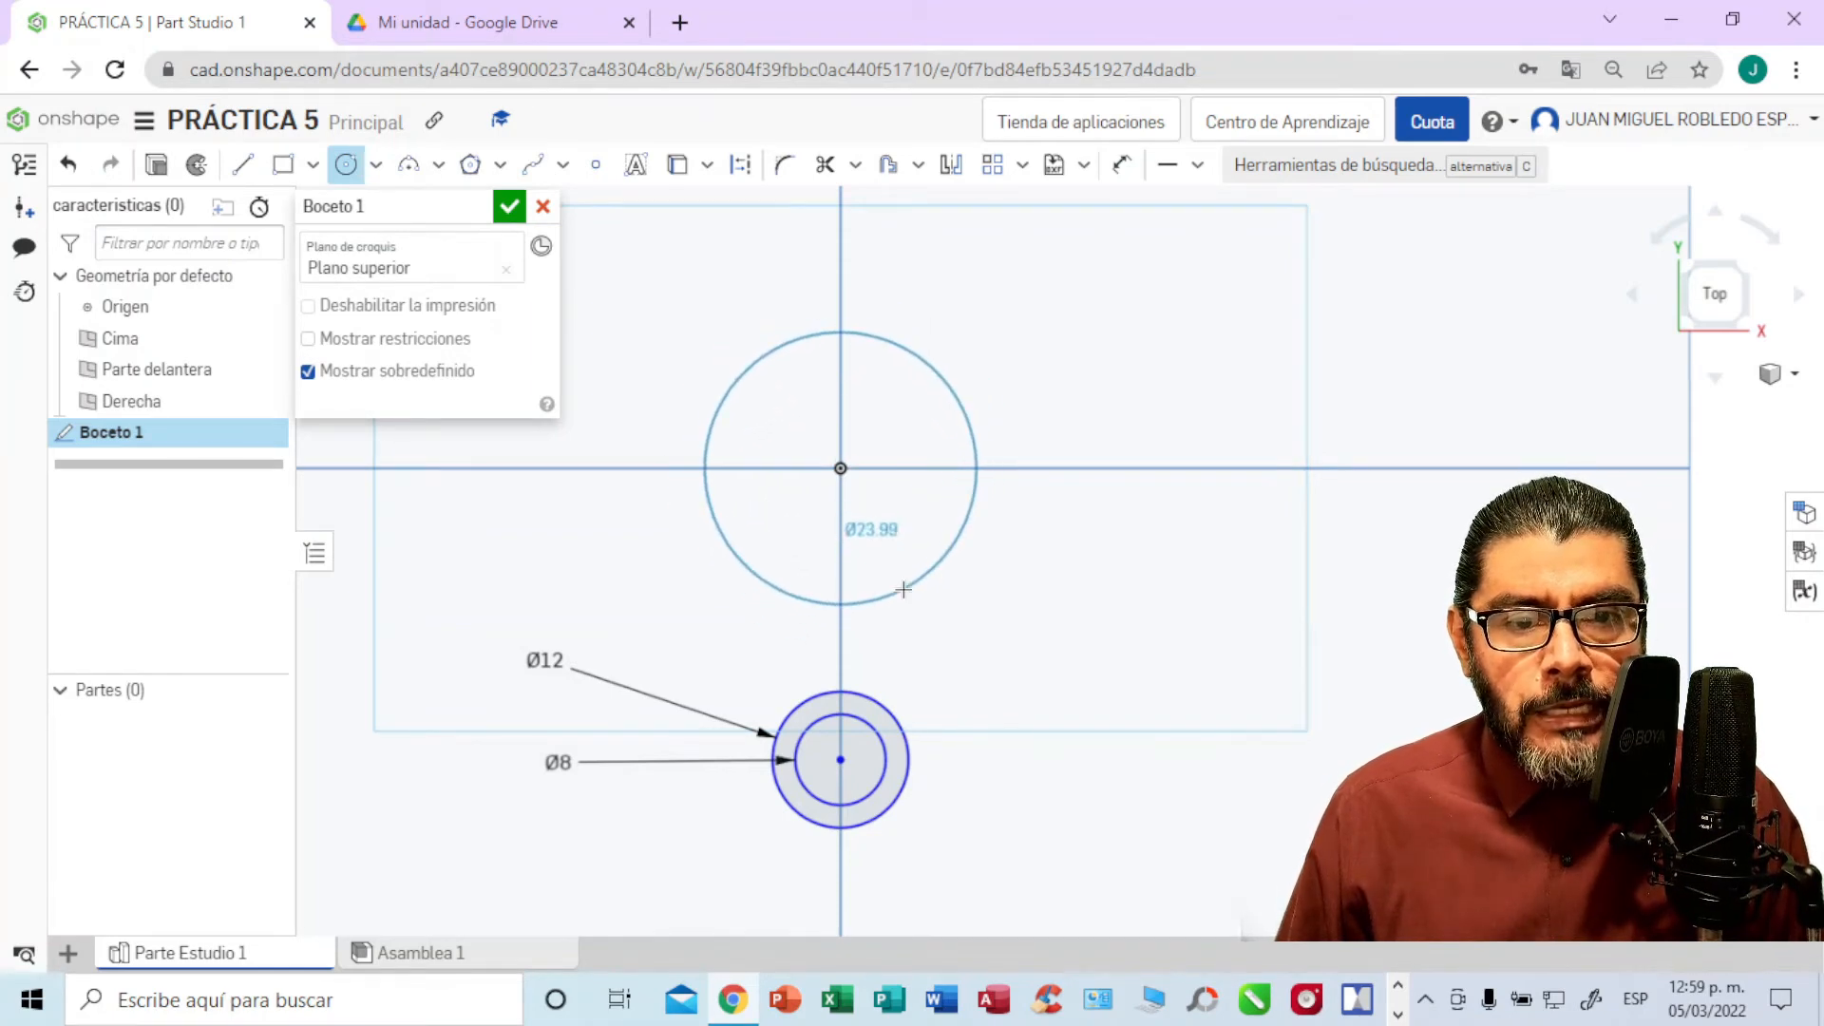
{"action": "left_click", "coordinate": [904, 590]}
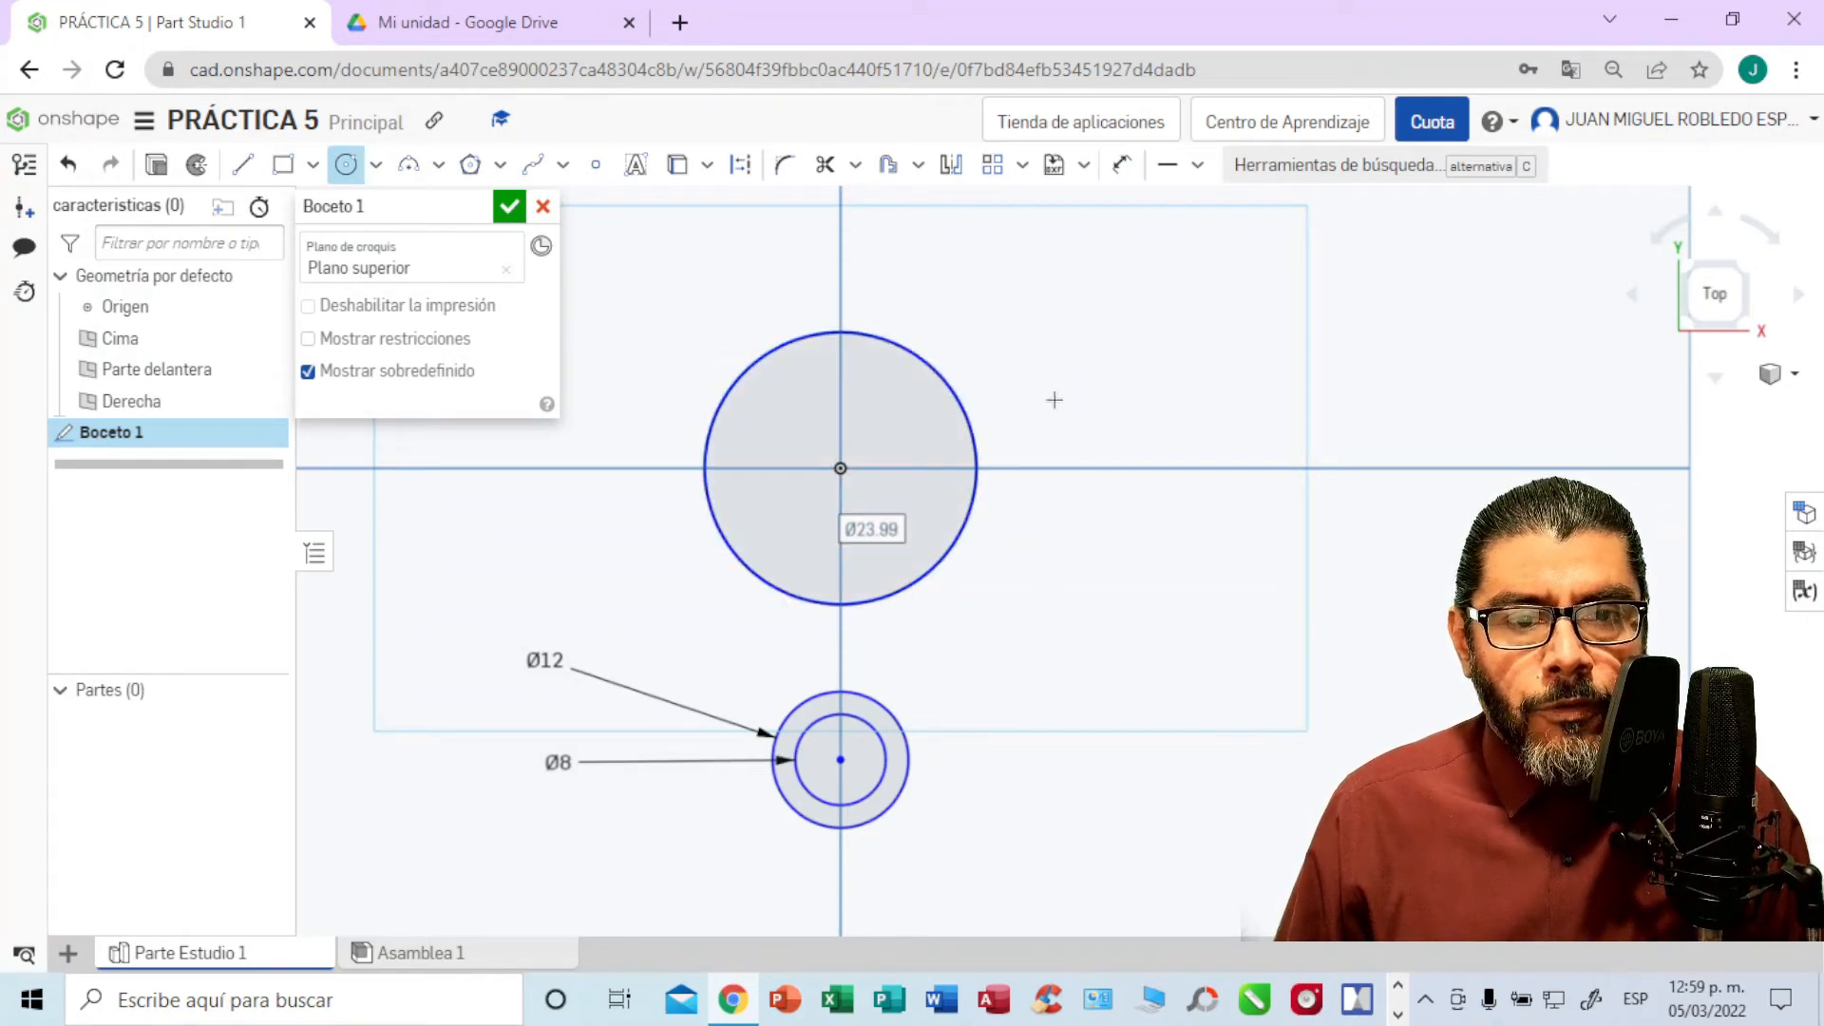
Step: Dimension the diameter of the circle centered on the origin to 22 mm
{"action": "left_click", "coordinate": [1122, 167]}
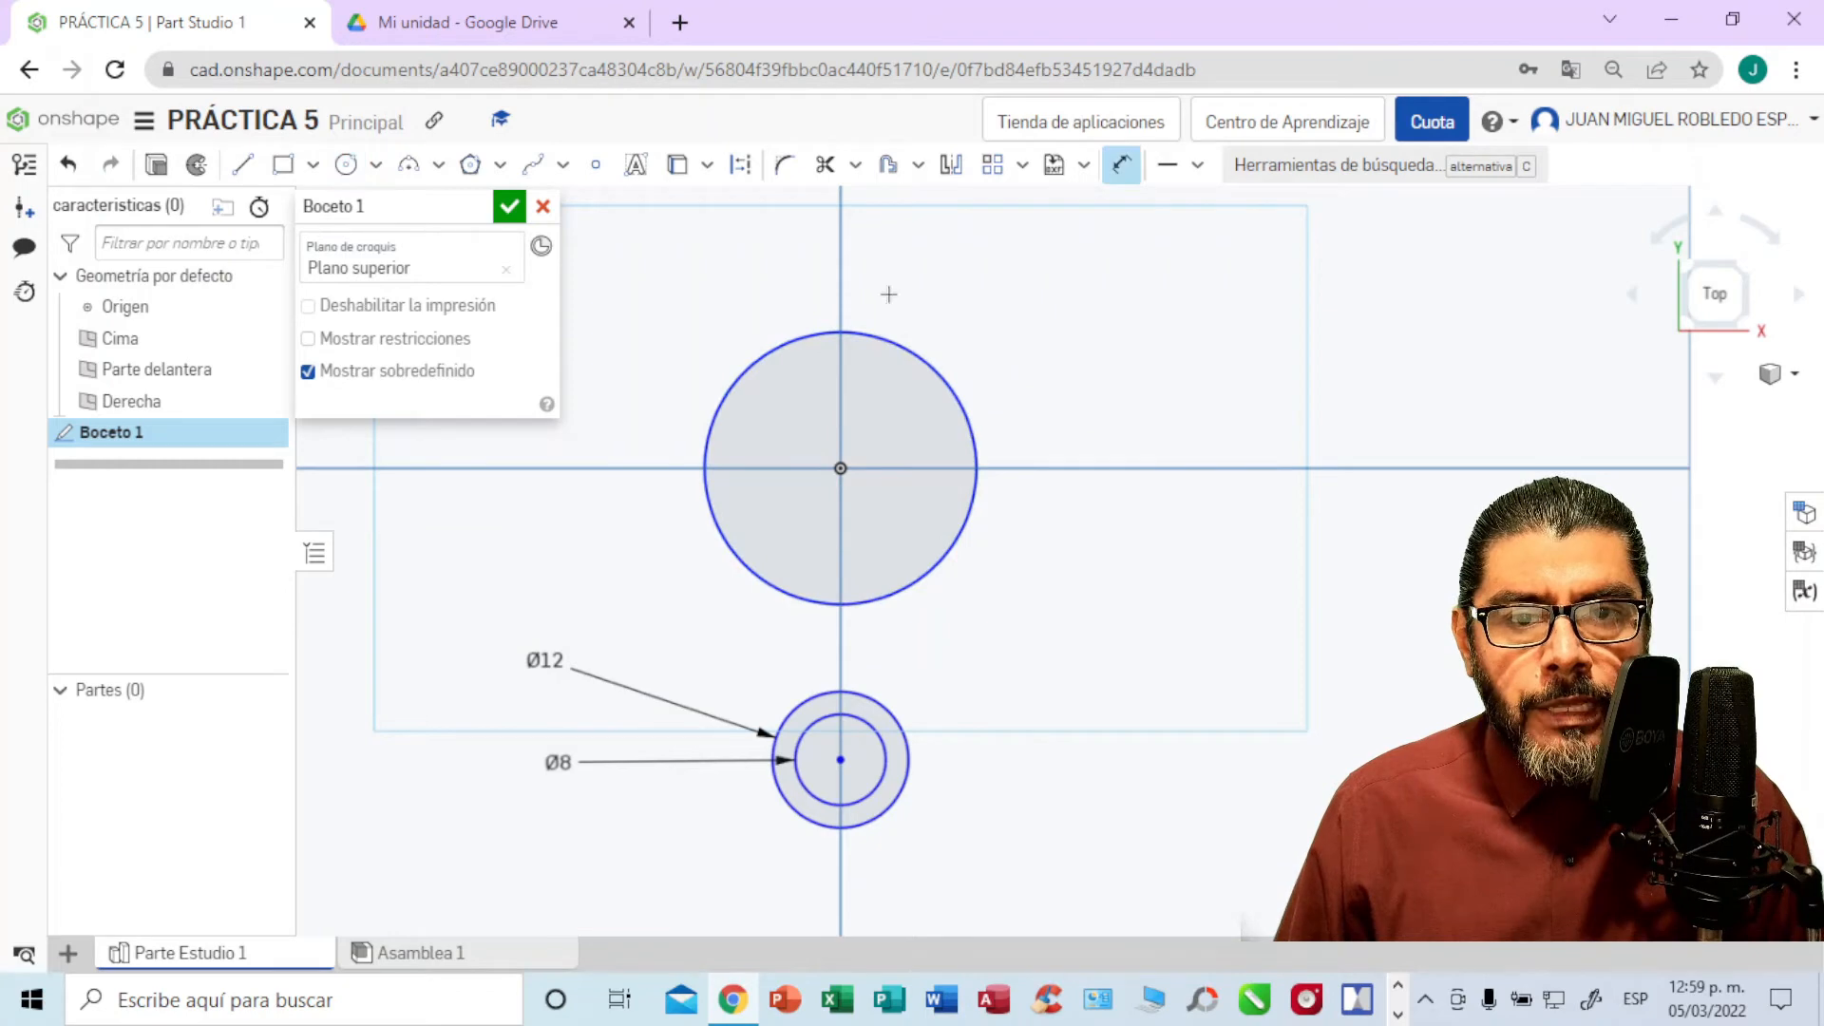
{"action": "left_click", "coordinate": [911, 352]}
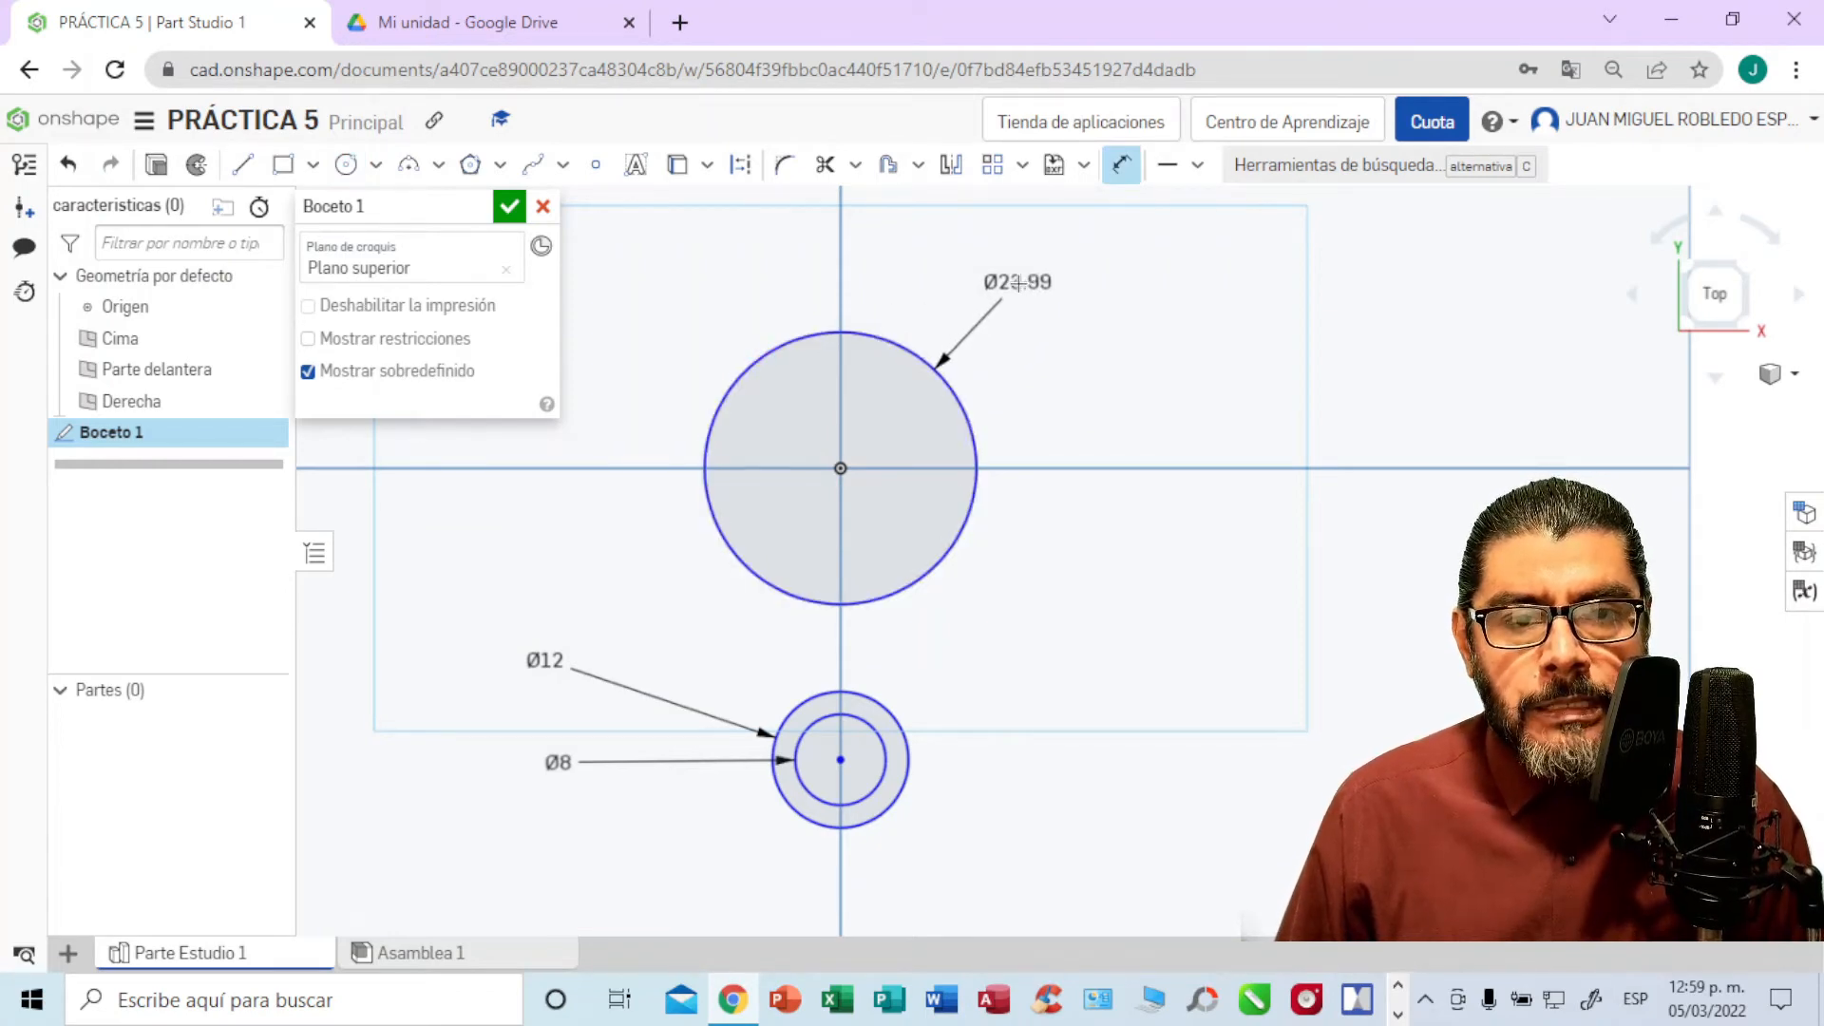
{"action": "left_click", "coordinate": [1020, 285]}
{"action": "key", "text": "BackSpace"}
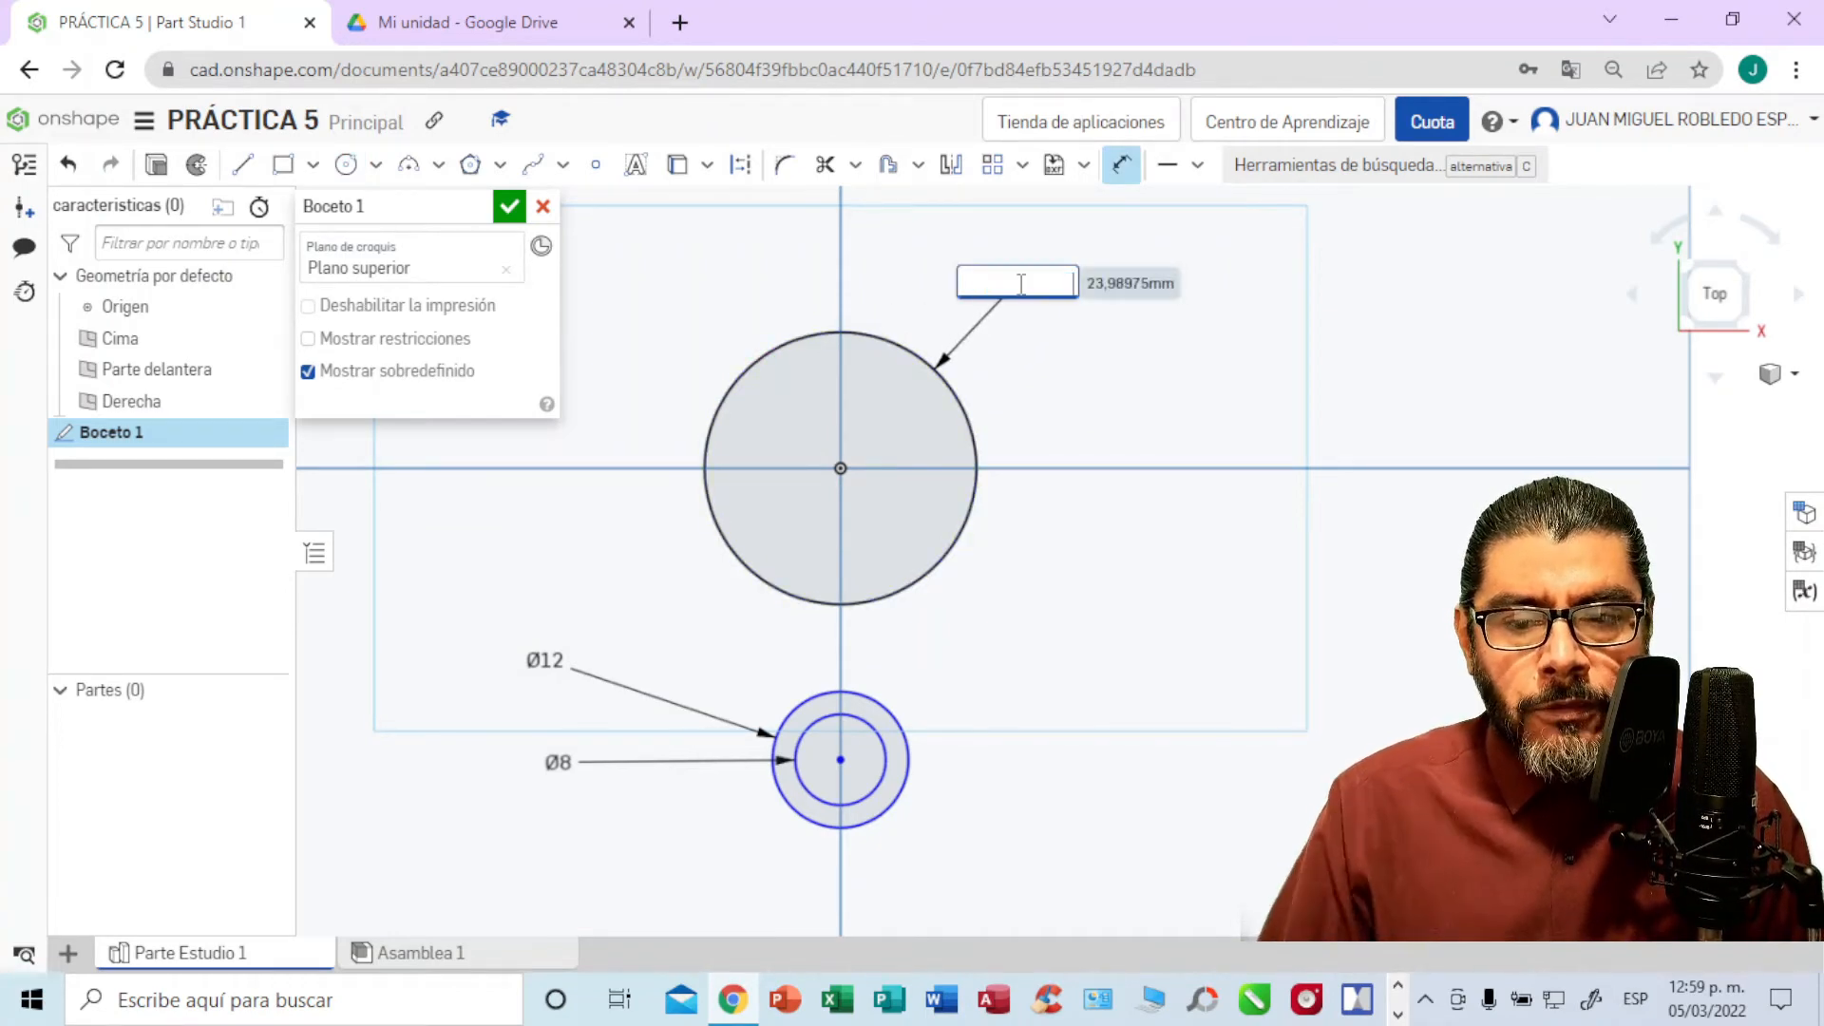
{"action": "type", "text": "22"}
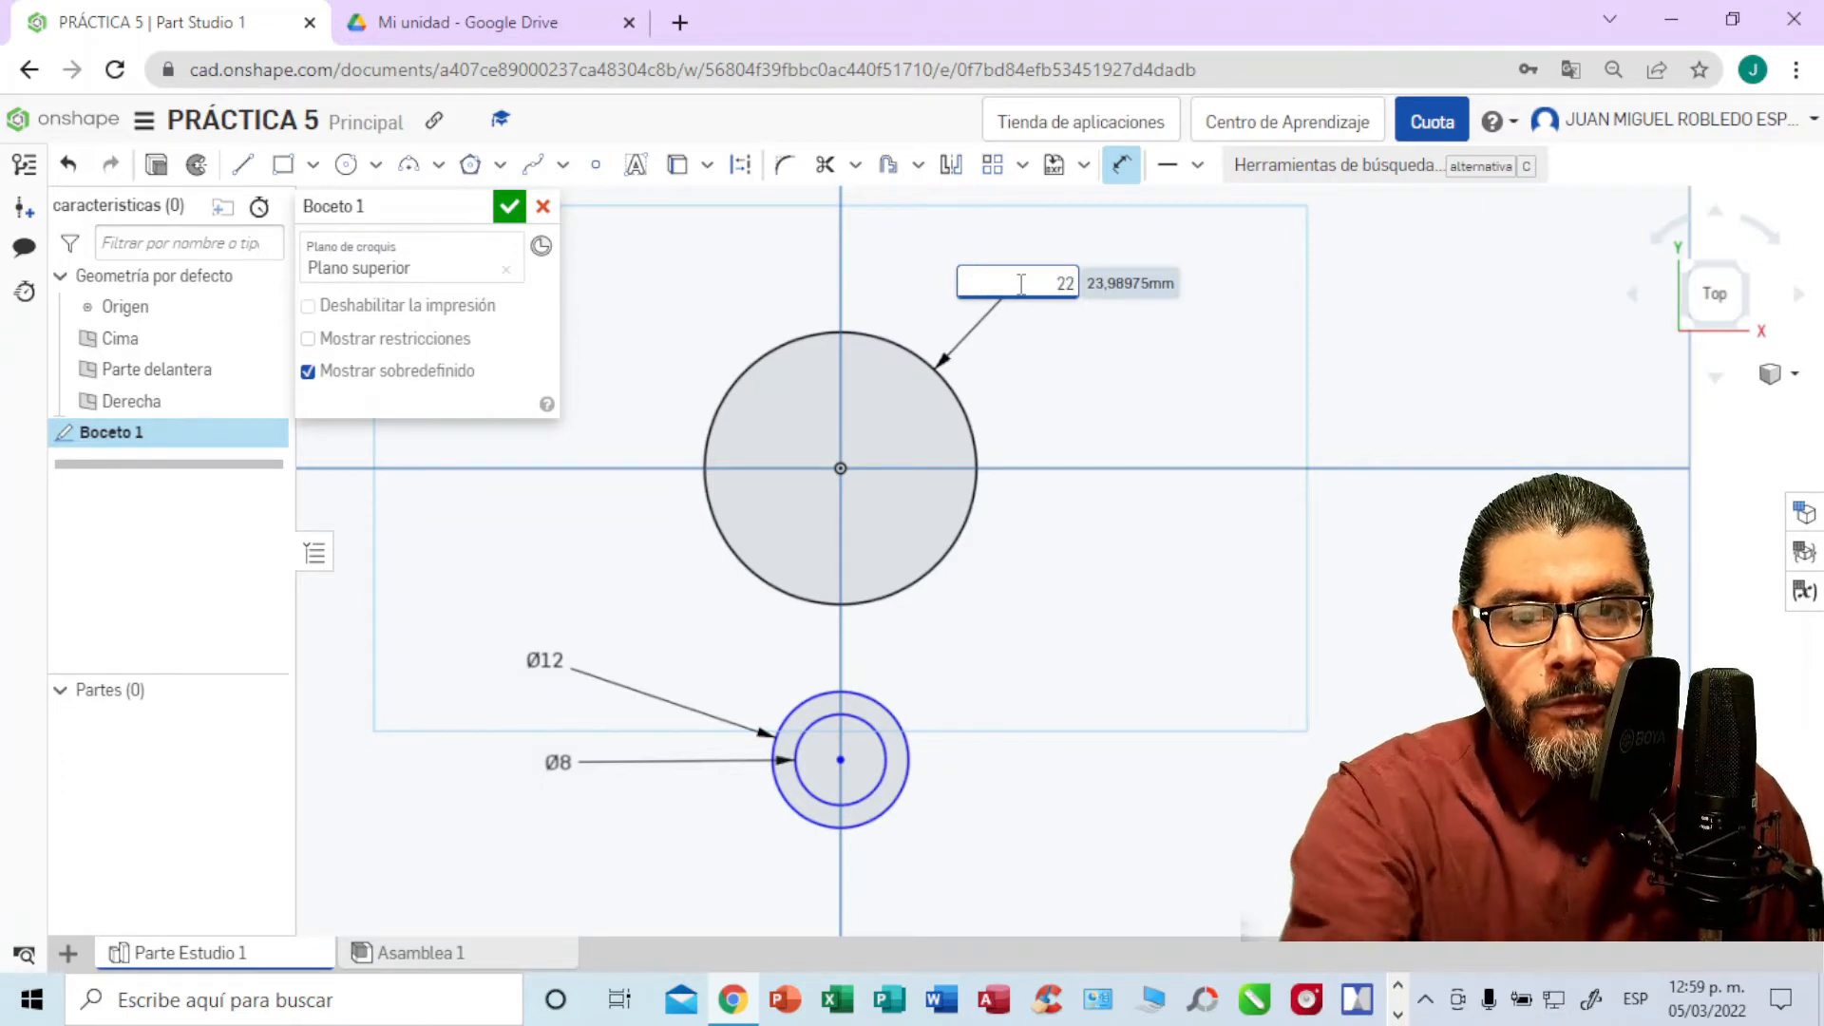
{"action": "key", "text": "Return"}
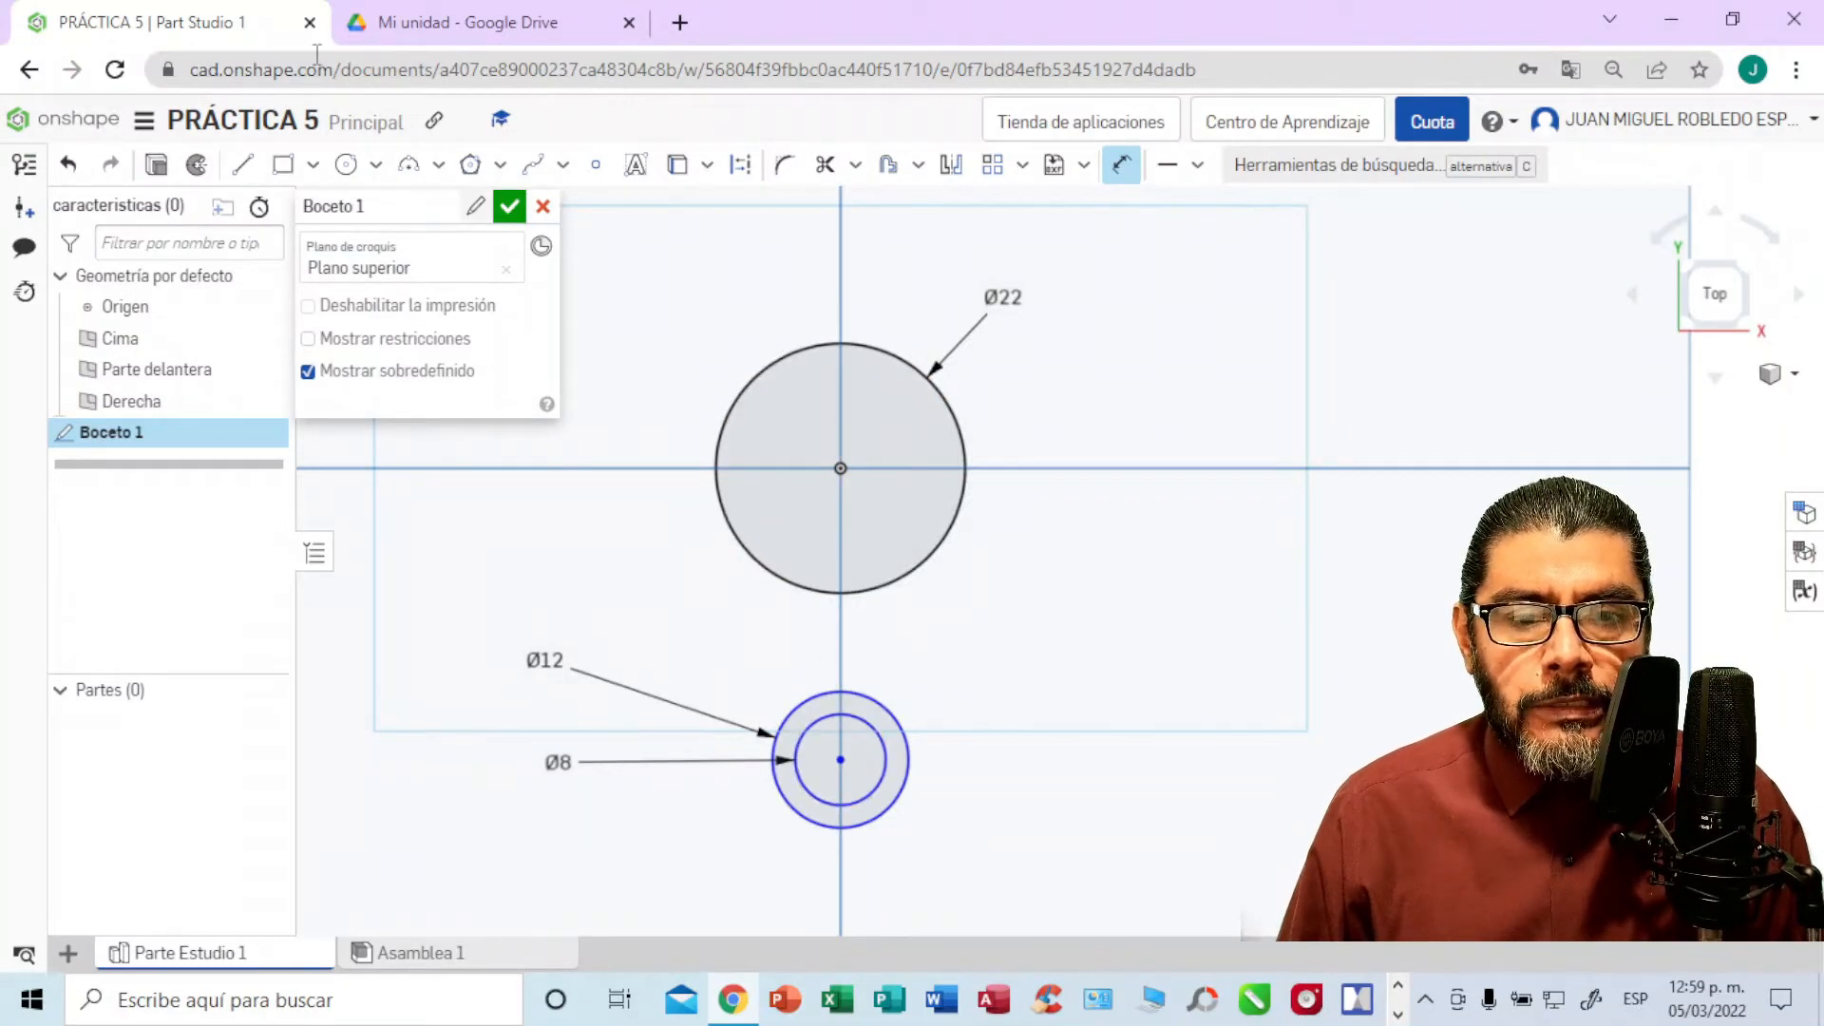
Step: Check the PDF drawing, sketch a vertical construction line from the origin to the small circles' center, and set its length to 35 mm
{"action": "left_click", "coordinate": [481, 34]}
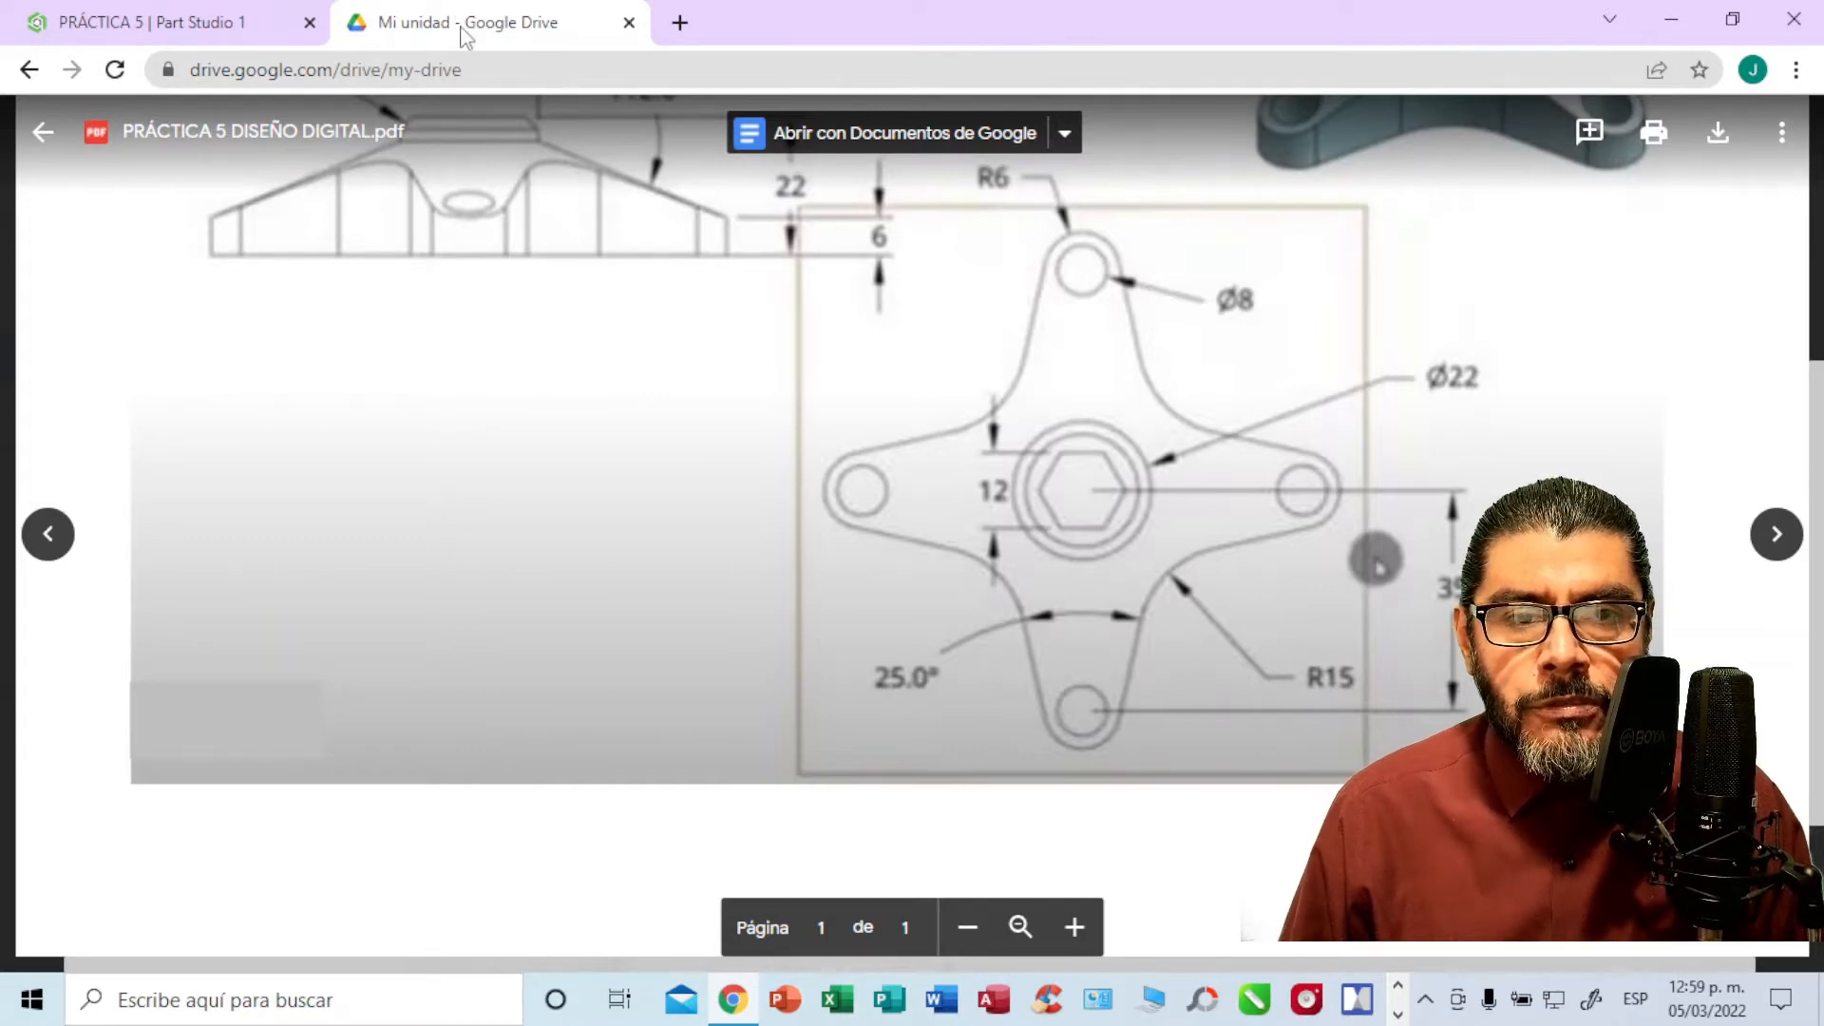
{"action": "left_click", "coordinate": [258, 29]}
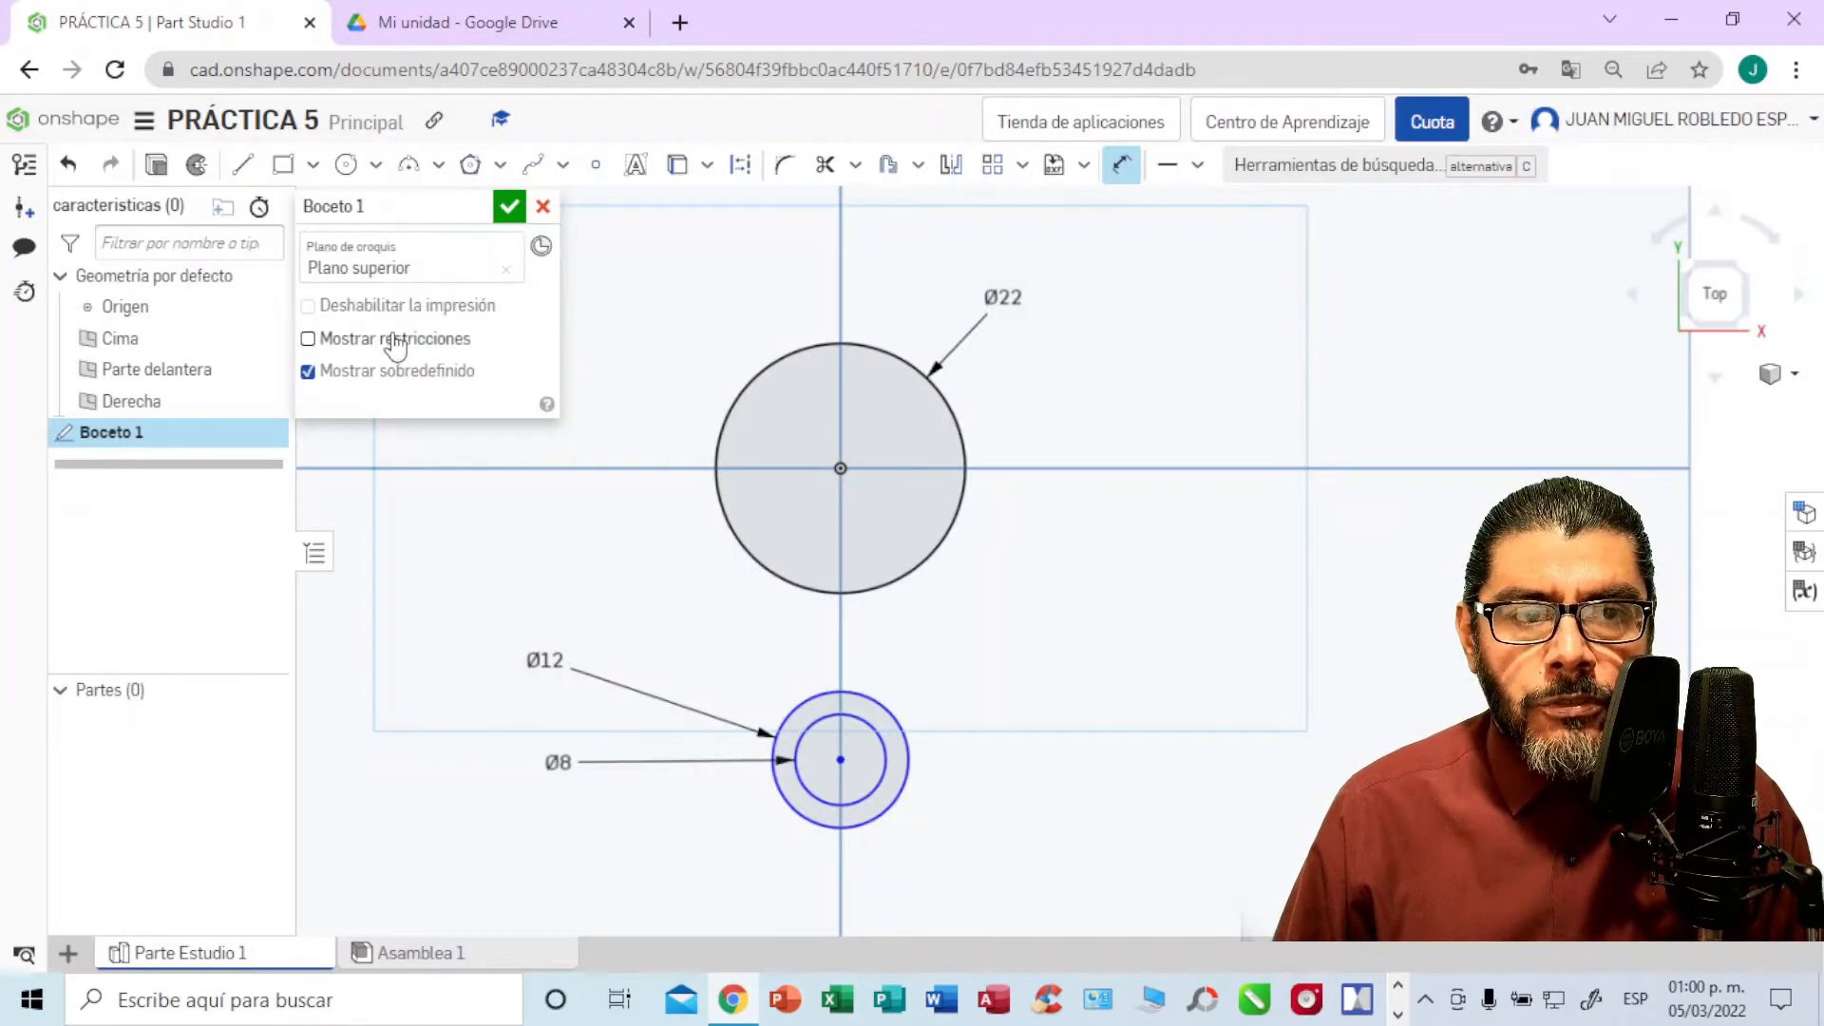
{"action": "left_click", "coordinate": [245, 169]}
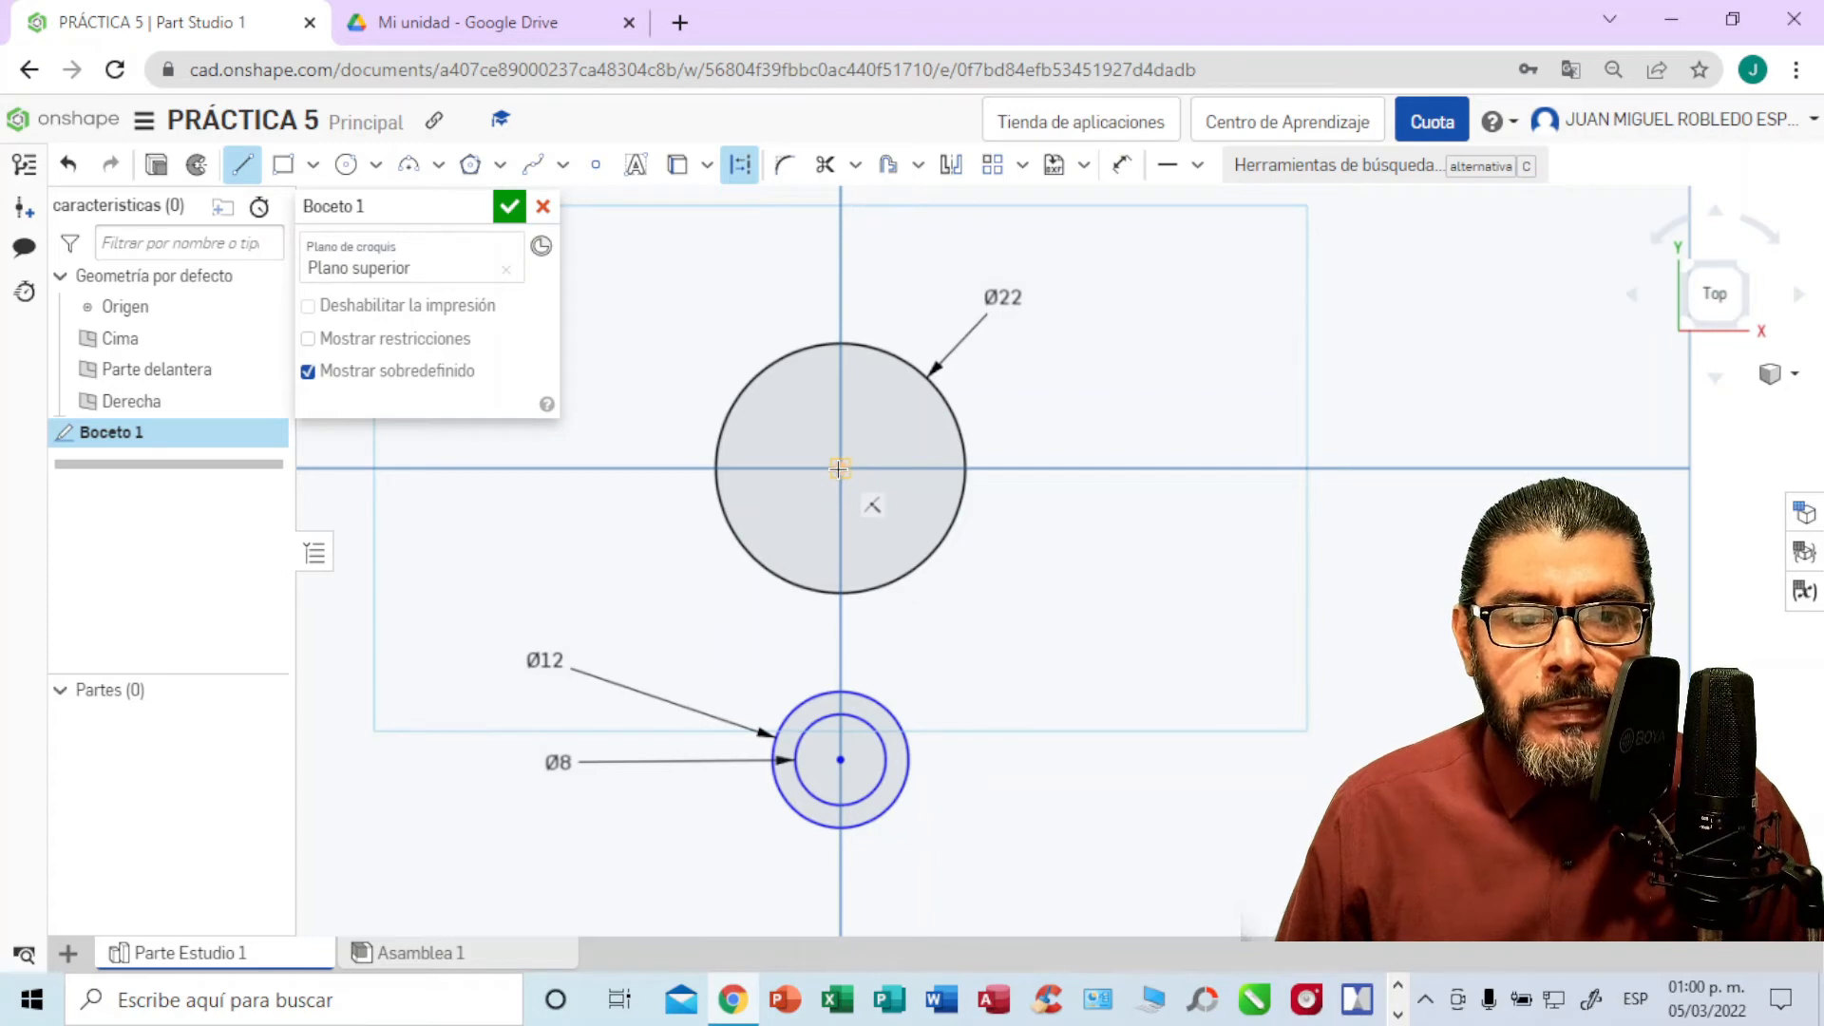
{"action": "left_click", "coordinate": [840, 468]}
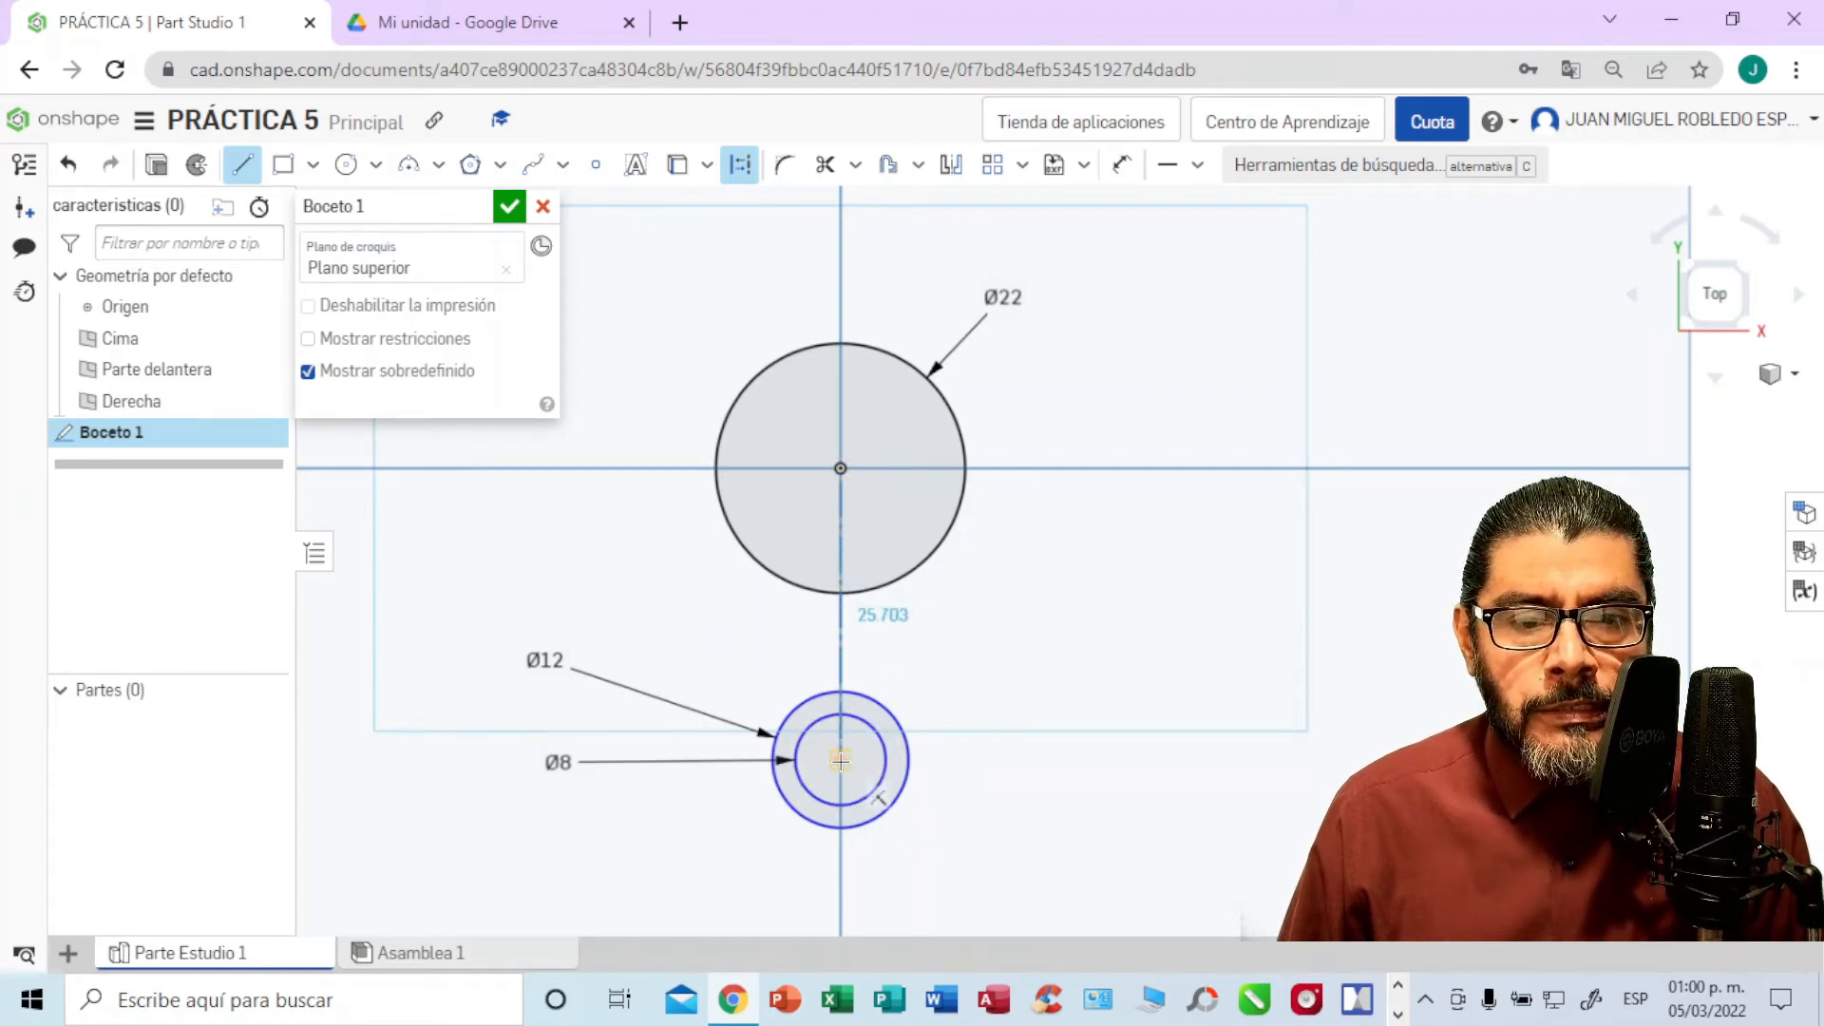
{"action": "left_click", "coordinate": [840, 760]}
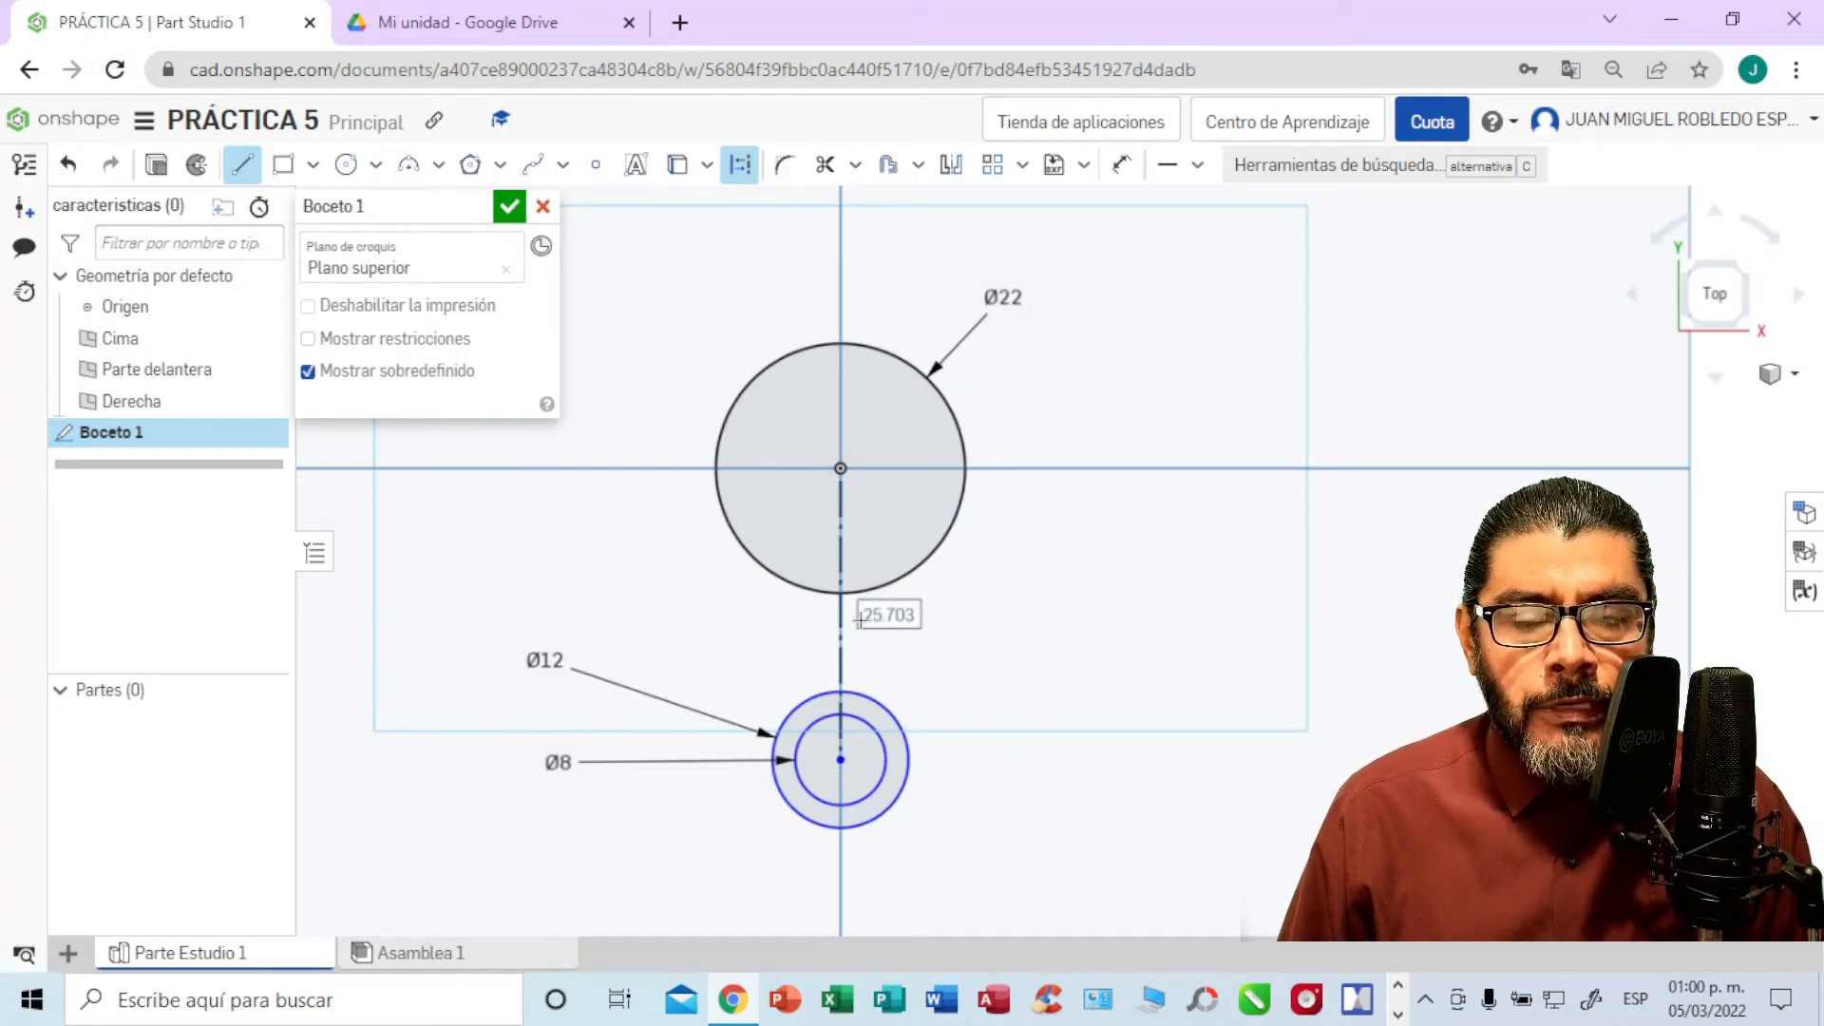
{"action": "left_click", "coordinate": [940, 693]}
{"action": "type", "text": "35"}
{"action": "key", "text": "Escape"}
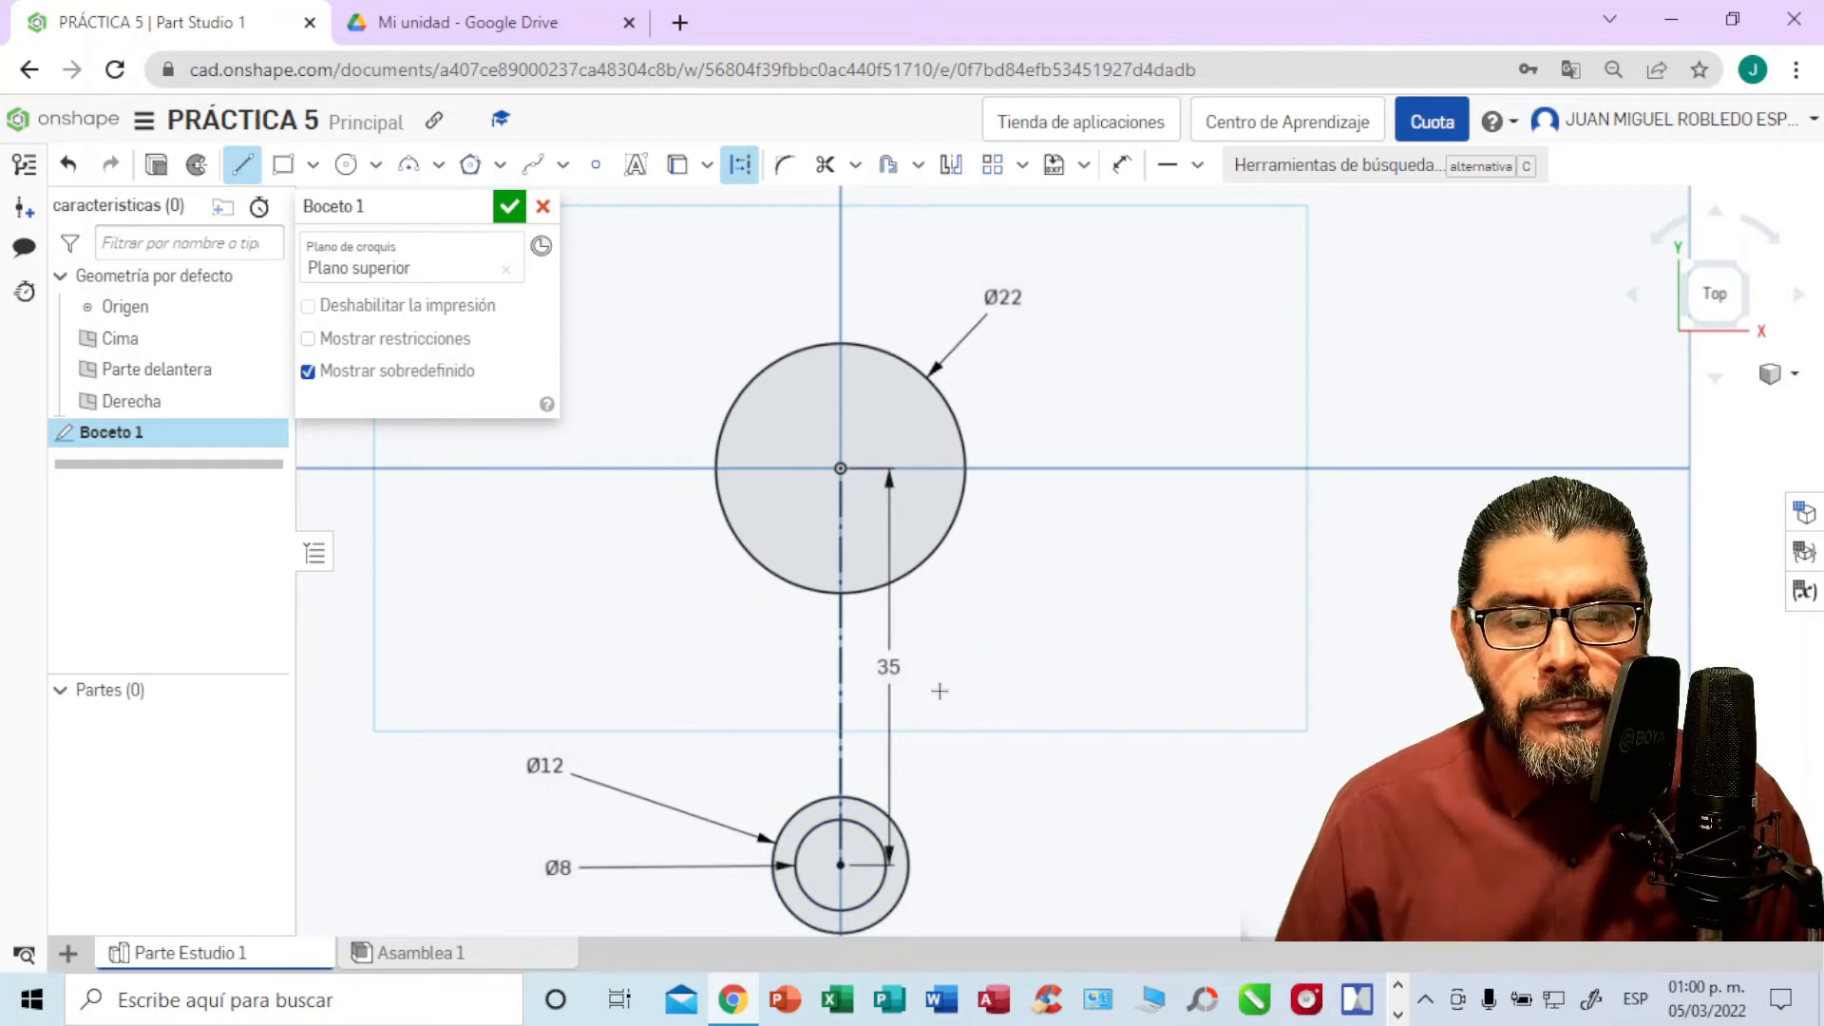
Step: Recheck the PDF drawing and sketch a slanted line about 37.4 mm long from the right side of the 12 mm circle up to the horizontal axis
{"action": "mouse_move", "coordinate": [1009, 689]}
{"action": "middle_mouse_down"}
{"action": "mouse_move", "coordinate": [1062, 604]}
{"action": "mouse_move", "coordinate": [1122, 577]}
{"action": "mouse_move", "coordinate": [1138, 611]}
{"action": "middle_mouse_up"}
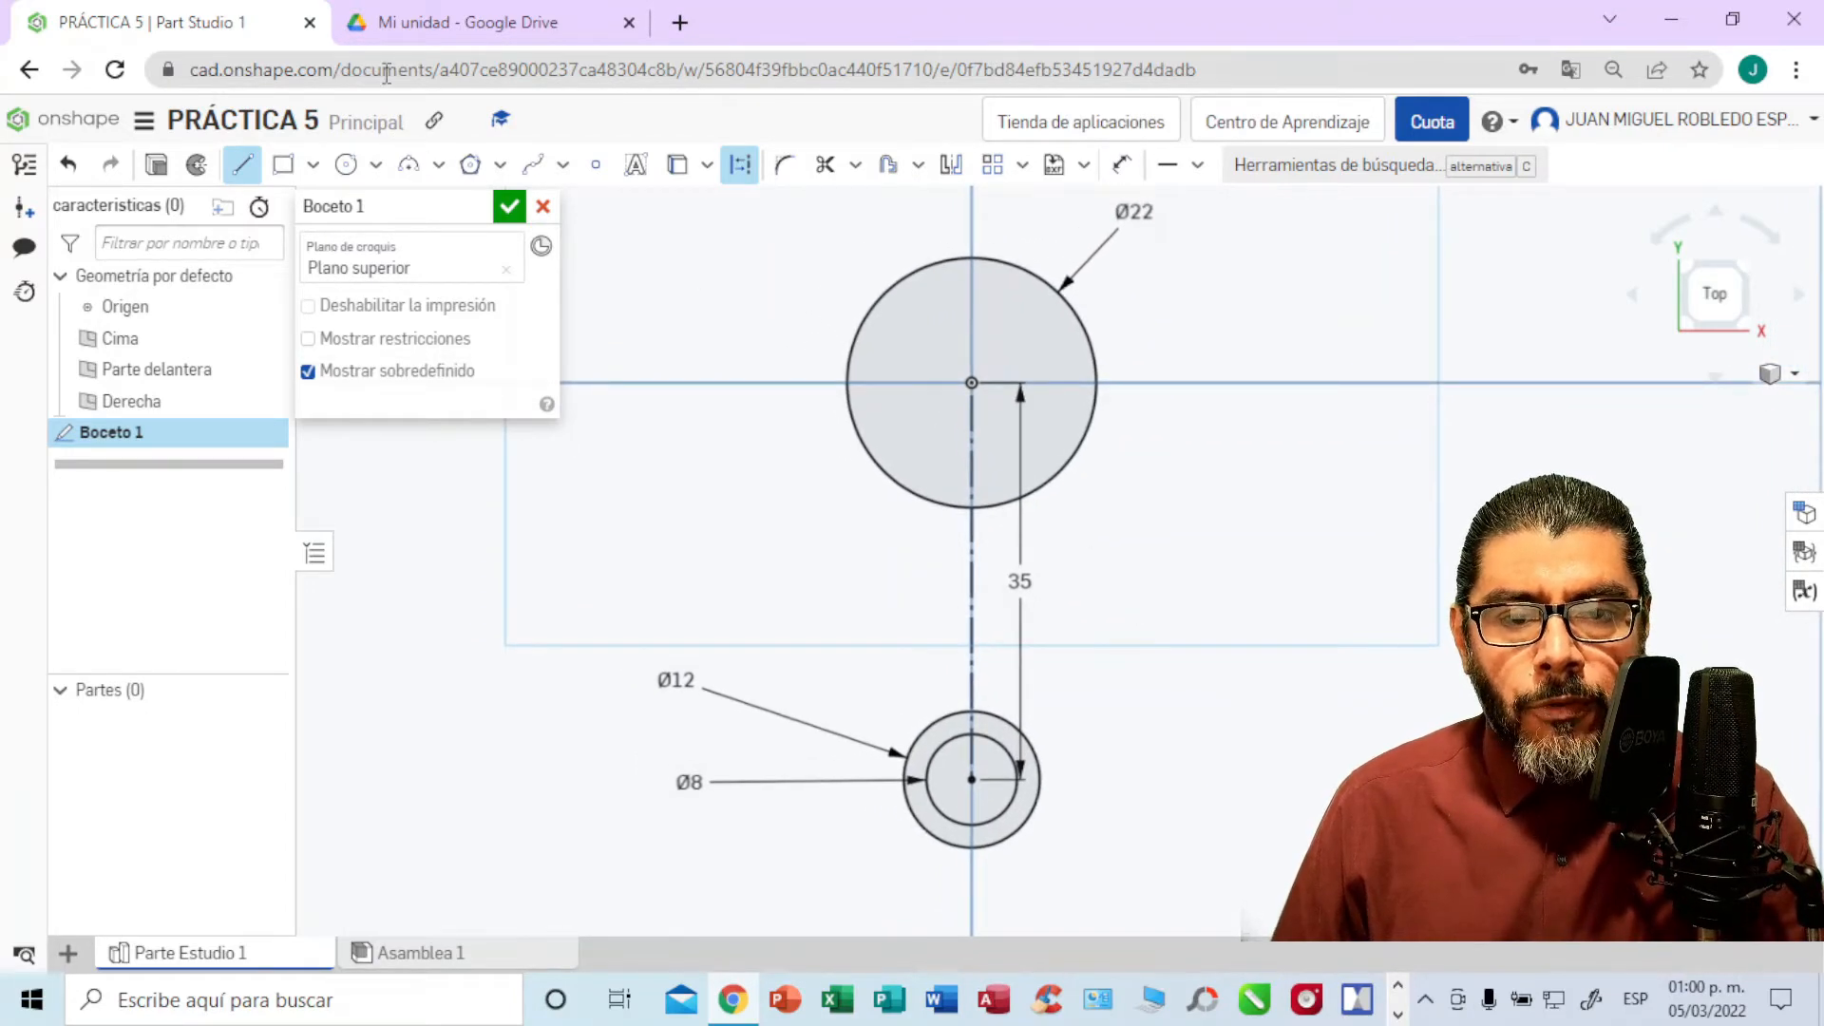
{"action": "left_click", "coordinate": [447, 23]}
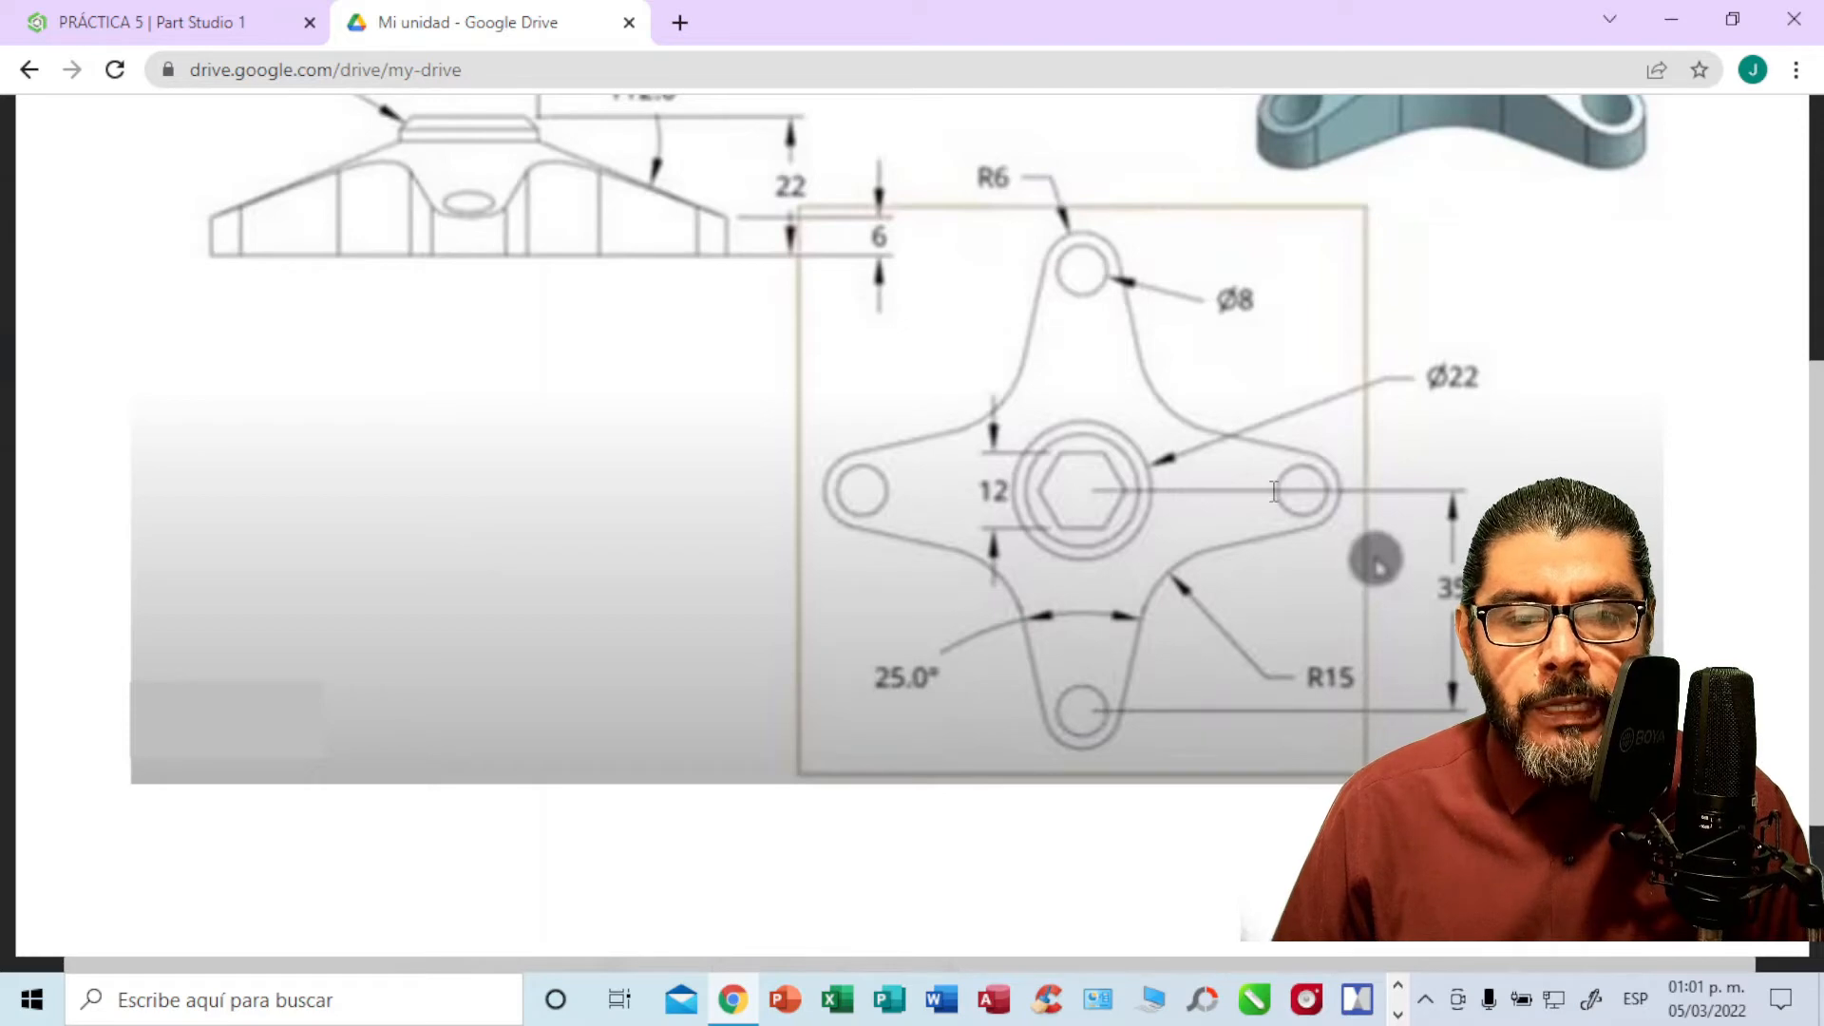
{"action": "left_click", "coordinate": [200, 28]}
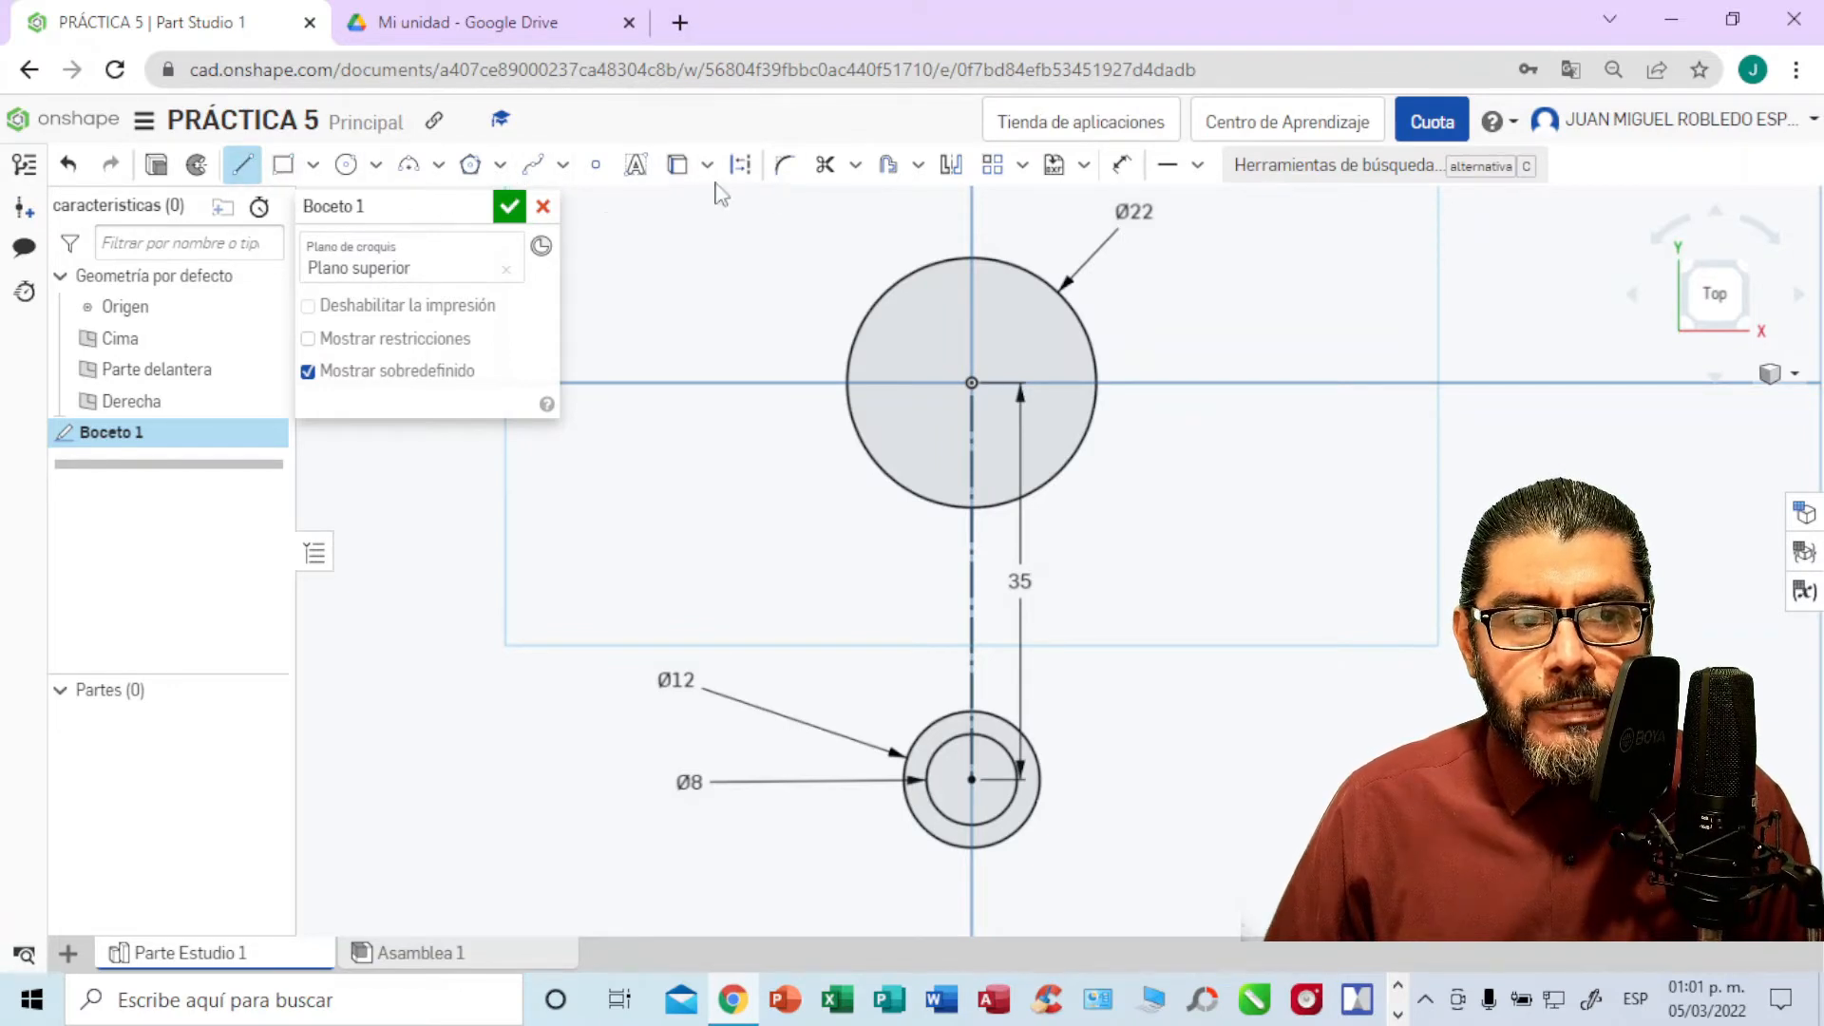
{"action": "left_click", "coordinate": [242, 169]}
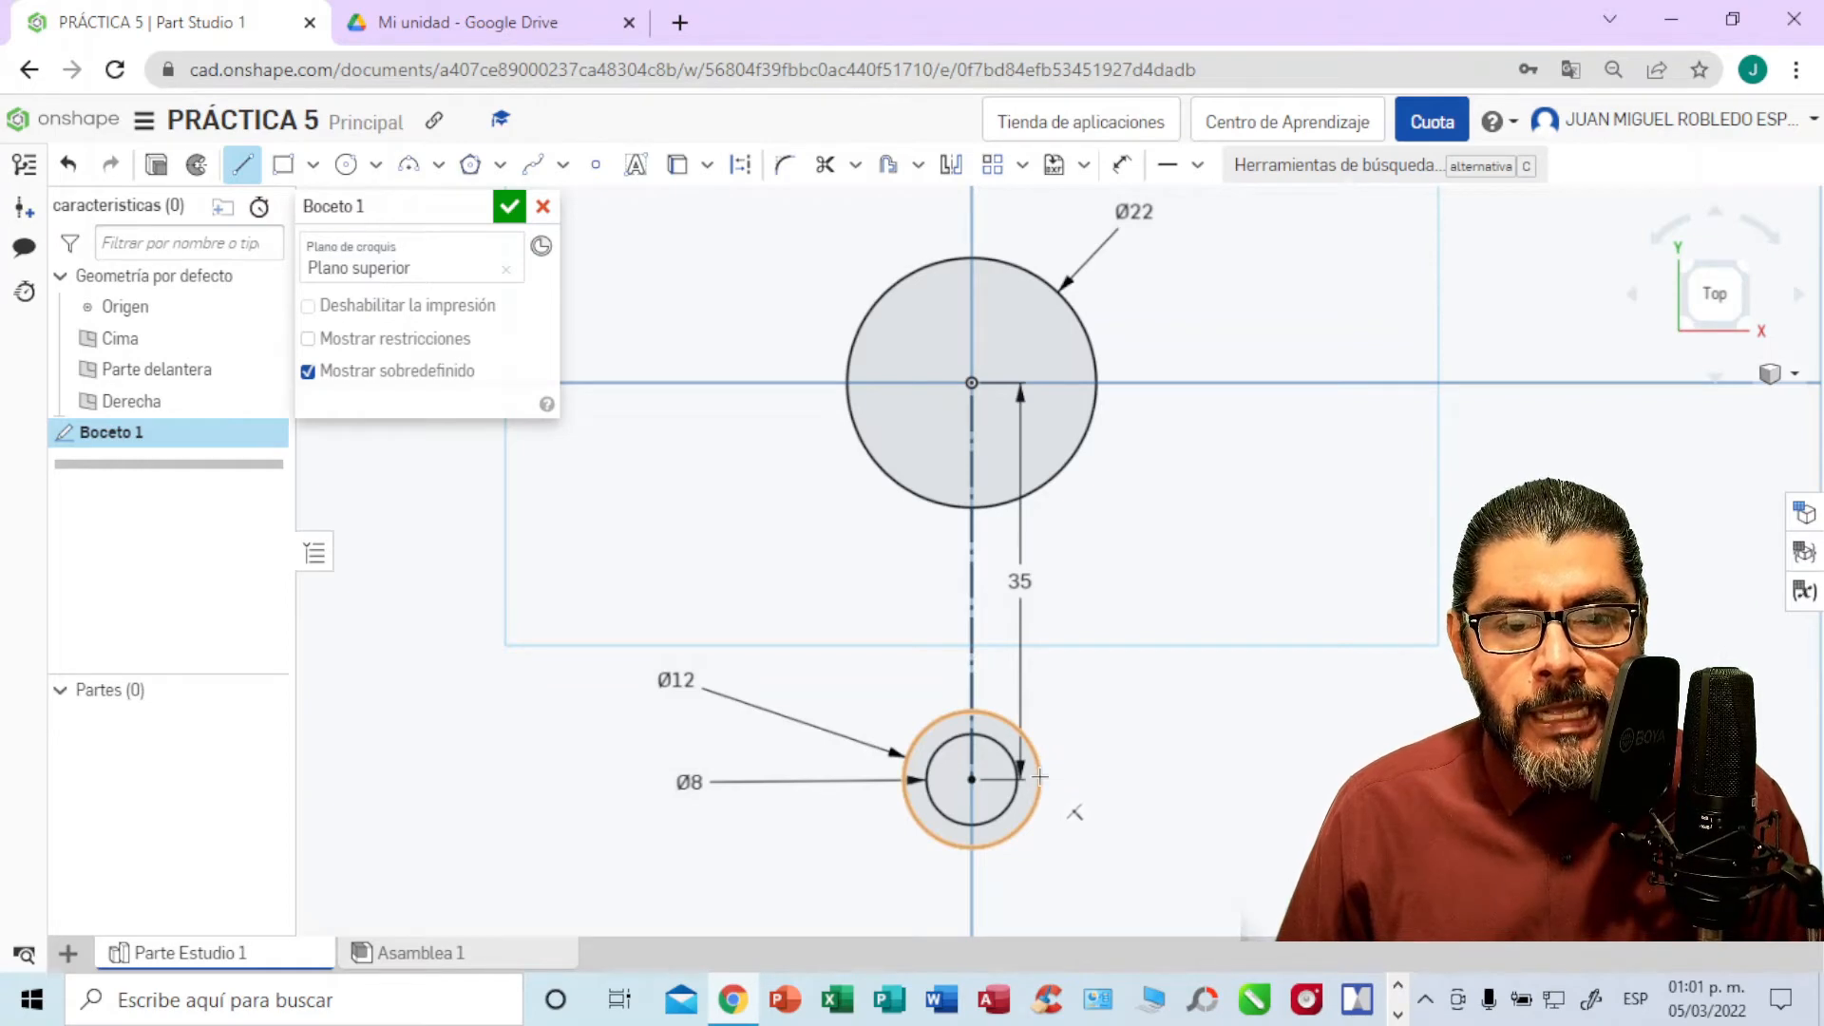
{"action": "left_click", "coordinate": [1041, 773]}
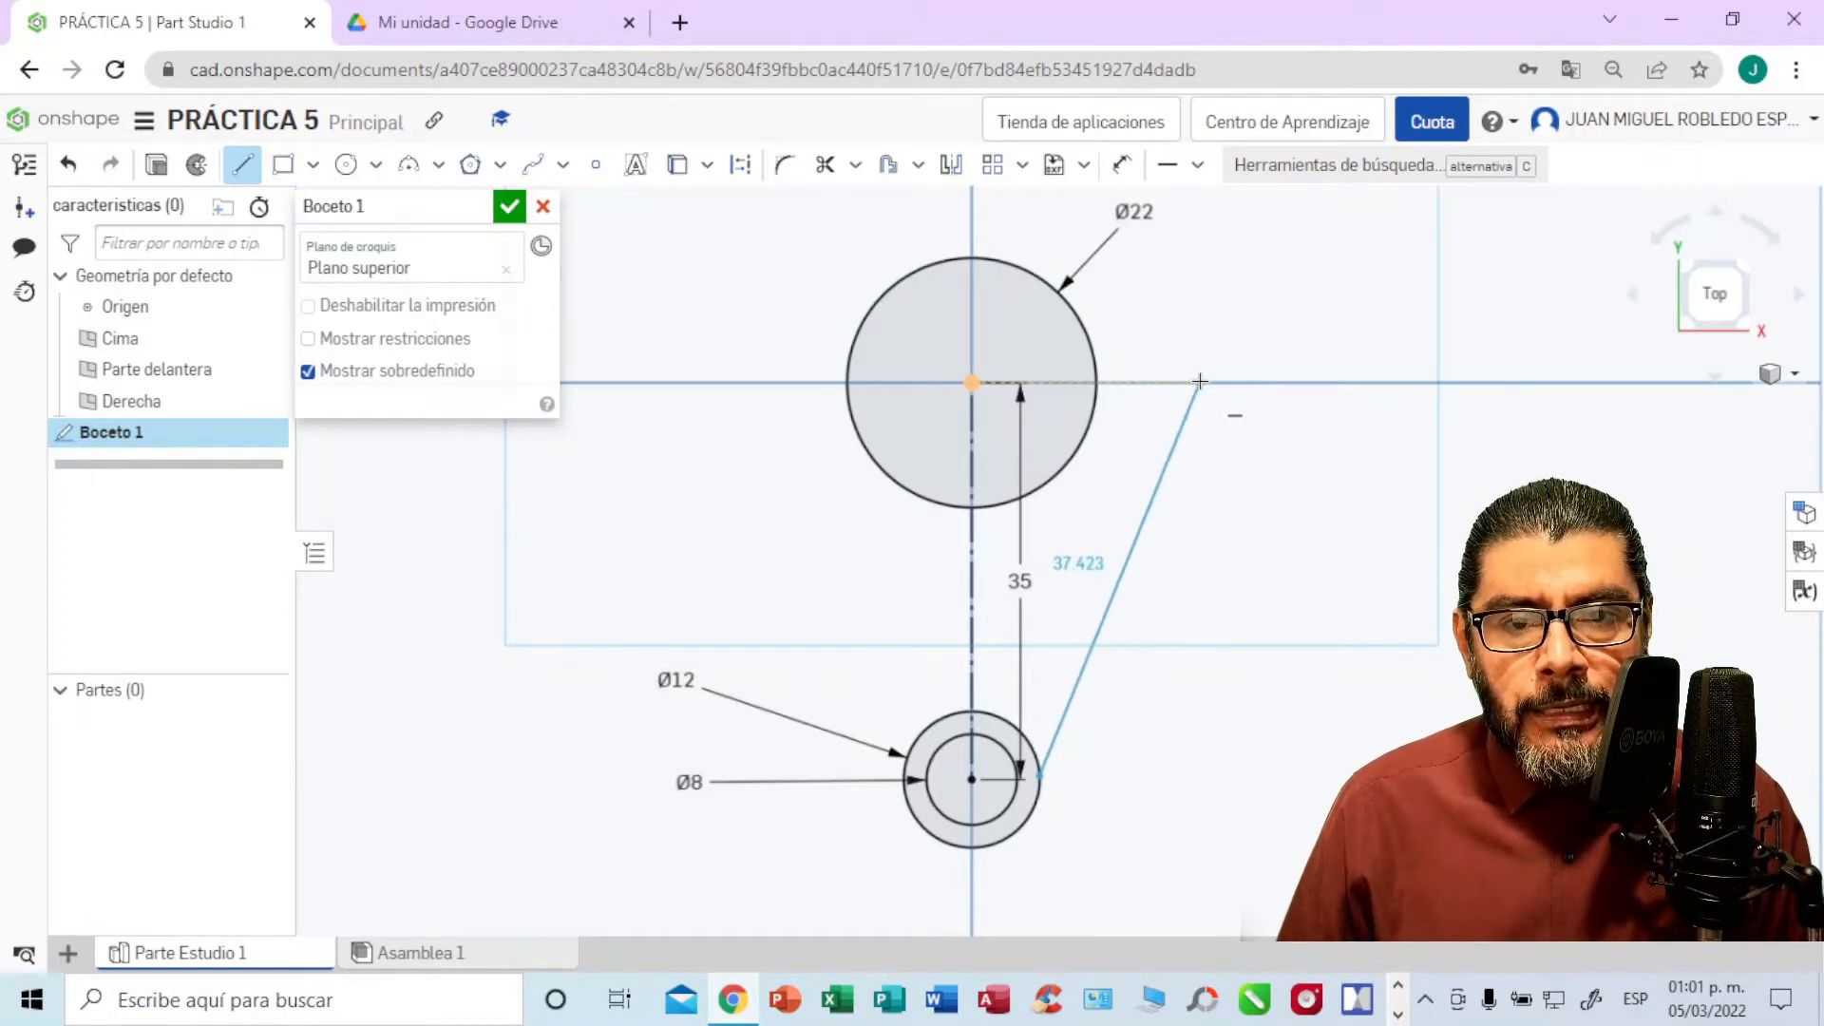
{"action": "left_click", "coordinate": [1200, 381]}
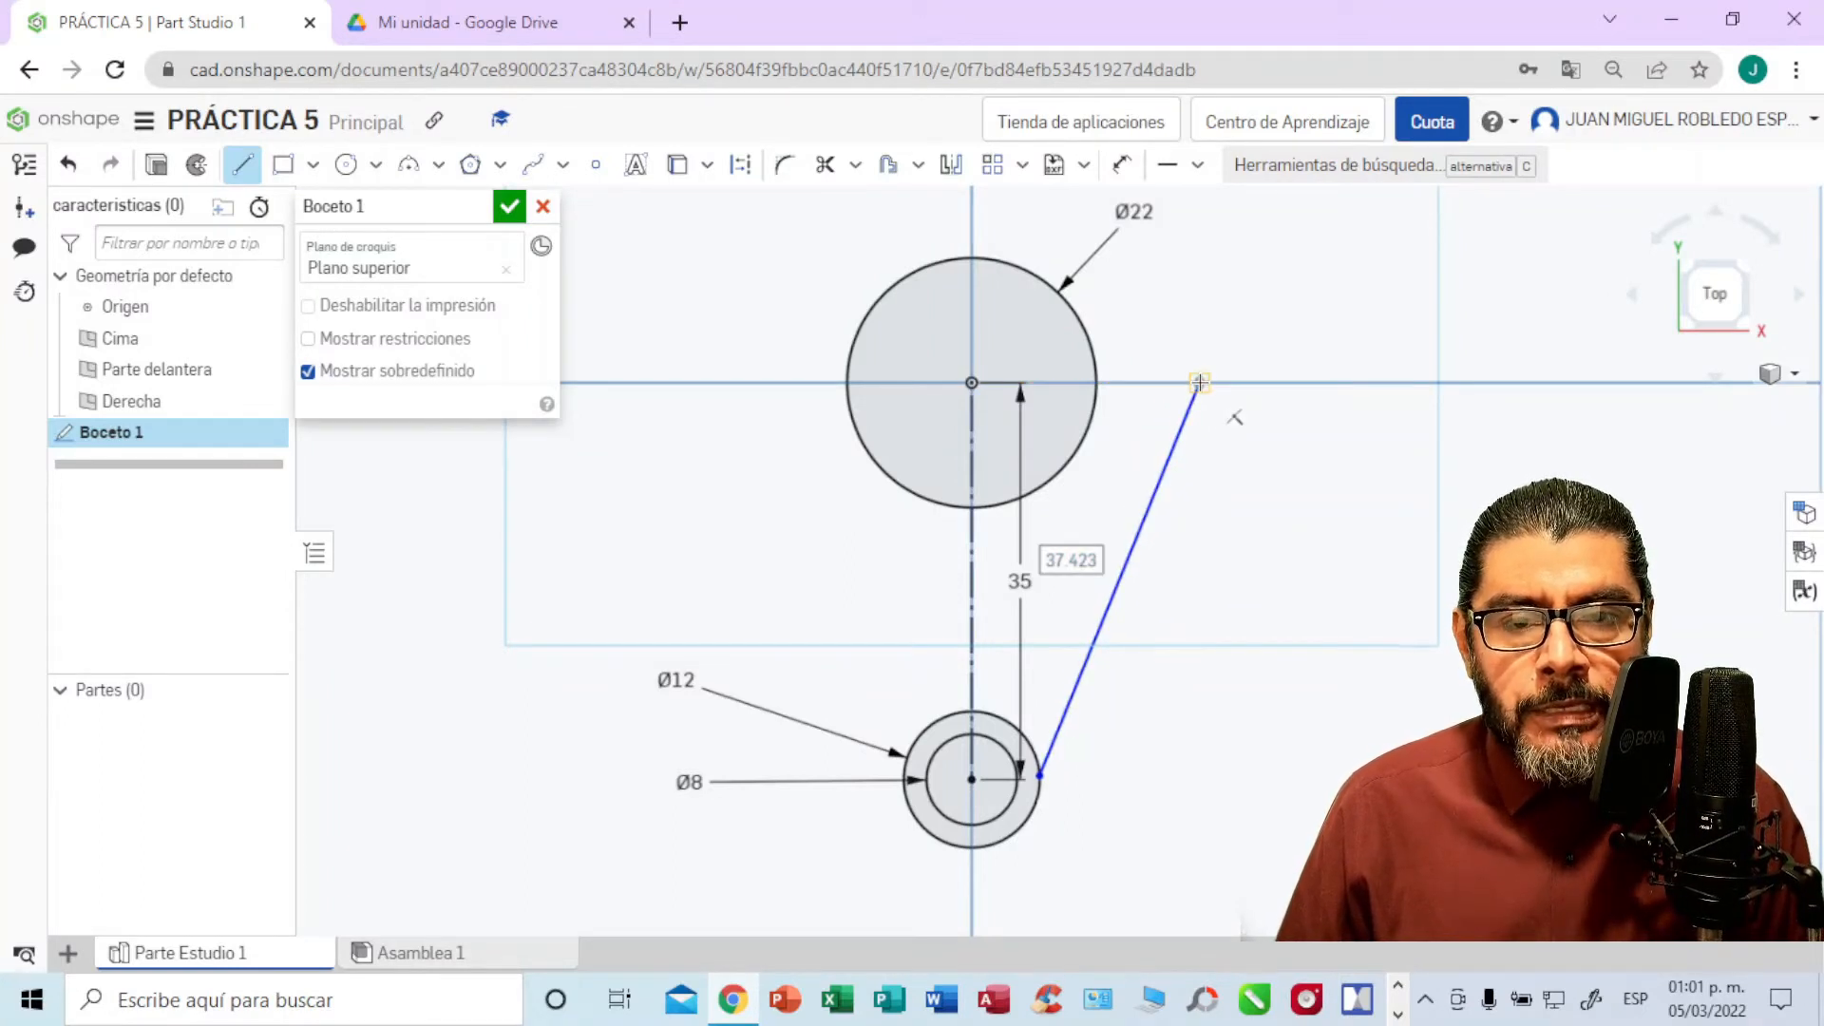
{"action": "key", "text": "Escape"}
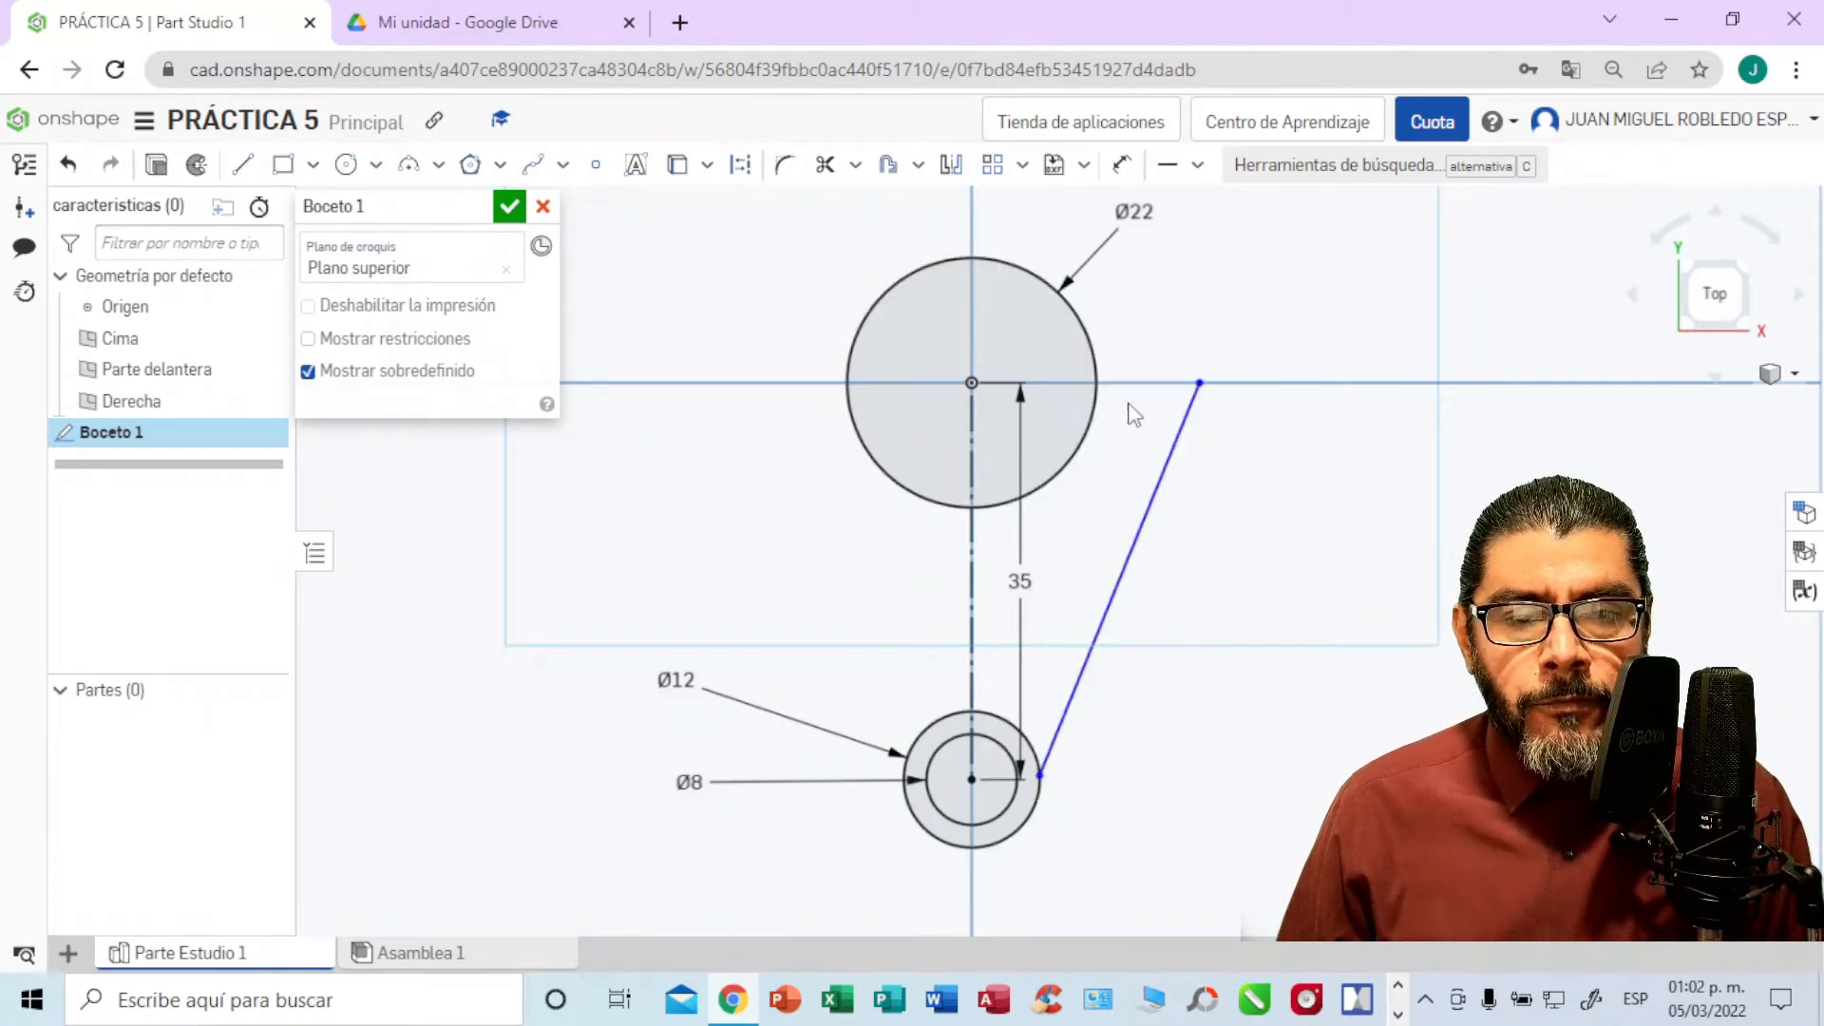
Step: Try to constrain the slanted line tangent to the 12 mm circle
{"action": "left_click", "coordinate": [1199, 167]}
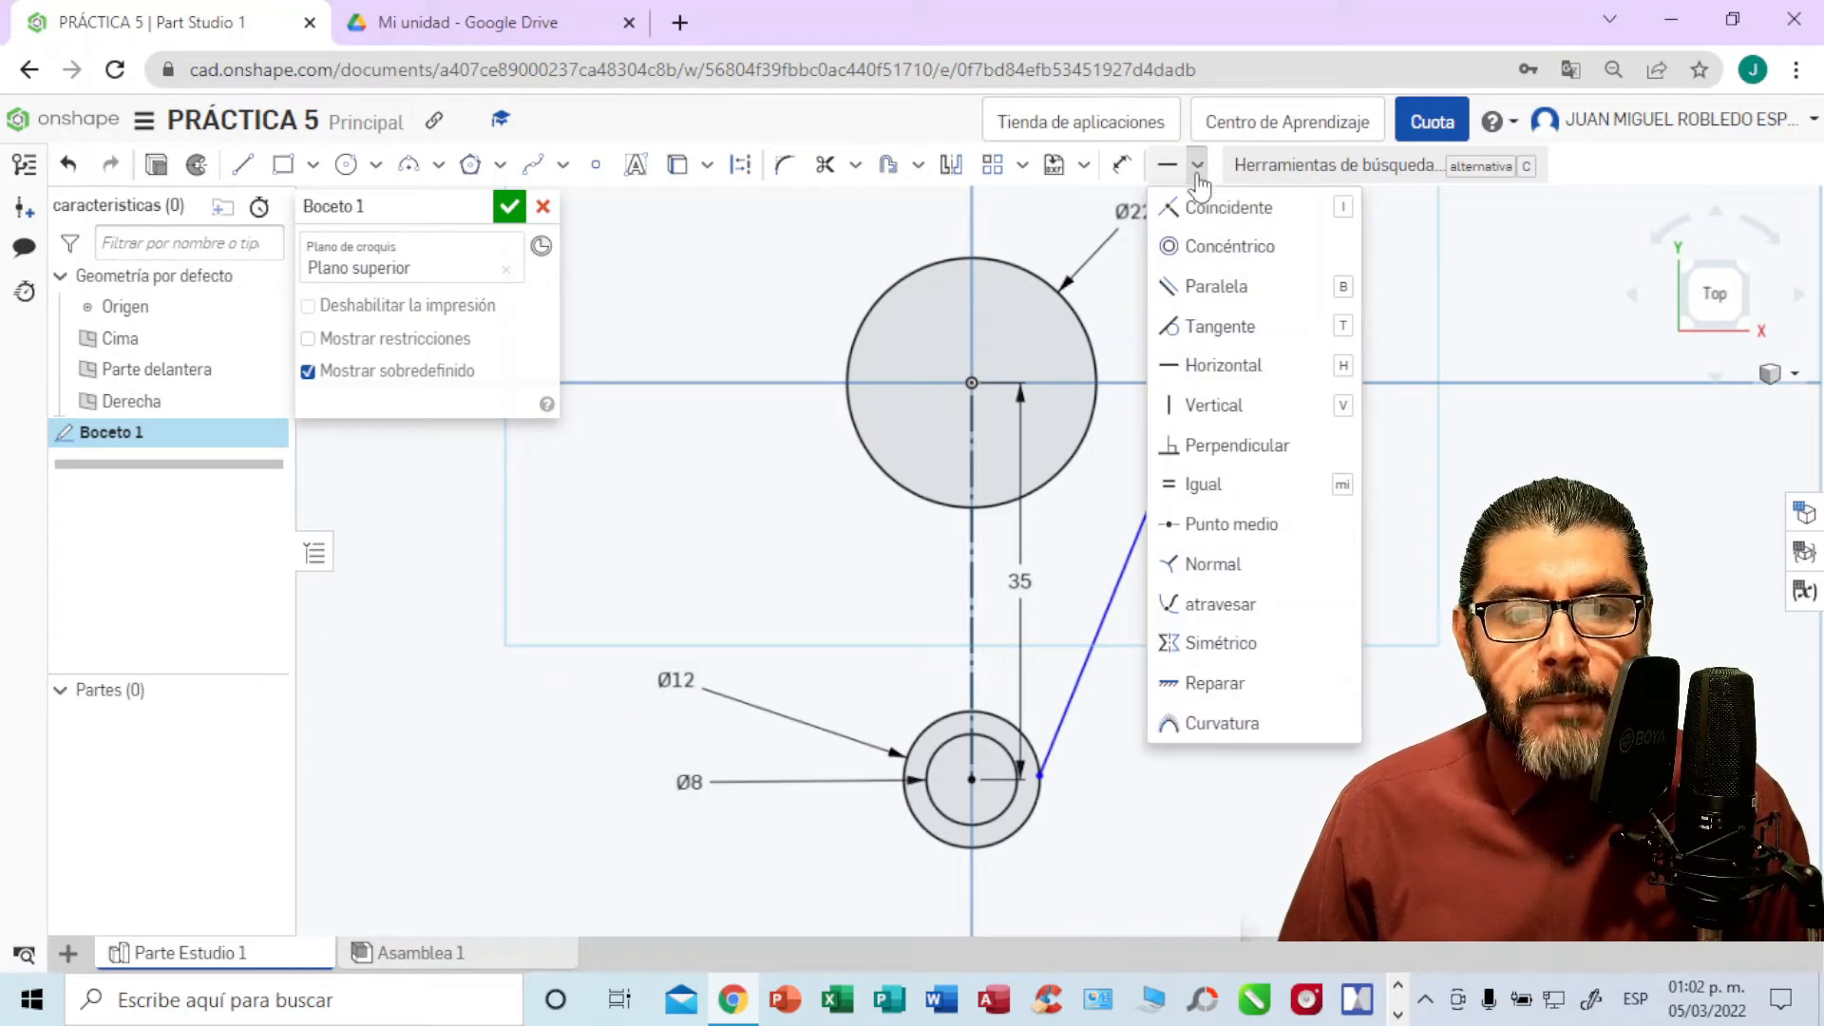
{"action": "left_click", "coordinate": [1193, 326]}
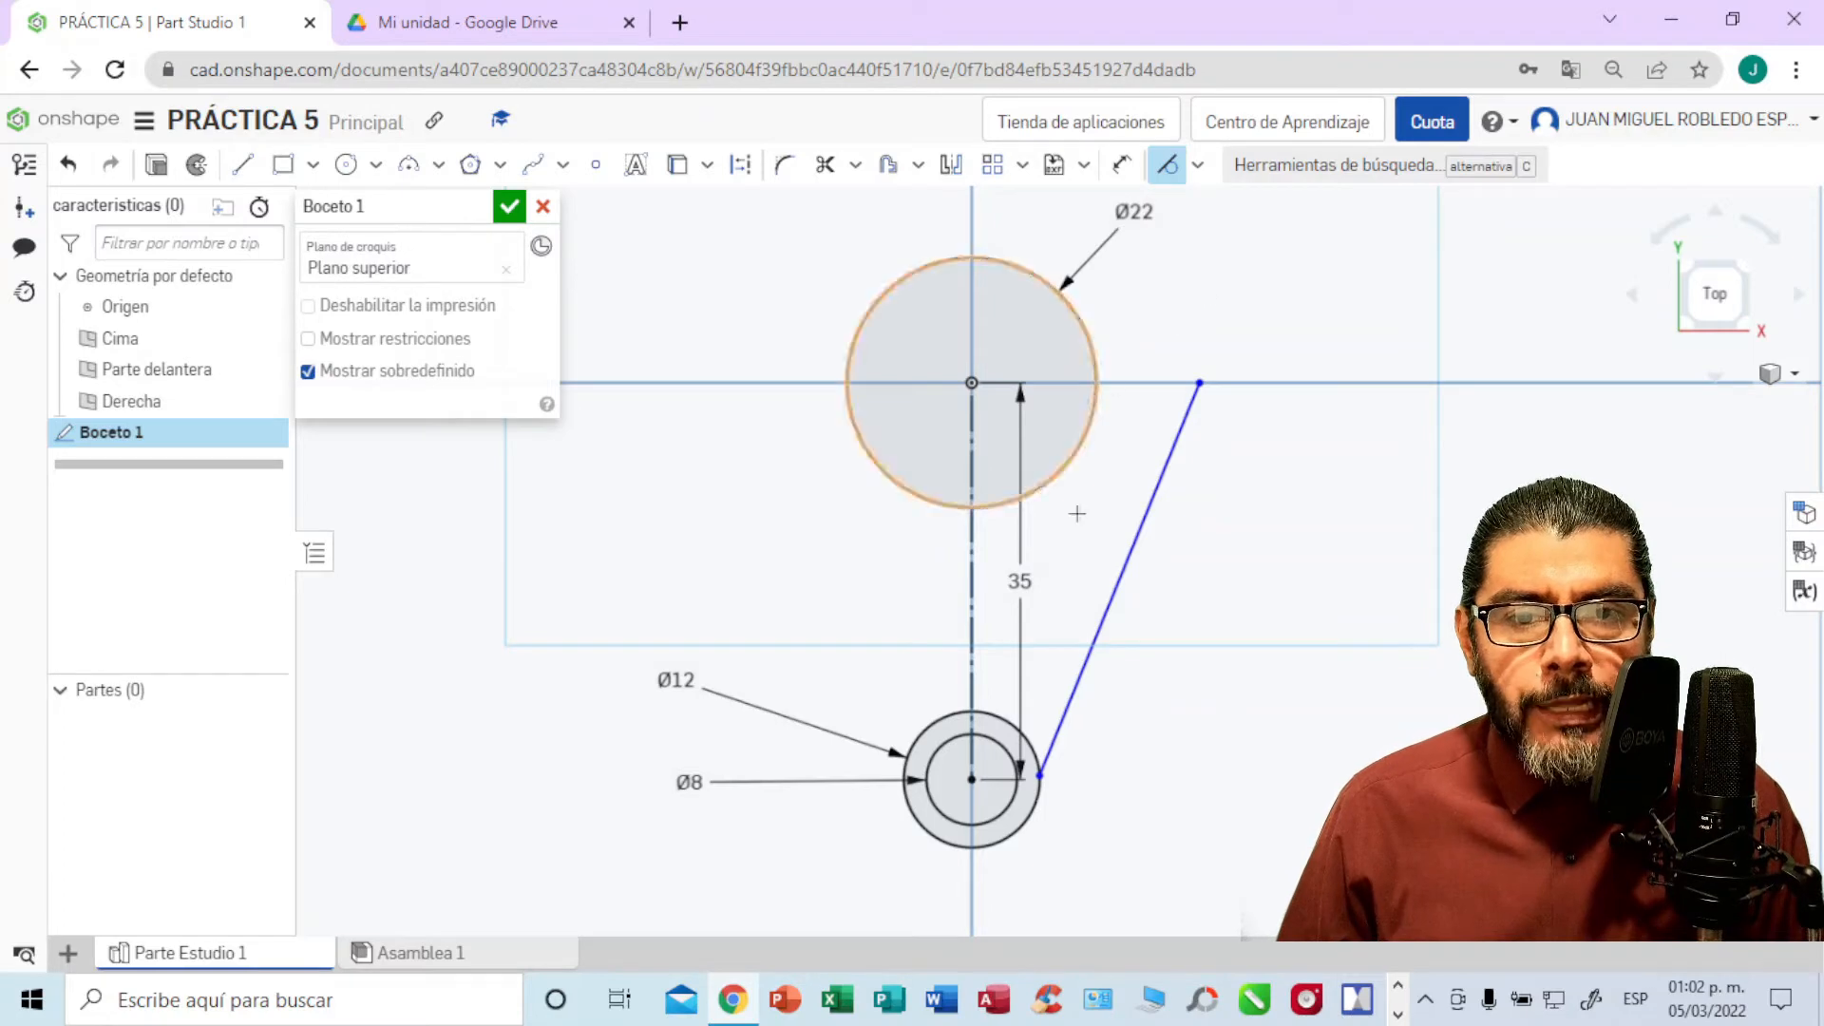
{"action": "left_click", "coordinate": [1042, 757]}
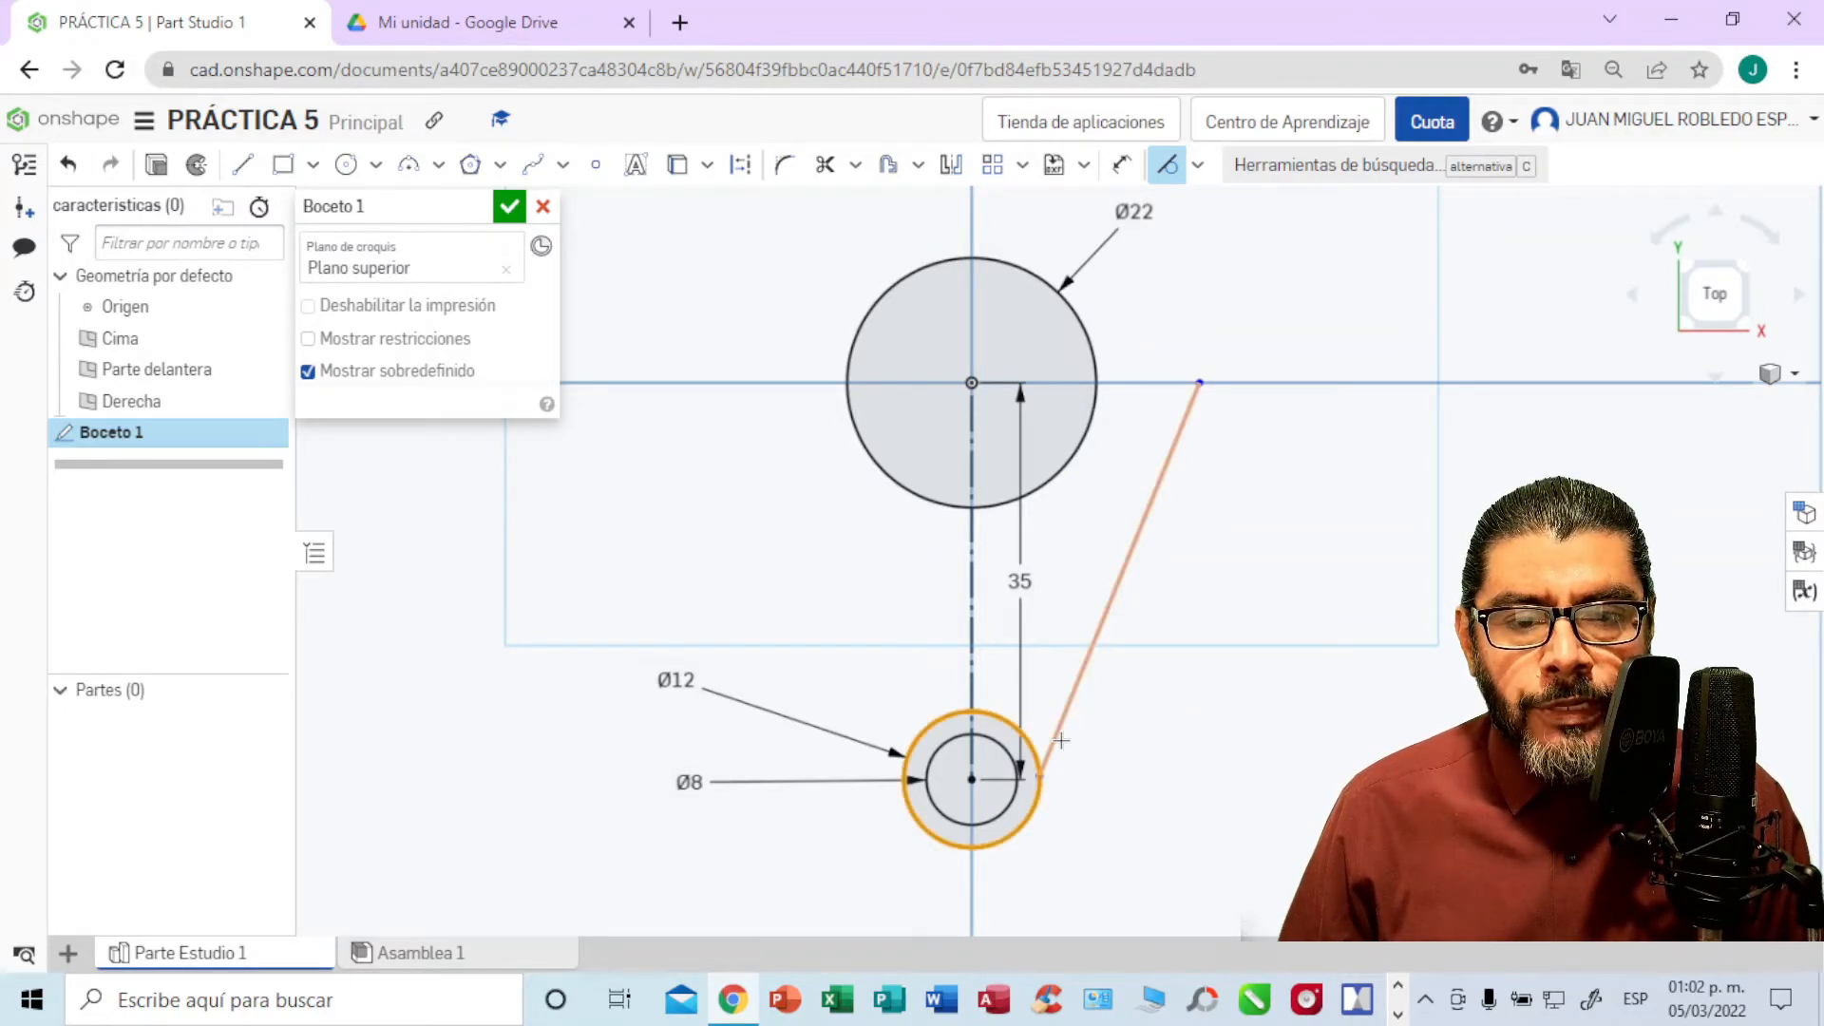
{"action": "left_click", "coordinate": [1057, 734]}
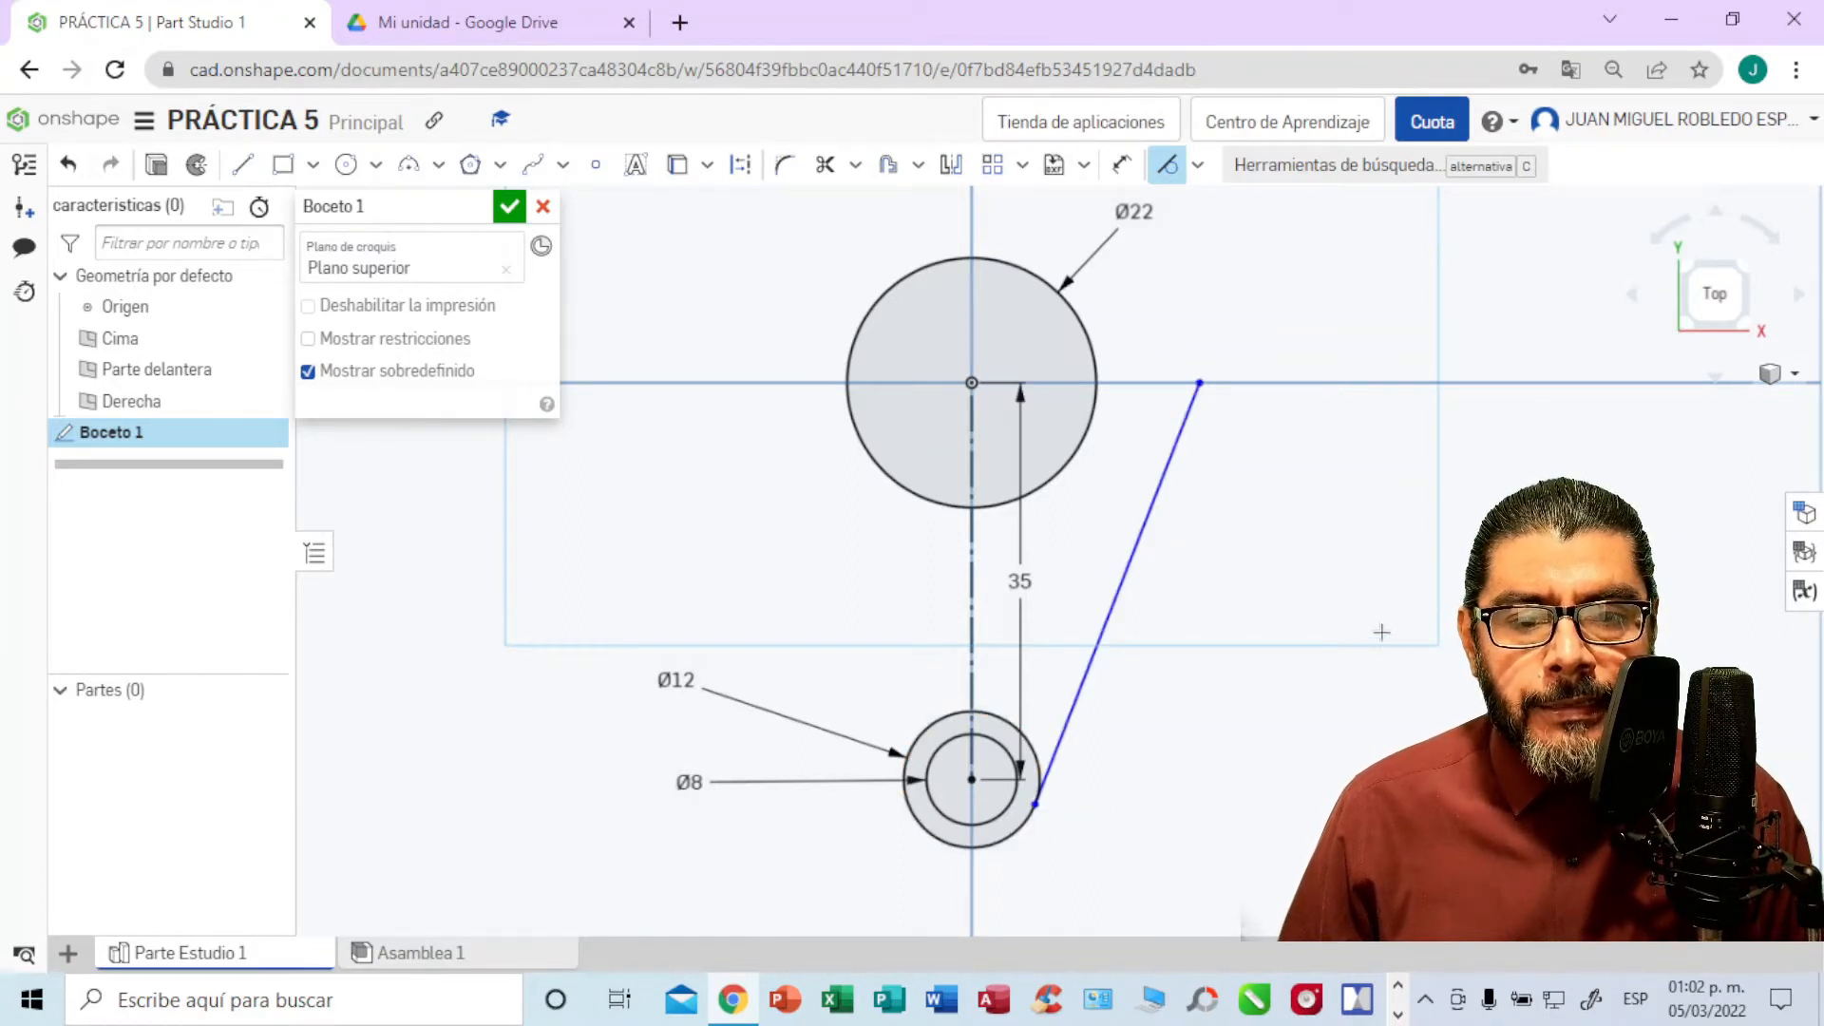
Step: Recheck the PDF drawing and, back in Onshape, try to mirror the slanted line about the vertical construction line
{"action": "left_click", "coordinate": [418, 28]}
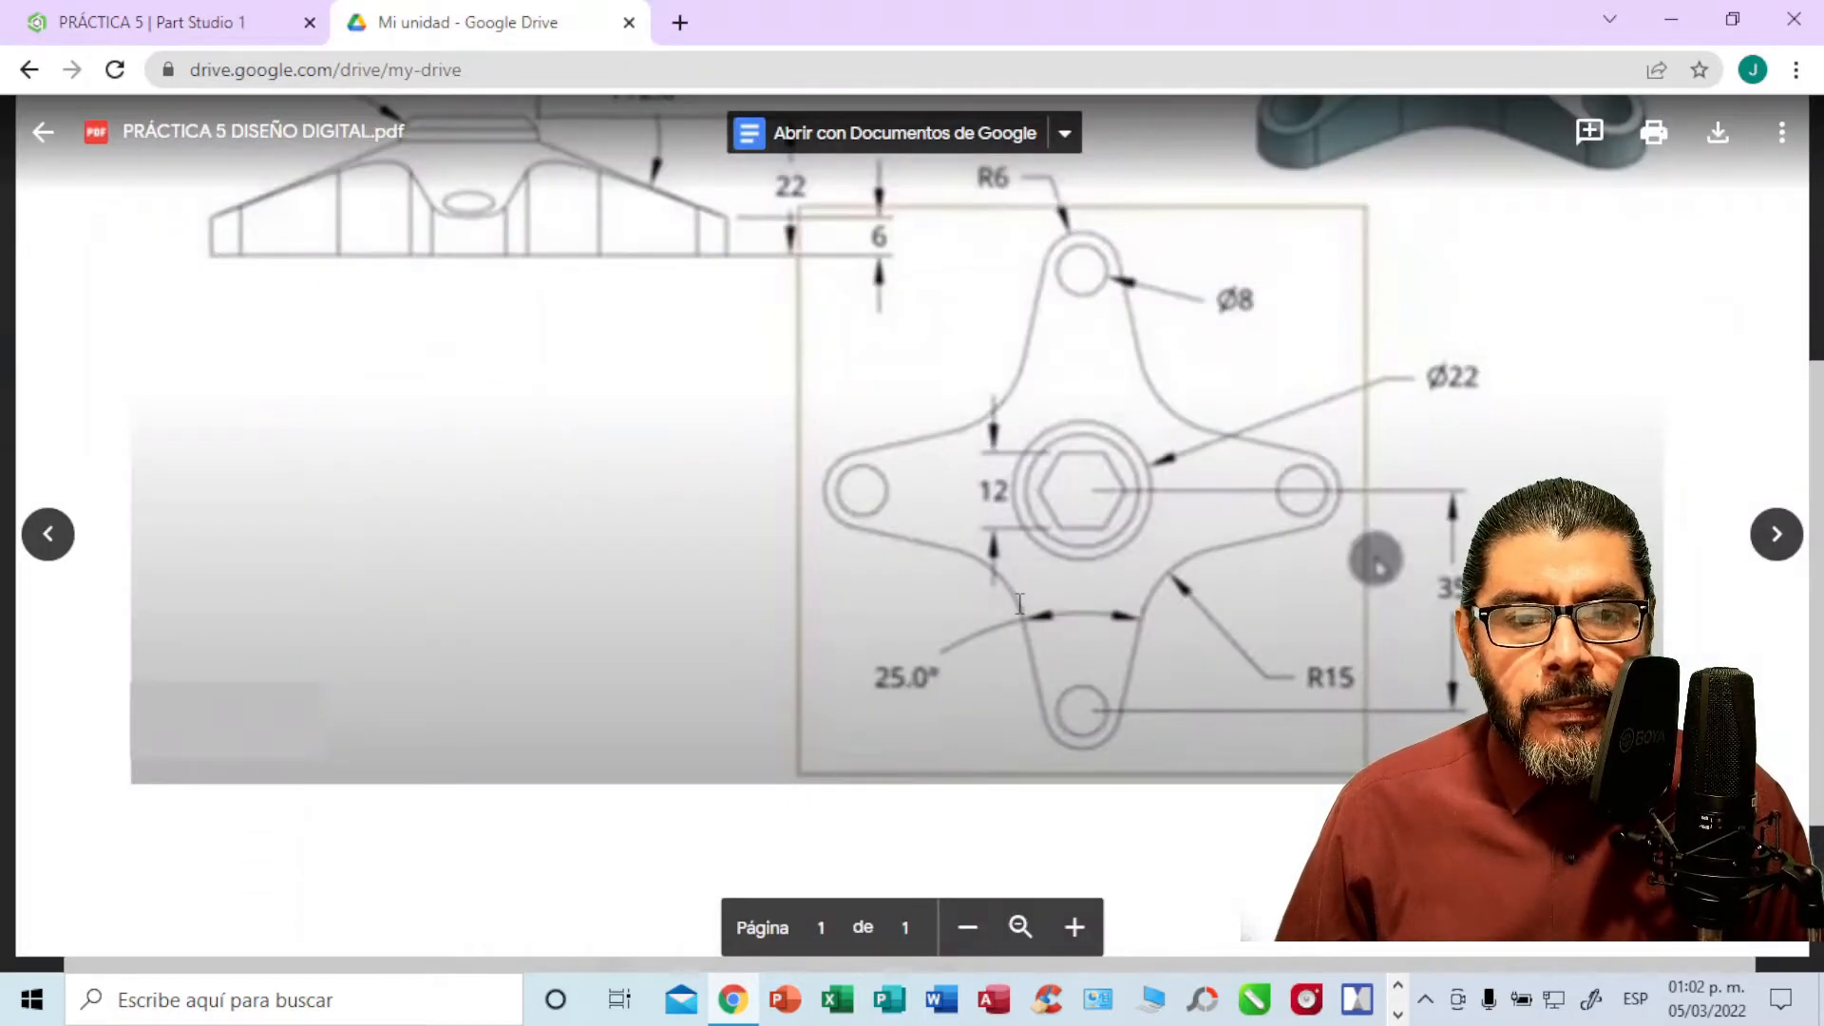
{"action": "left_click", "coordinate": [264, 31]}
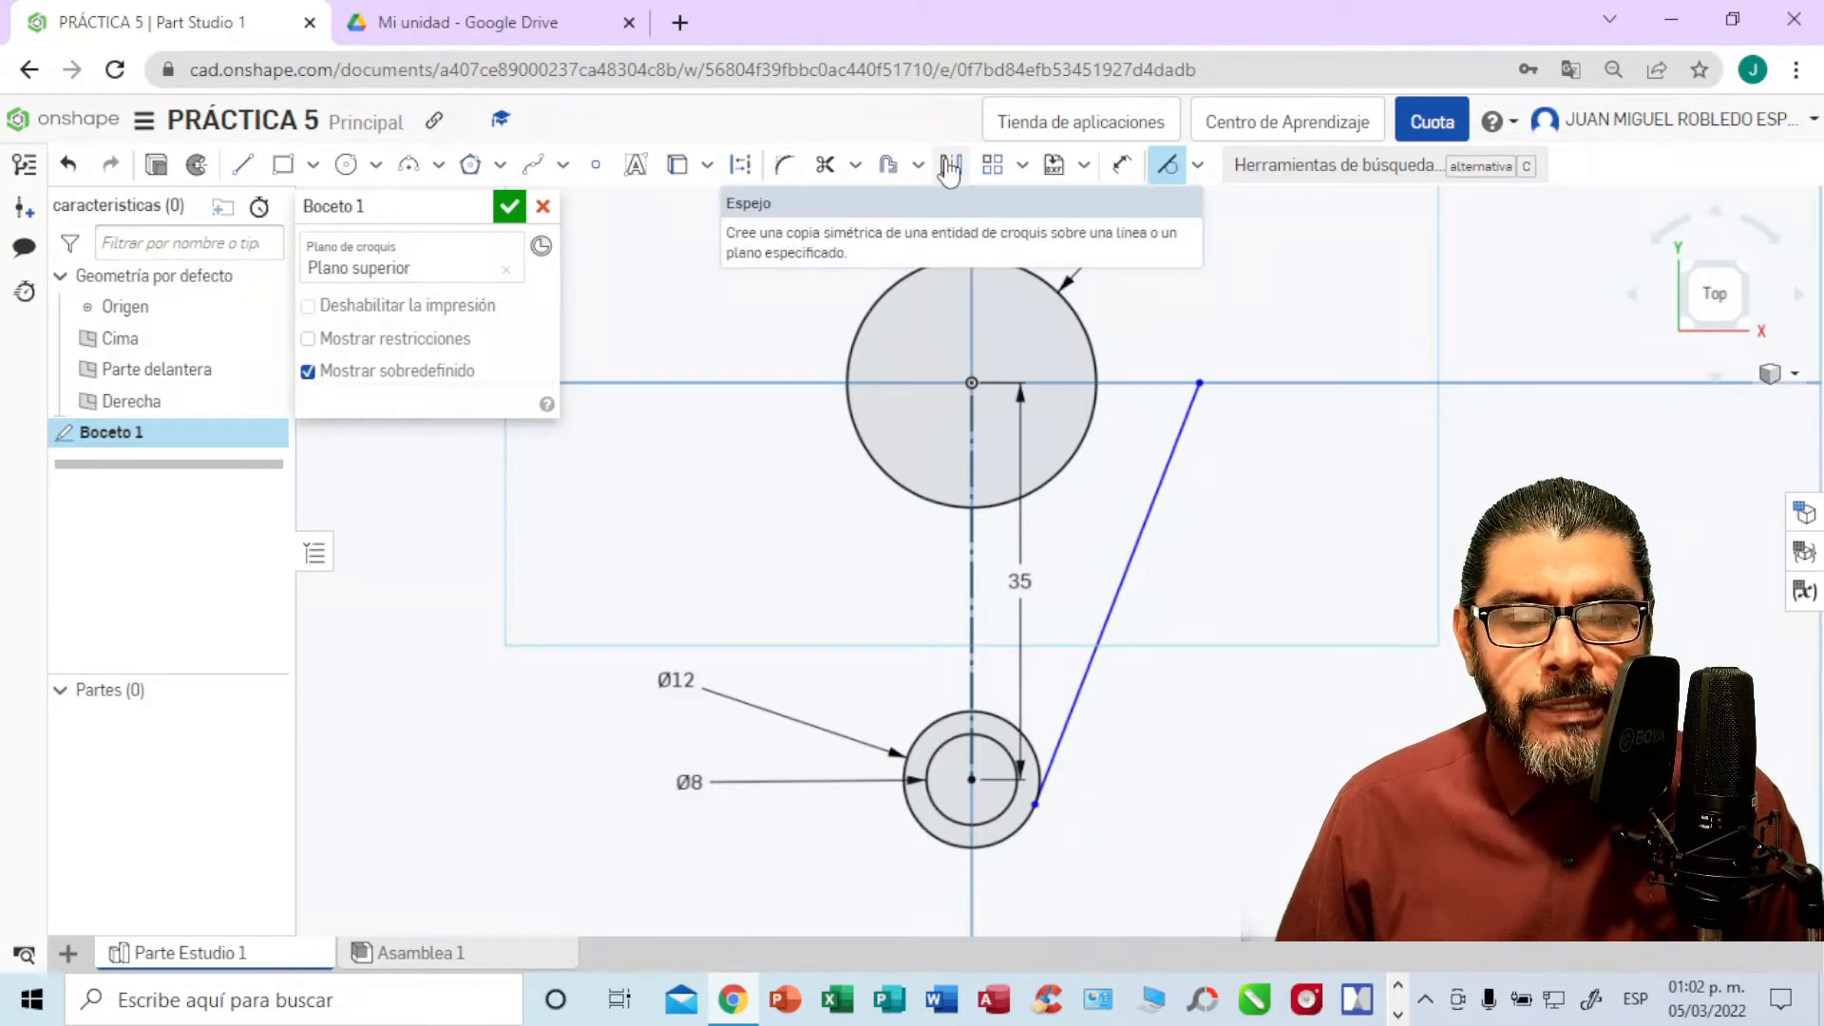
{"action": "left_click", "coordinate": [1178, 427]}
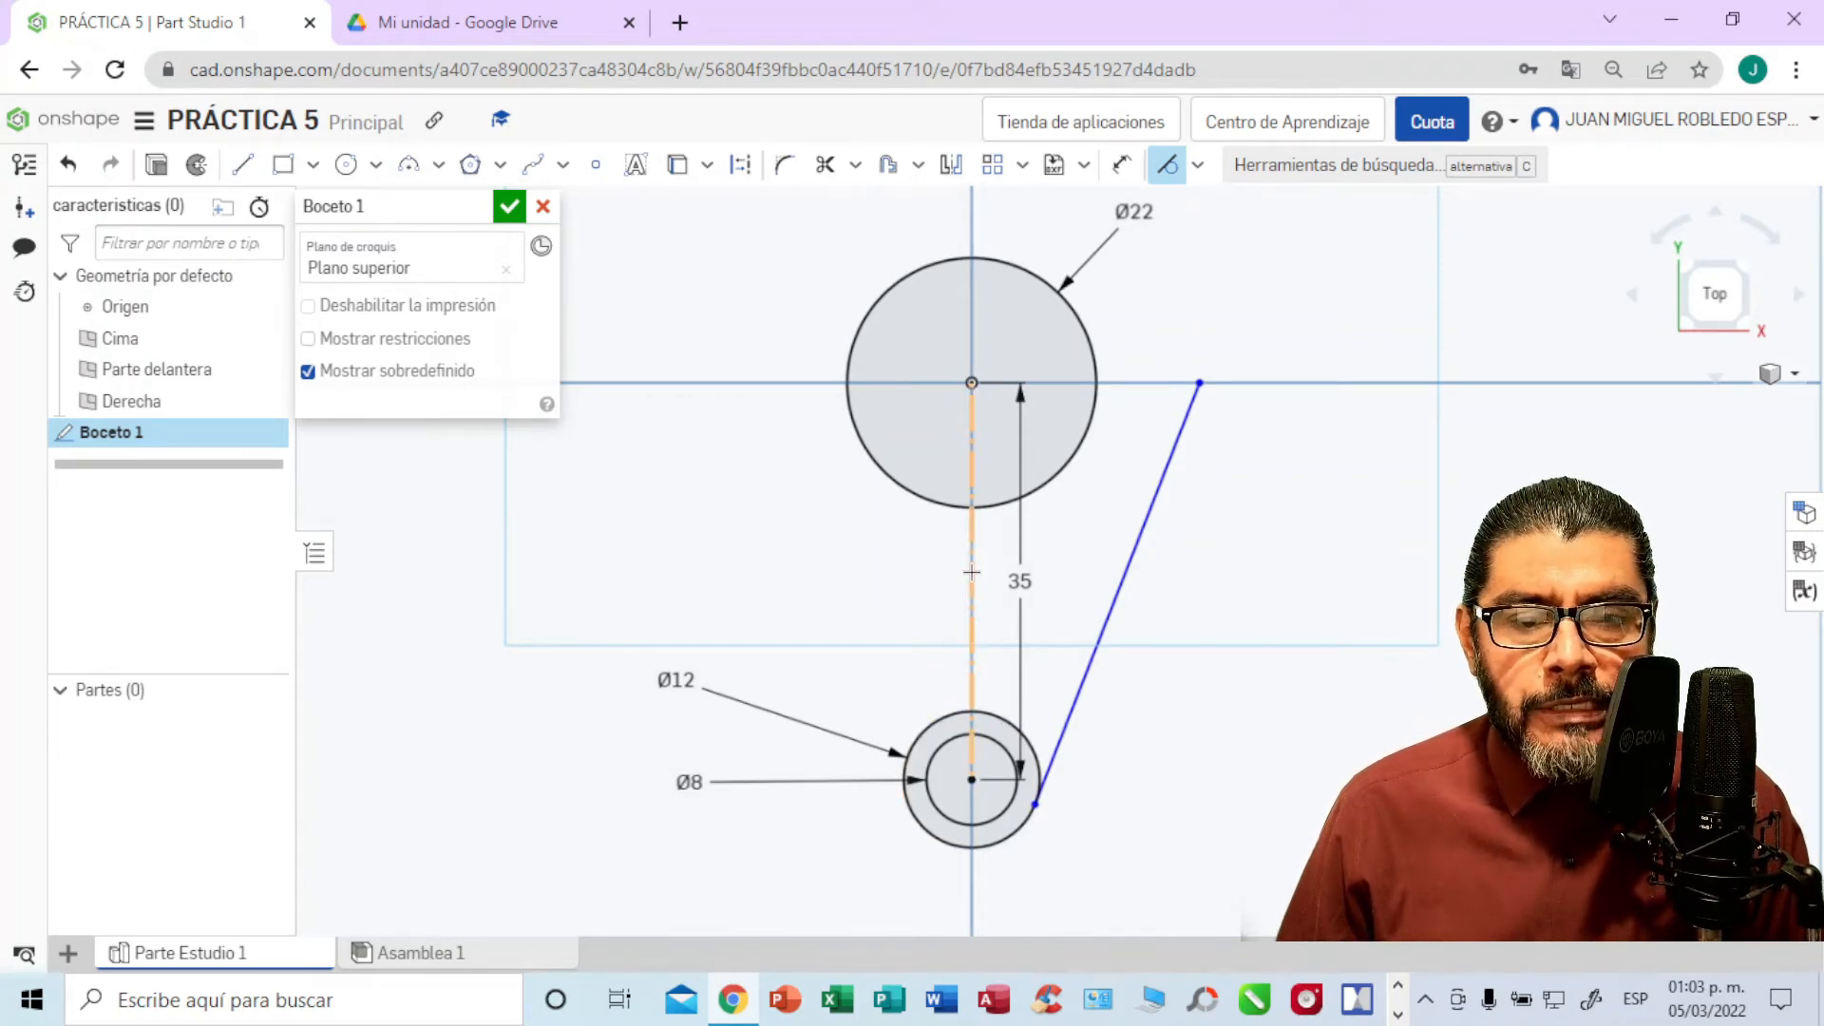
{"action": "left_click", "coordinate": [952, 169]}
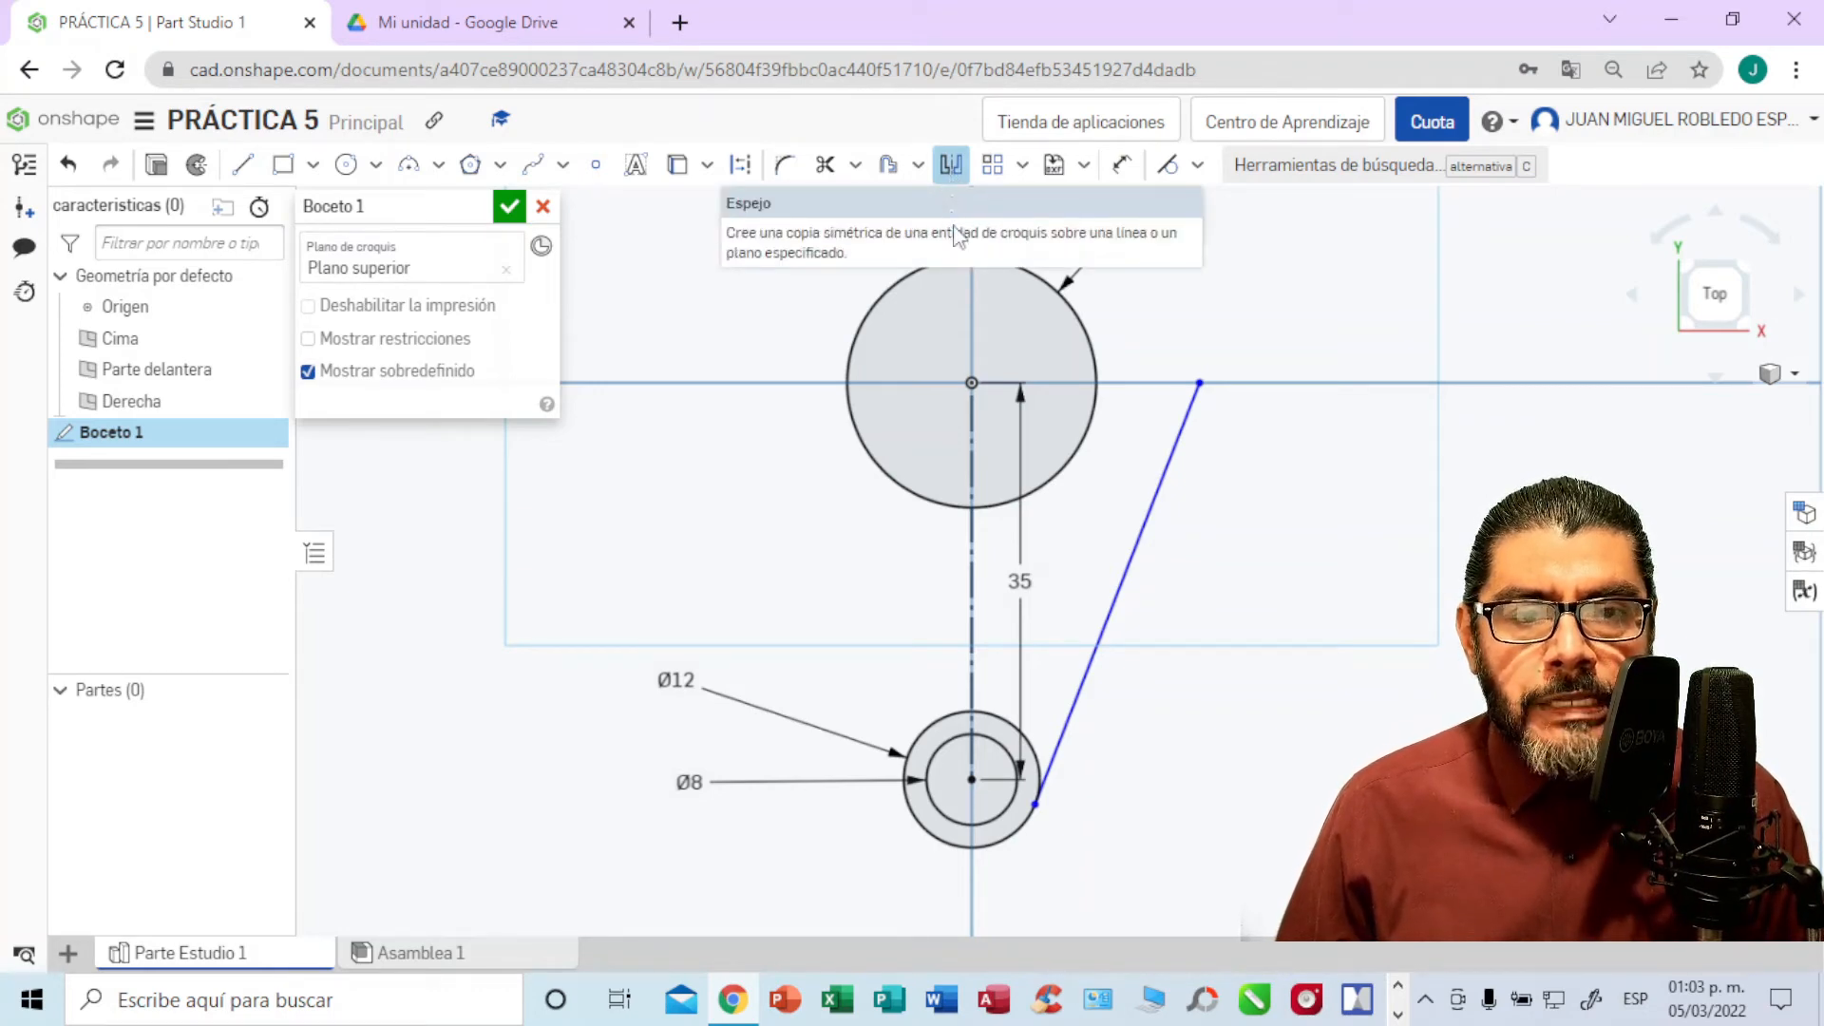
{"action": "left_click", "coordinate": [953, 180]}
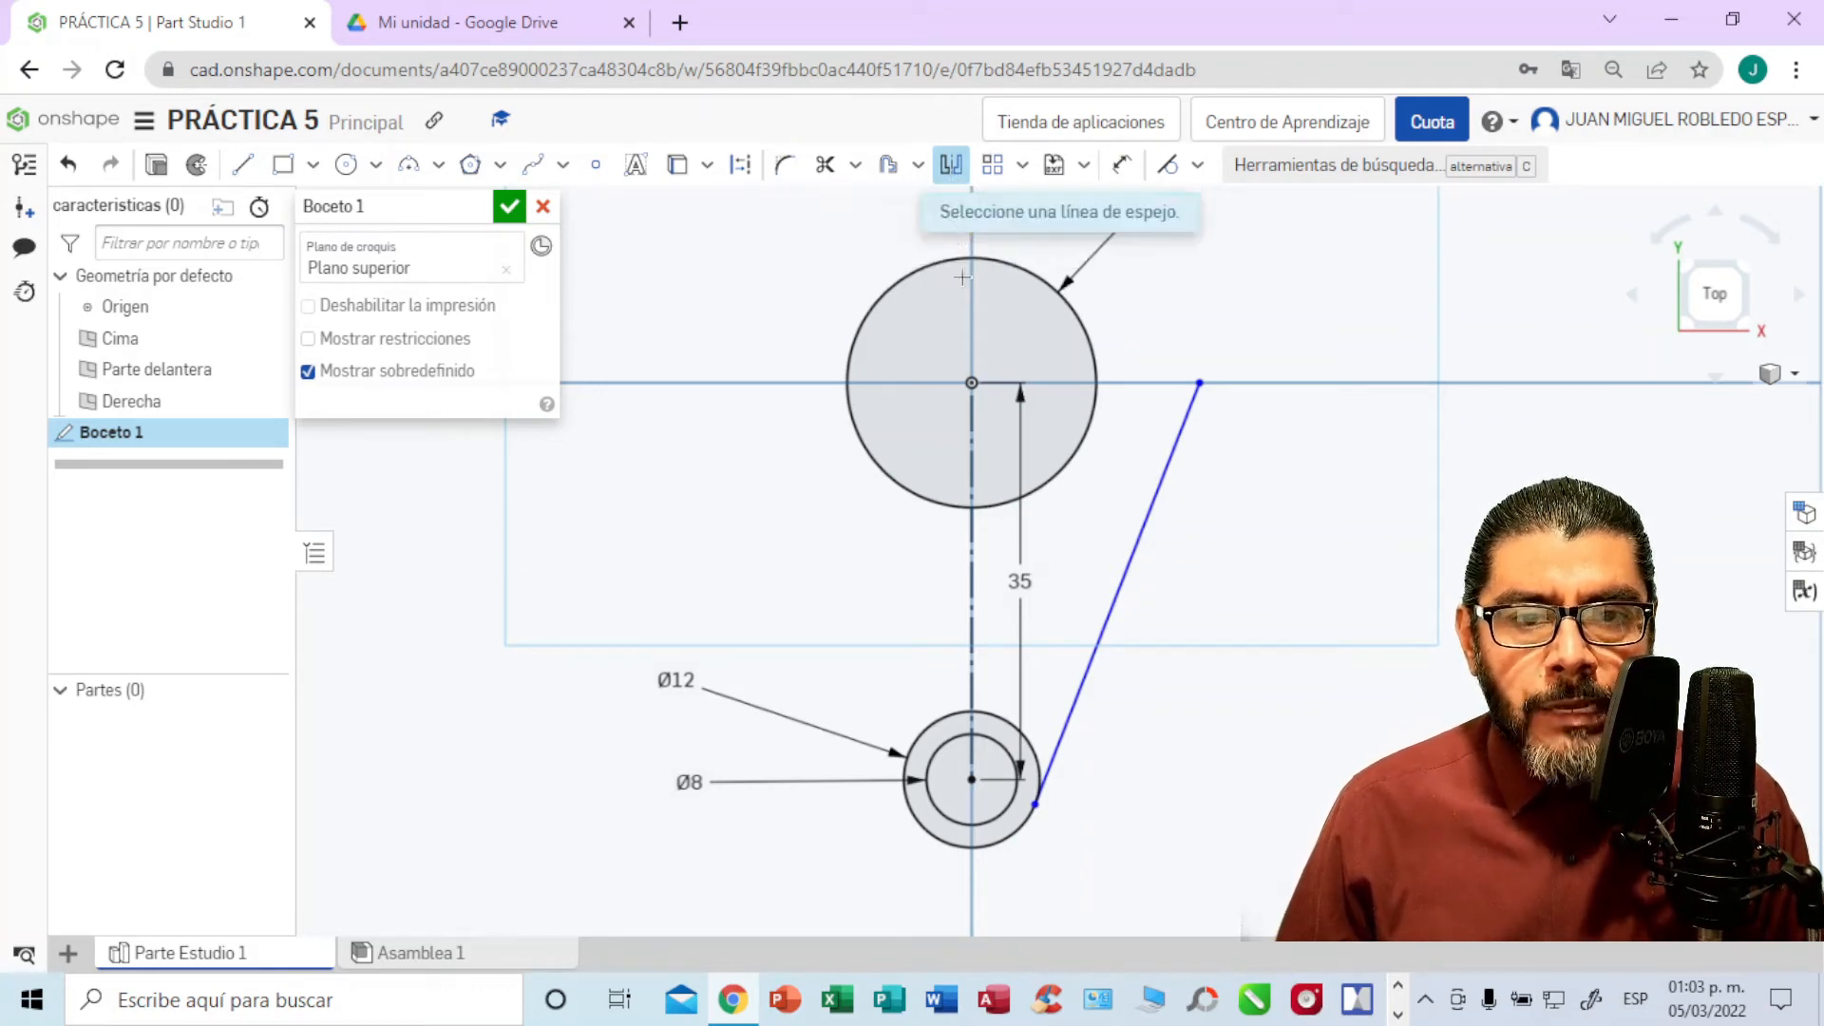
{"action": "left_click", "coordinate": [973, 470]}
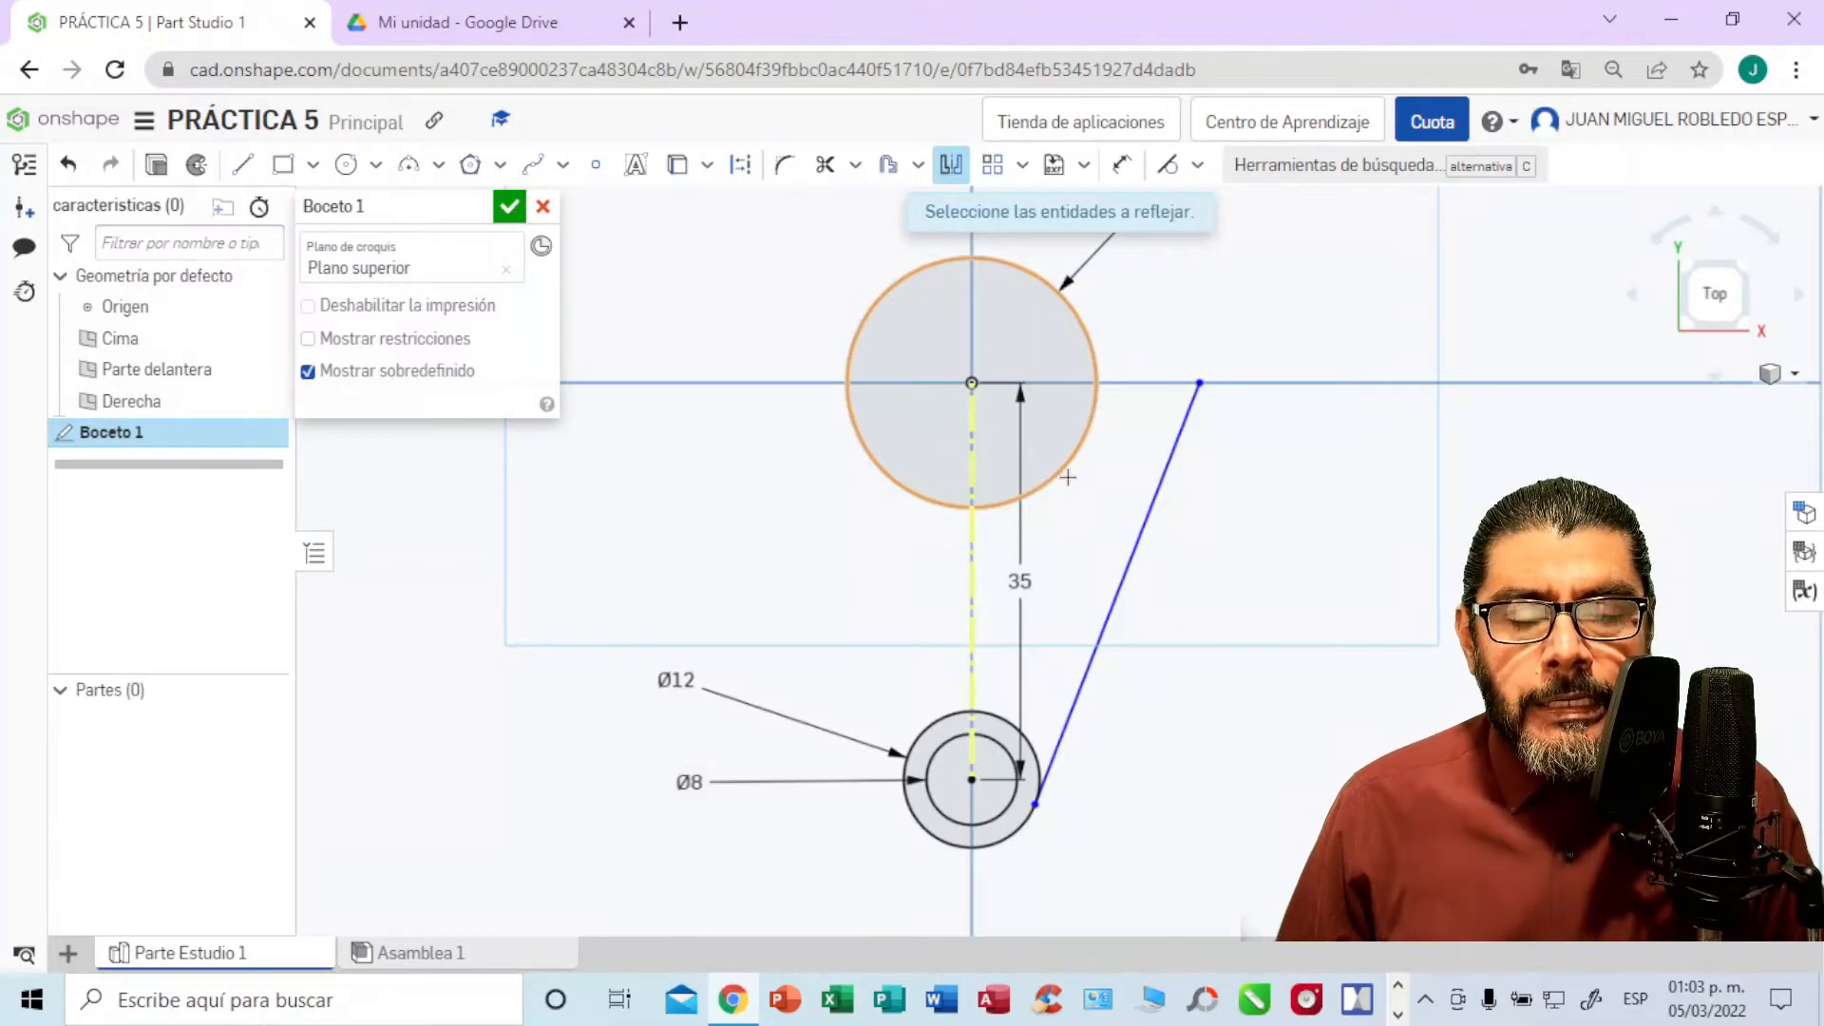
{"action": "left_click", "coordinate": [1154, 500]}
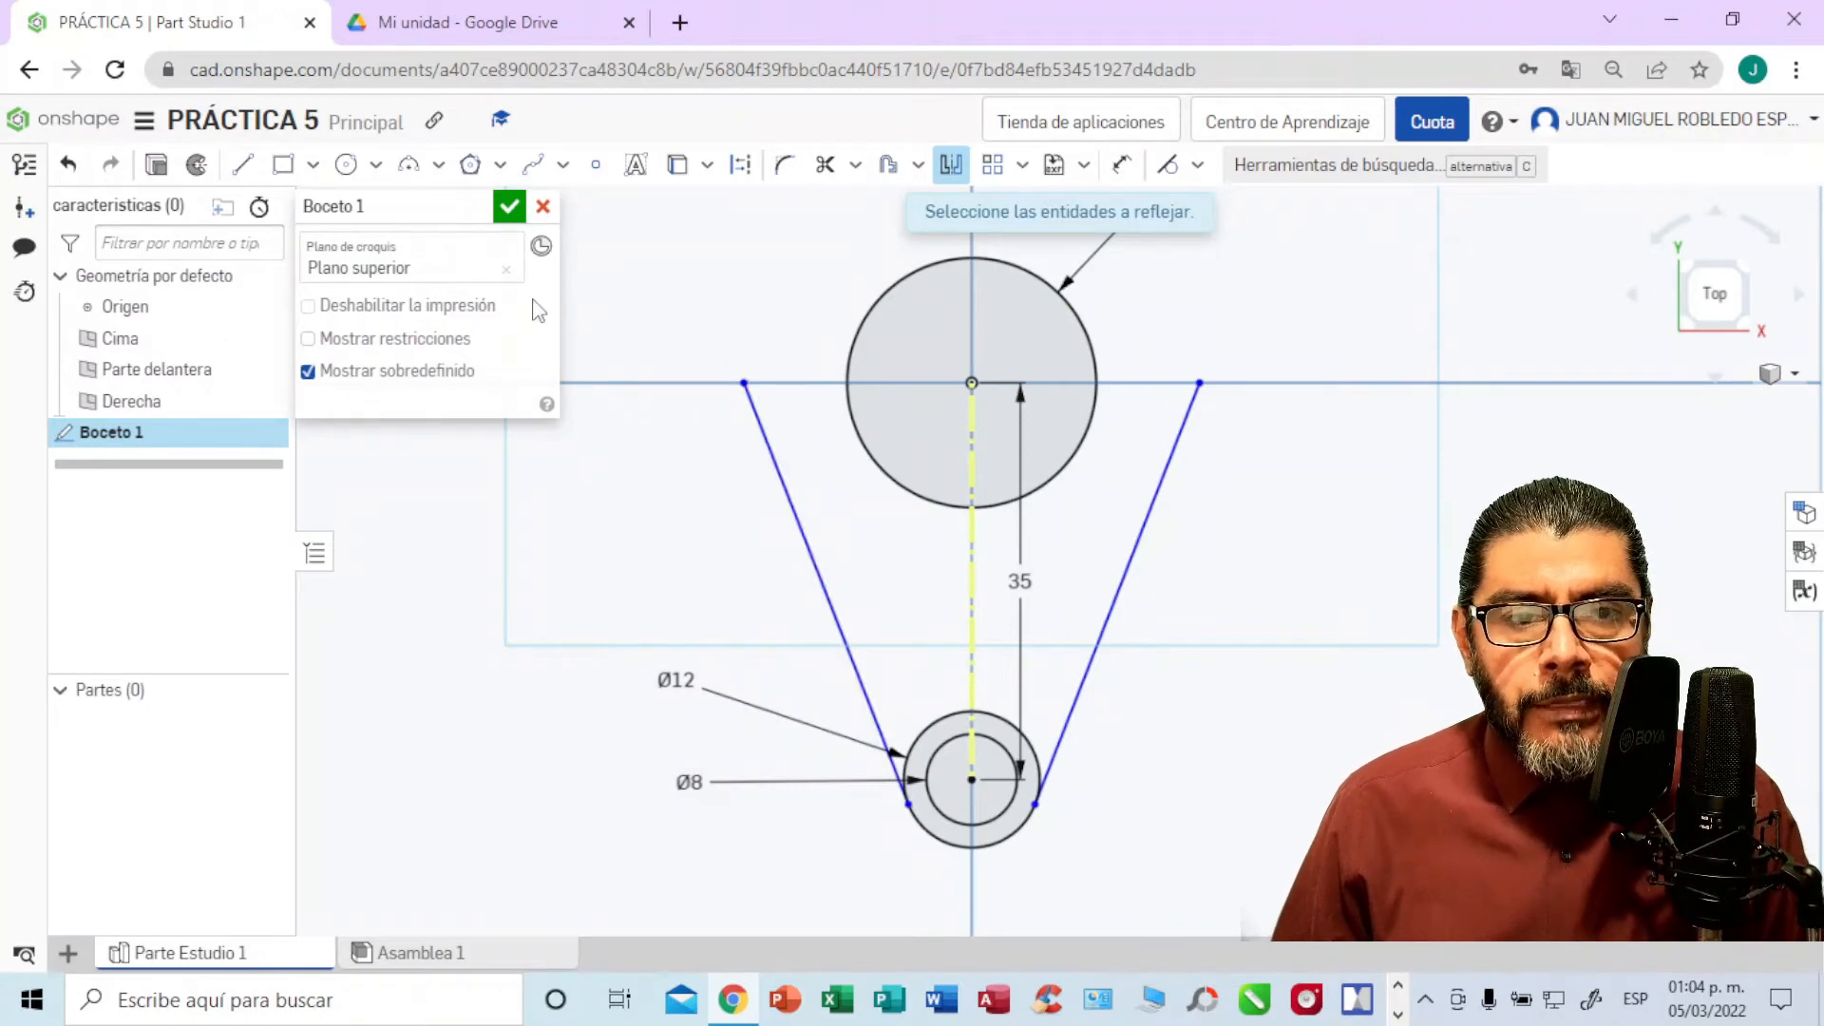
Step: Undo the mirror of the slanted line and its tangent constraint with the 12 mm circle
{"action": "left_click", "coordinate": [66, 167]}
{"action": "left_click", "coordinate": [66, 167]}
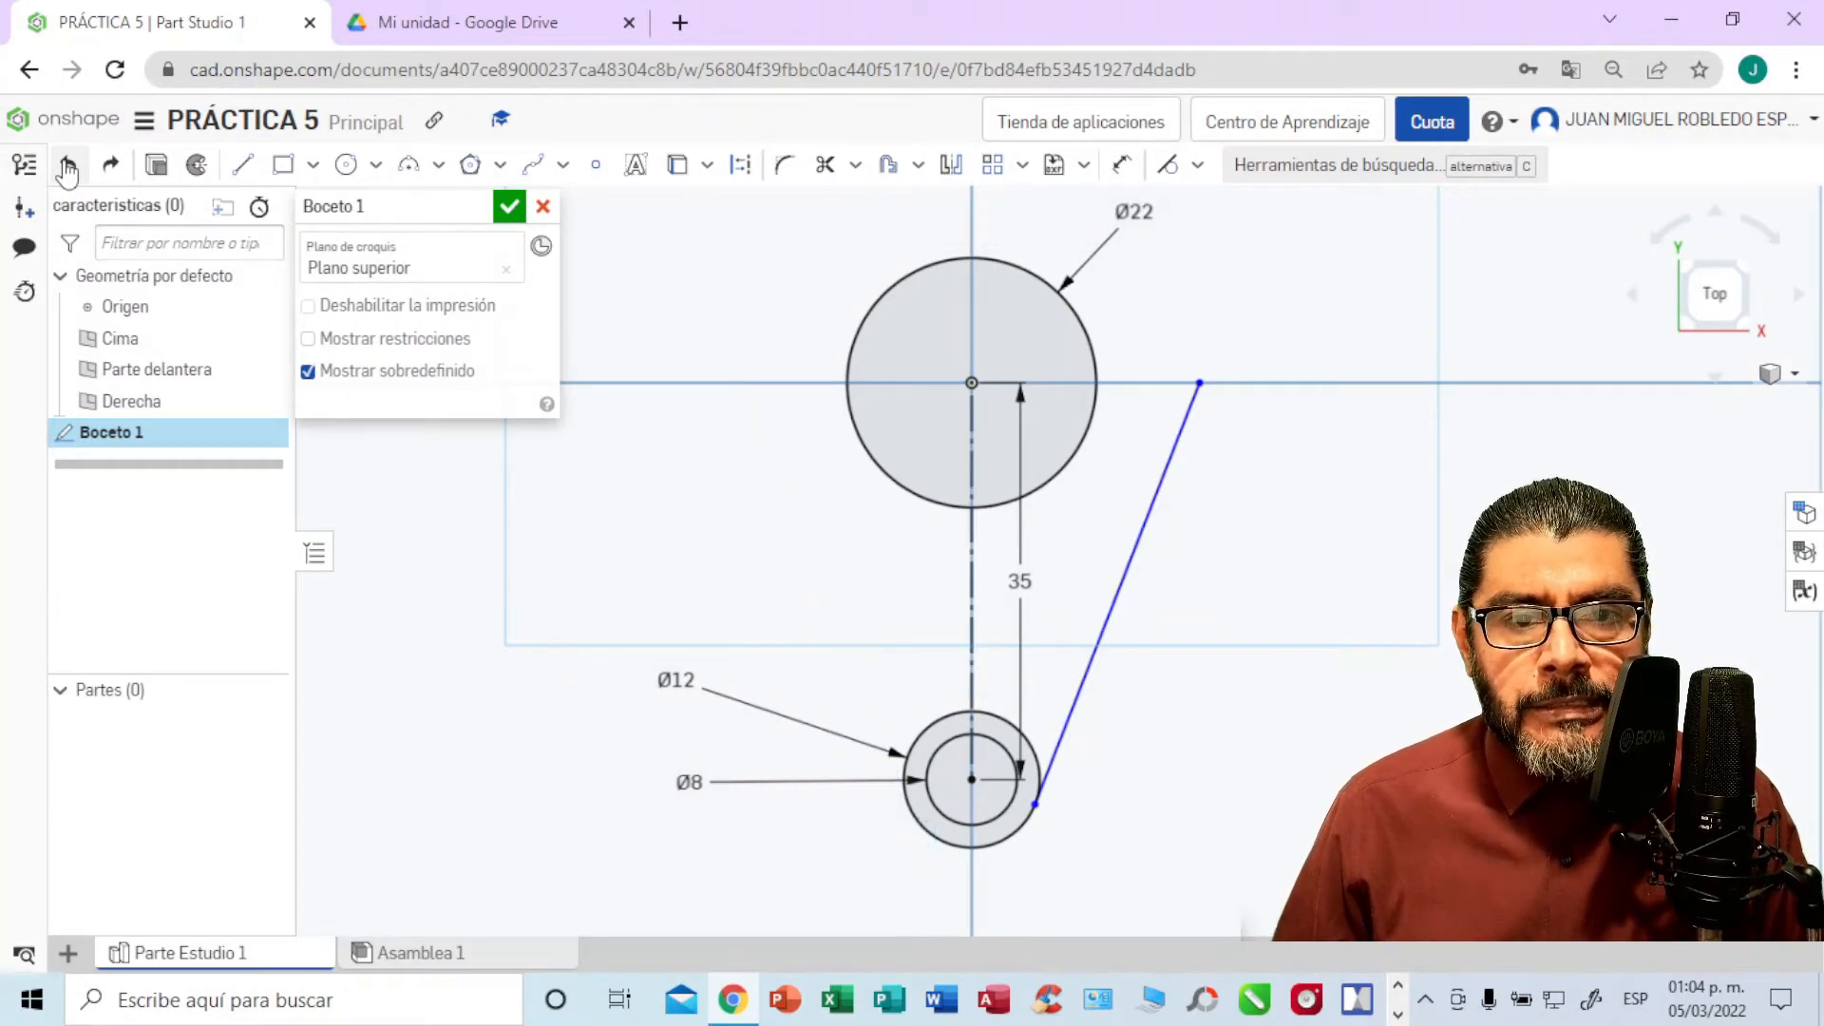
{"action": "left_click", "coordinate": [66, 167]}
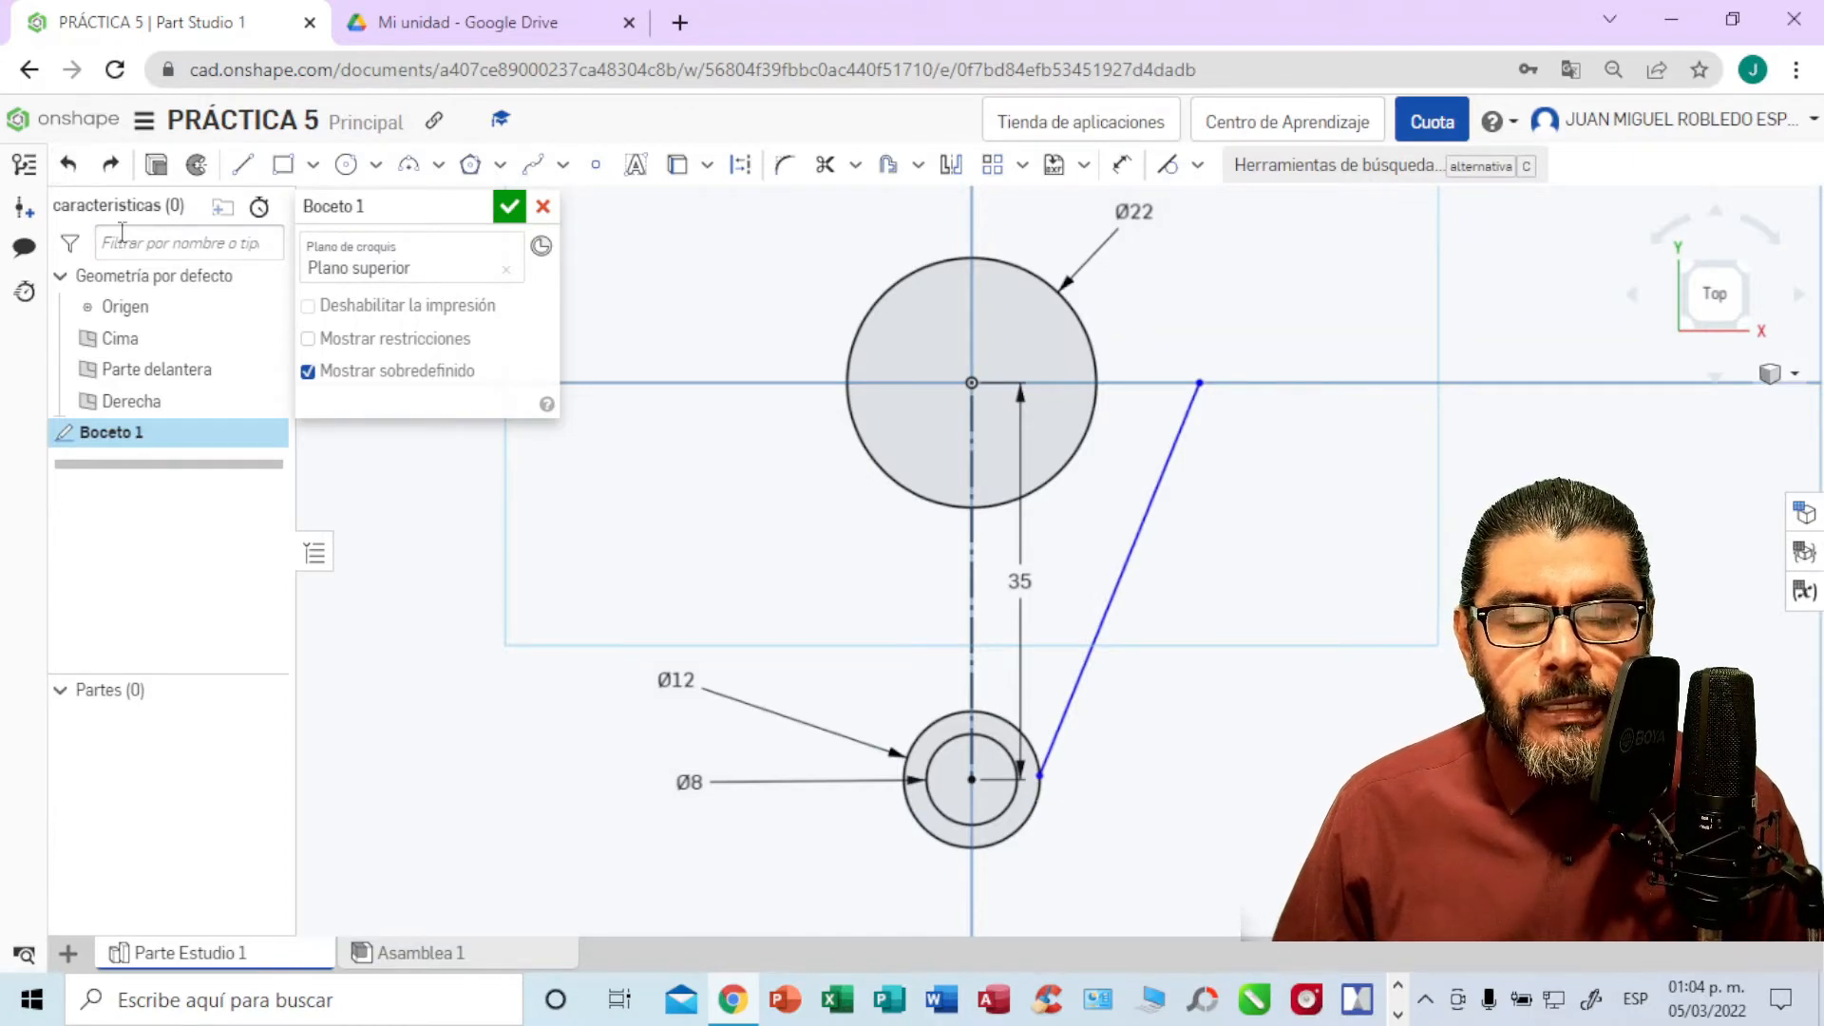
Step: Mirror the slanted line about the vertical construction line, and check the sketch against the PDF plan view
{"action": "left_click", "coordinate": [952, 176]}
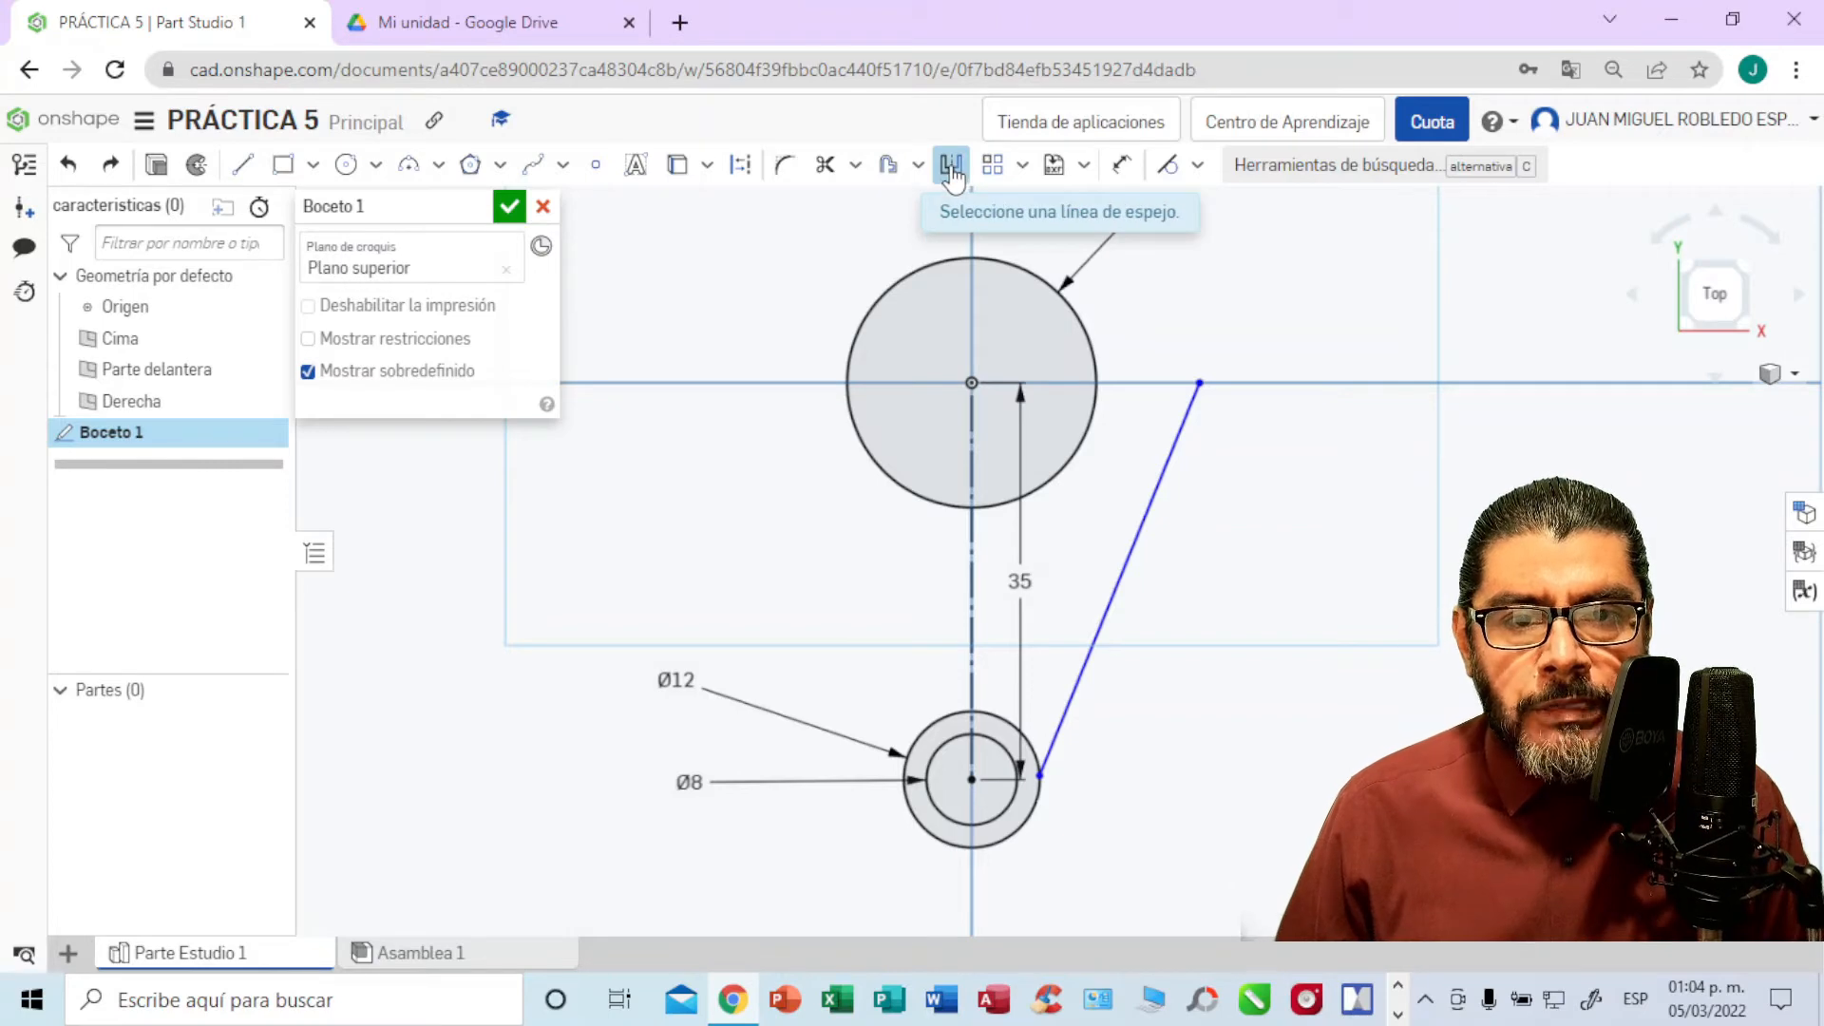
{"action": "left_click", "coordinate": [970, 476]}
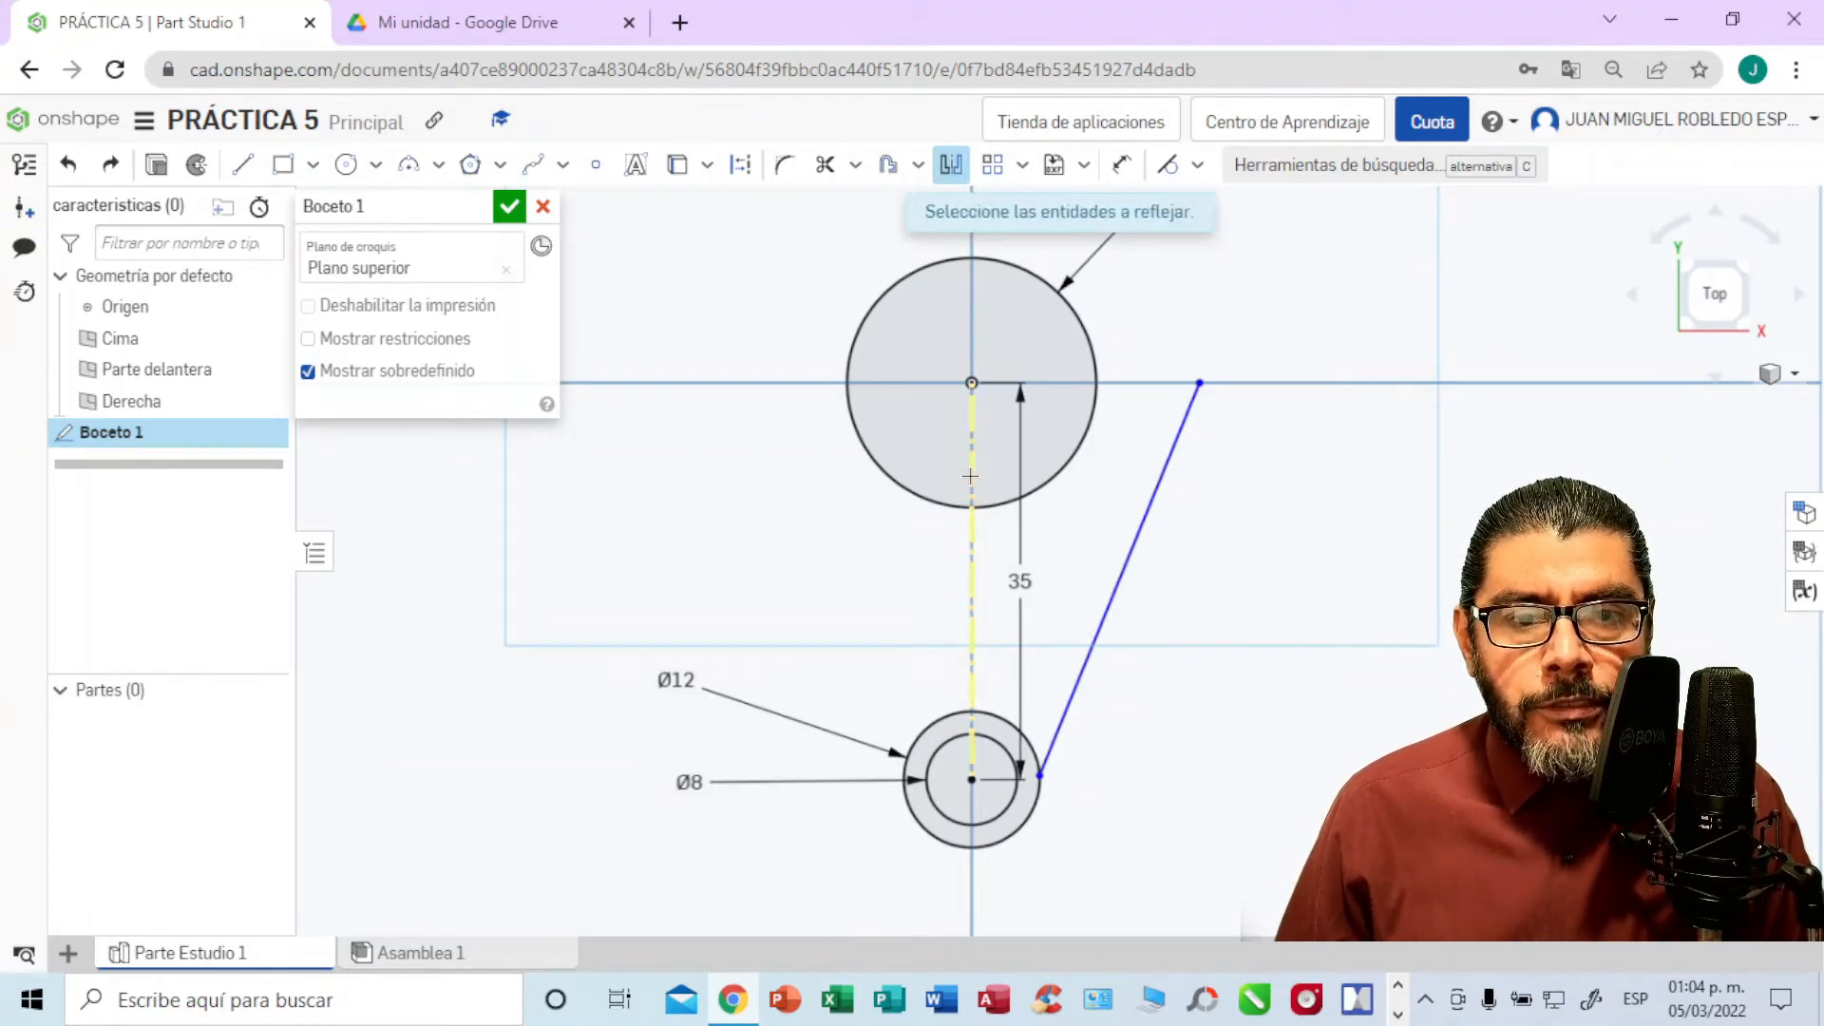
{"action": "left_click", "coordinate": [1177, 440]}
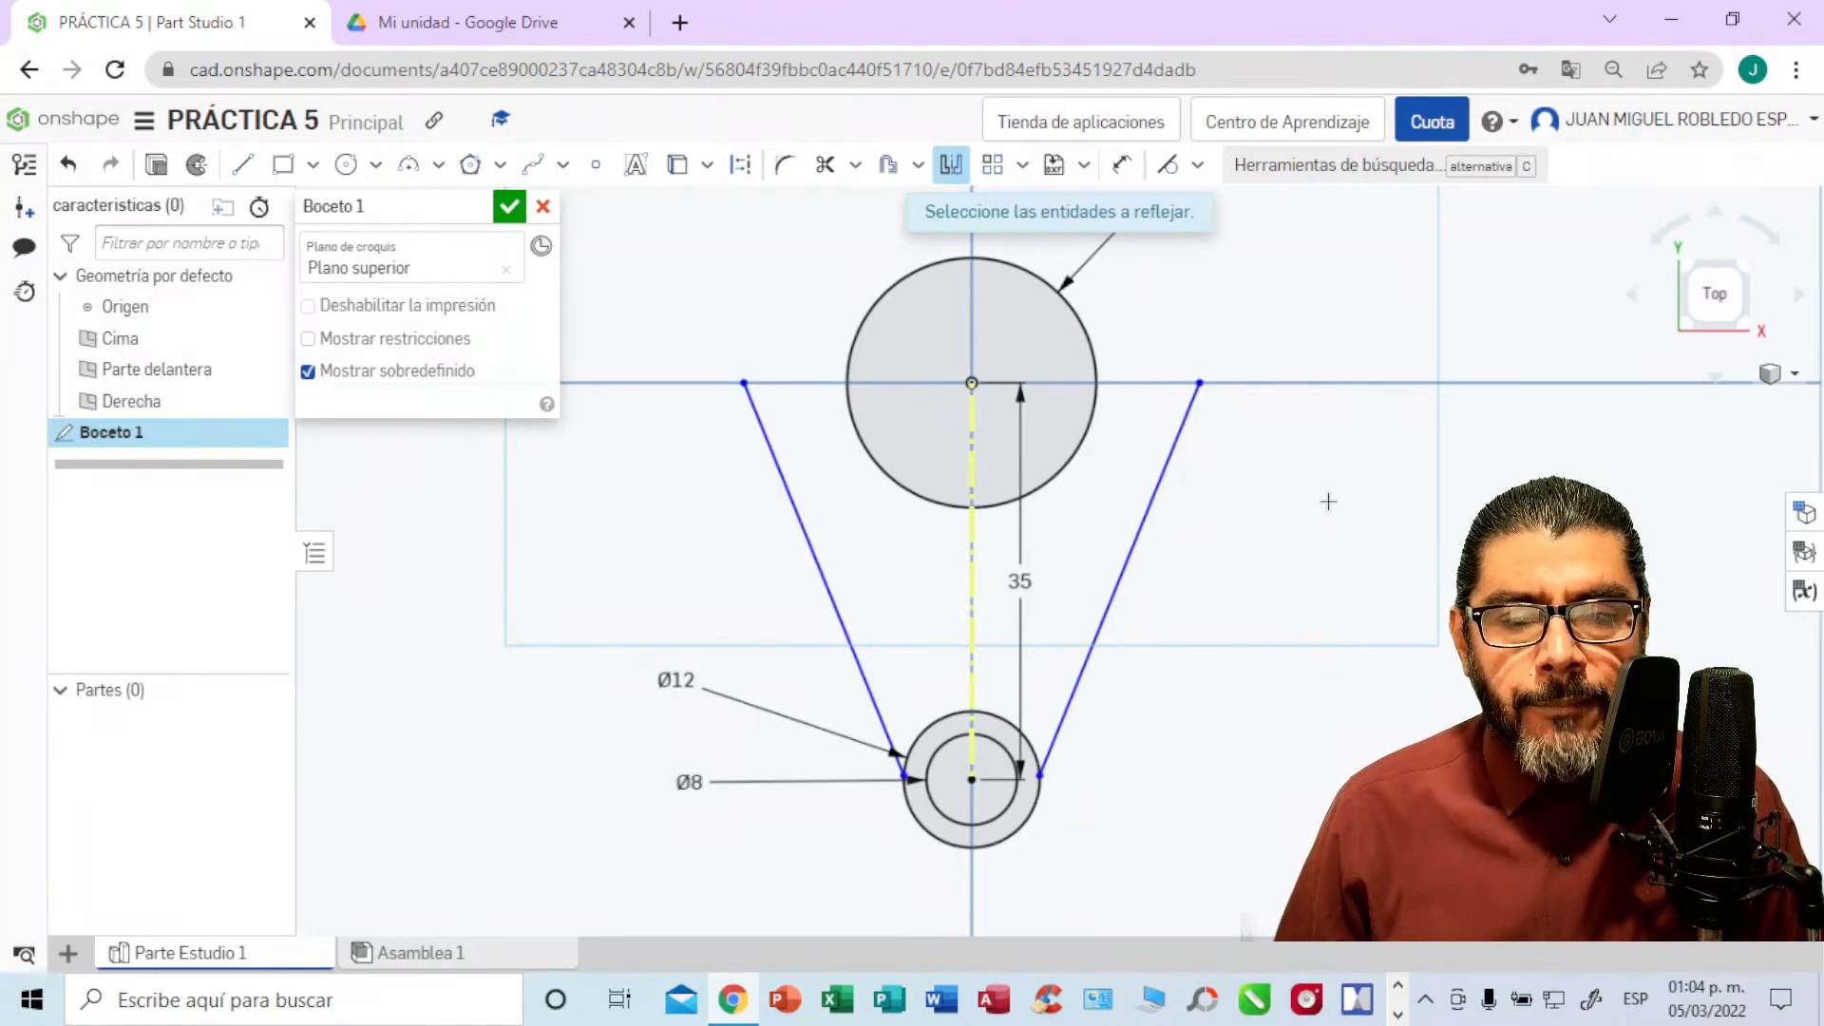
{"action": "left_click", "coordinate": [461, 24]}
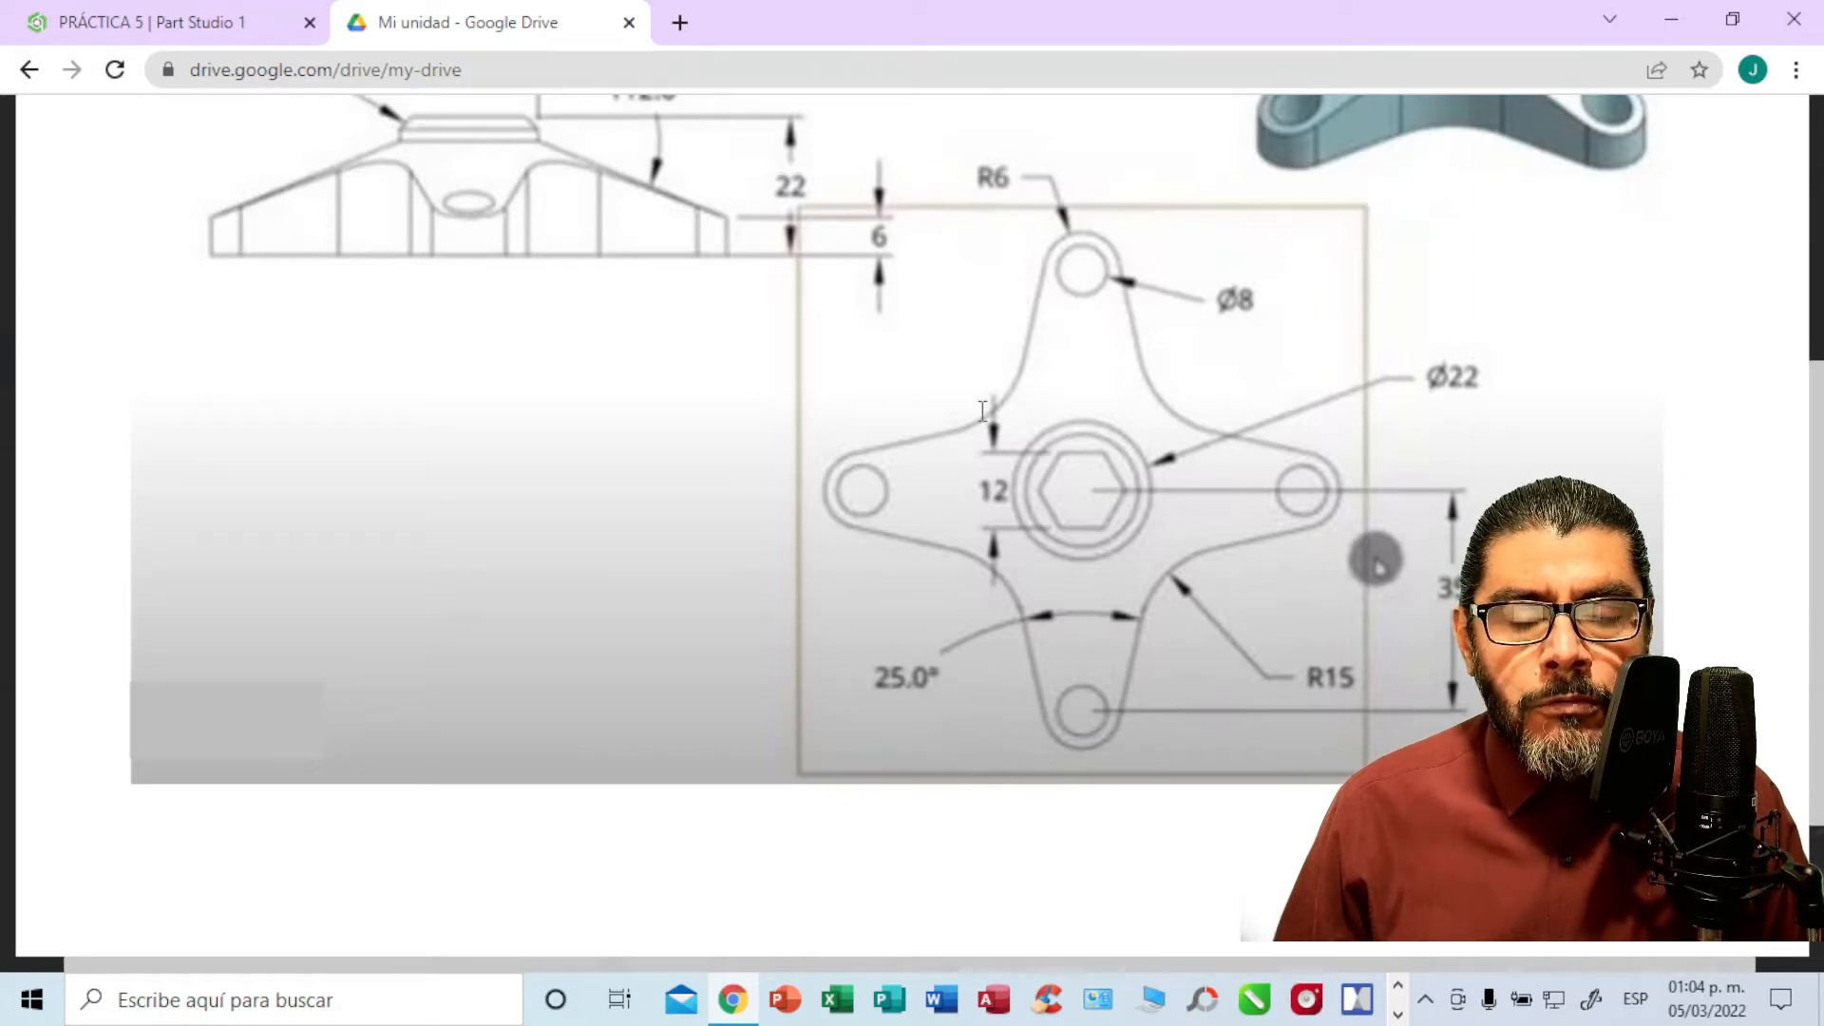
{"action": "left_click", "coordinate": [238, 24]}
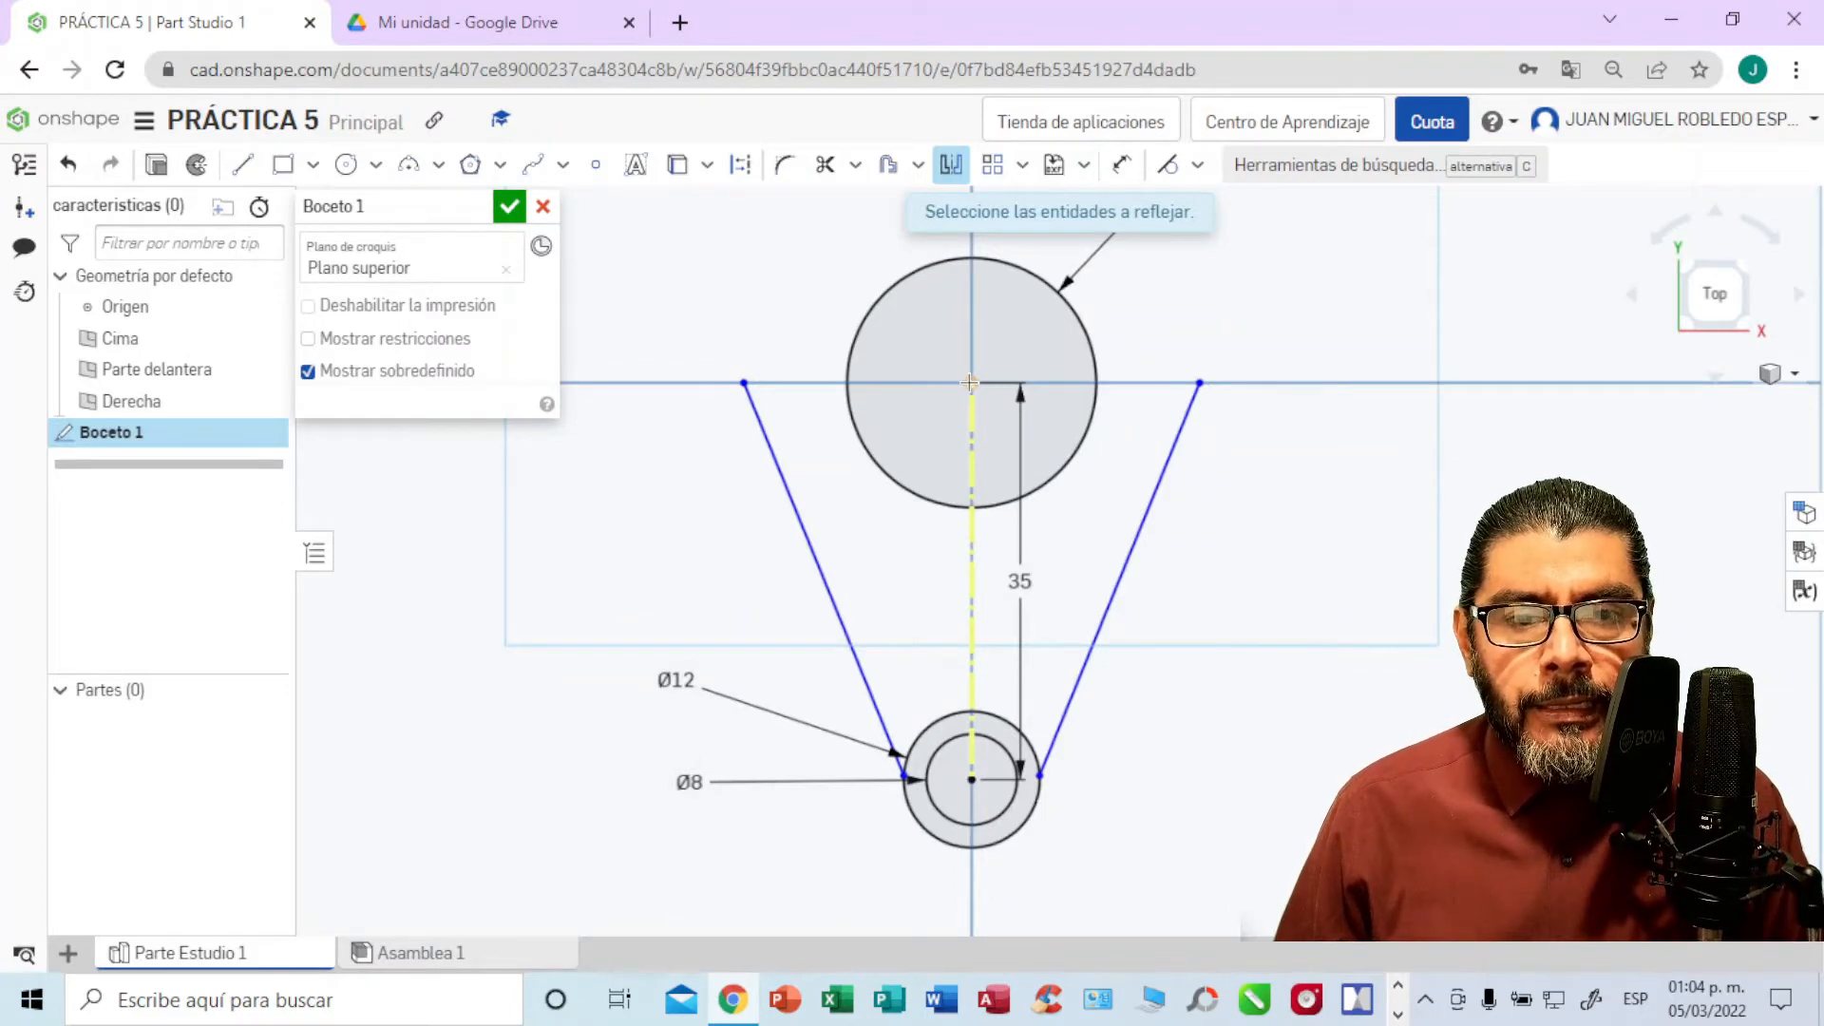
{"action": "left_click", "coordinate": [953, 179]}
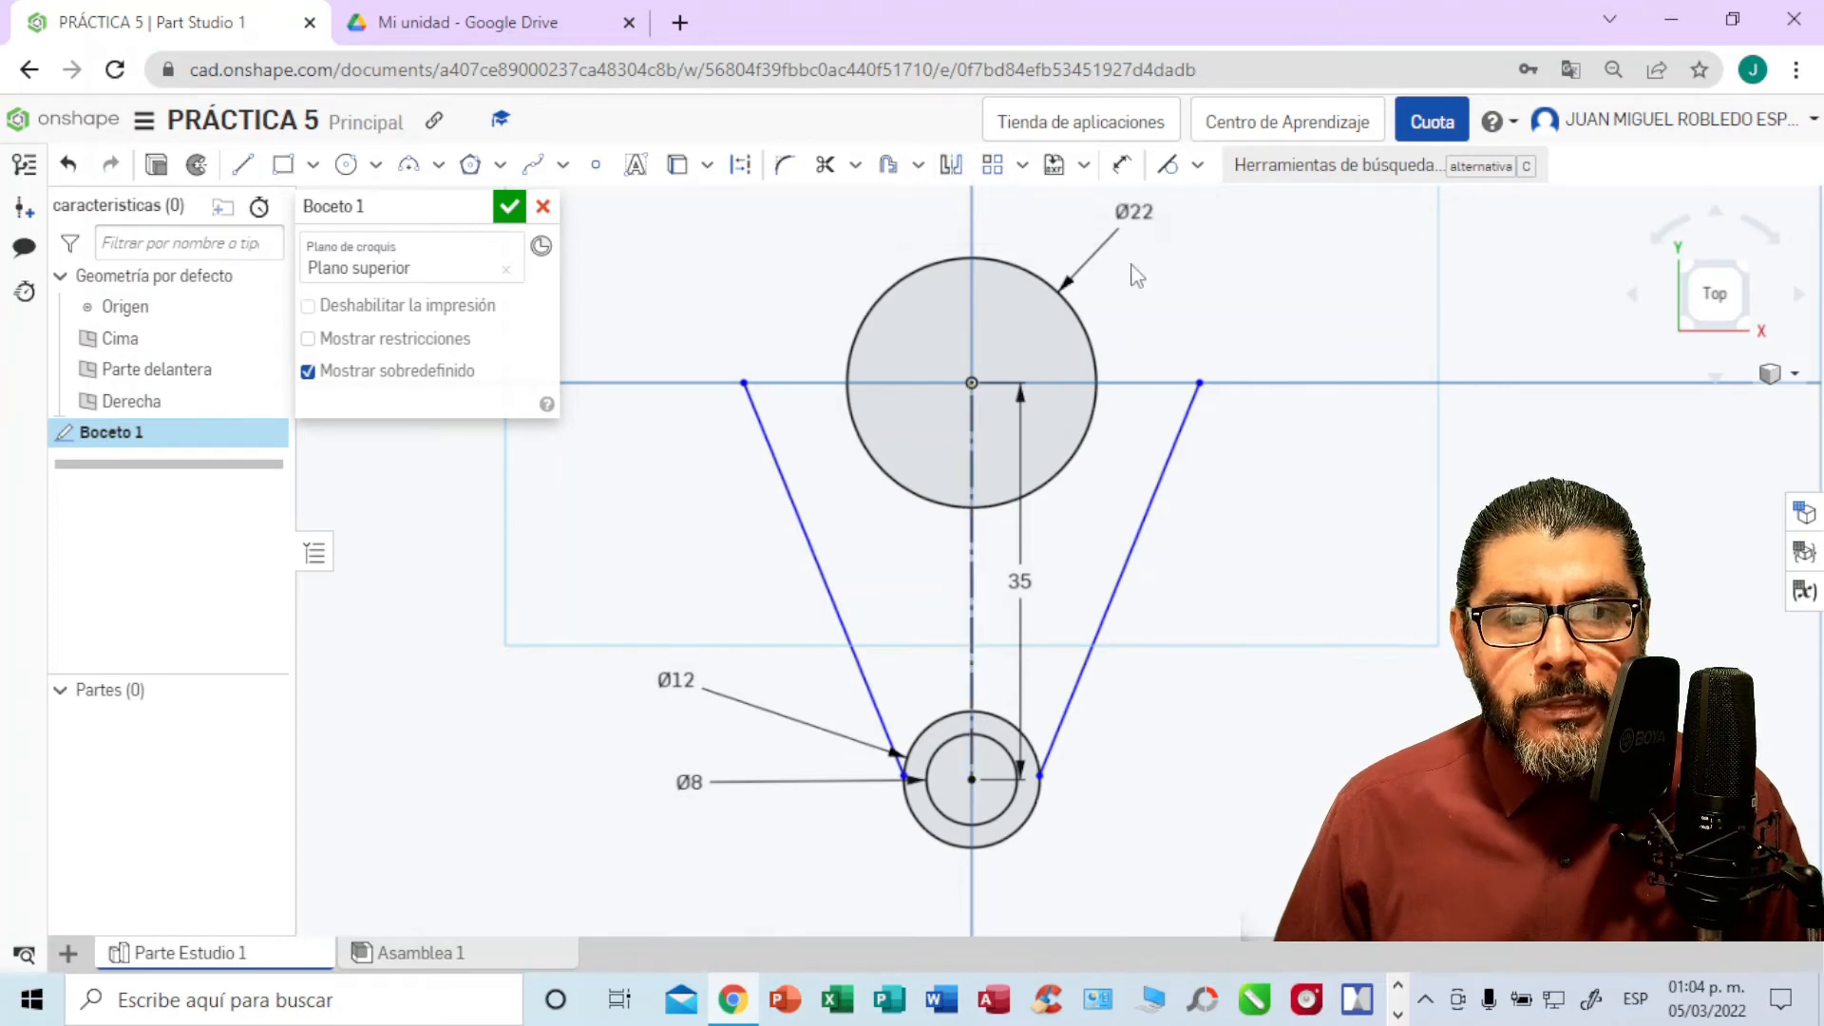
{"action": "left_click", "coordinate": [1089, 337]}
{"action": "left_click", "coordinate": [1260, 404]}
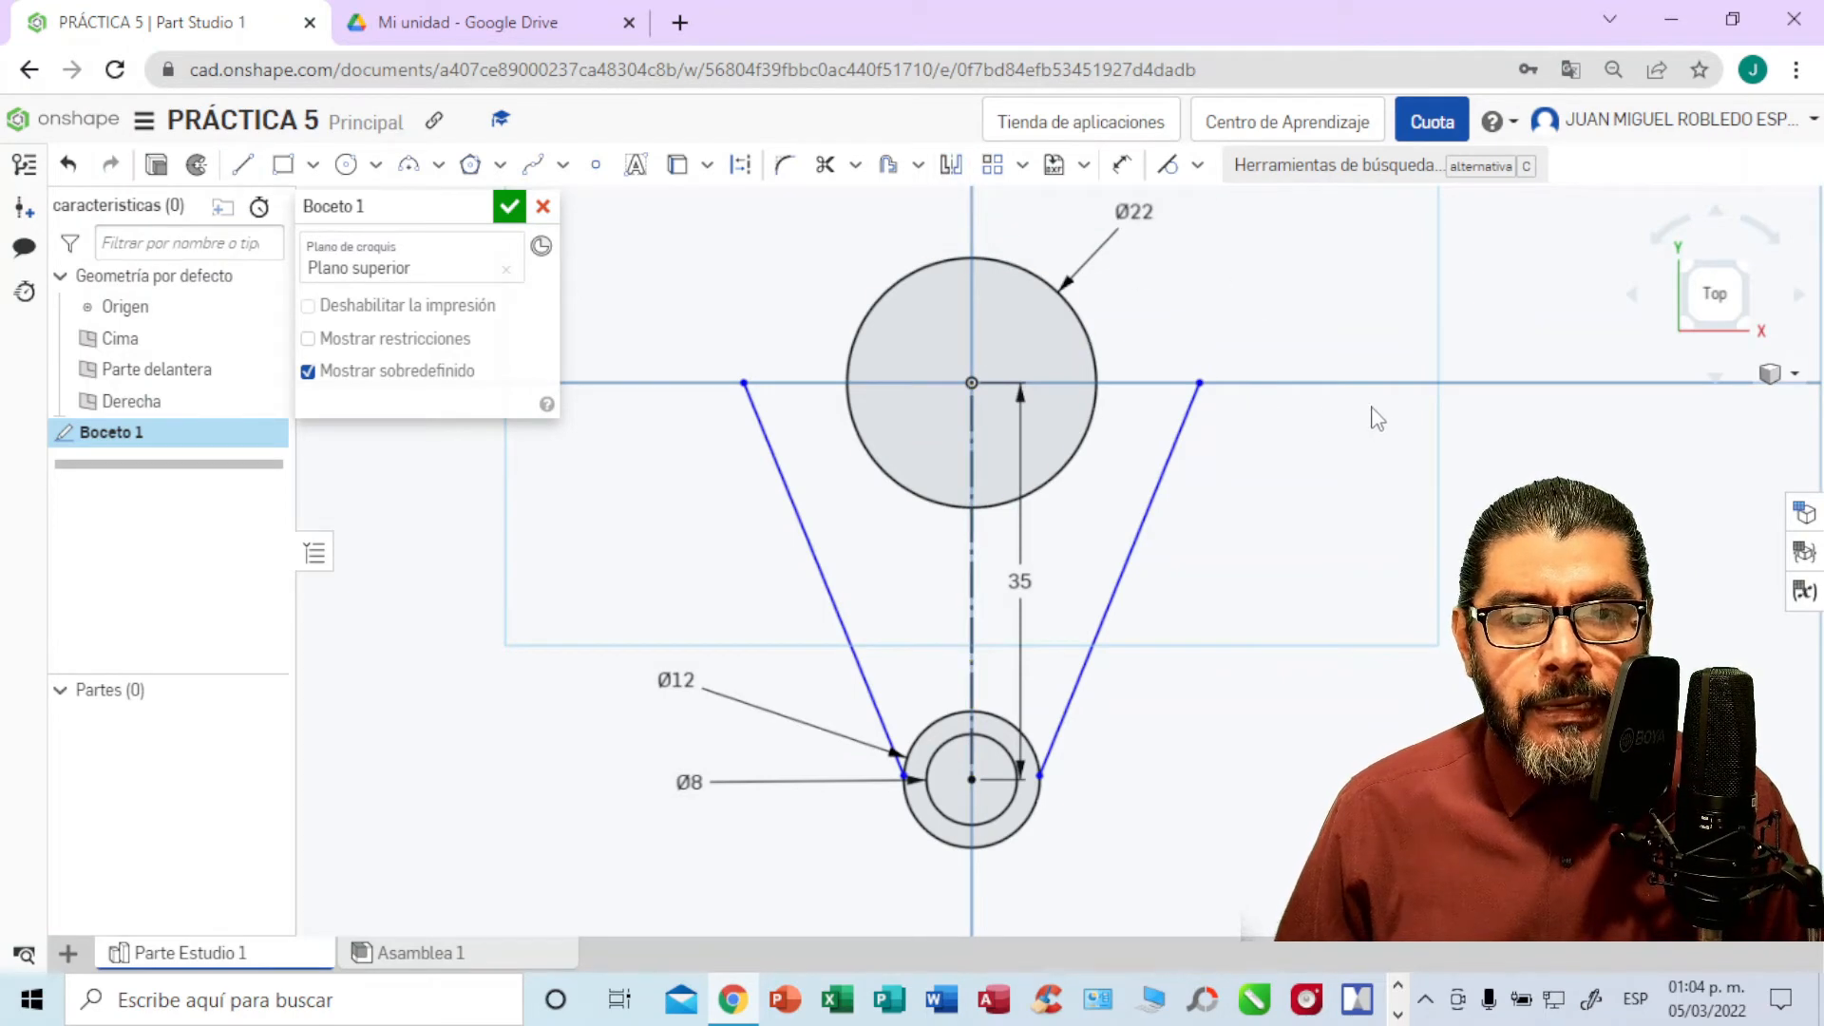
Step: Sketch a six-sided inscribed polygon centered on the origin, inside the 22 mm circle
{"action": "left_click", "coordinate": [501, 169]}
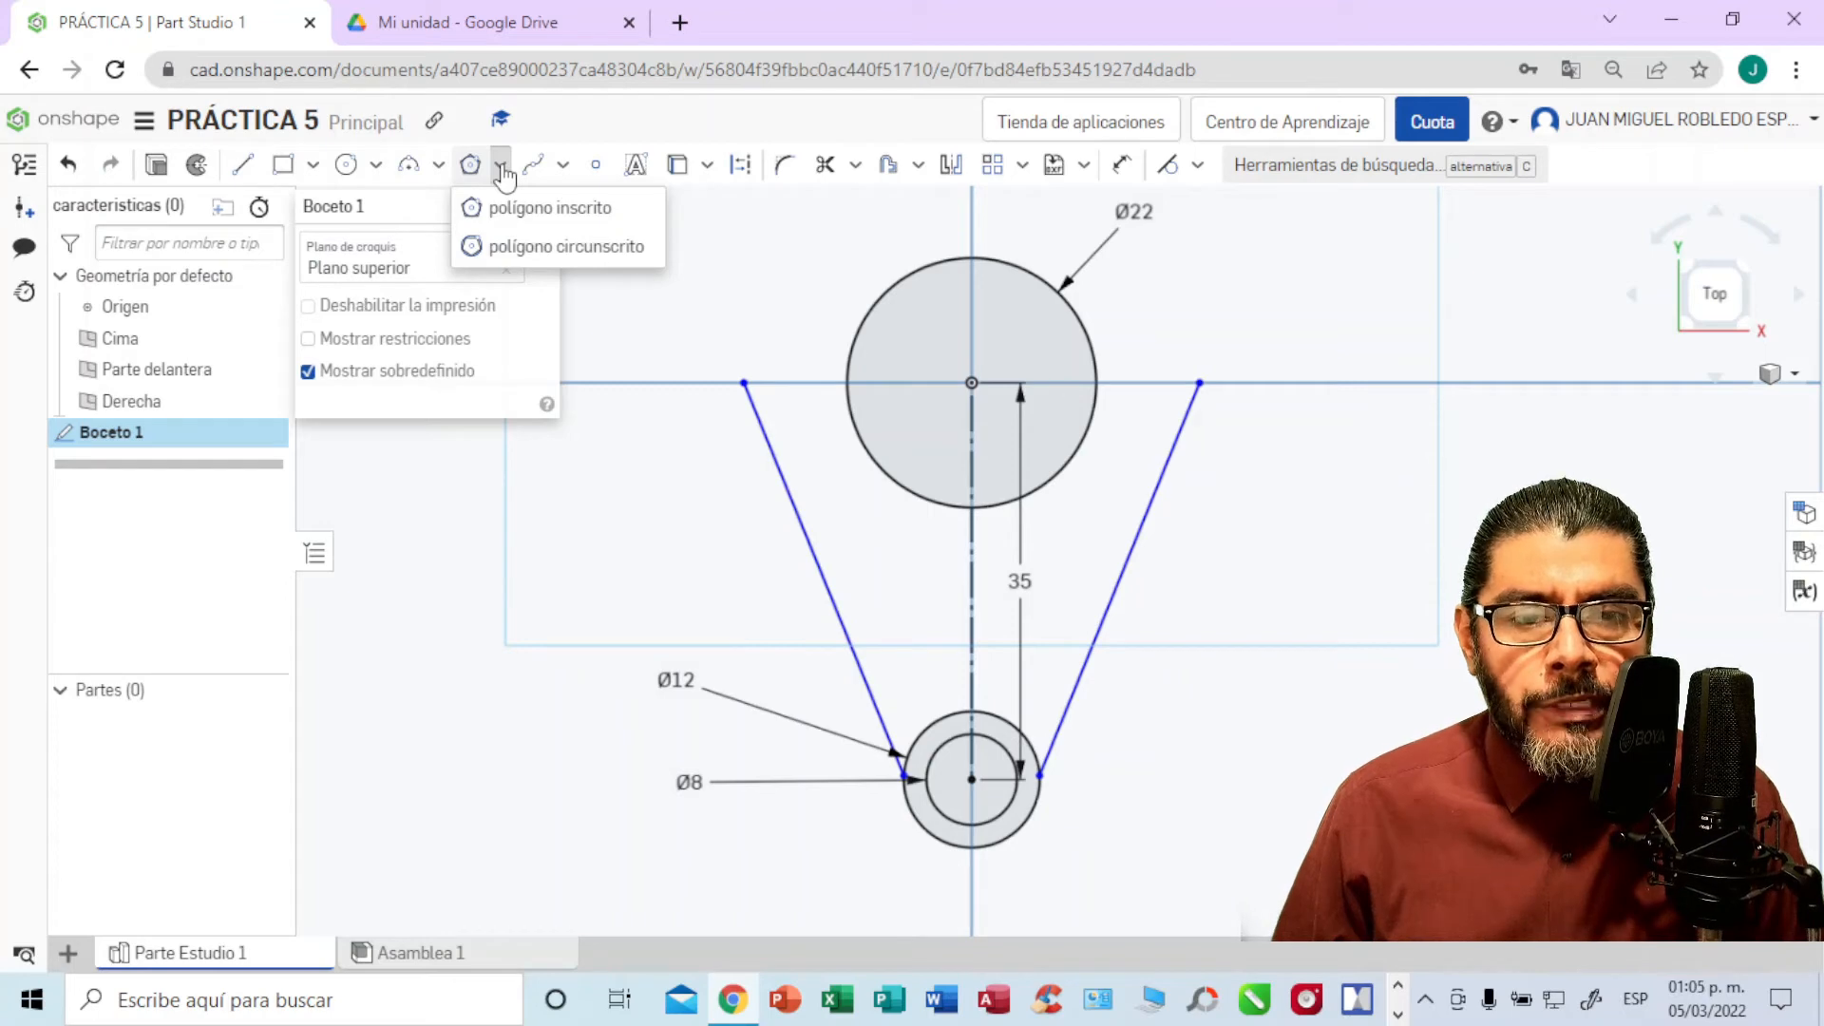
{"action": "left_click", "coordinate": [529, 213]}
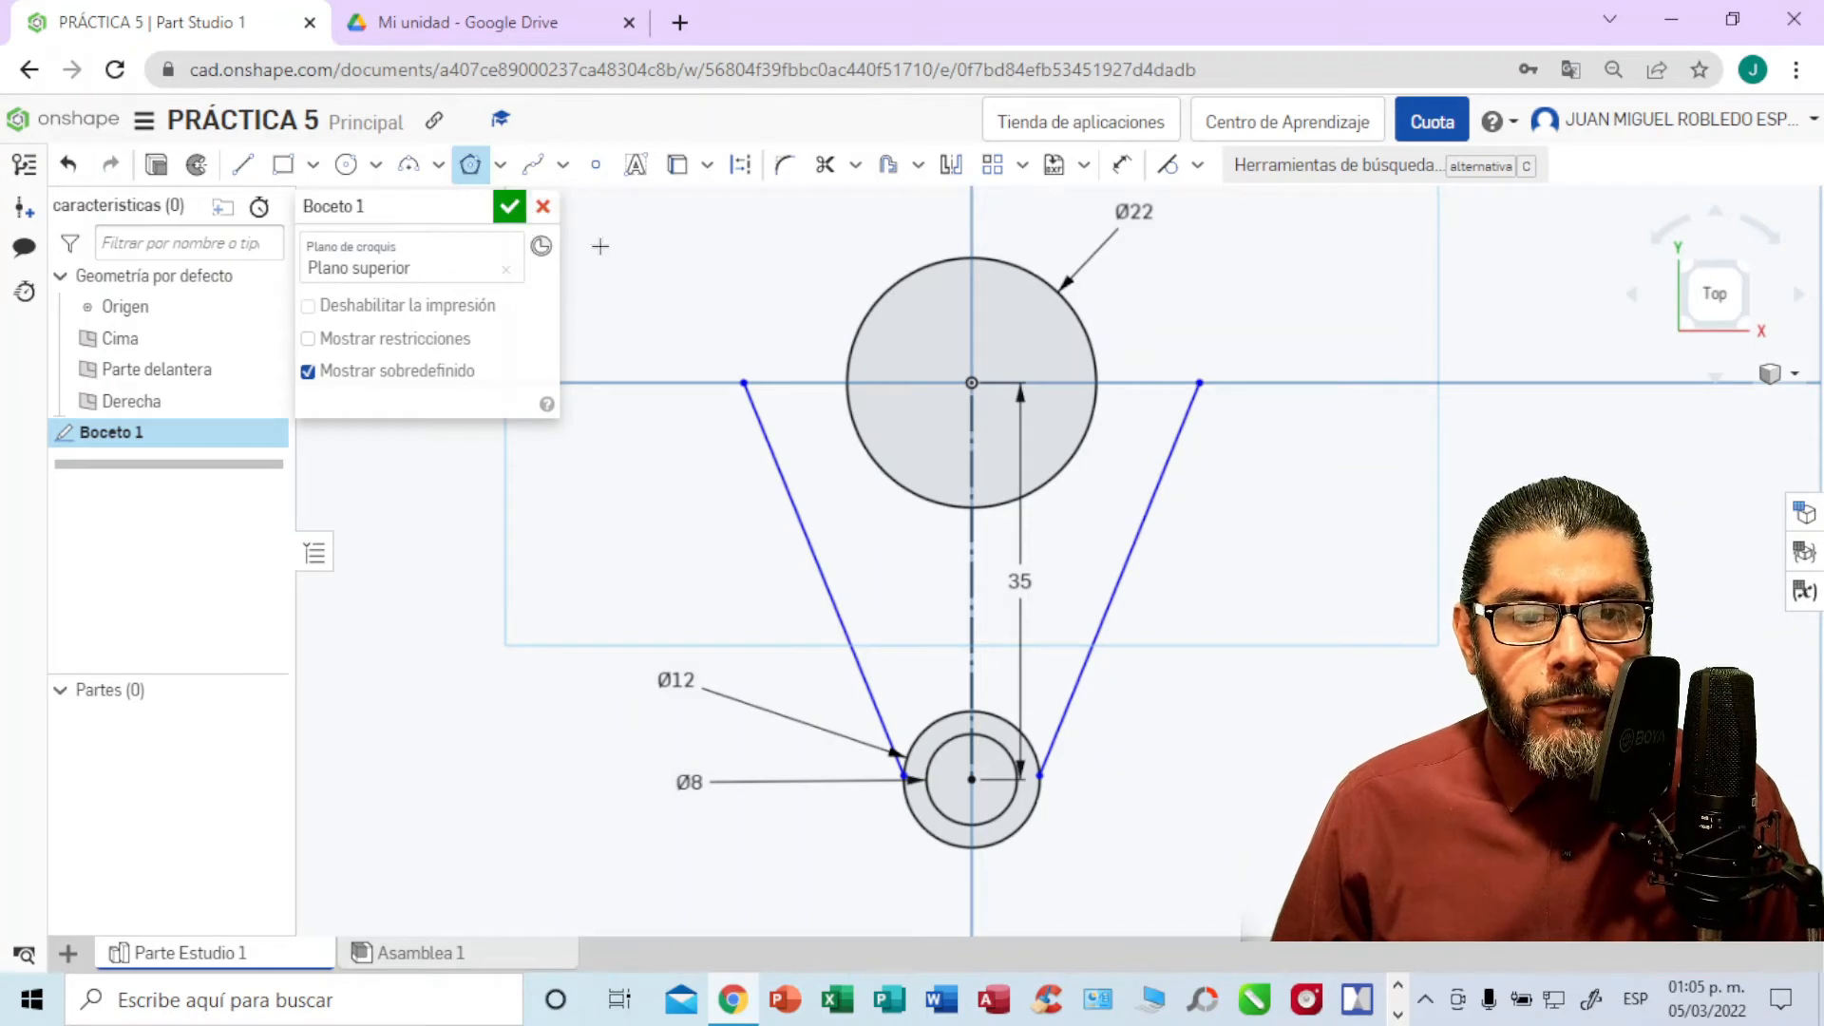
{"action": "left_click", "coordinate": [972, 385]}
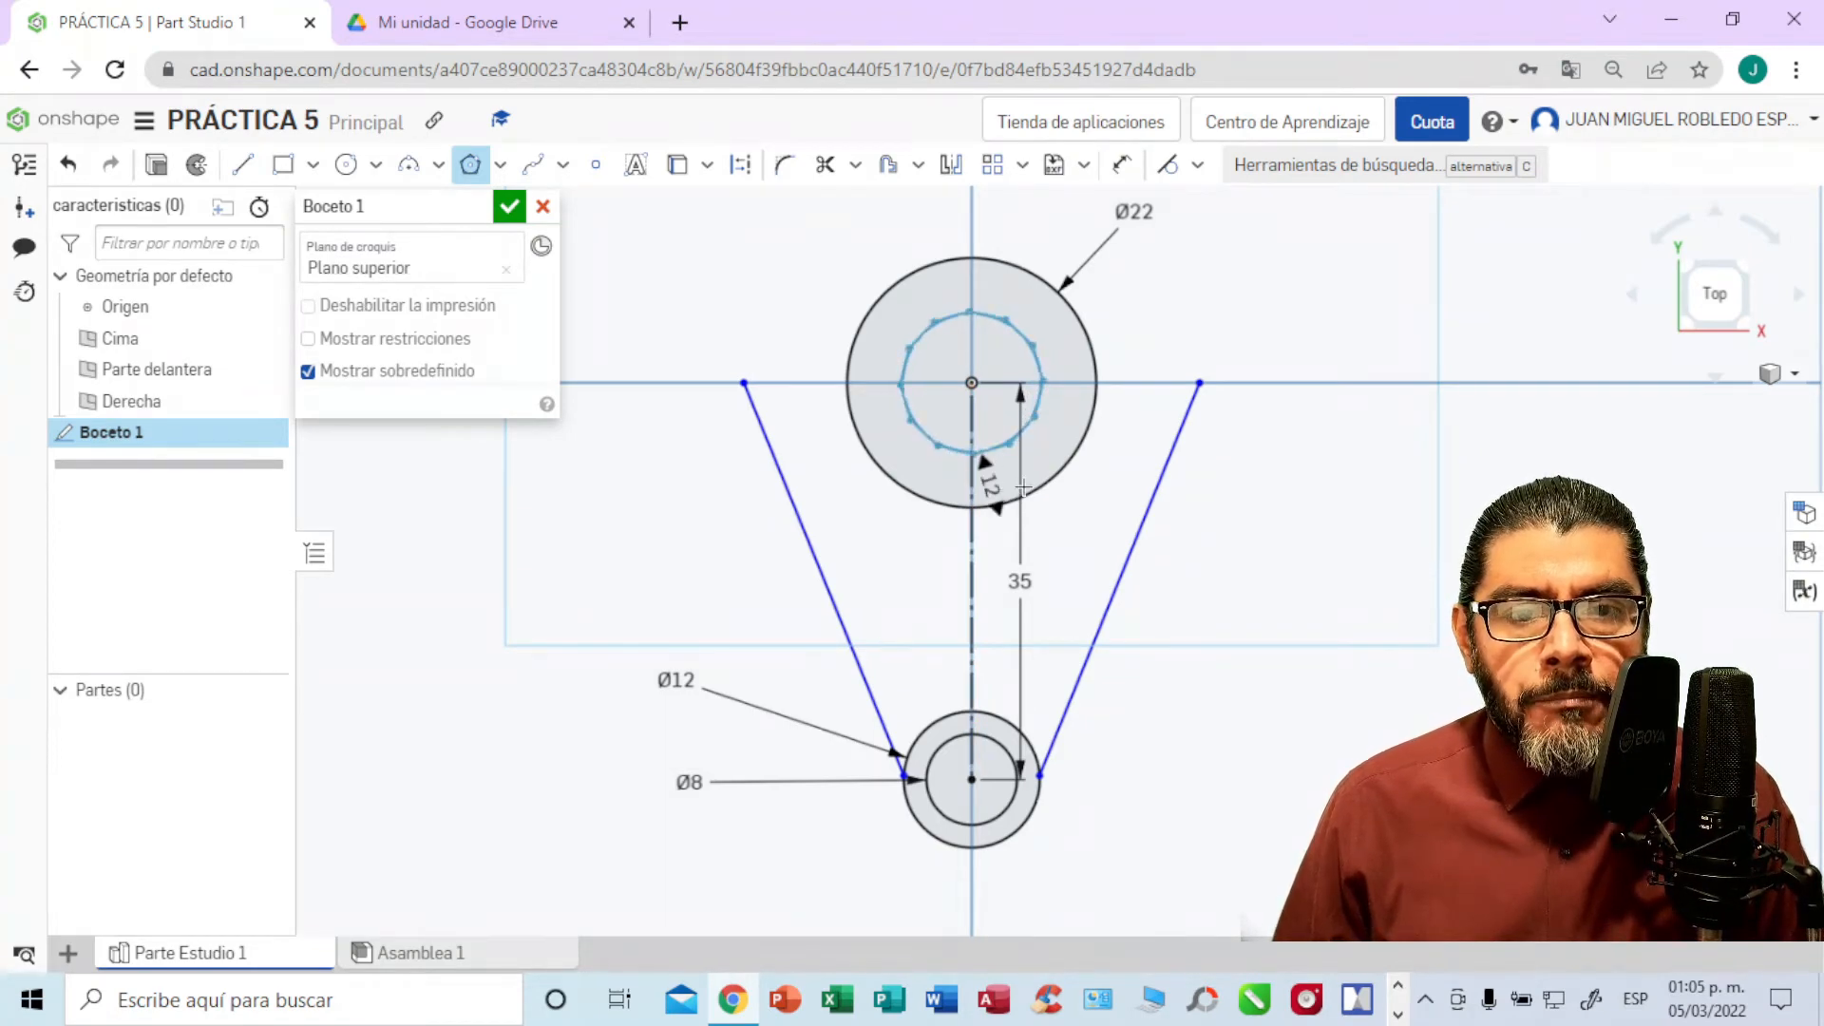
{"action": "scroll", "coordinate": [988, 449], "scroll_direction": "down", "scroll_amount": 3}
{"action": "scroll", "coordinate": [998, 466], "scroll_direction": "up", "scroll_amount": 6}
{"action": "scroll", "coordinate": [1009, 480], "scroll_direction": "up", "scroll_amount": 12}
{"action": "scroll", "coordinate": [1036, 523], "scroll_direction": "down", "scroll_amount": 6}
{"action": "scroll", "coordinate": [1024, 498], "scroll_direction": "down", "scroll_amount": 7}
{"action": "scroll", "coordinate": [1011, 459], "scroll_direction": "down", "scroll_amount": 3}
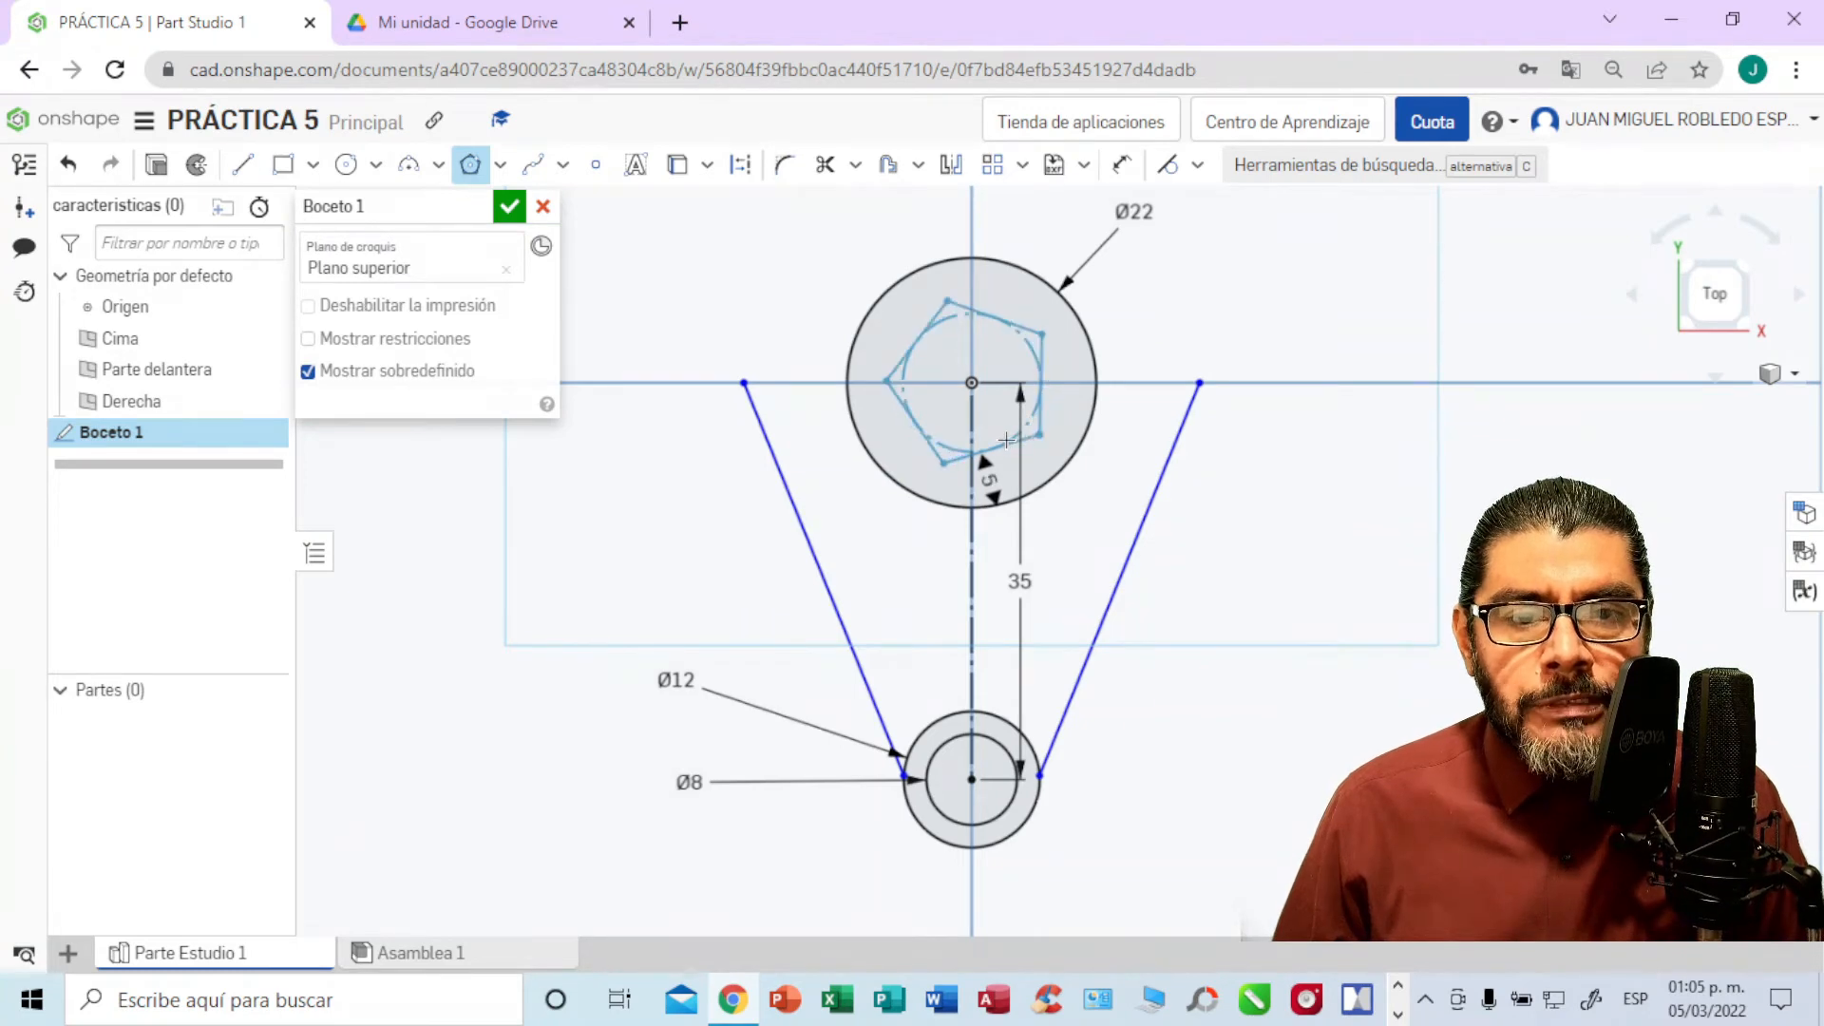
{"action": "scroll", "coordinate": [1006, 444], "scroll_direction": "up", "scroll_amount": 1}
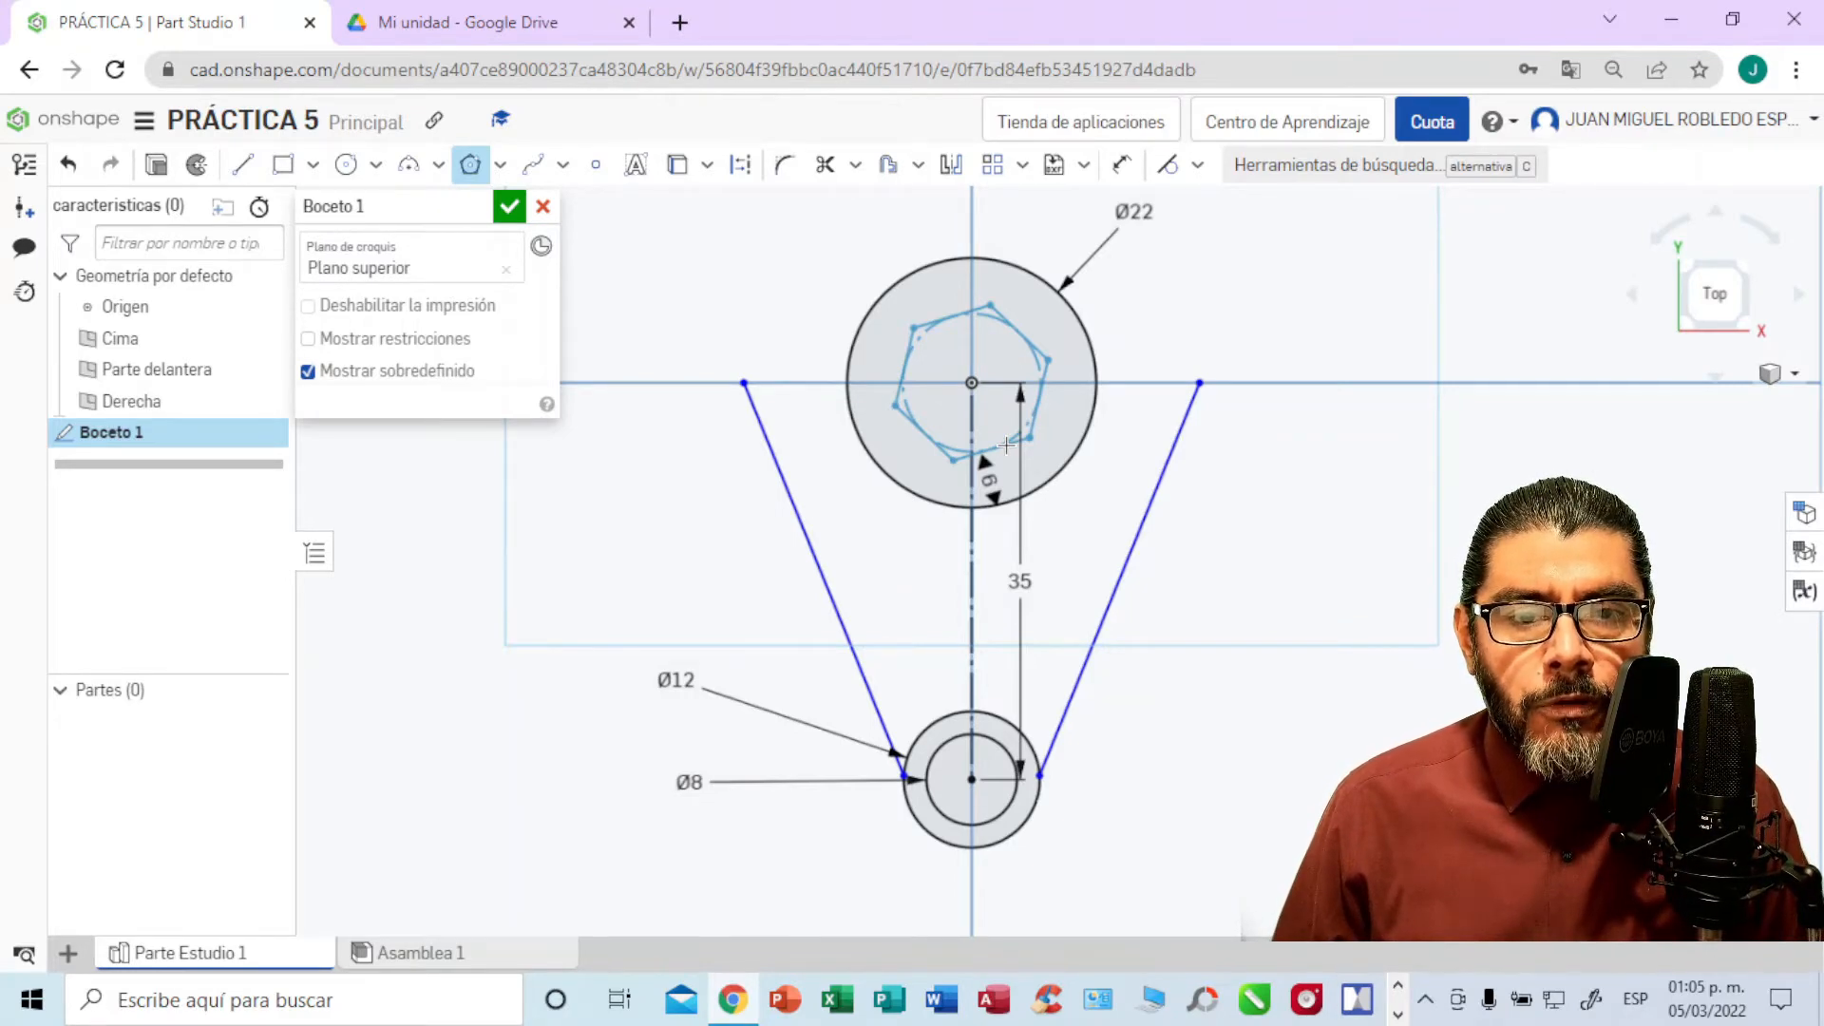
{"action": "left_click", "coordinate": [1006, 444]}
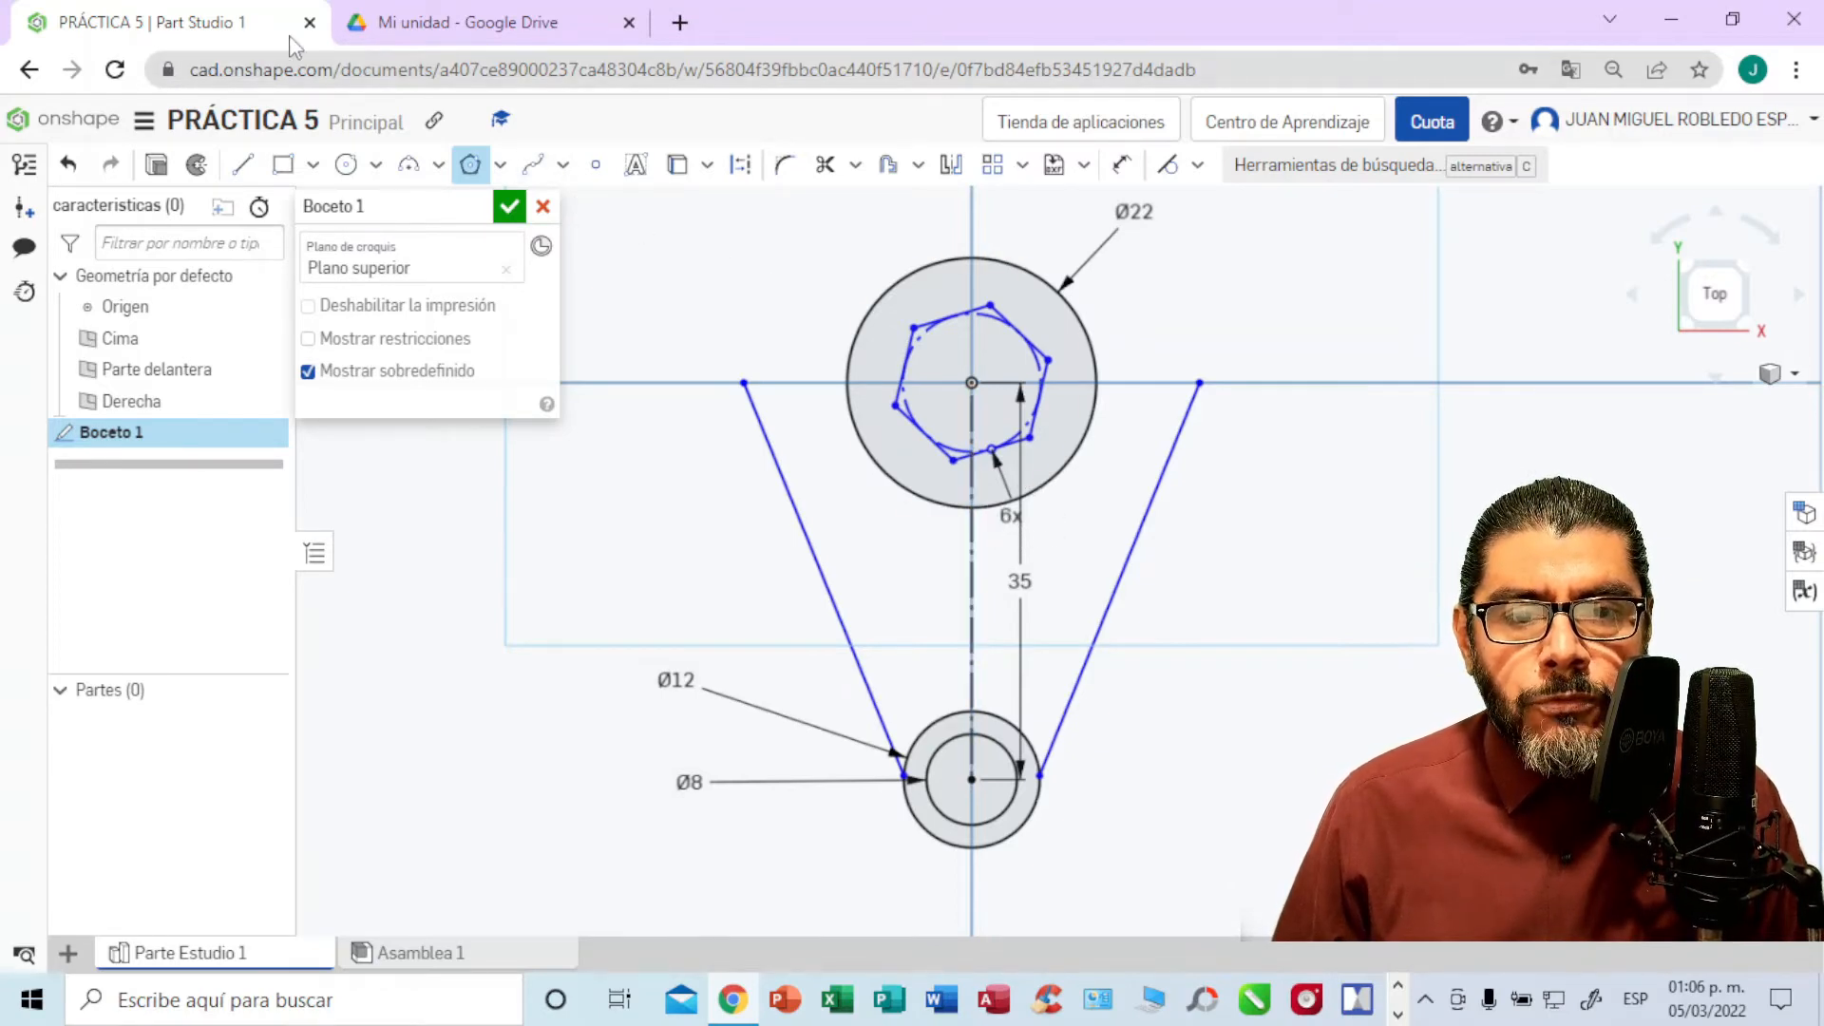
Step: Check the hexagon's orientation in the PDF drawing and constrain its lower side horizontal in the Onshape sketch
{"action": "left_click", "coordinate": [433, 23]}
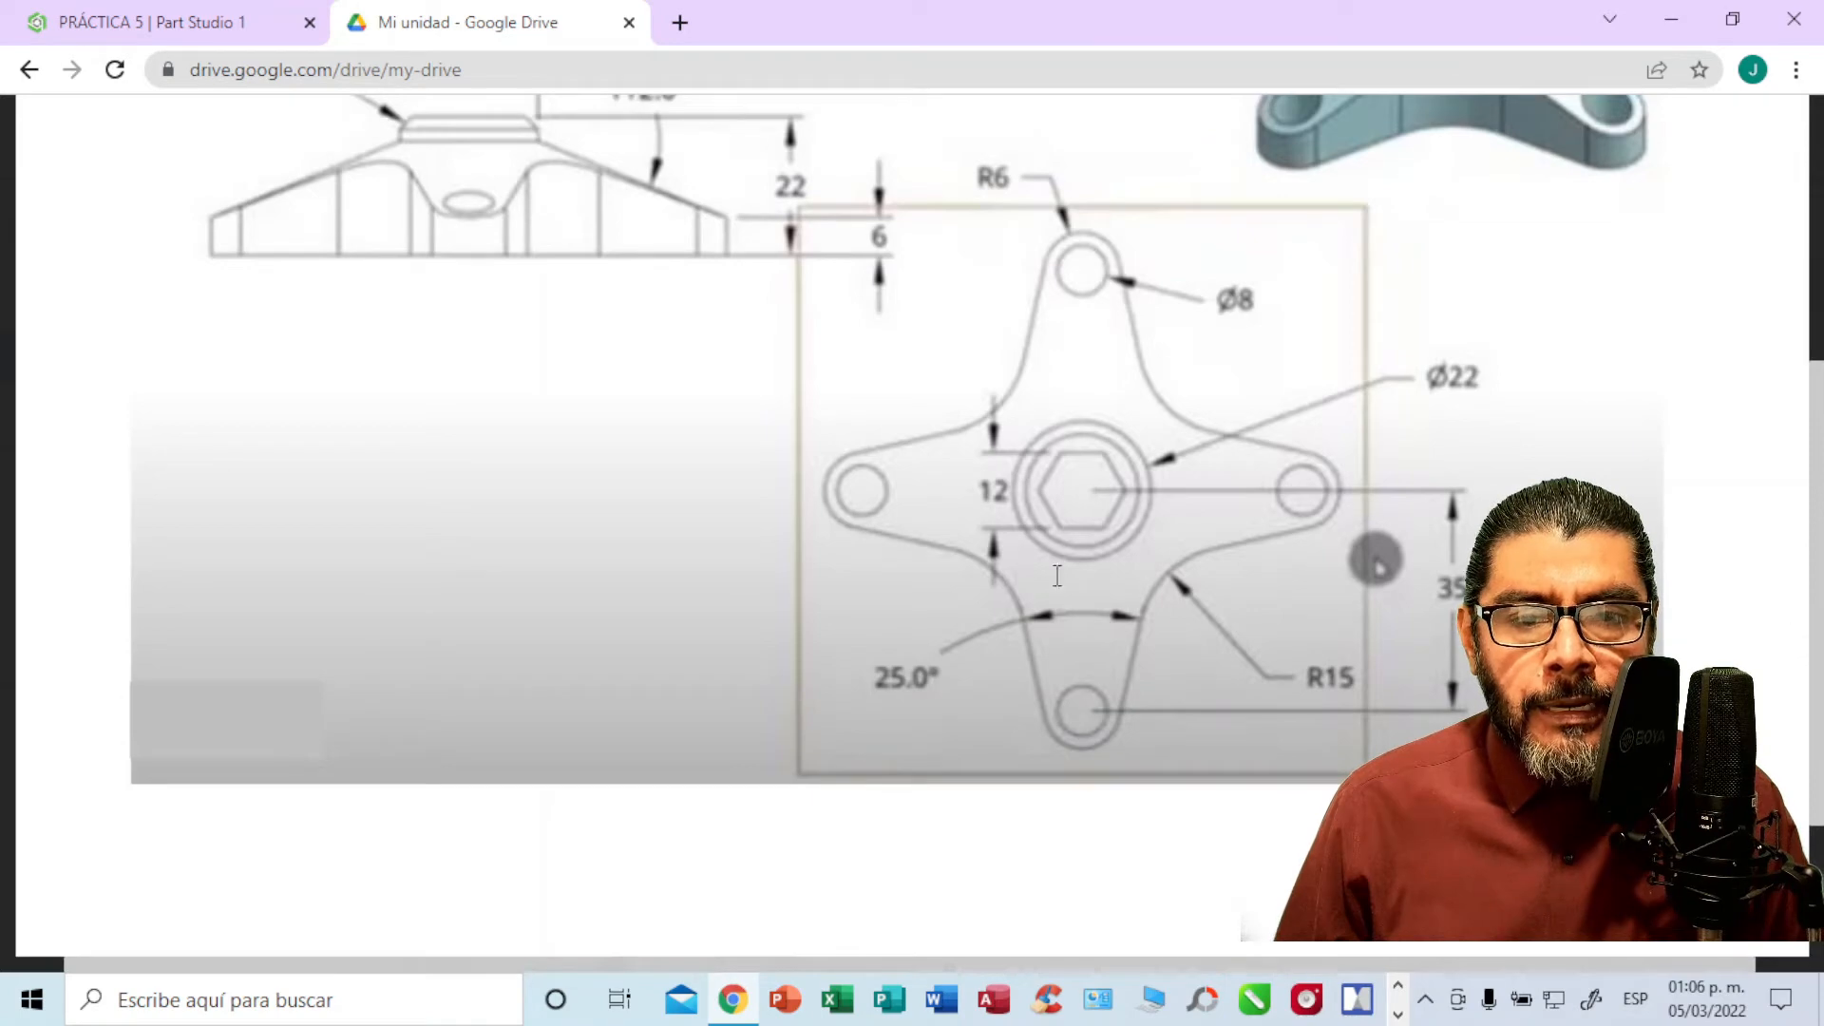
{"action": "left_click", "coordinate": [249, 27]}
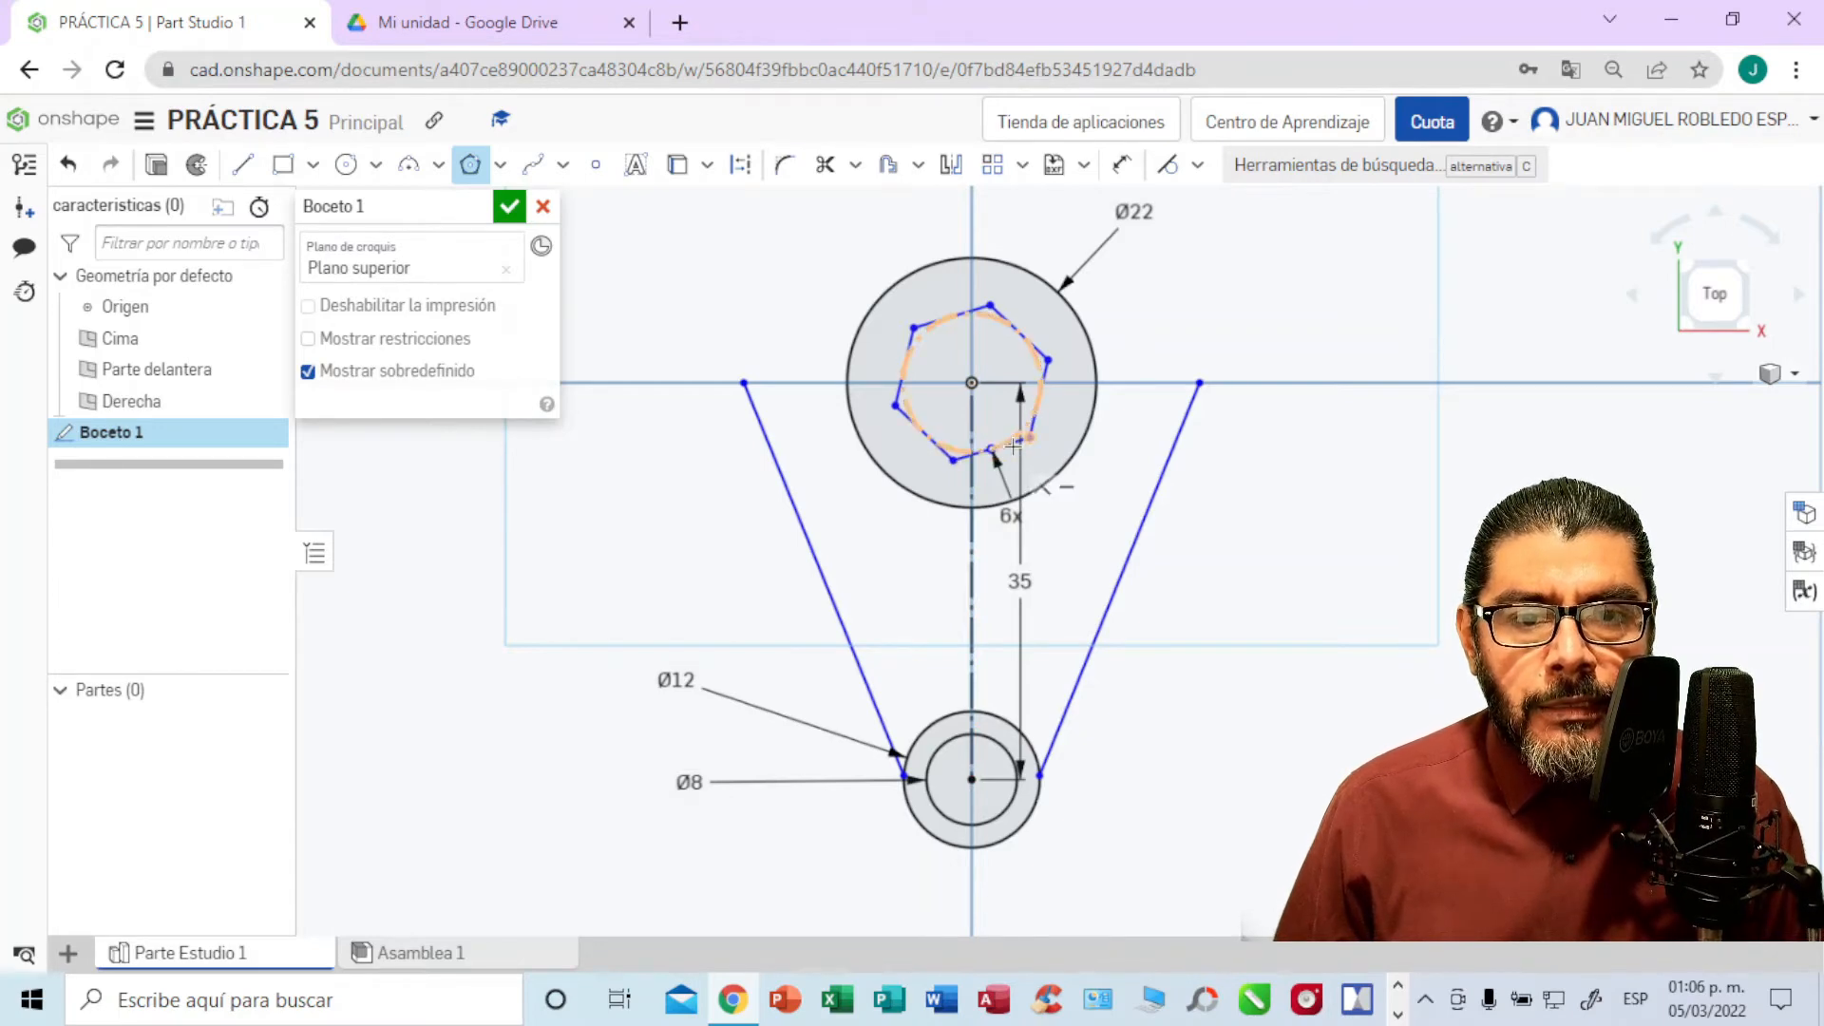
{"action": "scroll", "coordinate": [1015, 452], "scroll_direction": "up", "scroll_amount": 5}
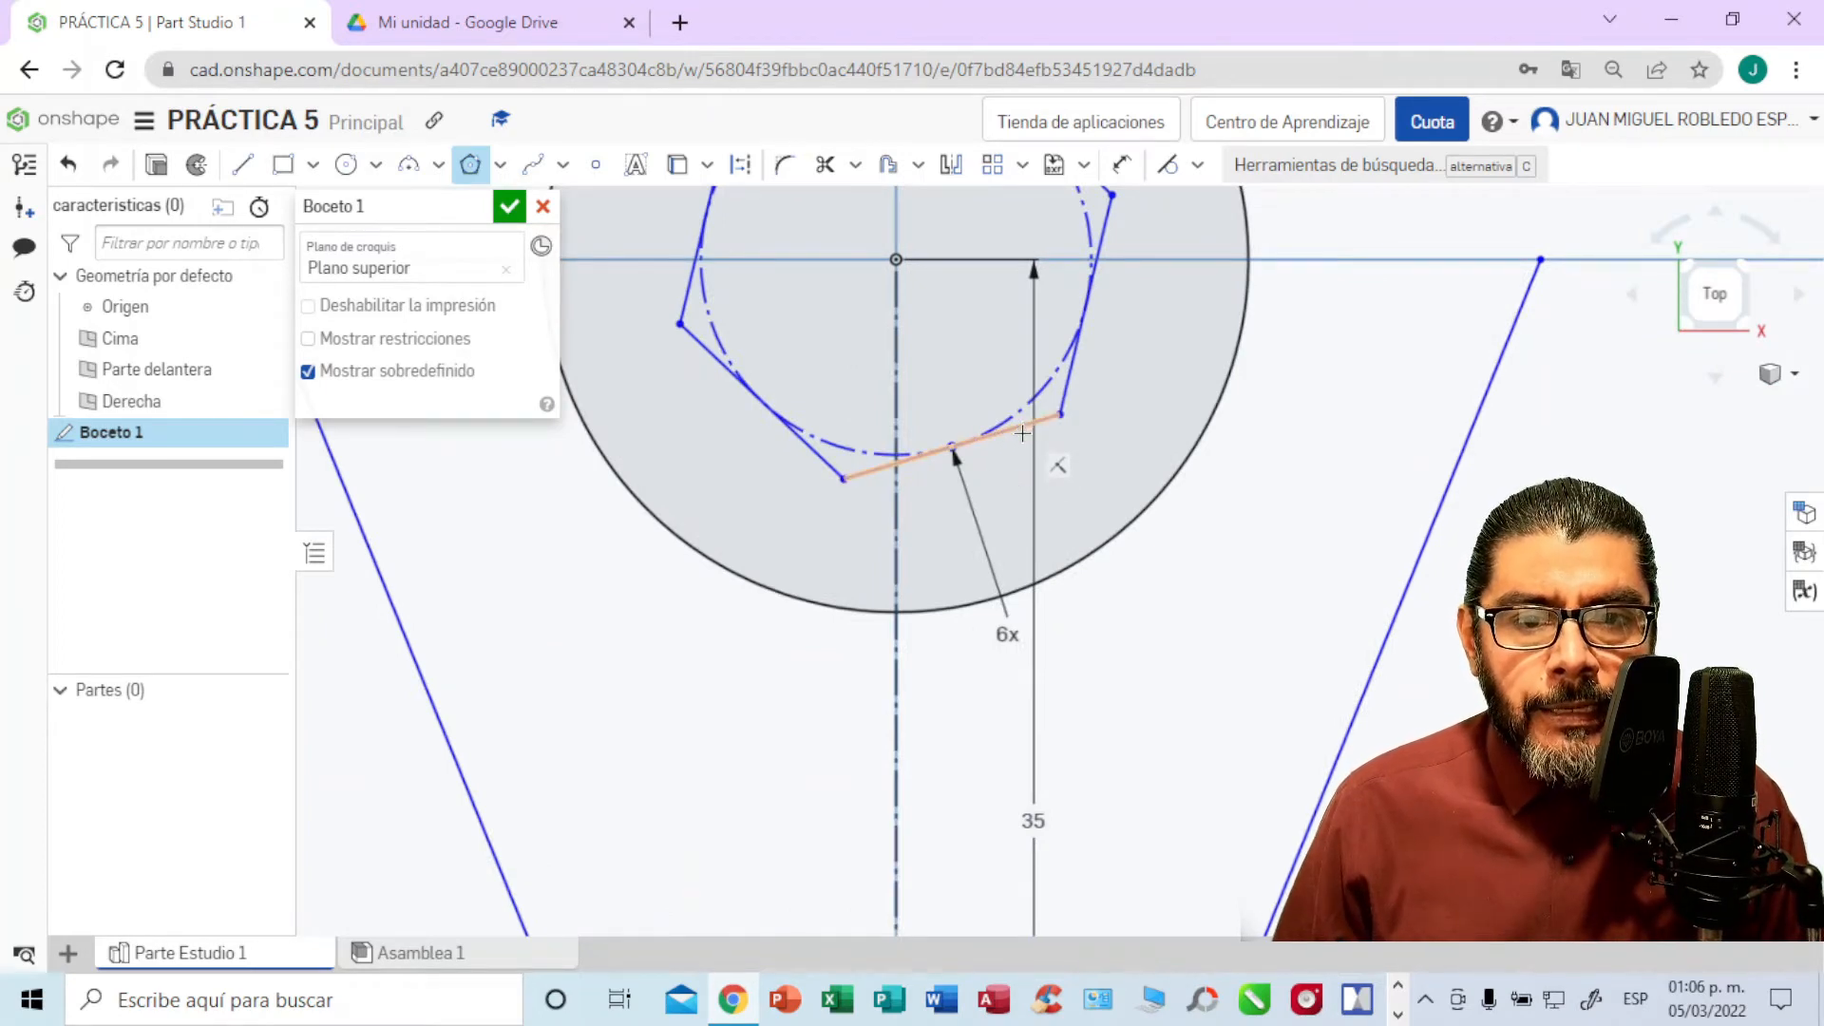
{"action": "left_click", "coordinate": [1022, 424]}
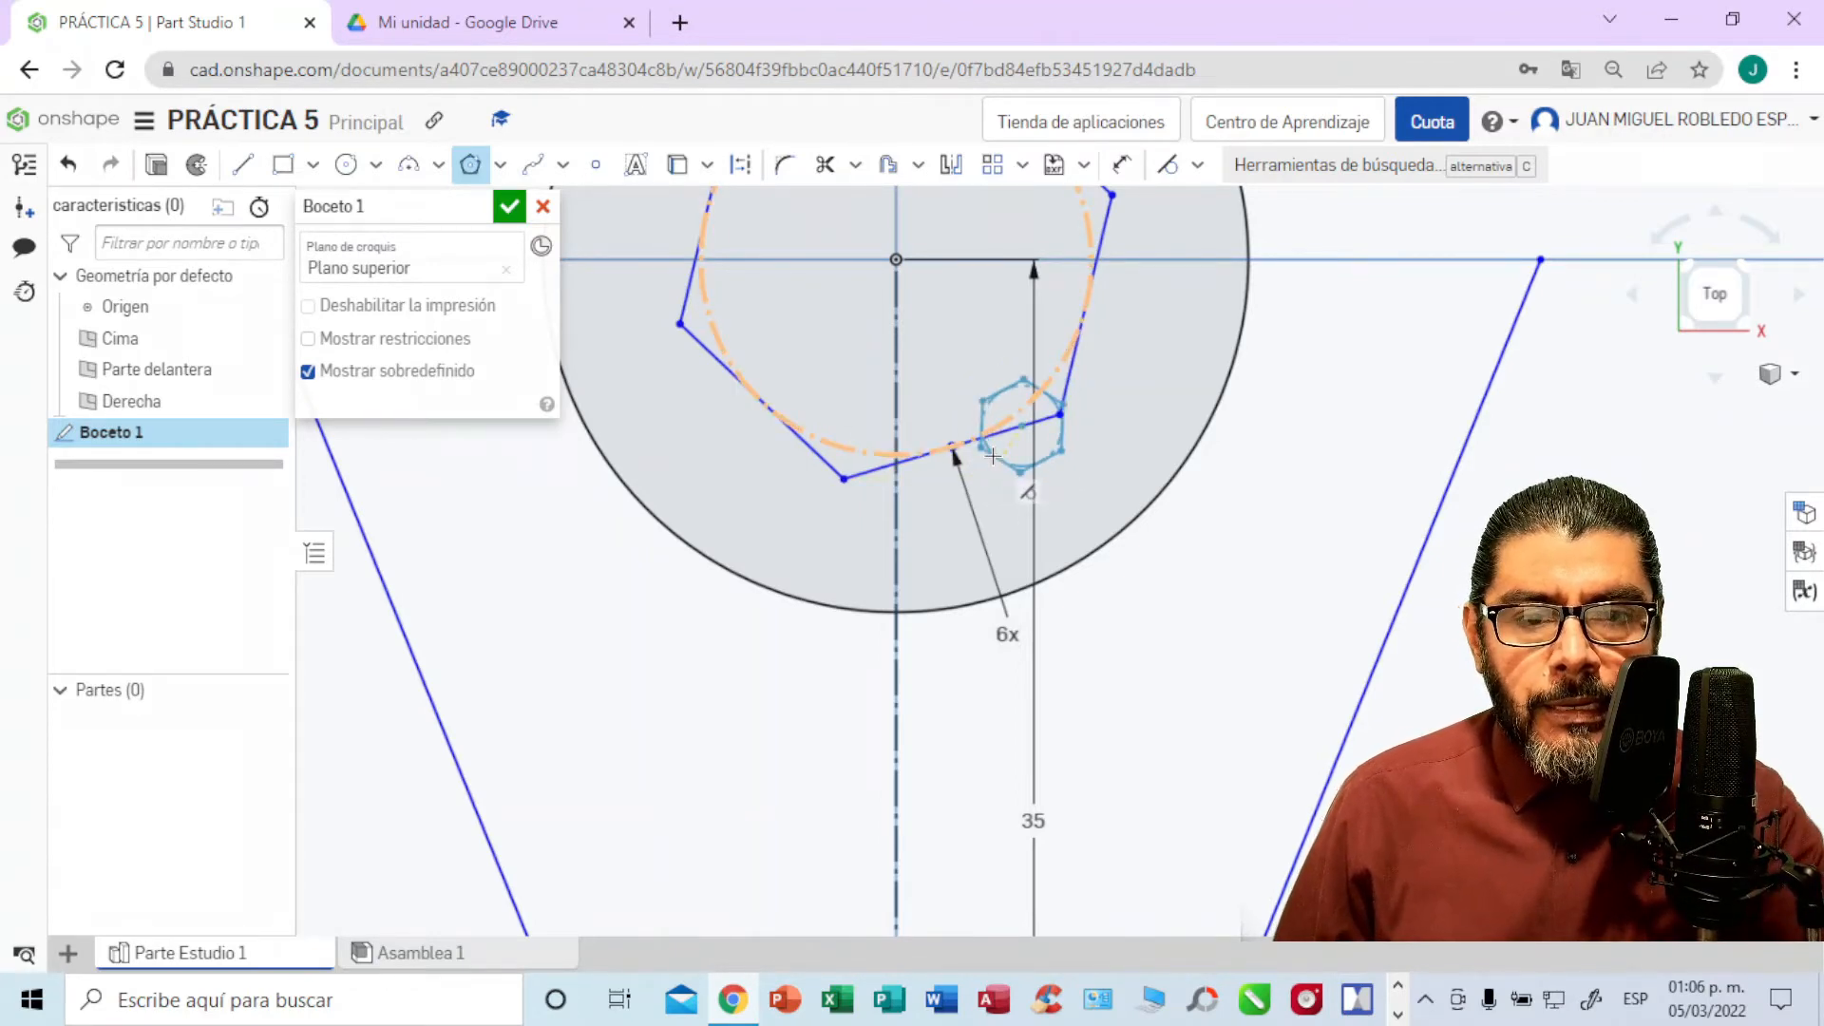
{"action": "key", "text": "Escape"}
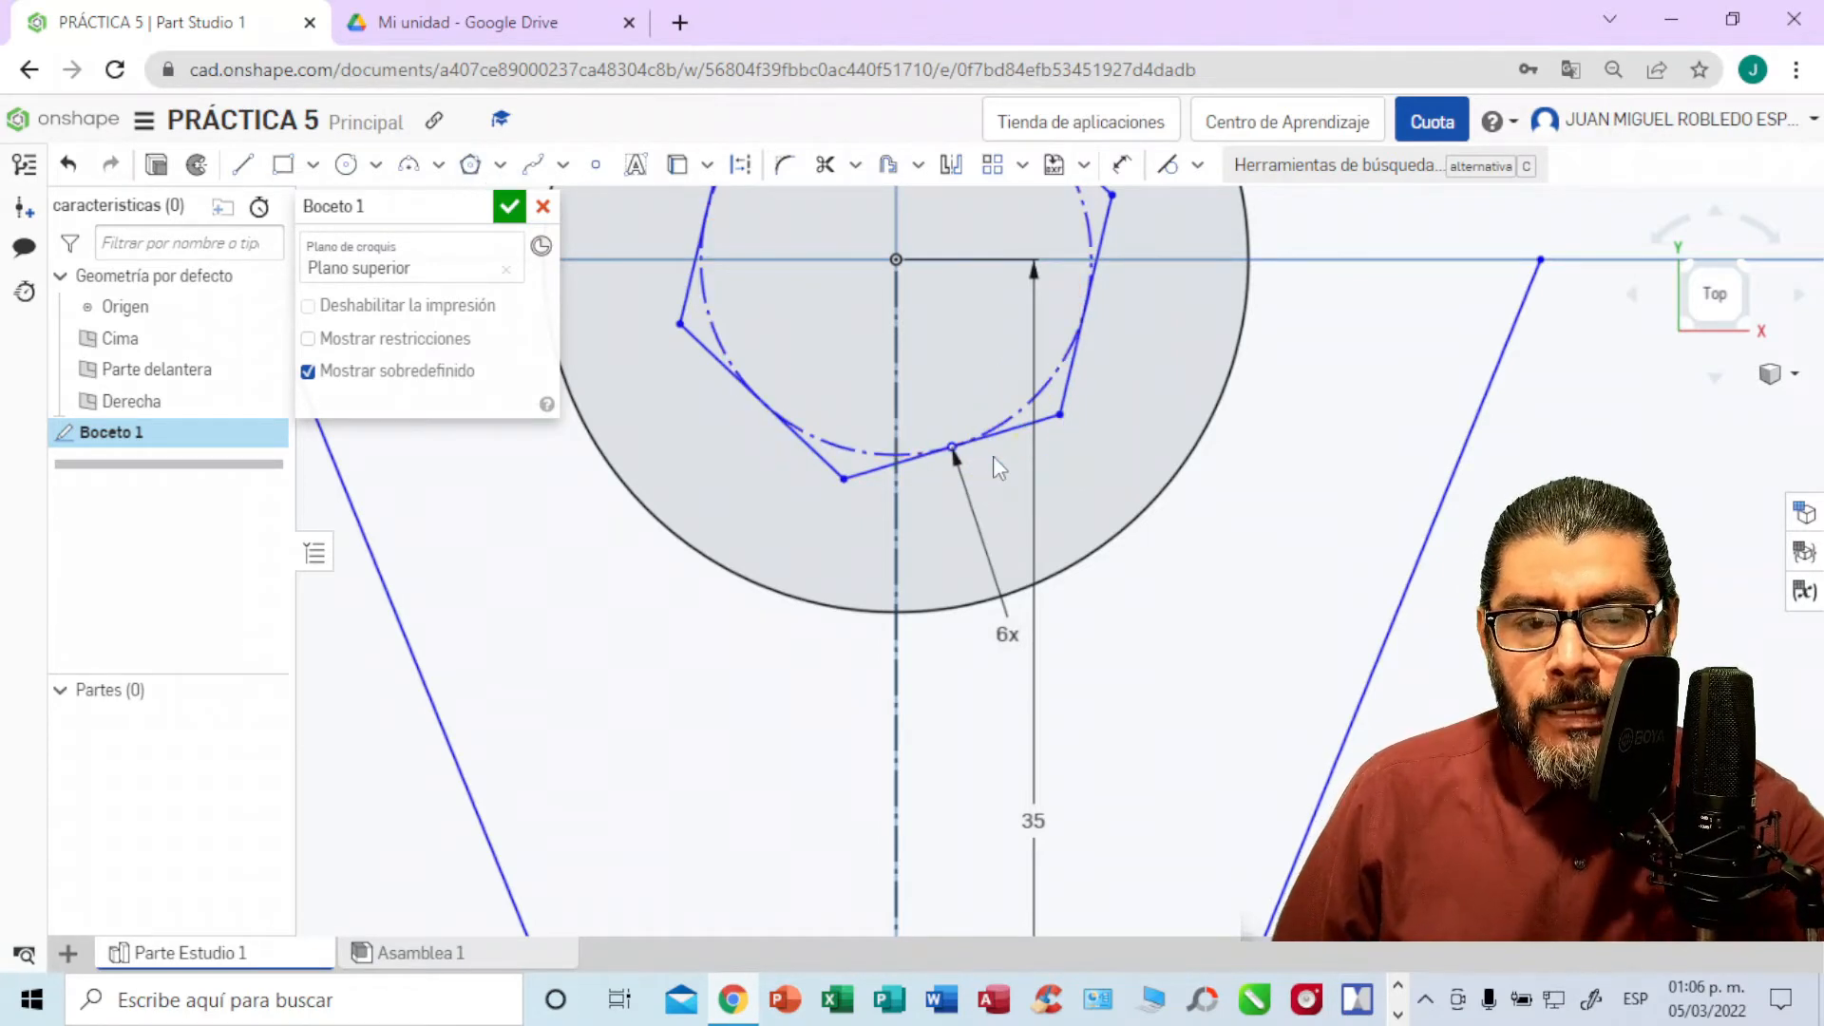
{"action": "left_click", "coordinate": [1040, 435]}
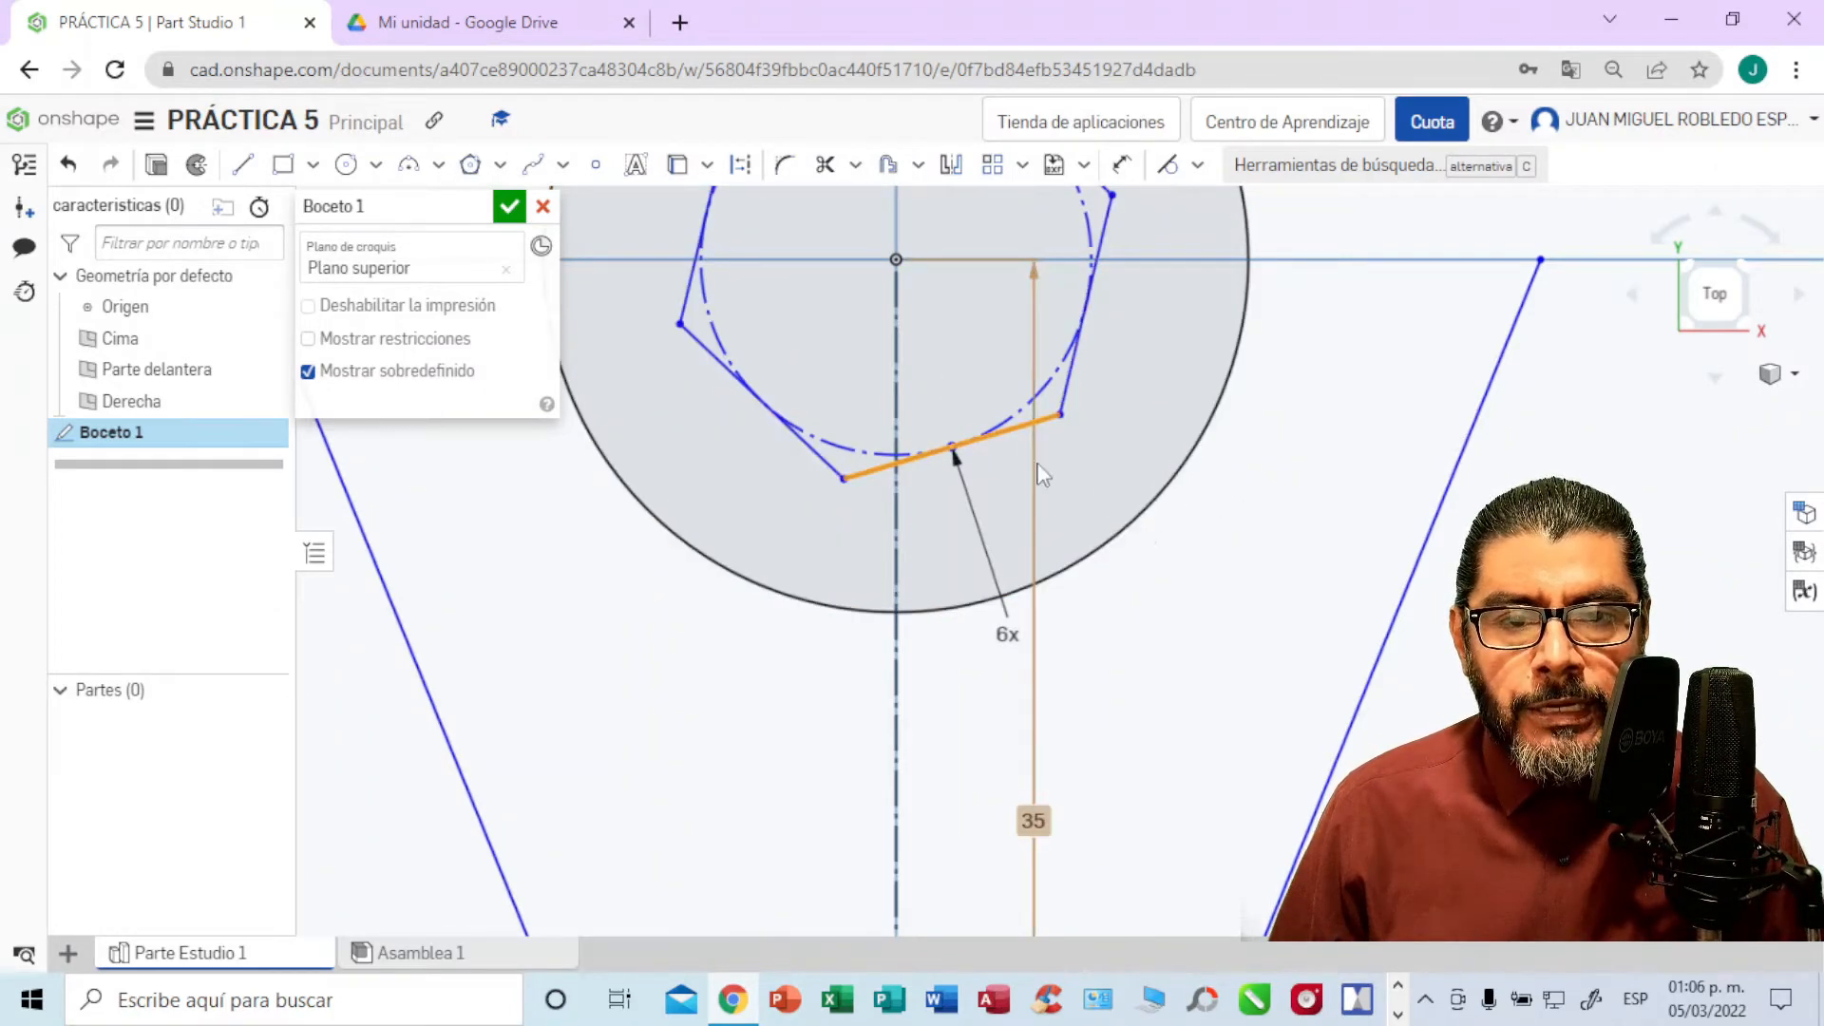
{"action": "left_click", "coordinate": [1198, 165]}
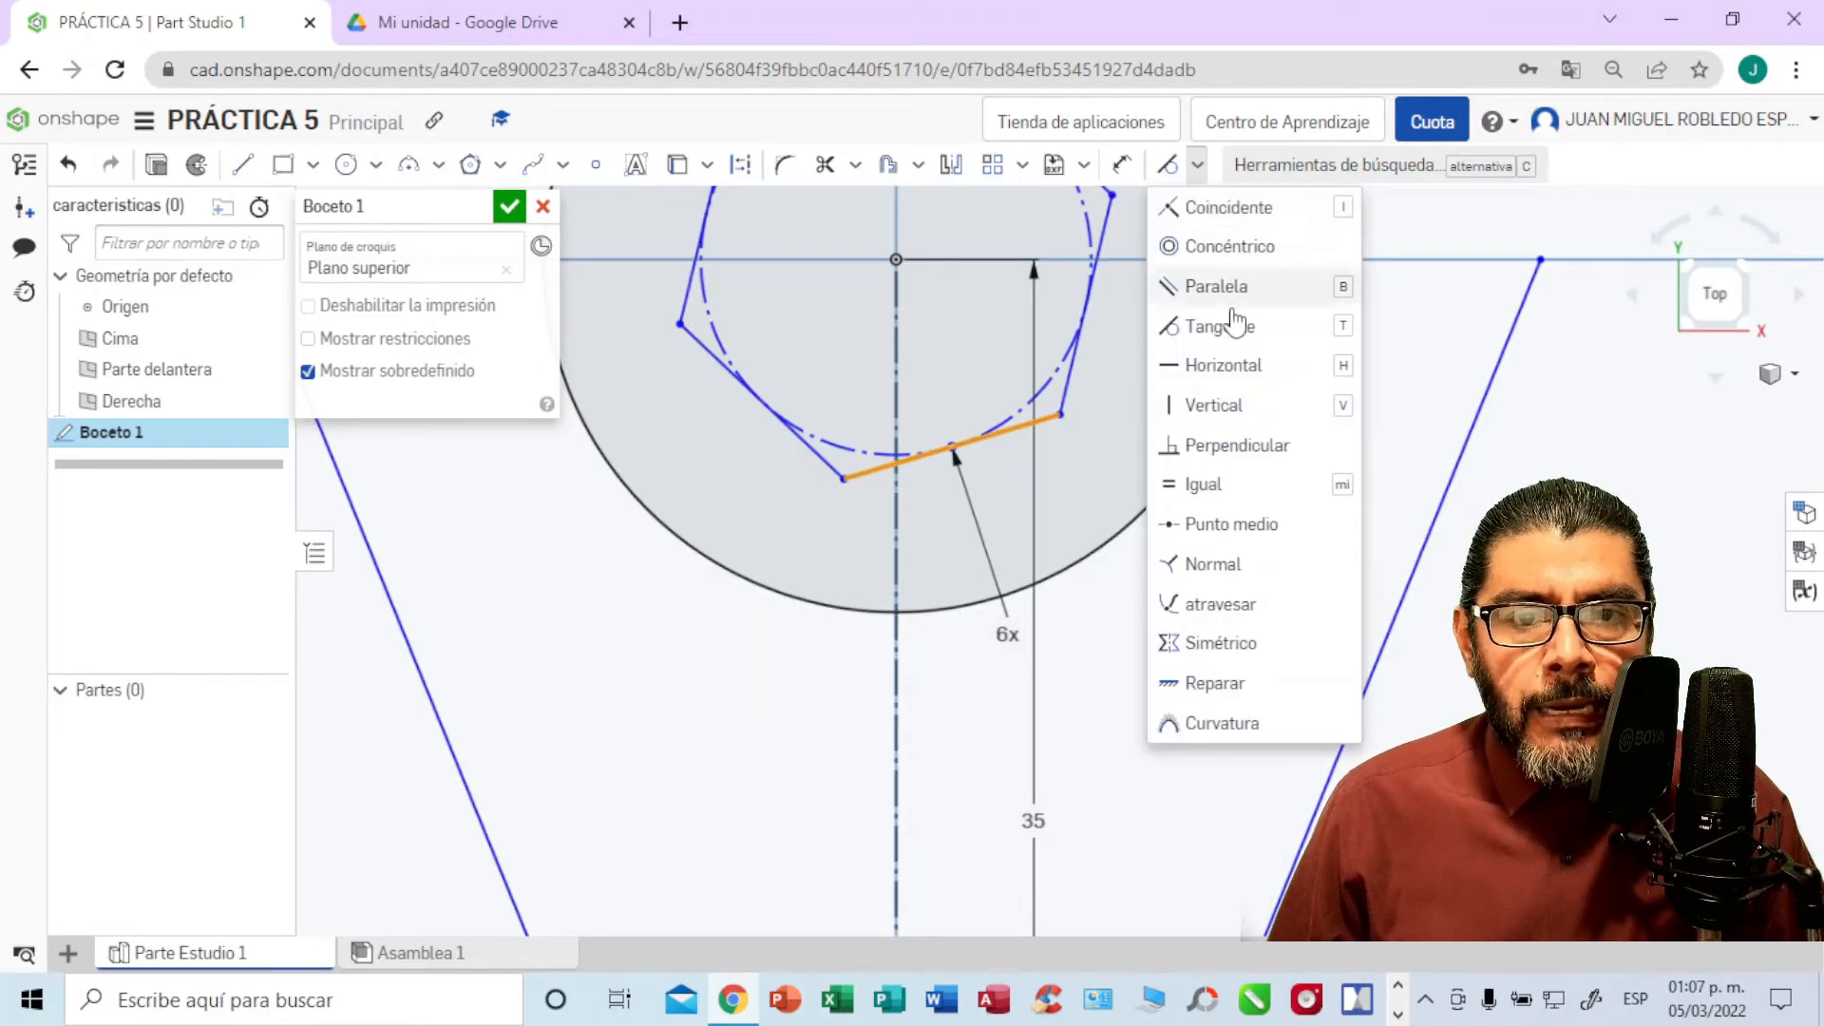
{"action": "left_click", "coordinate": [1217, 374]}
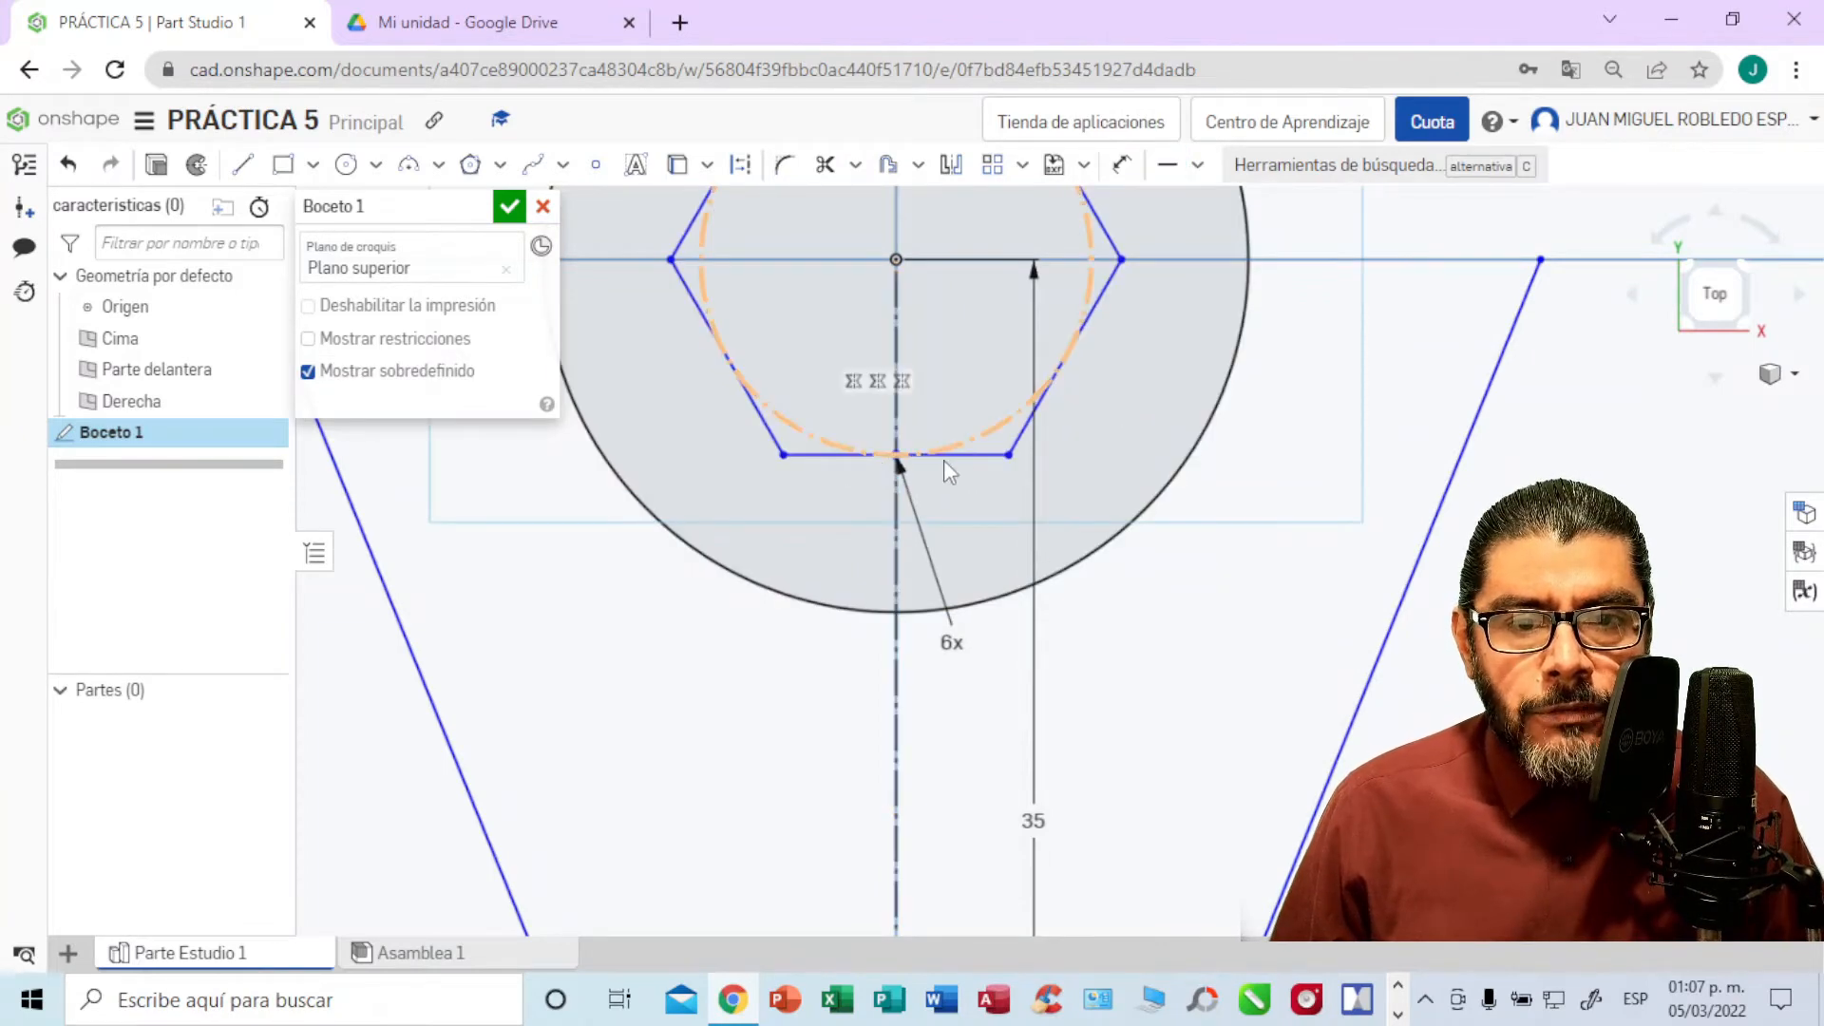
{"action": "scroll", "coordinate": [1217, 418], "scroll_direction": "down", "scroll_amount": 3}
{"action": "scroll", "coordinate": [1218, 421], "scroll_direction": "down", "scroll_amount": 3}
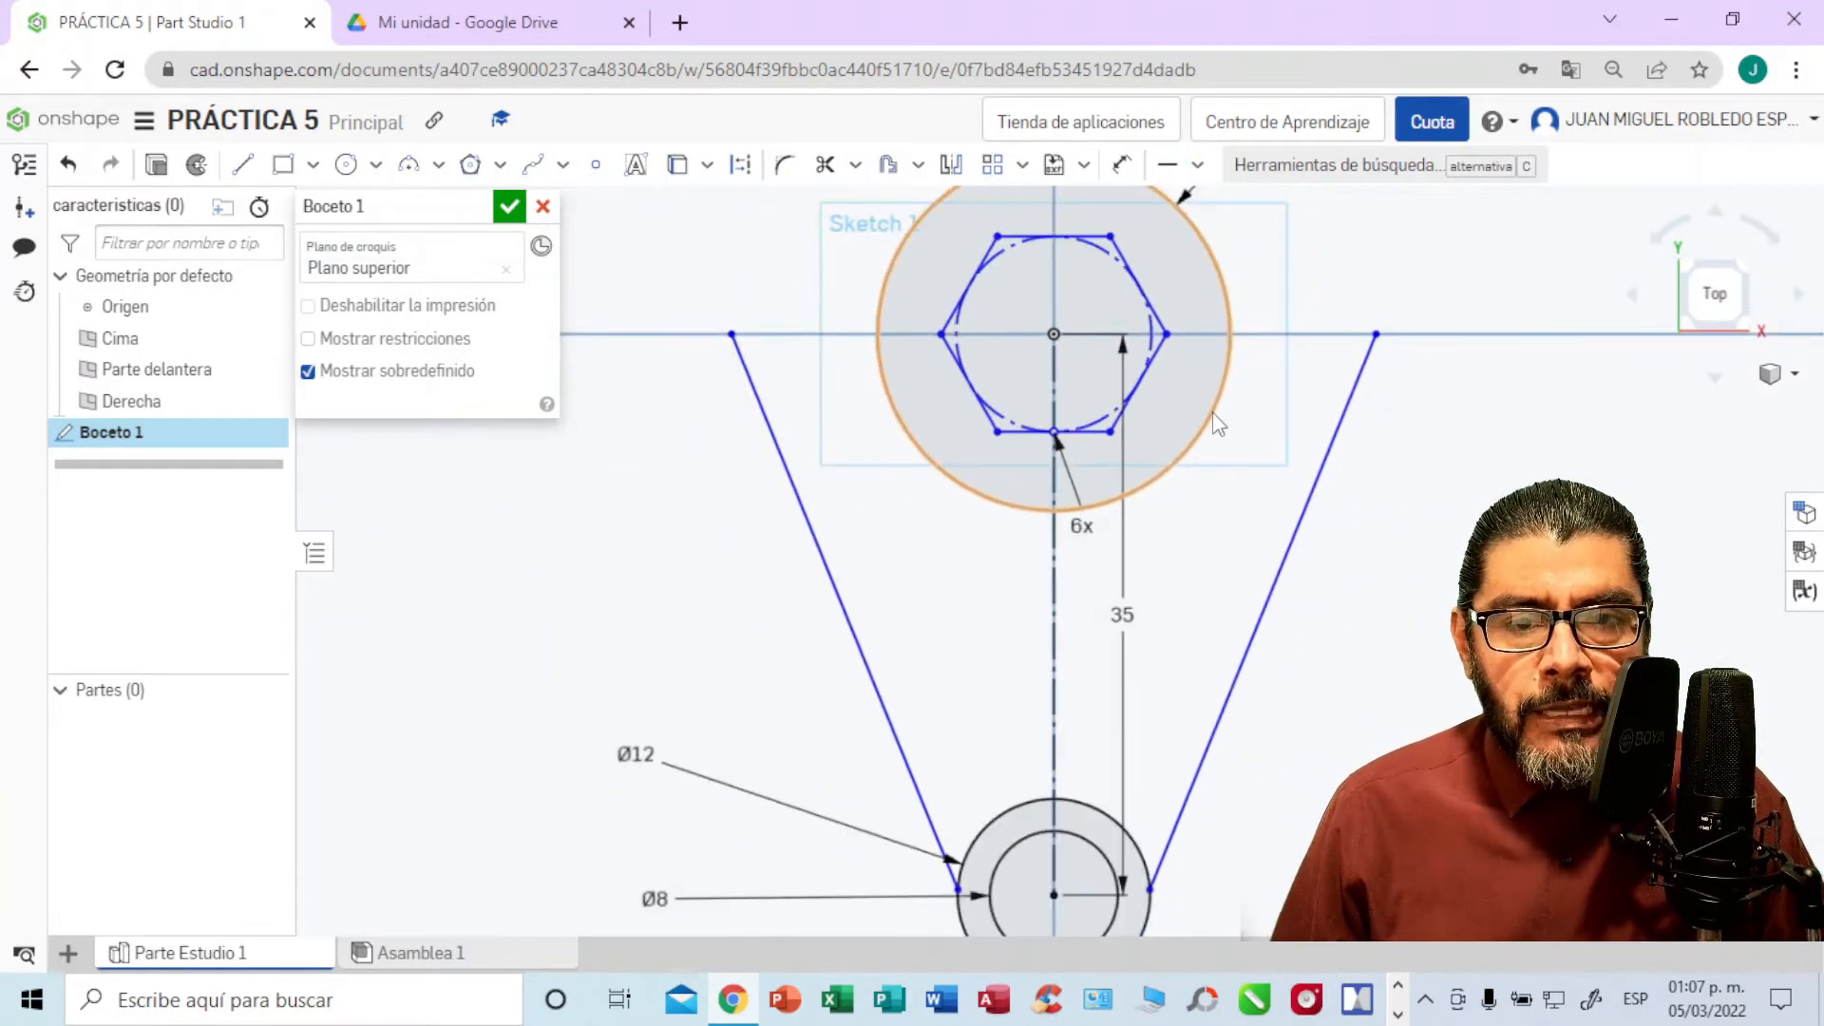
Step: Check the hexagon's size in the PDF drawing and dimension the distance between its horizontal sides as 12 mm in the Onshape sketch
{"action": "scroll", "coordinate": [1219, 428], "scroll_direction": "down", "scroll_amount": 1}
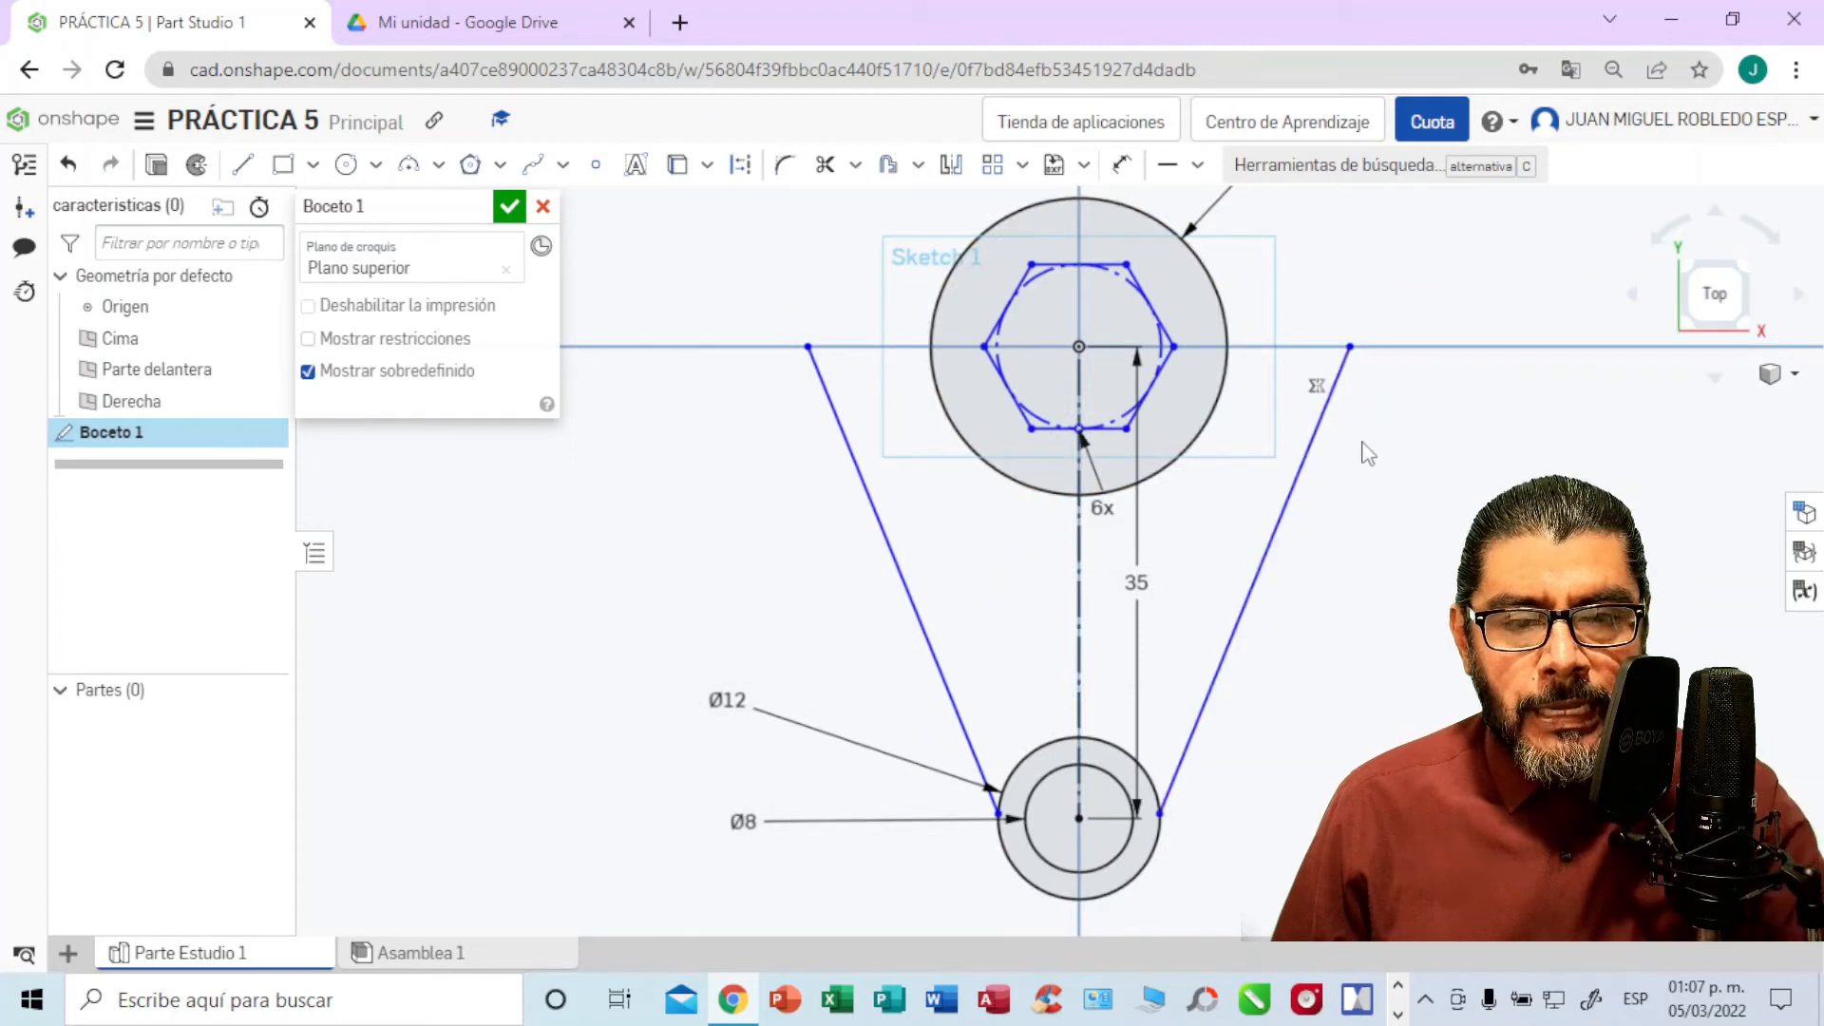
{"action": "middle_click_drag", "start_coordinate": [1377, 455], "coordinate": [1251, 493]}
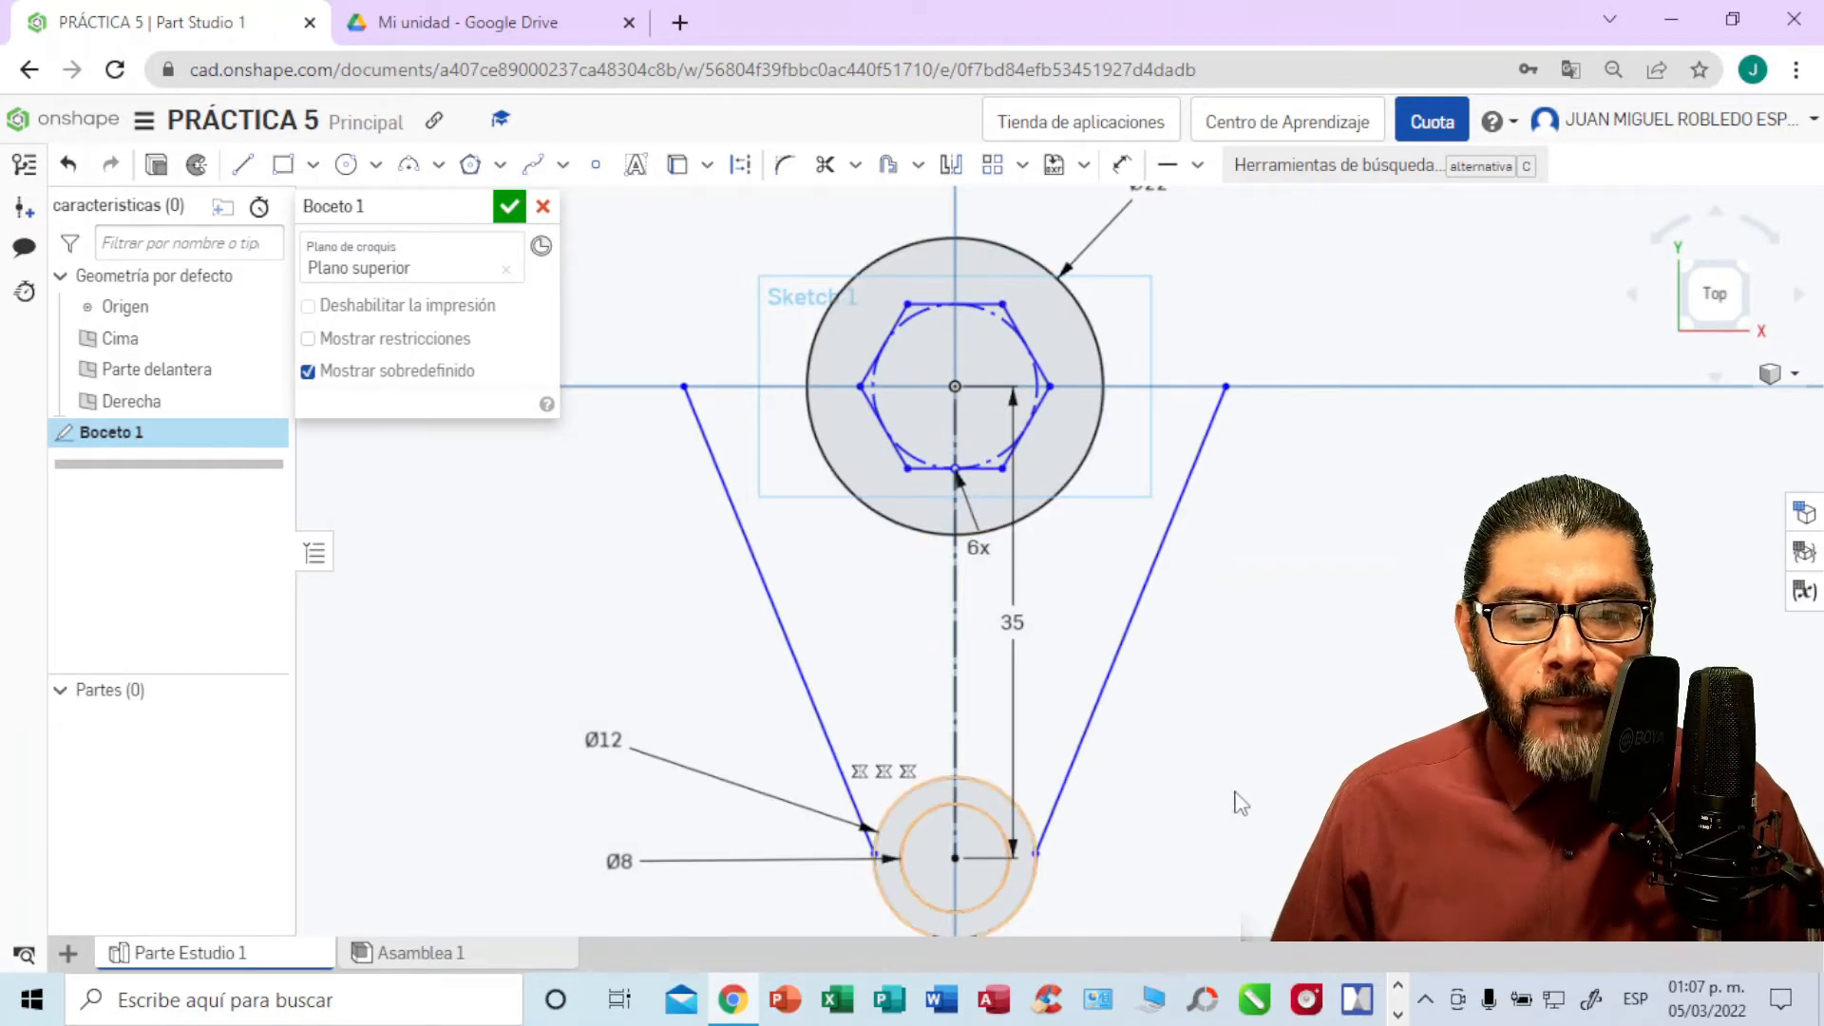
{"action": "middle_click_drag", "start_coordinate": [1262, 798], "coordinate": [1260, 771]}
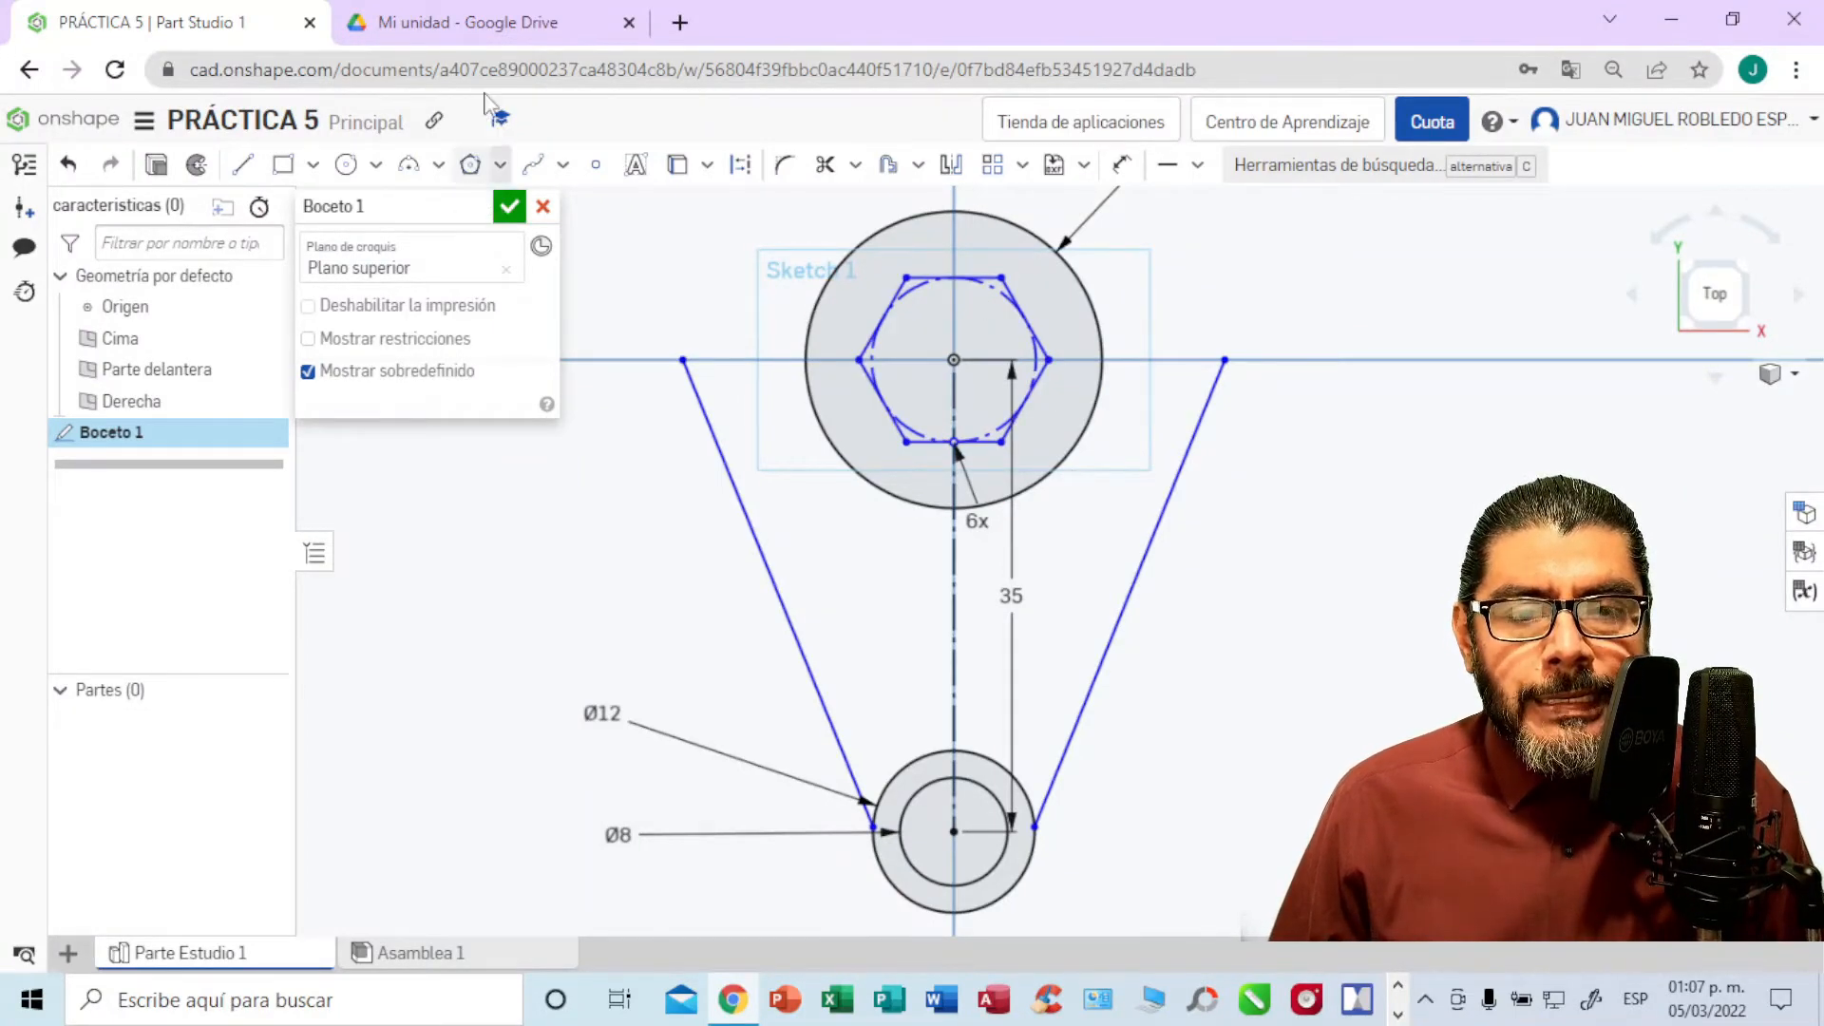
{"action": "left_click", "coordinate": [504, 27]}
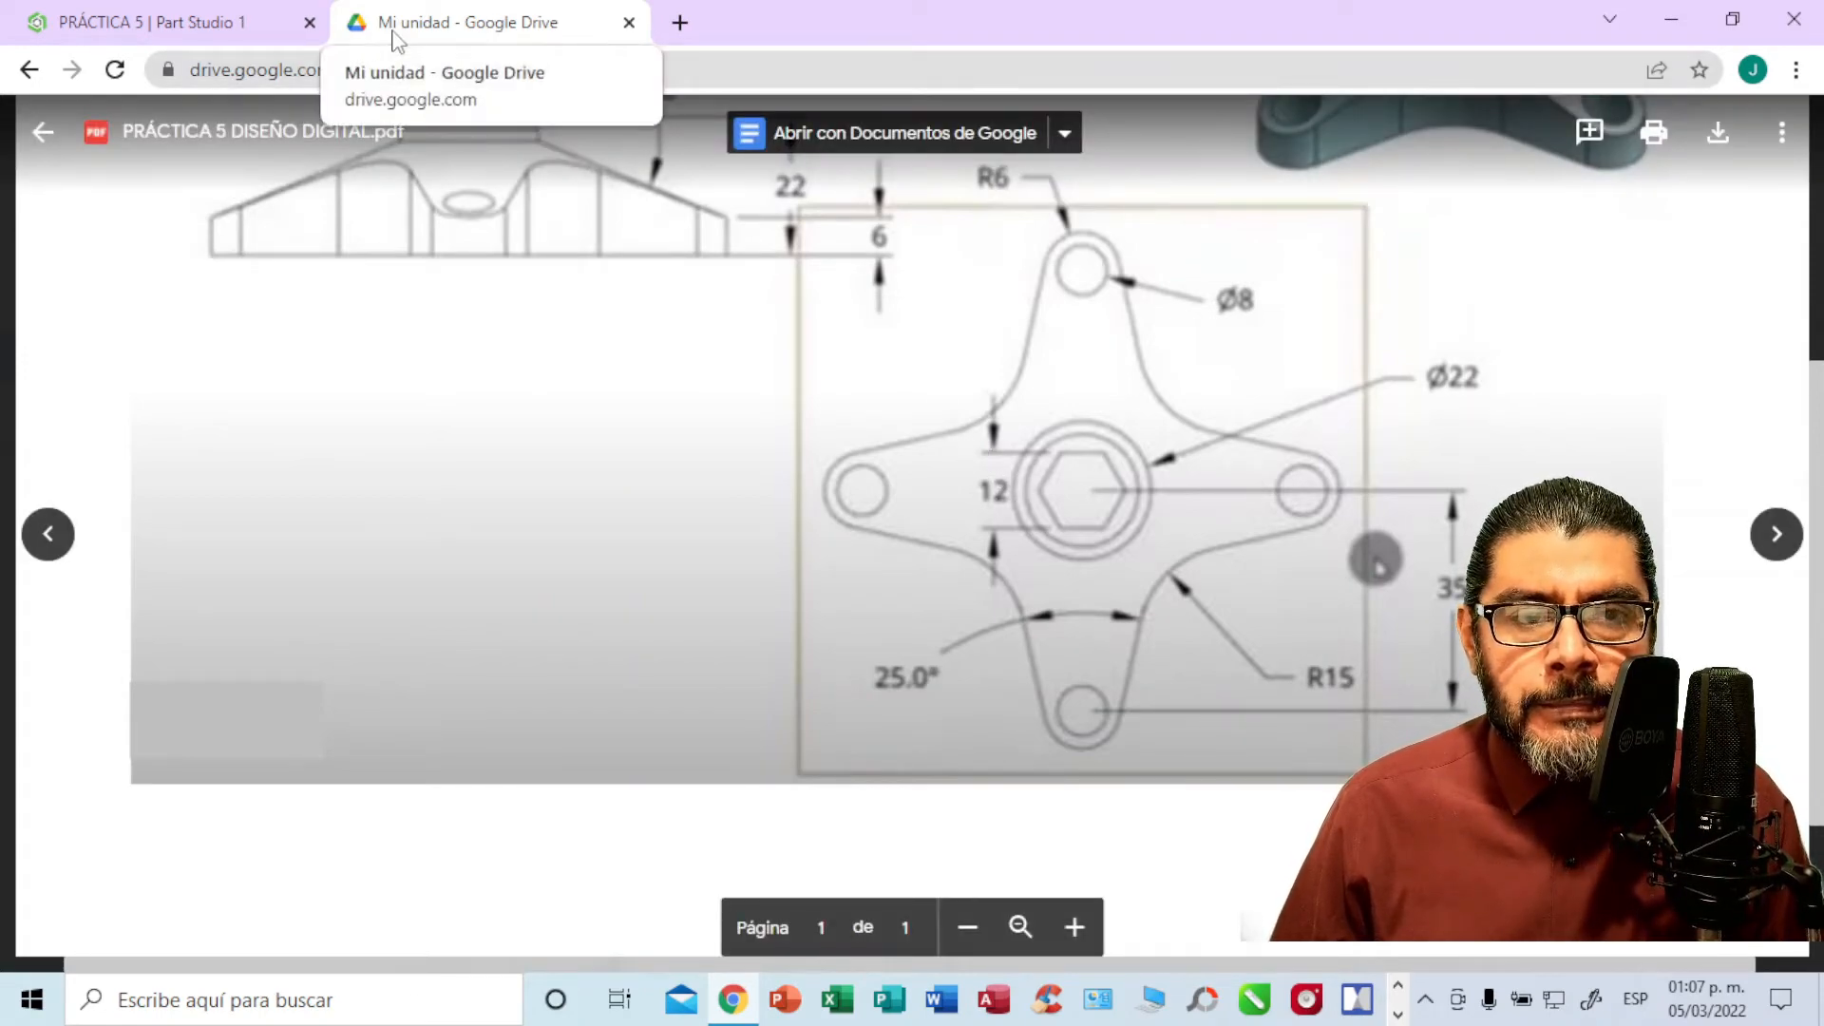
{"action": "left_click", "coordinate": [254, 34]}
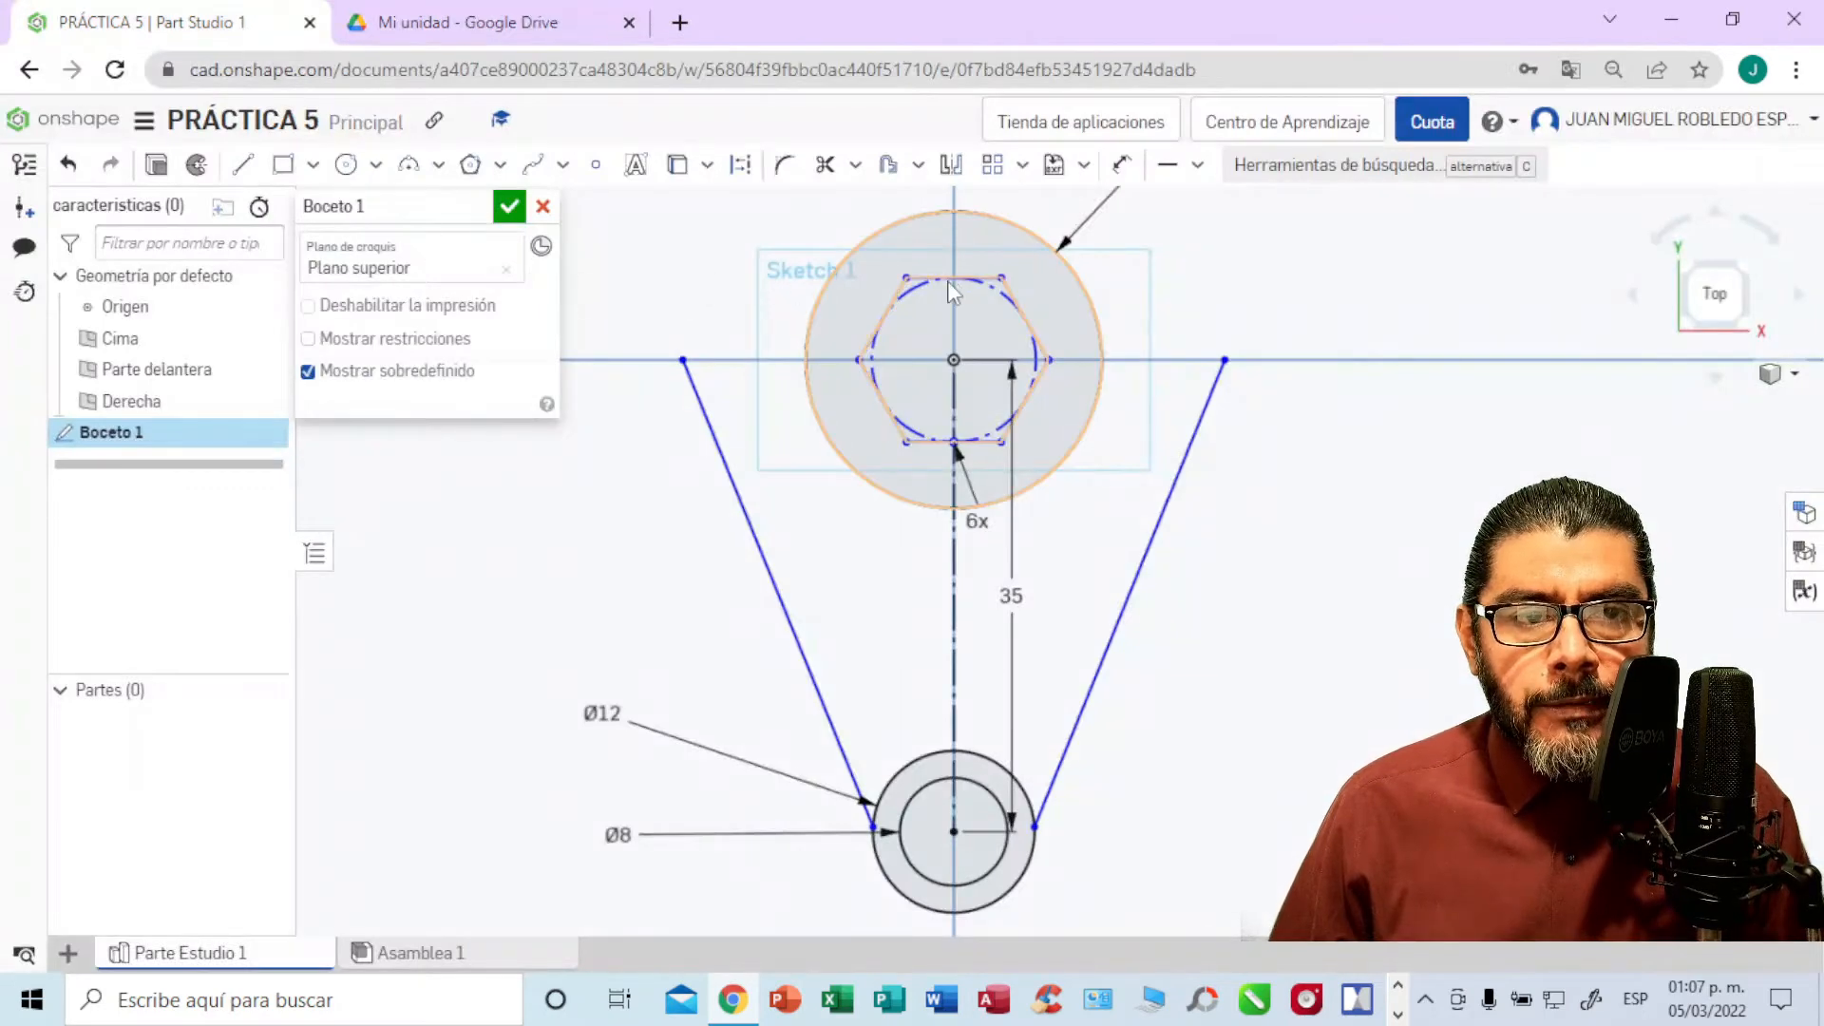
{"action": "left_click", "coordinate": [1123, 167]}
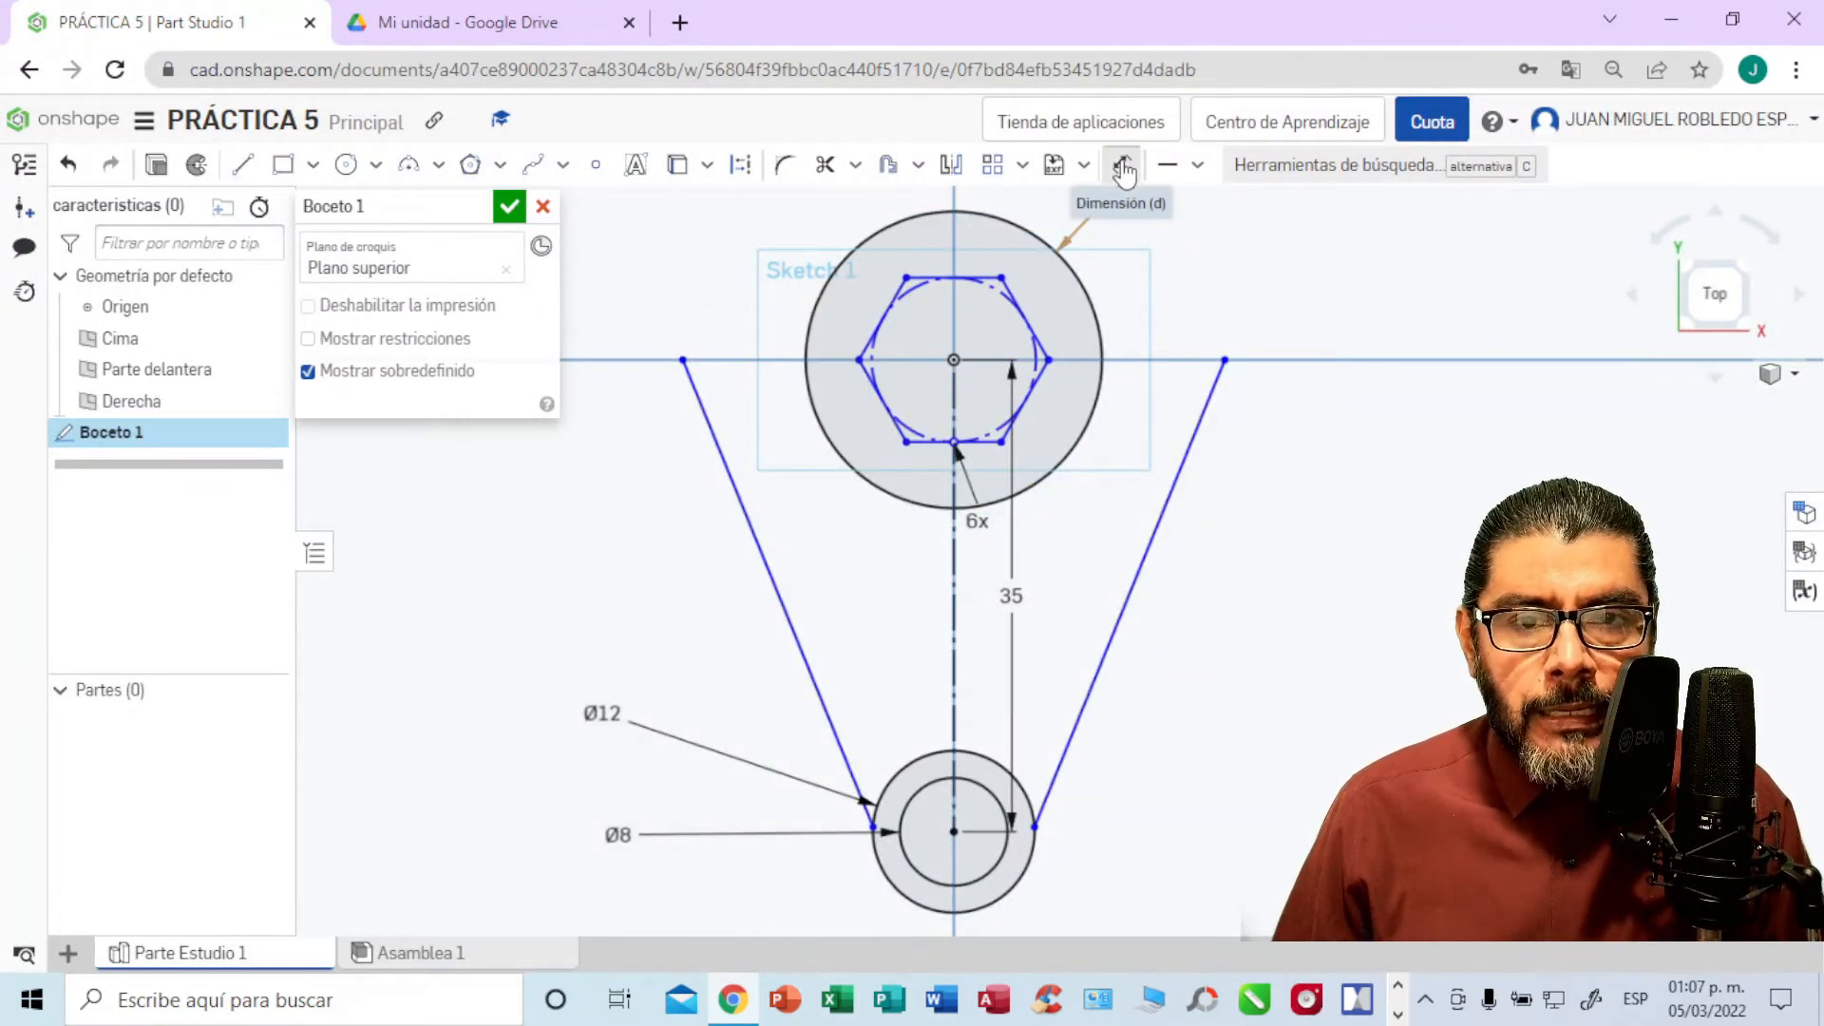
{"action": "left_click", "coordinate": [927, 277]}
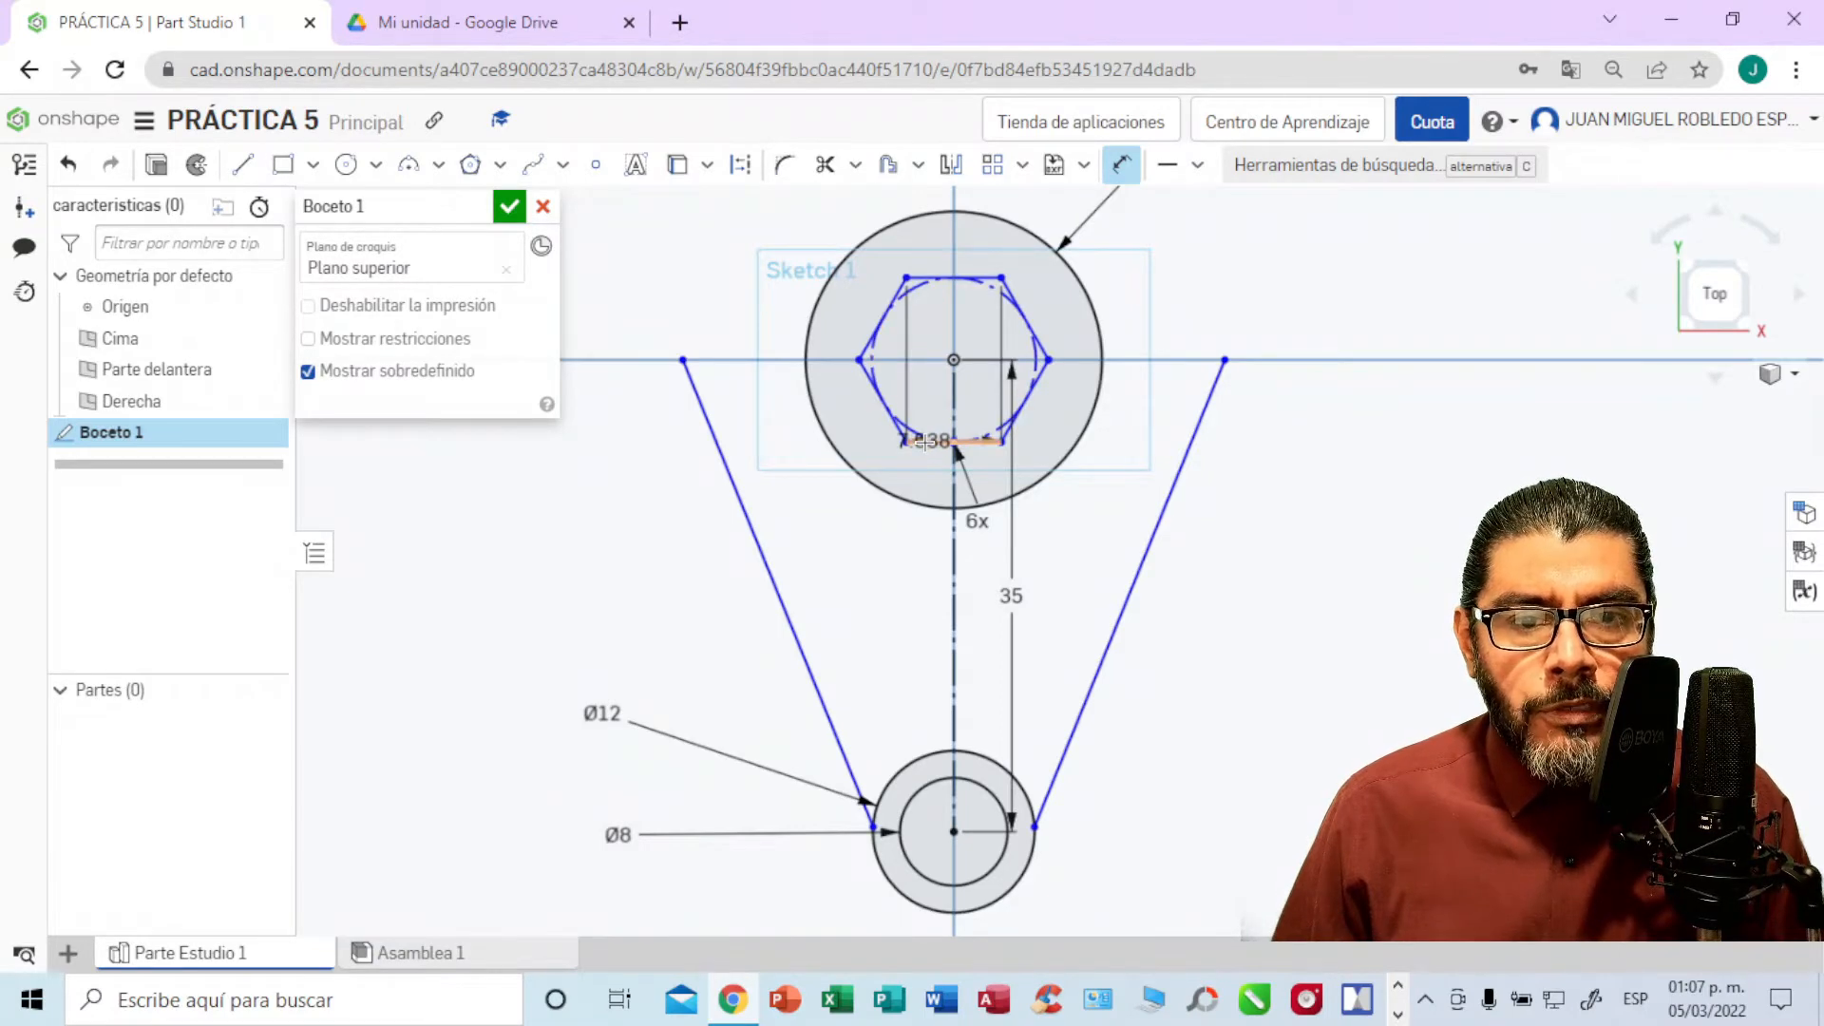
{"action": "left_click", "coordinate": [920, 440]}
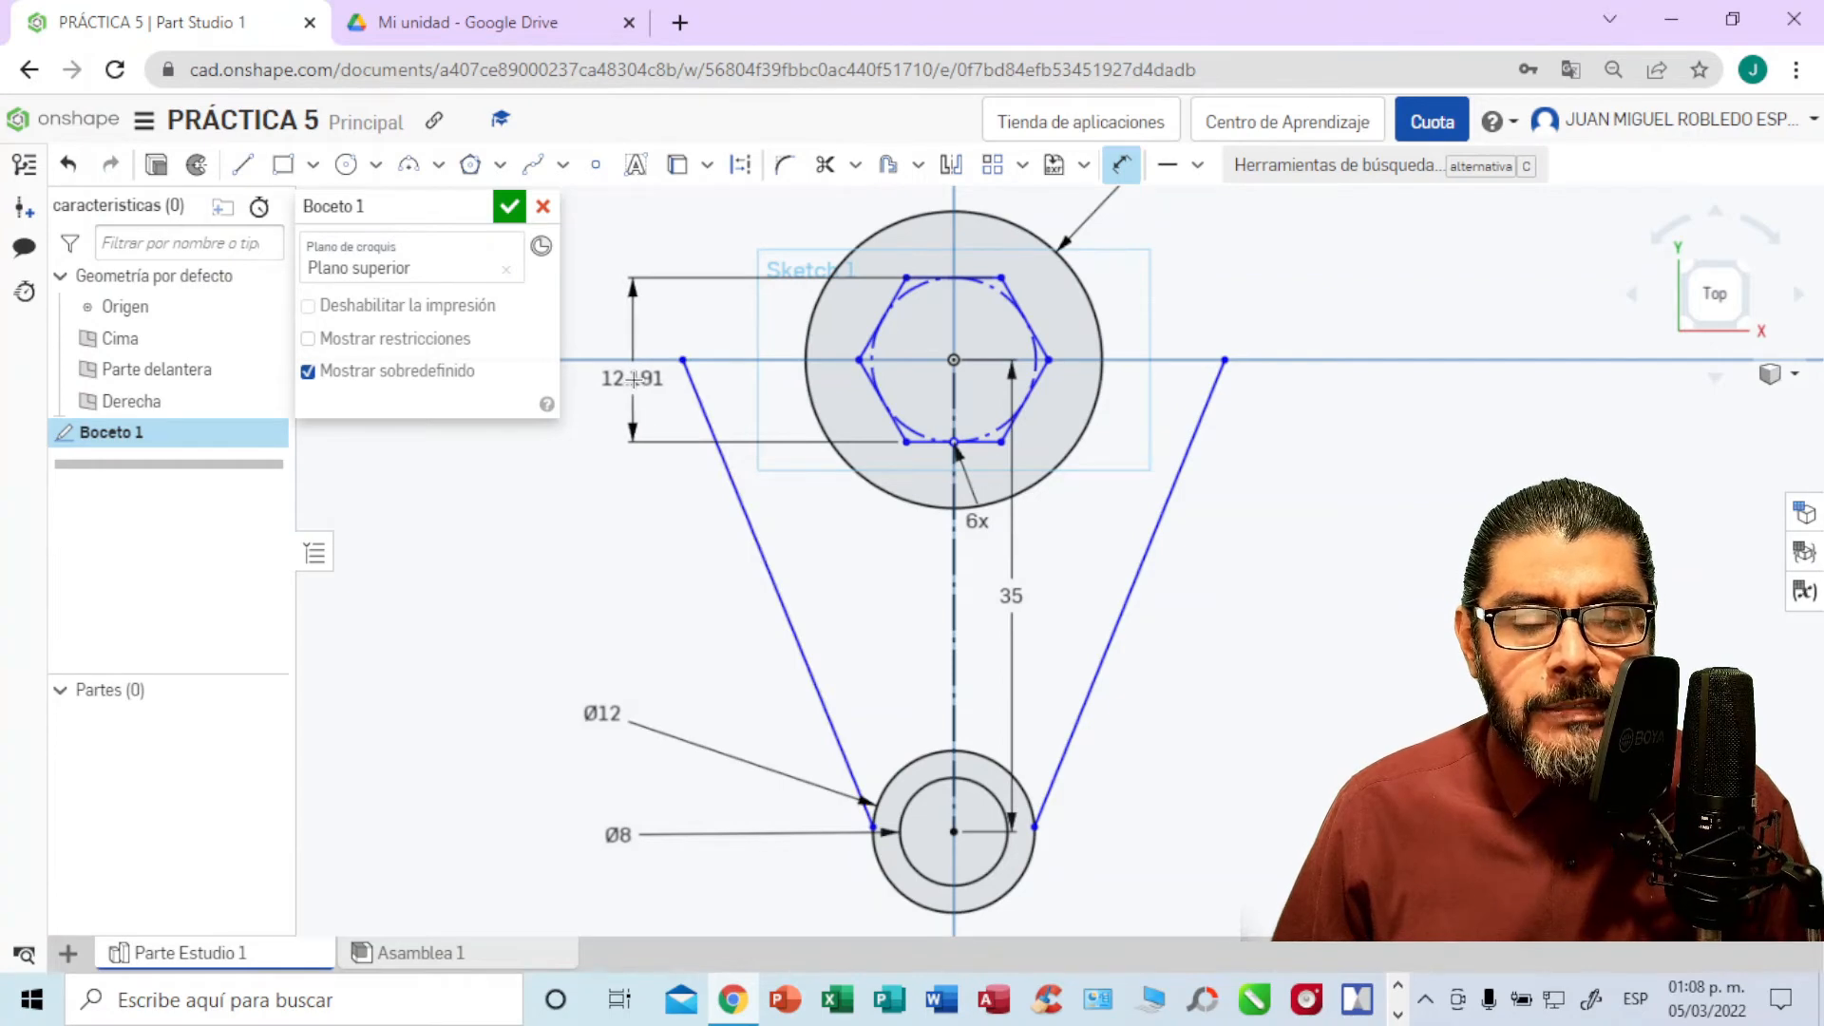
{"action": "left_click", "coordinate": [633, 380]}
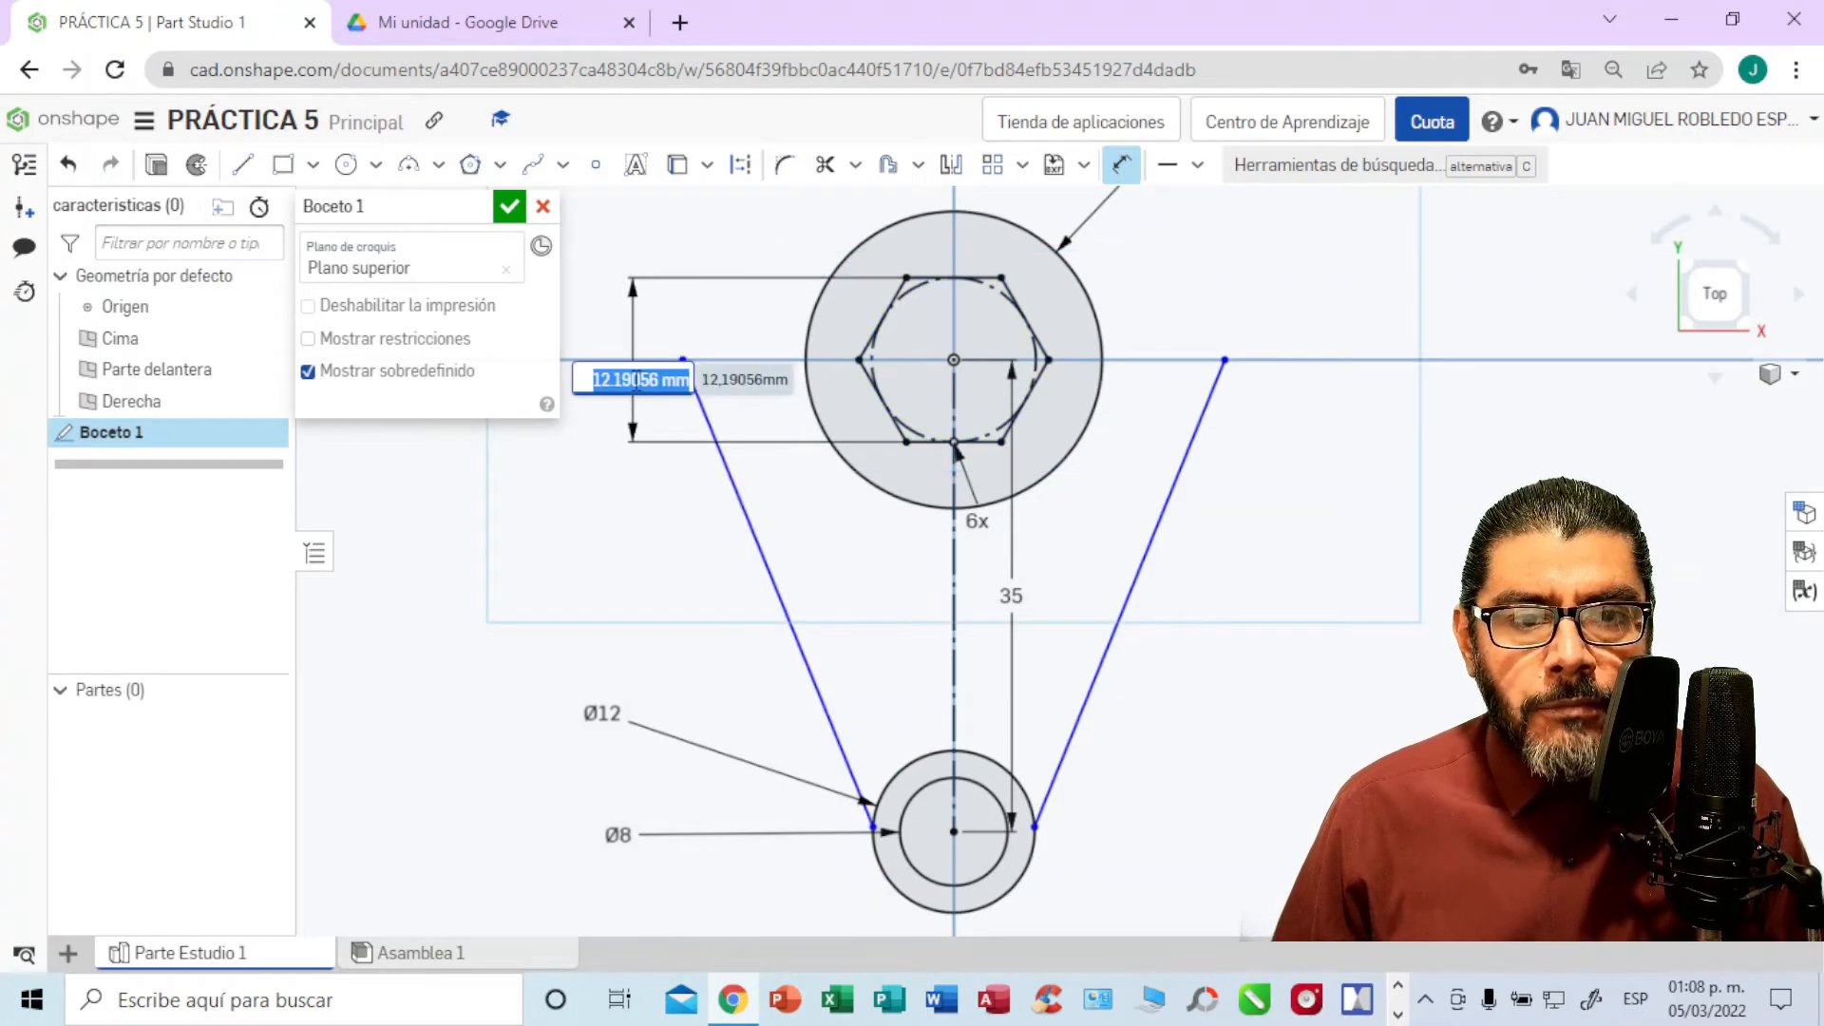
{"action": "key", "text": "BackSpace"}
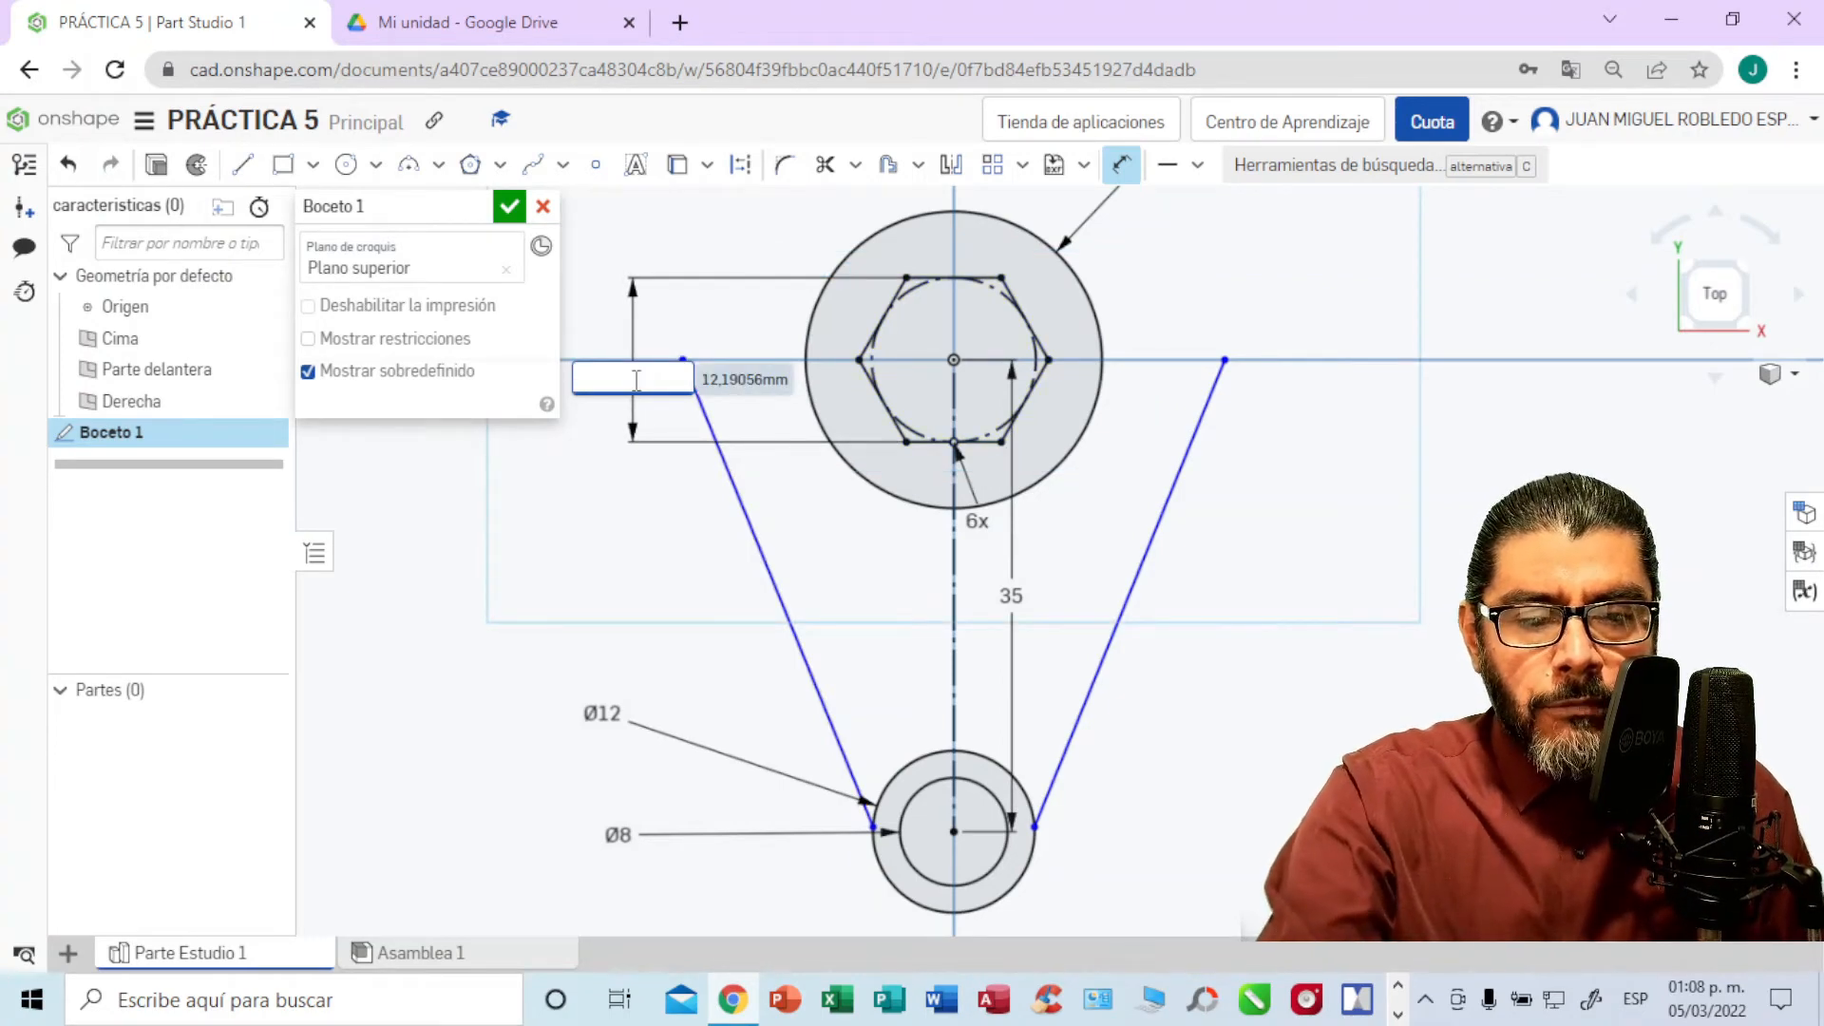
{"action": "key", "text": "Return"}
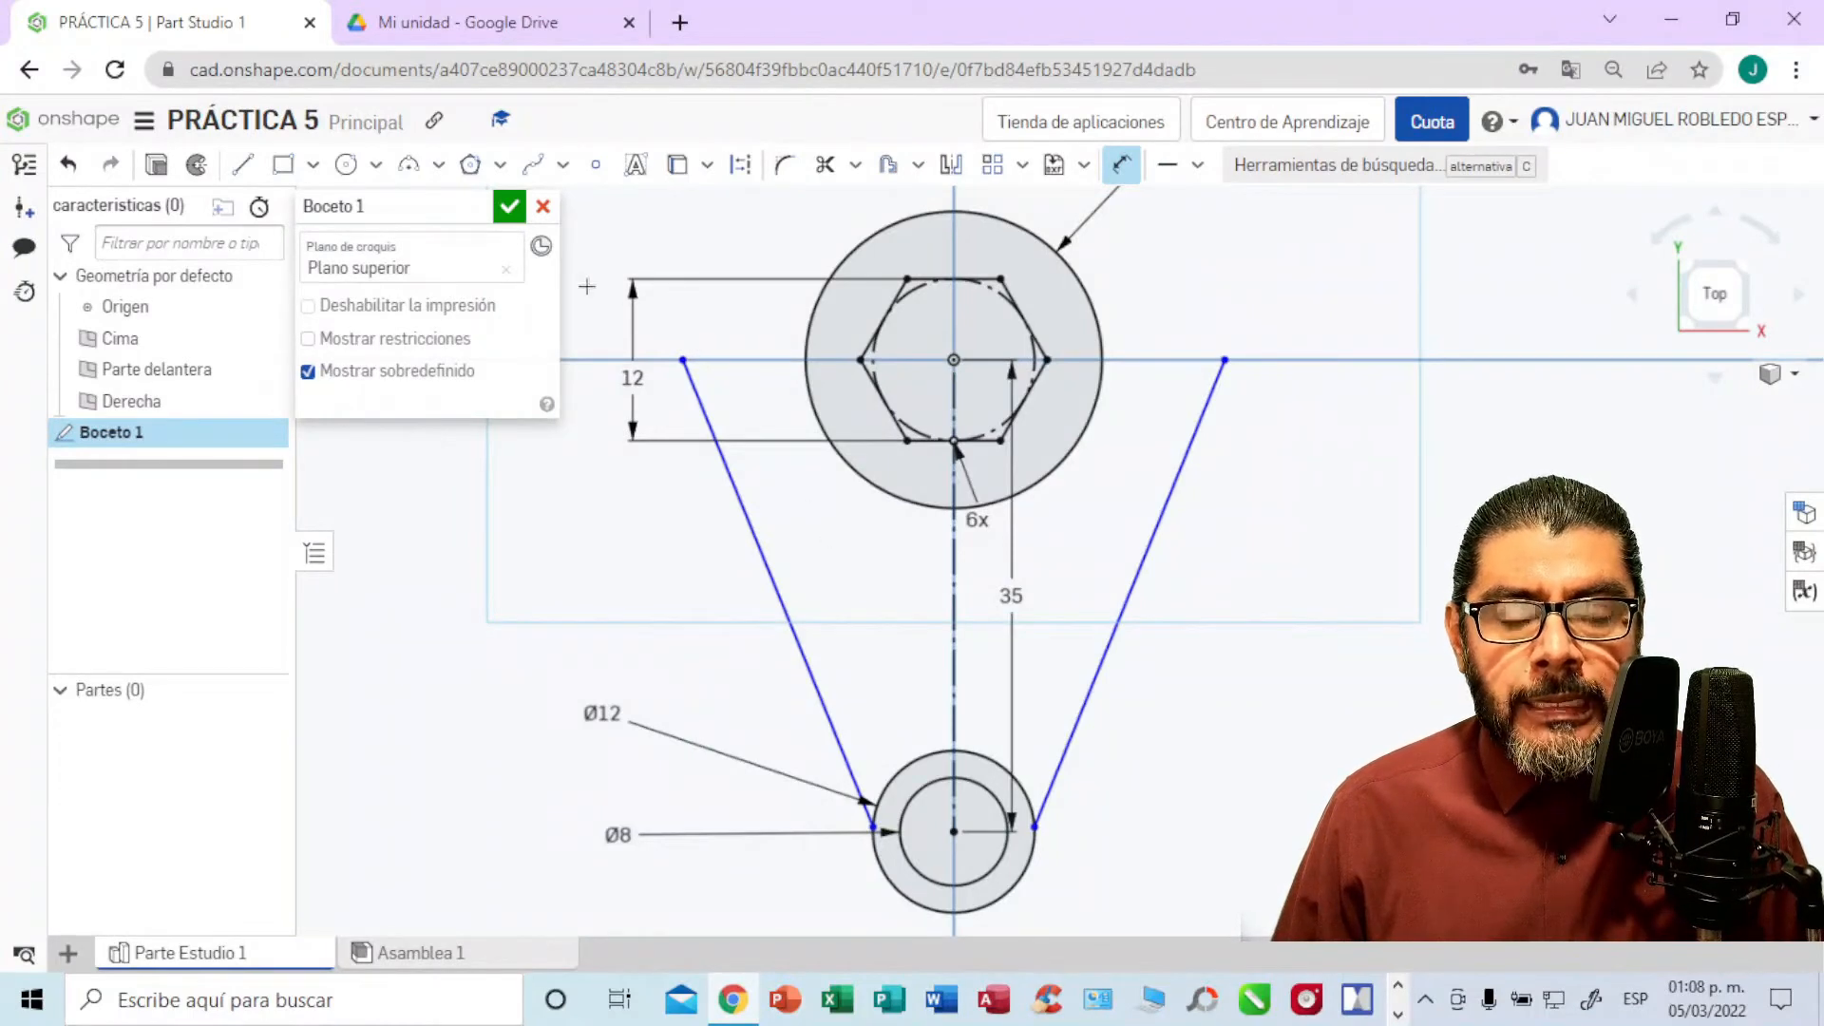
Step: Draw a horizontal line through the origin joining the upper ends of the two slanted lines
{"action": "left_click", "coordinate": [244, 168]}
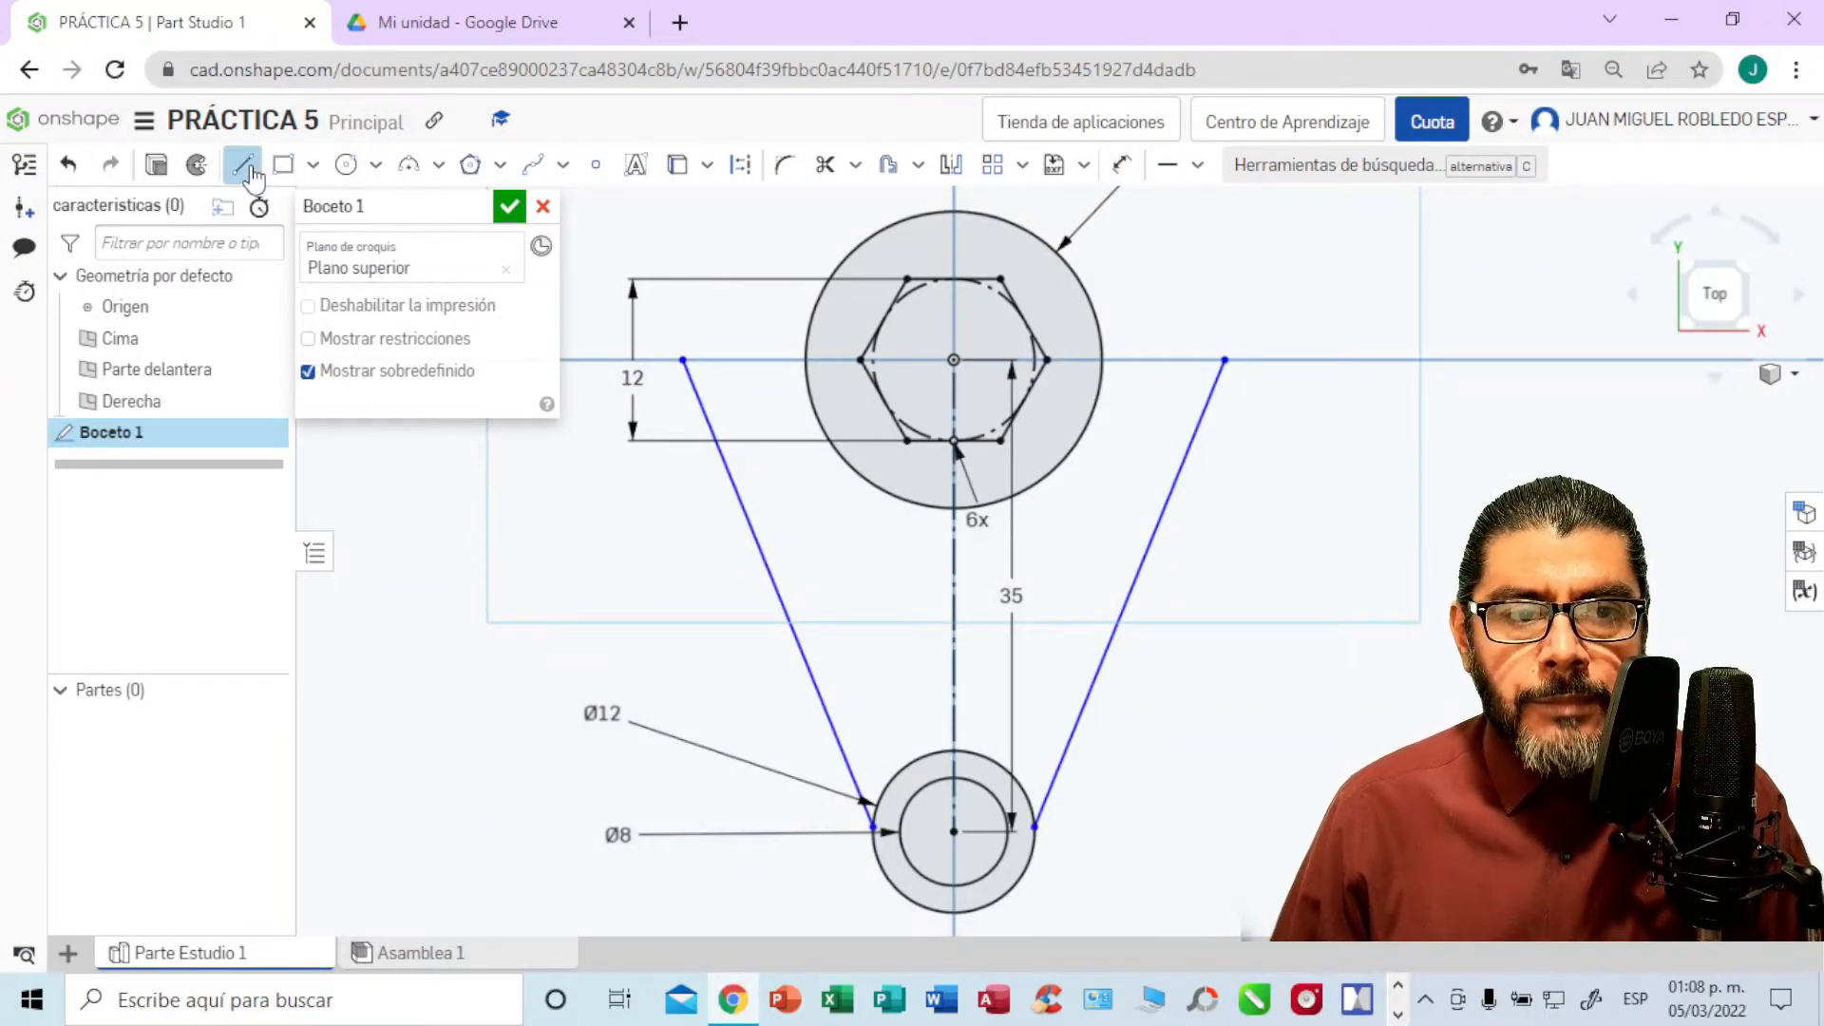
{"action": "left_click", "coordinate": [683, 360]}
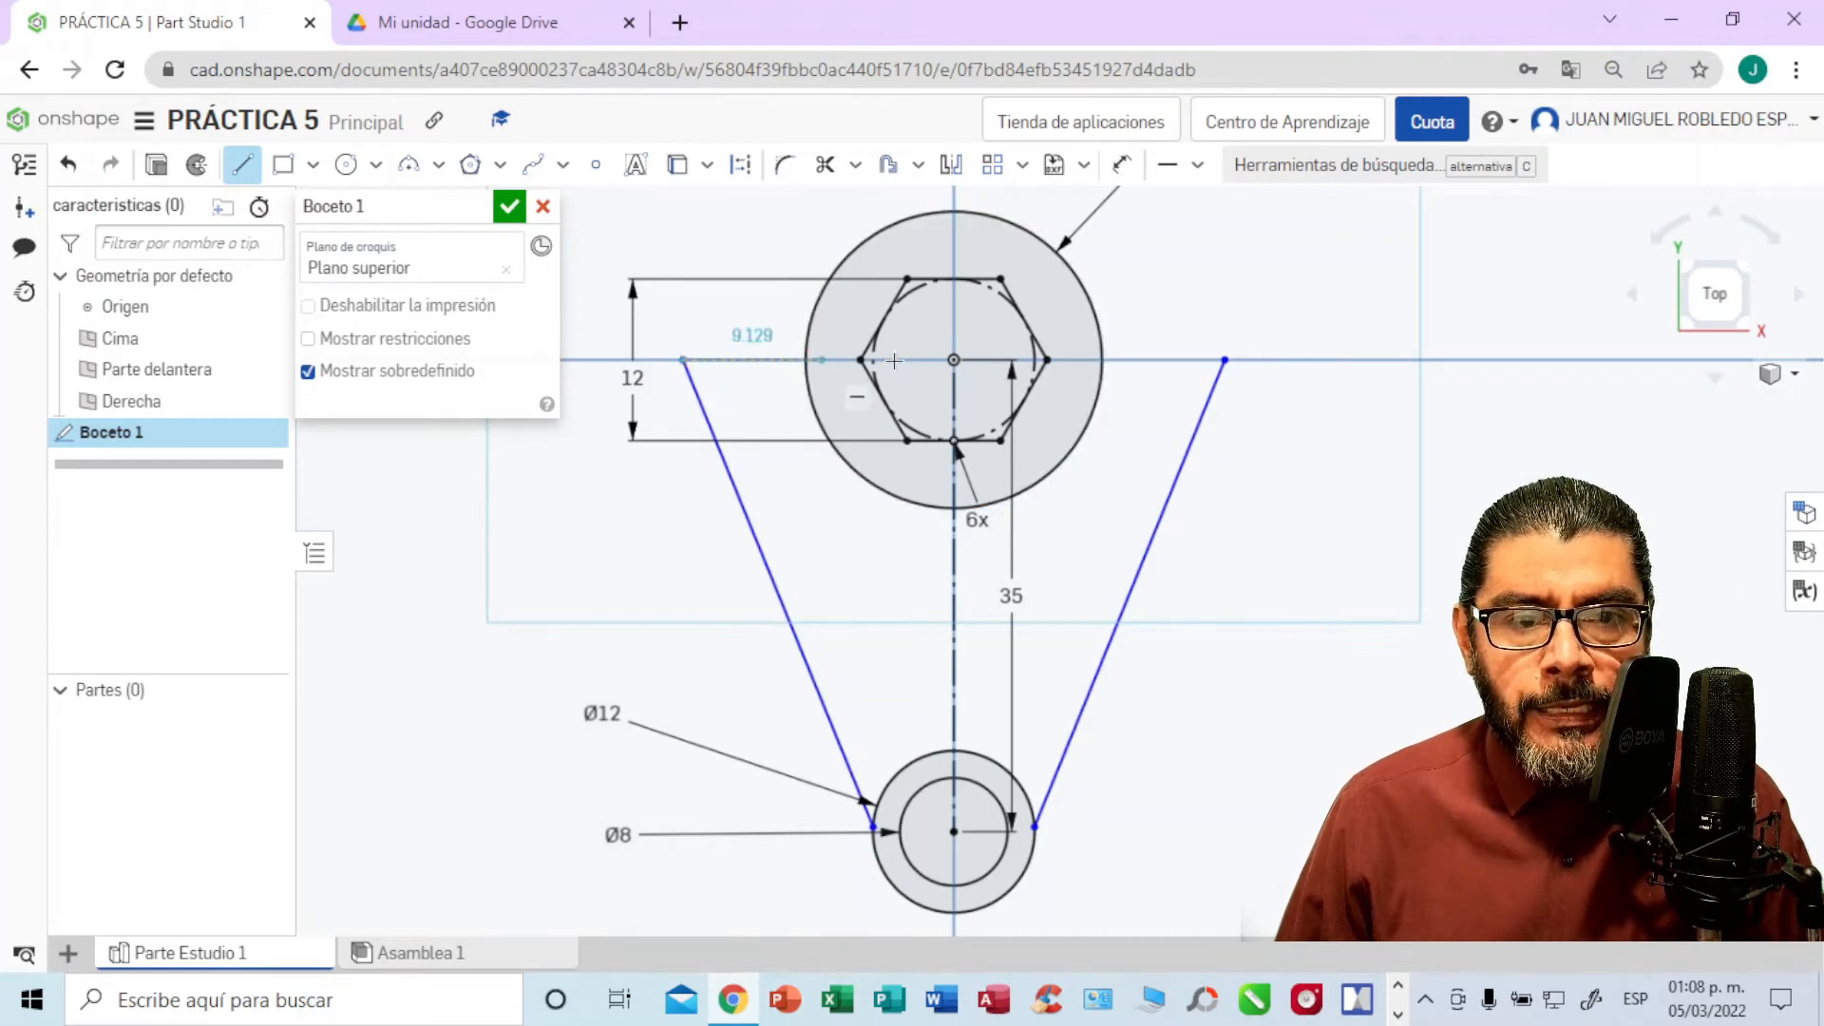
{"action": "left_click", "coordinate": [1224, 361]}
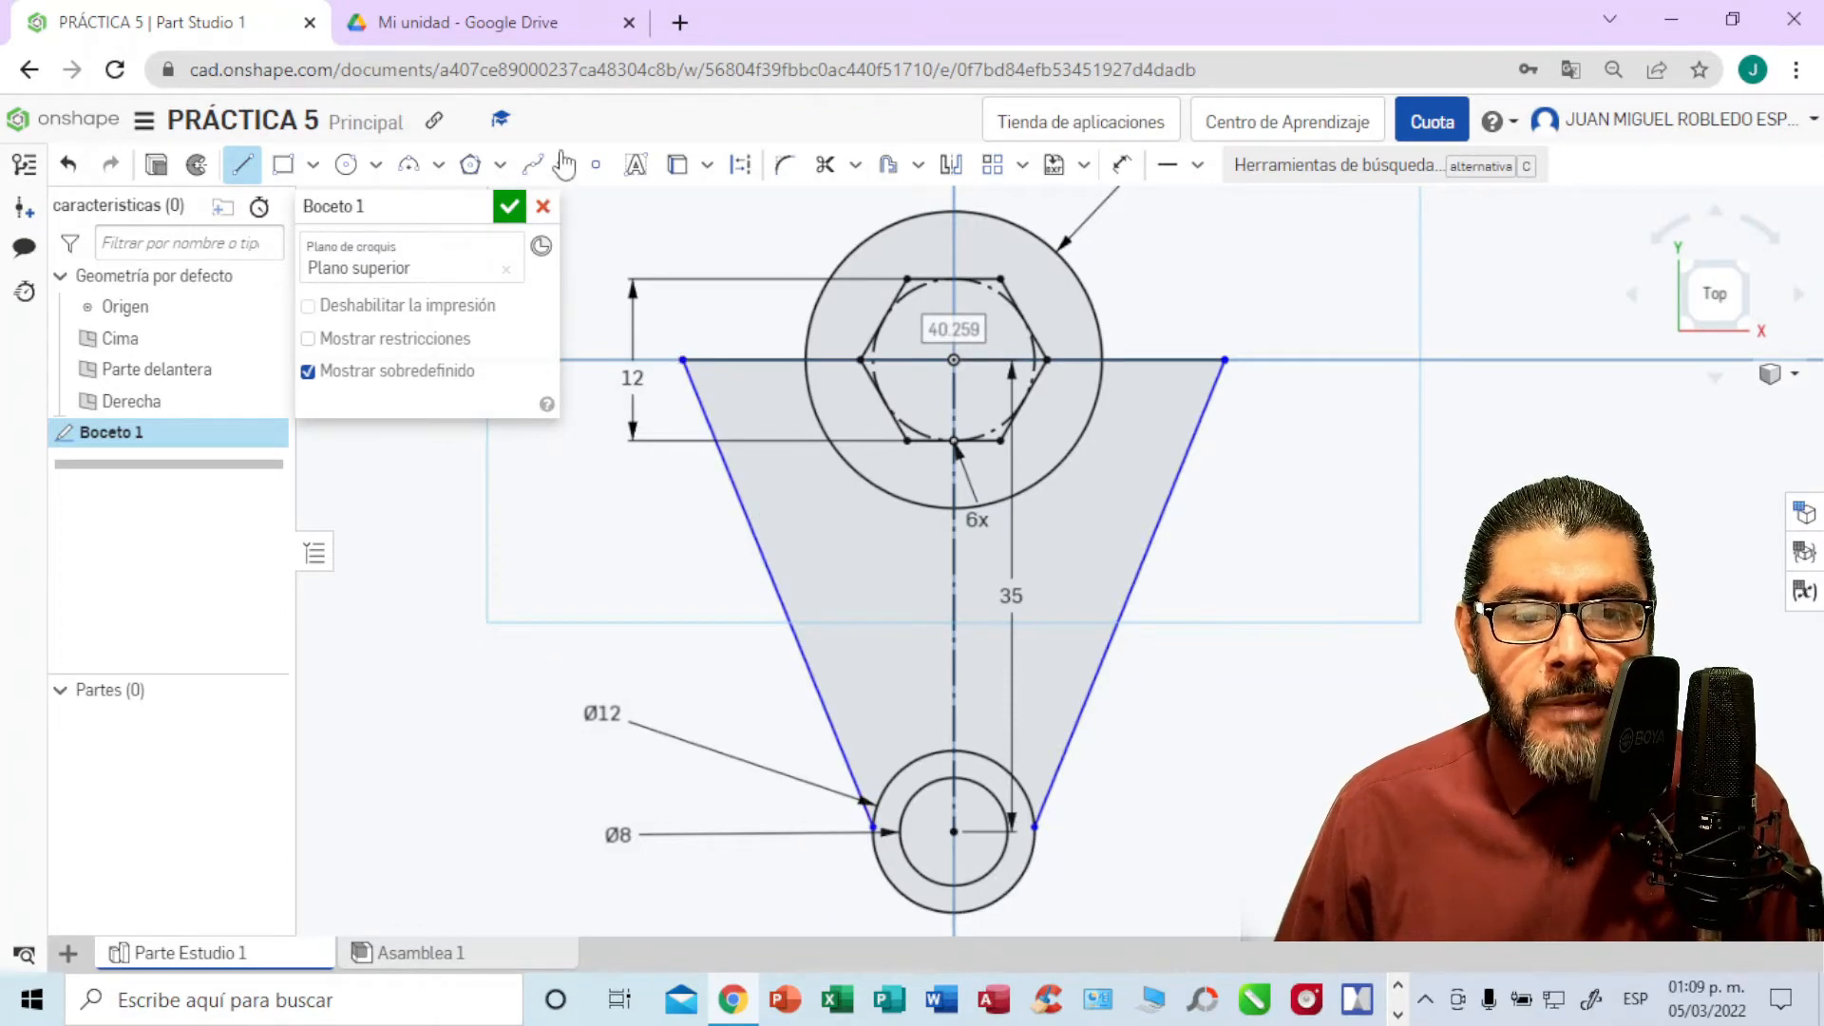
Step: Check the arm's angle in the PDF drawing and dimension the angle between the two slanted lines as 25° in the Onshape sketch
{"action": "left_click", "coordinate": [525, 38]}
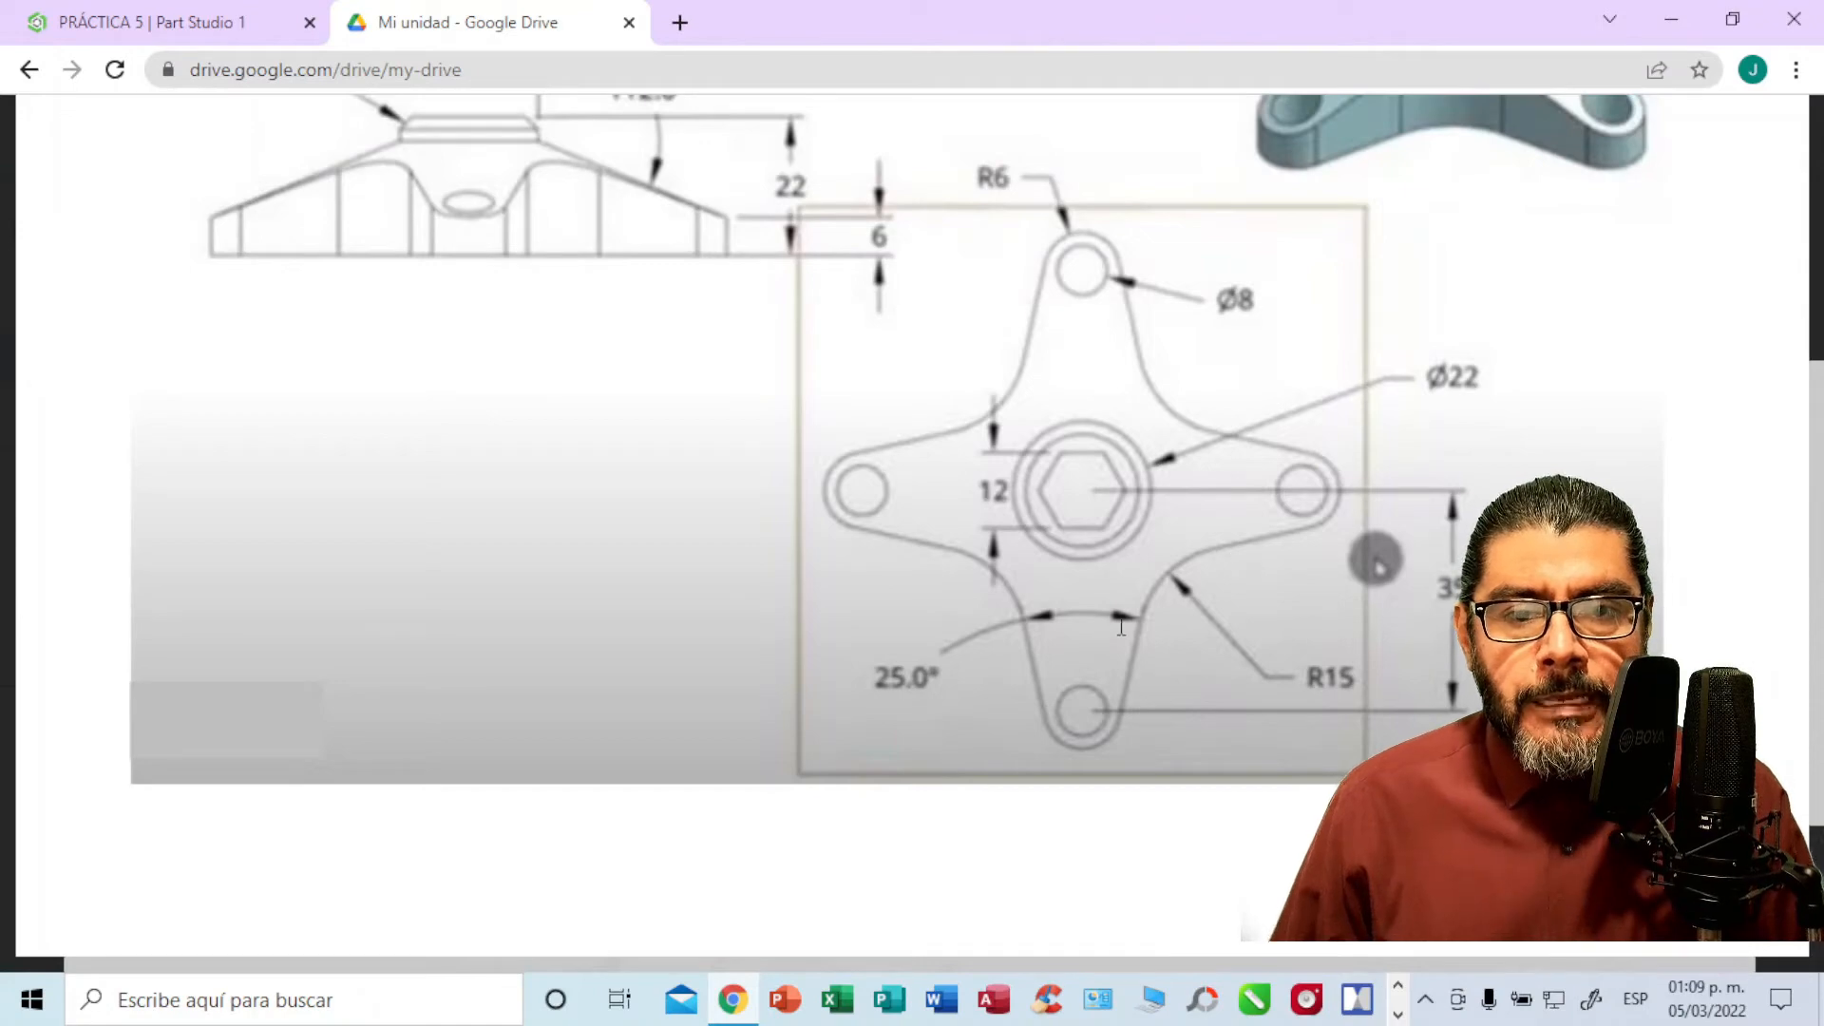
{"action": "left_click_drag", "start_coordinate": [1816, 486], "coordinate": [1817, 525]}
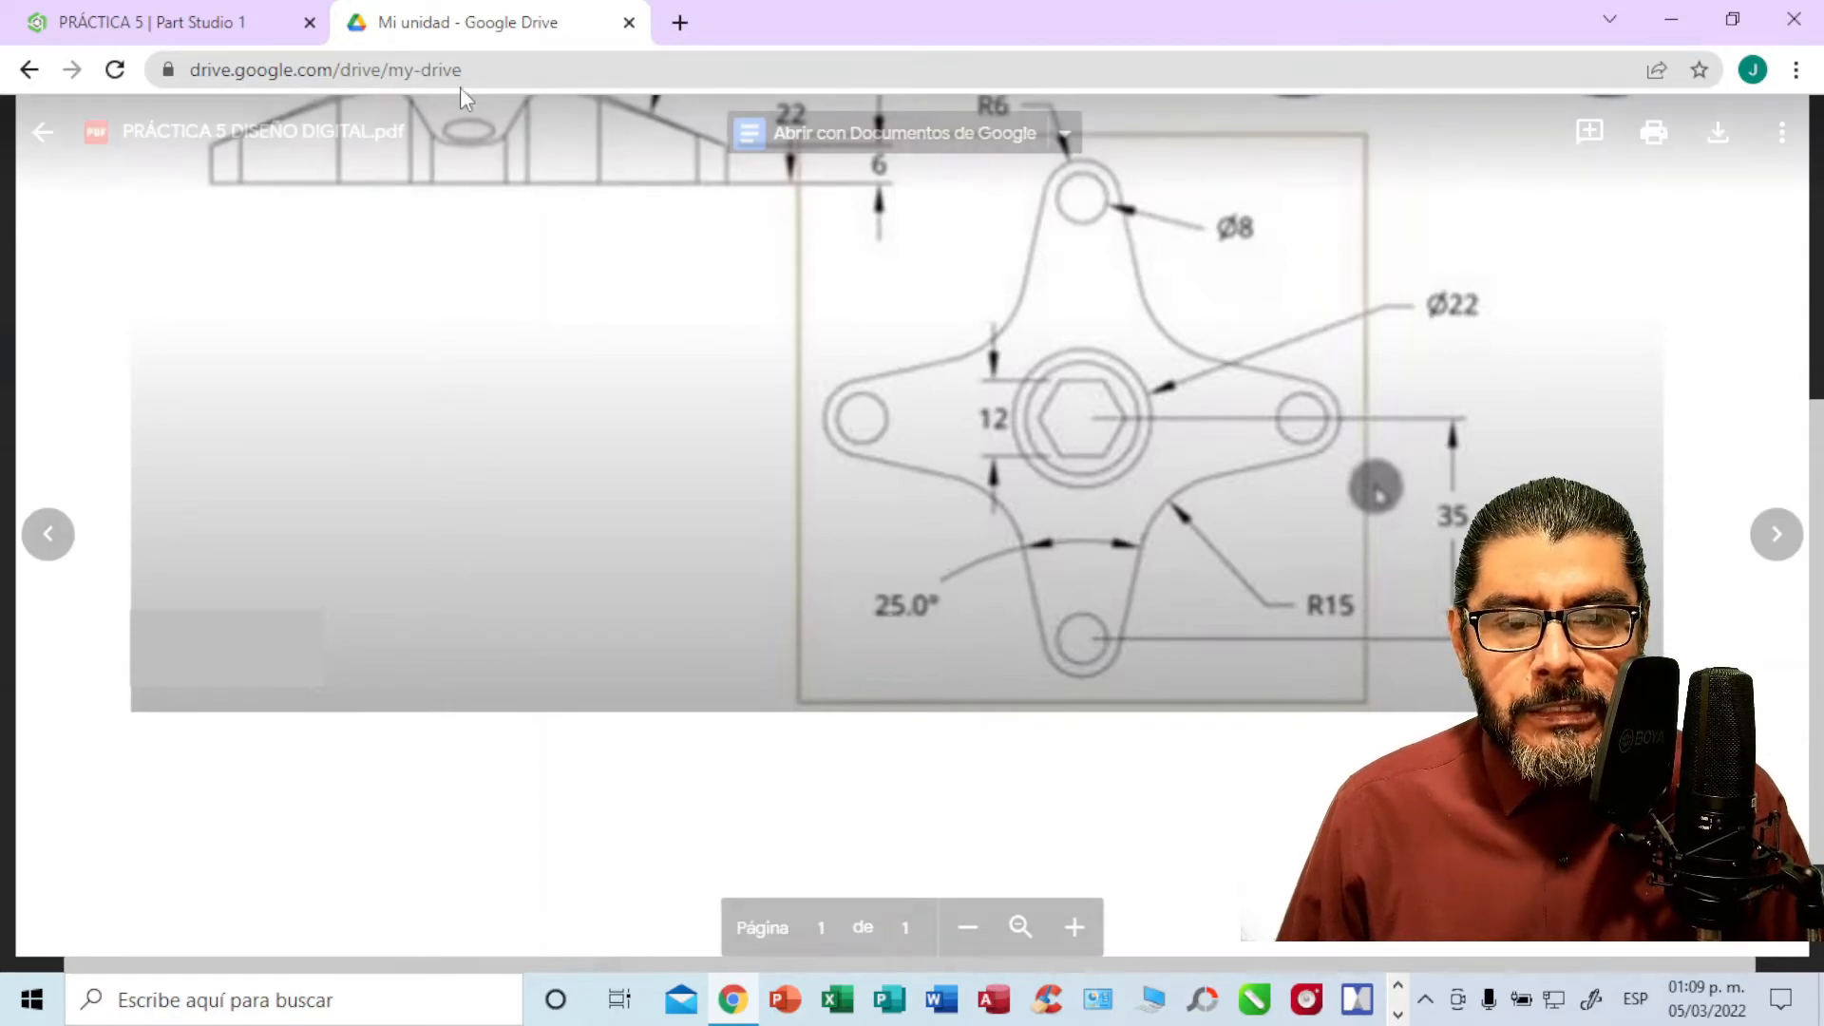
{"action": "left_click", "coordinate": [244, 36]}
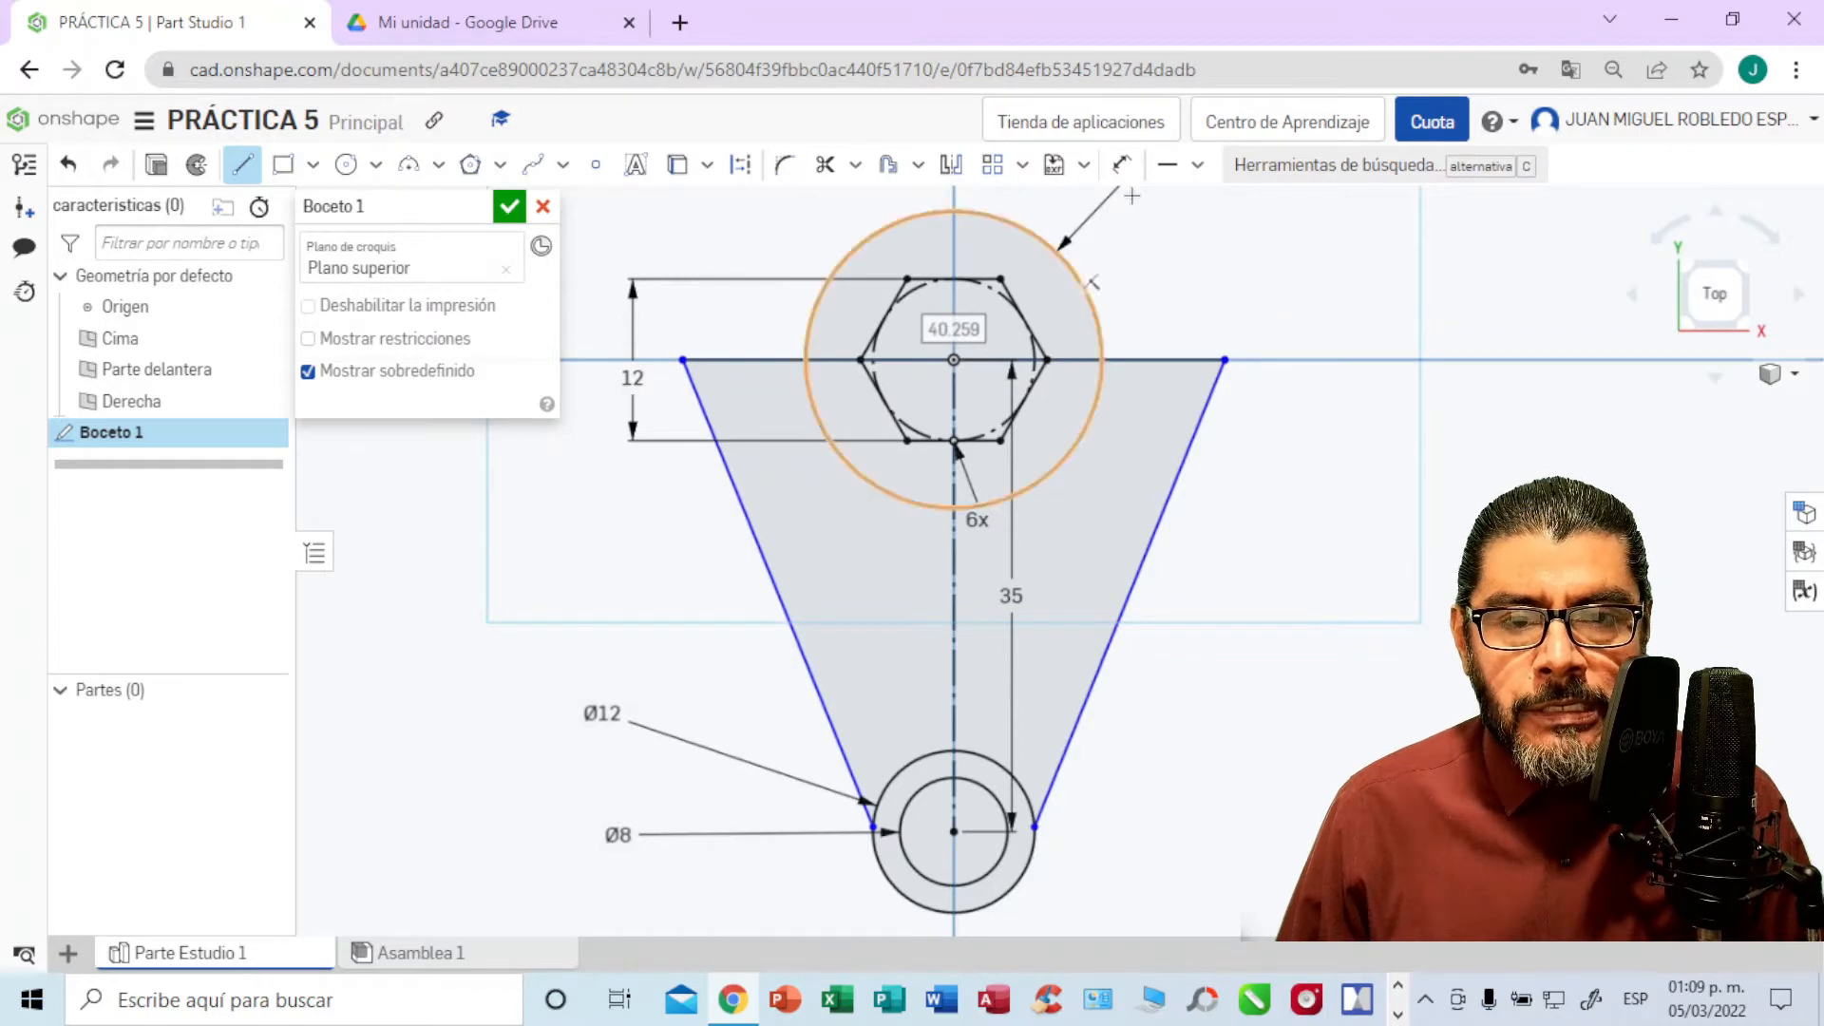
{"action": "left_click", "coordinate": [1123, 167]}
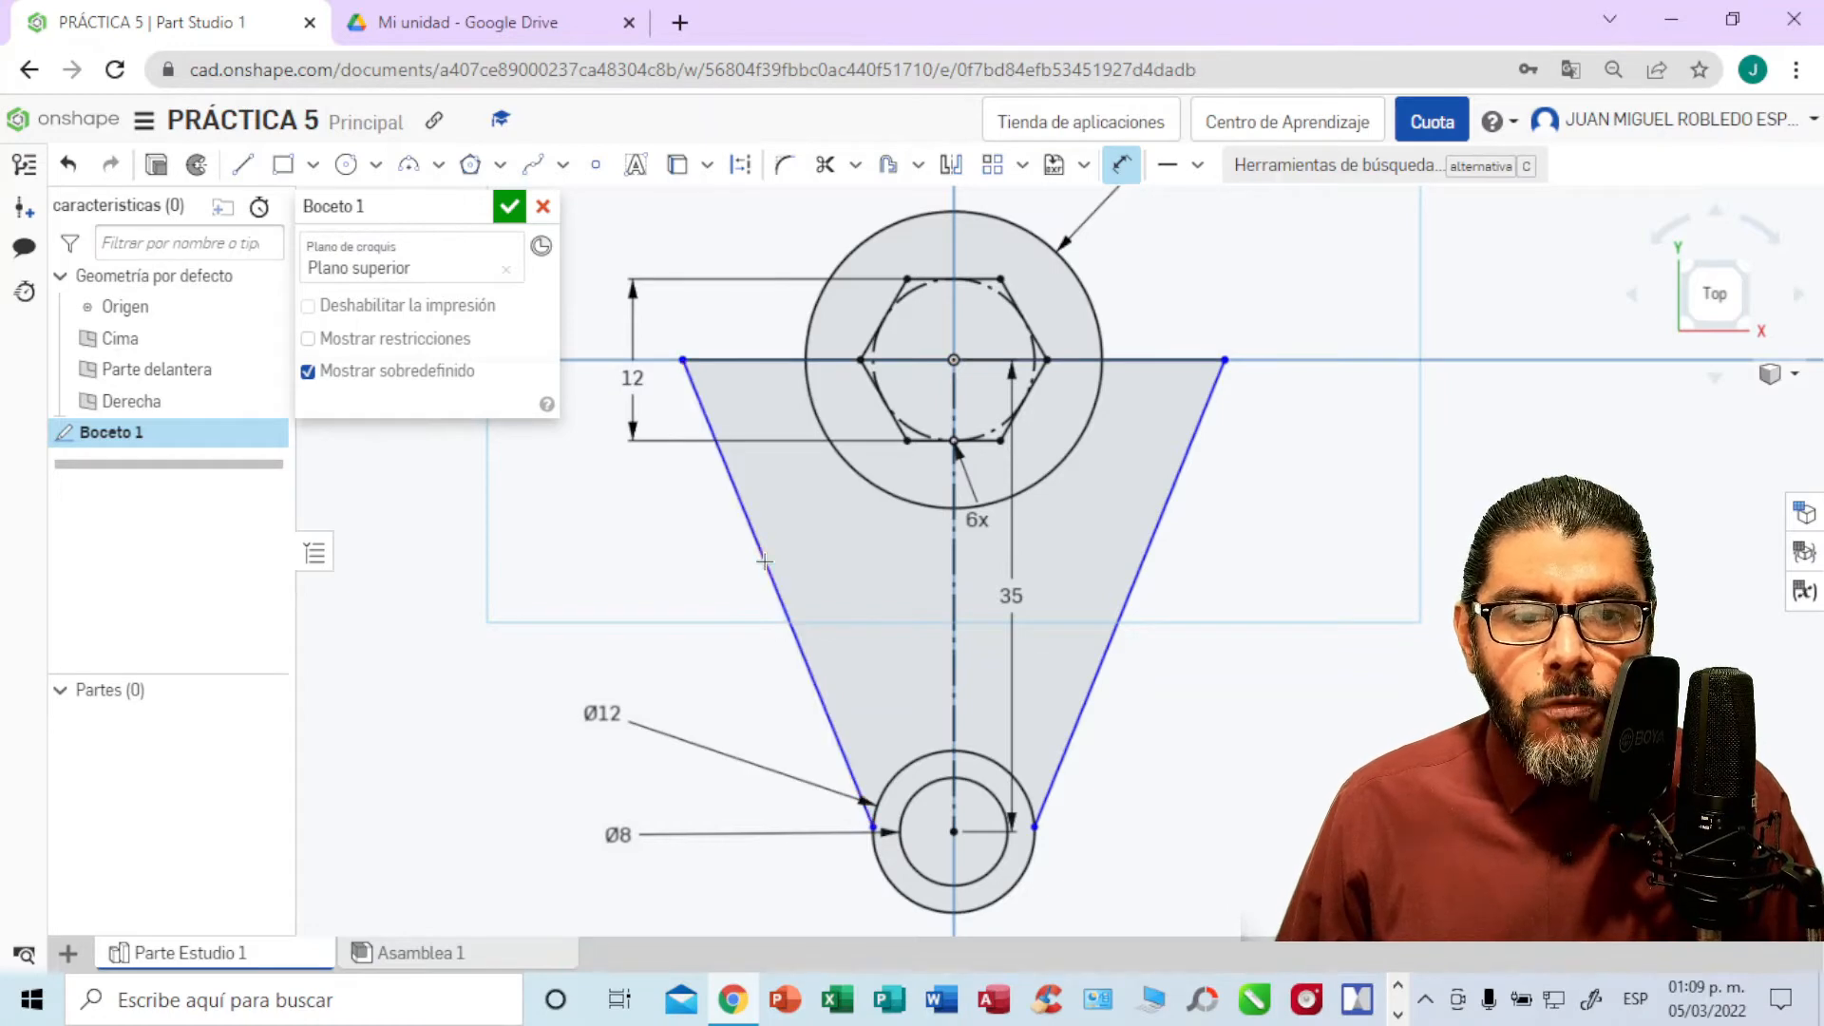
{"action": "left_click", "coordinate": [771, 561]}
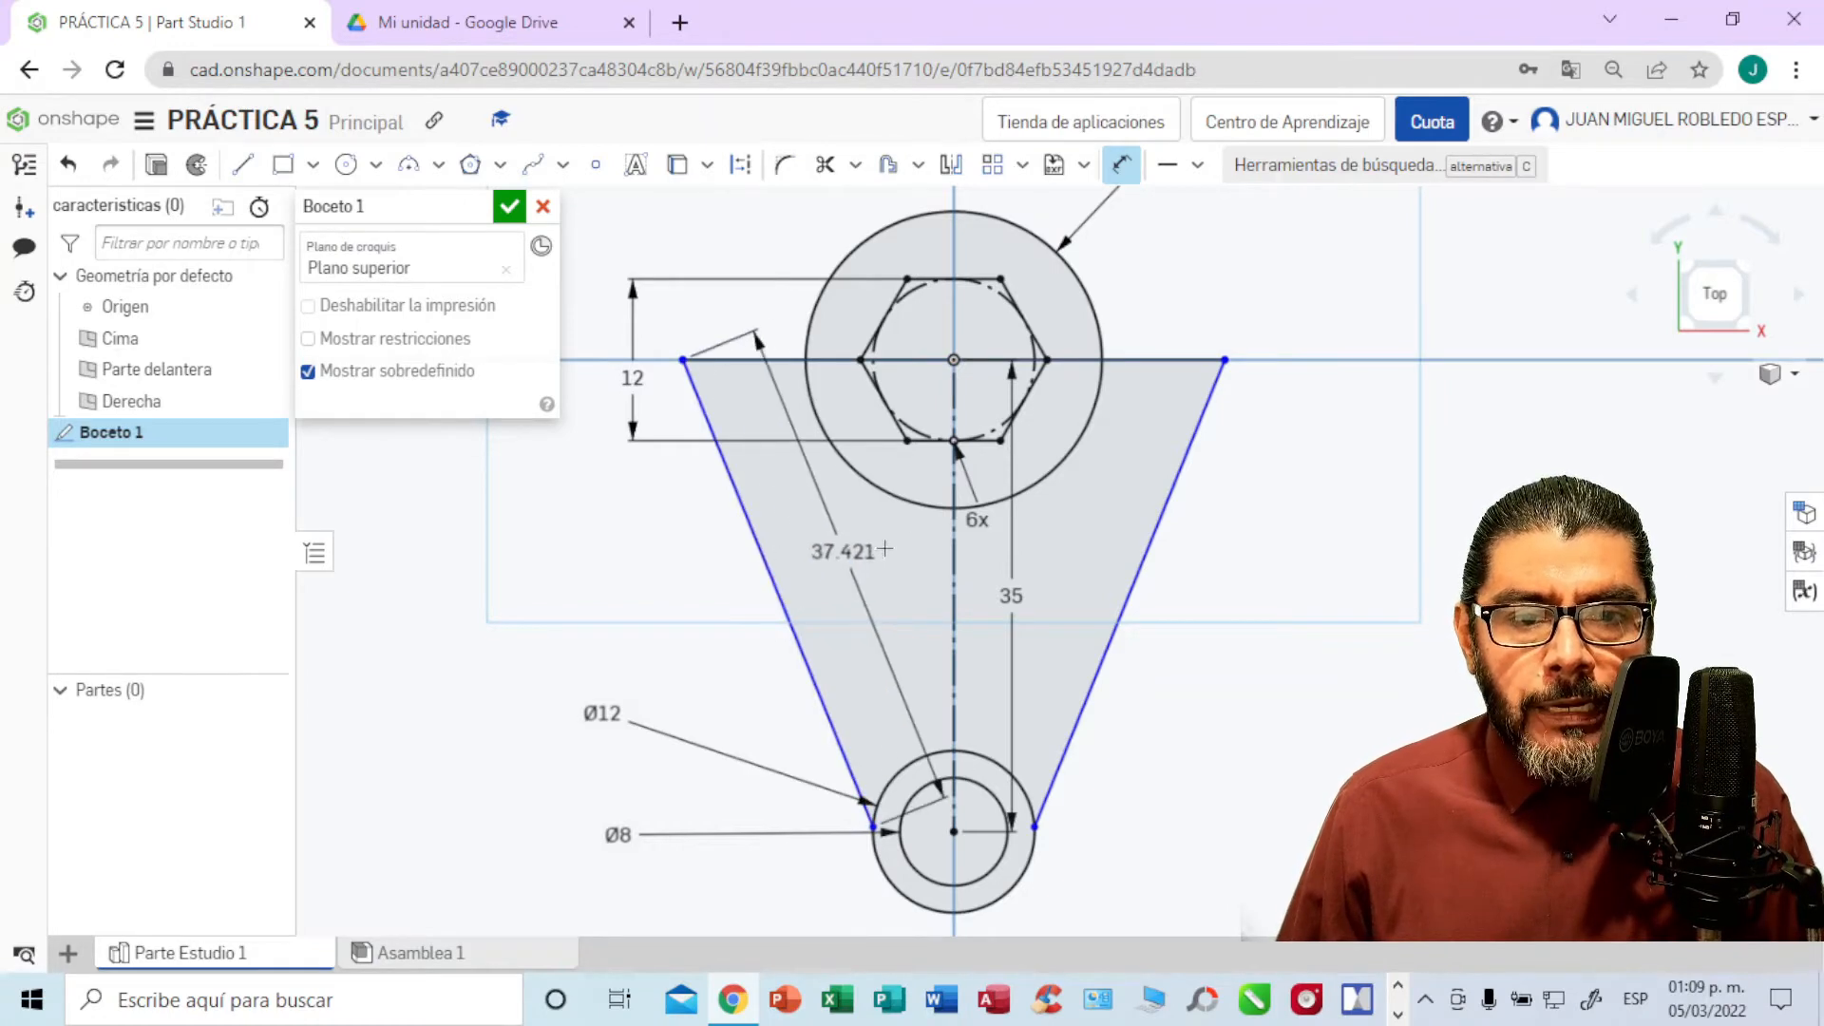
{"action": "left_click", "coordinate": [1141, 553]}
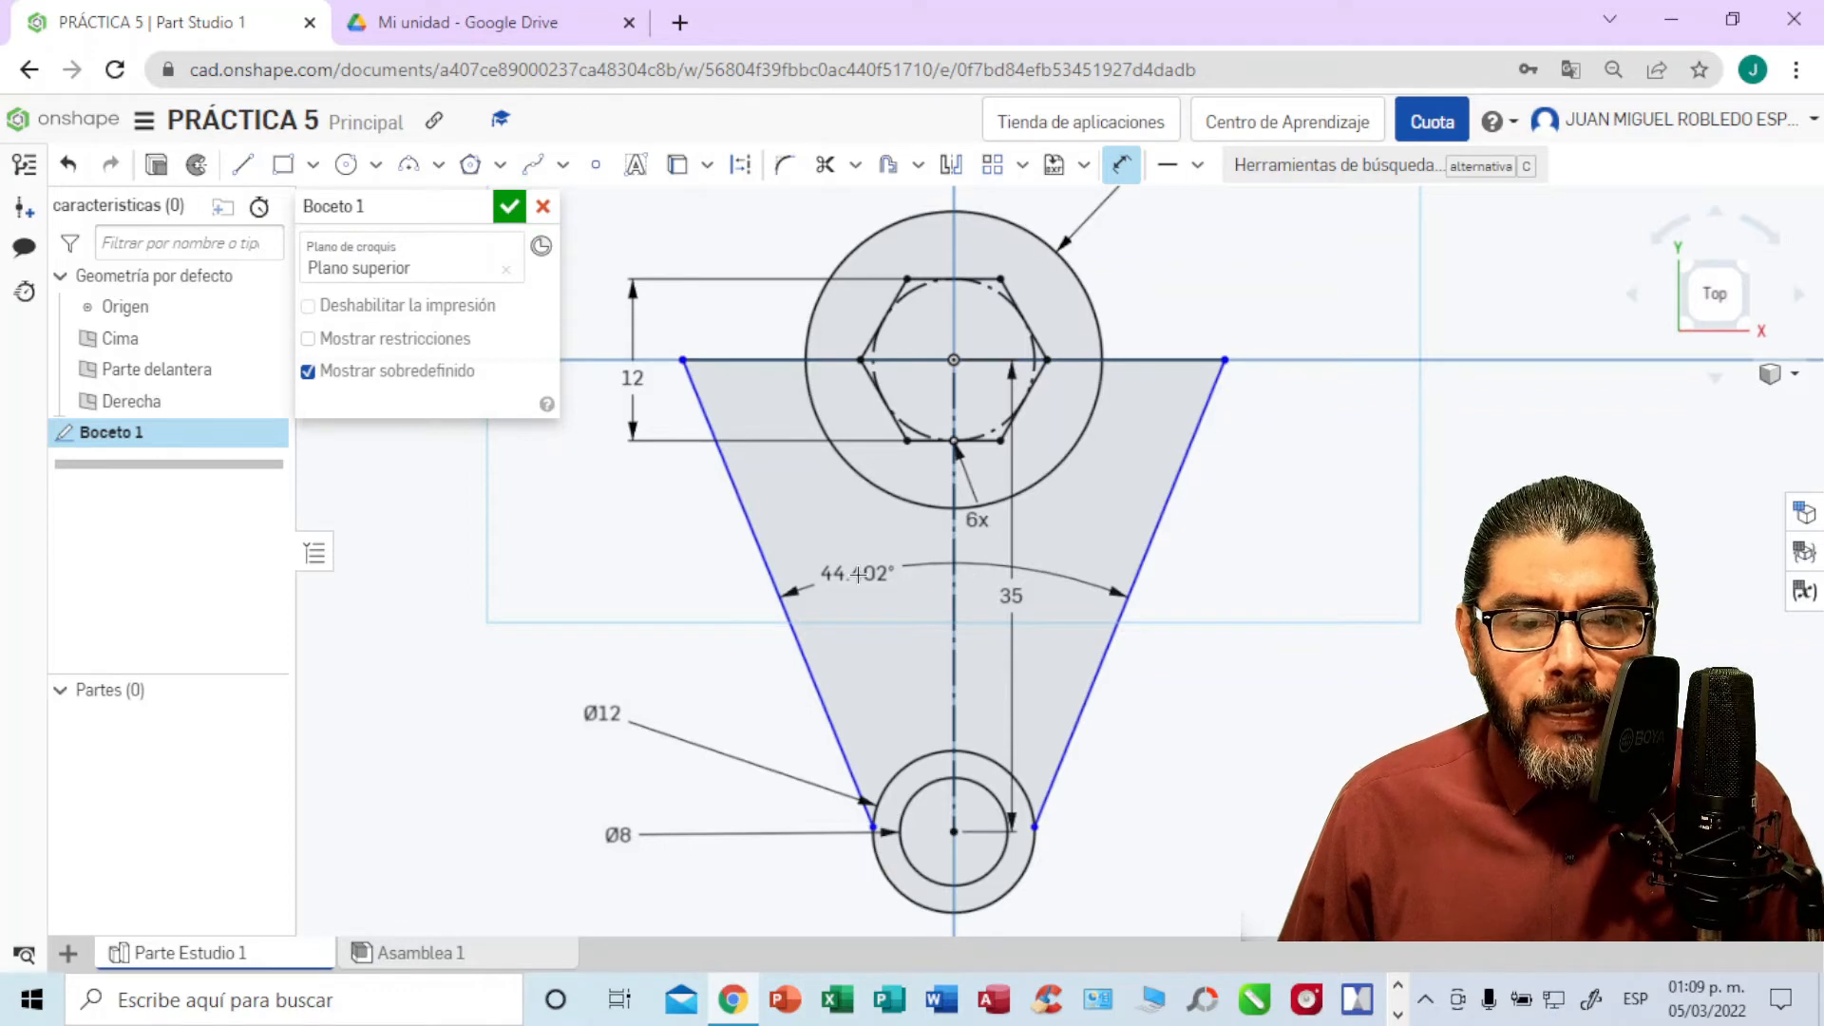
{"action": "left_click", "coordinate": [857, 573]}
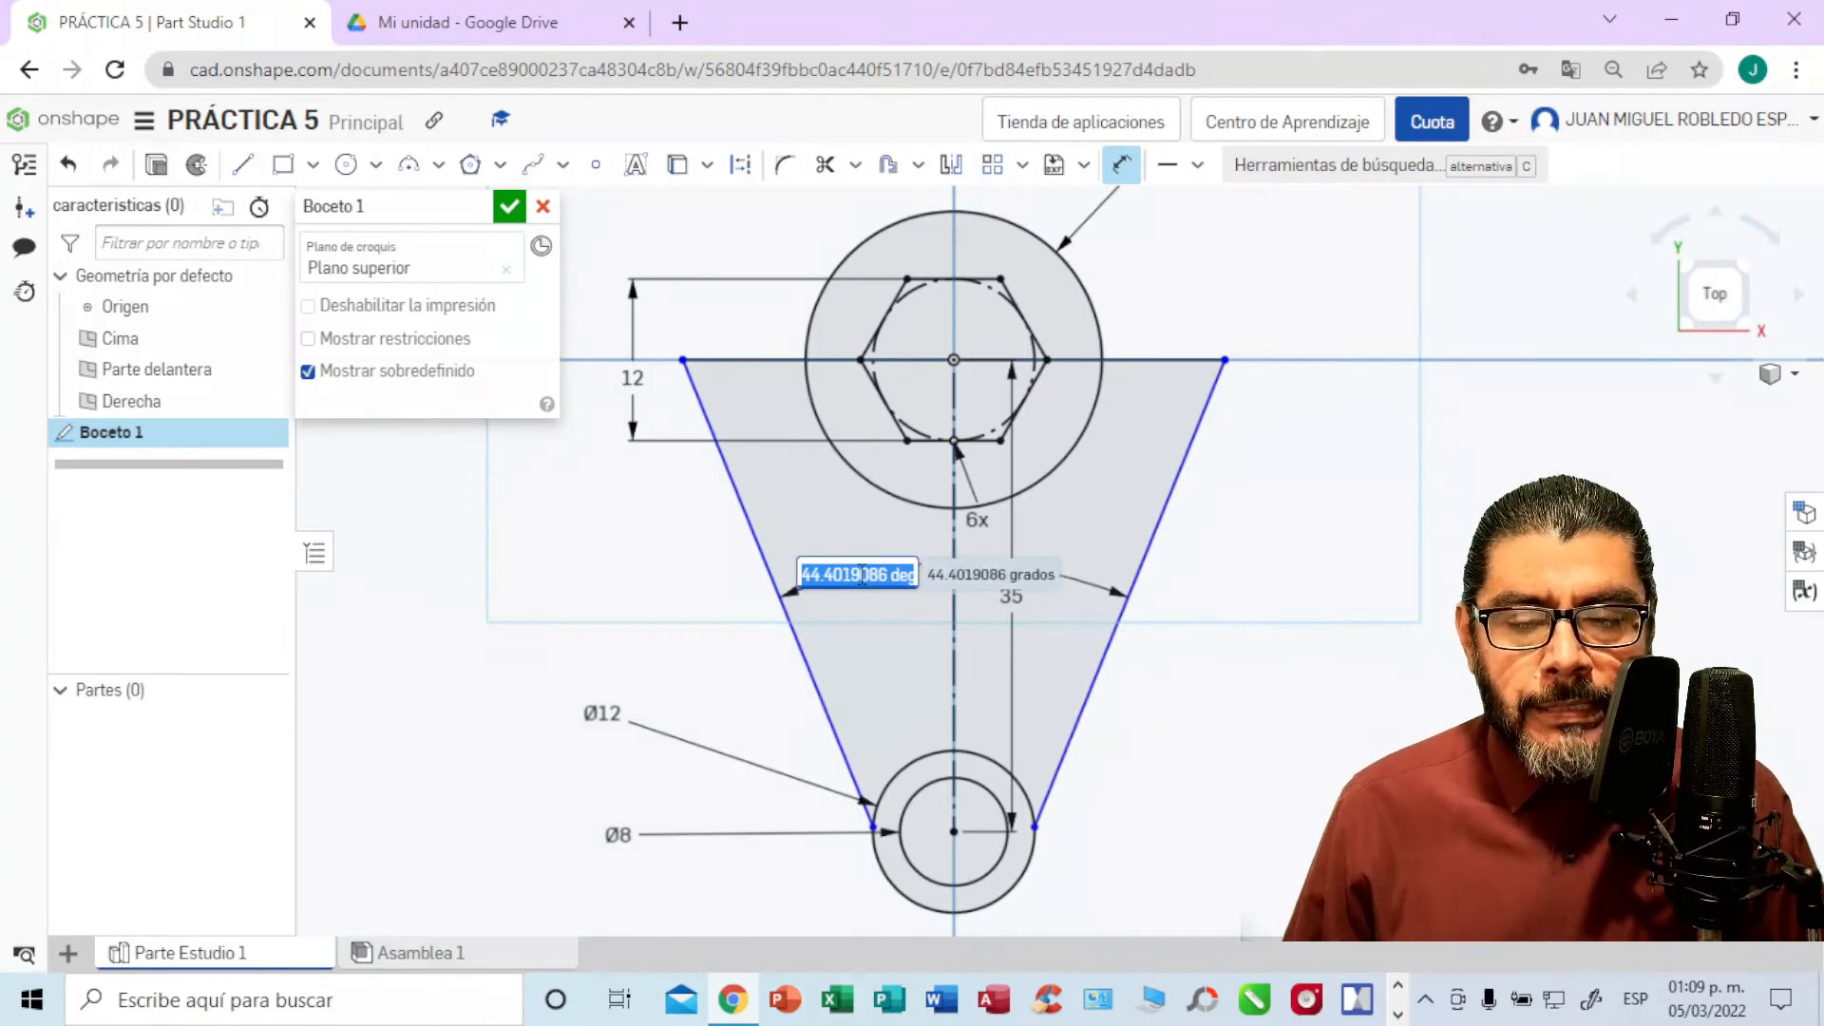
{"action": "key", "text": "BackSpace"}
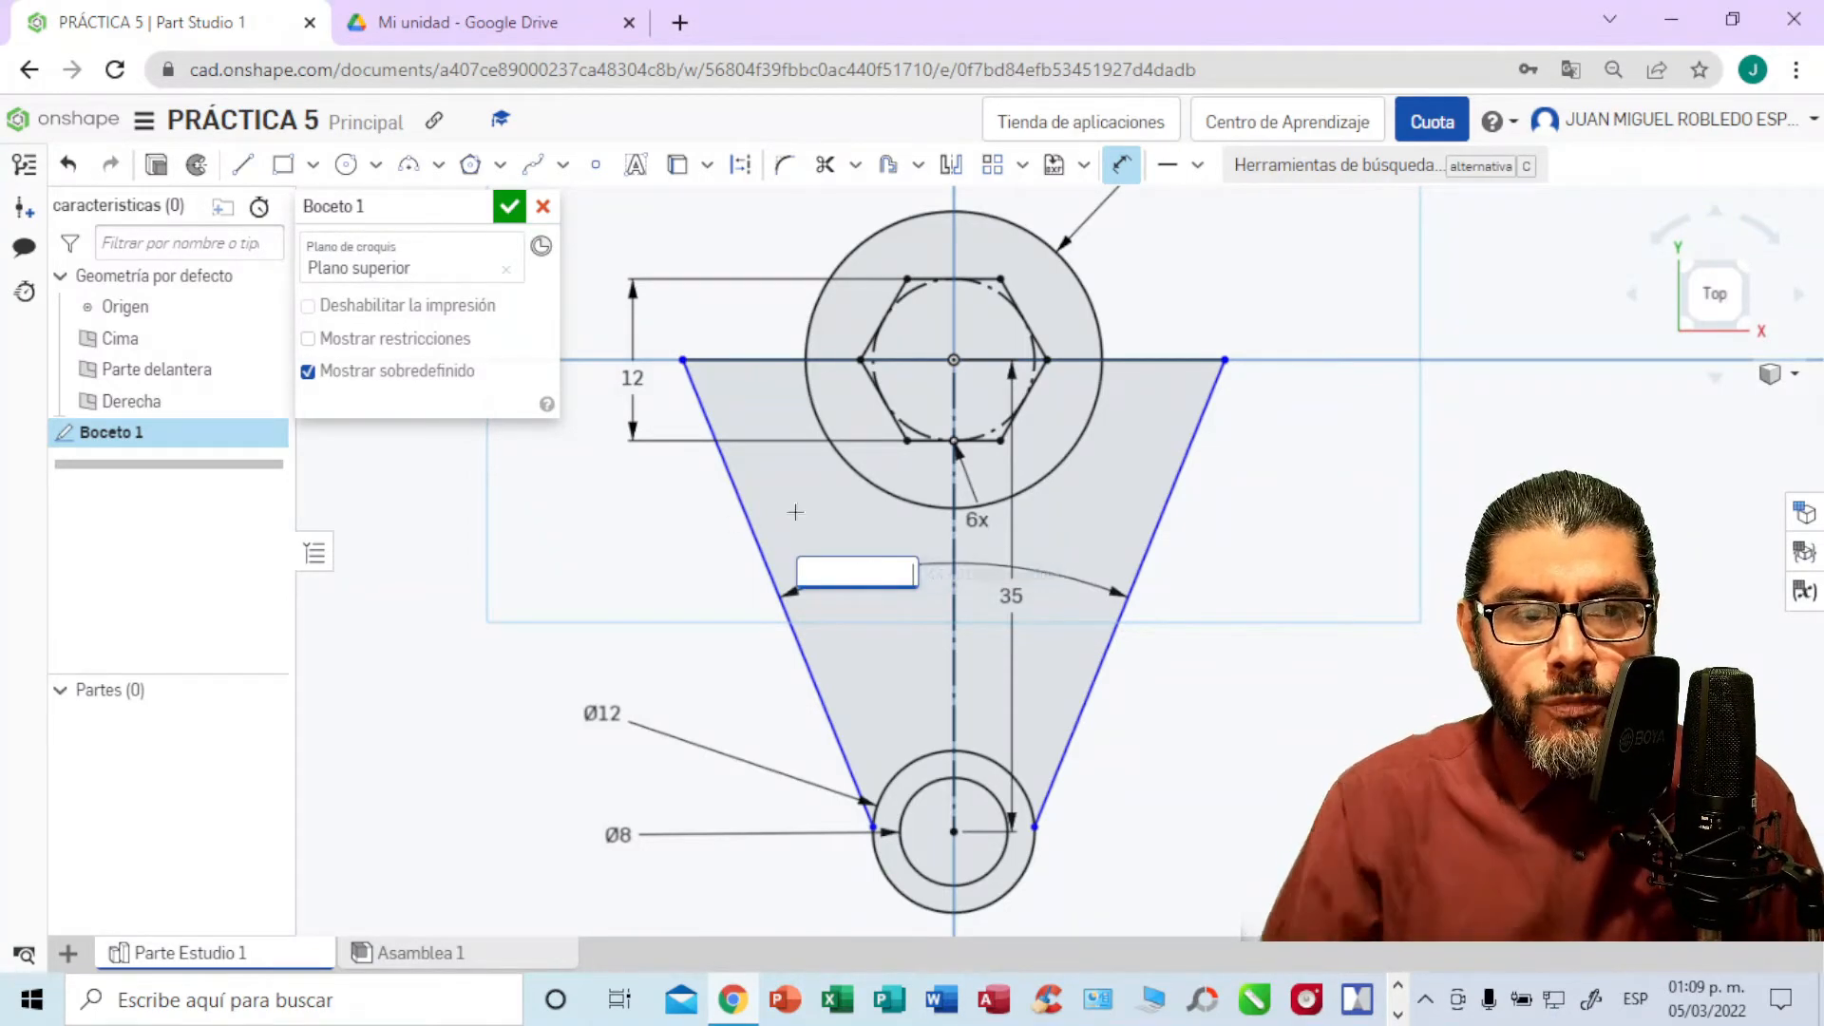
{"action": "left_click", "coordinate": [480, 26]}
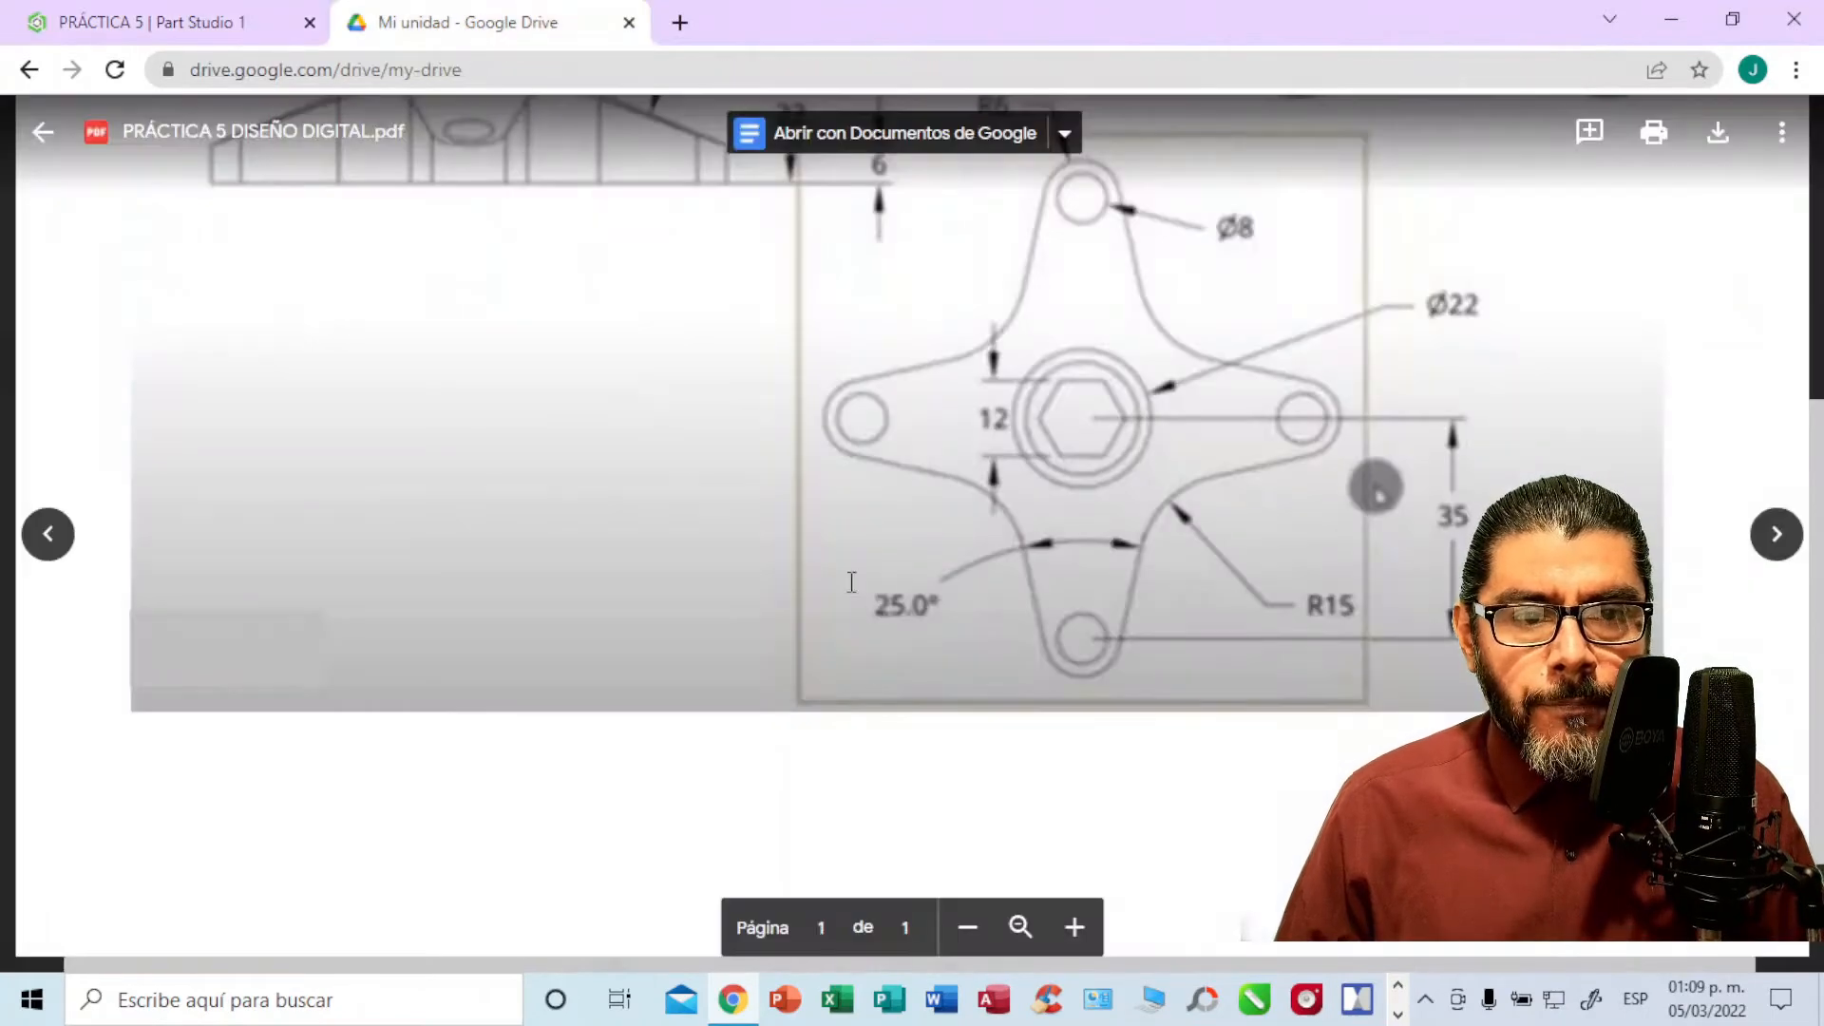
{"action": "left_click", "coordinate": [204, 29]}
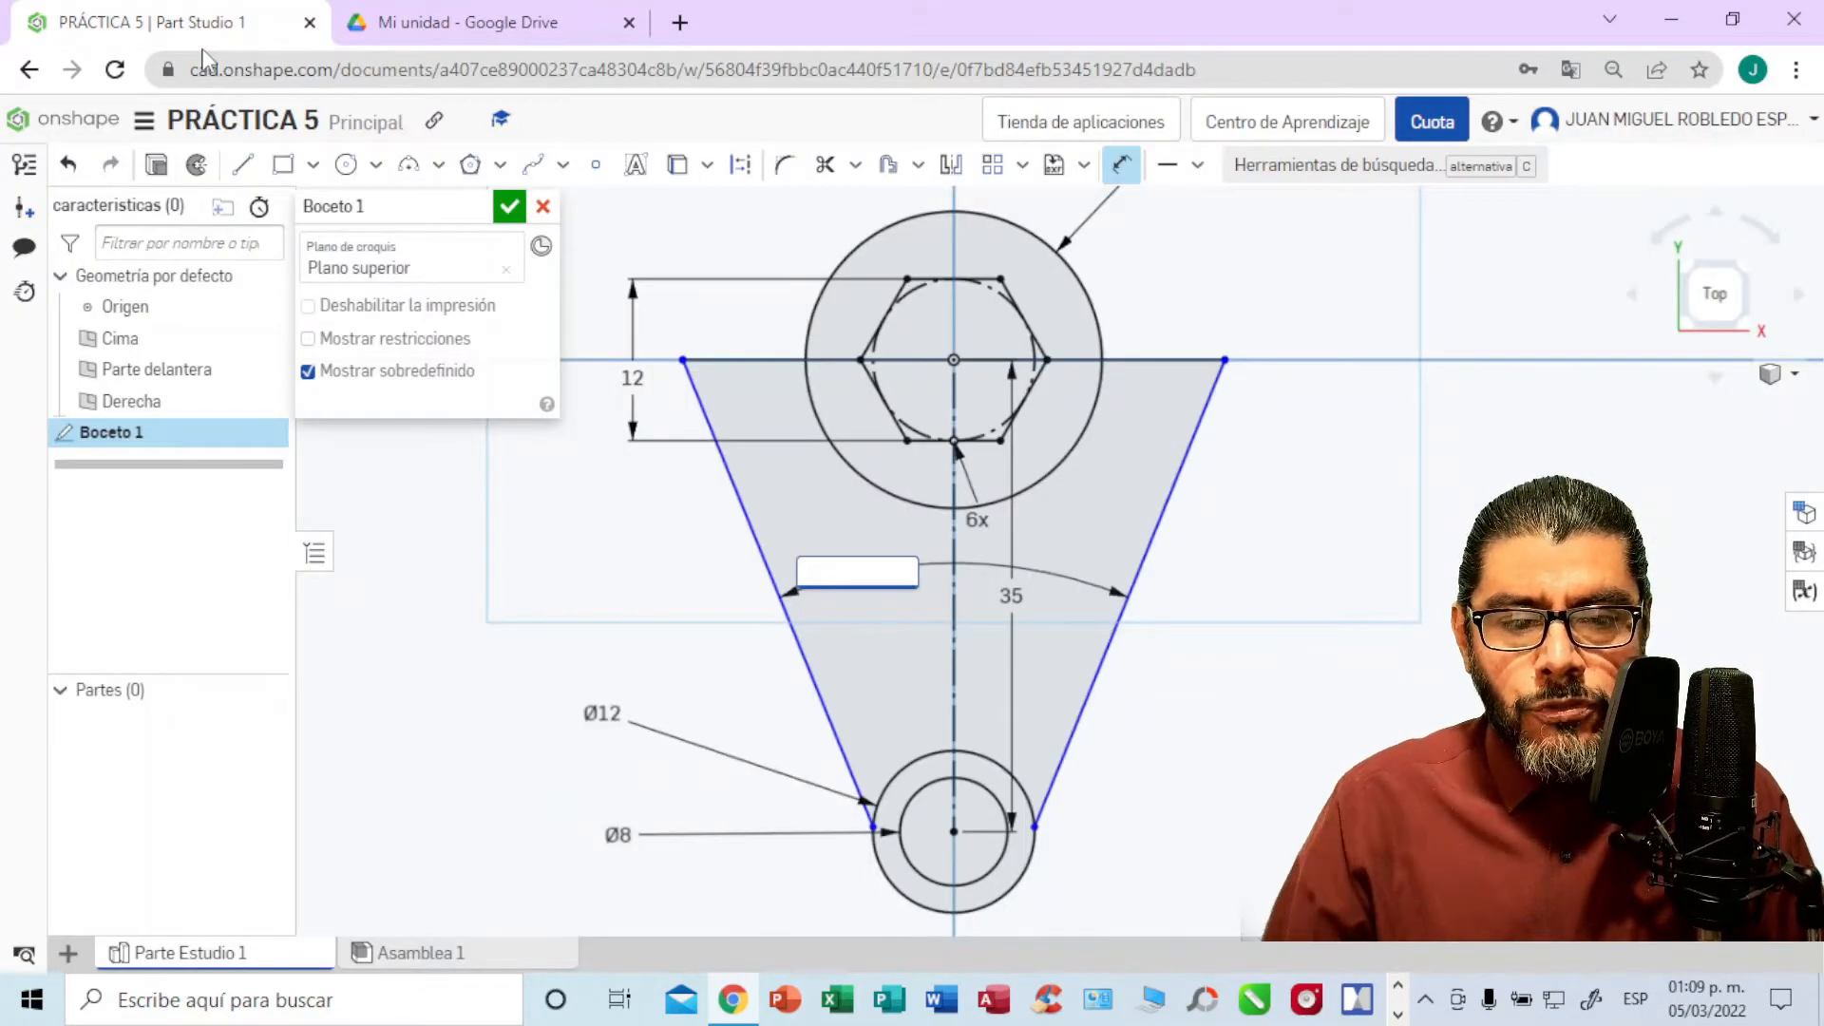
{"action": "type", "text": "25"}
{"action": "key", "text": "Return"}
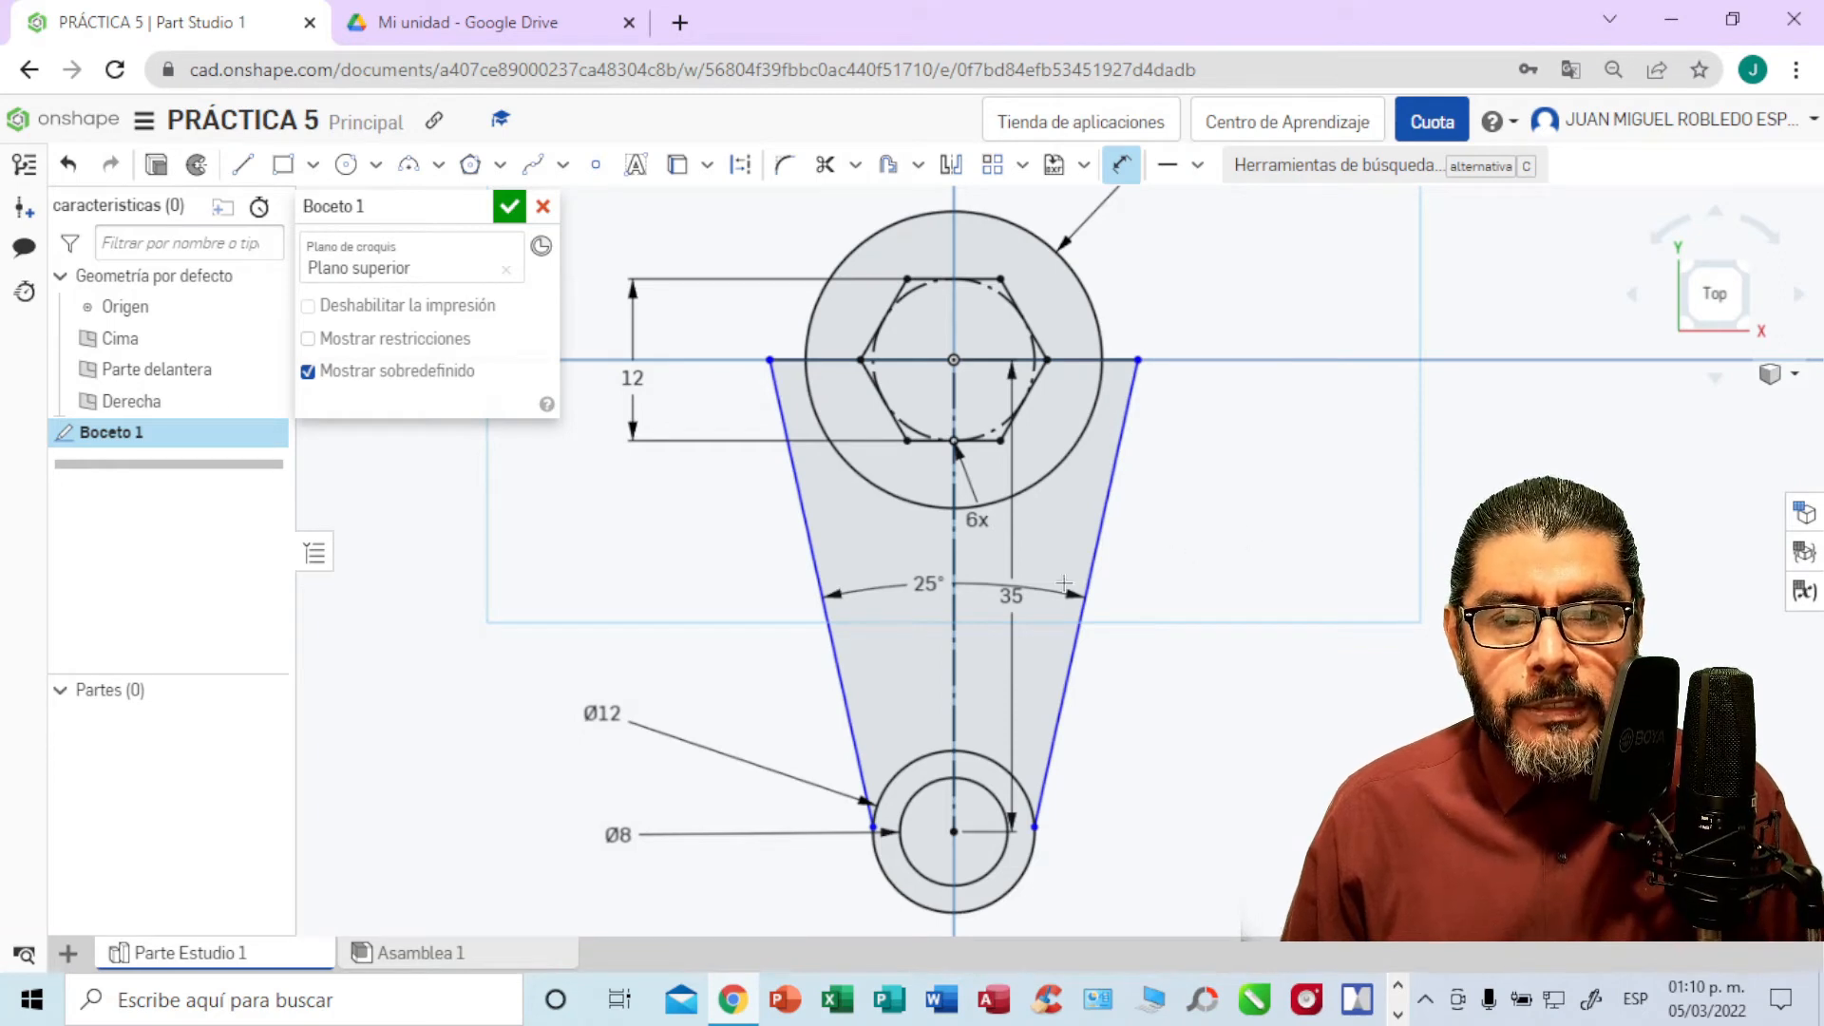
Step: Look over the dimensioned arm profile and accept the finished sketch on the top plane
{"action": "scroll", "coordinate": [1246, 587], "scroll_direction": "down", "scroll_amount": 2}
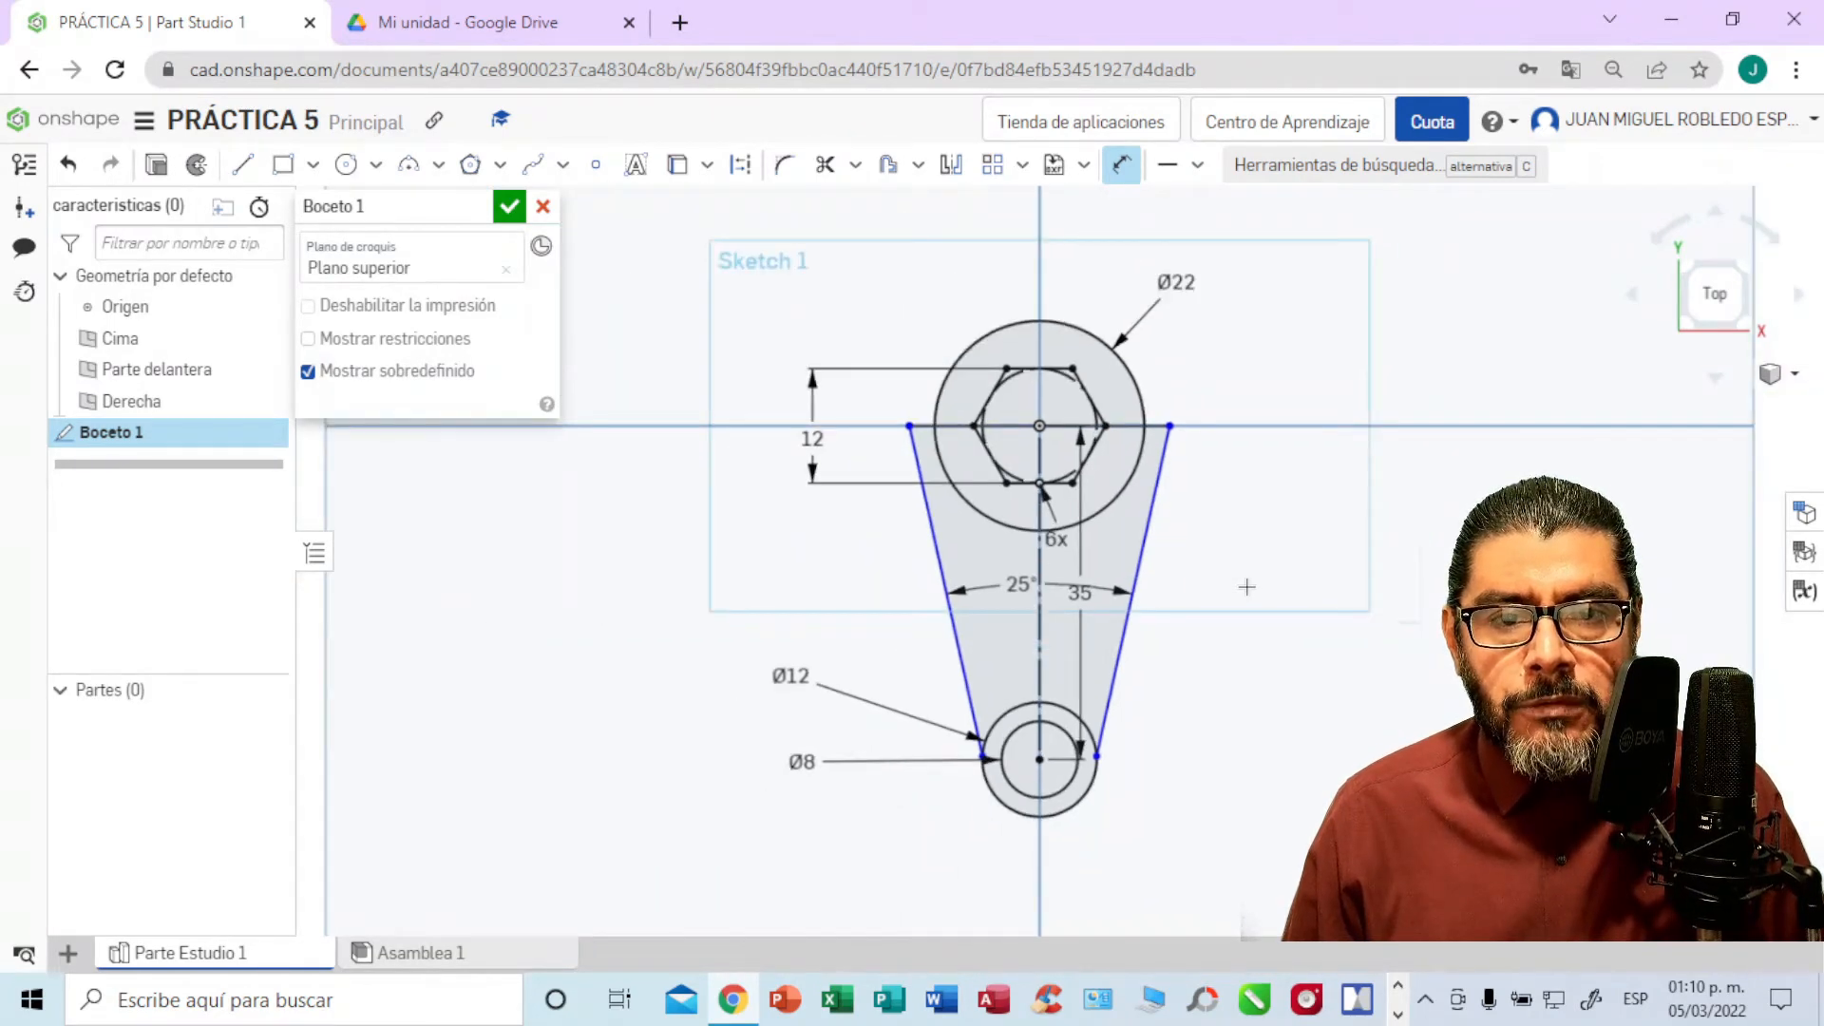
{"action": "scroll", "coordinate": [1246, 587], "scroll_direction": "up", "scroll_amount": 3}
{"action": "scroll", "coordinate": [1247, 587], "scroll_direction": "down", "scroll_amount": 2}
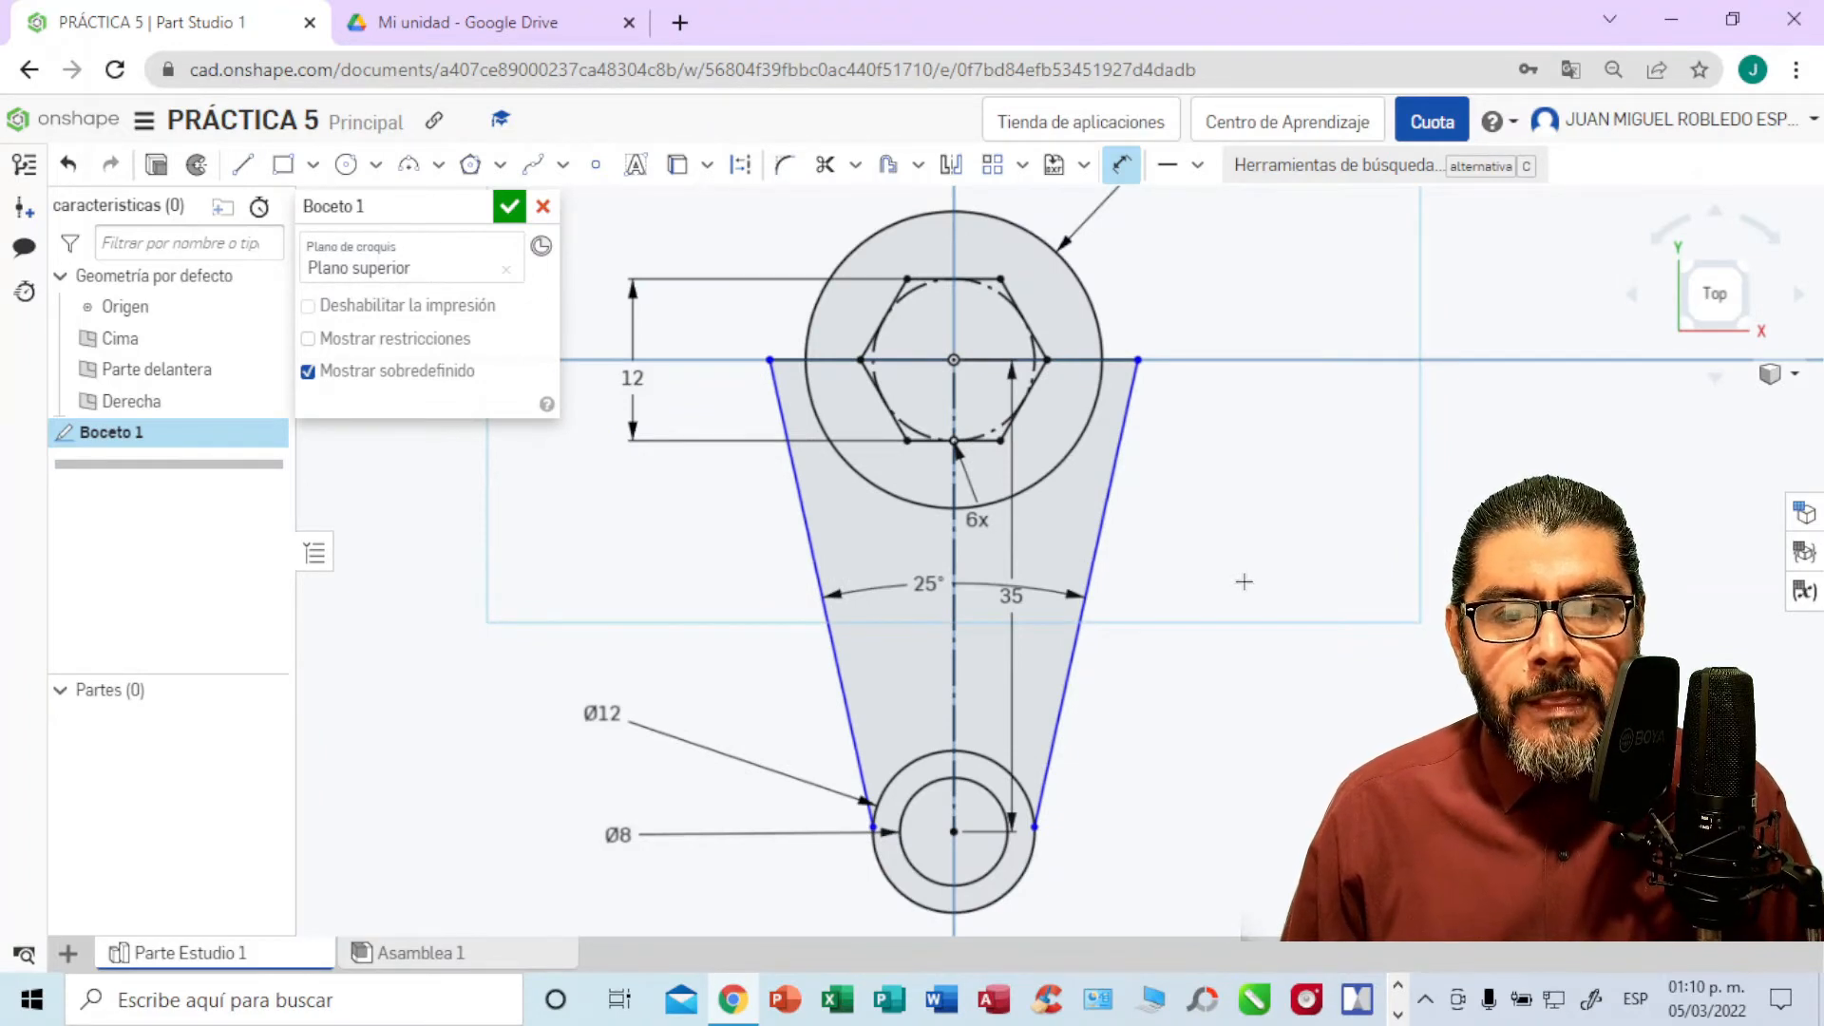
{"action": "scroll", "coordinate": [1357, 567], "scroll_direction": "up", "scroll_amount": 1}
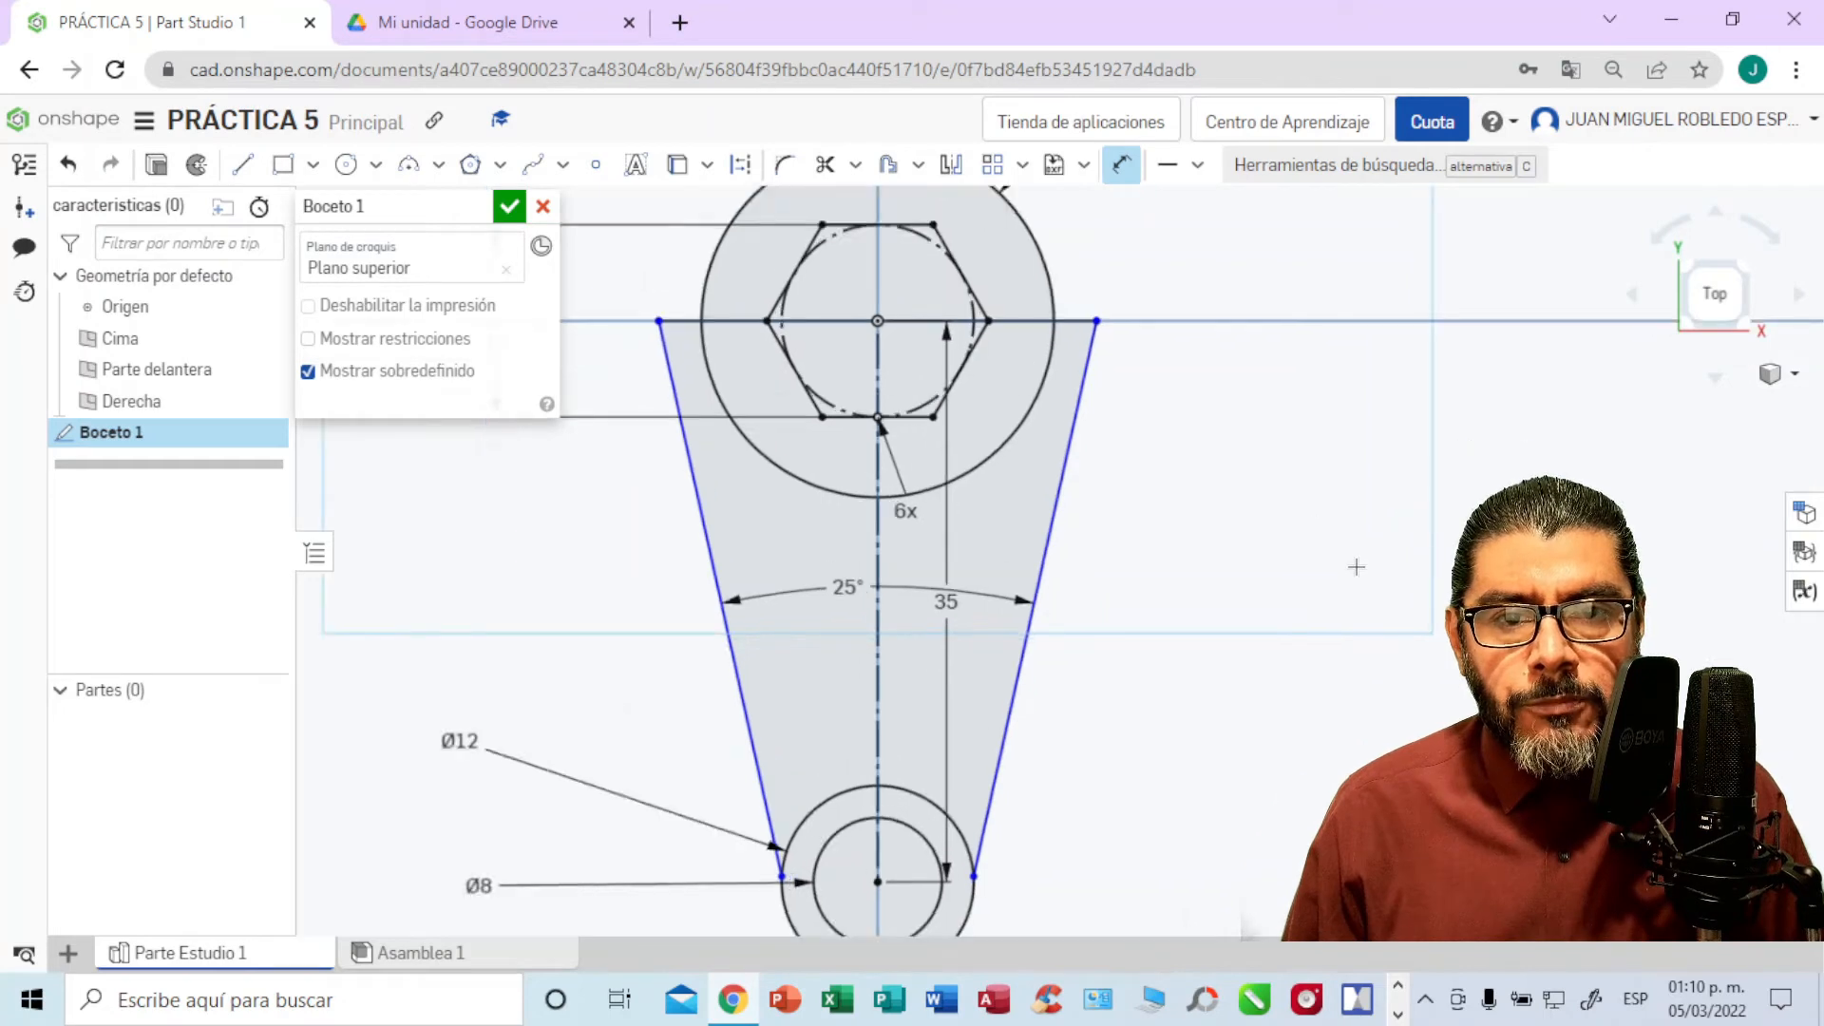
{"action": "scroll", "coordinate": [1356, 567], "scroll_direction": "down", "scroll_amount": 3}
{"action": "middle_click_drag", "start_coordinate": [1357, 568], "coordinate": [1241, 562]}
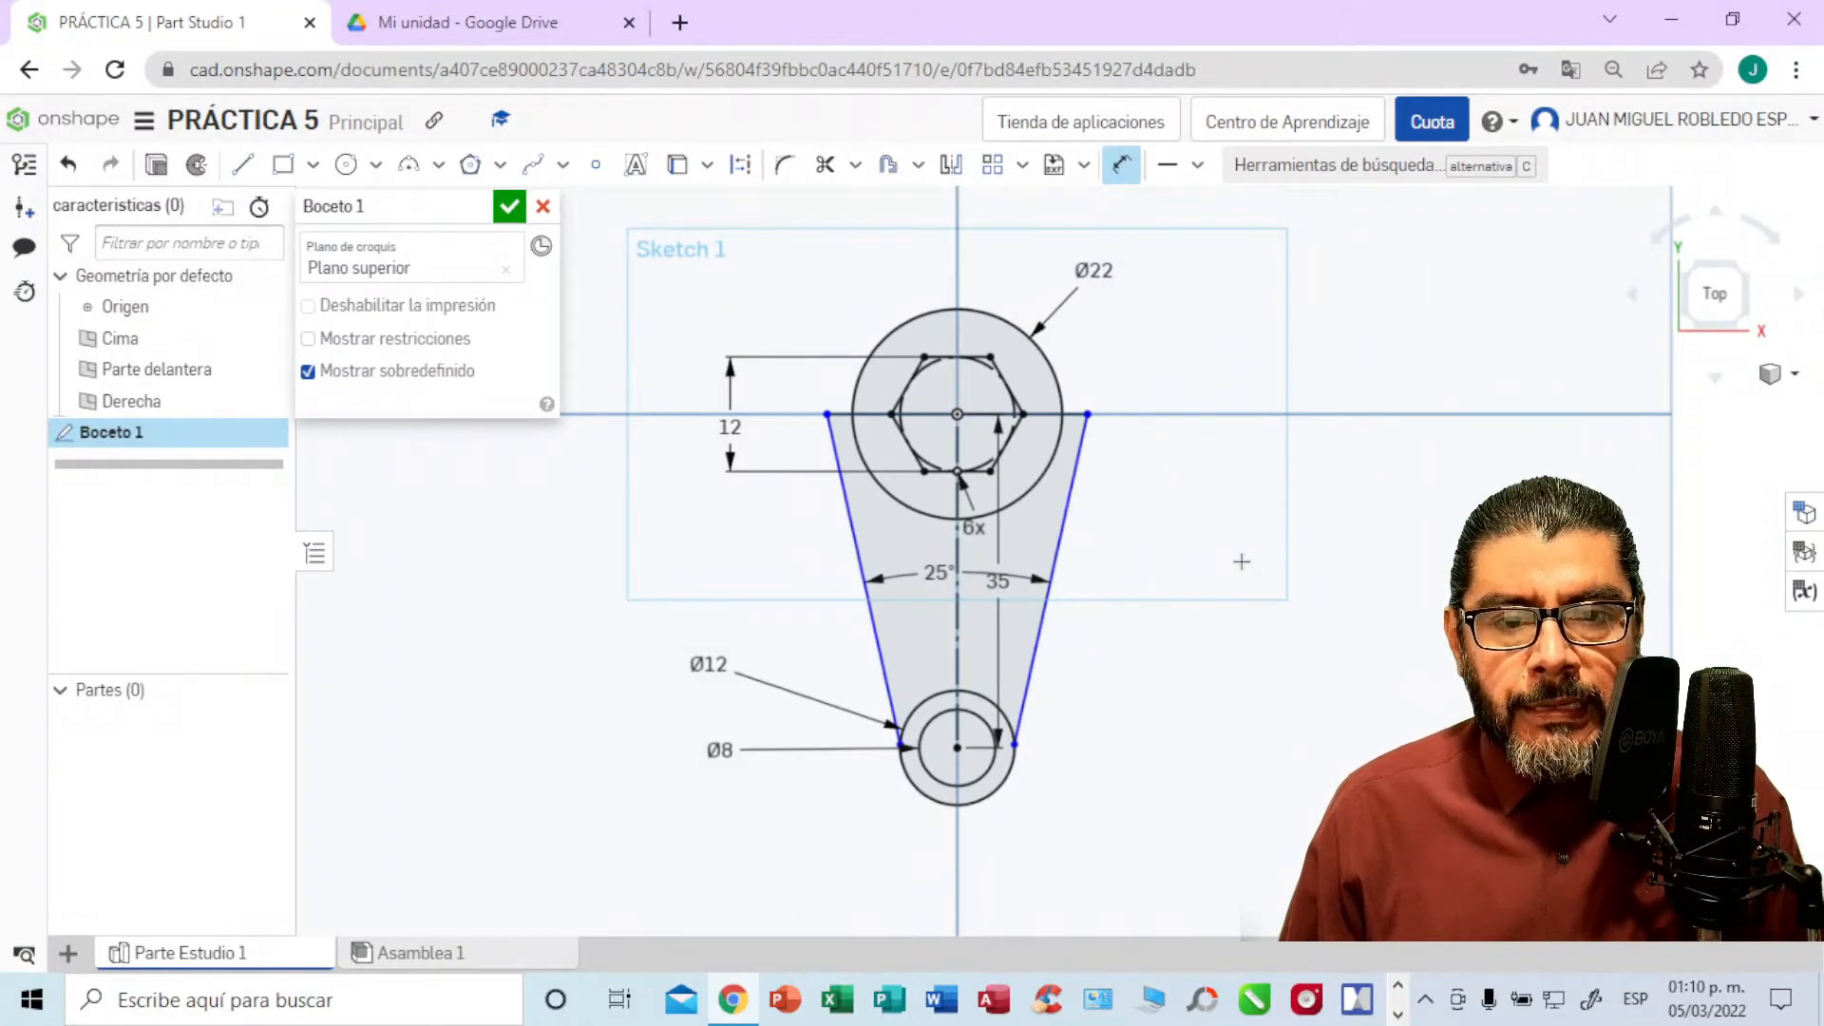
{"action": "scroll", "coordinate": [1241, 562], "scroll_direction": "up", "scroll_amount": 3}
{"action": "scroll", "coordinate": [1242, 562], "scroll_direction": "down", "scroll_amount": 3}
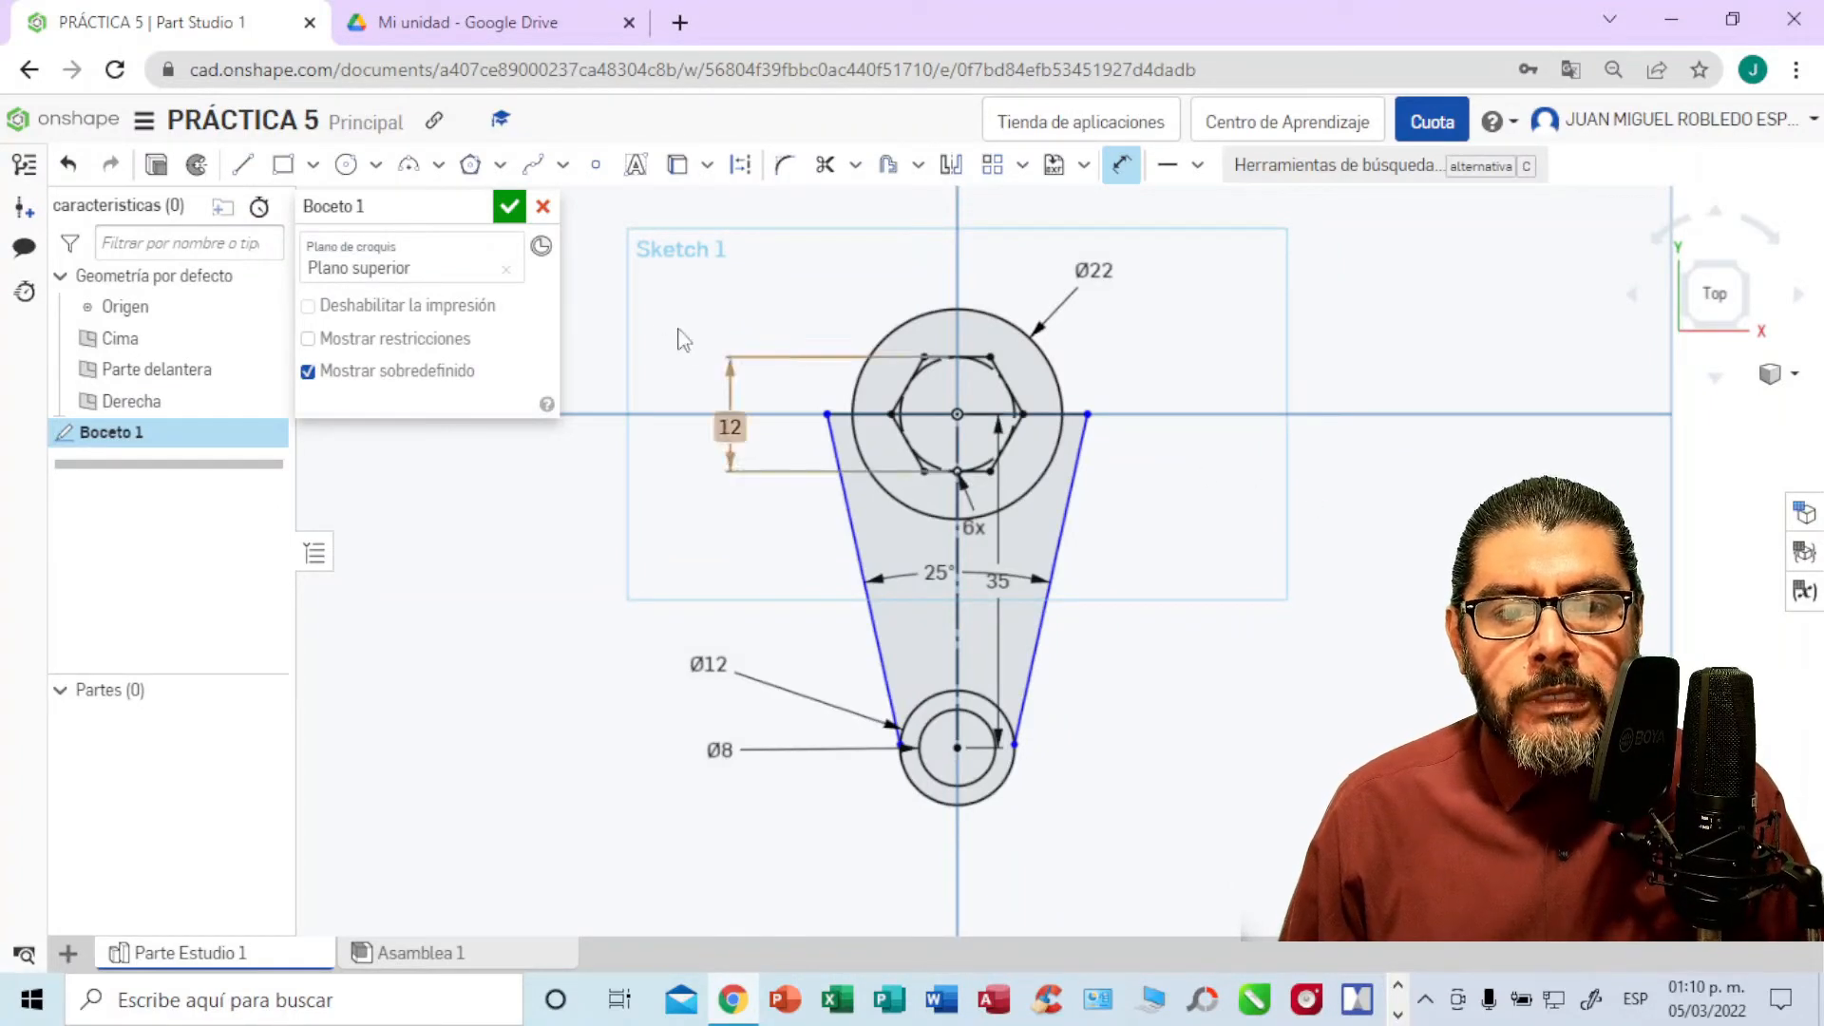
{"action": "left_click", "coordinate": [509, 206]}
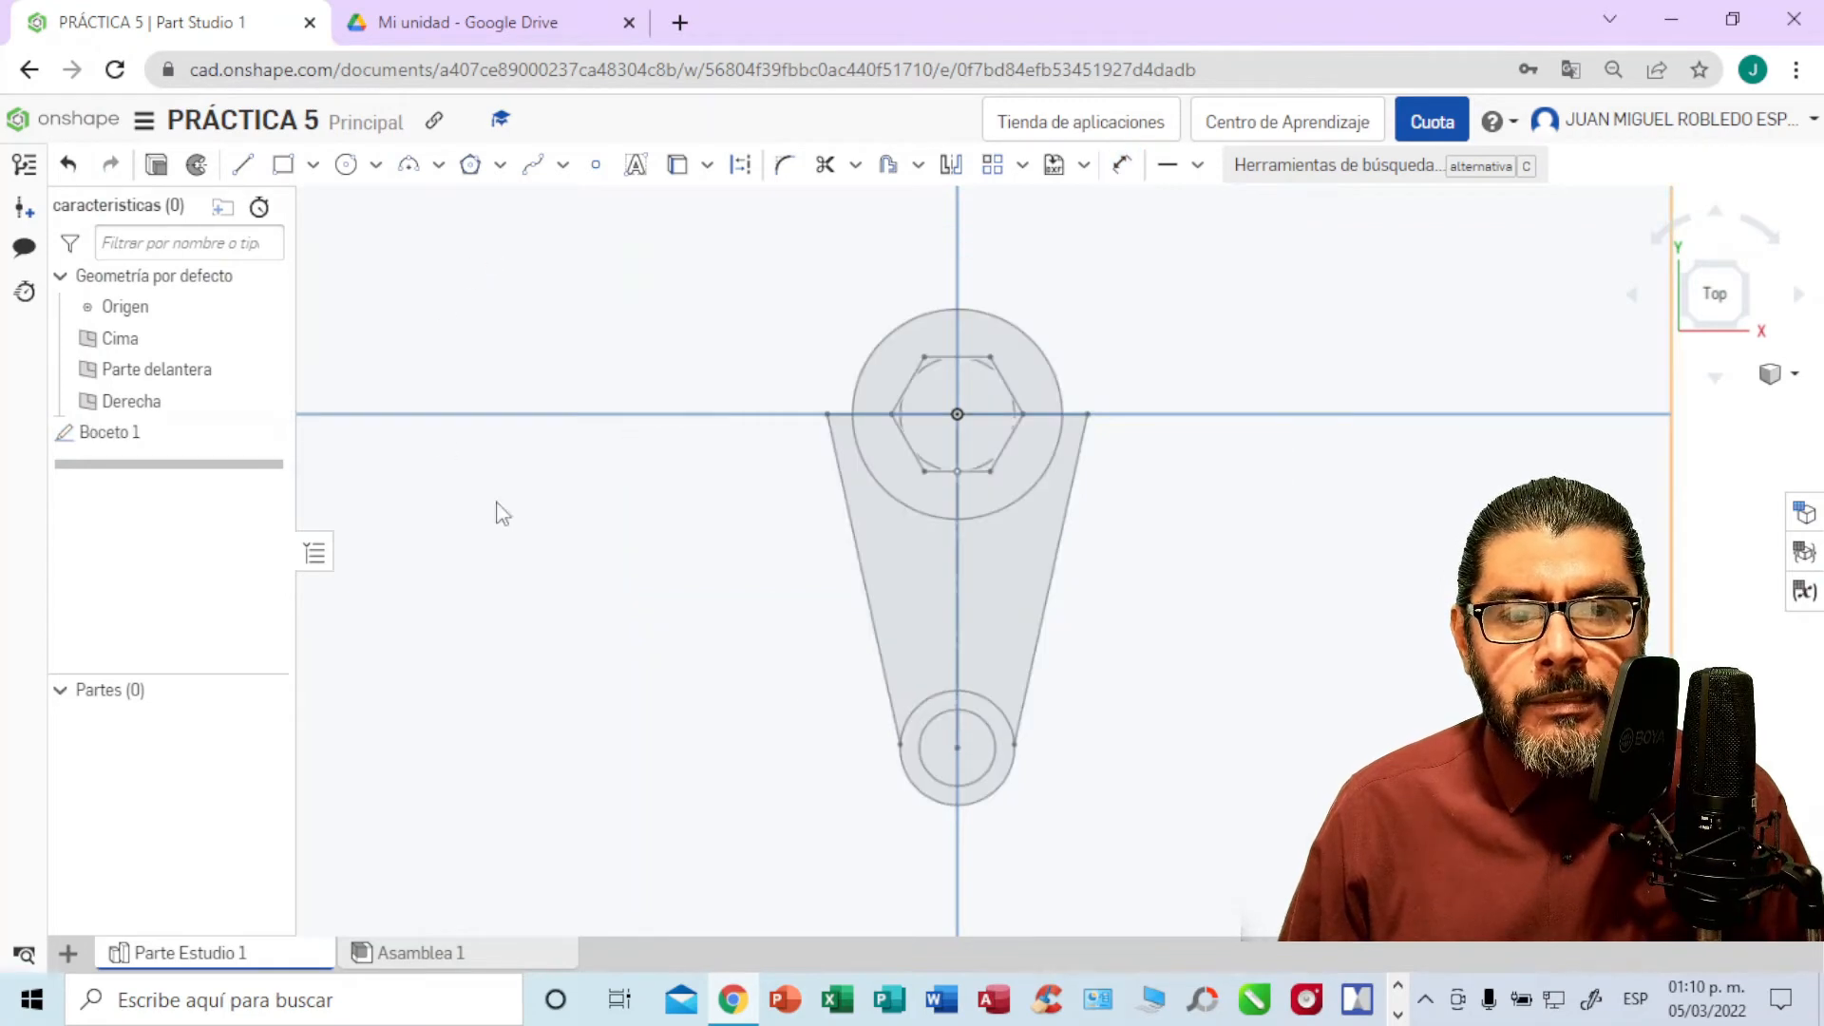
Step: Examine the finished arm sketch and the default planes from several angled 3D views
{"action": "mouse_move", "coordinate": [1295, 567]}
{"action": "right_mouse_down"}
{"action": "mouse_move", "coordinate": [1262, 533]}
{"action": "mouse_move", "coordinate": [1210, 529]}
{"action": "mouse_move", "coordinate": [1136, 568]}
{"action": "mouse_move", "coordinate": [1208, 607]}
{"action": "right_mouse_up"}
{"action": "scroll", "coordinate": [1207, 604], "scroll_direction": "down", "scroll_amount": 5}
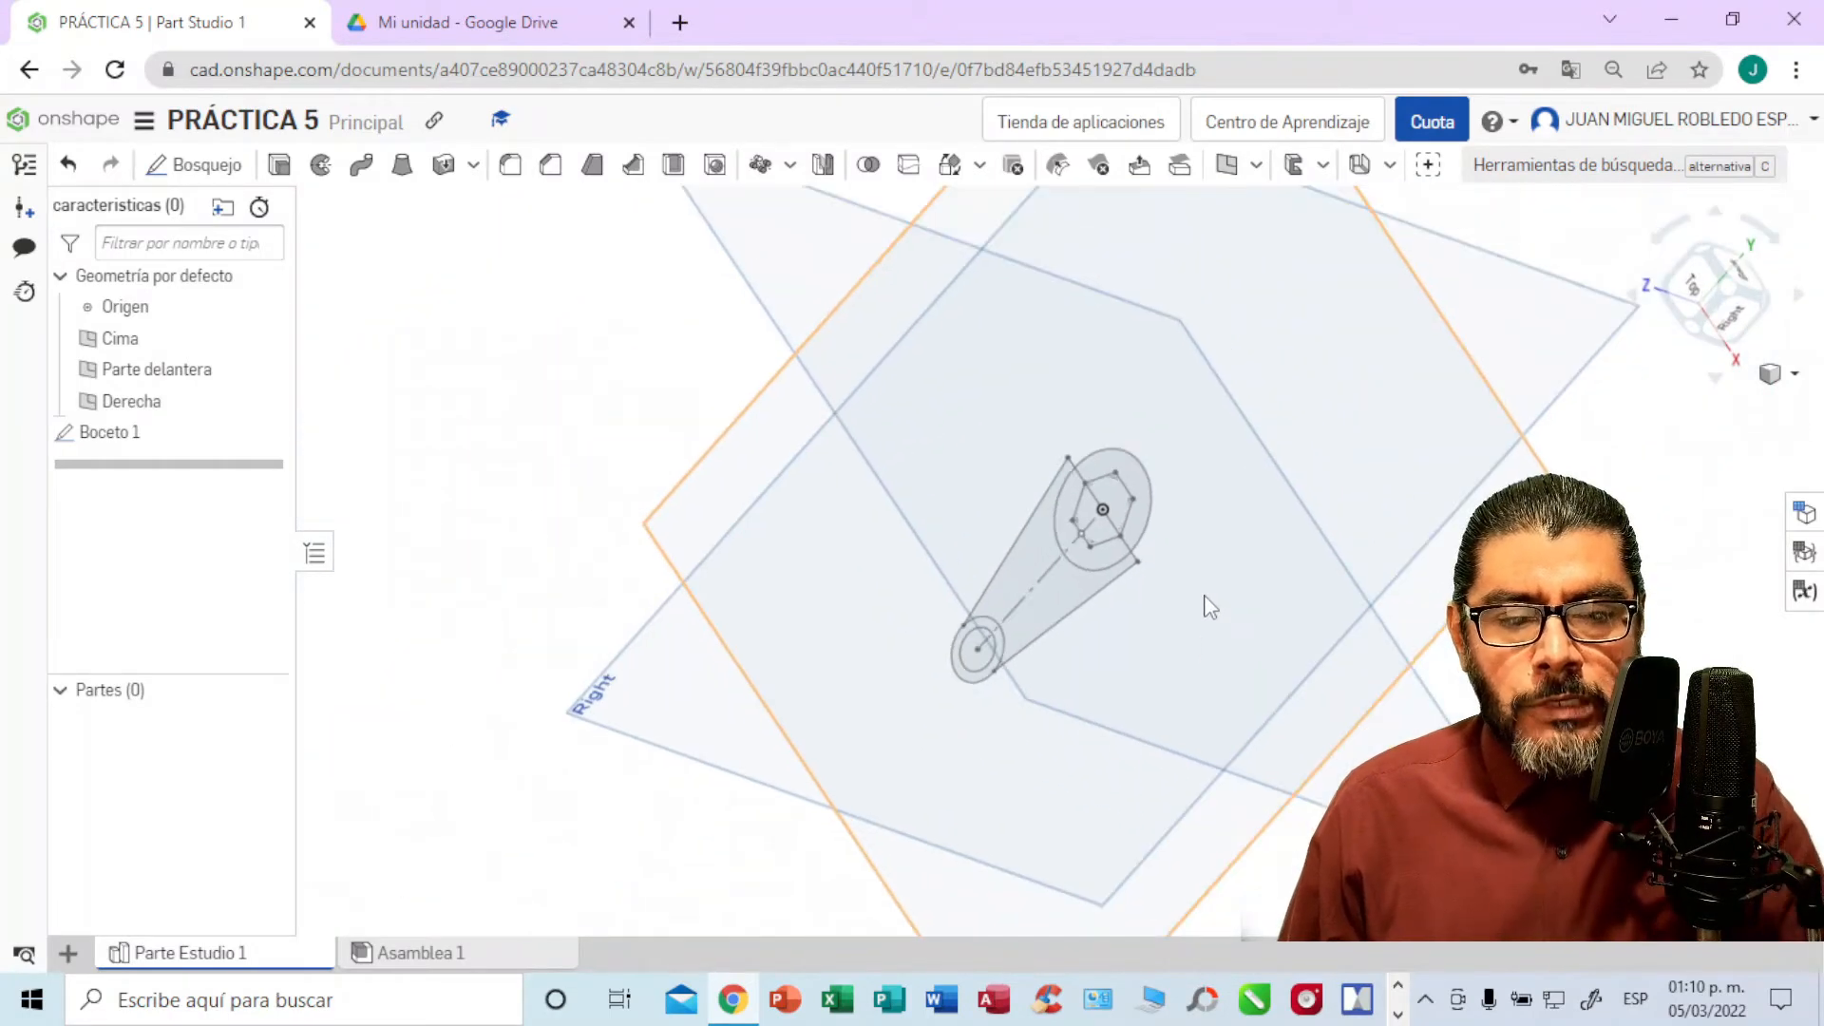
{"action": "middle_click_drag", "start_coordinate": [1202, 600], "coordinate": [1022, 565]}
{"action": "mouse_move", "coordinate": [1022, 566]}
{"action": "right_mouse_down"}
{"action": "mouse_move", "coordinate": [1010, 517]}
{"action": "mouse_move", "coordinate": [892, 483]}
{"action": "mouse_move", "coordinate": [891, 527]}
{"action": "right_mouse_up"}
{"action": "key", "text": "n"}
{"action": "mouse_move", "coordinate": [1012, 658]}
{"action": "right_mouse_down"}
{"action": "mouse_move", "coordinate": [1010, 465]}
{"action": "mouse_move", "coordinate": [1026, 595]}
{"action": "mouse_move", "coordinate": [1067, 611]}
{"action": "mouse_move", "coordinate": [1024, 643]}
{"action": "right_mouse_up"}
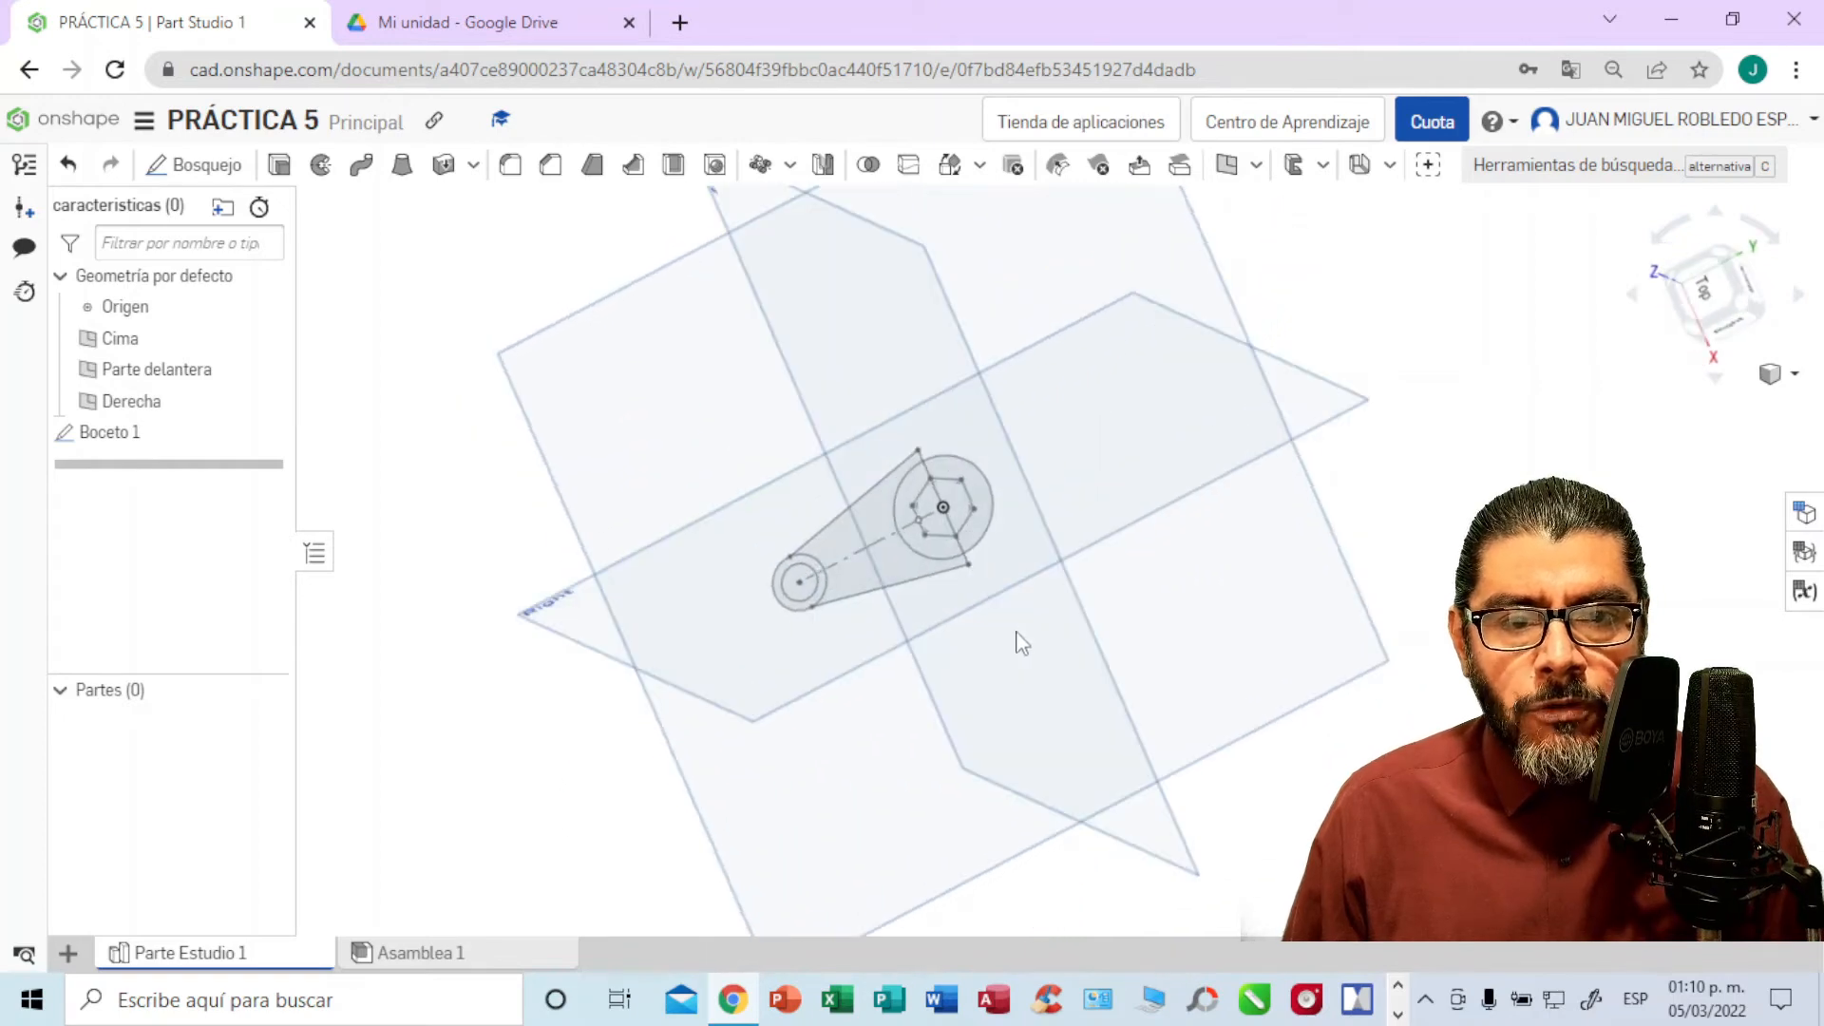
{"action": "scroll", "coordinate": [1042, 639], "scroll_direction": "up", "scroll_amount": 3}
{"action": "middle_click_drag", "start_coordinate": [1073, 656], "coordinate": [1123, 708]}
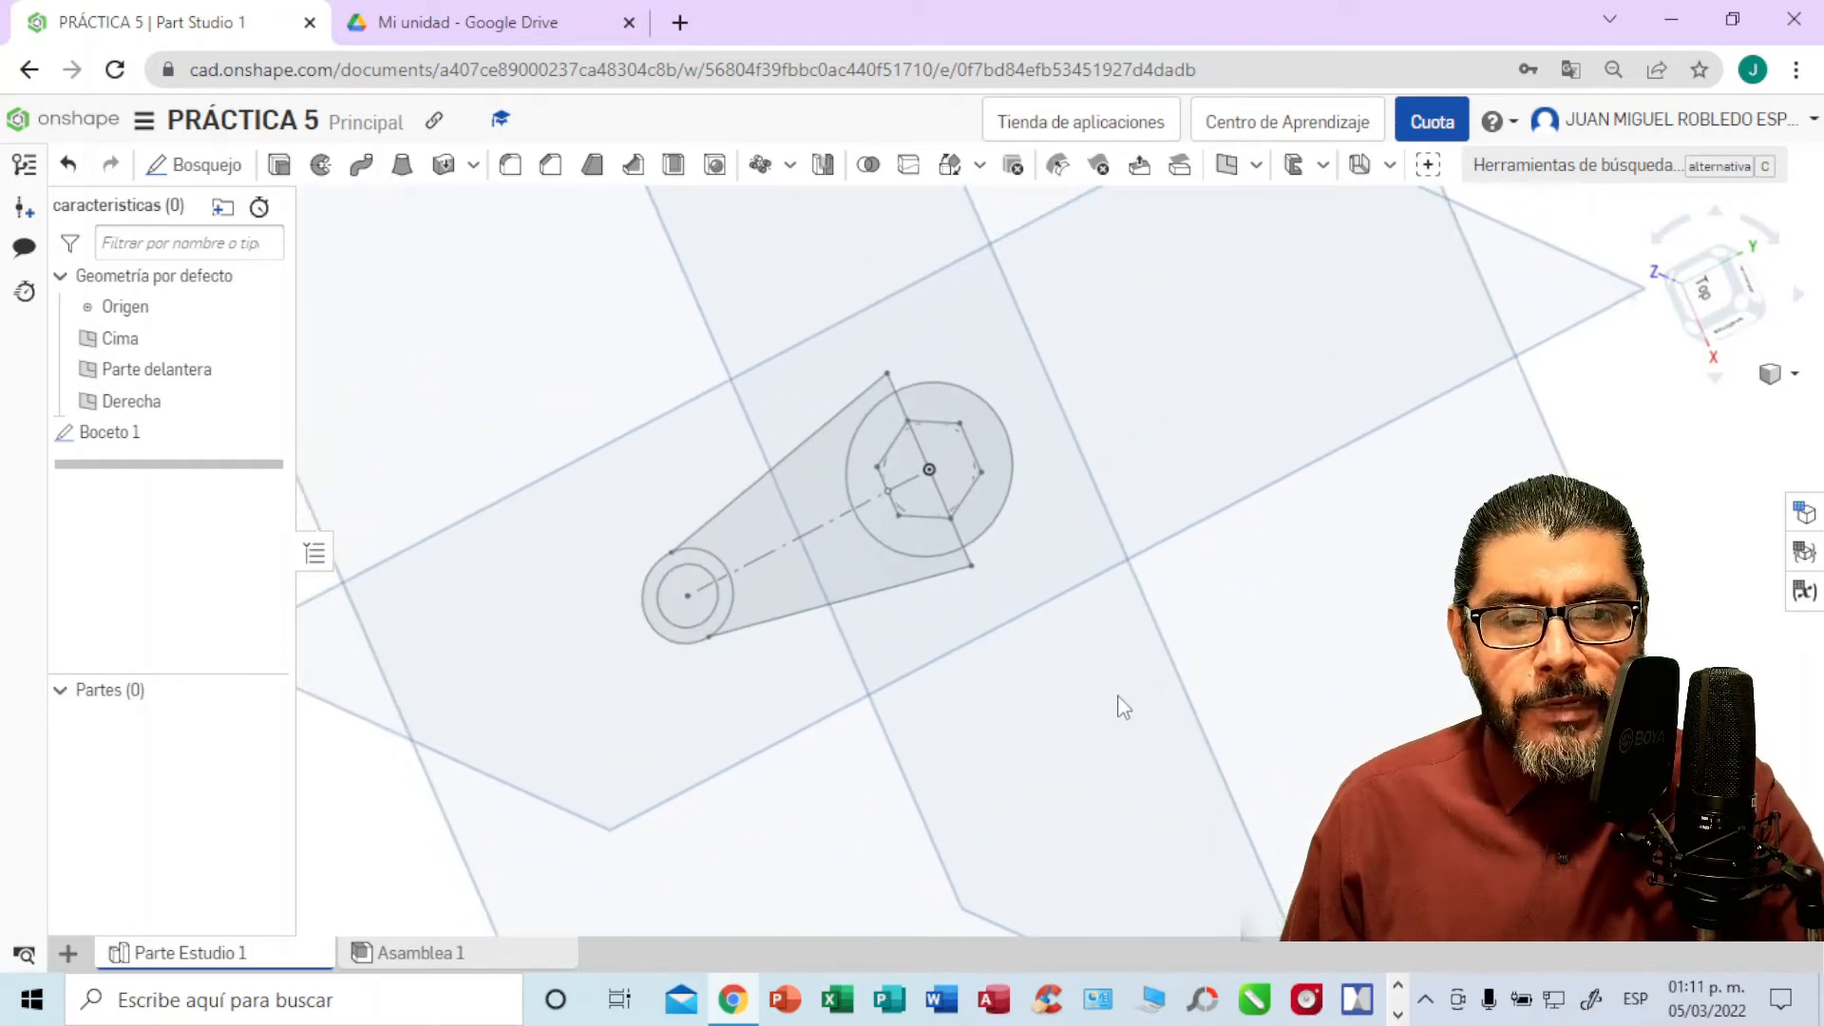
{"action": "mouse_move", "coordinate": [1103, 700]}
{"action": "right_mouse_down"}
{"action": "mouse_move", "coordinate": [1083, 636]}
{"action": "mouse_move", "coordinate": [1115, 639]}
{"action": "mouse_move", "coordinate": [1091, 636]}
{"action": "mouse_move", "coordinate": [1105, 665]}
{"action": "right_mouse_up"}
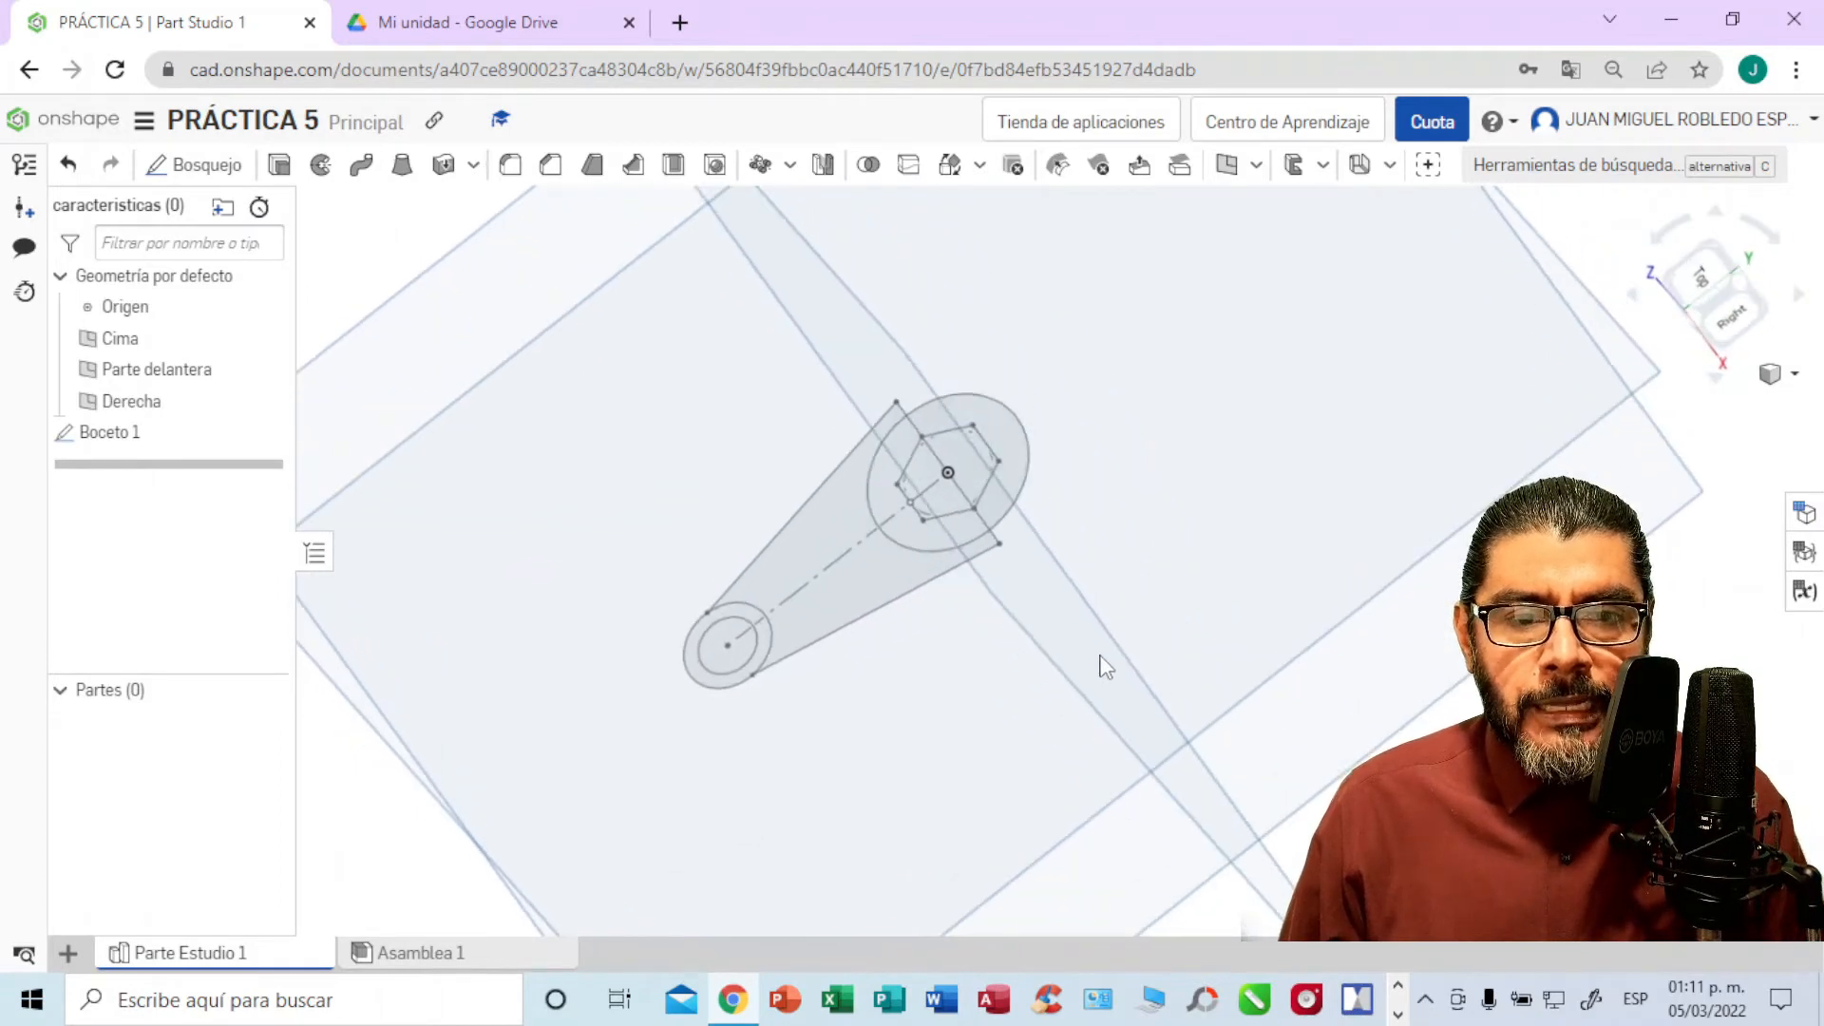
Step: Check the total height and arm height in the PDF drawing's side view and compare them with the Onshape sketch
{"action": "left_click", "coordinate": [448, 29]}
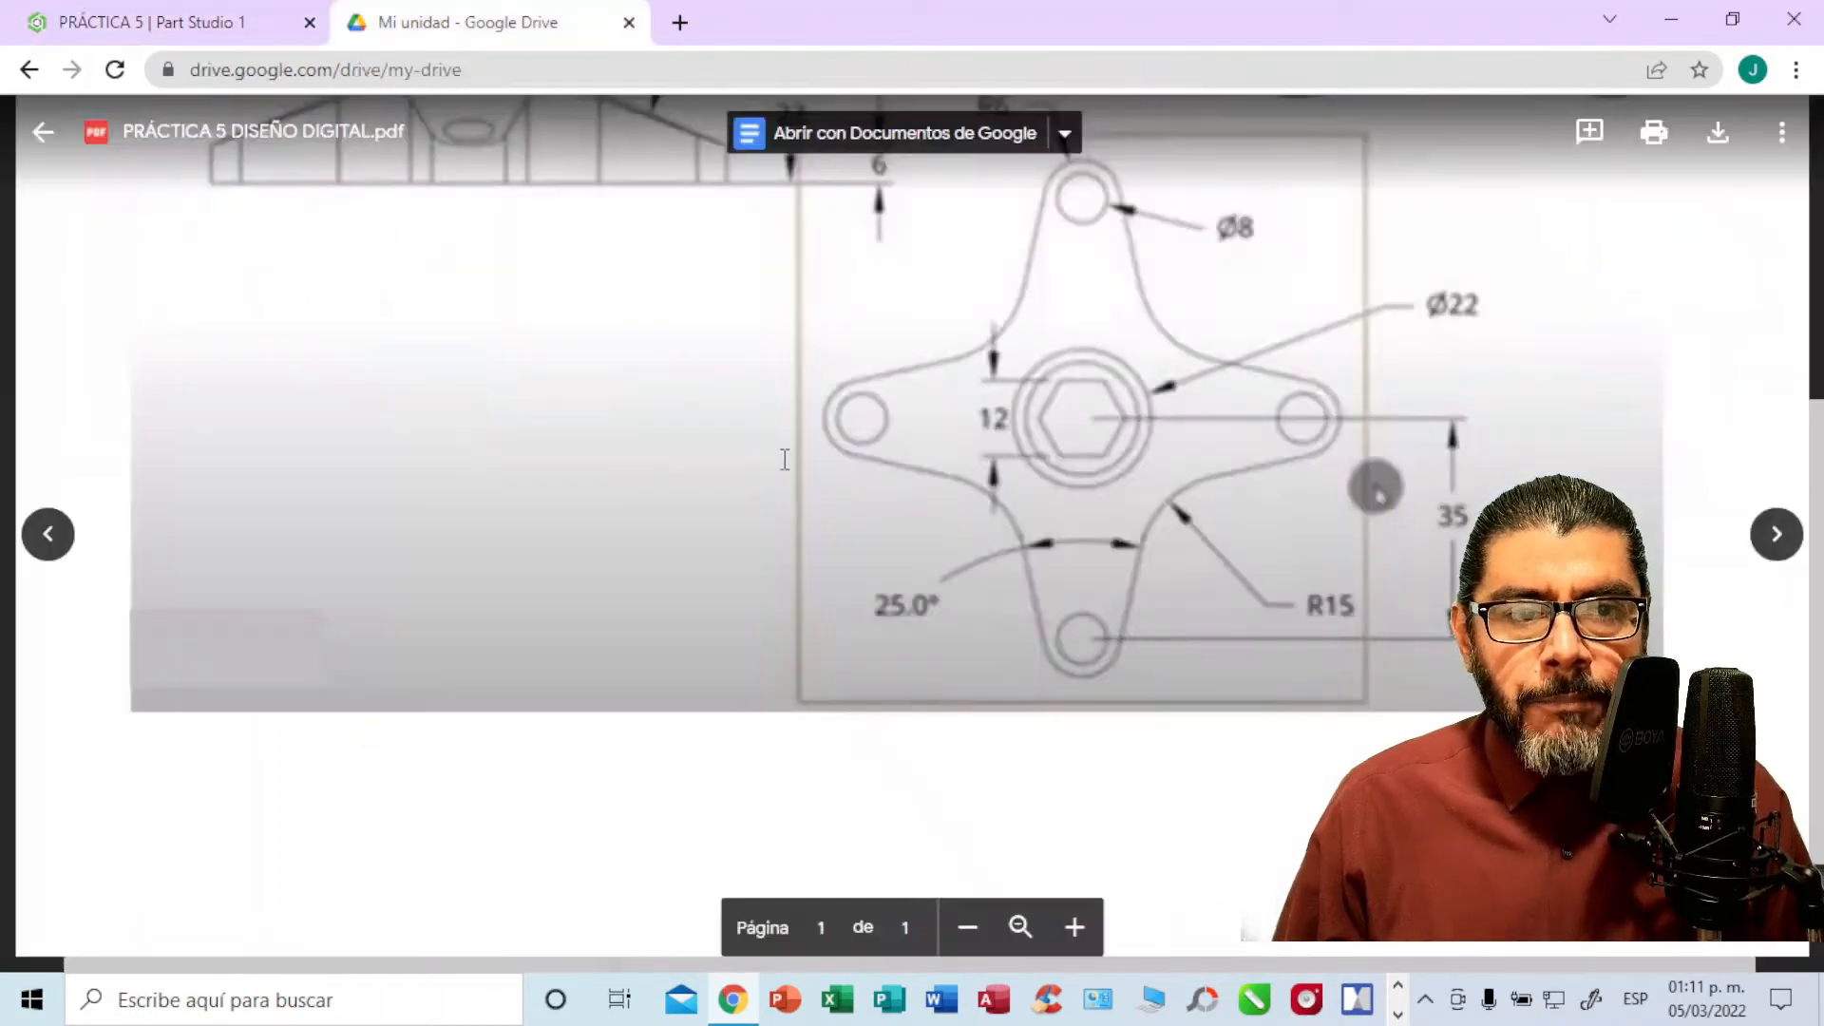
{"action": "scroll", "coordinate": [784, 461], "scroll_direction": "up", "scroll_amount": 5}
{"action": "scroll", "coordinate": [812, 463], "scroll_direction": "down", "scroll_amount": 3}
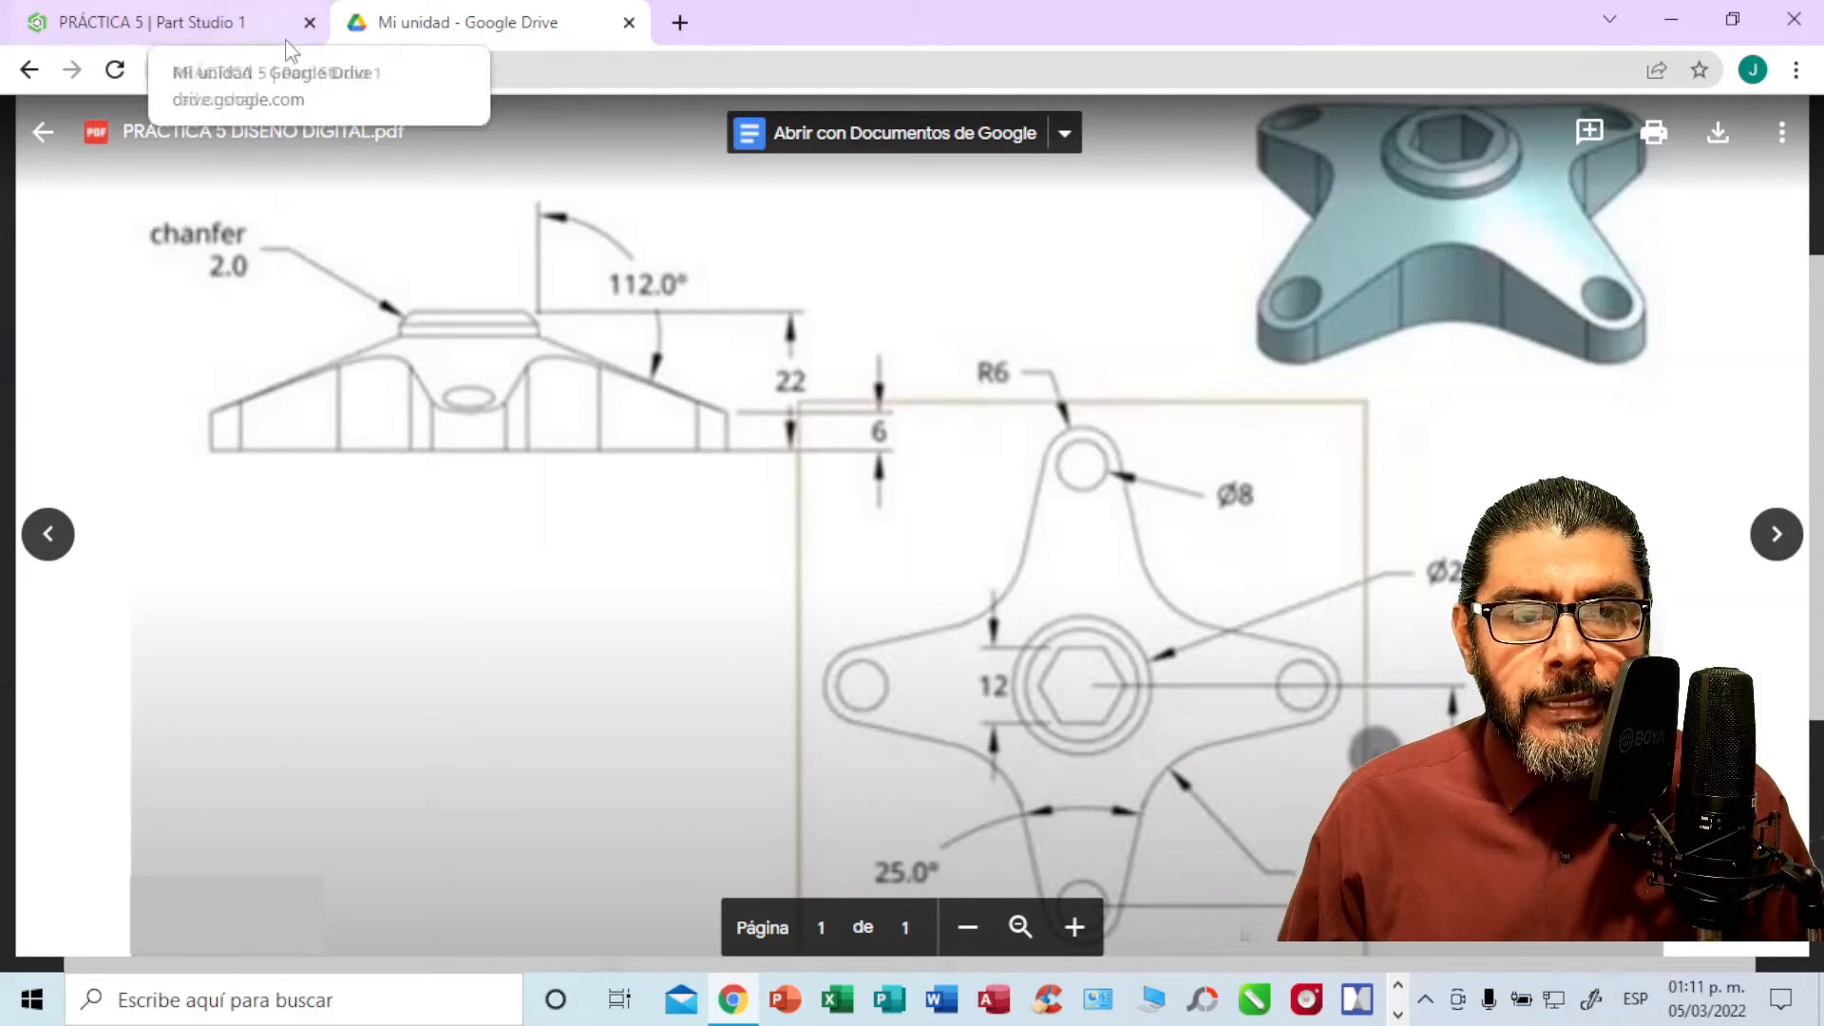
{"action": "left_click", "coordinate": [249, 36]}
{"action": "mouse_move", "coordinate": [1161, 411]}
{"action": "right_mouse_down"}
{"action": "mouse_move", "coordinate": [1173, 370]}
{"action": "mouse_move", "coordinate": [1136, 326]}
{"action": "mouse_move", "coordinate": [1163, 331]}
{"action": "mouse_move", "coordinate": [1169, 375]}
{"action": "mouse_move", "coordinate": [1147, 420]}
{"action": "mouse_move", "coordinate": [1188, 419]}
{"action": "mouse_move", "coordinate": [1178, 406]}
{"action": "right_mouse_up"}
{"action": "scroll", "coordinate": [1175, 405], "scroll_direction": "up", "scroll_amount": 3}
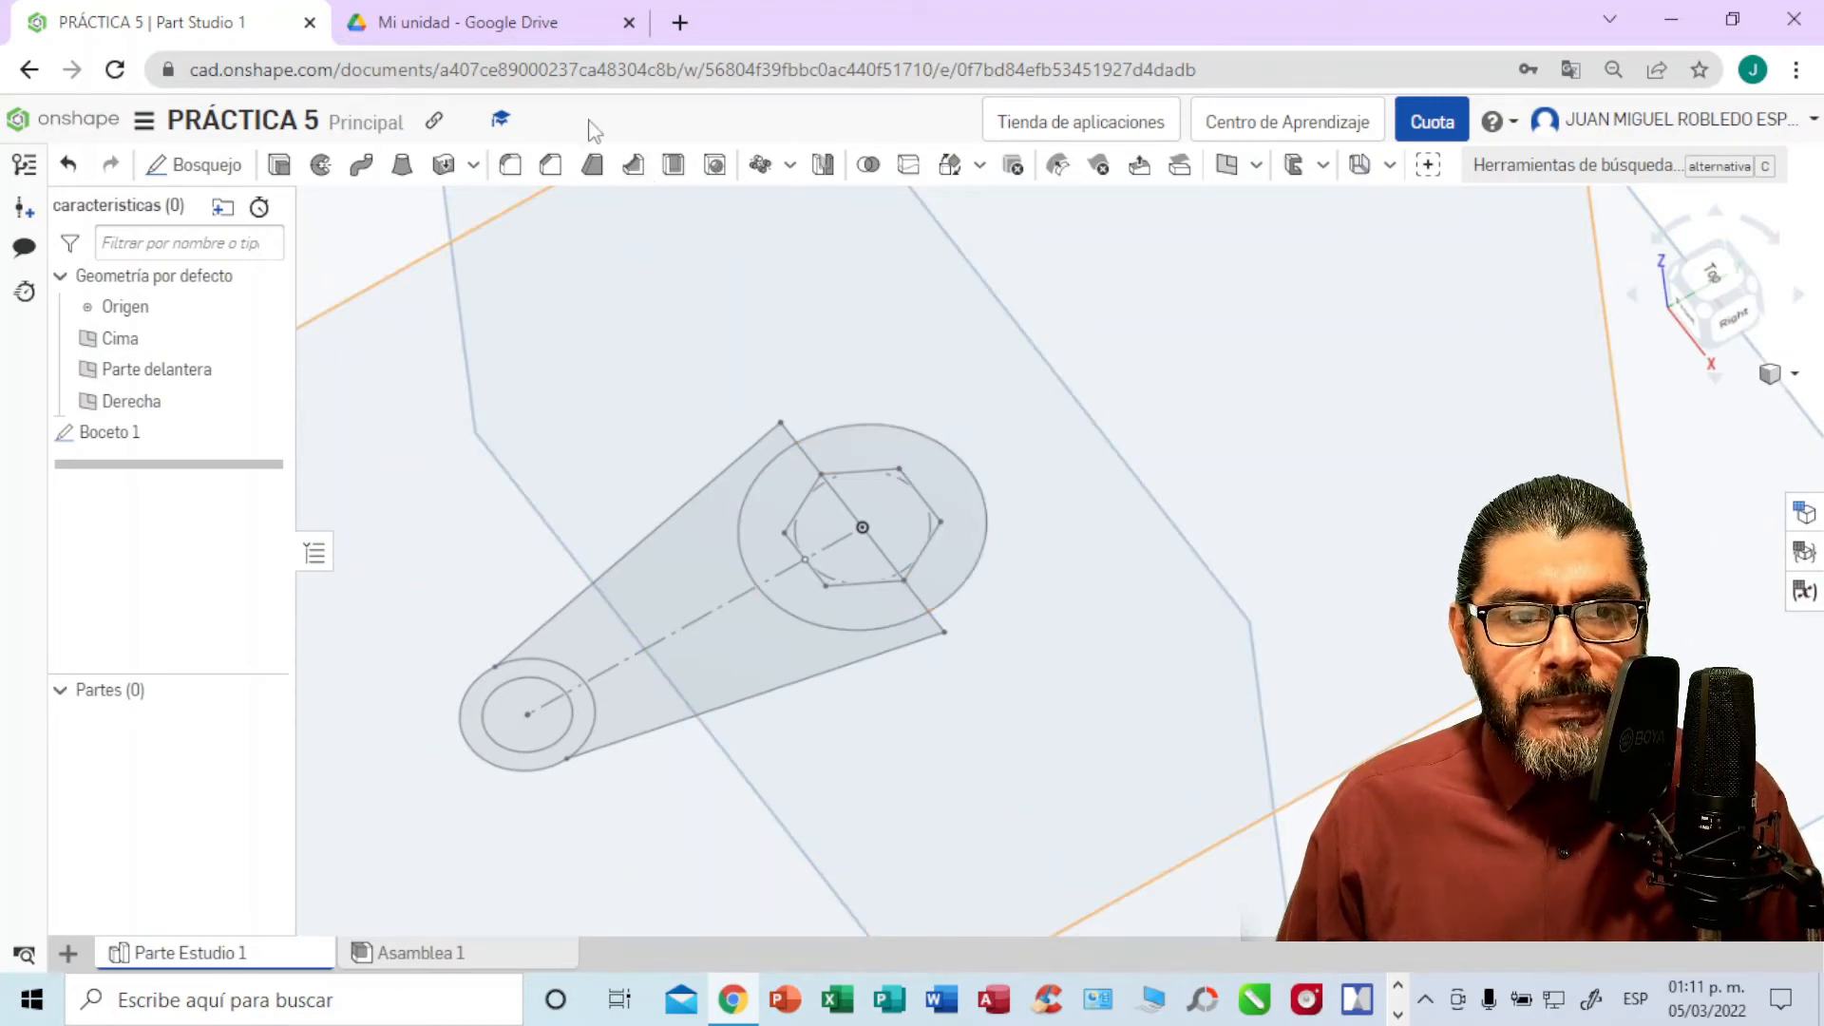
{"action": "left_click", "coordinate": [444, 26]}
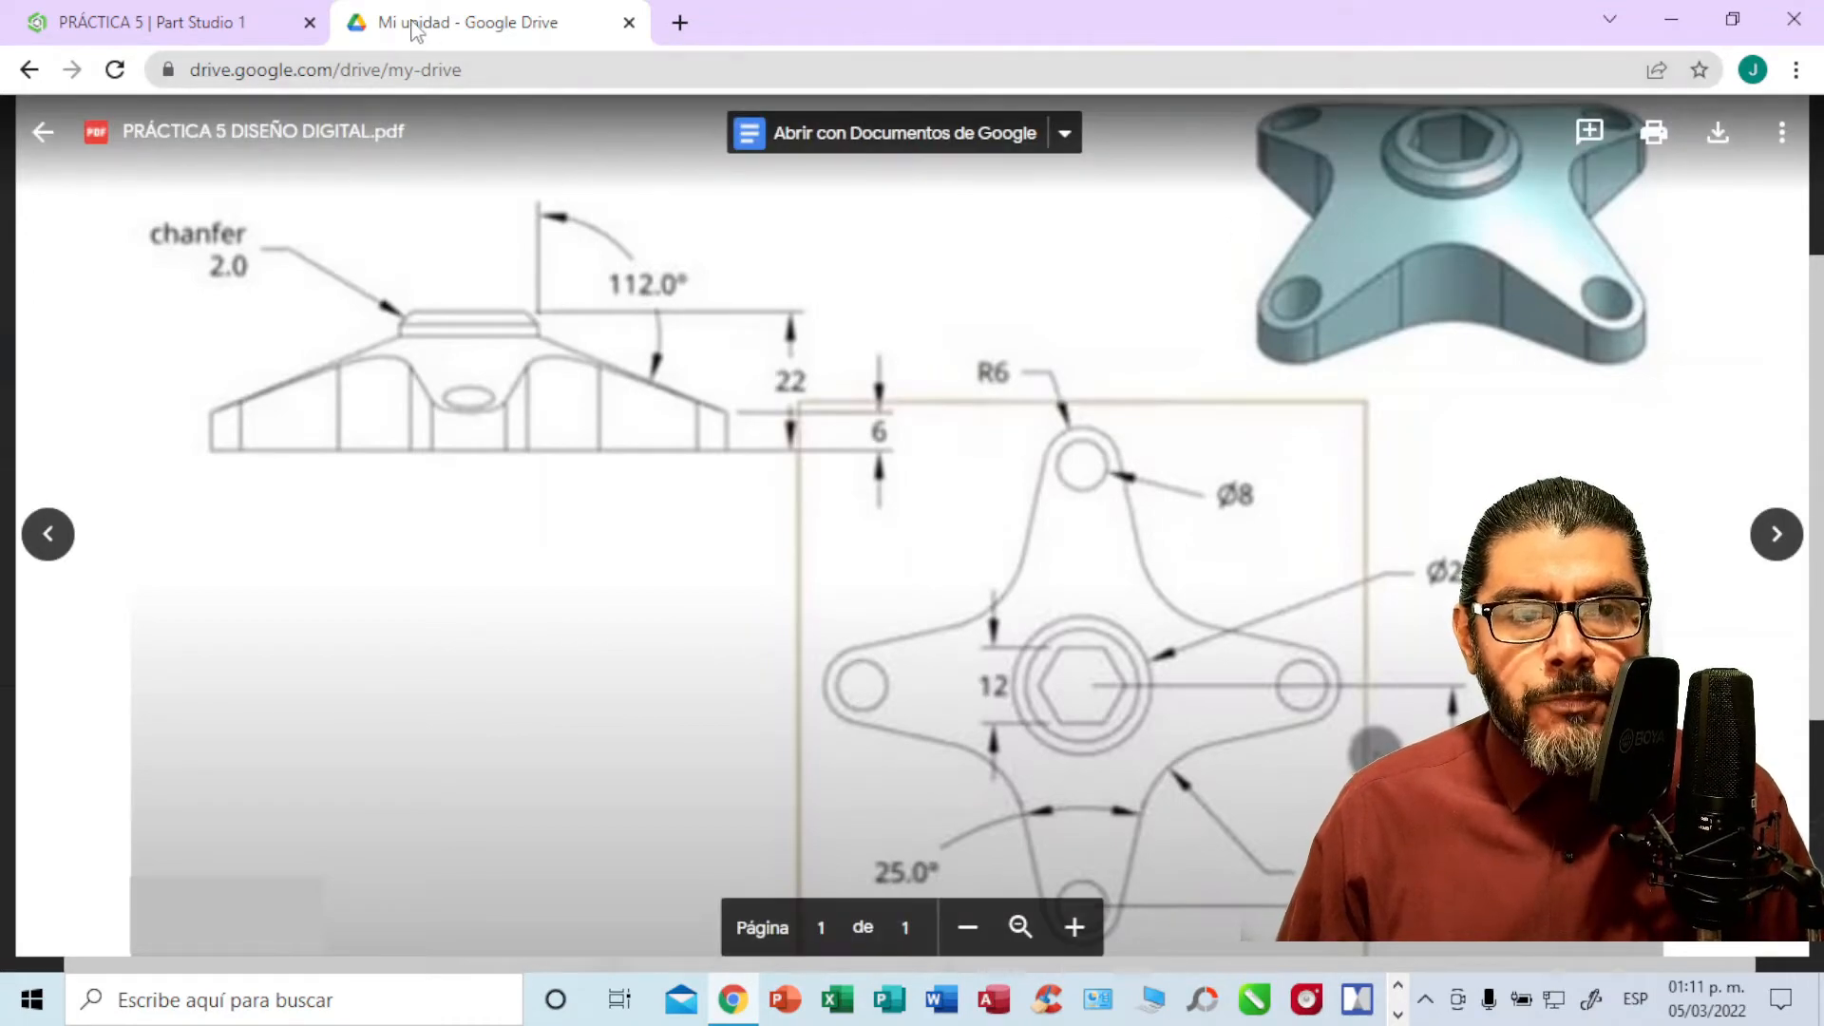
{"action": "left_click", "coordinate": [220, 26]}
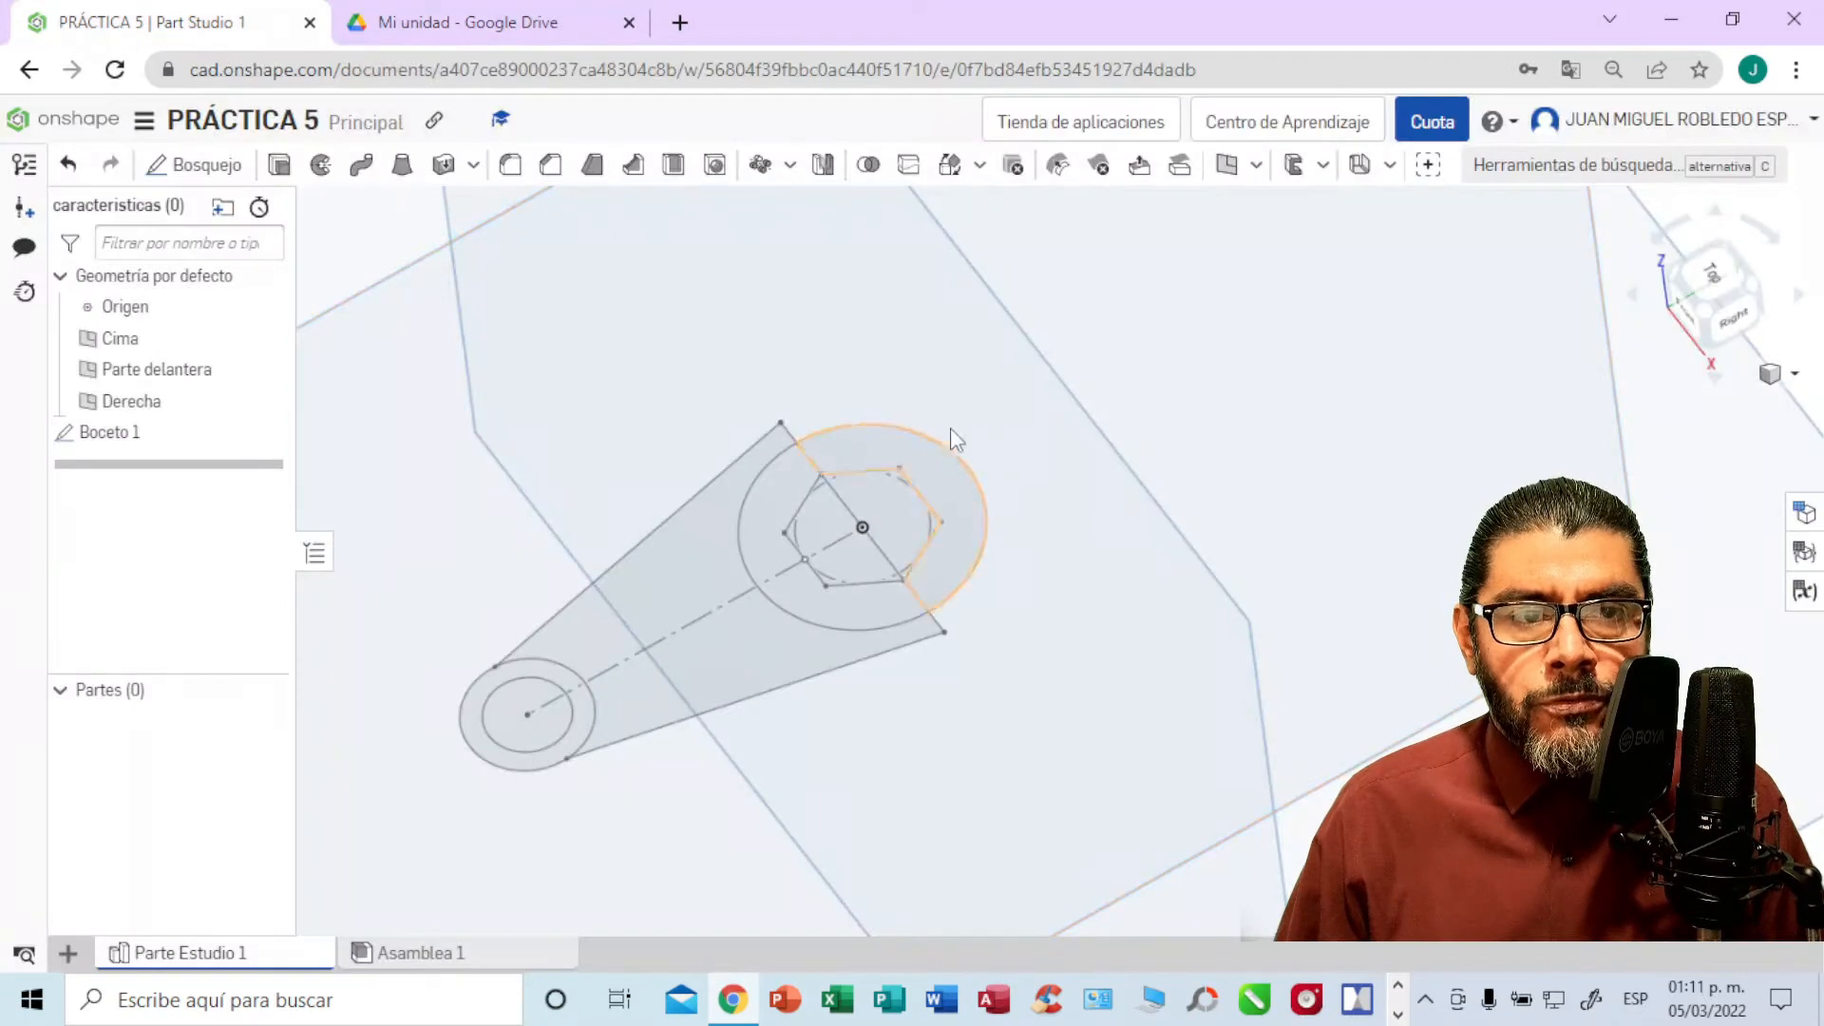
Step: Extrude both halves of the ring between the center circle and hexagon as a new 22 mm deep solid
{"action": "left_click", "coordinate": [282, 171]}
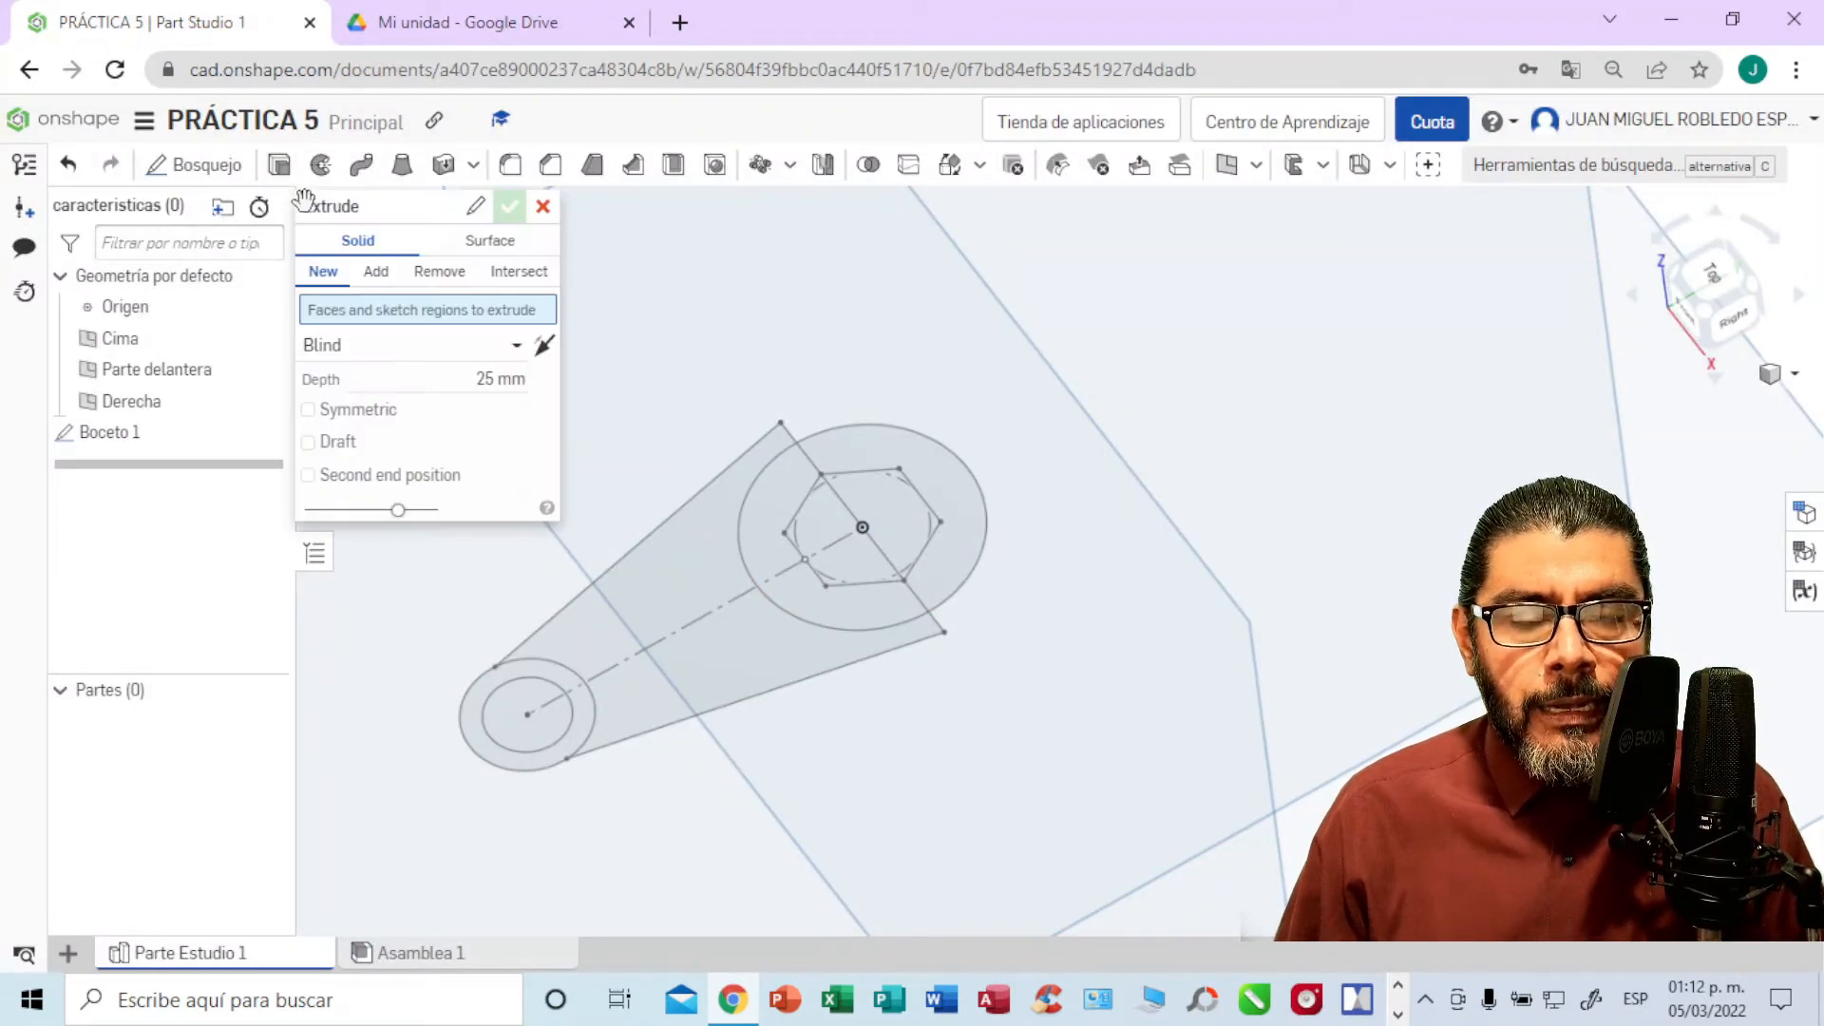
{"action": "left_click", "coordinate": [525, 380]}
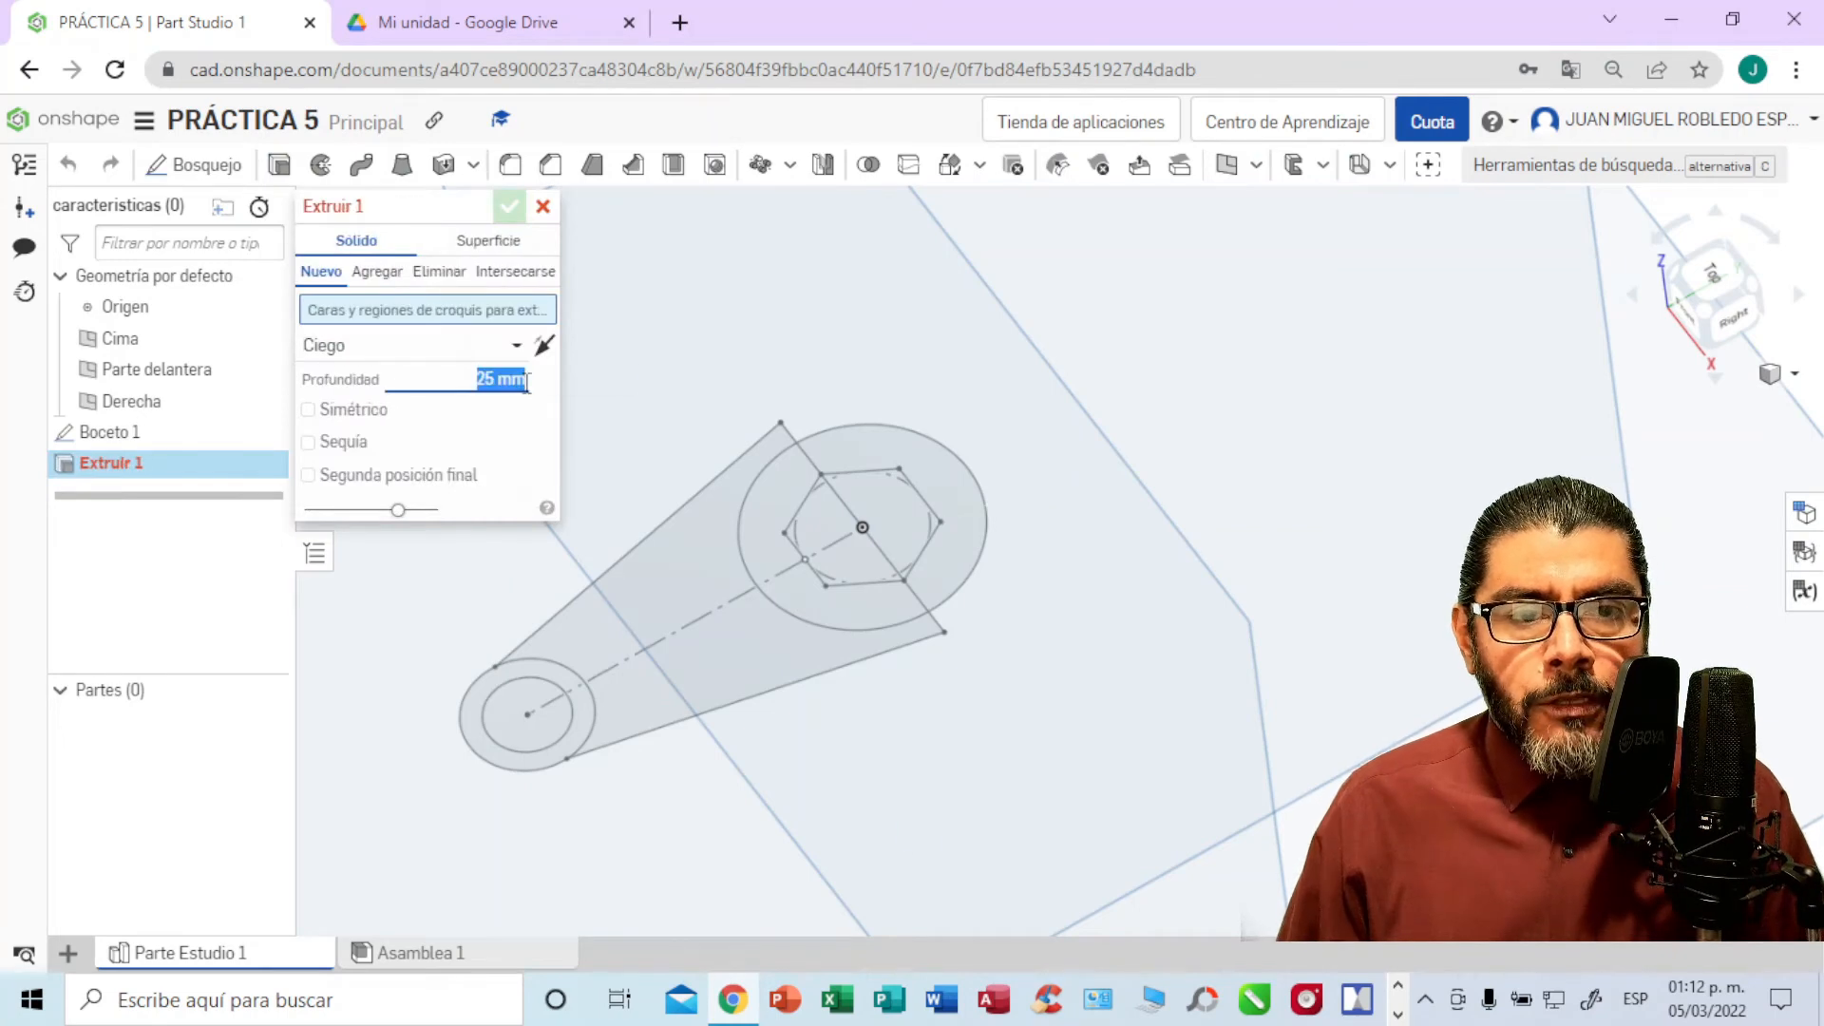
{"action": "type", "text": "22"}
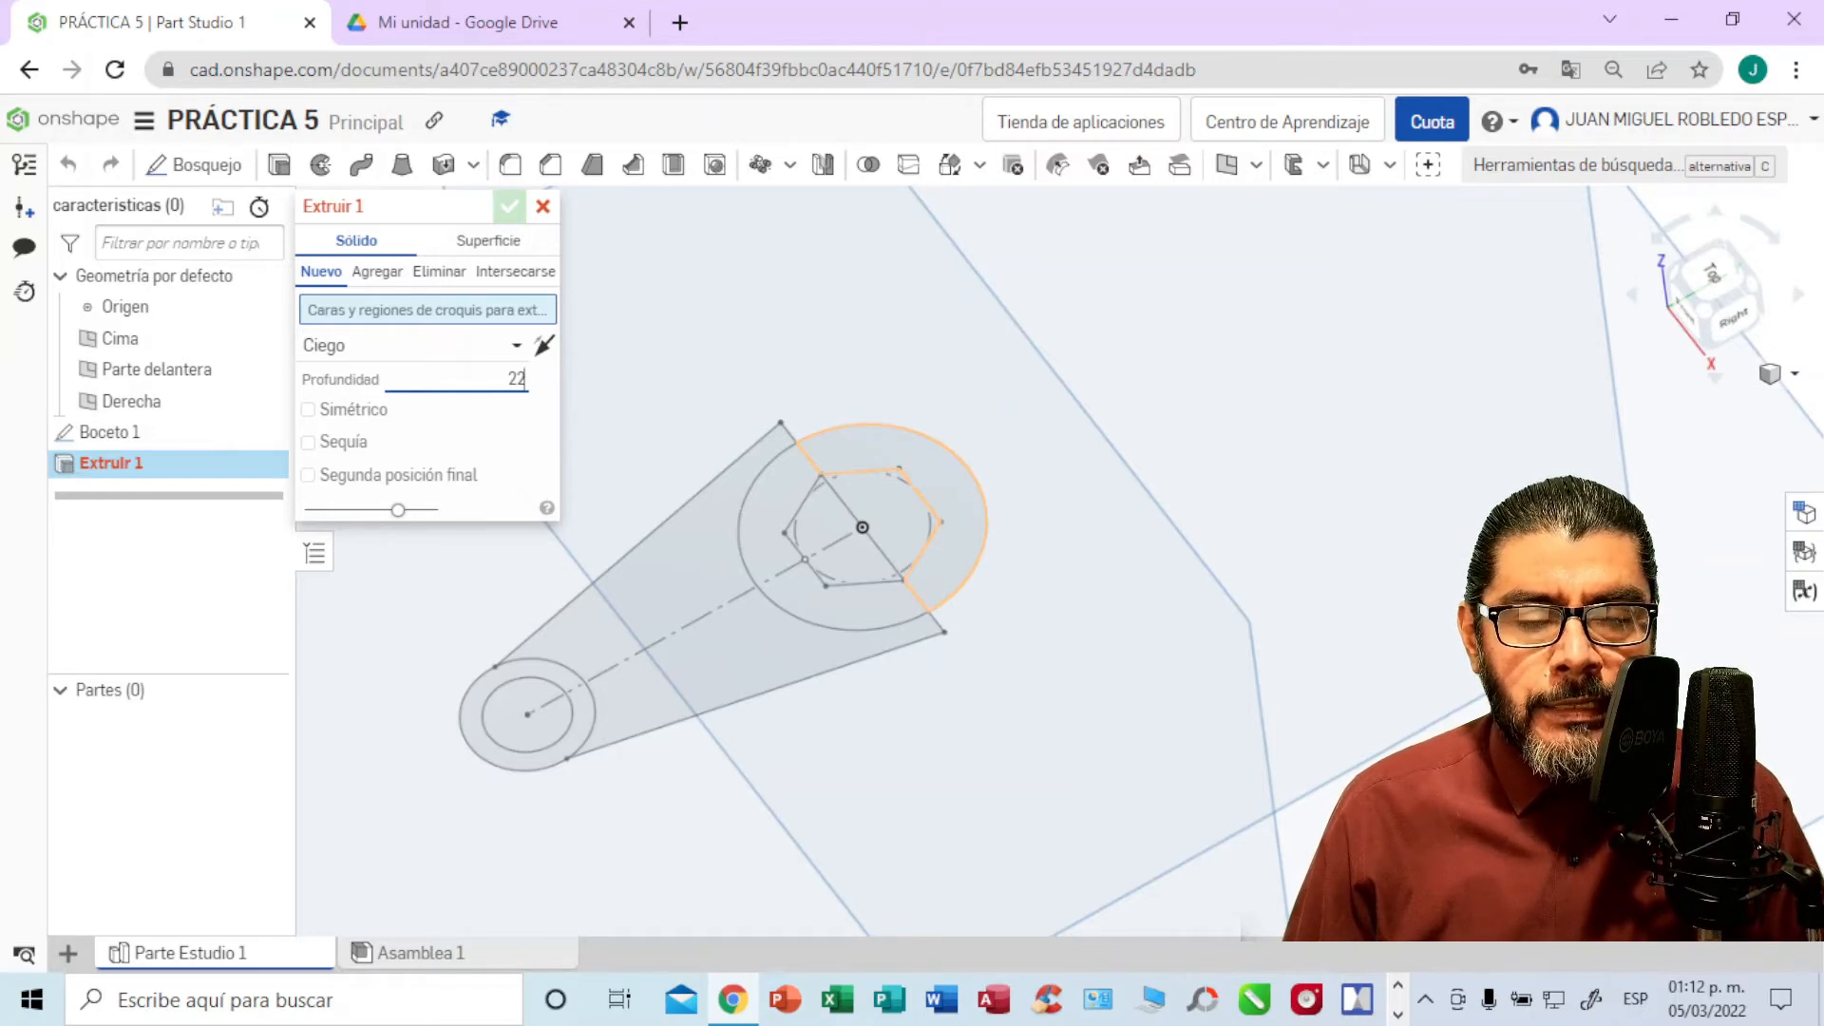
{"action": "left_click", "coordinate": [912, 462]}
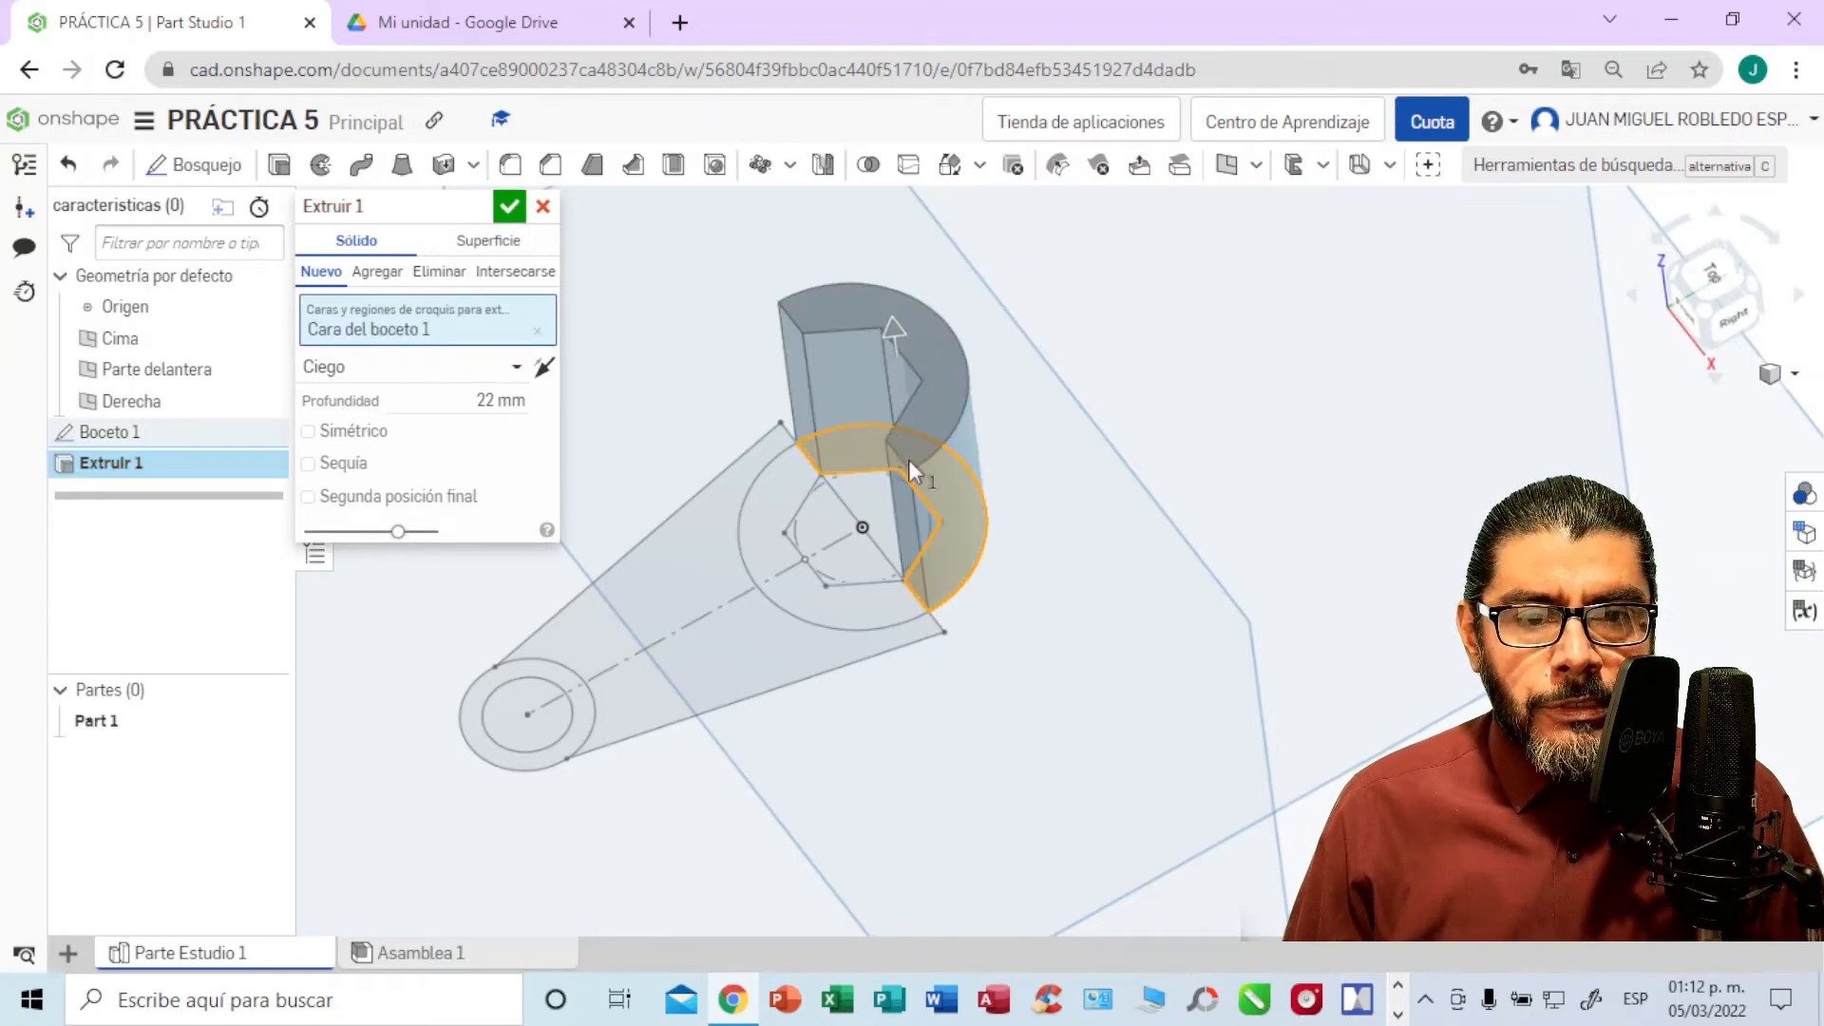
{"action": "left_click", "coordinate": [779, 487]}
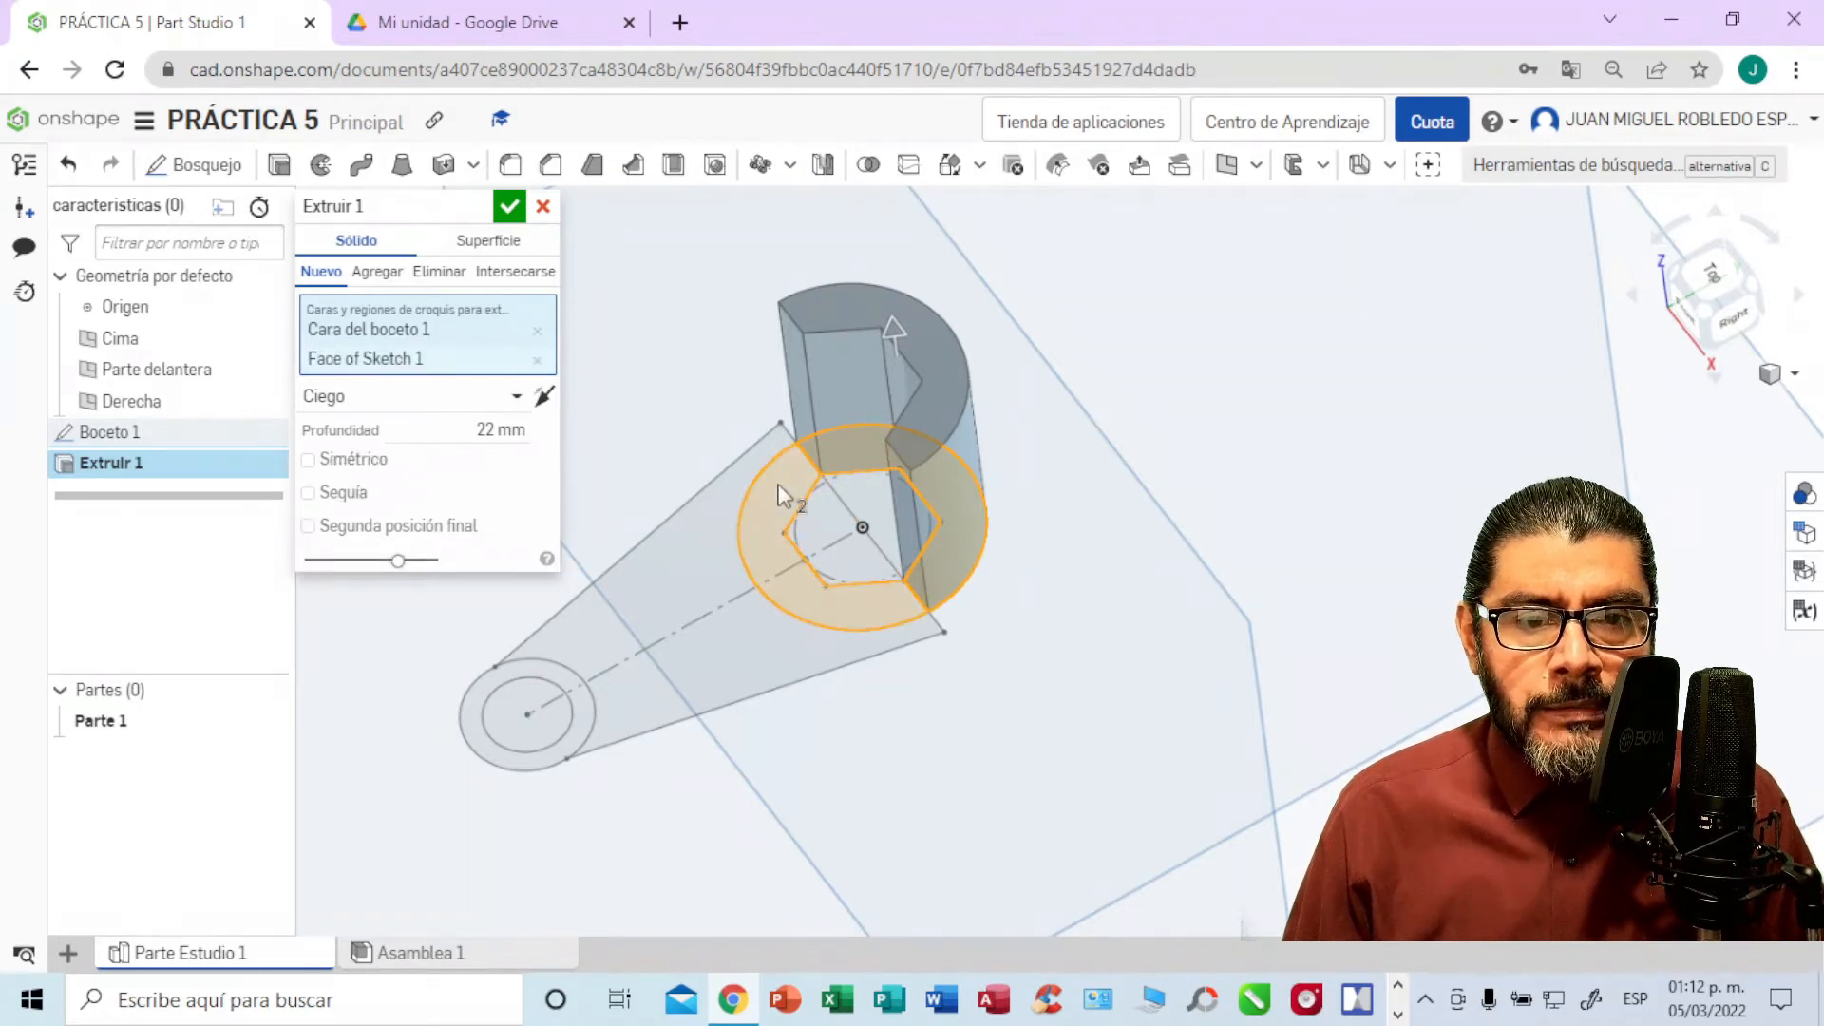
{"action": "left_click", "coordinate": [510, 206]}
Step: Show the first sketch again so the arm profile is displayed with the extruded hexagonal-hole cylinder
{"action": "mouse_move", "coordinate": [1199, 468]}
{"action": "right_mouse_down"}
{"action": "mouse_move", "coordinate": [1234, 436]}
{"action": "mouse_move", "coordinate": [1226, 403]}
{"action": "mouse_move", "coordinate": [1187, 520]}
{"action": "mouse_move", "coordinate": [1205, 509]}
{"action": "mouse_move", "coordinate": [1189, 462]}
{"action": "mouse_move", "coordinate": [1189, 513]}
{"action": "mouse_move", "coordinate": [1185, 436]}
{"action": "mouse_move", "coordinate": [1065, 429]}
{"action": "mouse_move", "coordinate": [1144, 505]}
{"action": "mouse_move", "coordinate": [1108, 412]}
{"action": "mouse_move", "coordinate": [1121, 403]}
{"action": "mouse_move", "coordinate": [1116, 456]}
{"action": "mouse_move", "coordinate": [1067, 505]}
{"action": "mouse_move", "coordinate": [1026, 472]}
{"action": "mouse_move", "coordinate": [1014, 528]}
{"action": "mouse_move", "coordinate": [979, 532]}
{"action": "right_mouse_up"}
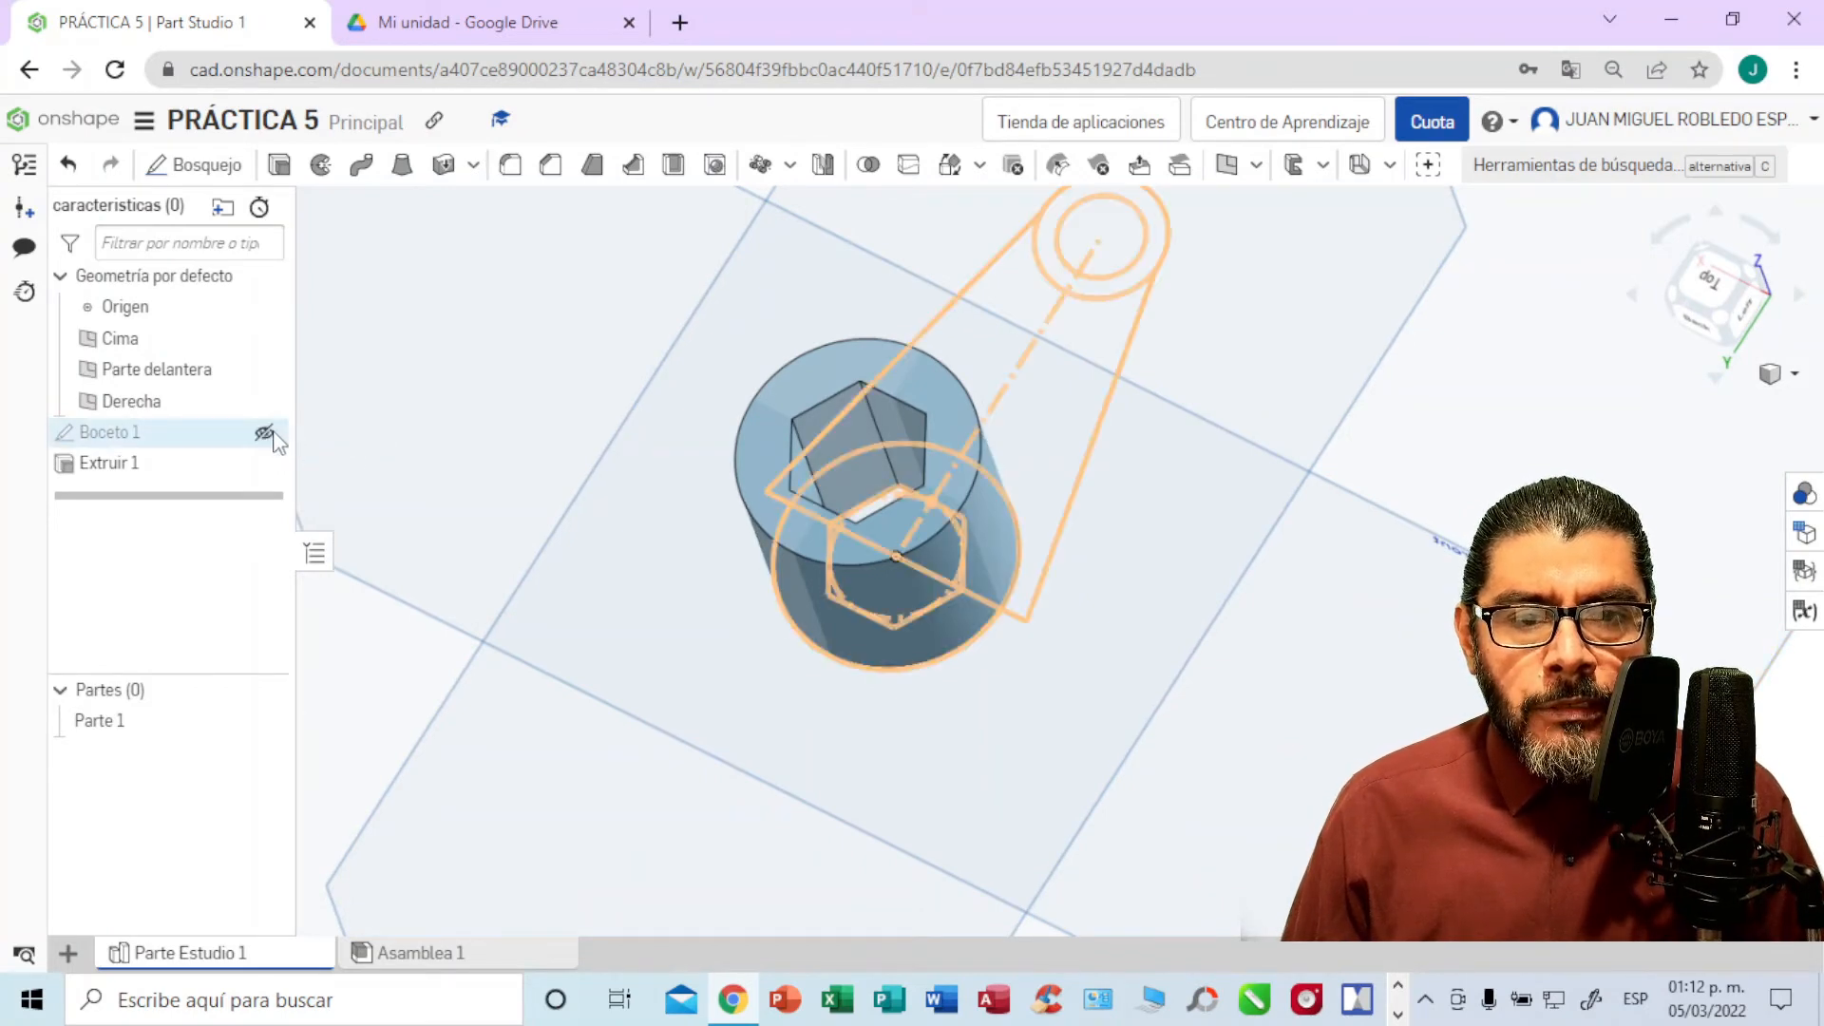
{"action": "left_click", "coordinate": [265, 434]}
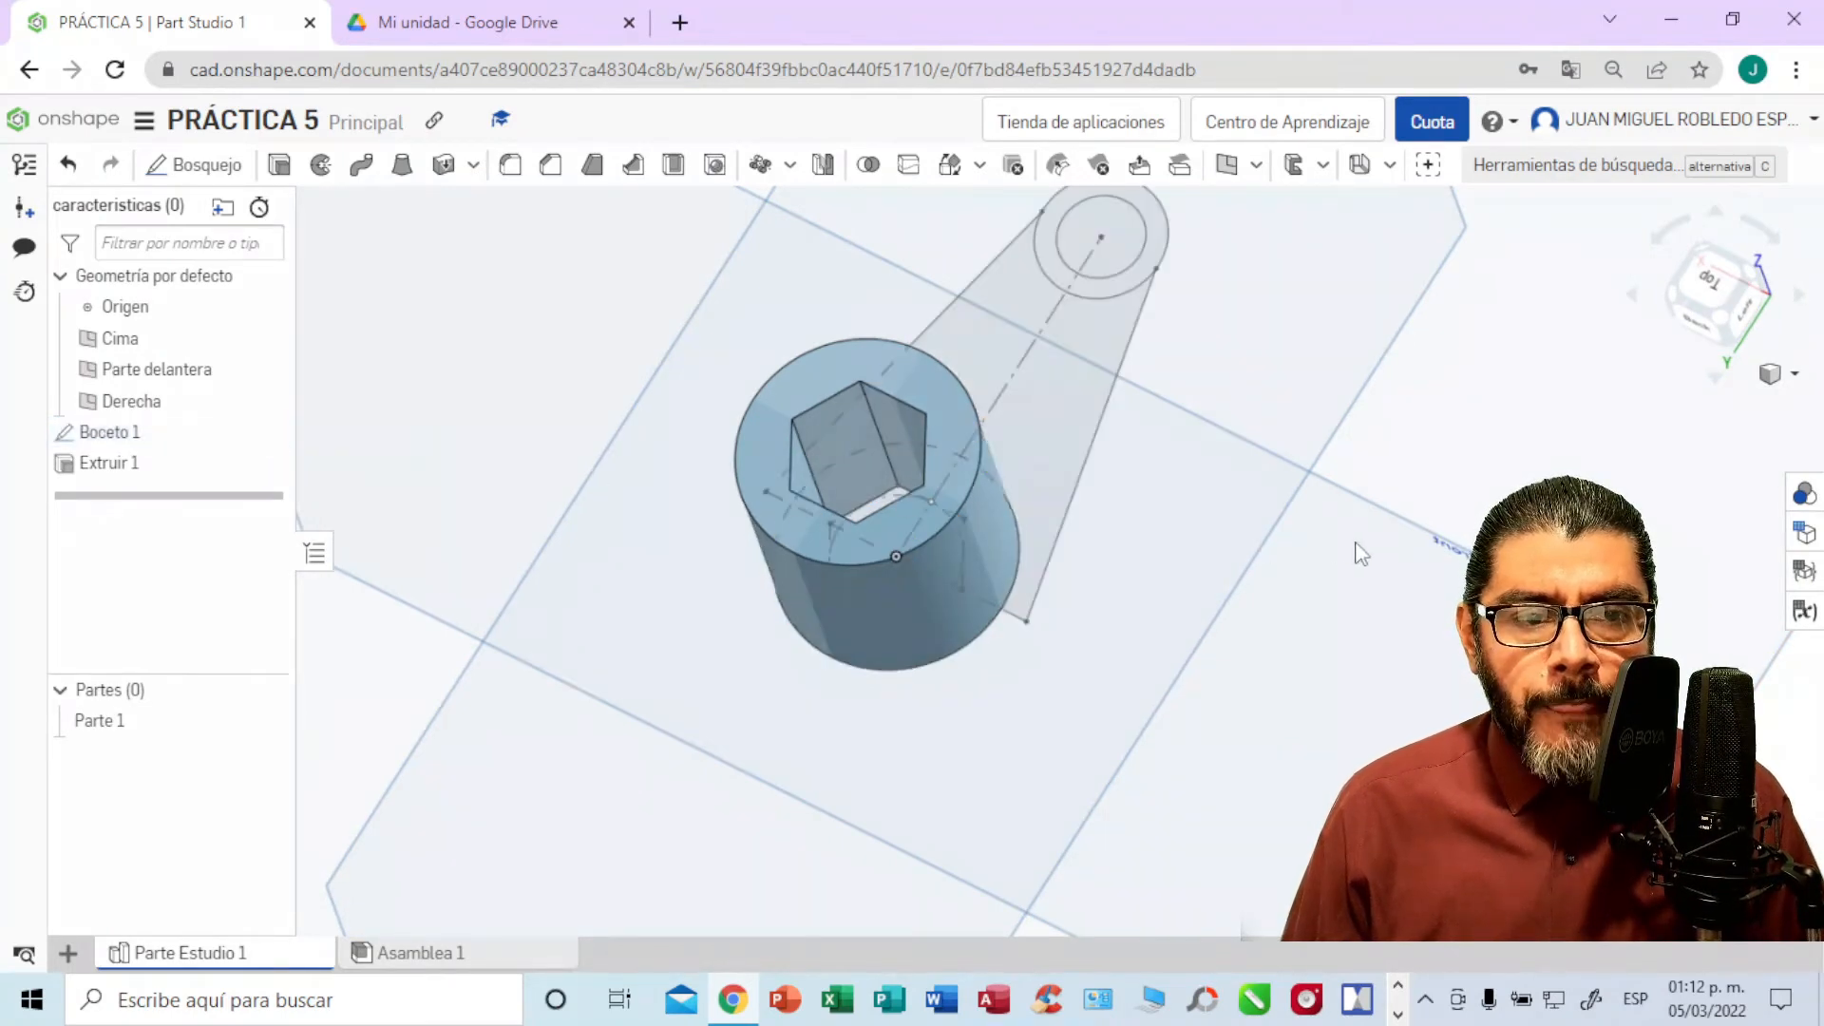
{"action": "mouse_move", "coordinate": [1355, 529]}
{"action": "right_mouse_down"}
{"action": "mouse_move", "coordinate": [1132, 640]}
{"action": "mouse_move", "coordinate": [1103, 761]}
{"action": "mouse_move", "coordinate": [1132, 808]}
{"action": "mouse_move", "coordinate": [1150, 682]}
{"action": "right_mouse_up"}
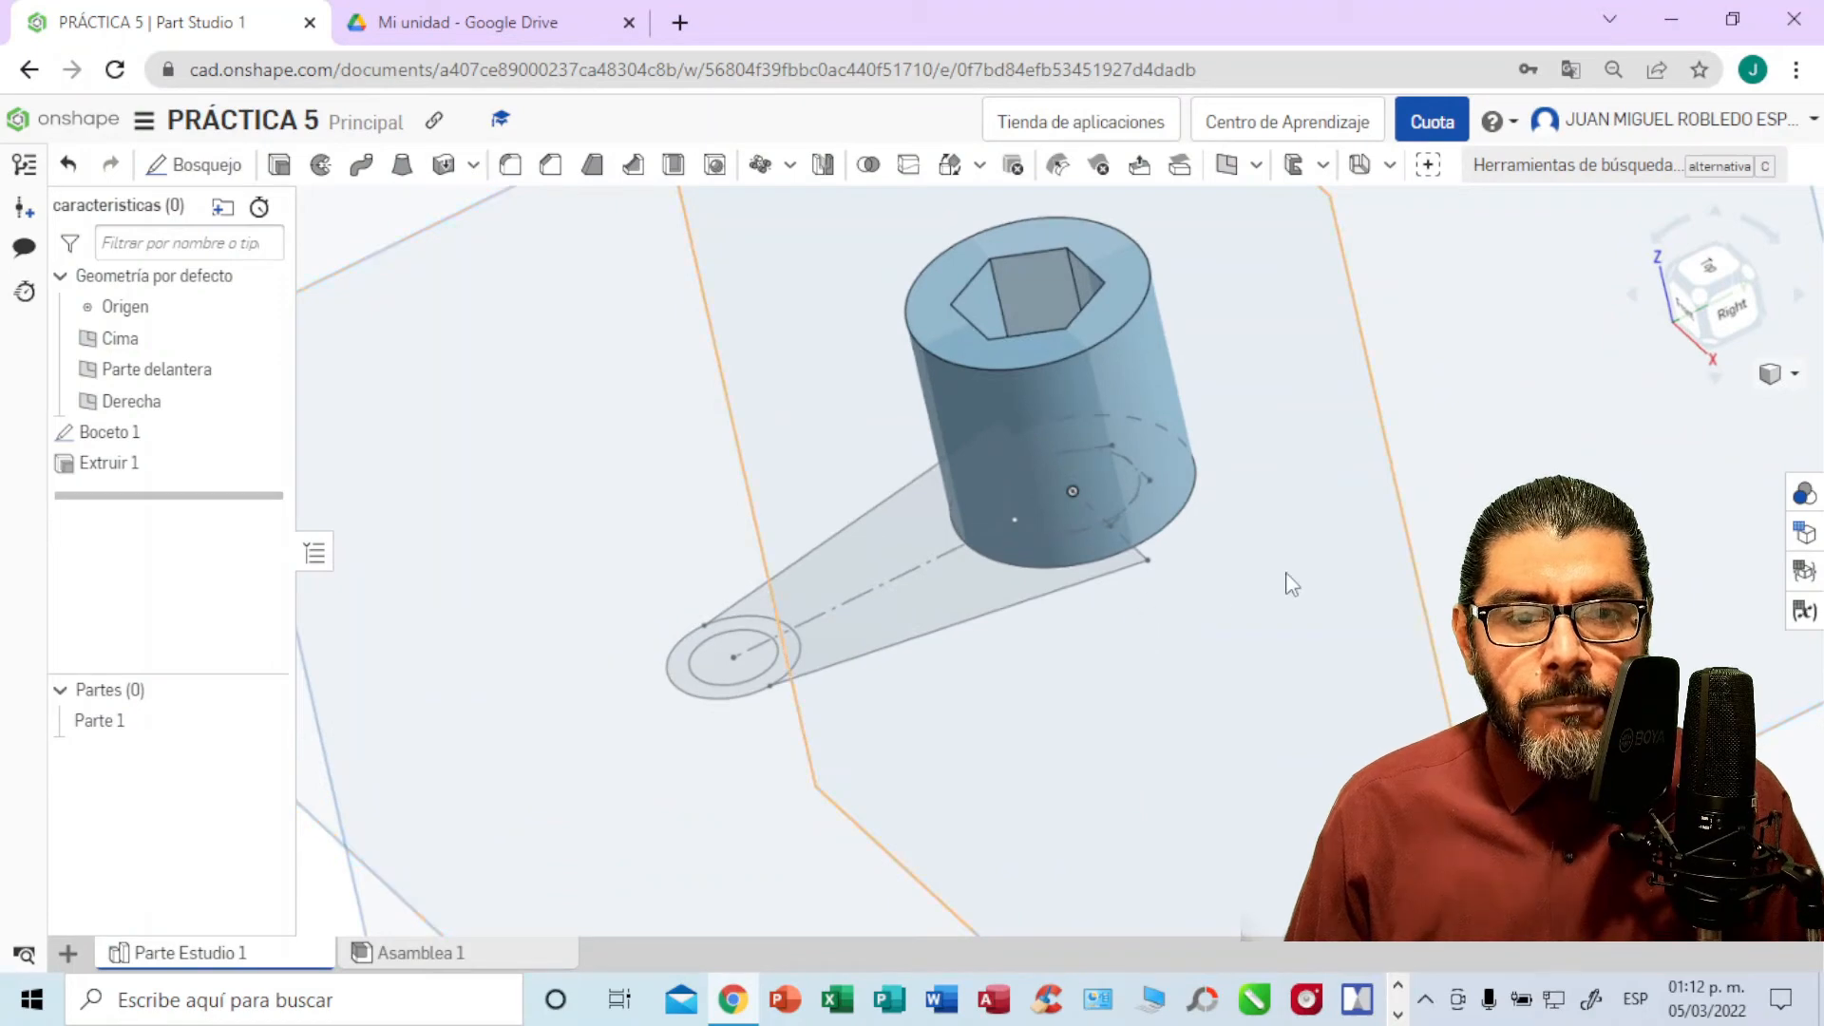
{"action": "mouse_move", "coordinate": [1295, 557]}
{"action": "right_mouse_down"}
{"action": "mouse_move", "coordinate": [1275, 582]}
{"action": "mouse_move", "coordinate": [1294, 577]}
{"action": "right_mouse_up"}
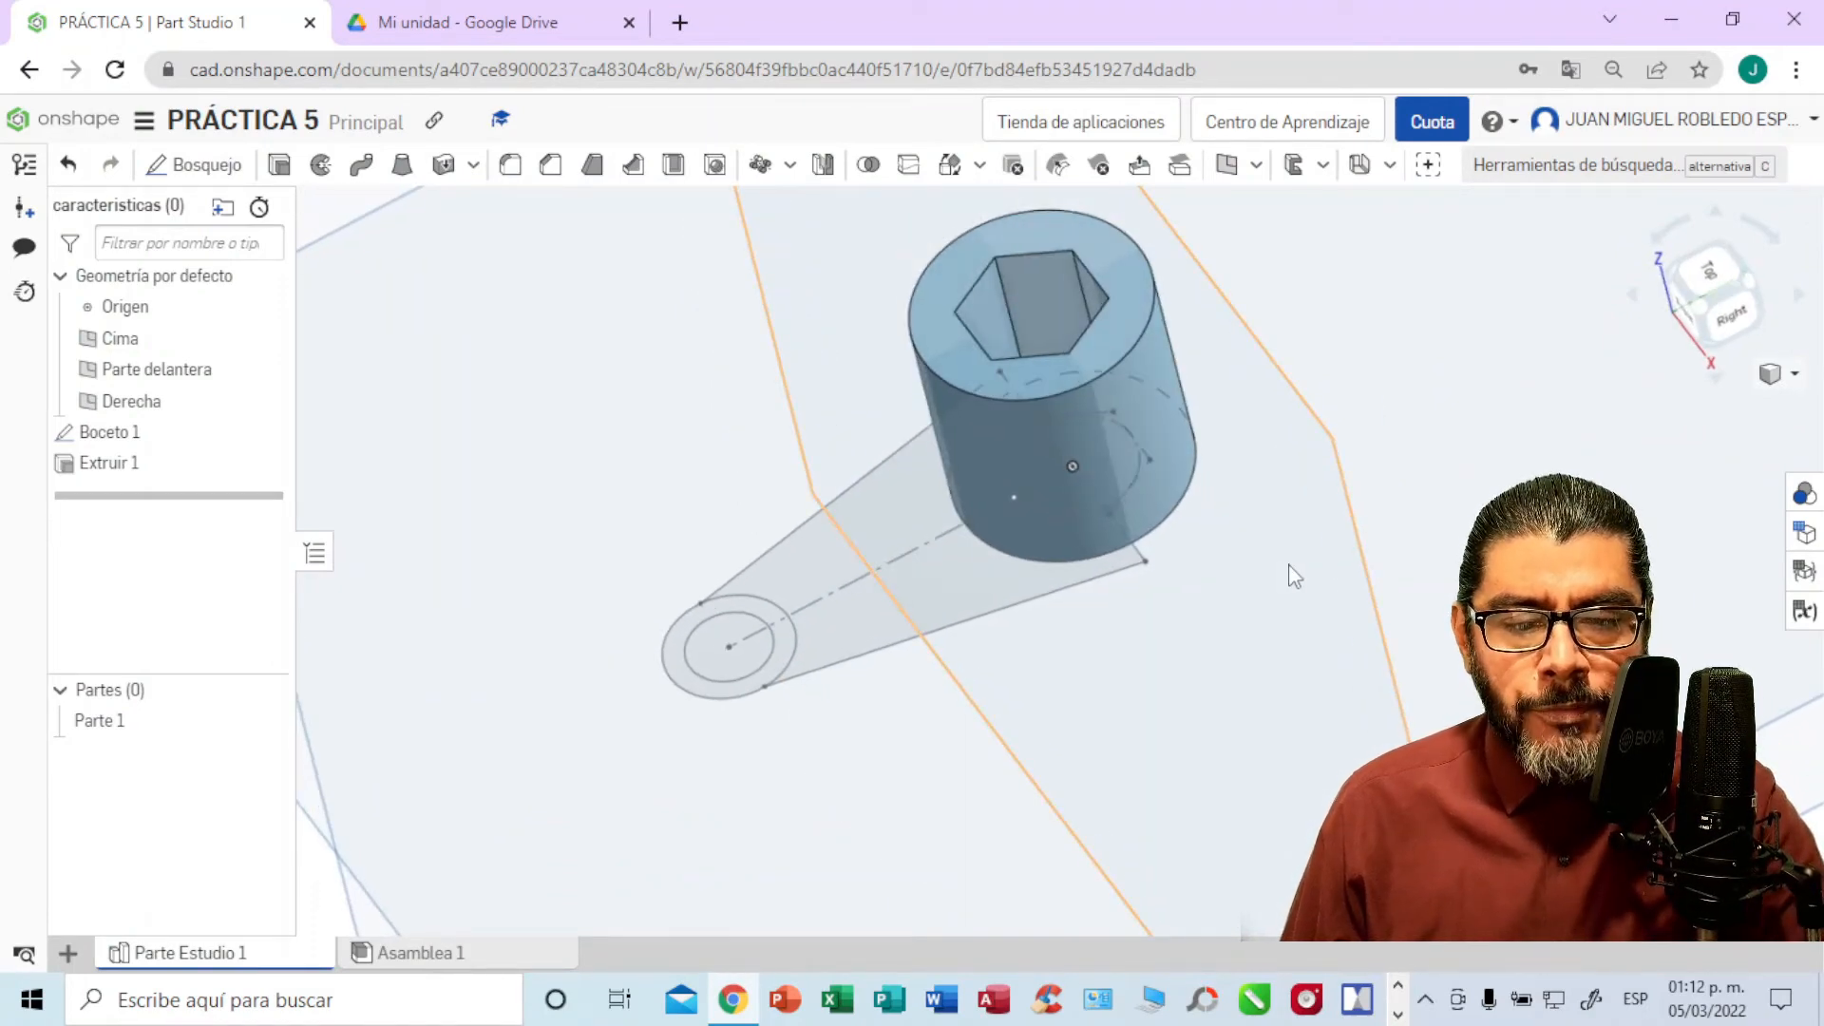
{"action": "middle_click_drag", "start_coordinate": [1295, 577], "coordinate": [1195, 634]}
{"action": "right_click_drag", "start_coordinate": [1201, 601], "coordinate": [1185, 555]}
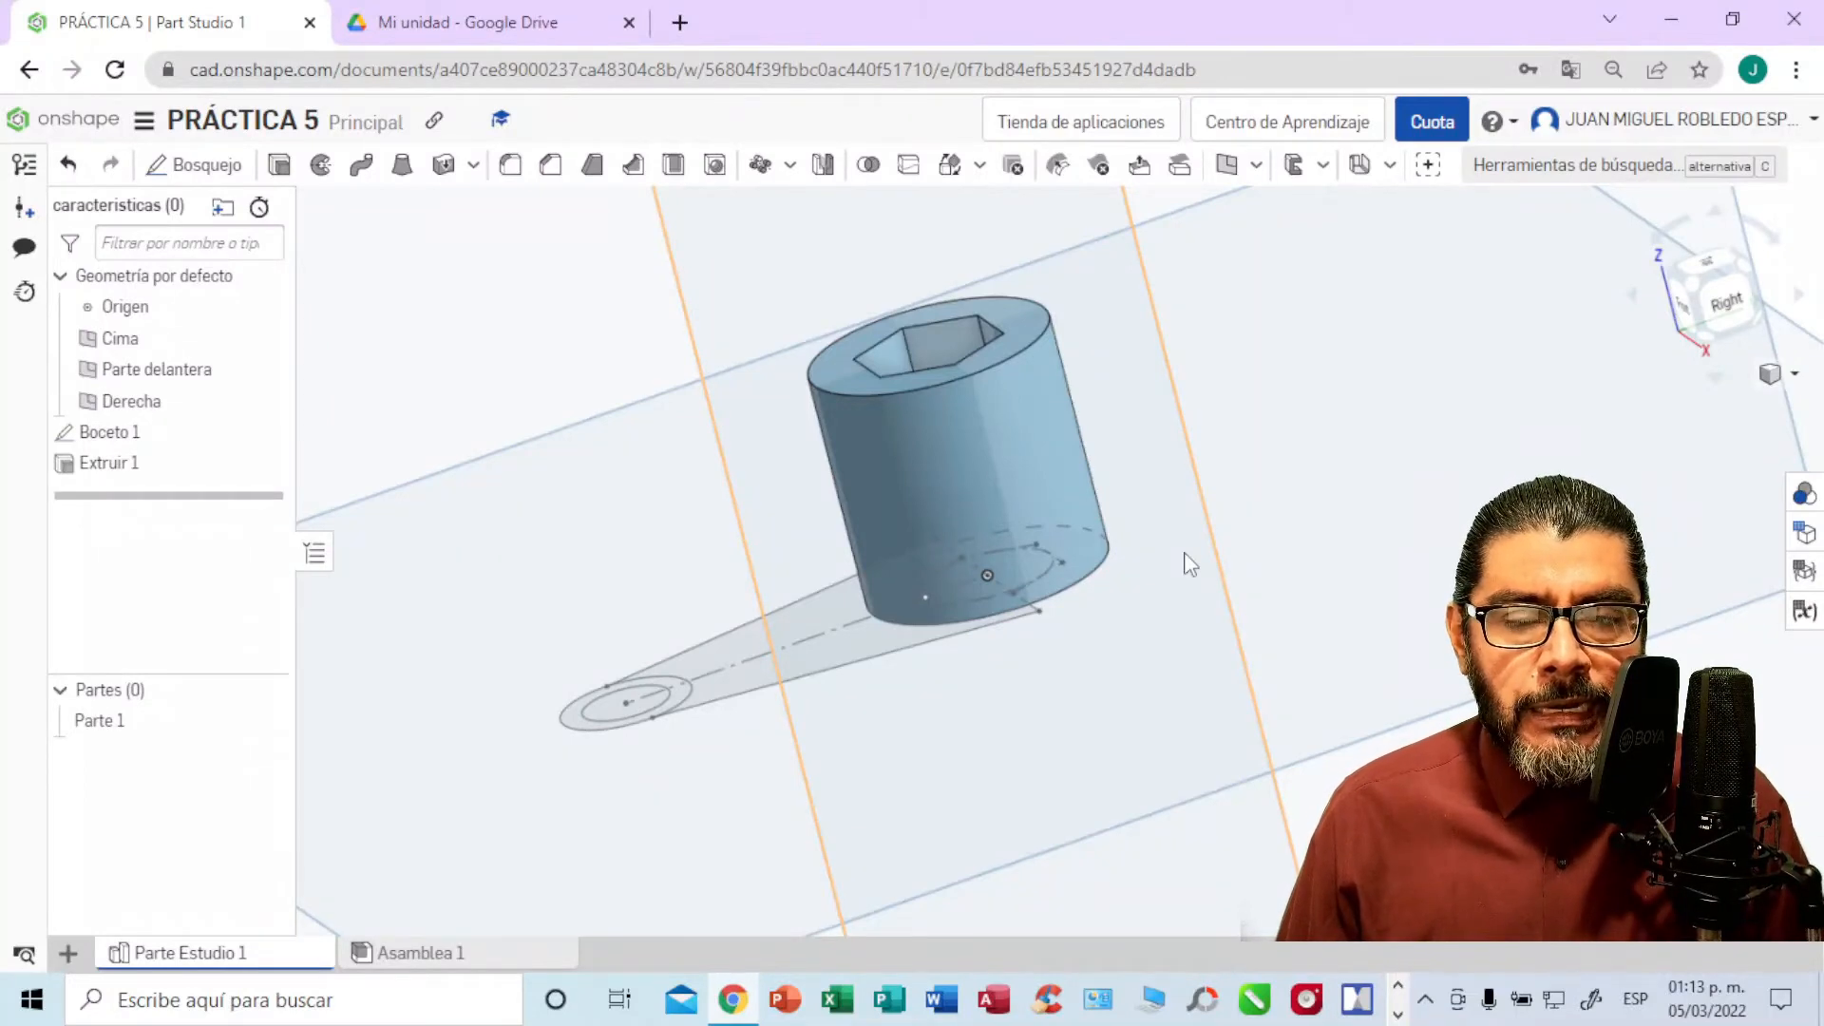
Step: Examine the sloped arms in the PDF drawing and compare them with the cylinder and arm sketch in side and angled views
{"action": "left_click", "coordinate": [459, 25]}
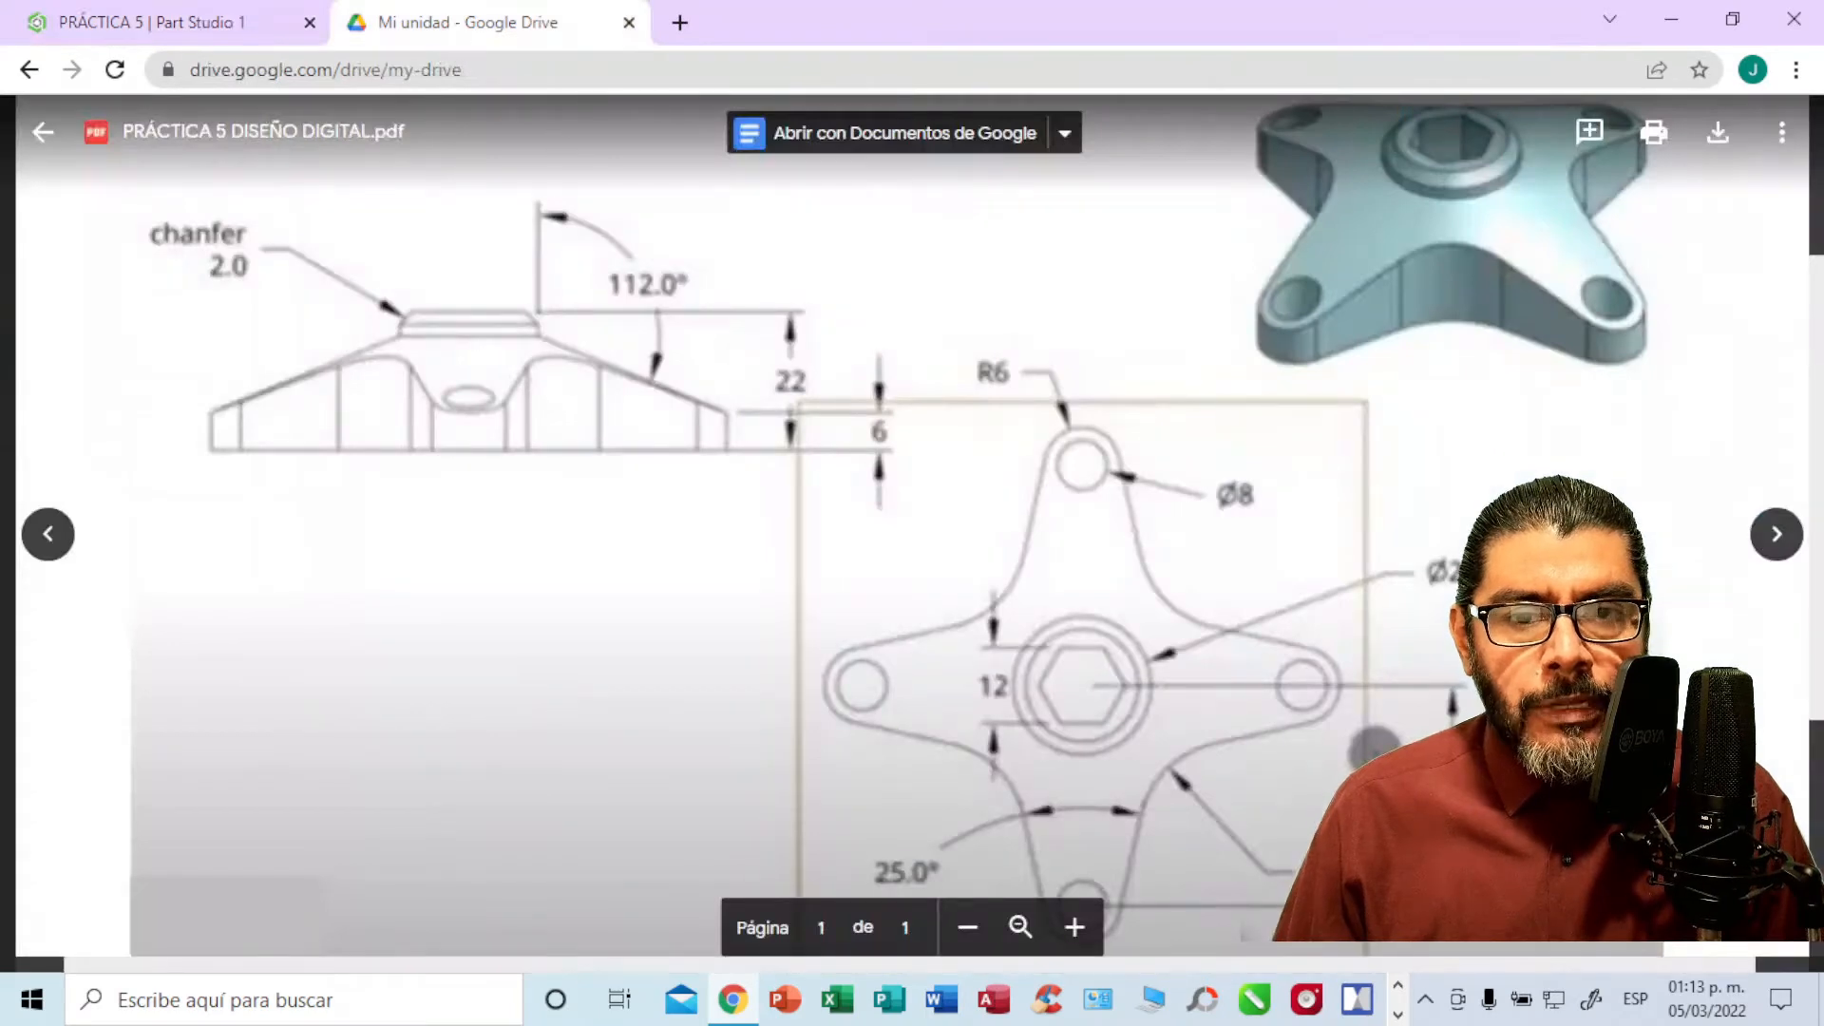
{"action": "scroll", "coordinate": [1388, 356], "scroll_direction": "up", "scroll_amount": 2}
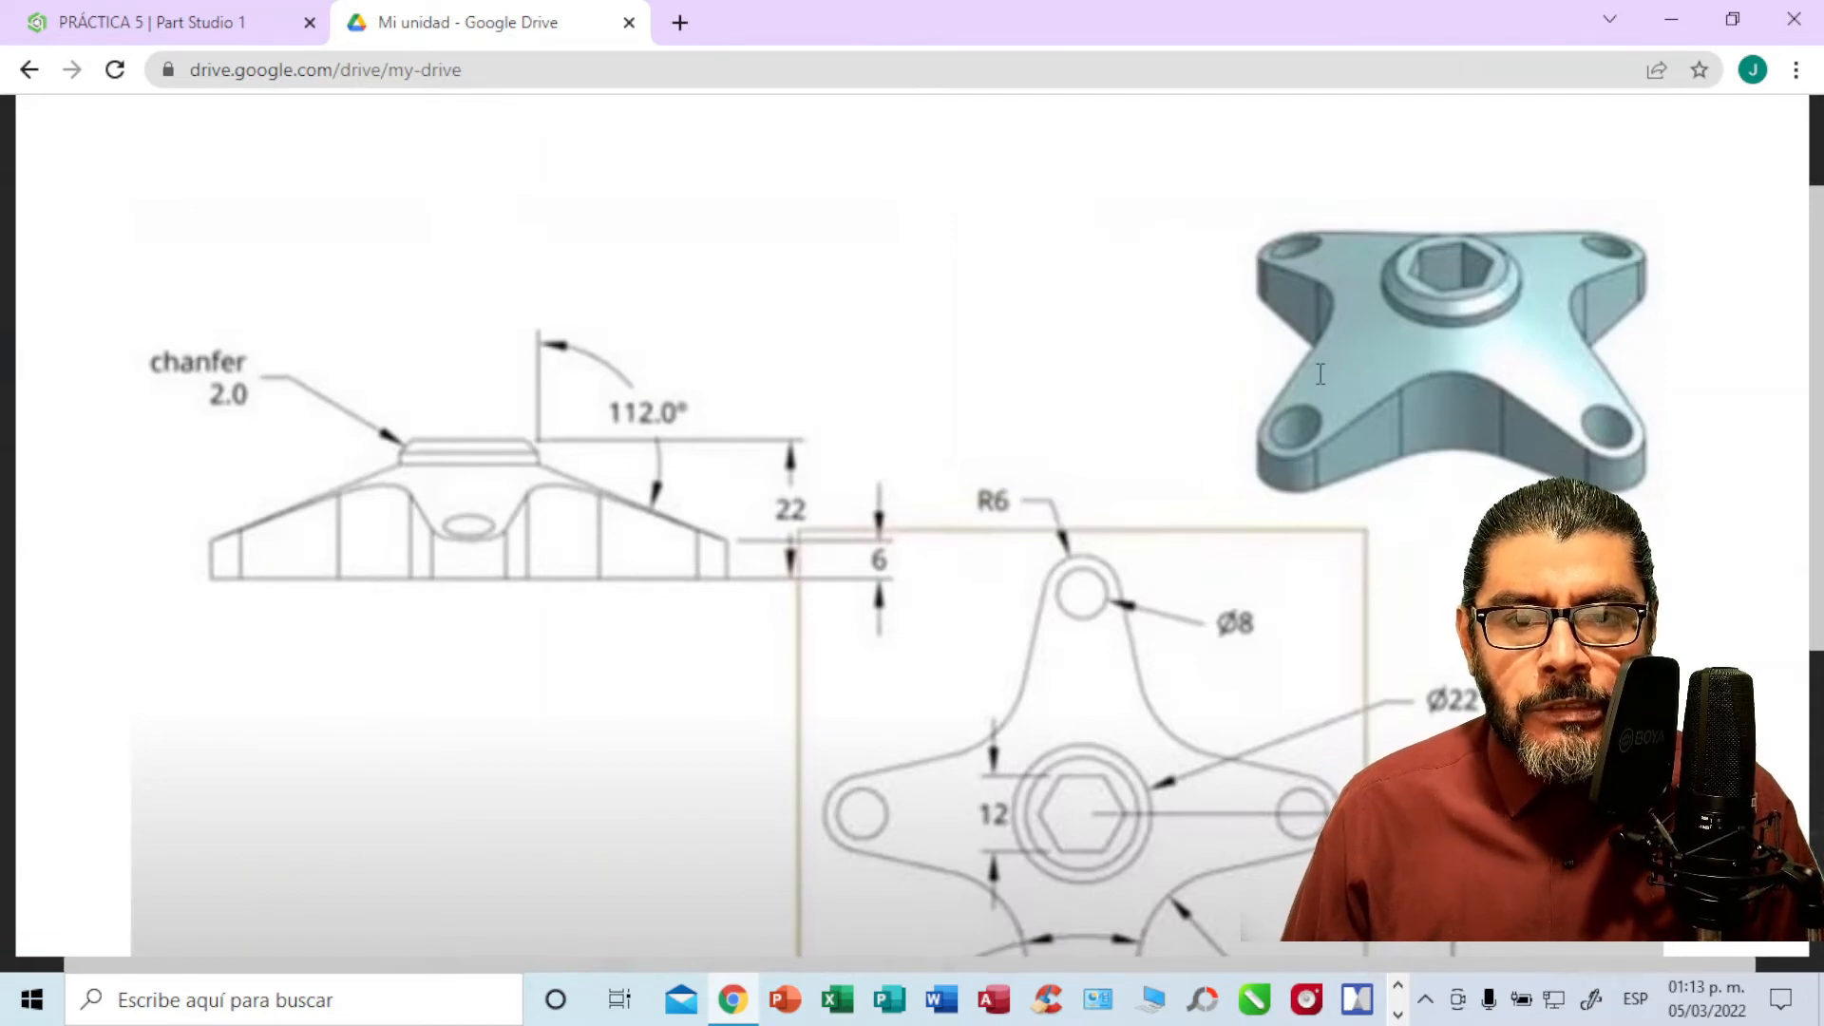
{"action": "left_click", "coordinate": [226, 25]}
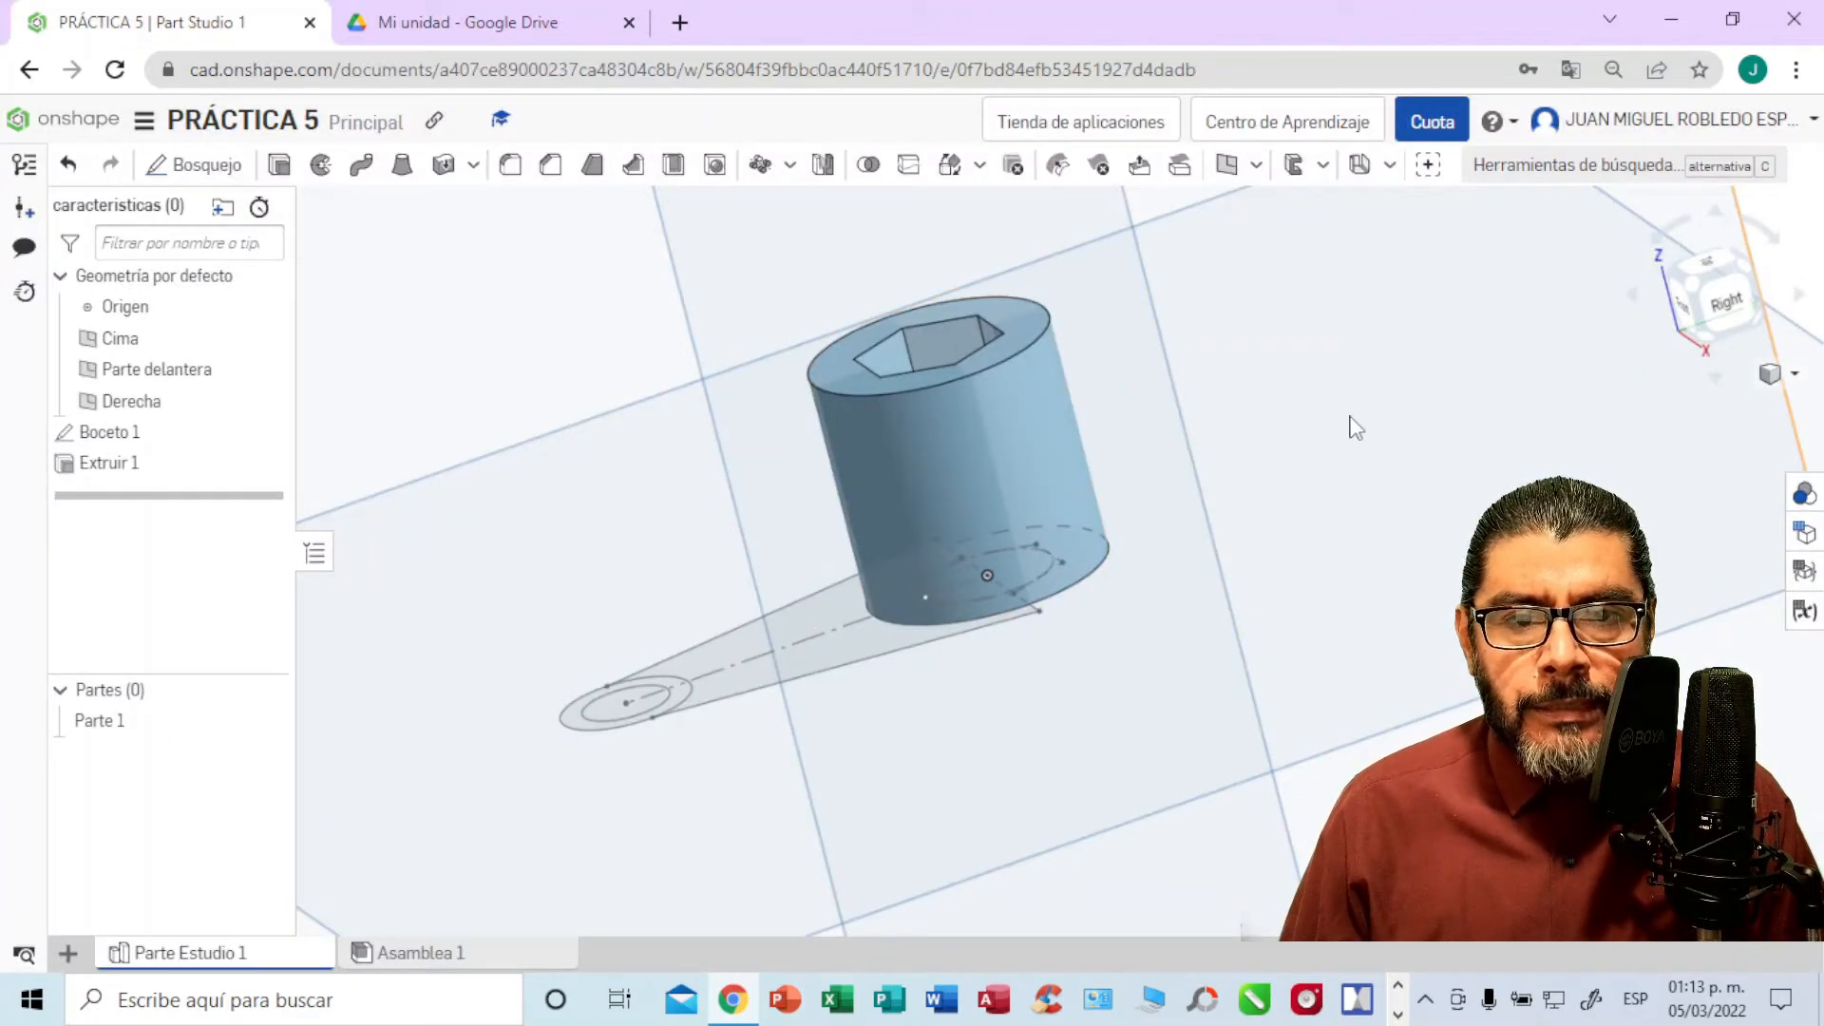
{"action": "left_click", "coordinate": [1723, 304]}
{"action": "scroll", "coordinate": [1544, 399], "scroll_direction": "up", "scroll_amount": 3}
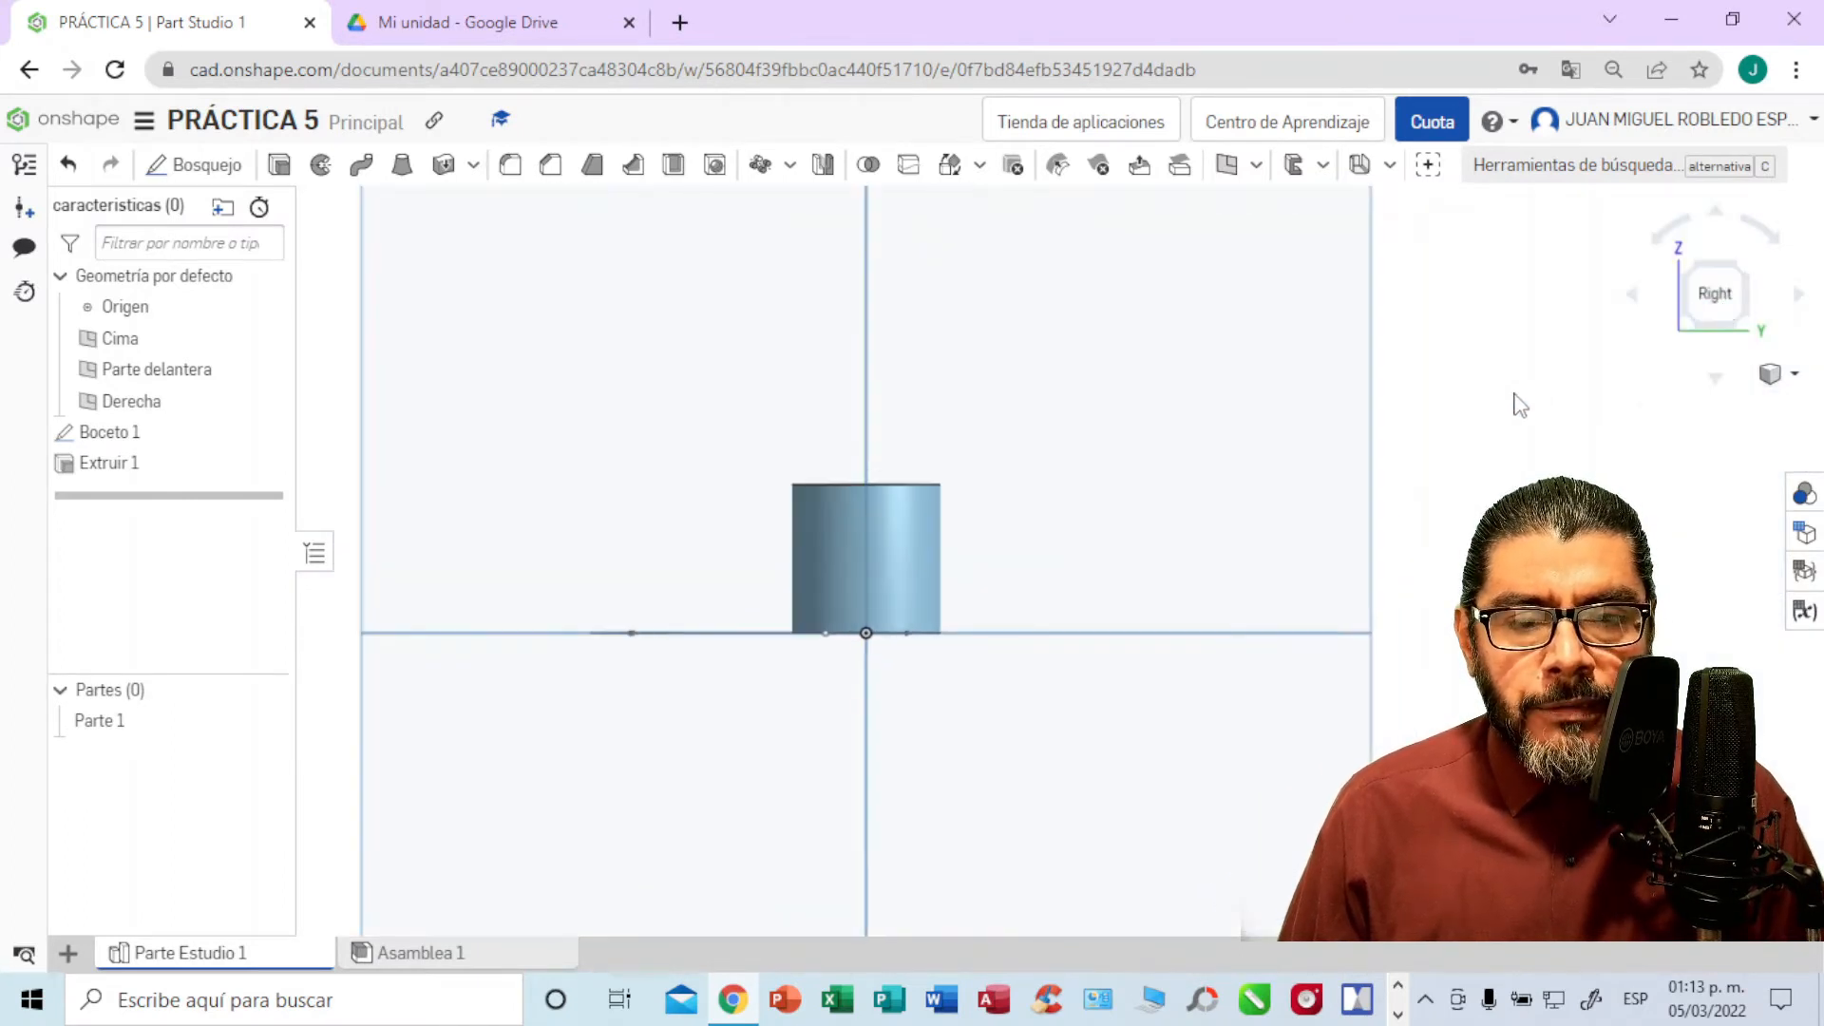
{"action": "scroll", "coordinate": [1154, 523], "scroll_direction": "up", "scroll_amount": 2}
{"action": "middle_click_drag", "start_coordinate": [1109, 502], "coordinate": [1258, 467]}
{"action": "right_click_drag", "start_coordinate": [1258, 476], "coordinate": [1275, 523]}
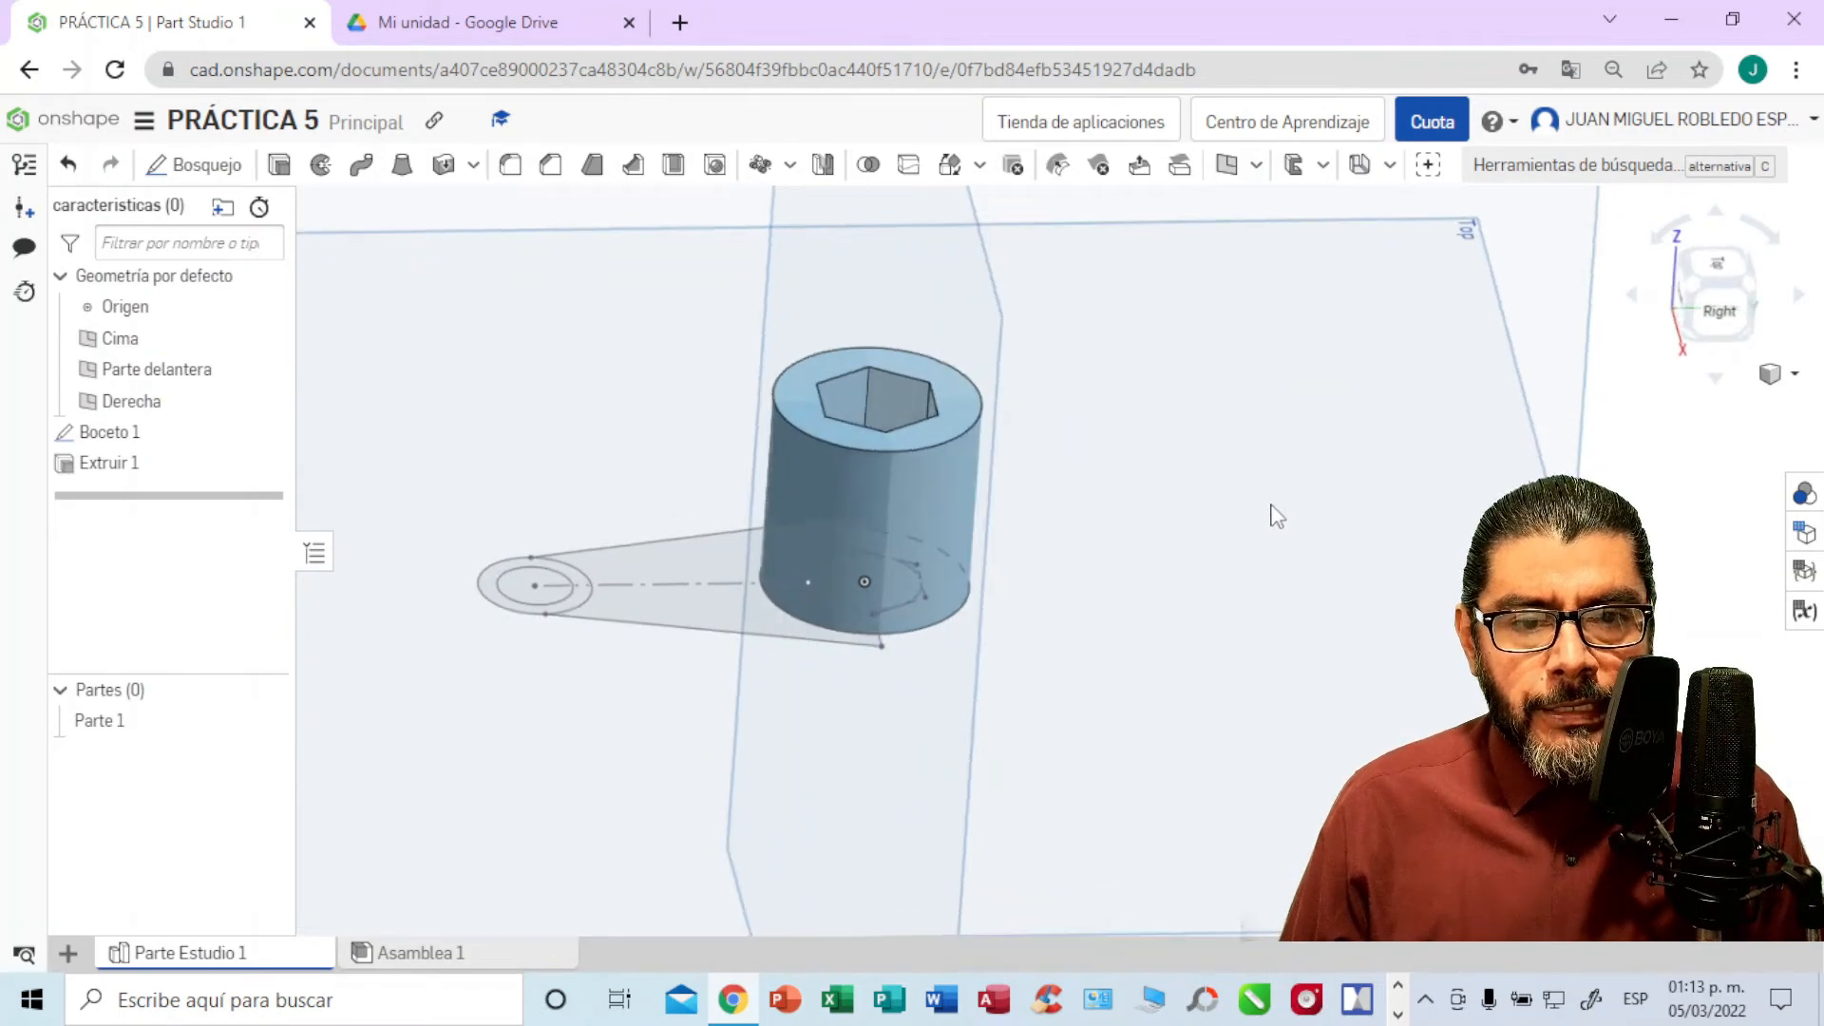
{"action": "scroll", "coordinate": [1275, 514], "scroll_direction": "up", "scroll_amount": 2}
{"action": "middle_click_drag", "start_coordinate": [1183, 543], "coordinate": [1390, 568]}
{"action": "right_click_drag", "start_coordinate": [1329, 570], "coordinate": [1332, 582]}
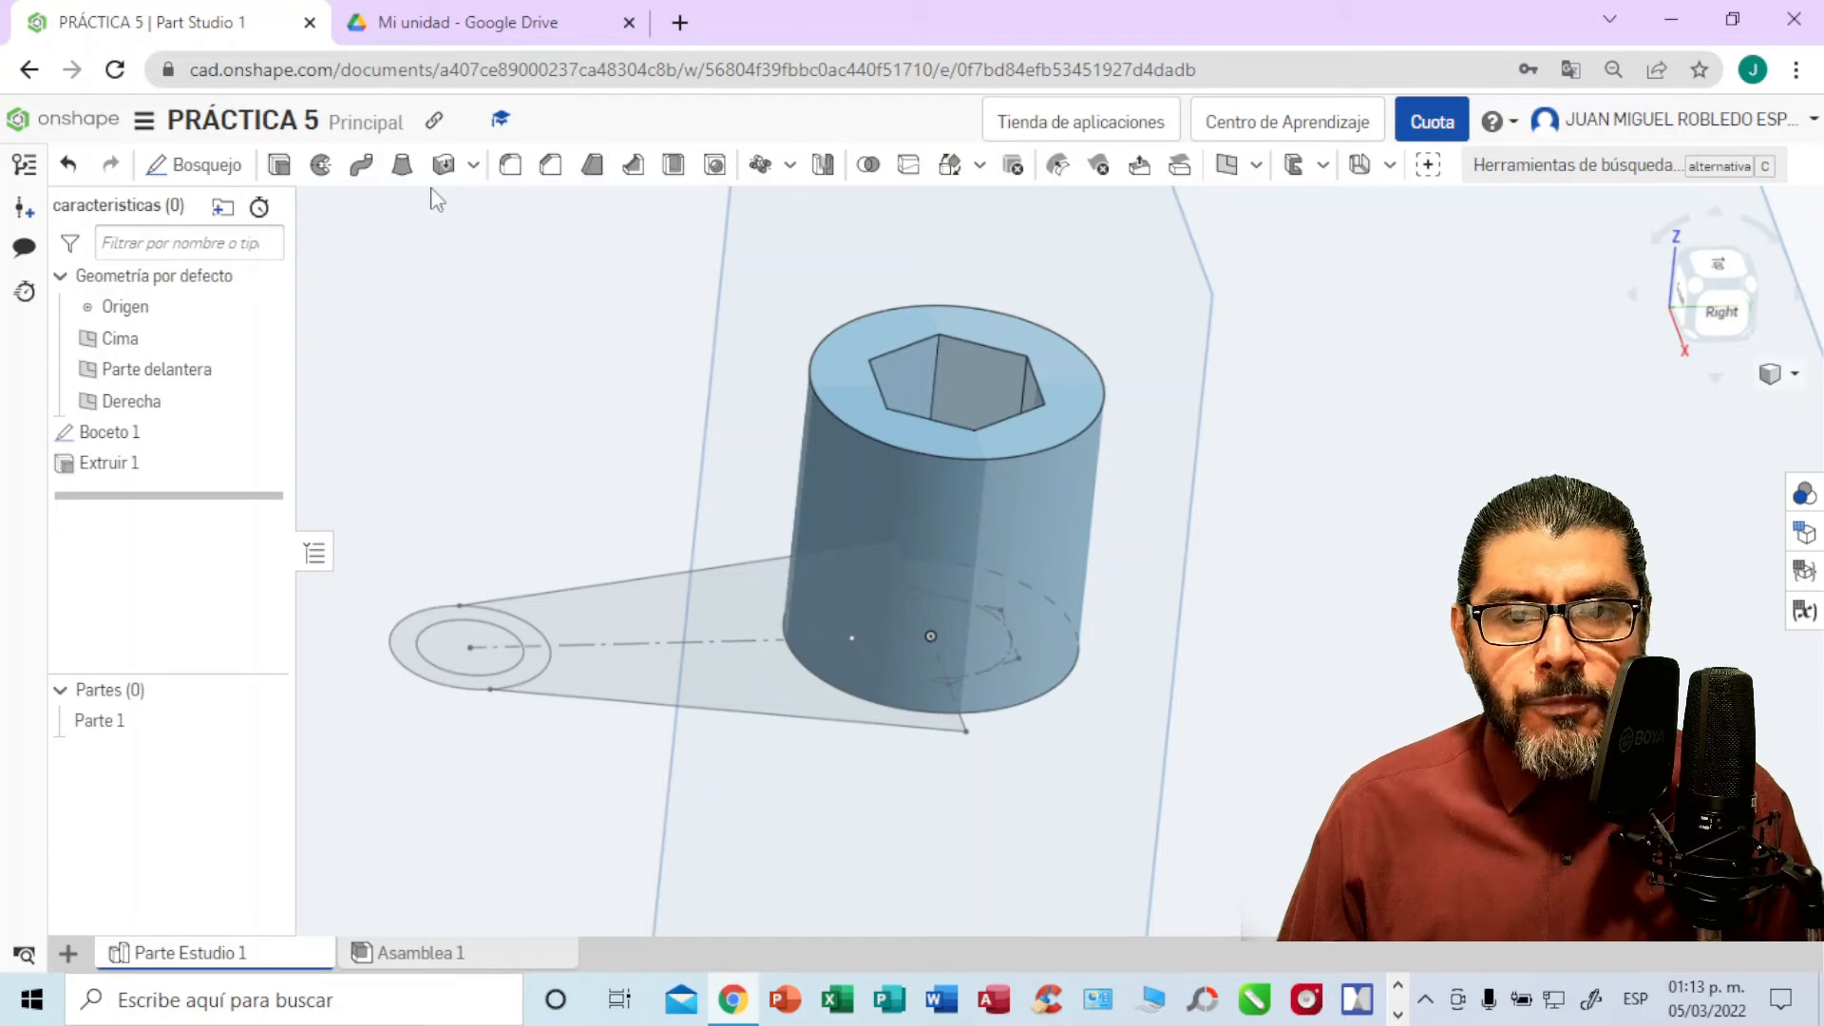
Step: Start a new sketch on the Right plane, with the cylinder and arm profile in an angled view
{"action": "left_click", "coordinate": [1724, 317]}
{"action": "left_click", "coordinate": [209, 167]}
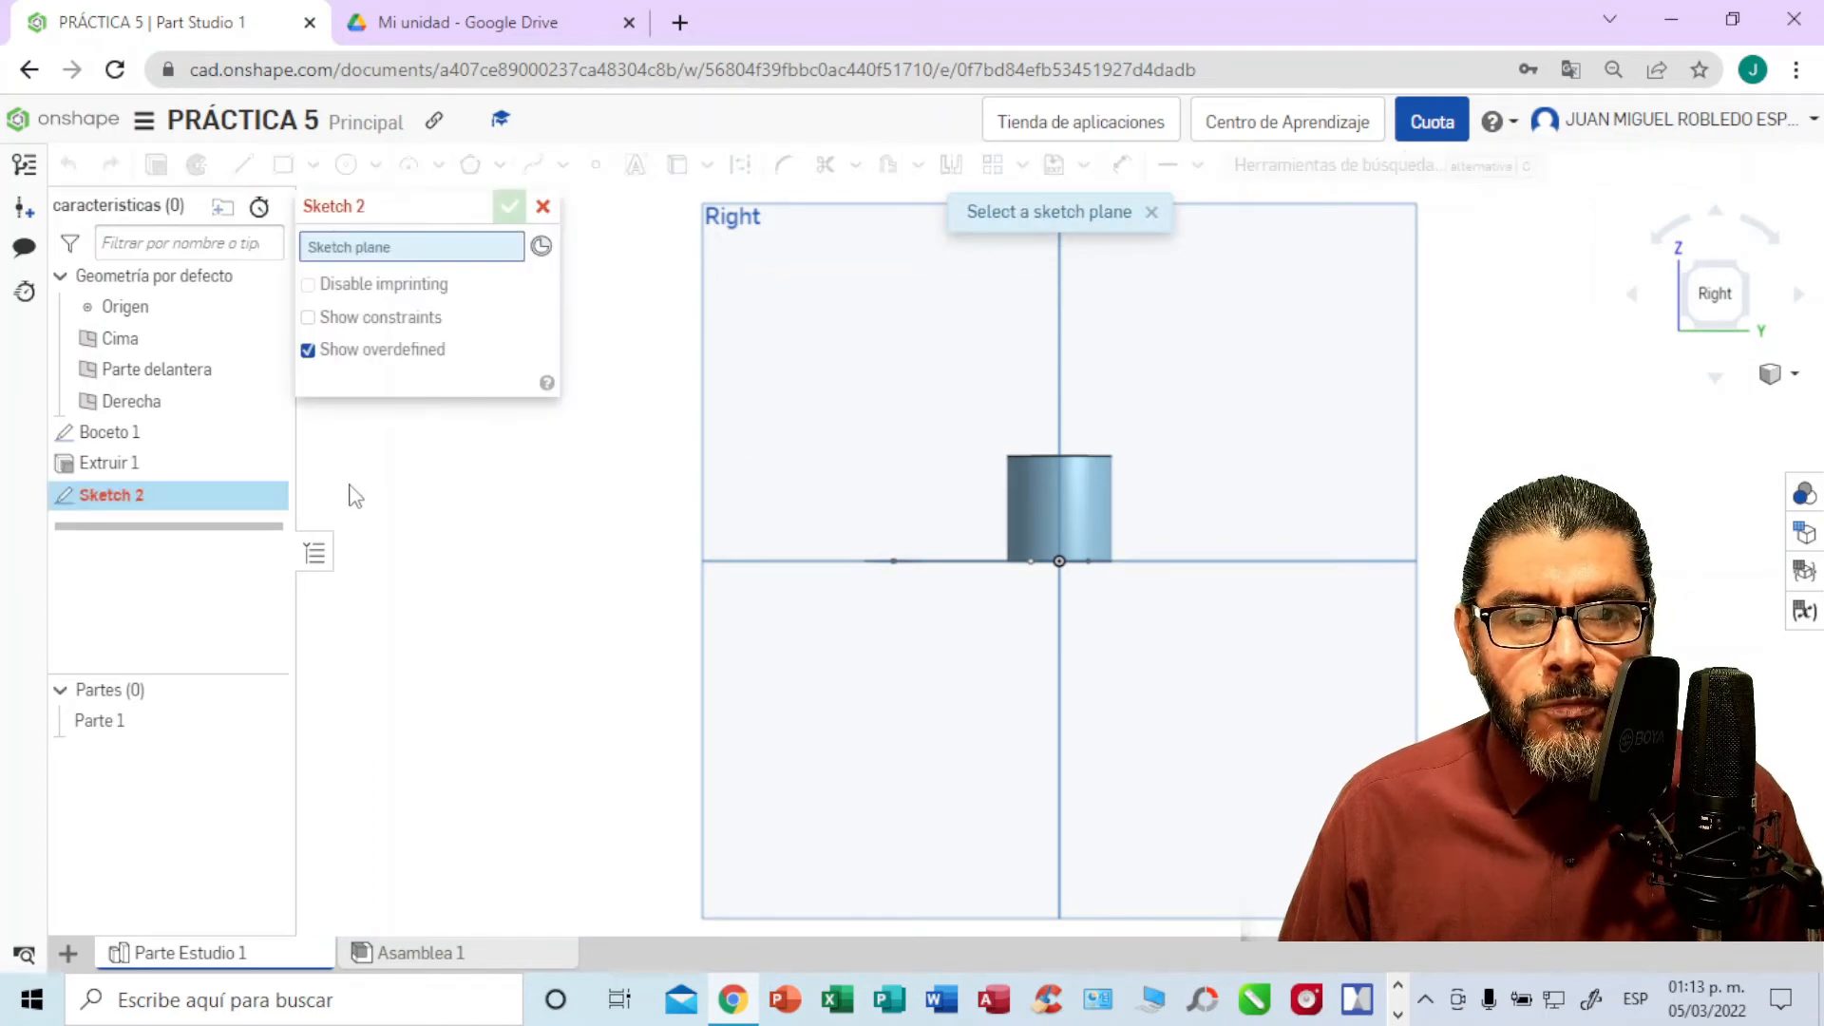
{"action": "left_click", "coordinate": [864, 456]}
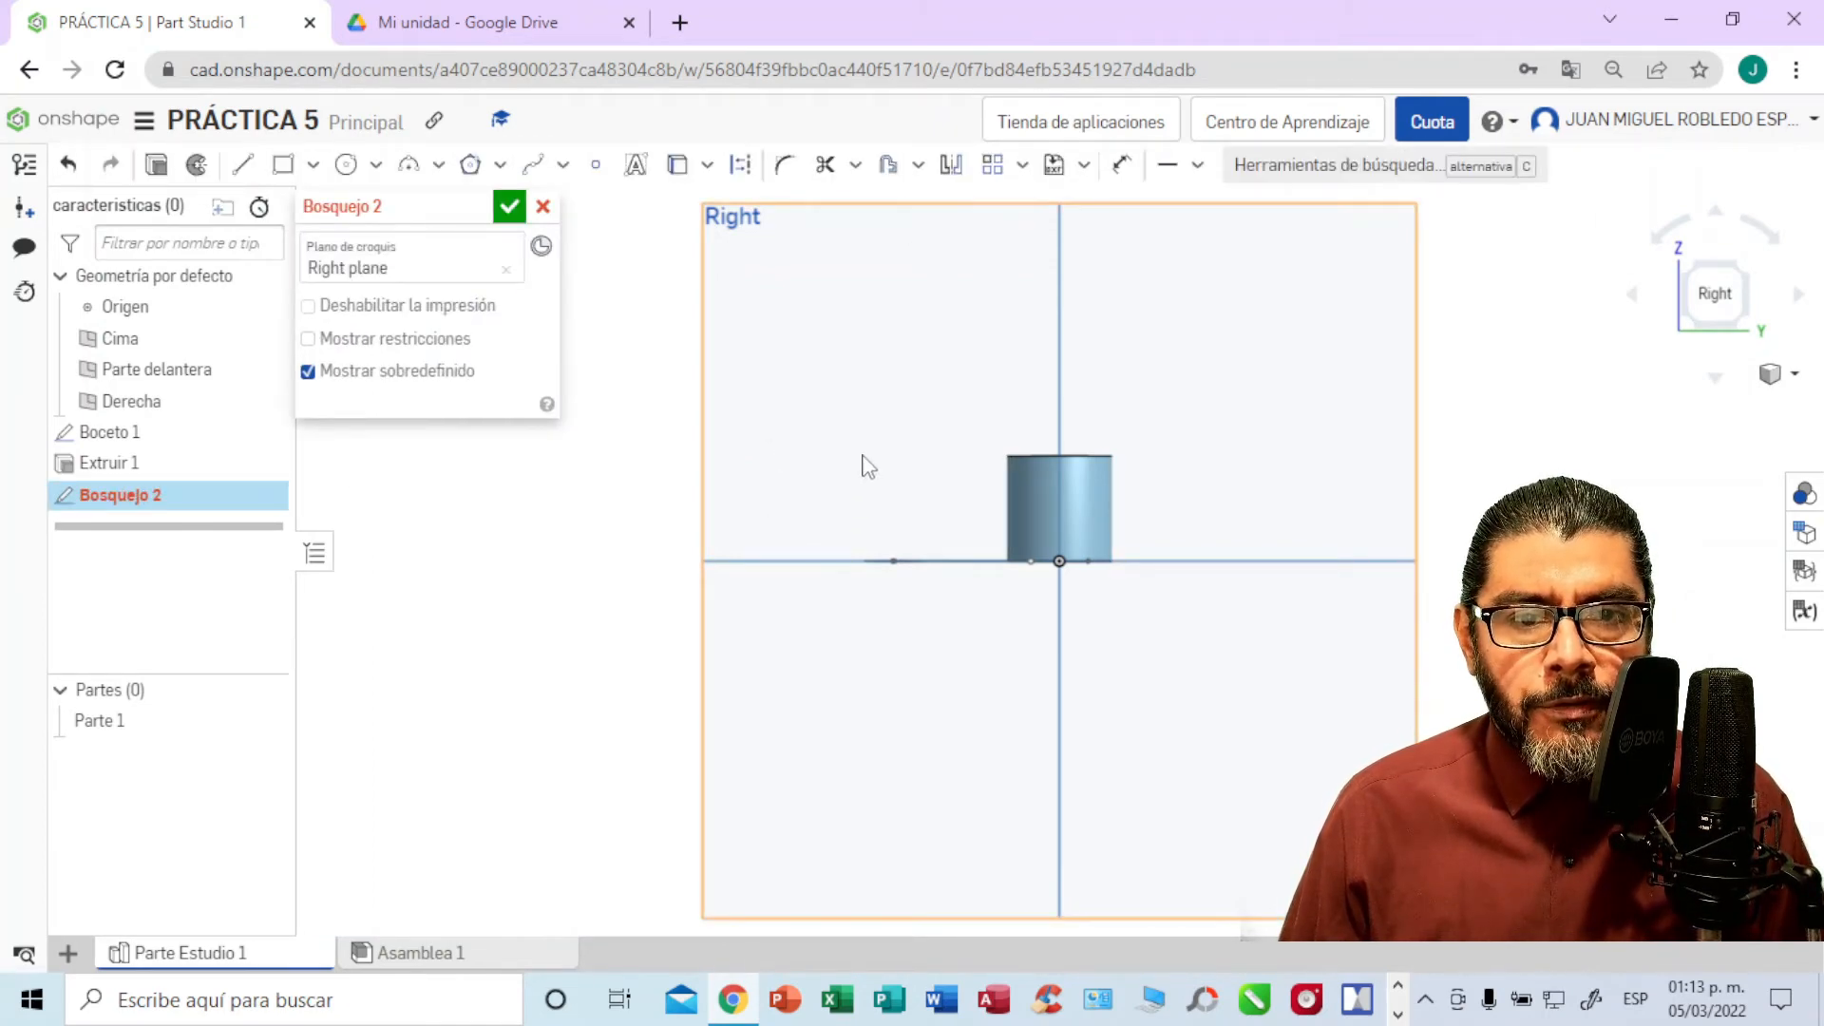
{"action": "mouse_move", "coordinate": [1075, 407]}
{"action": "right_mouse_down"}
{"action": "mouse_move", "coordinate": [1060, 450]}
{"action": "mouse_move", "coordinate": [1115, 499]}
{"action": "right_mouse_up"}
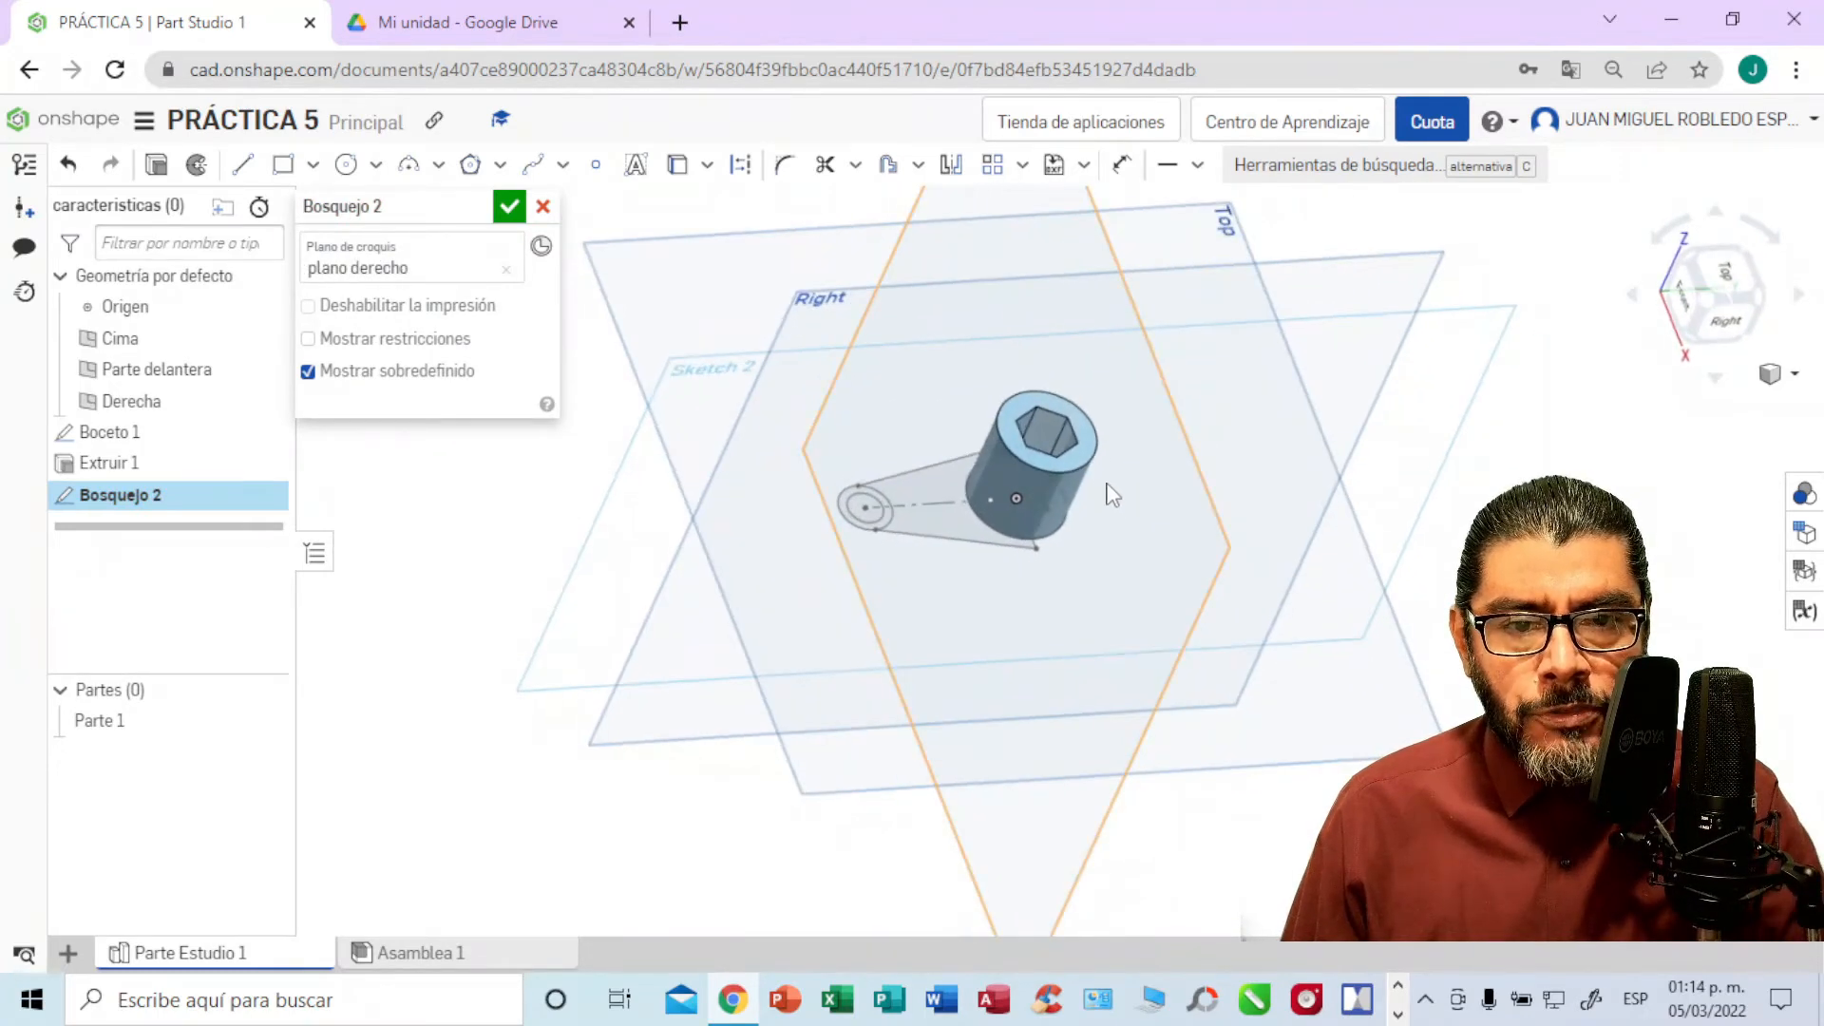
{"action": "scroll", "coordinate": [1112, 494], "scroll_direction": "up", "scroll_amount": 5}
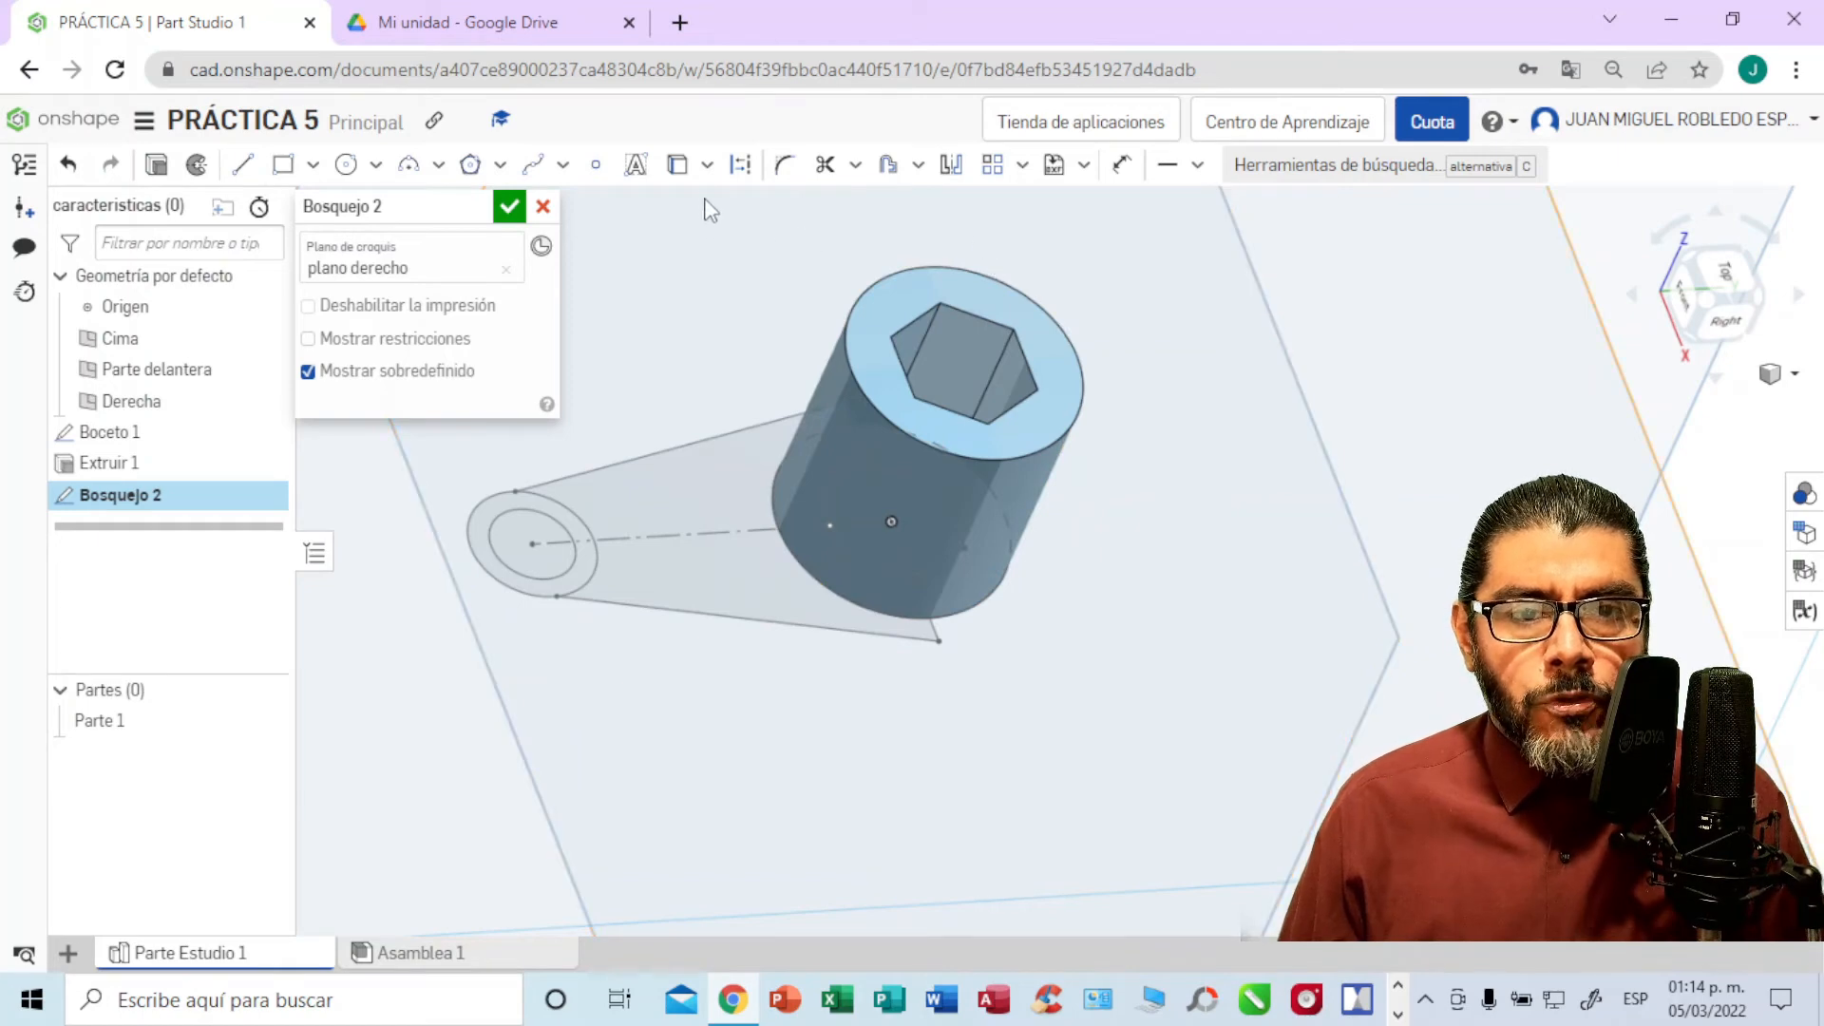
Step: Try projecting the outer circle at the arm's tip into the Right-plane sketch with Use, and undo the projection
{"action": "left_click", "coordinate": [708, 168]}
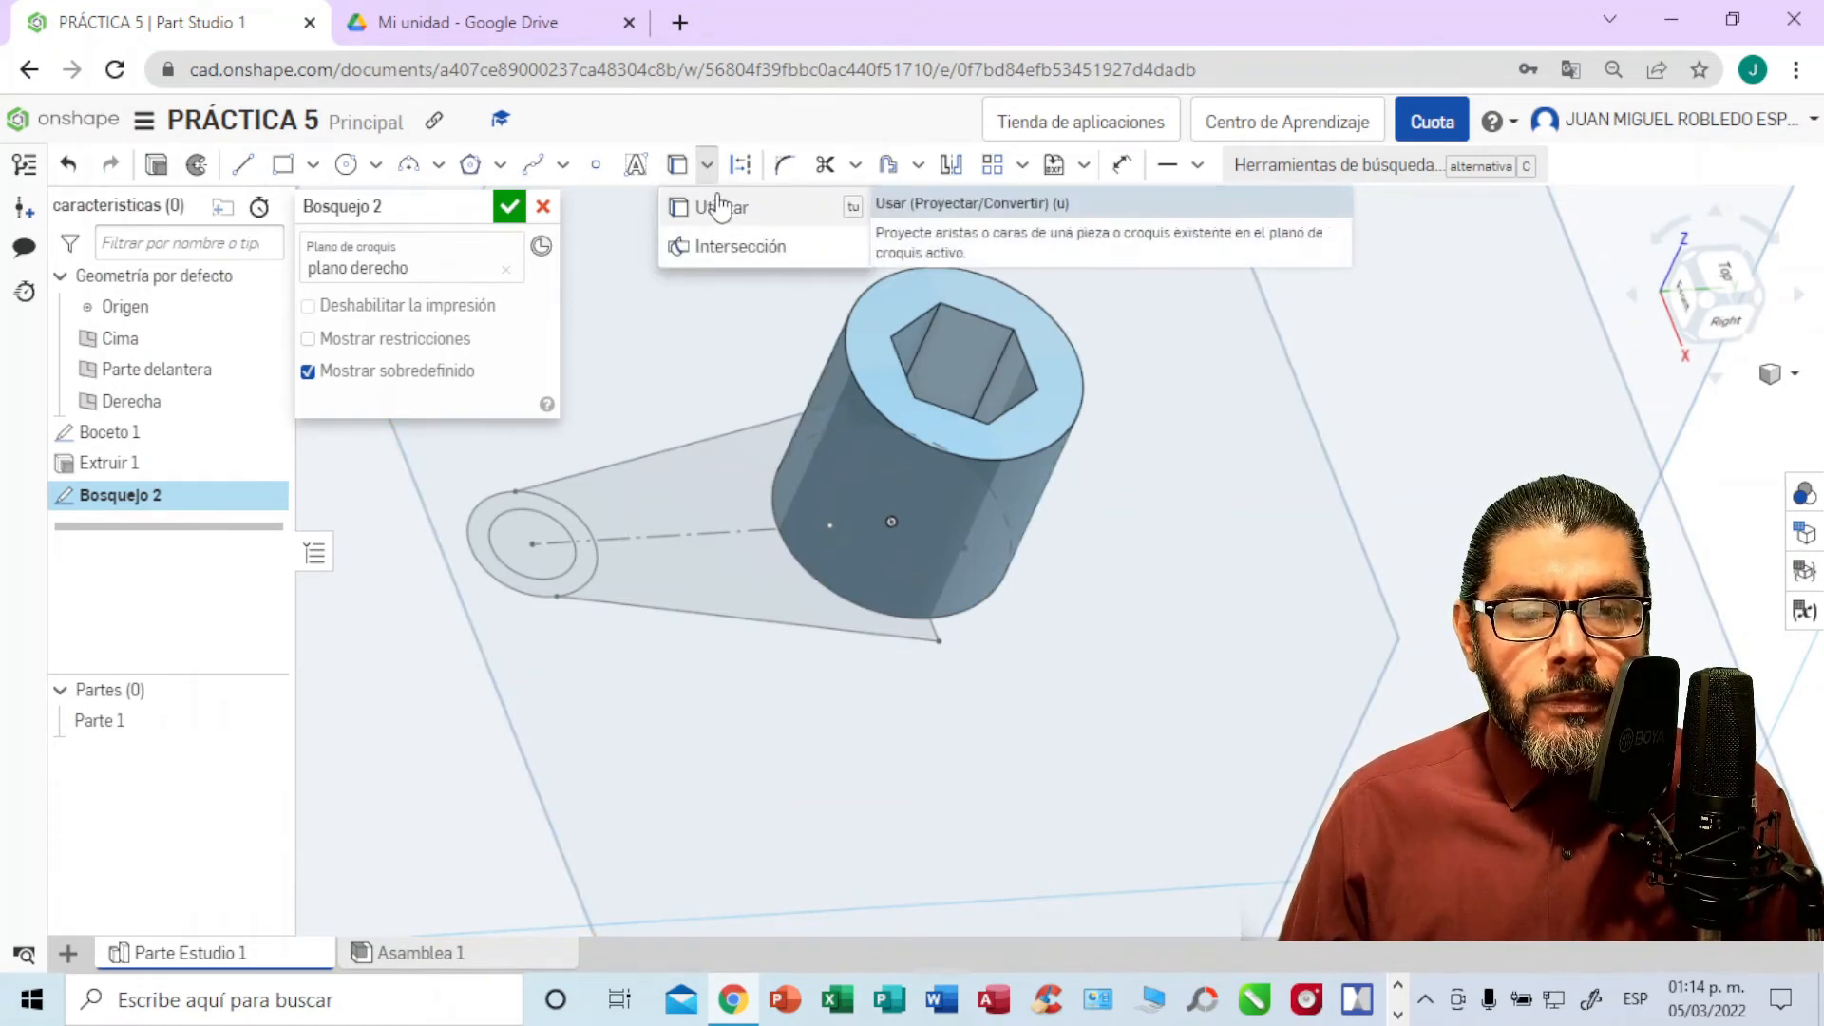
{"action": "left_click", "coordinate": [707, 169]}
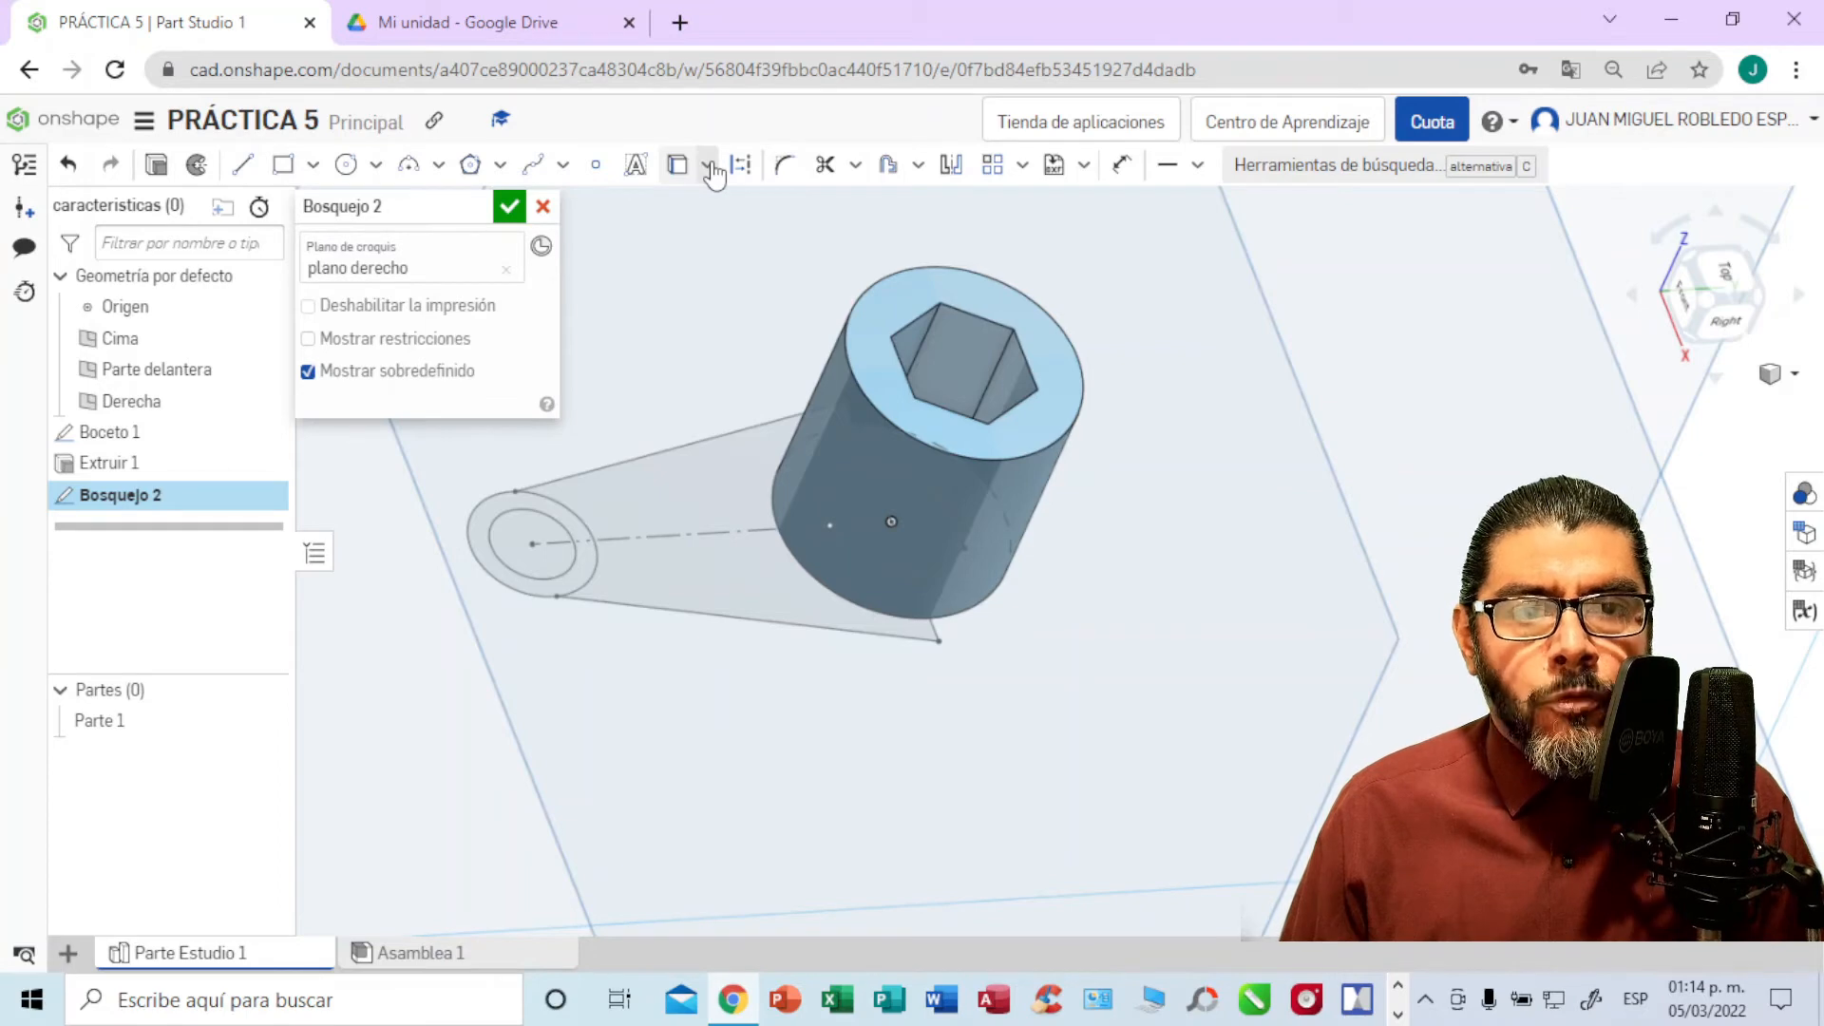
{"action": "left_click", "coordinate": [709, 169]}
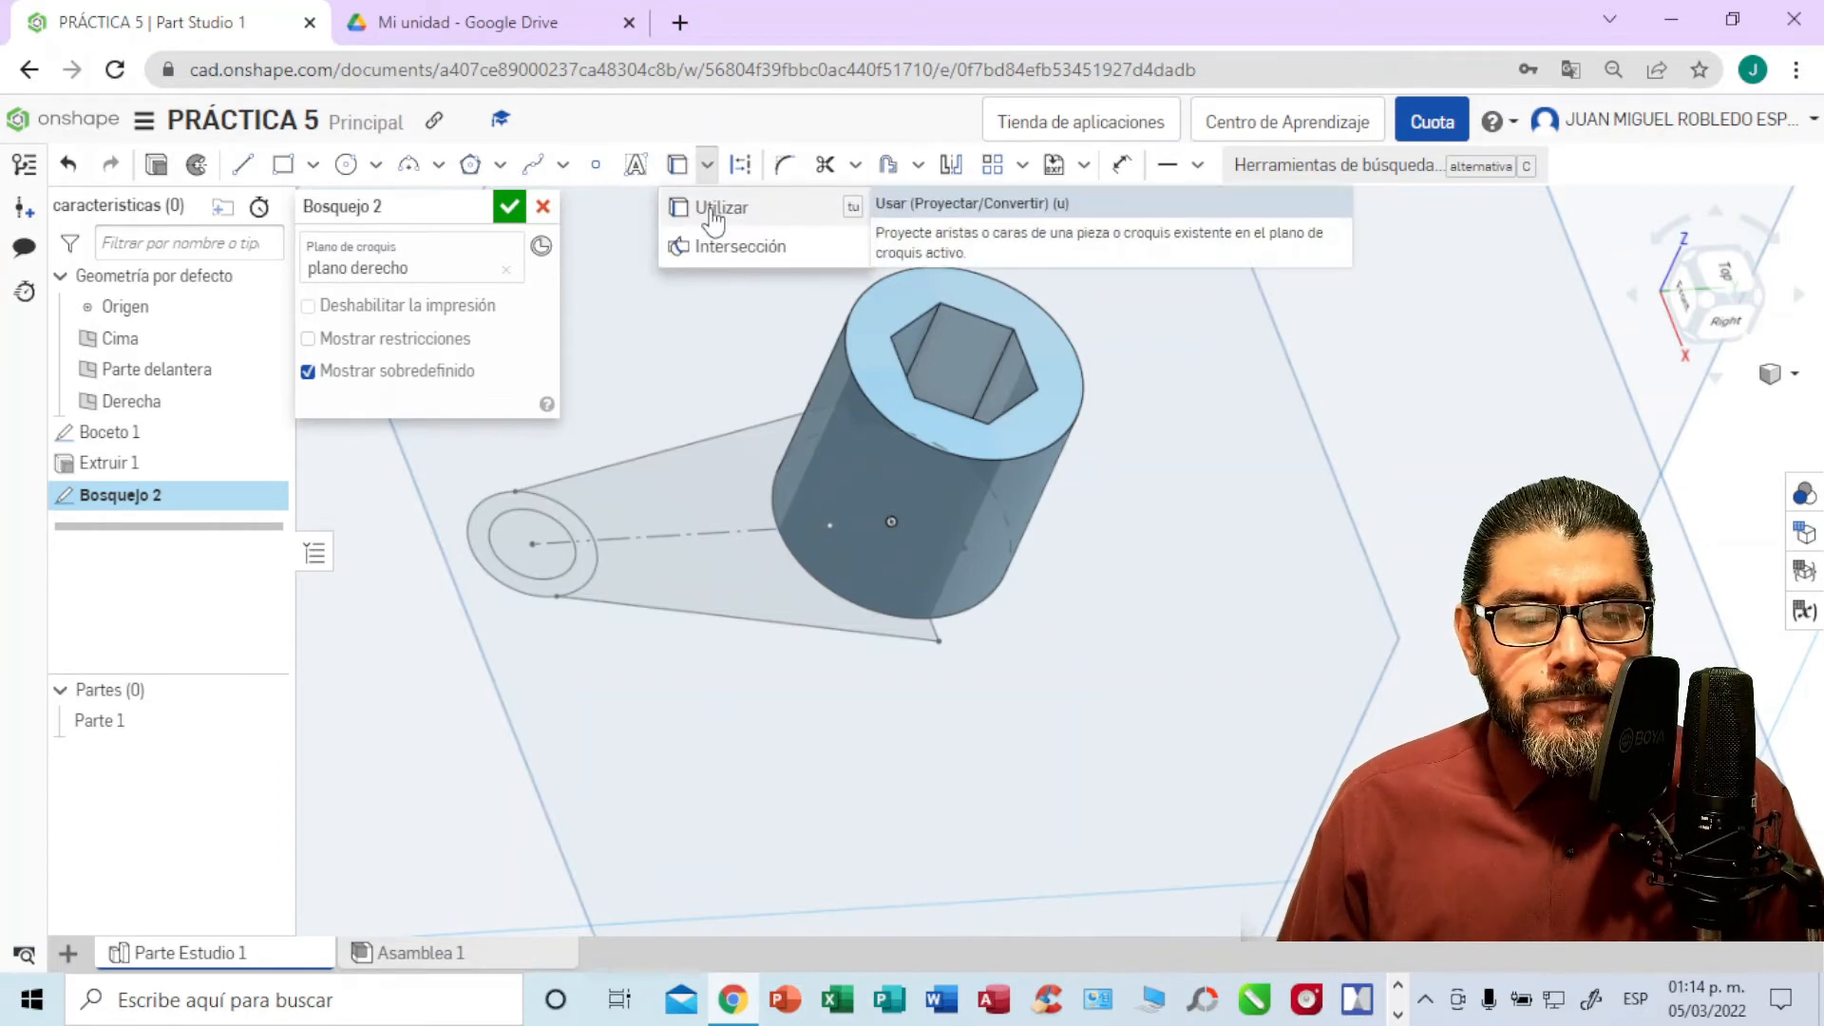
{"action": "left_click", "coordinate": [714, 213]}
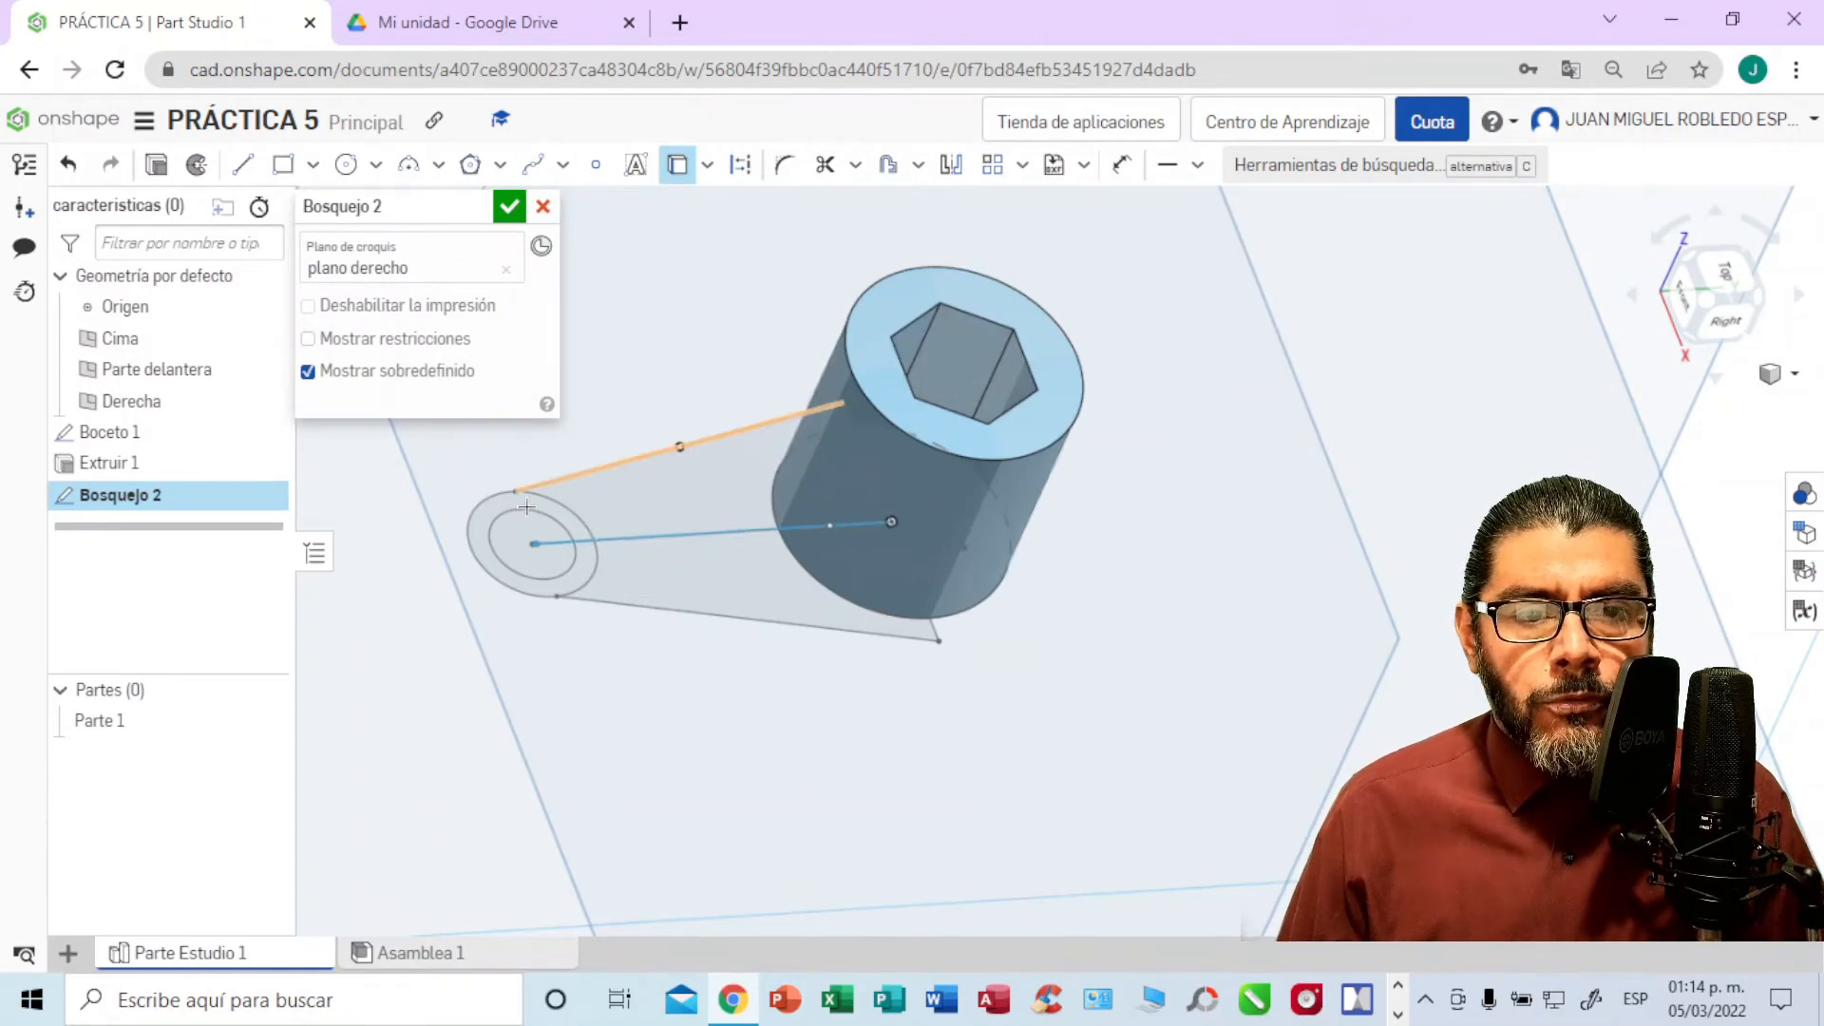
{"action": "left_click", "coordinate": [471, 547]}
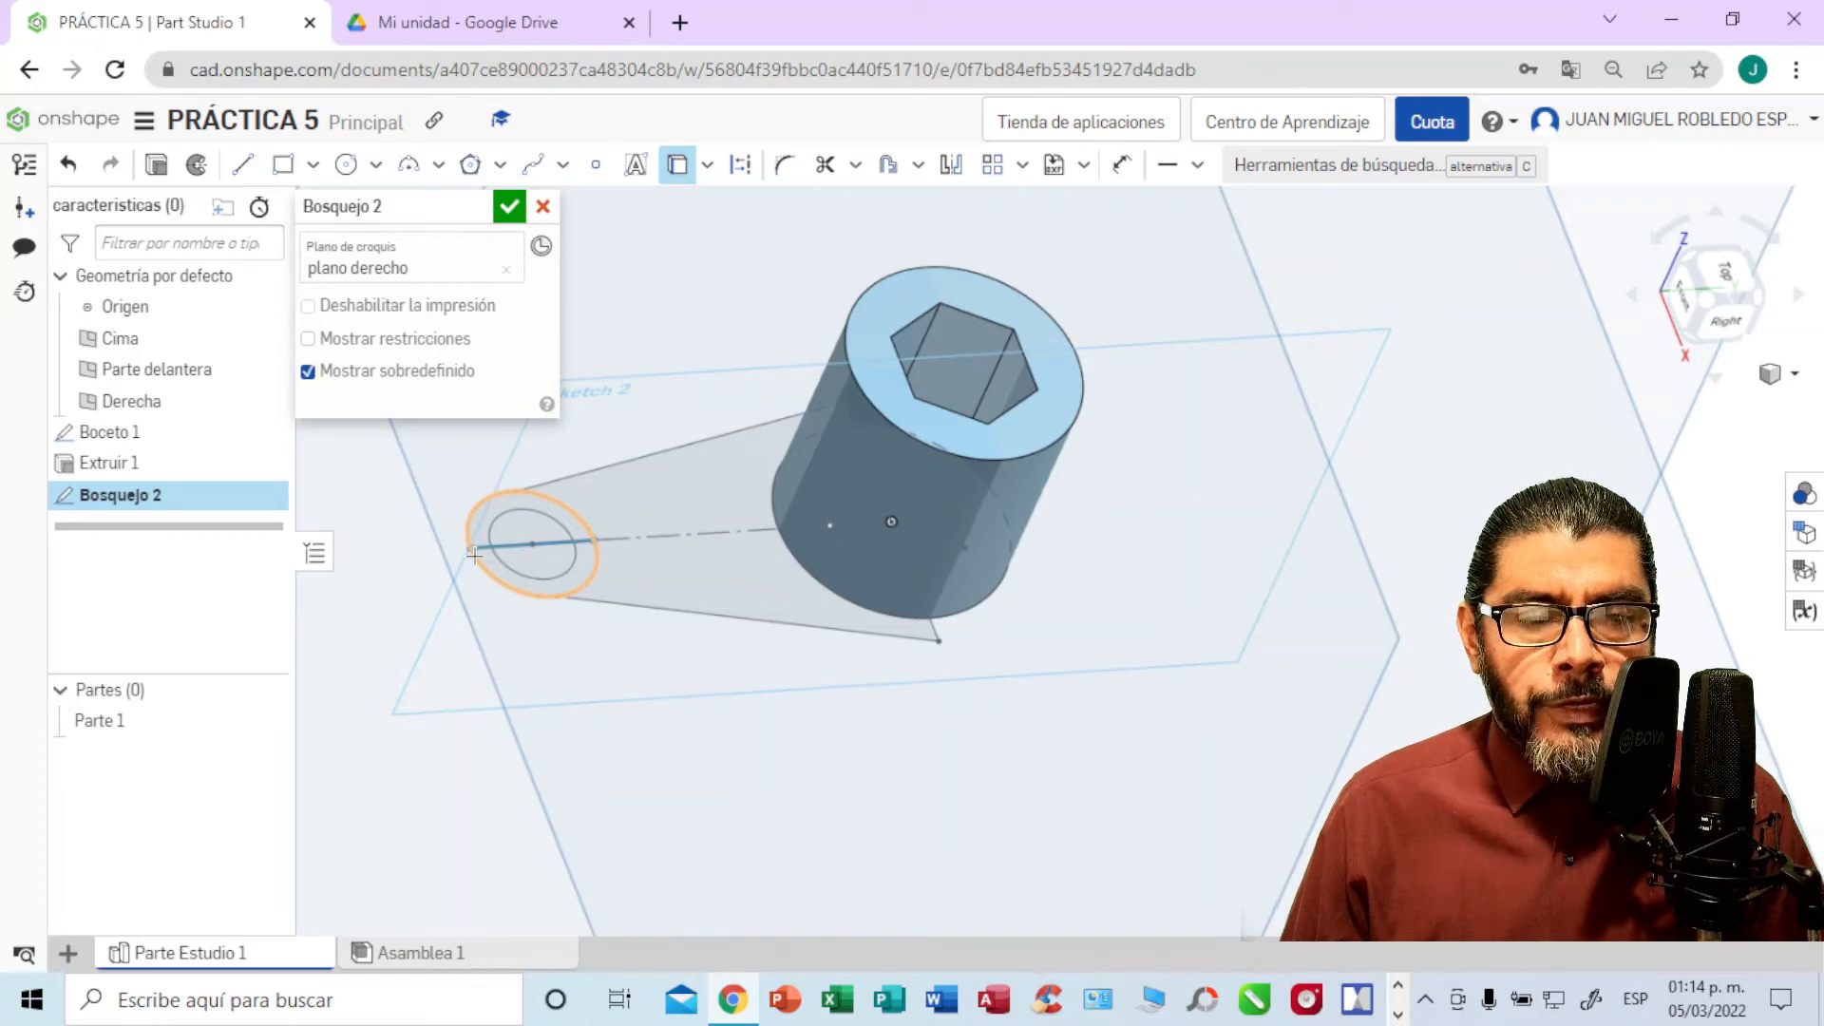
{"action": "left_click", "coordinate": [474, 558]}
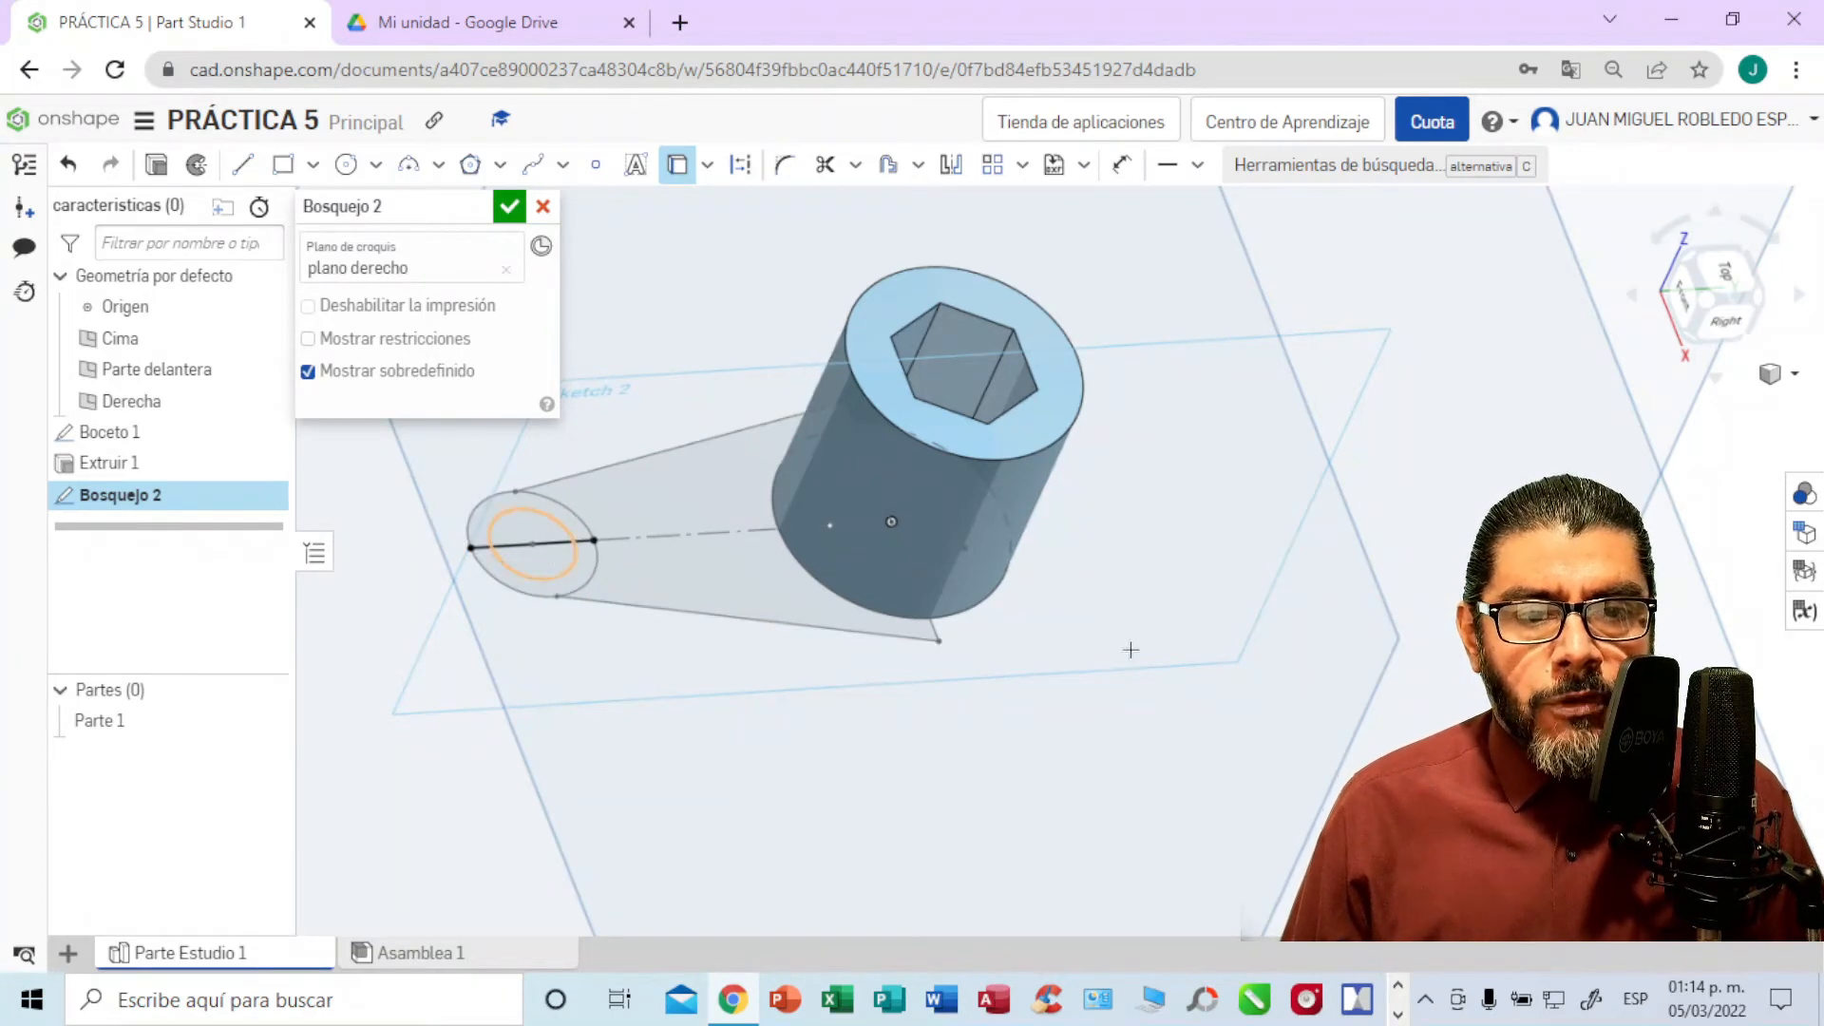
{"action": "left_click", "coordinate": [68, 165]}
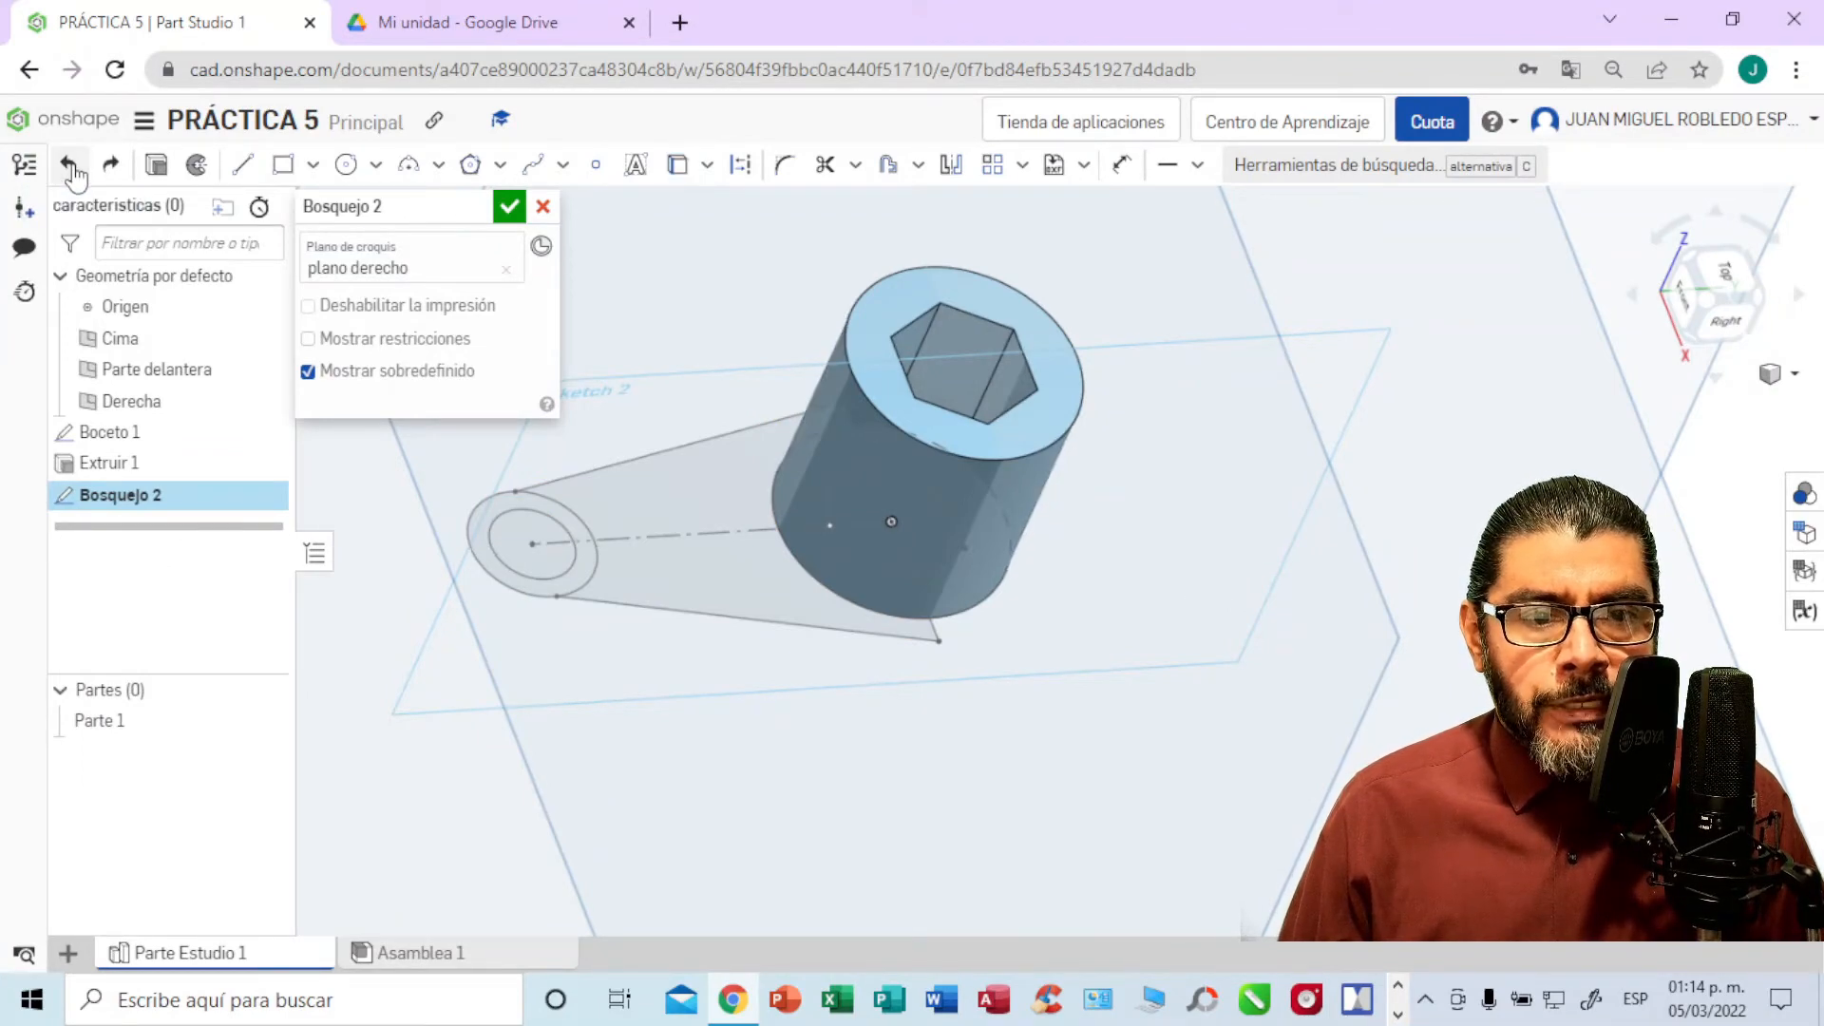
Step: Project the outer circle at the arm's tip onto the Right-plane sketch with the Use tool
{"action": "left_click", "coordinate": [706, 168]}
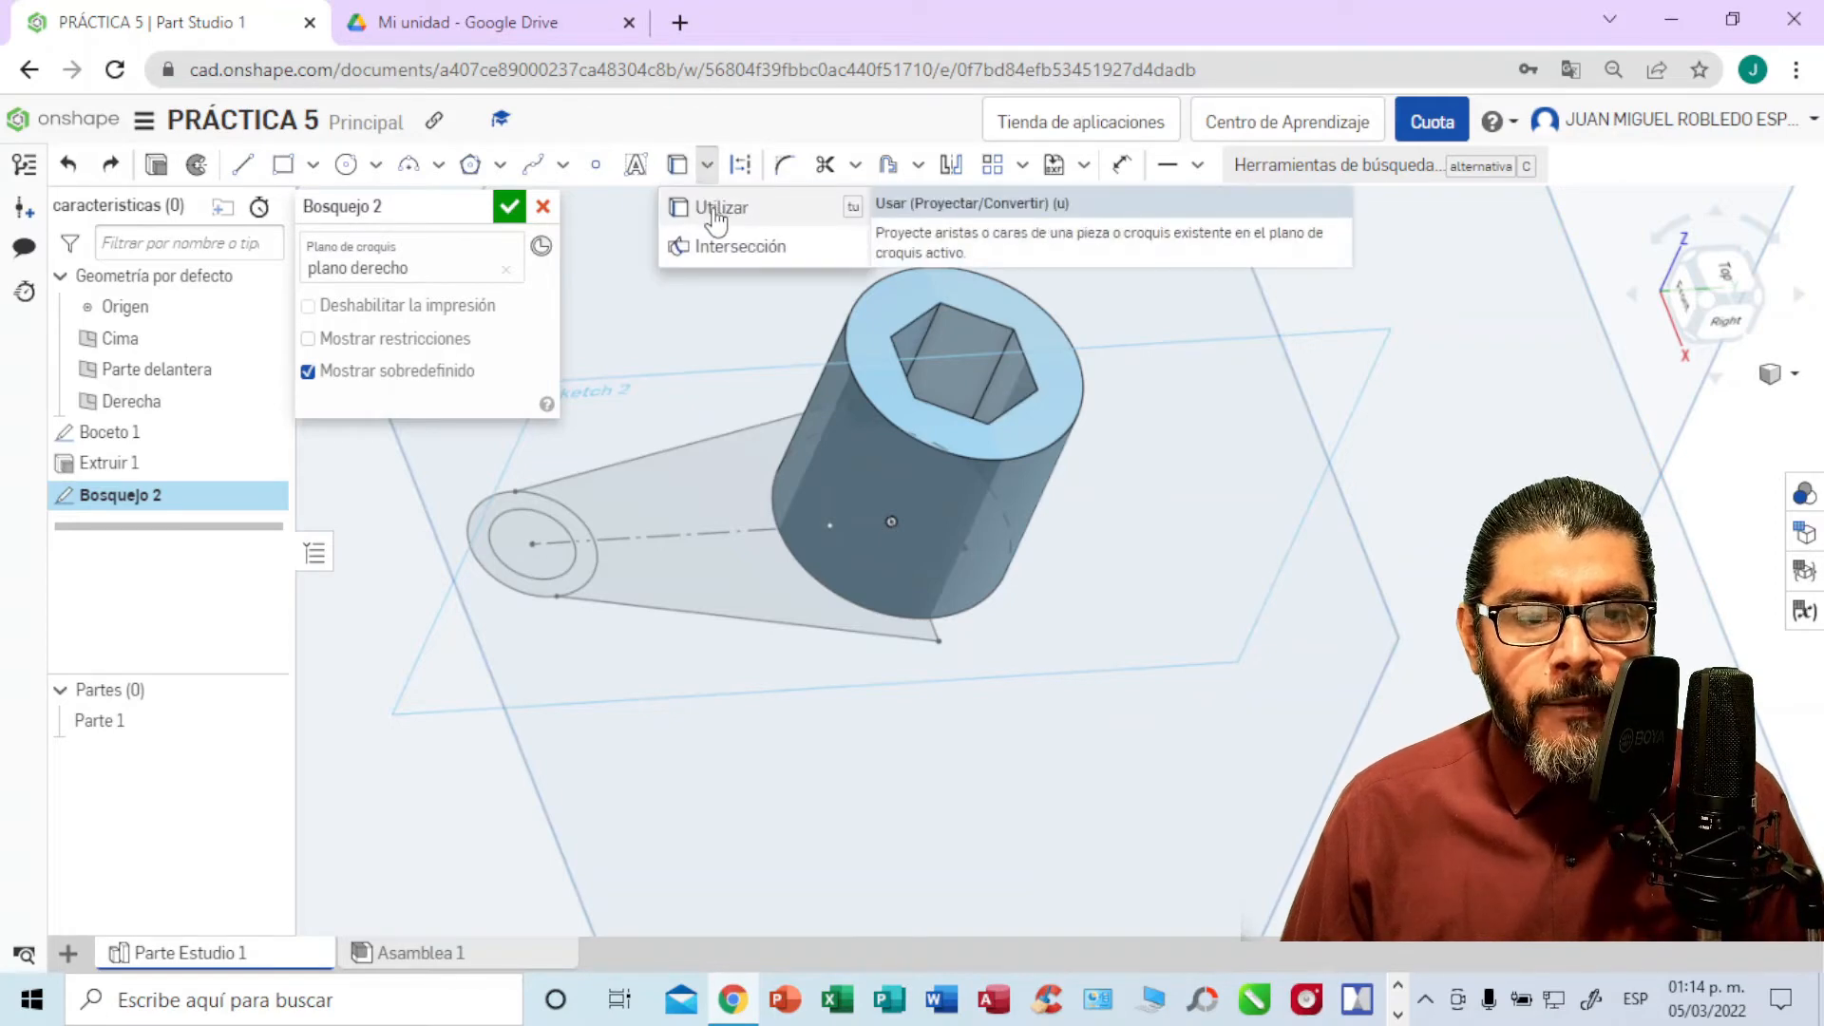
{"action": "left_click", "coordinate": [714, 211]}
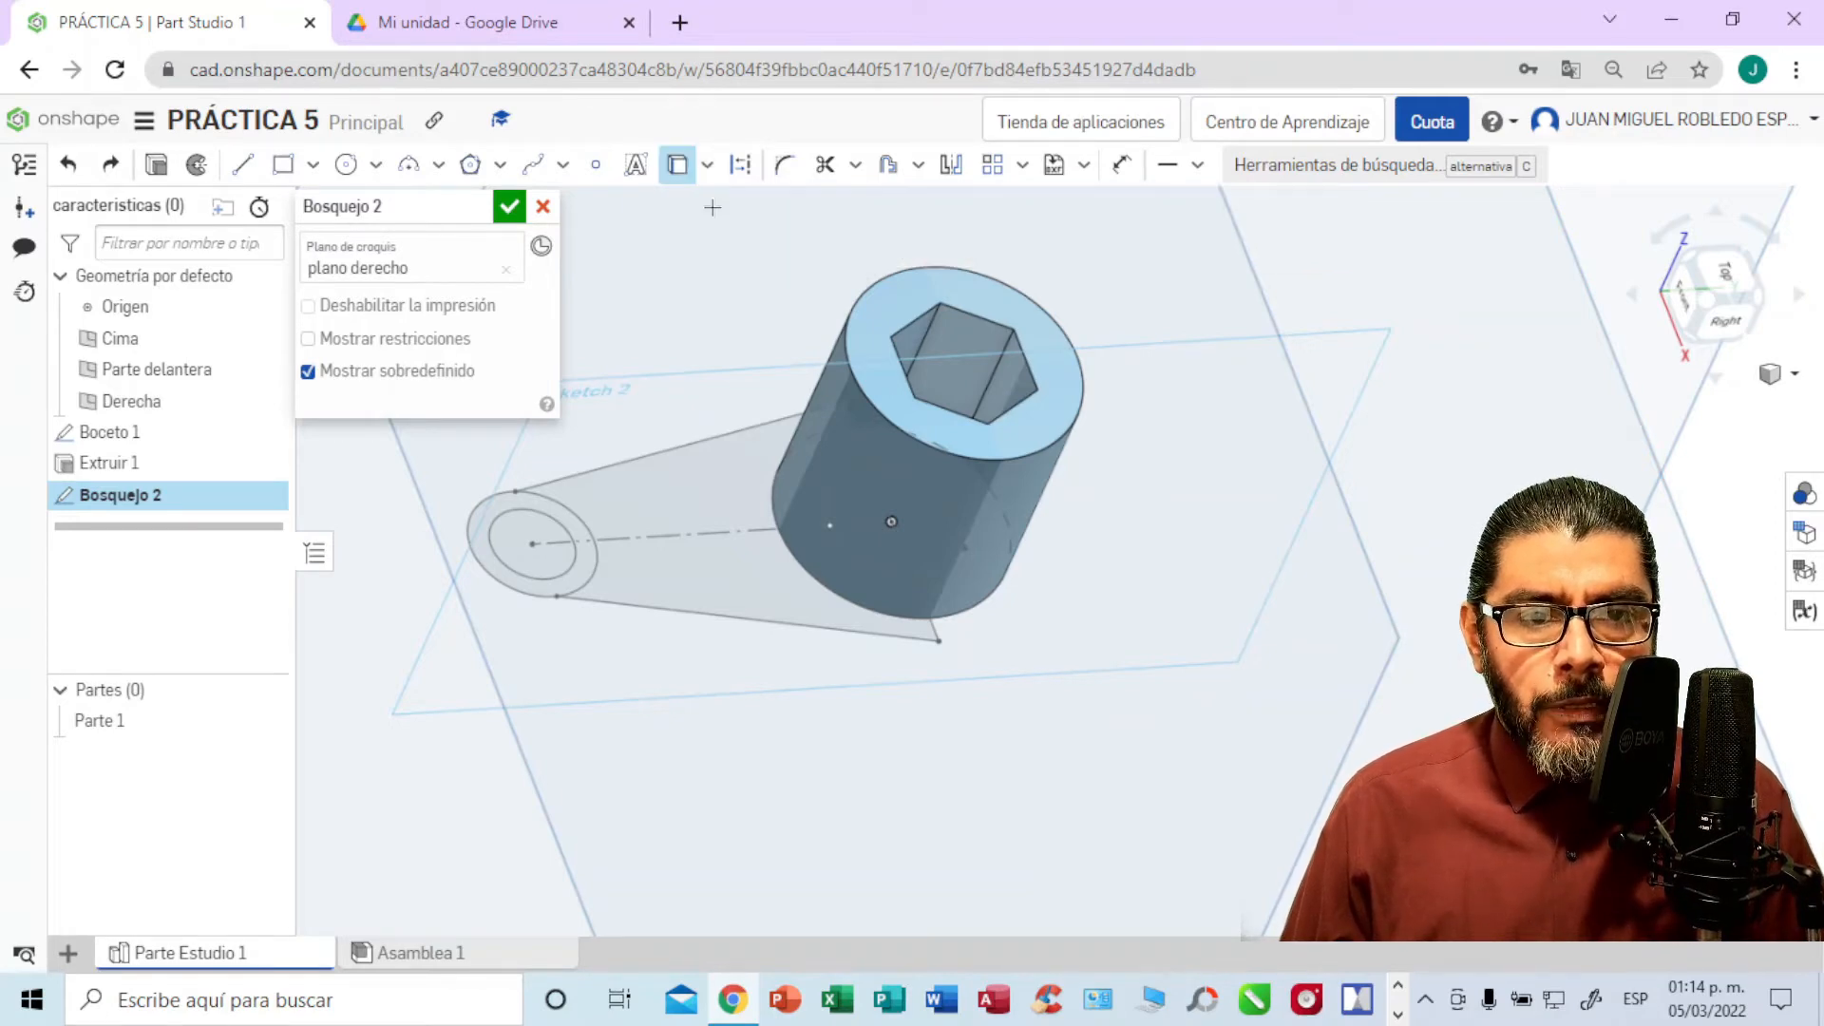
{"action": "left_click", "coordinate": [469, 548]}
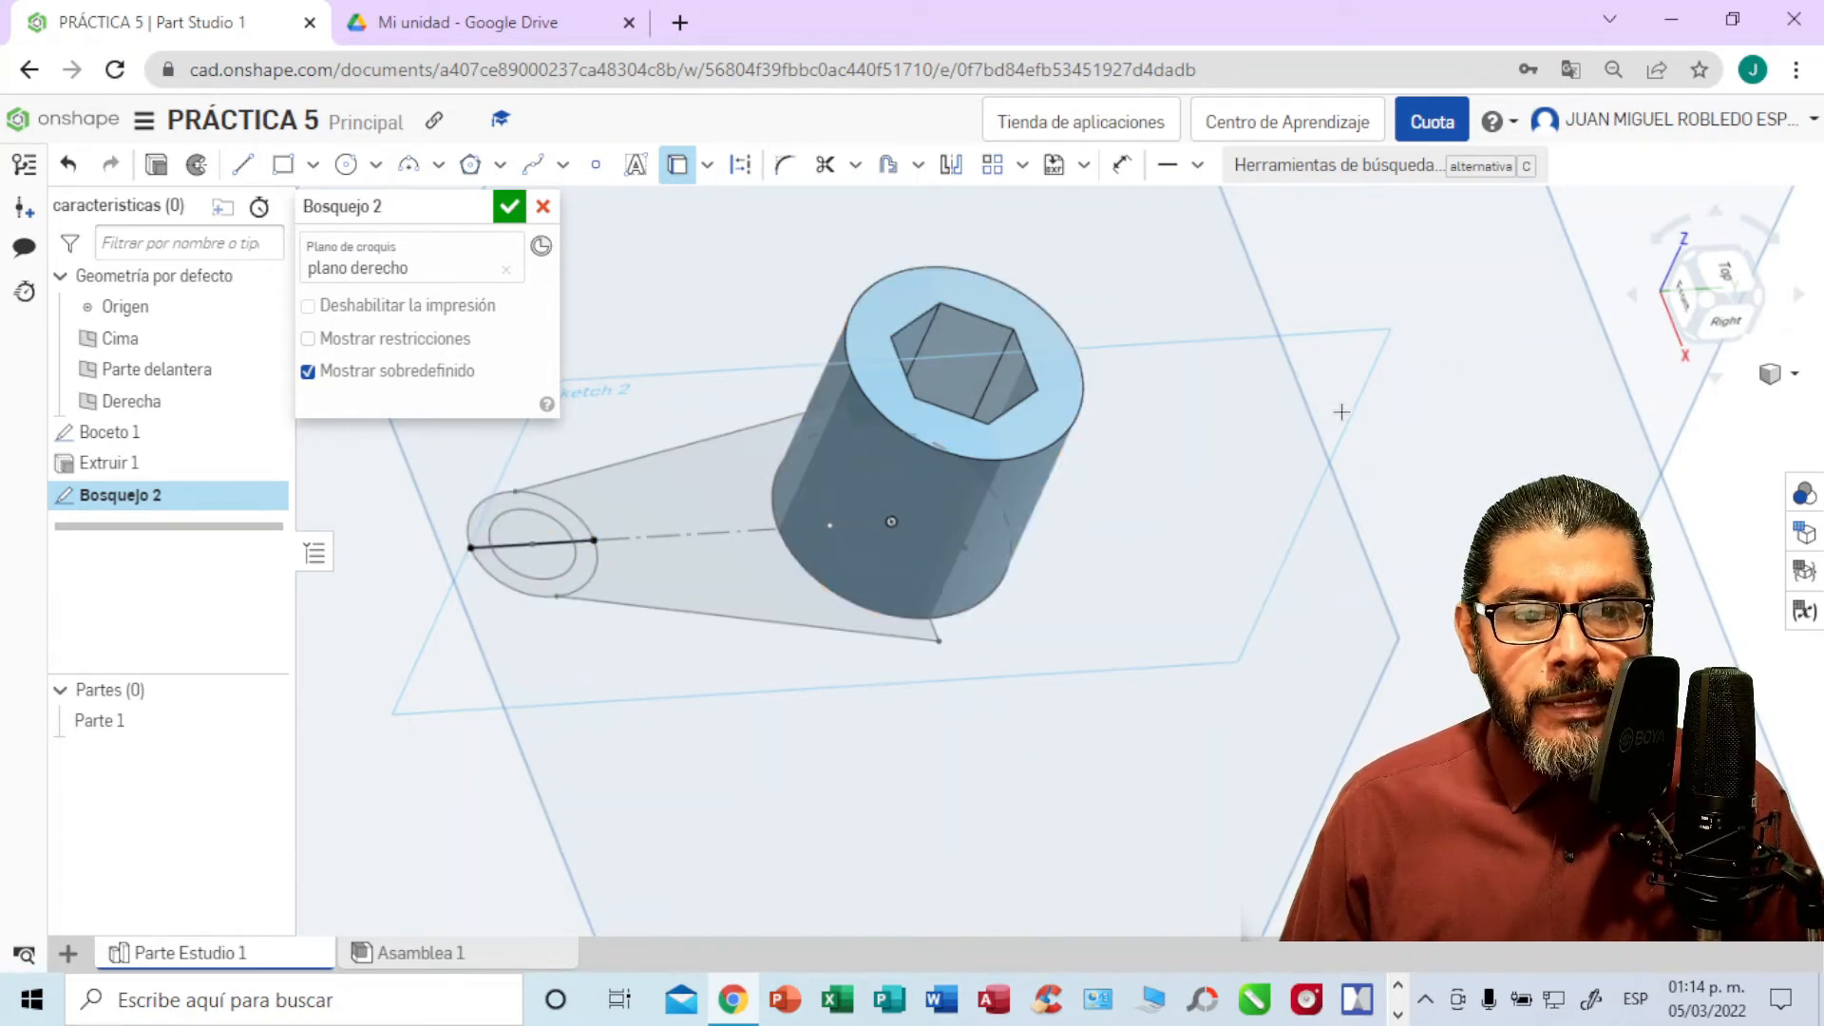
Step: View the Right-plane sketch face-on around the cylinder and projected arm-tip line, and examine the side view in the PDF drawing
{"action": "middle_click_drag", "start_coordinate": [1342, 411], "coordinate": [1434, 462]}
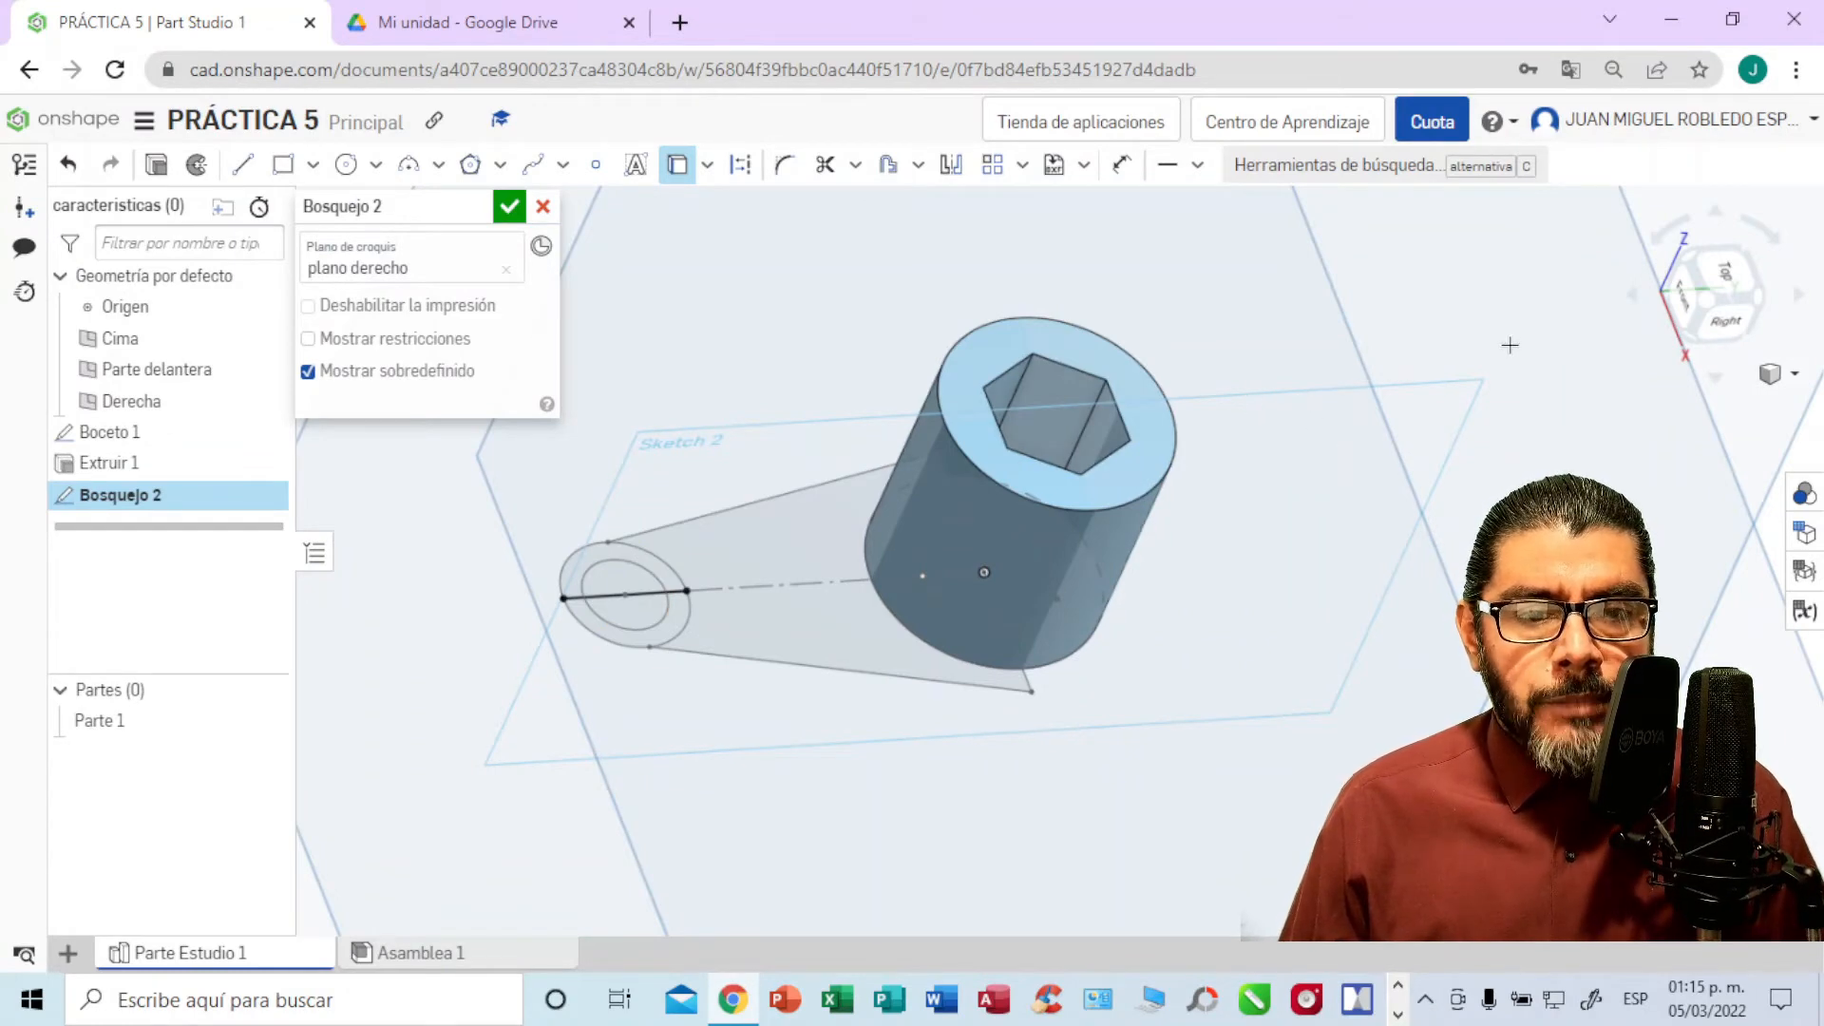
{"action": "left_click", "coordinate": [1726, 322]}
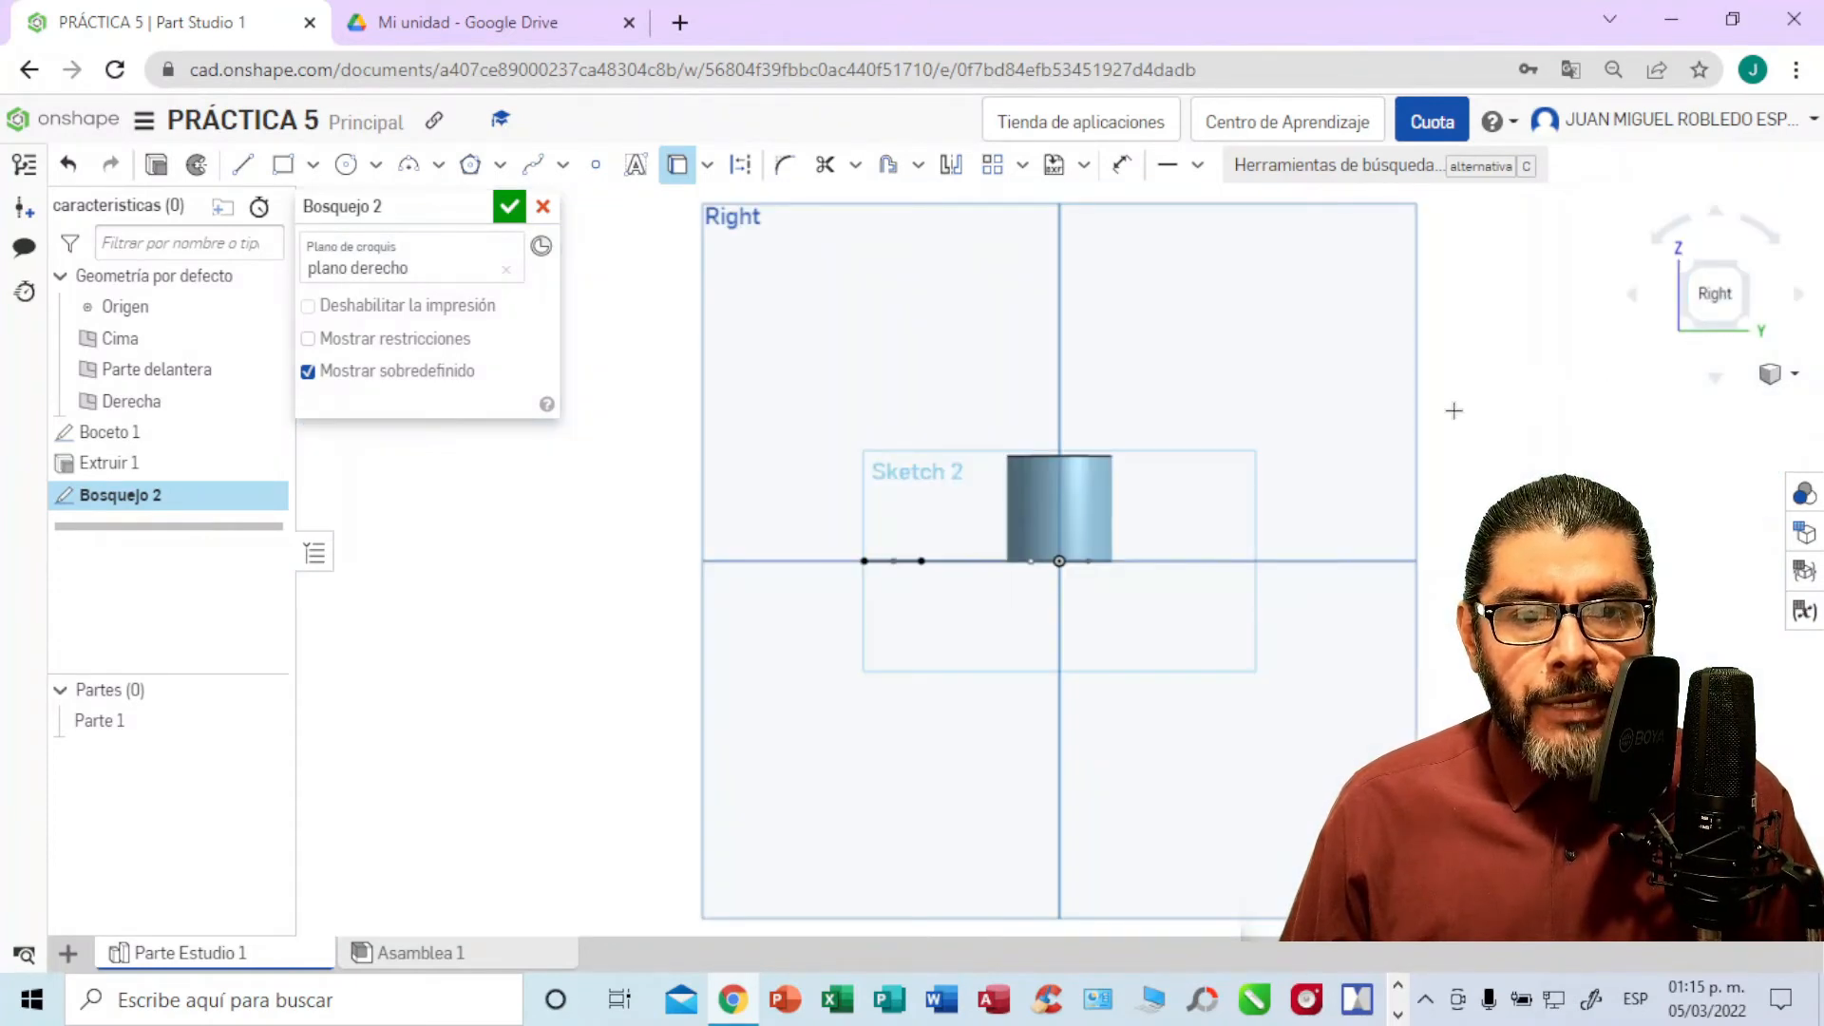
{"action": "scroll", "coordinate": [1463, 409], "scroll_direction": "up", "scroll_amount": 5}
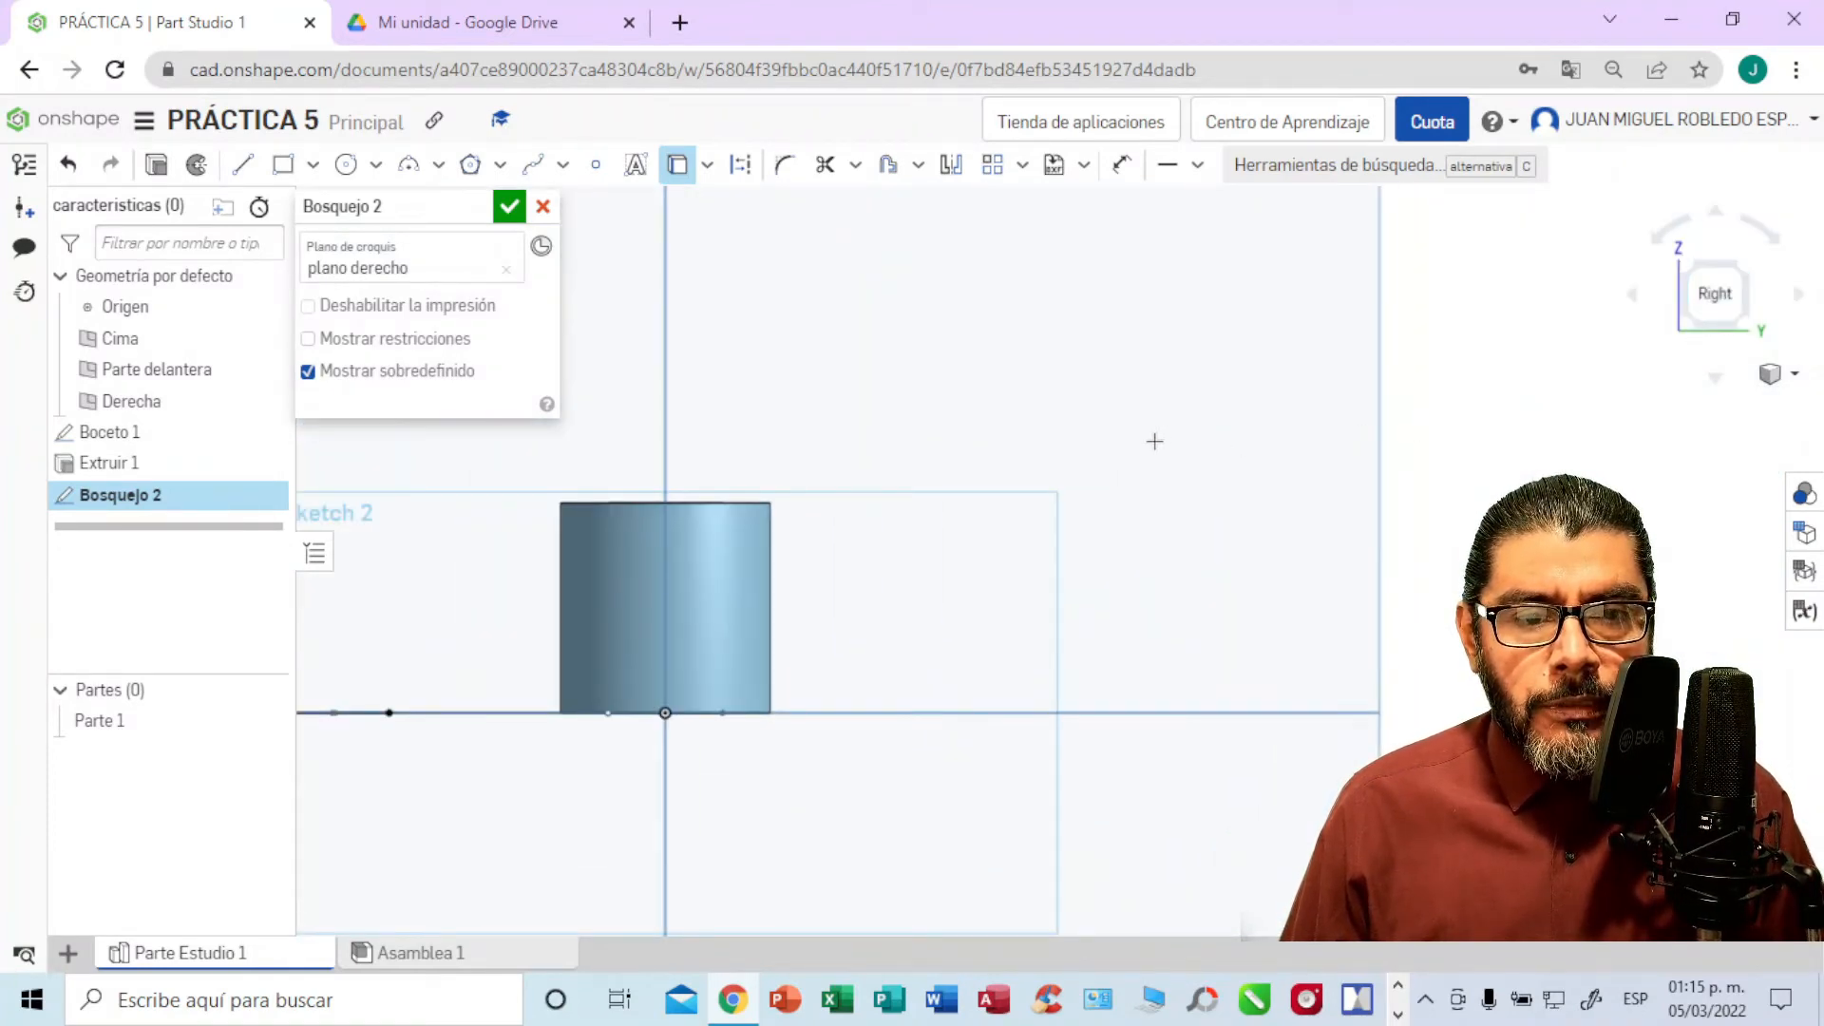
{"action": "middle_click_drag", "start_coordinate": [1089, 441], "coordinate": [1330, 436]}
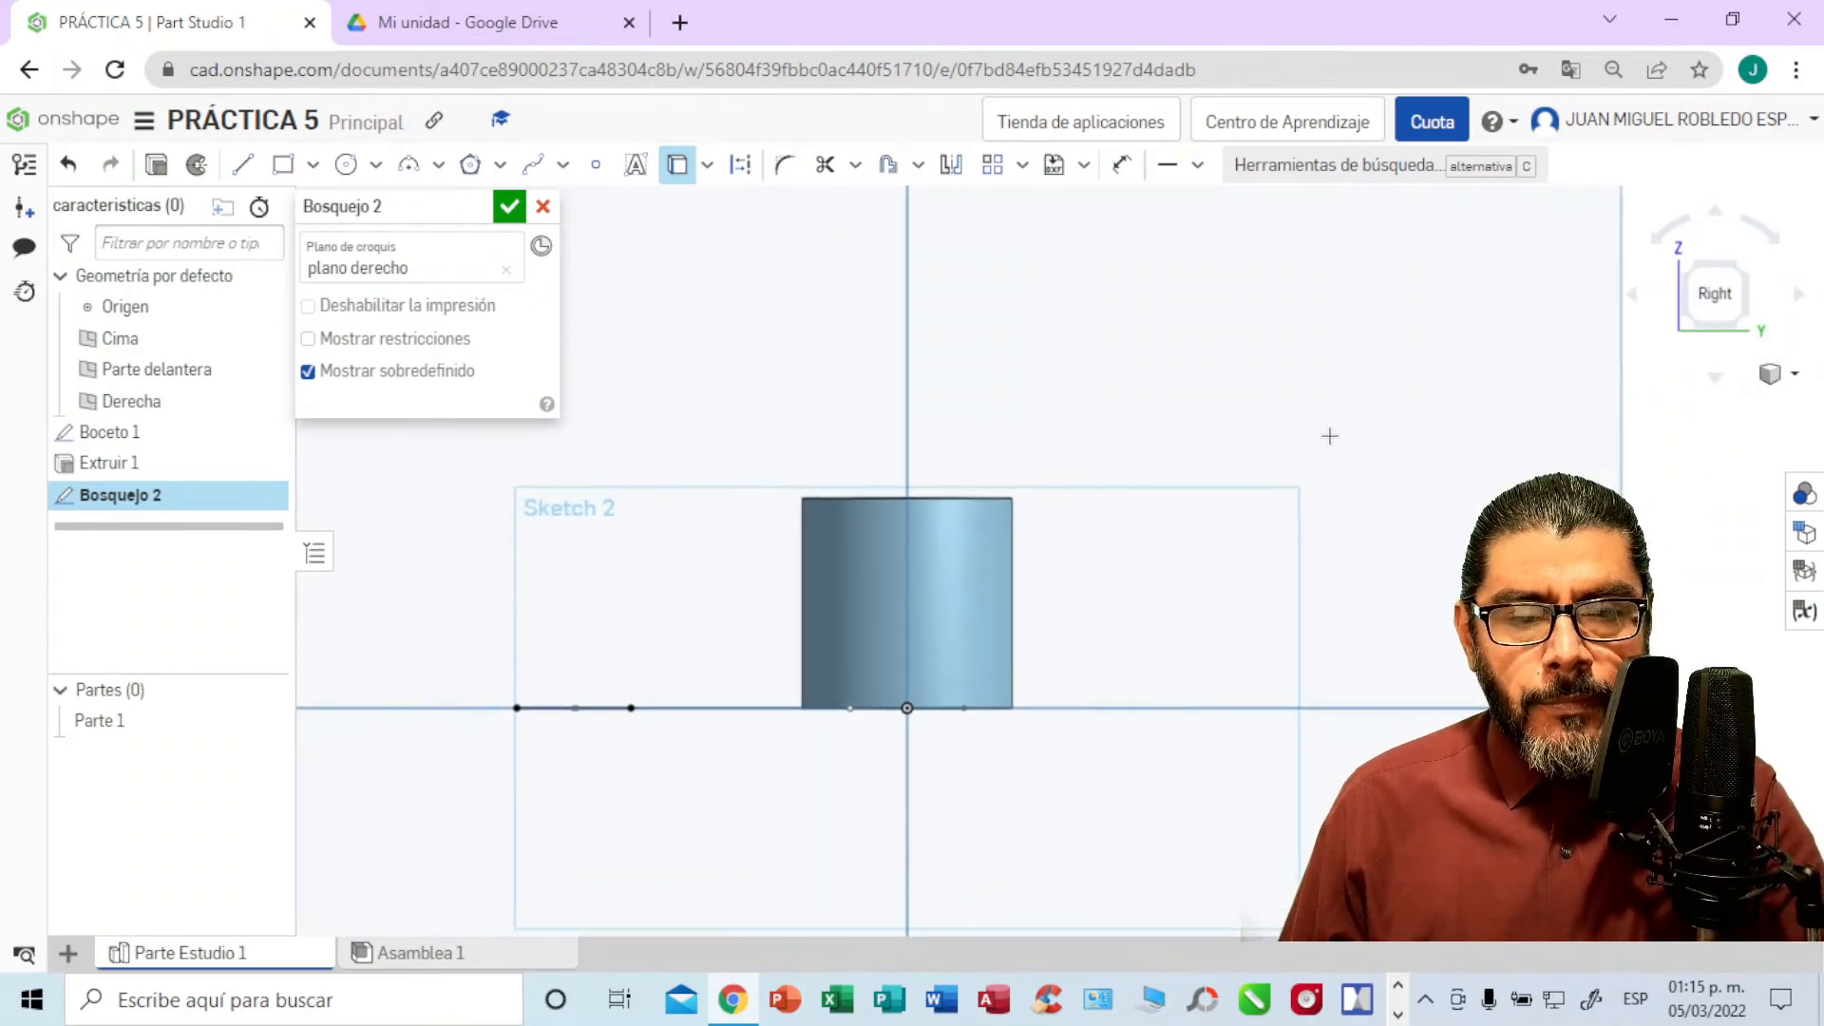
{"action": "scroll", "coordinate": [1330, 435], "scroll_direction": "up", "scroll_amount": 1}
{"action": "mouse_move", "coordinate": [1168, 440]}
{"action": "middle_mouse_down"}
{"action": "mouse_move", "coordinate": [1201, 411]}
{"action": "mouse_move", "coordinate": [1332, 390]}
{"action": "middle_mouse_up"}
{"action": "scroll", "coordinate": [1321, 404], "scroll_direction": "up", "scroll_amount": 1}
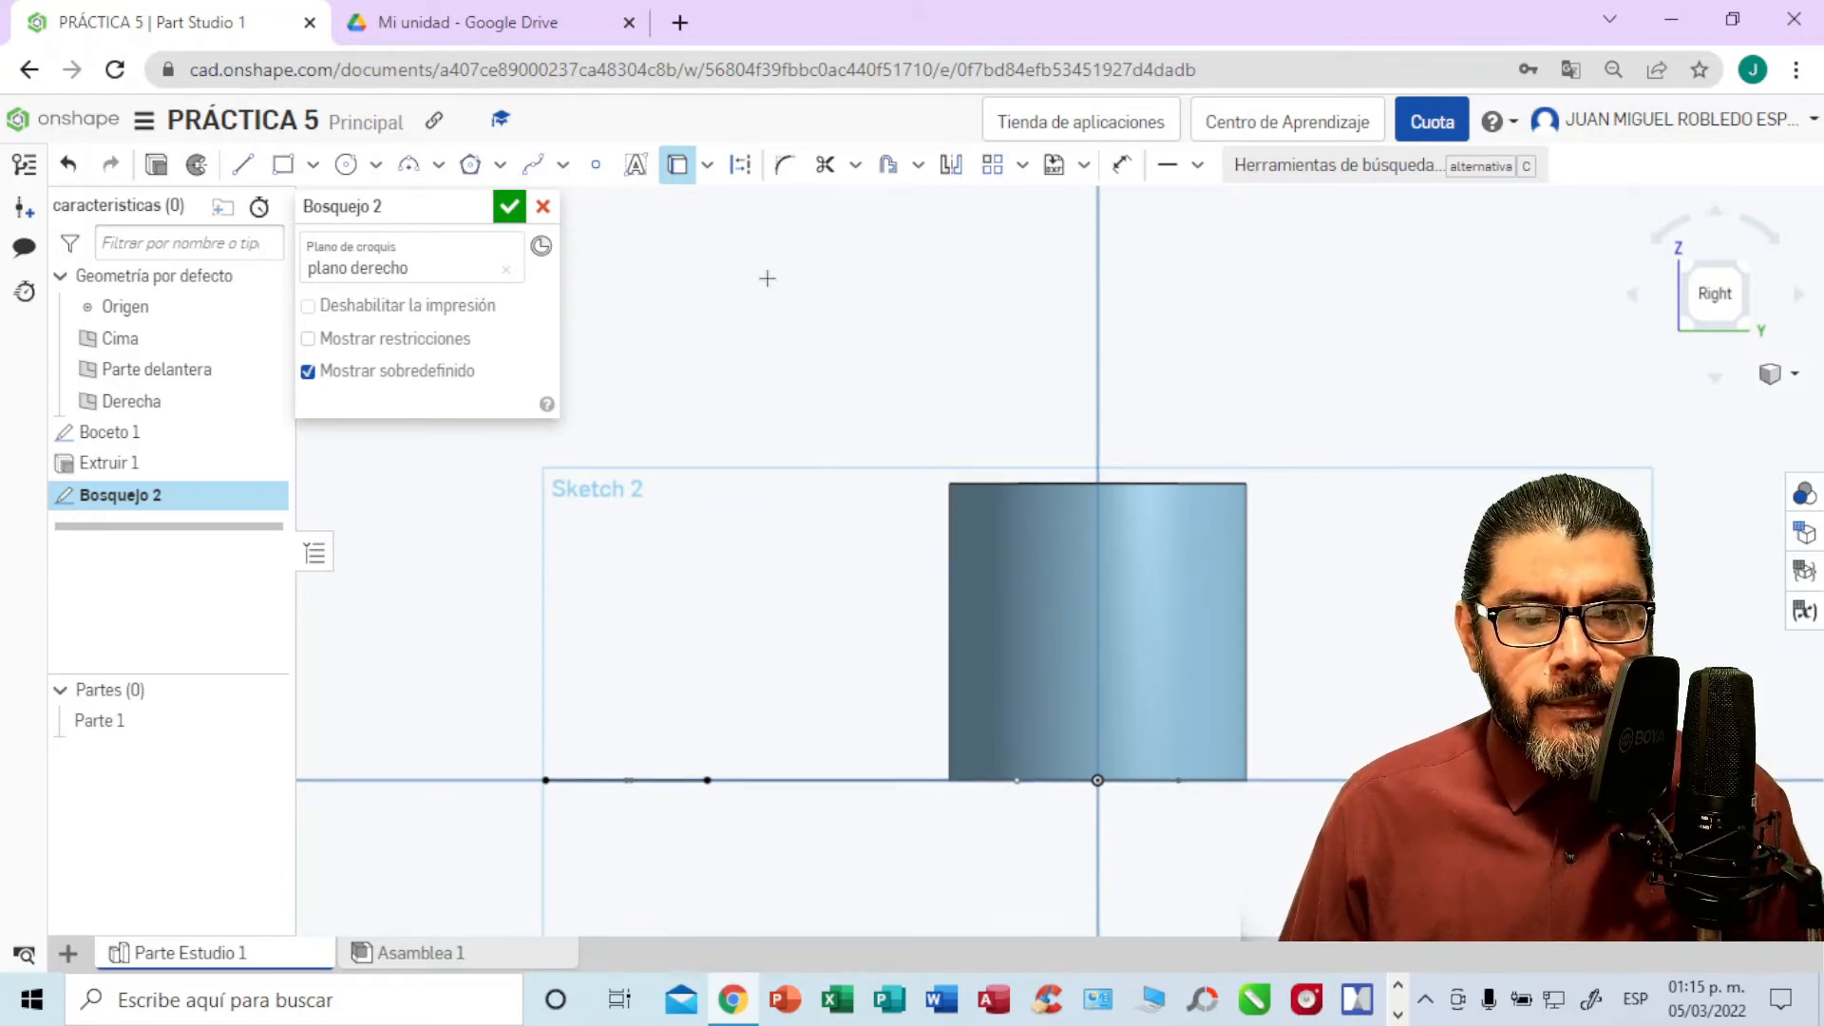
{"action": "left_click", "coordinate": [570, 26]}
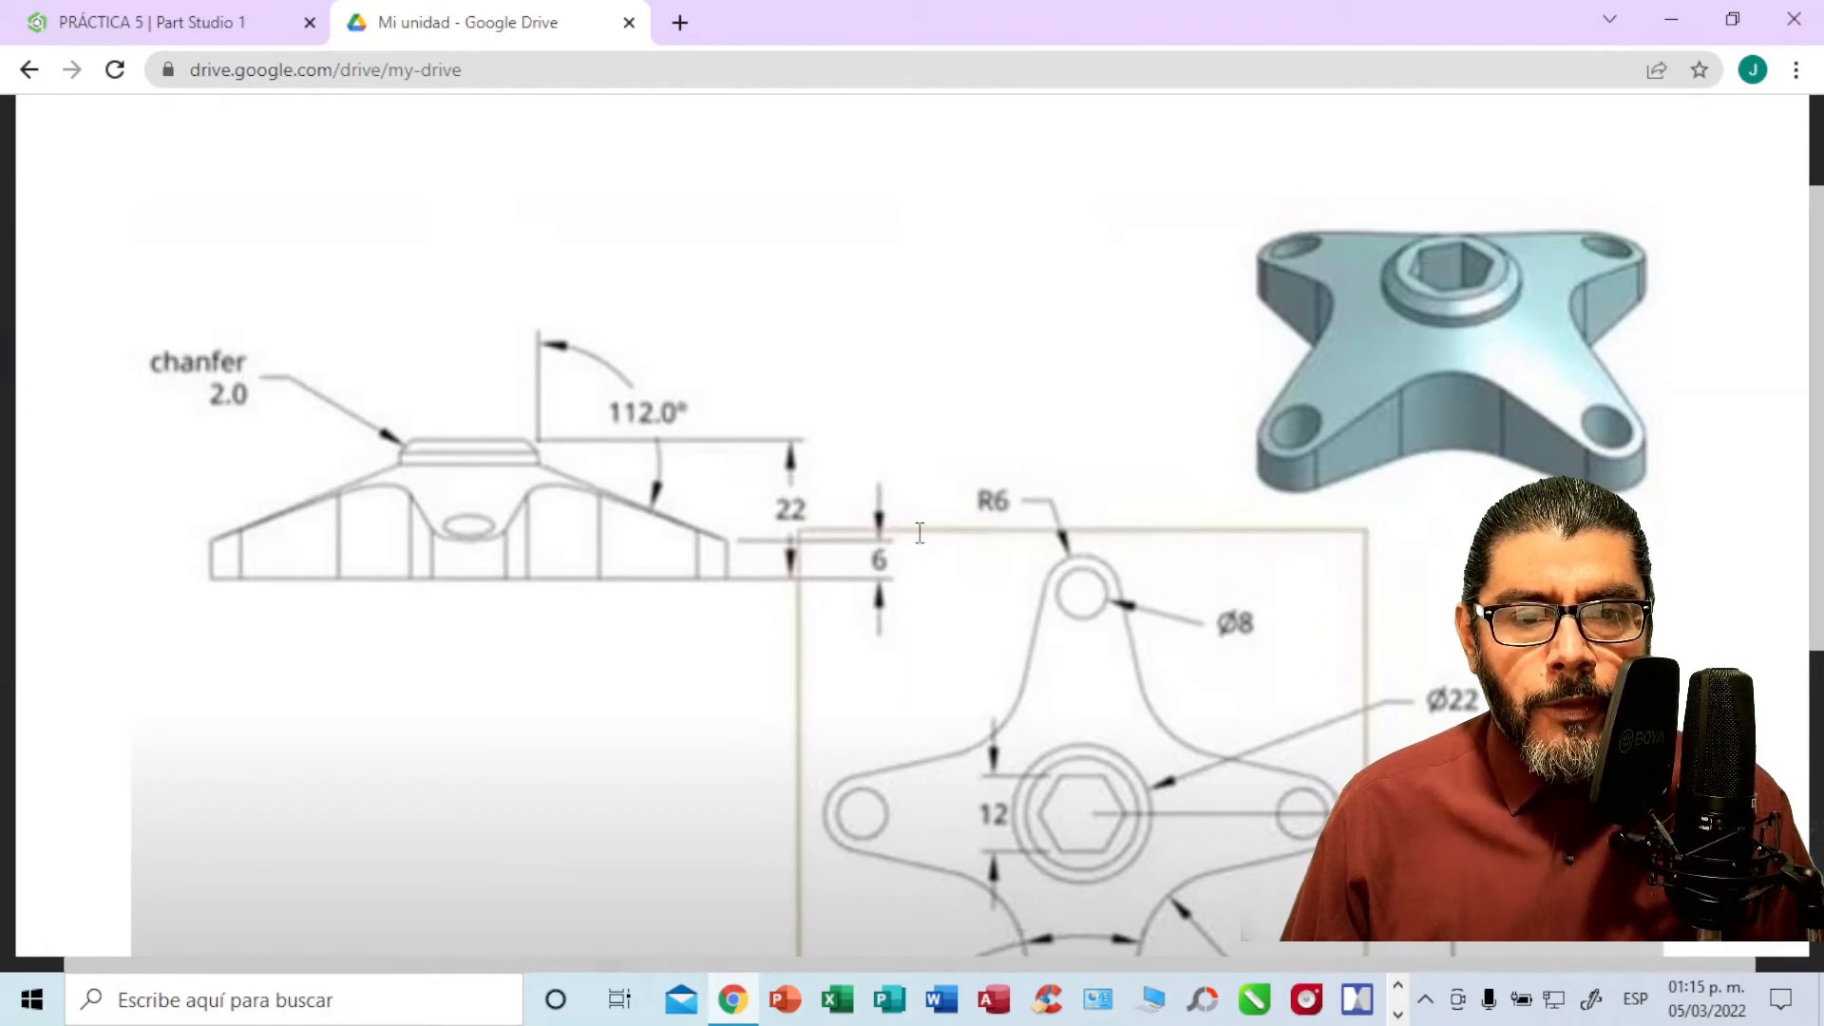
{"action": "left_click", "coordinate": [261, 29]}
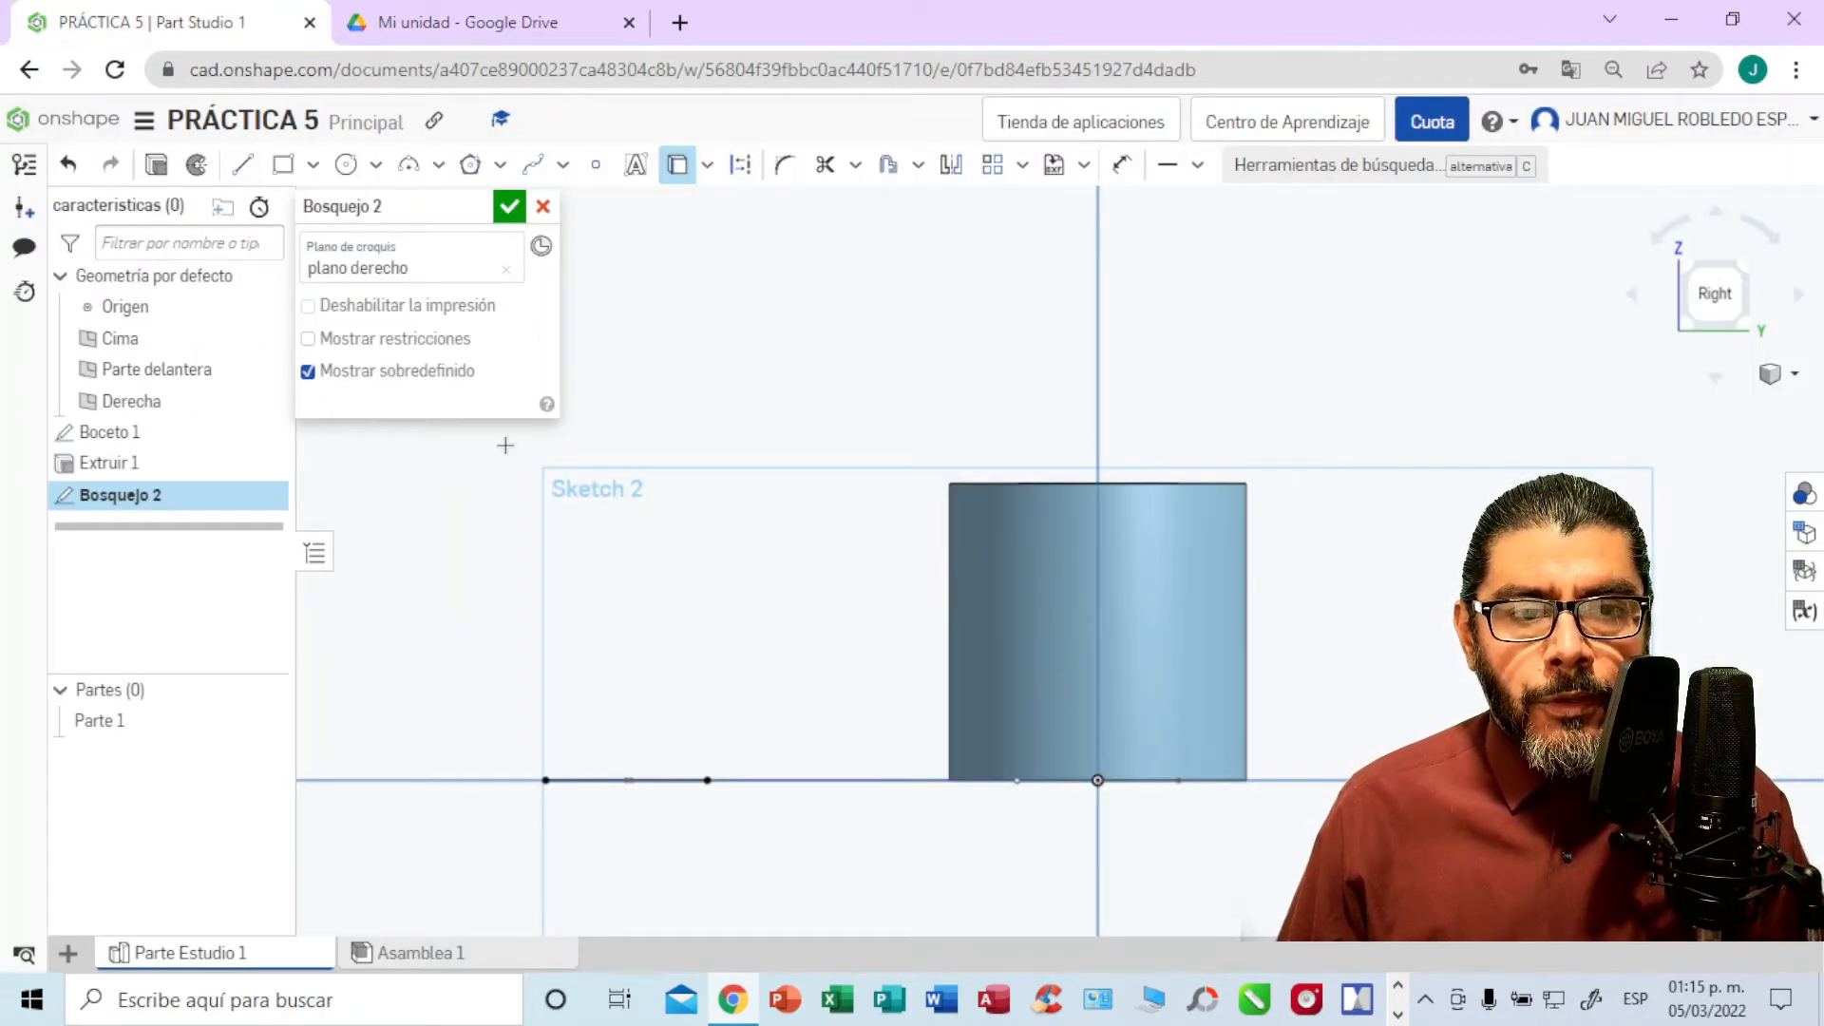
Step: Draw a vertical construction line about 4.37 mm long upward from the outer end of the projected arm-tip line
{"action": "left_click", "coordinate": [243, 167]}
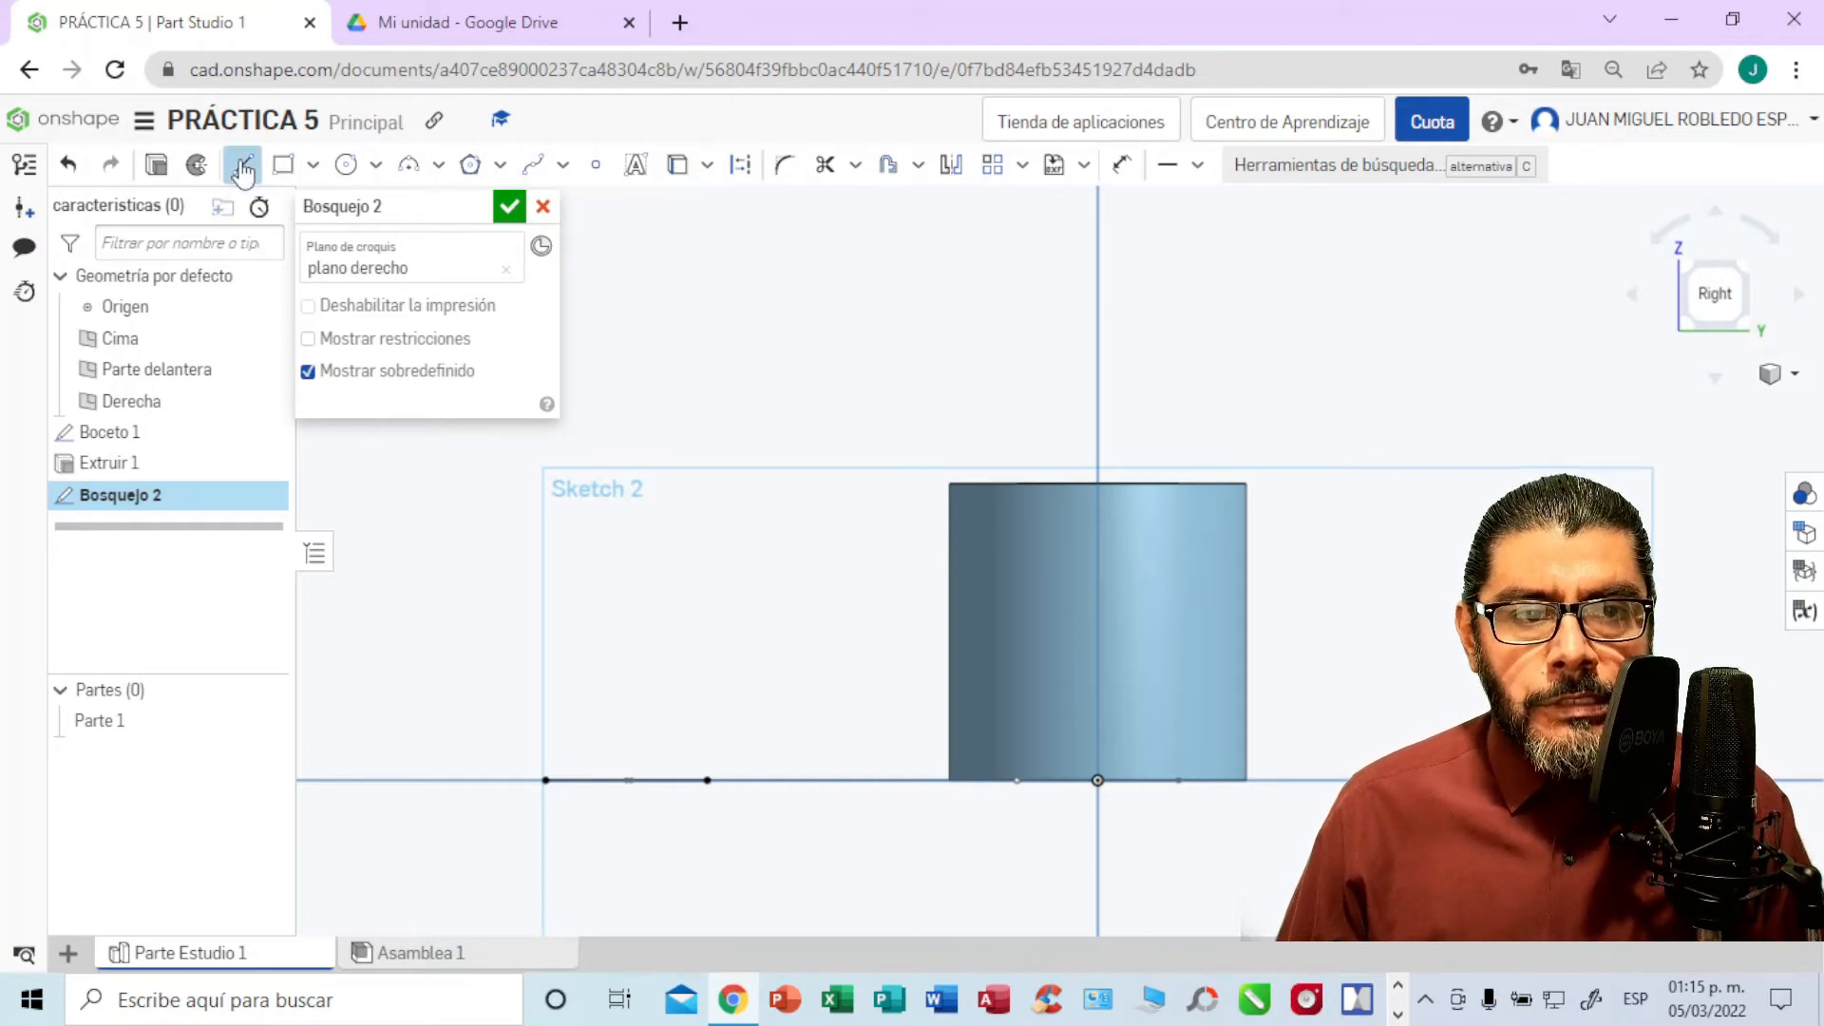
{"action": "left_click", "coordinate": [742, 169]}
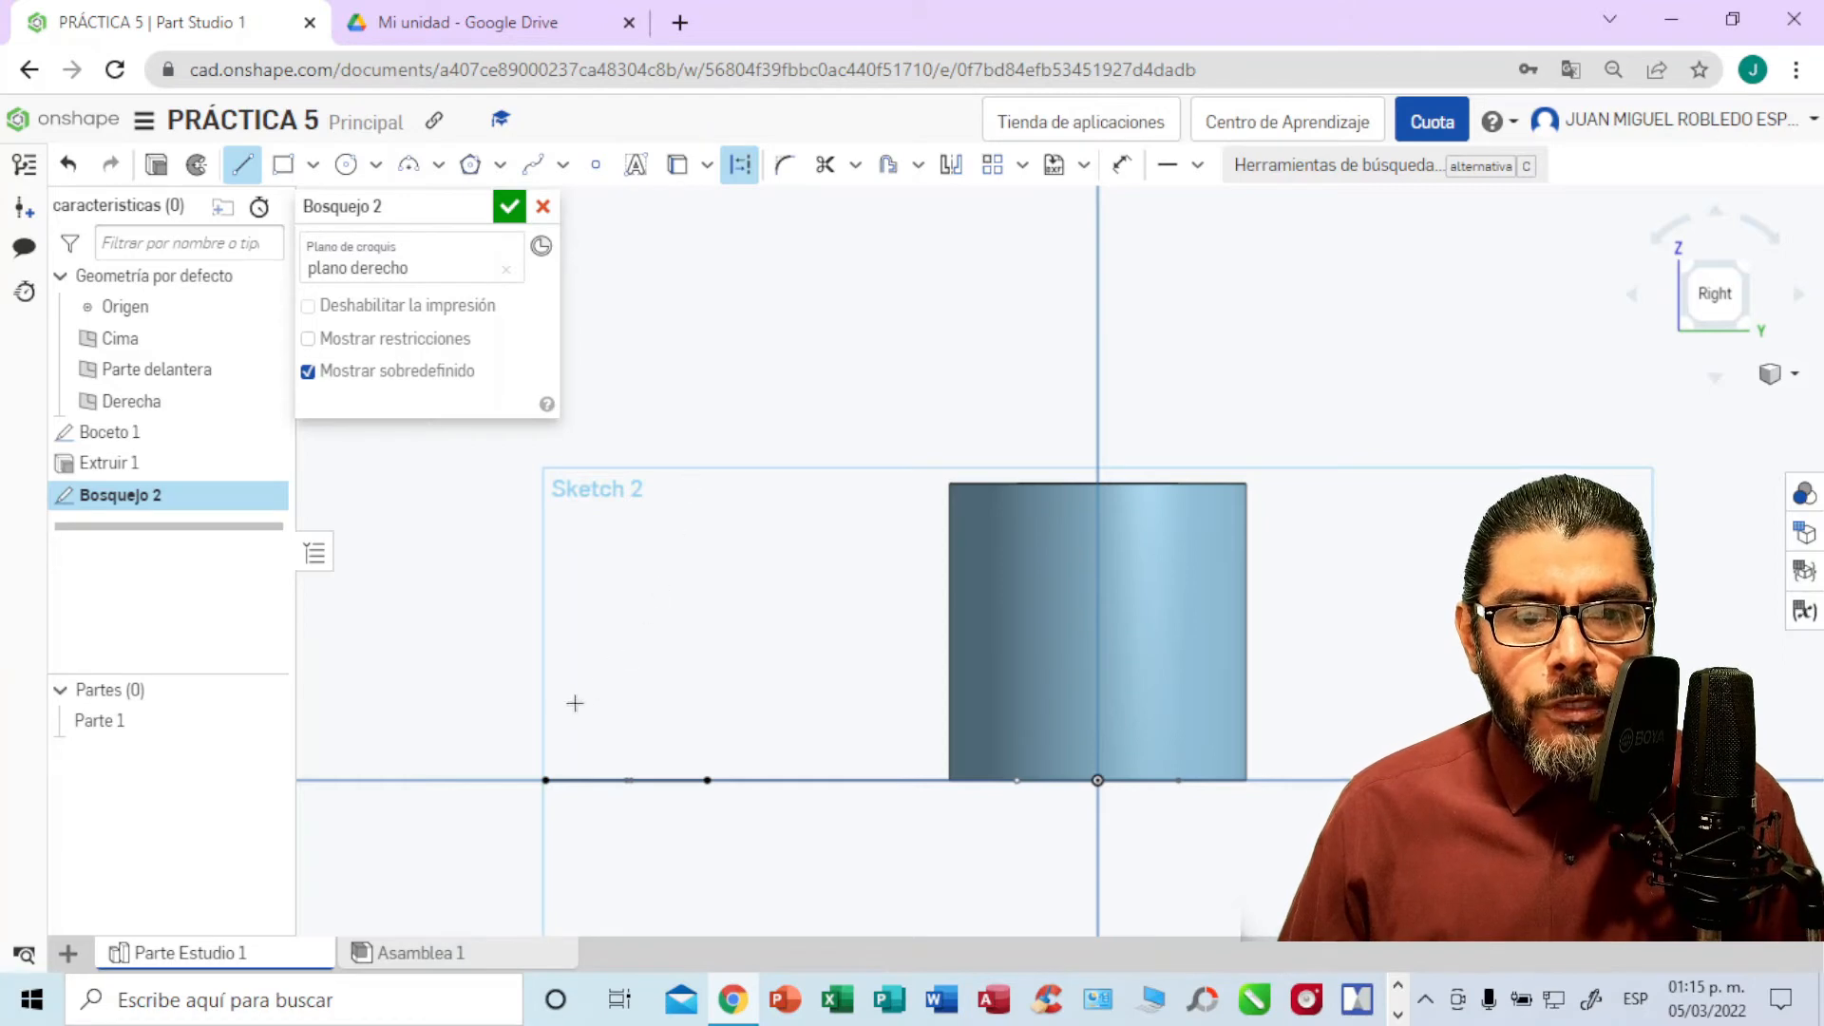
{"action": "left_click", "coordinate": [544, 777]}
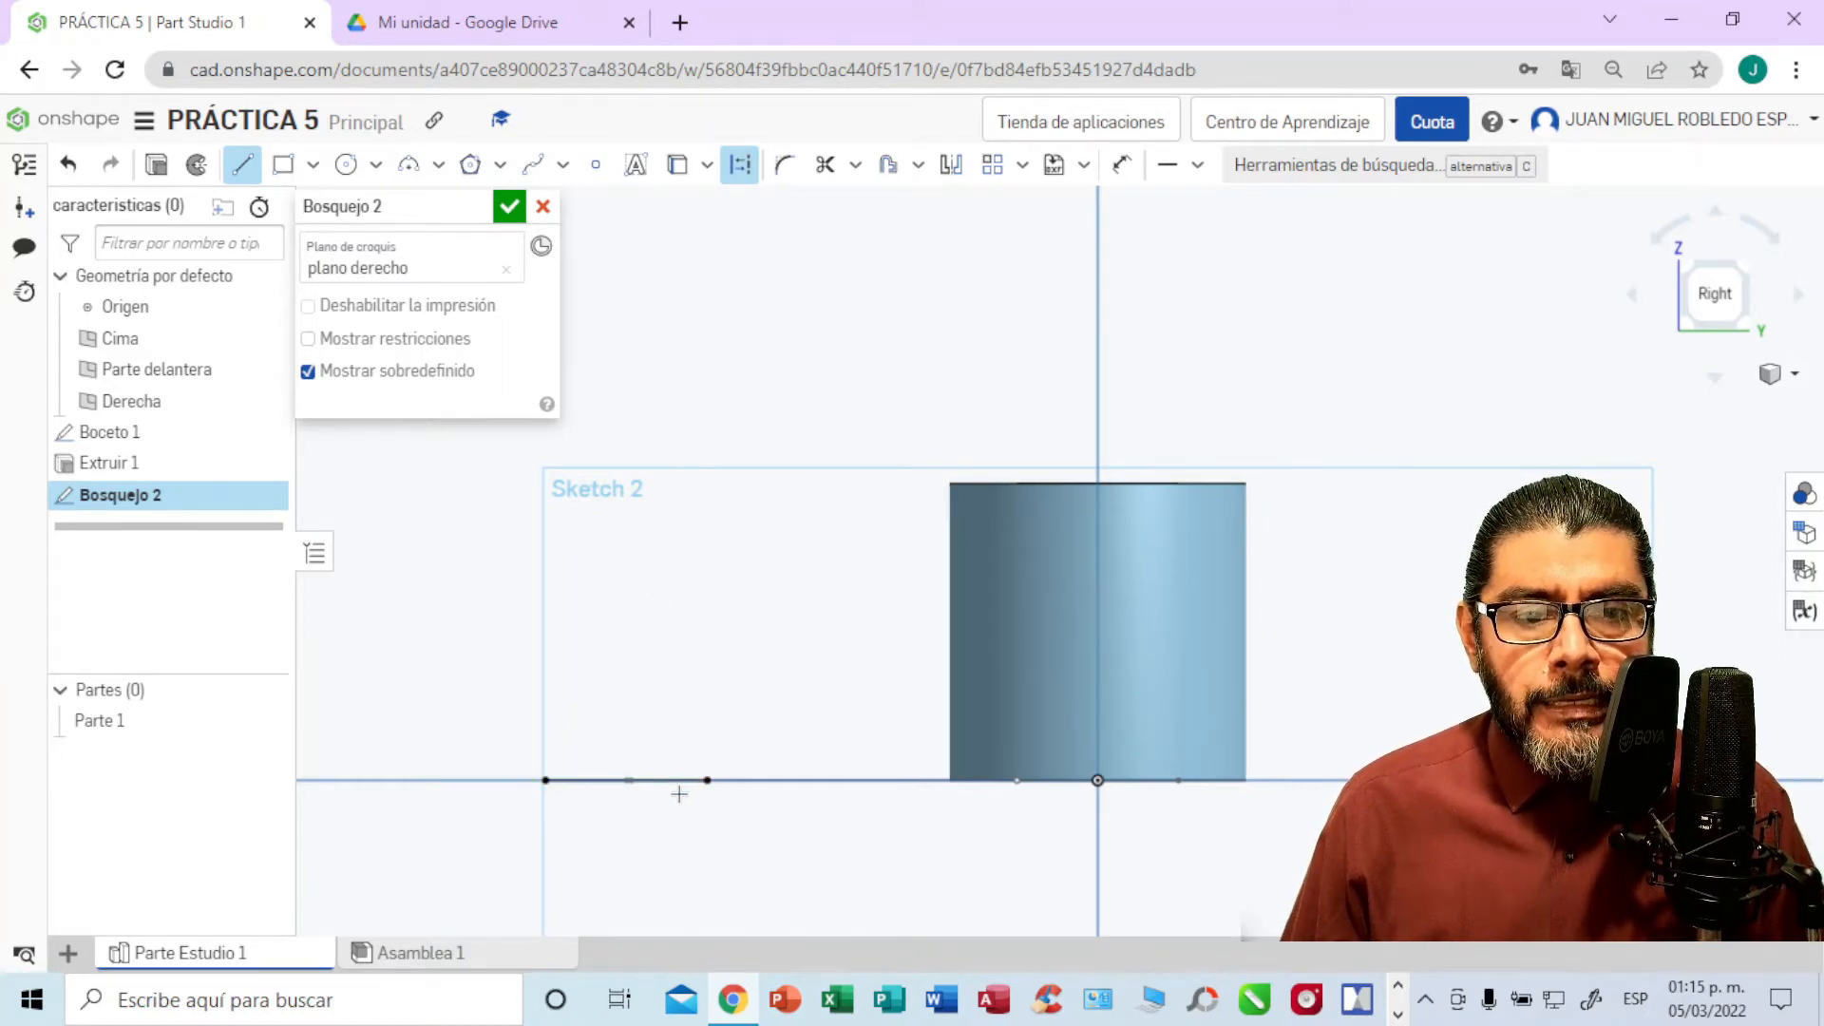
{"action": "left_click", "coordinate": [546, 779]}
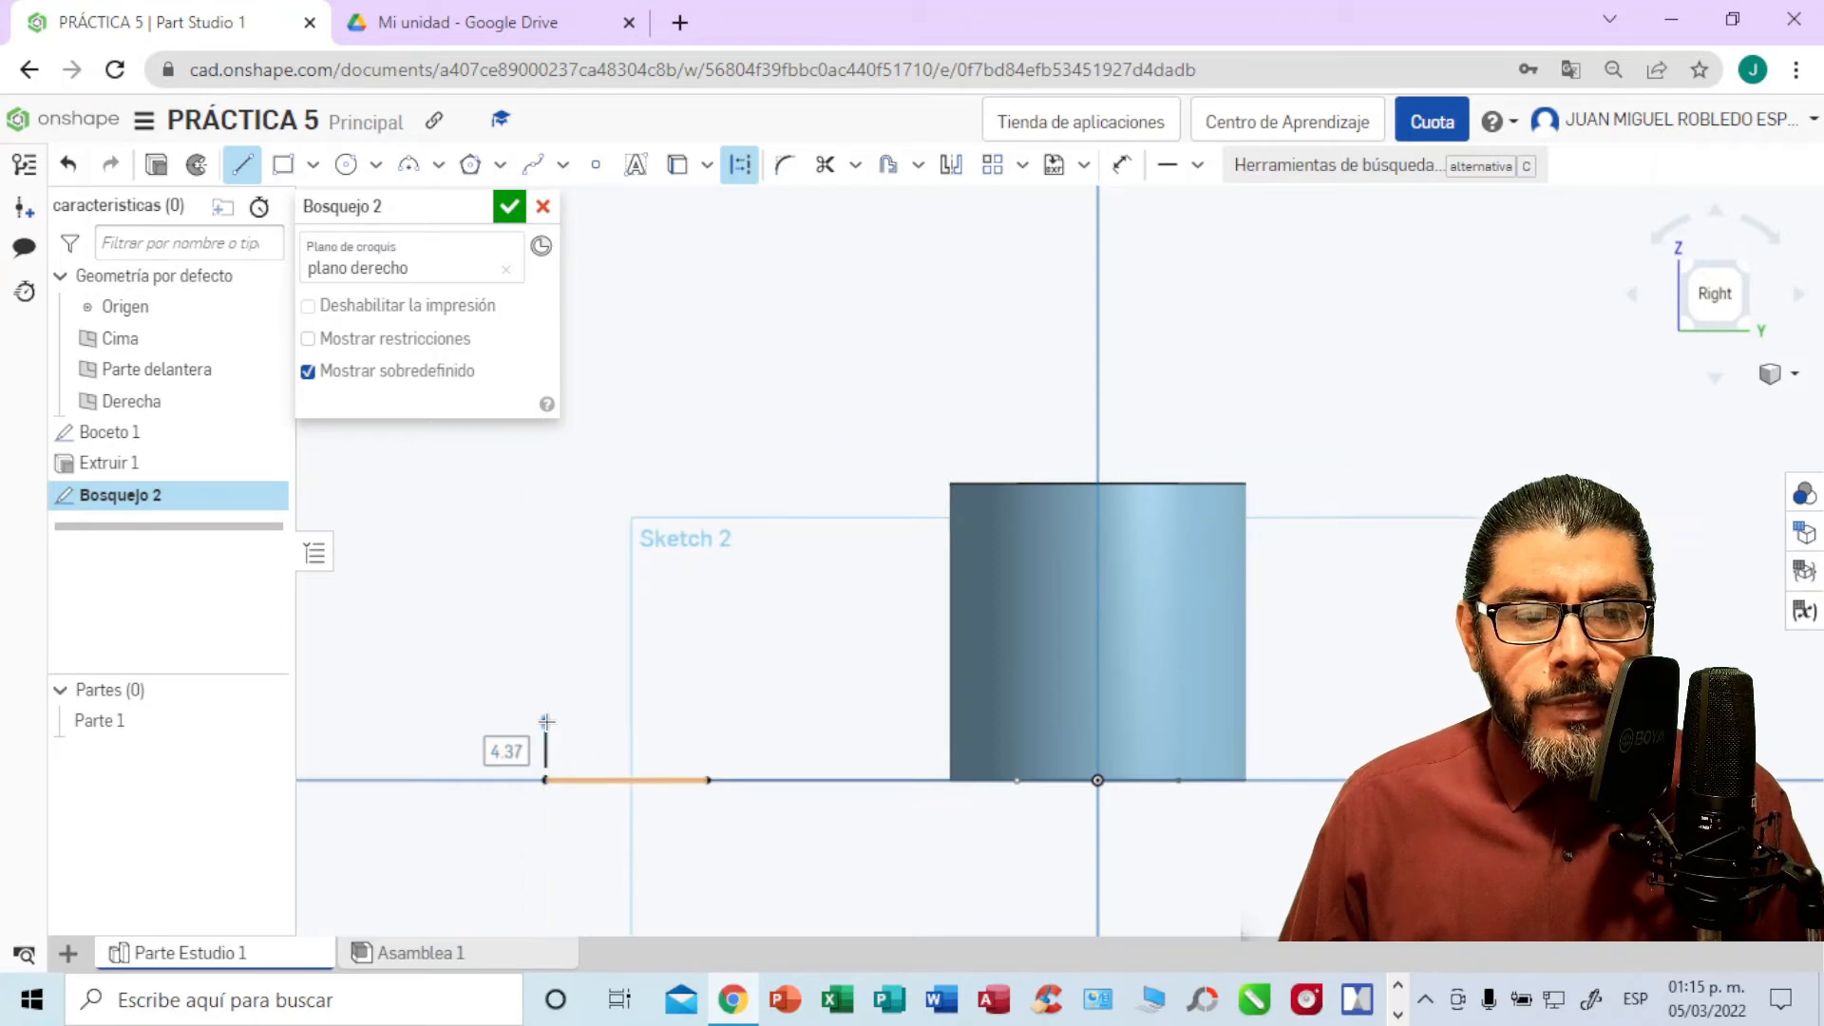
{"action": "key", "text": "Return"}
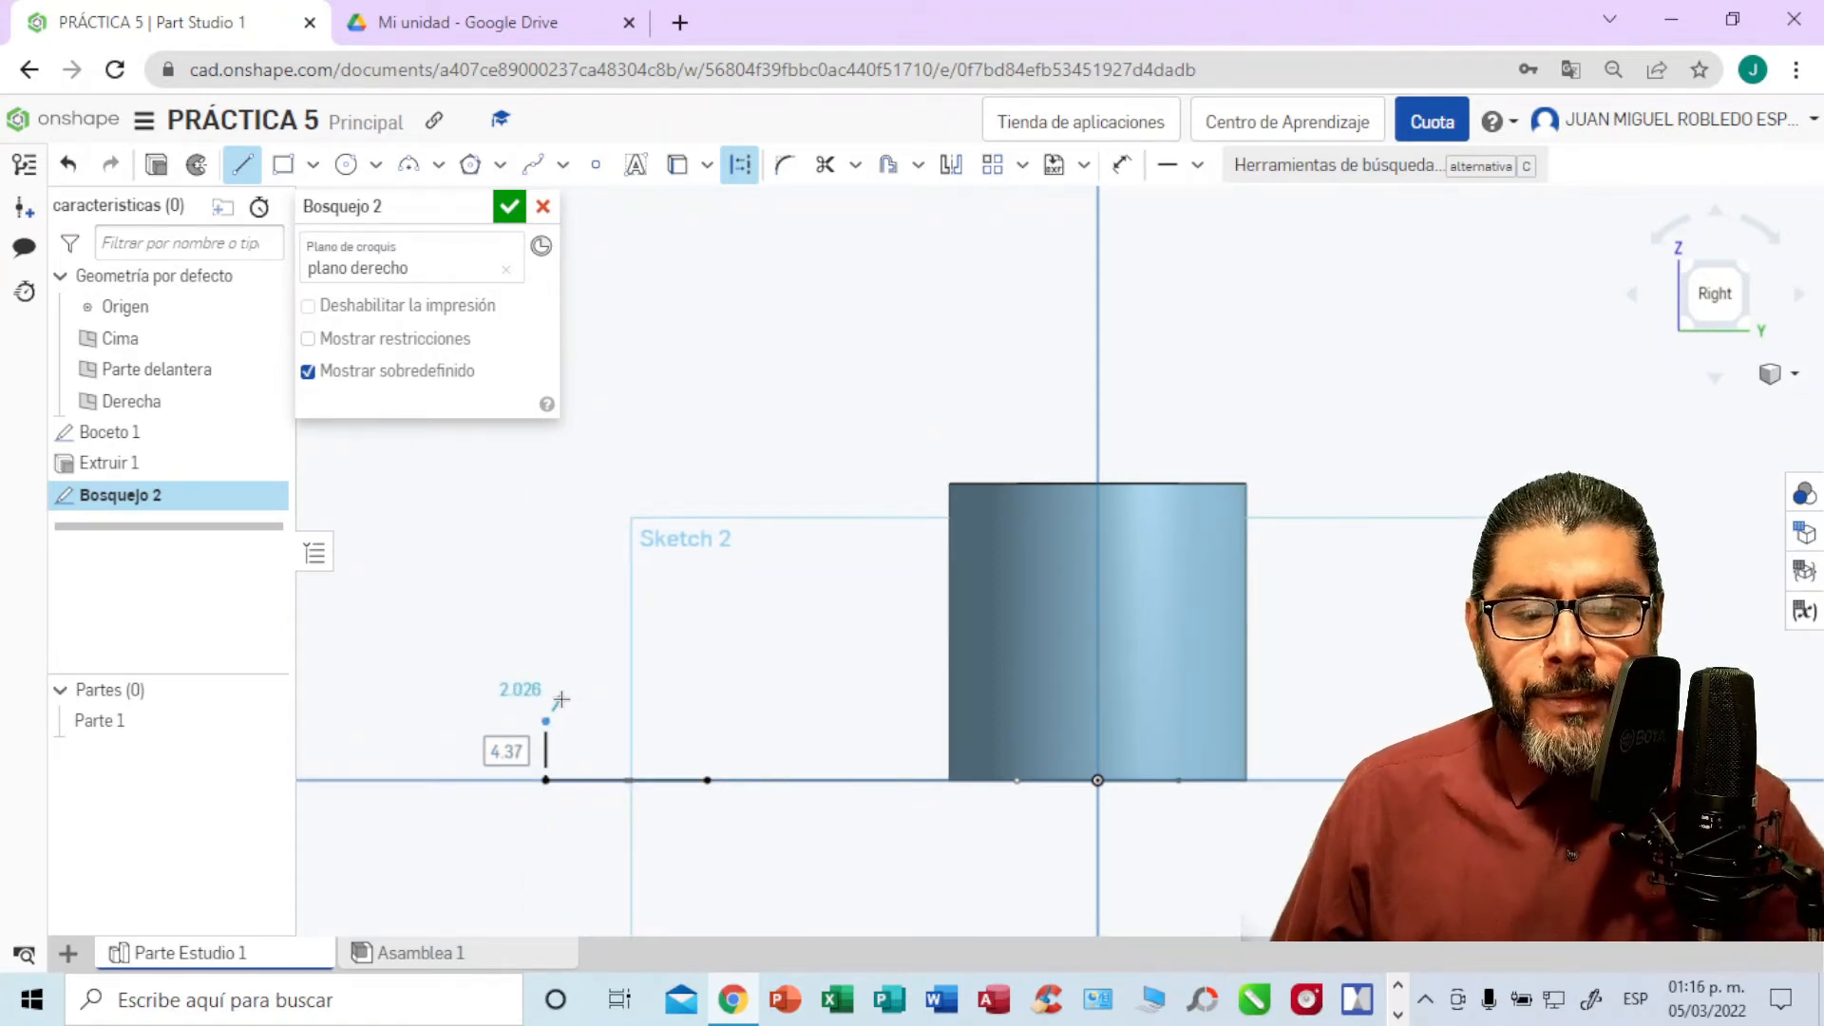
{"action": "key", "text": "Escape"}
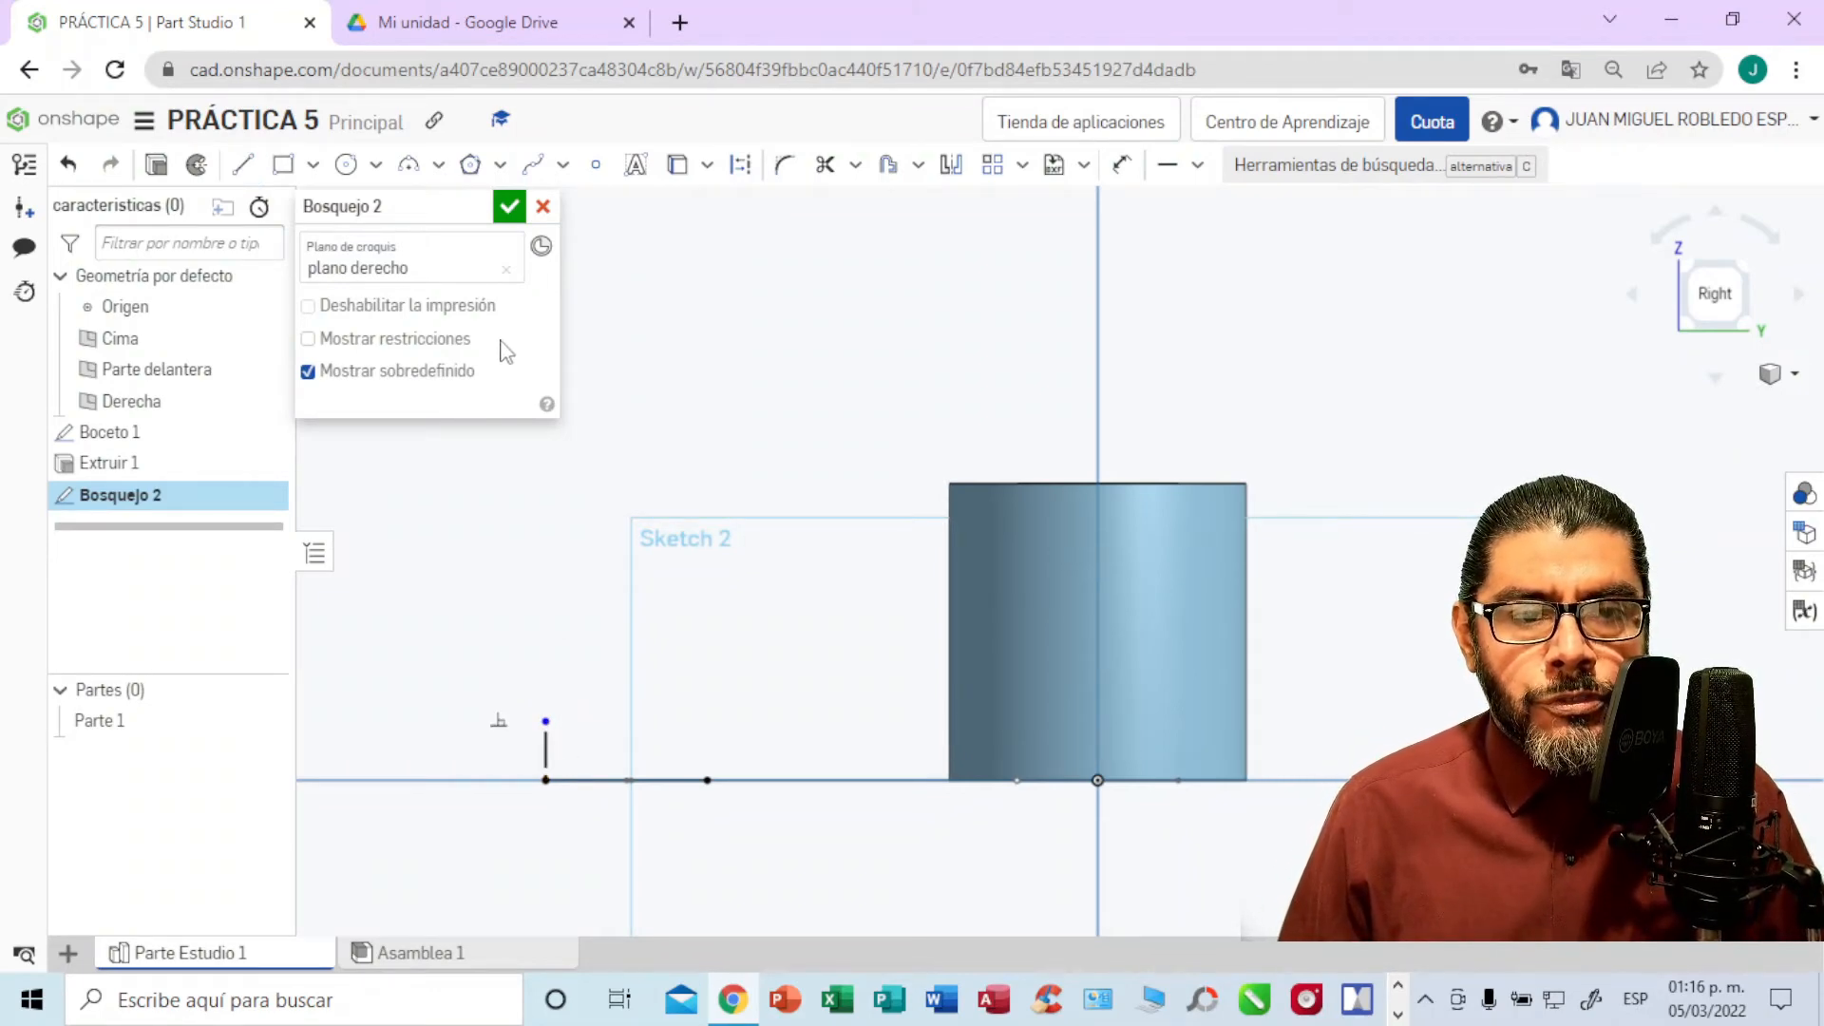
Step: Check the arm-tip height in the PDF drawing and dimension the vertical construction line to 6 mm
{"action": "left_click", "coordinate": [530, 27]}
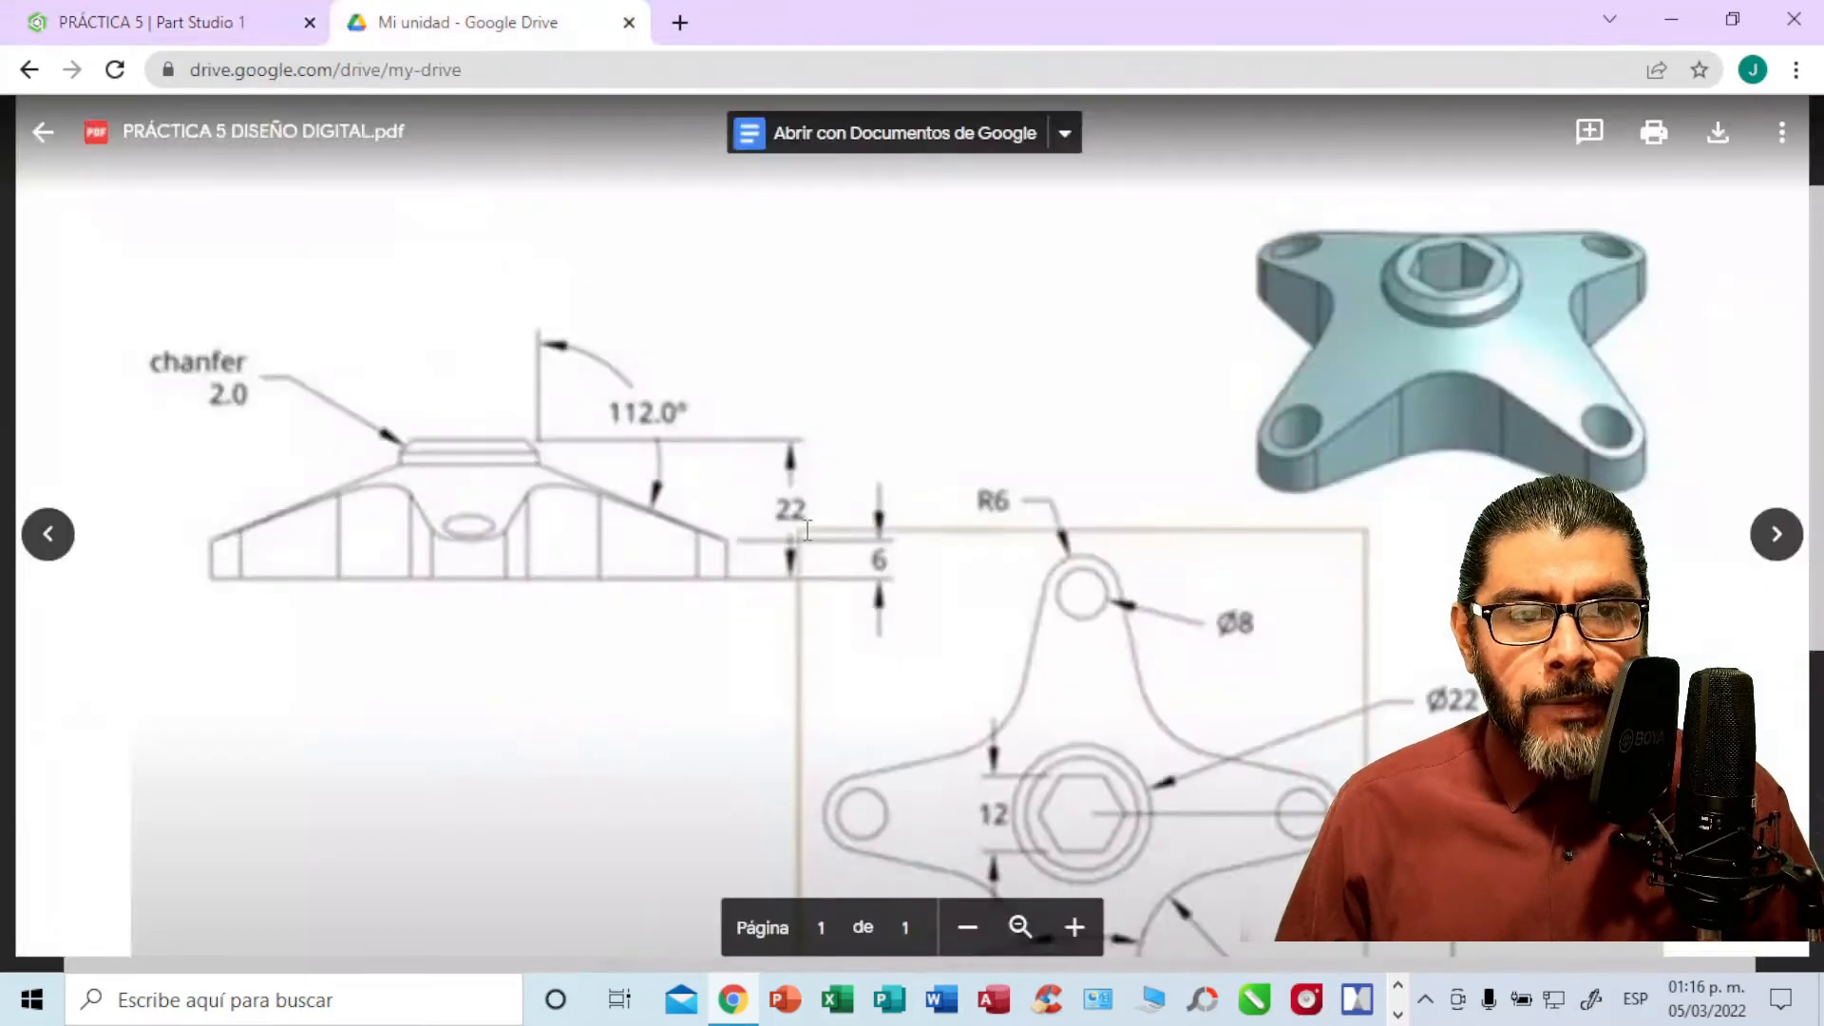
{"action": "left_click", "coordinate": [221, 29]}
{"action": "left_click", "coordinate": [1122, 164]}
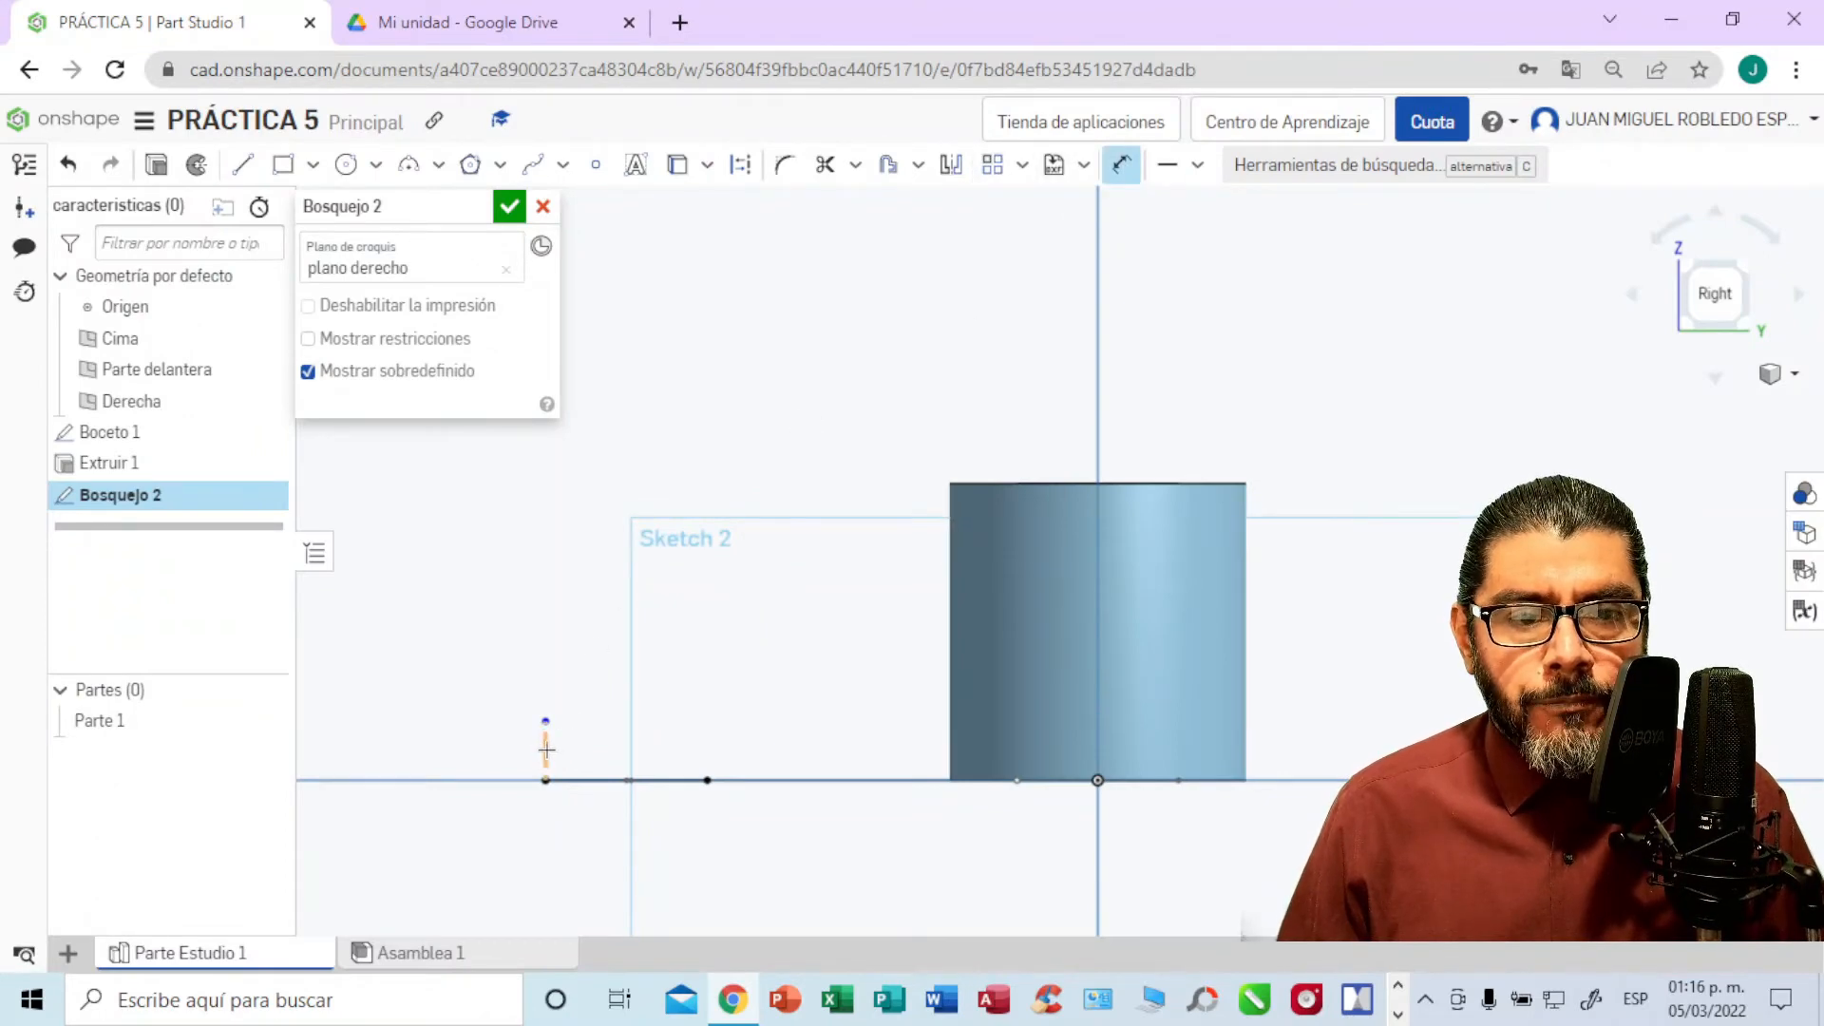
{"action": "left_click", "coordinate": [544, 751]}
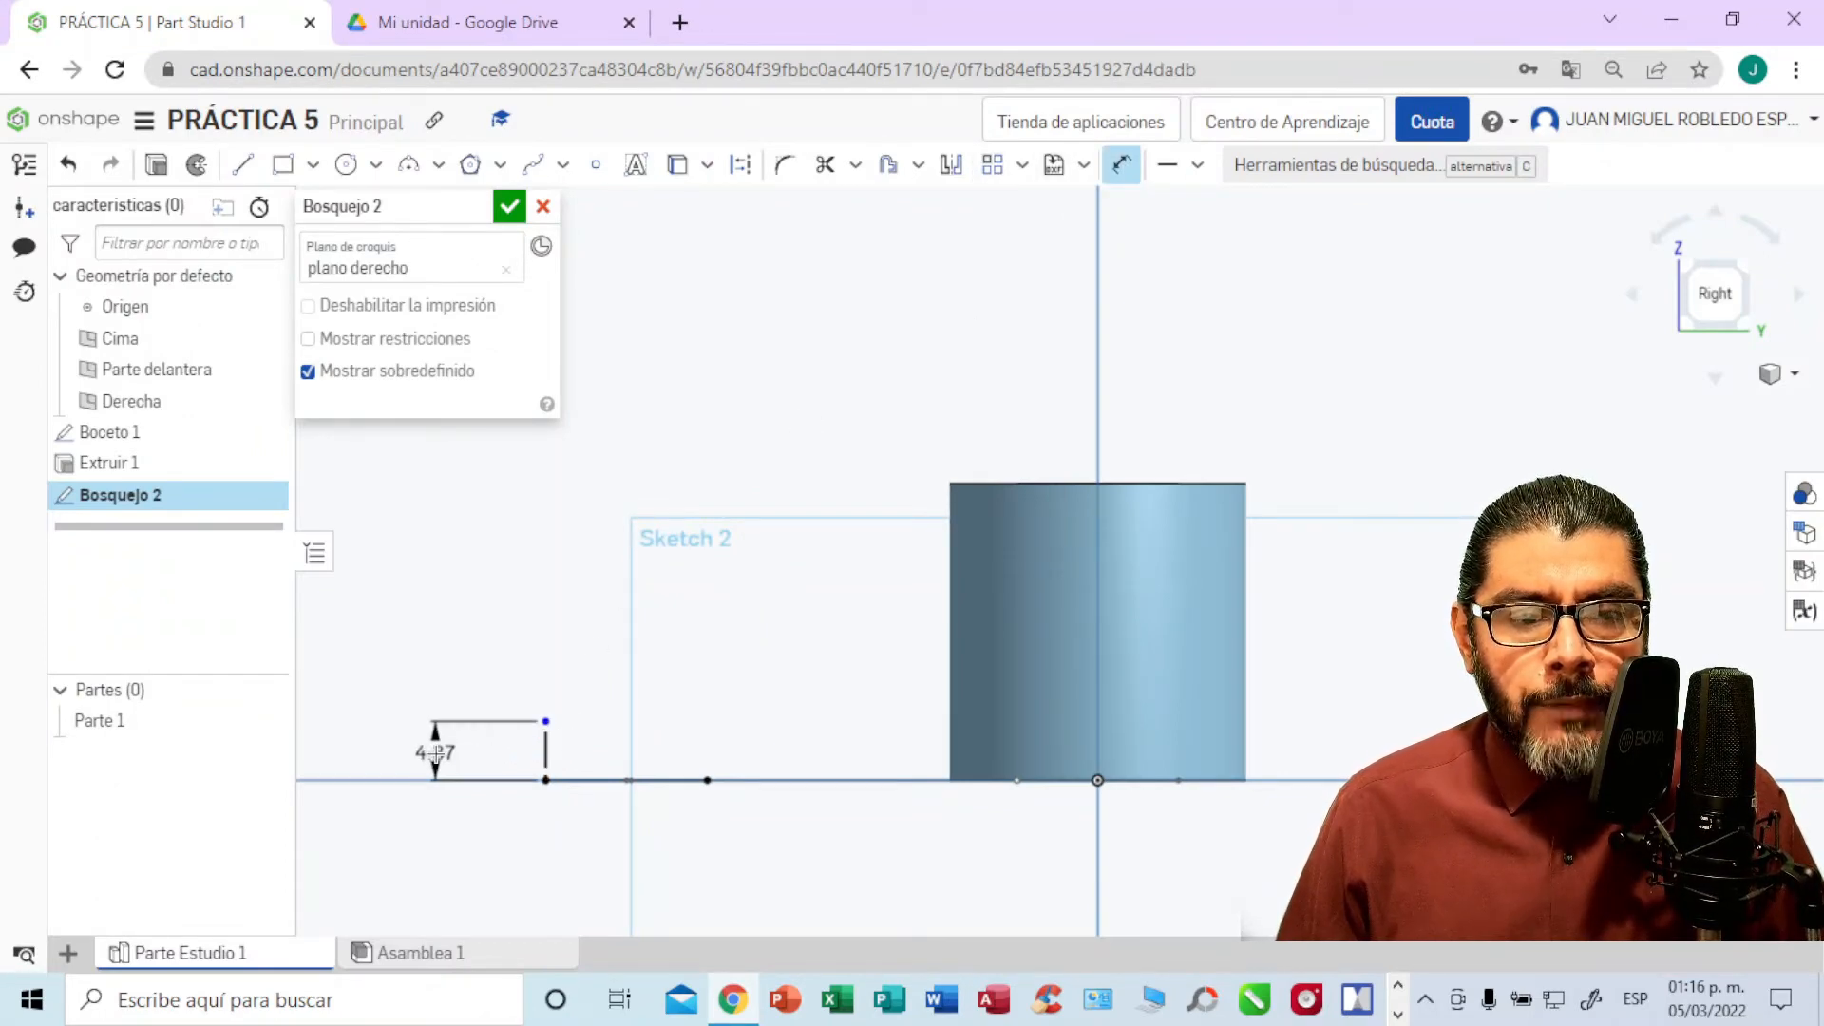
{"action": "left_click", "coordinate": [435, 752]}
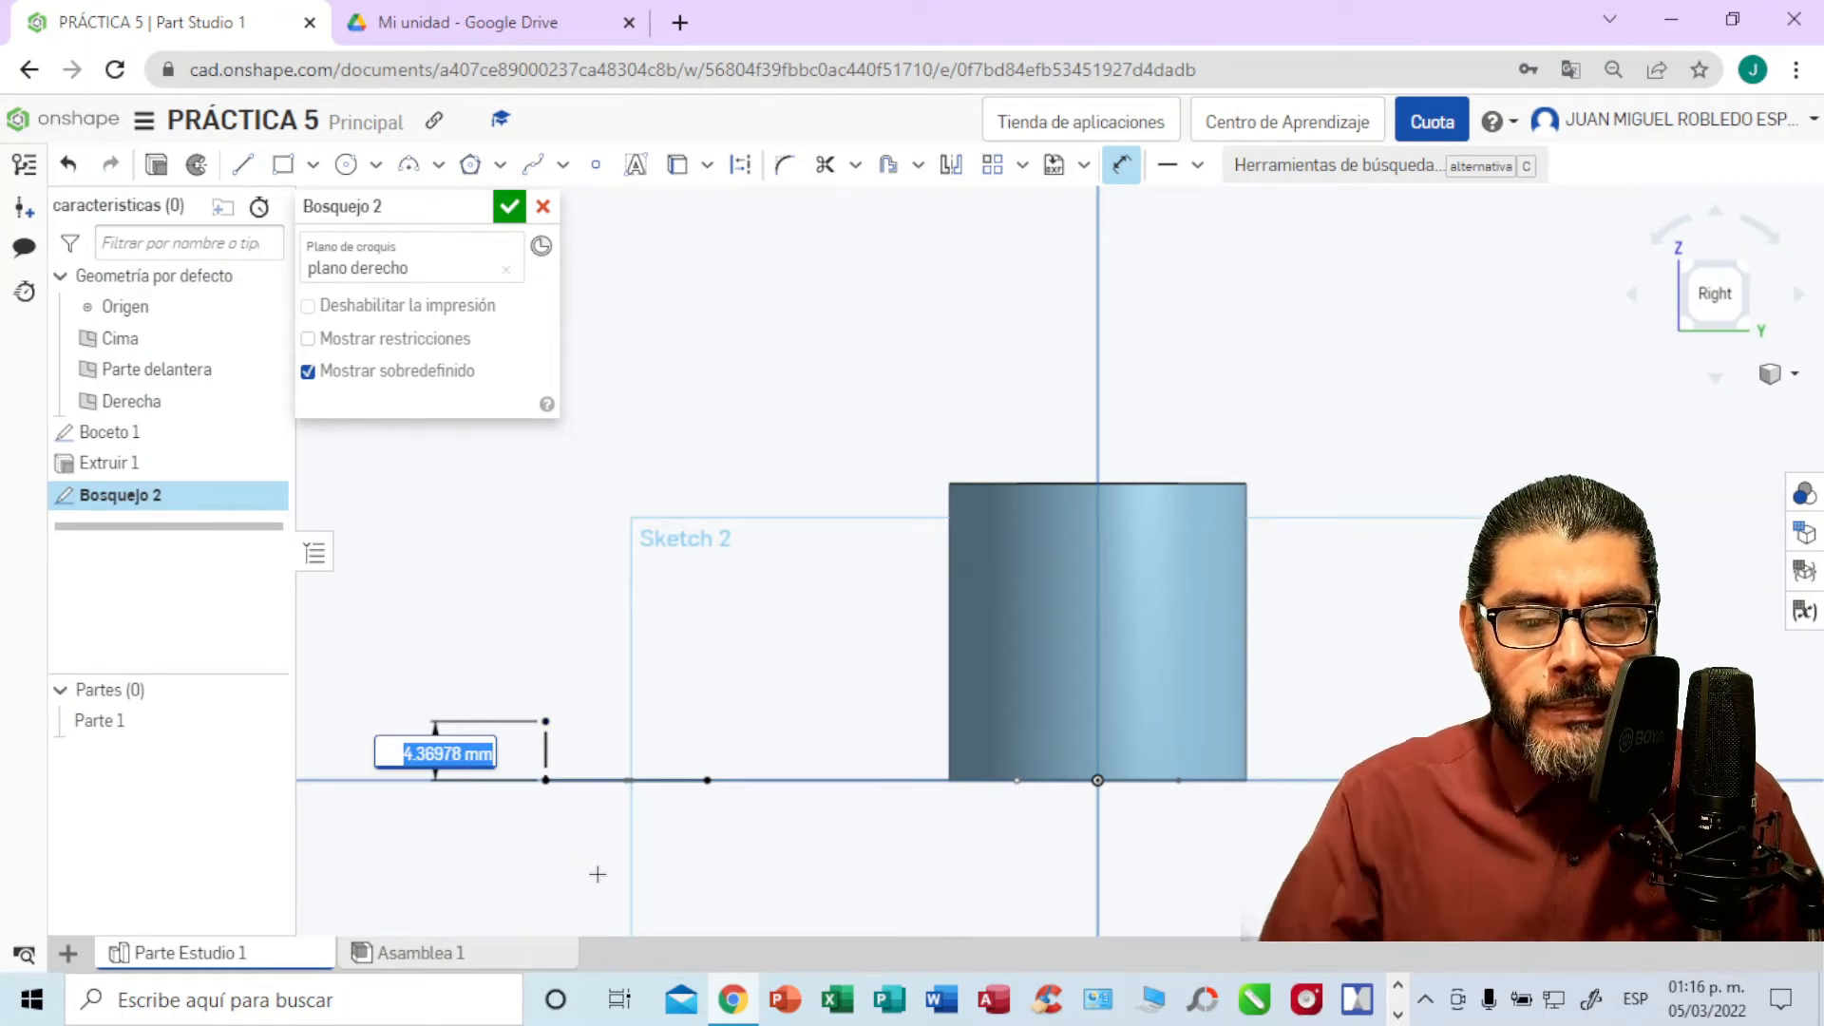
{"action": "type", "text": "6"}
{"action": "key", "text": "Return"}
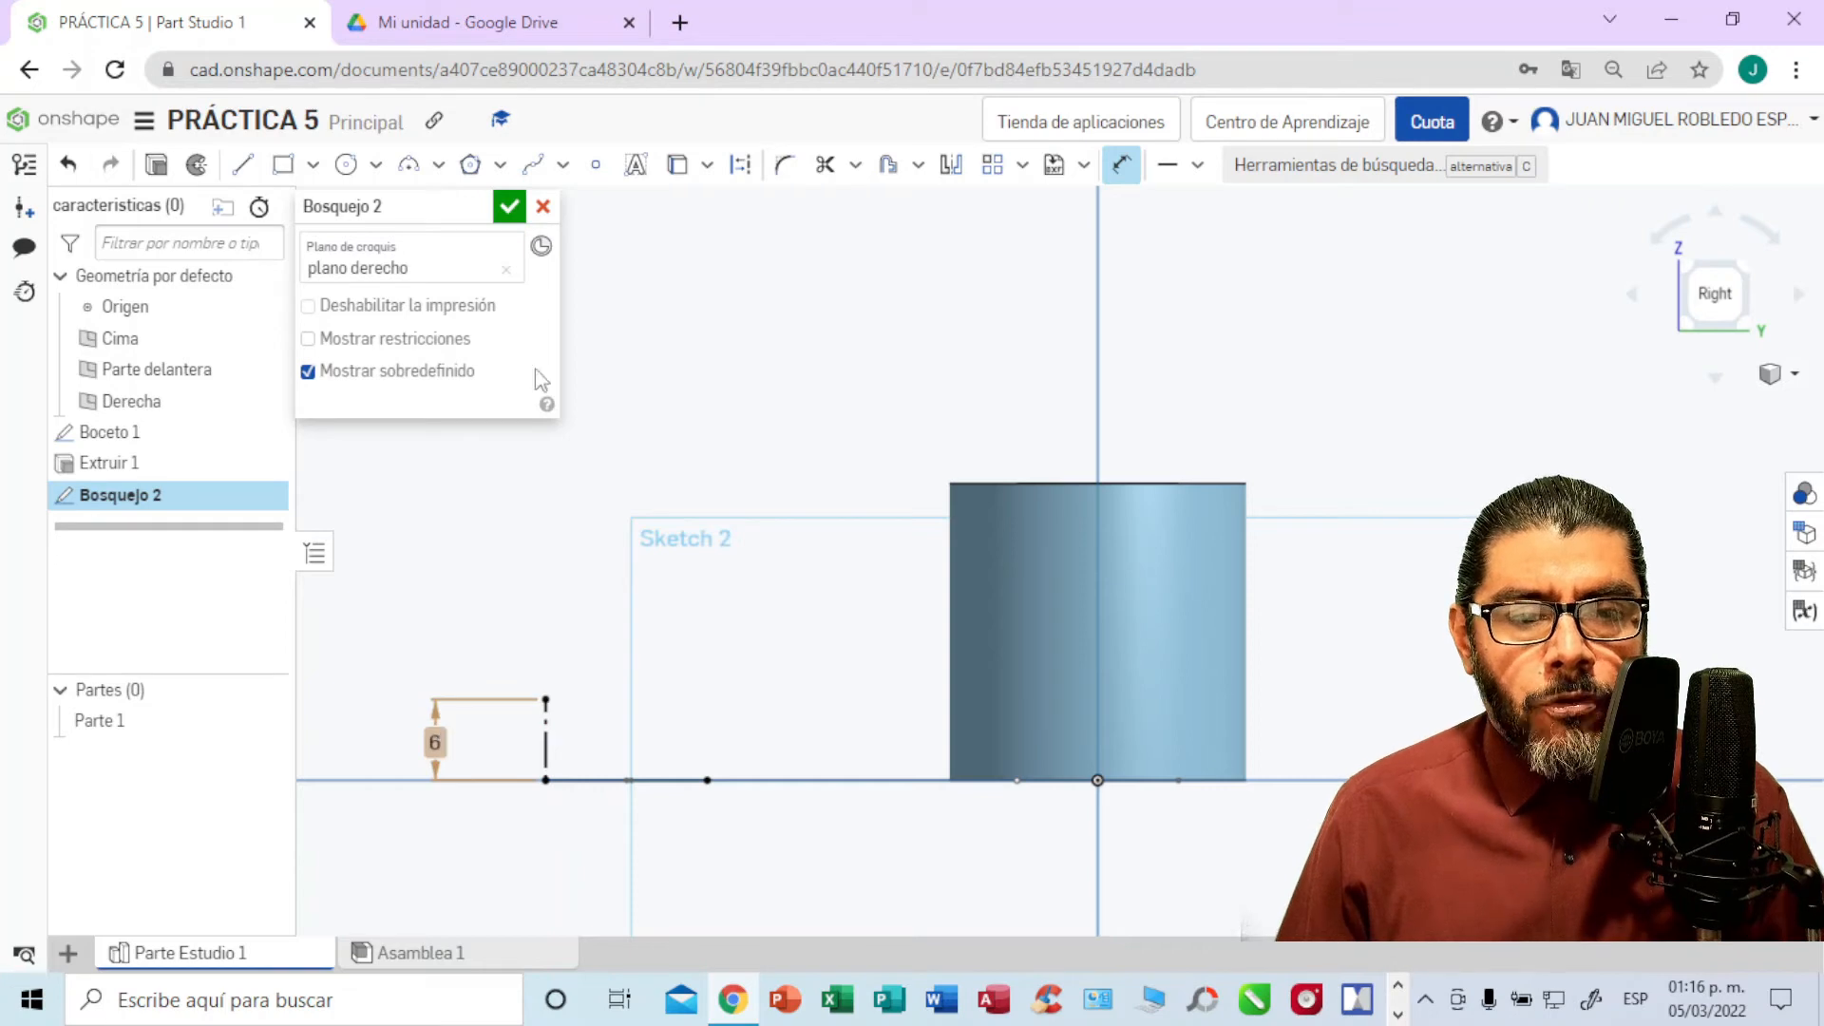
Step: Draw a sloped line about 51.18 mm long from the top of the 6 mm construction line to the vertical axis above the cylinder
{"action": "left_click", "coordinate": [504, 30]}
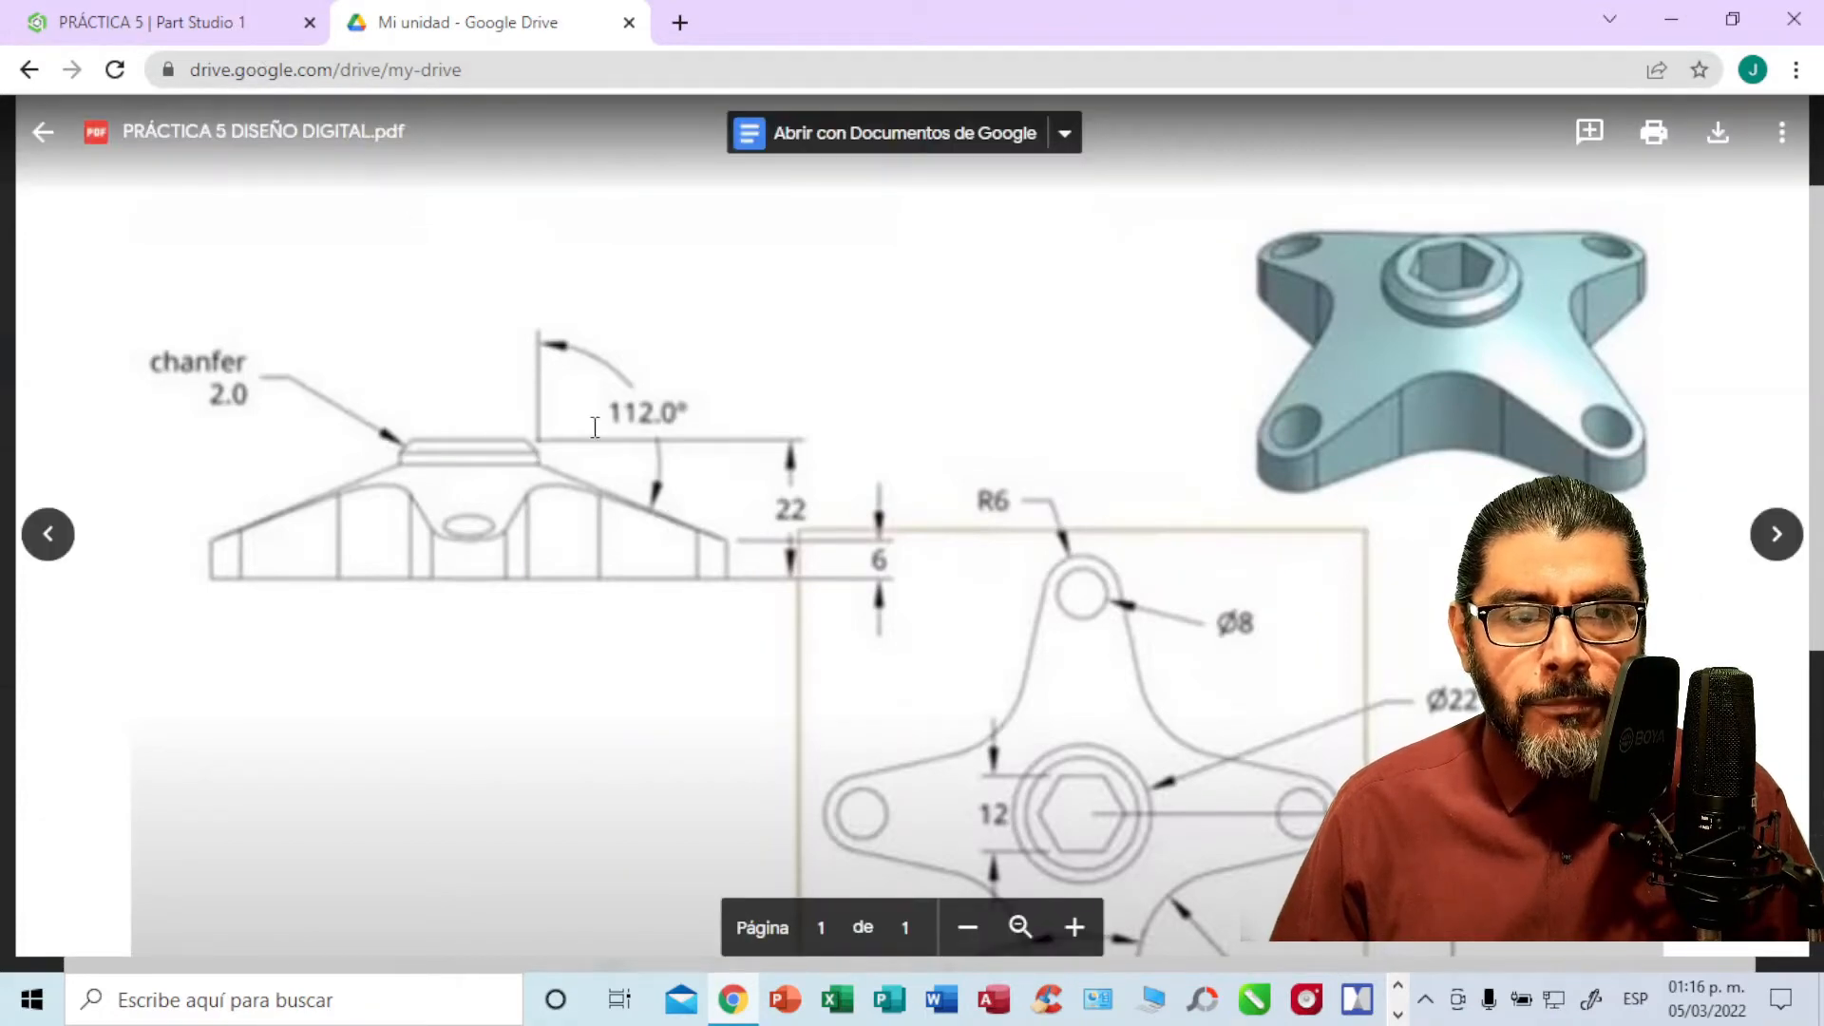
{"action": "left_click", "coordinate": [226, 27]}
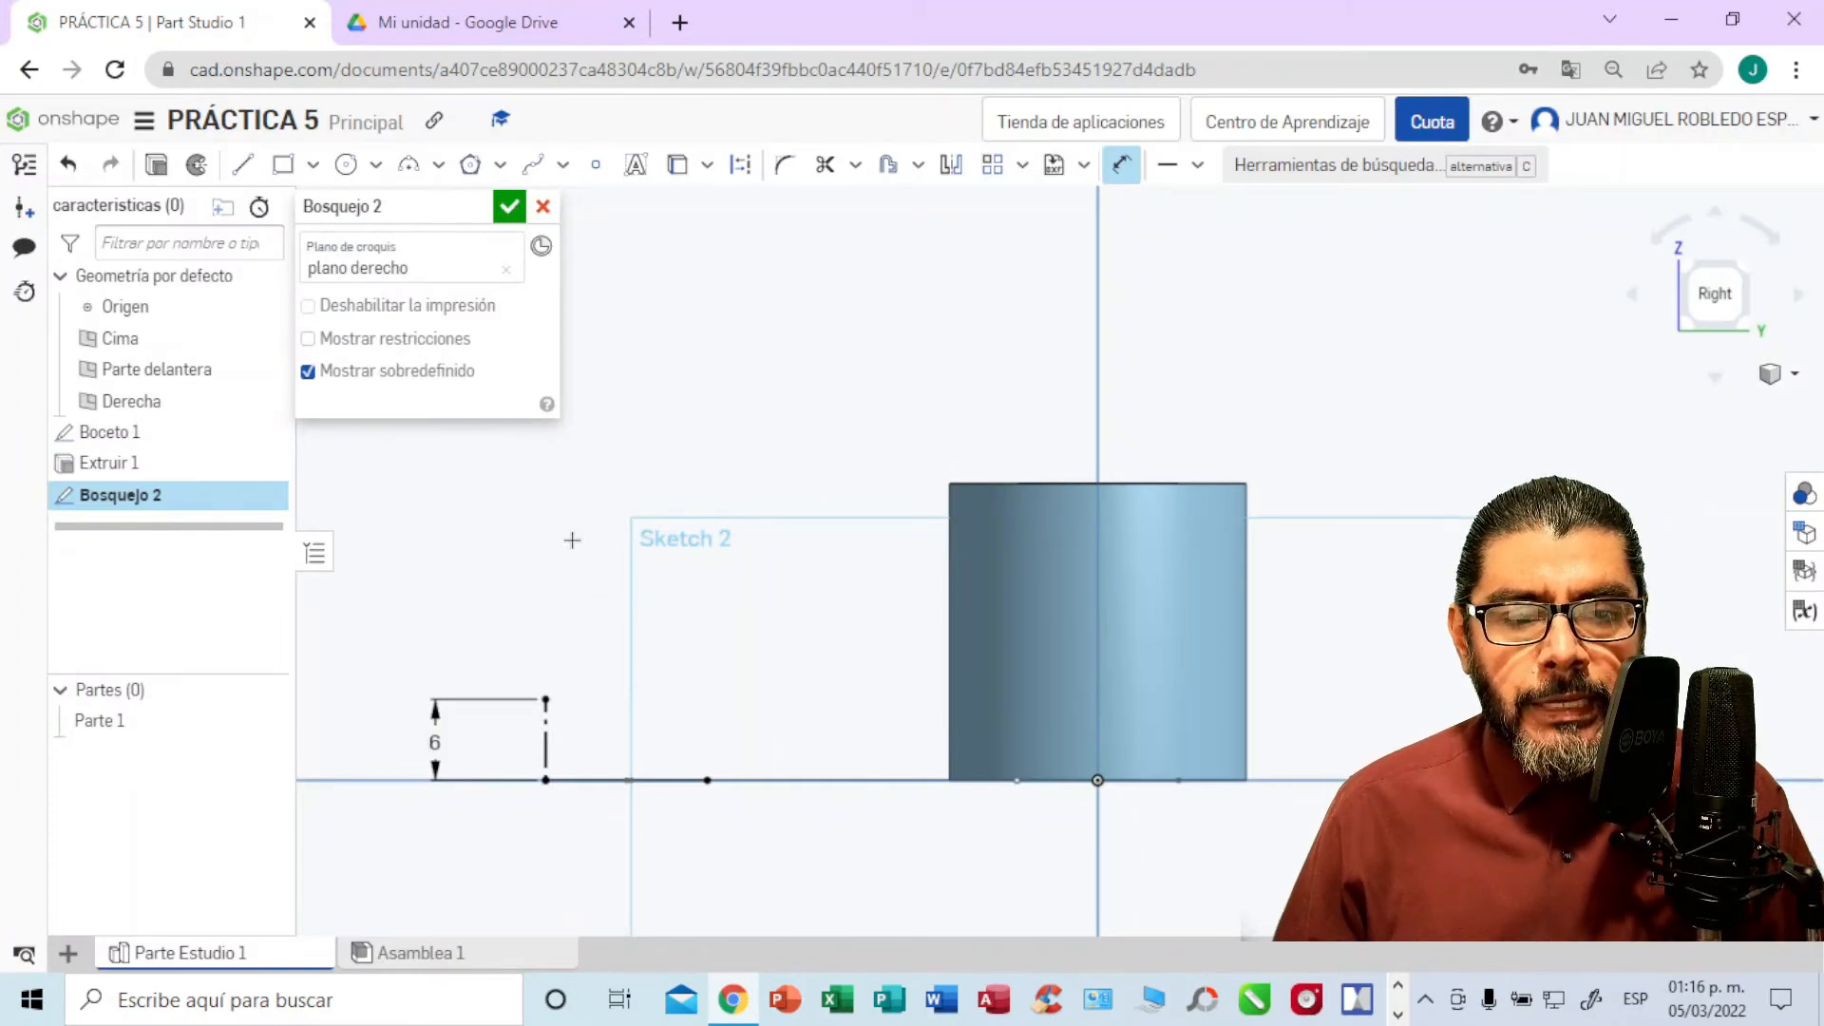
{"action": "left_click", "coordinate": [245, 168]}
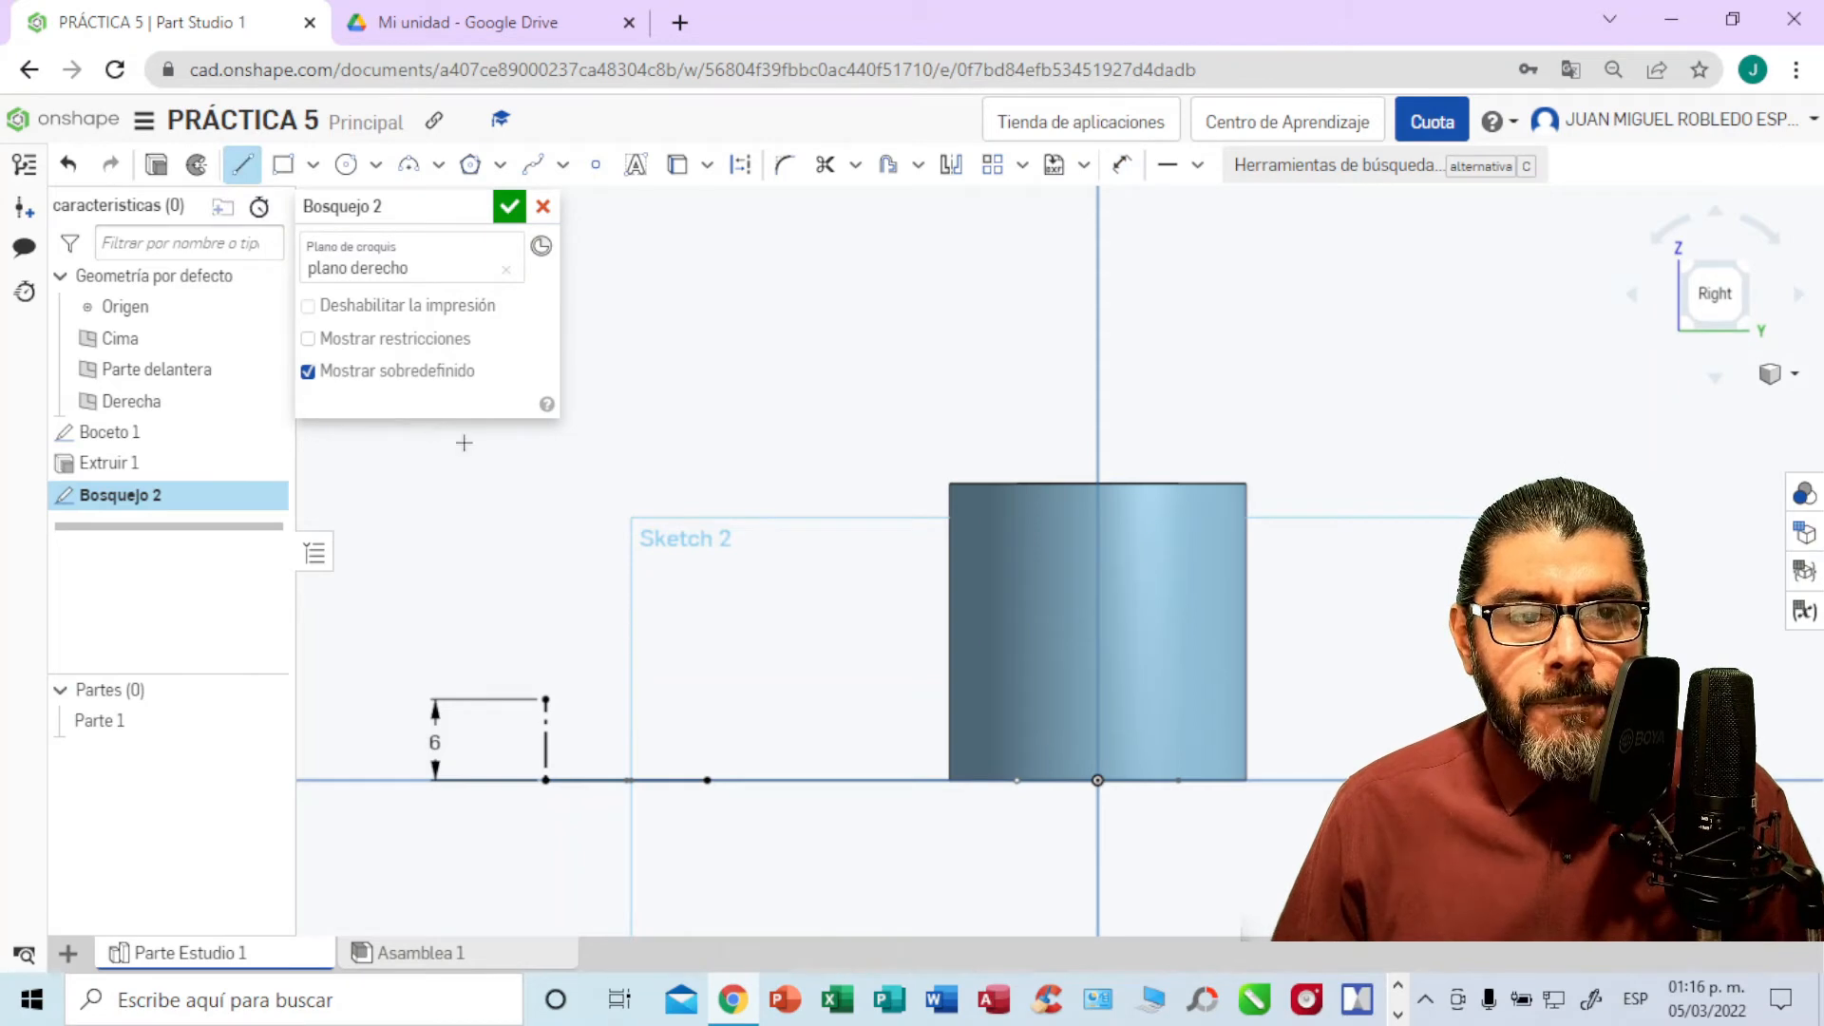
{"action": "left_click", "coordinate": [545, 699]}
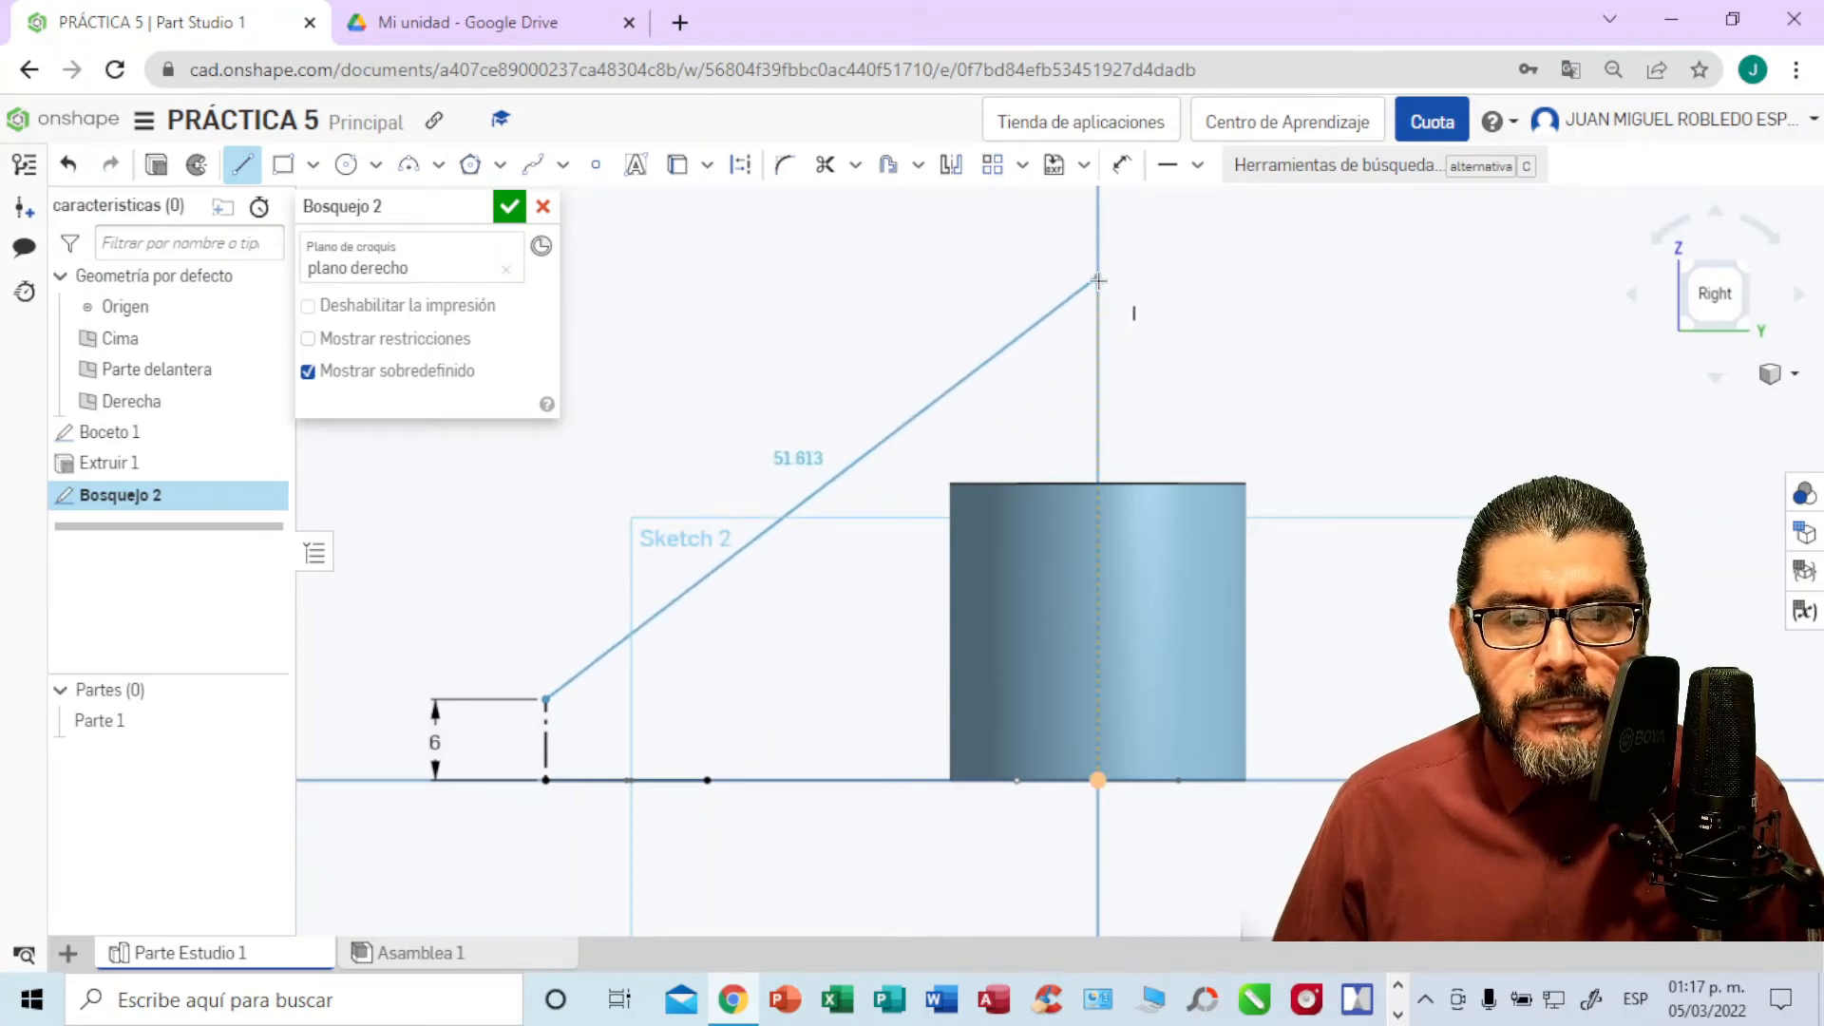
{"action": "left_click", "coordinate": [1099, 287]}
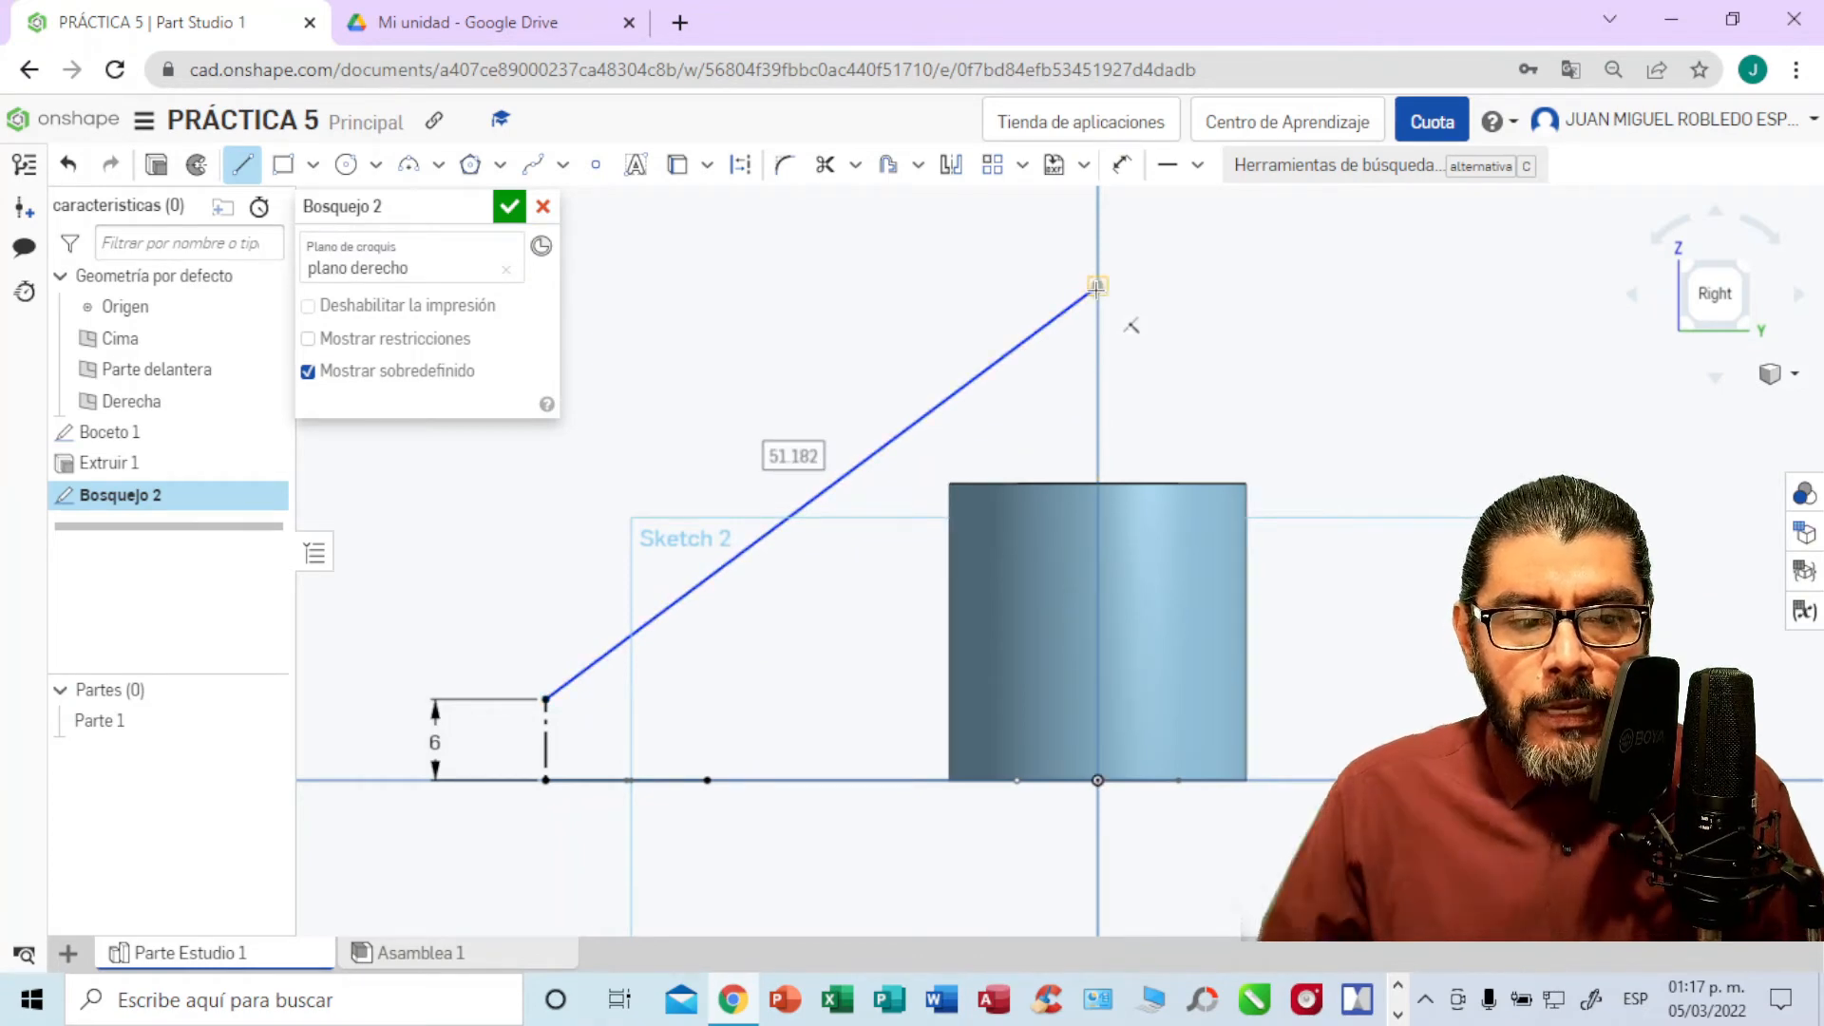
{"action": "key", "text": "Escape"}
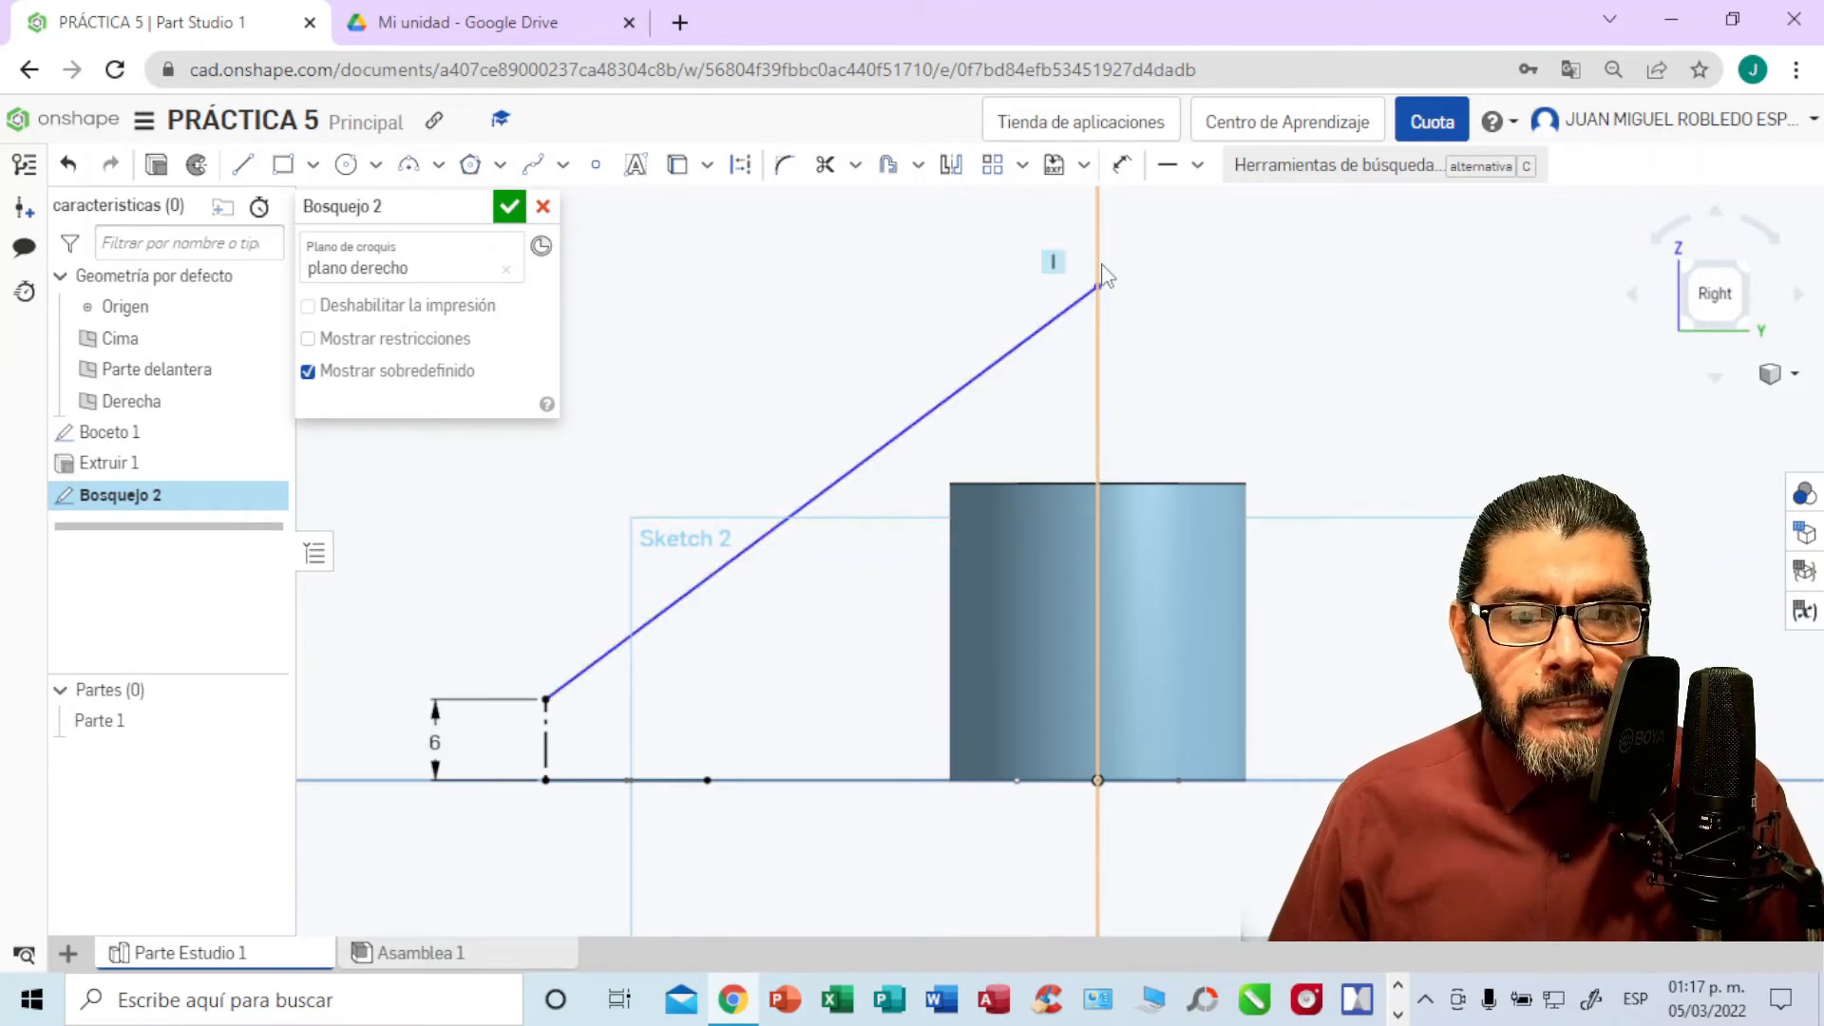
Step: Draw a vertical construction line about 43 mm long from the origin up past the sloped line's upper end
{"action": "left_click", "coordinate": [244, 169]}
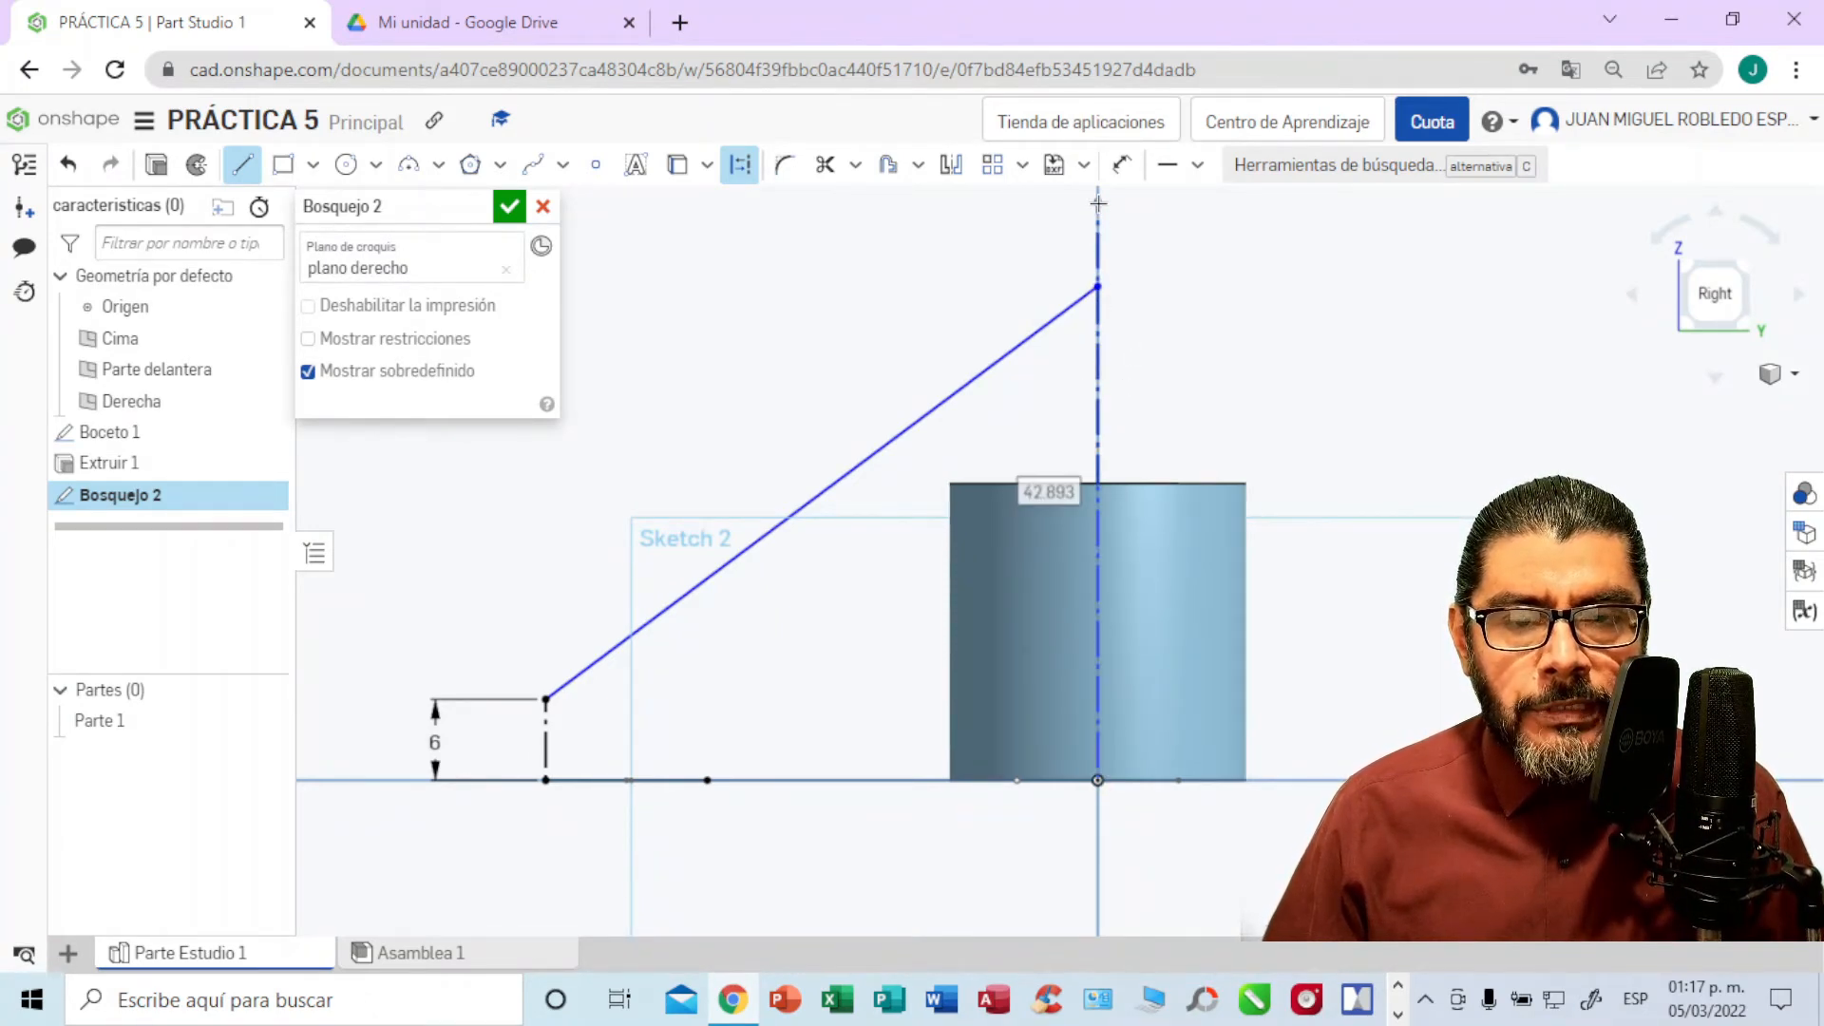
{"action": "left_click", "coordinate": [1098, 202]}
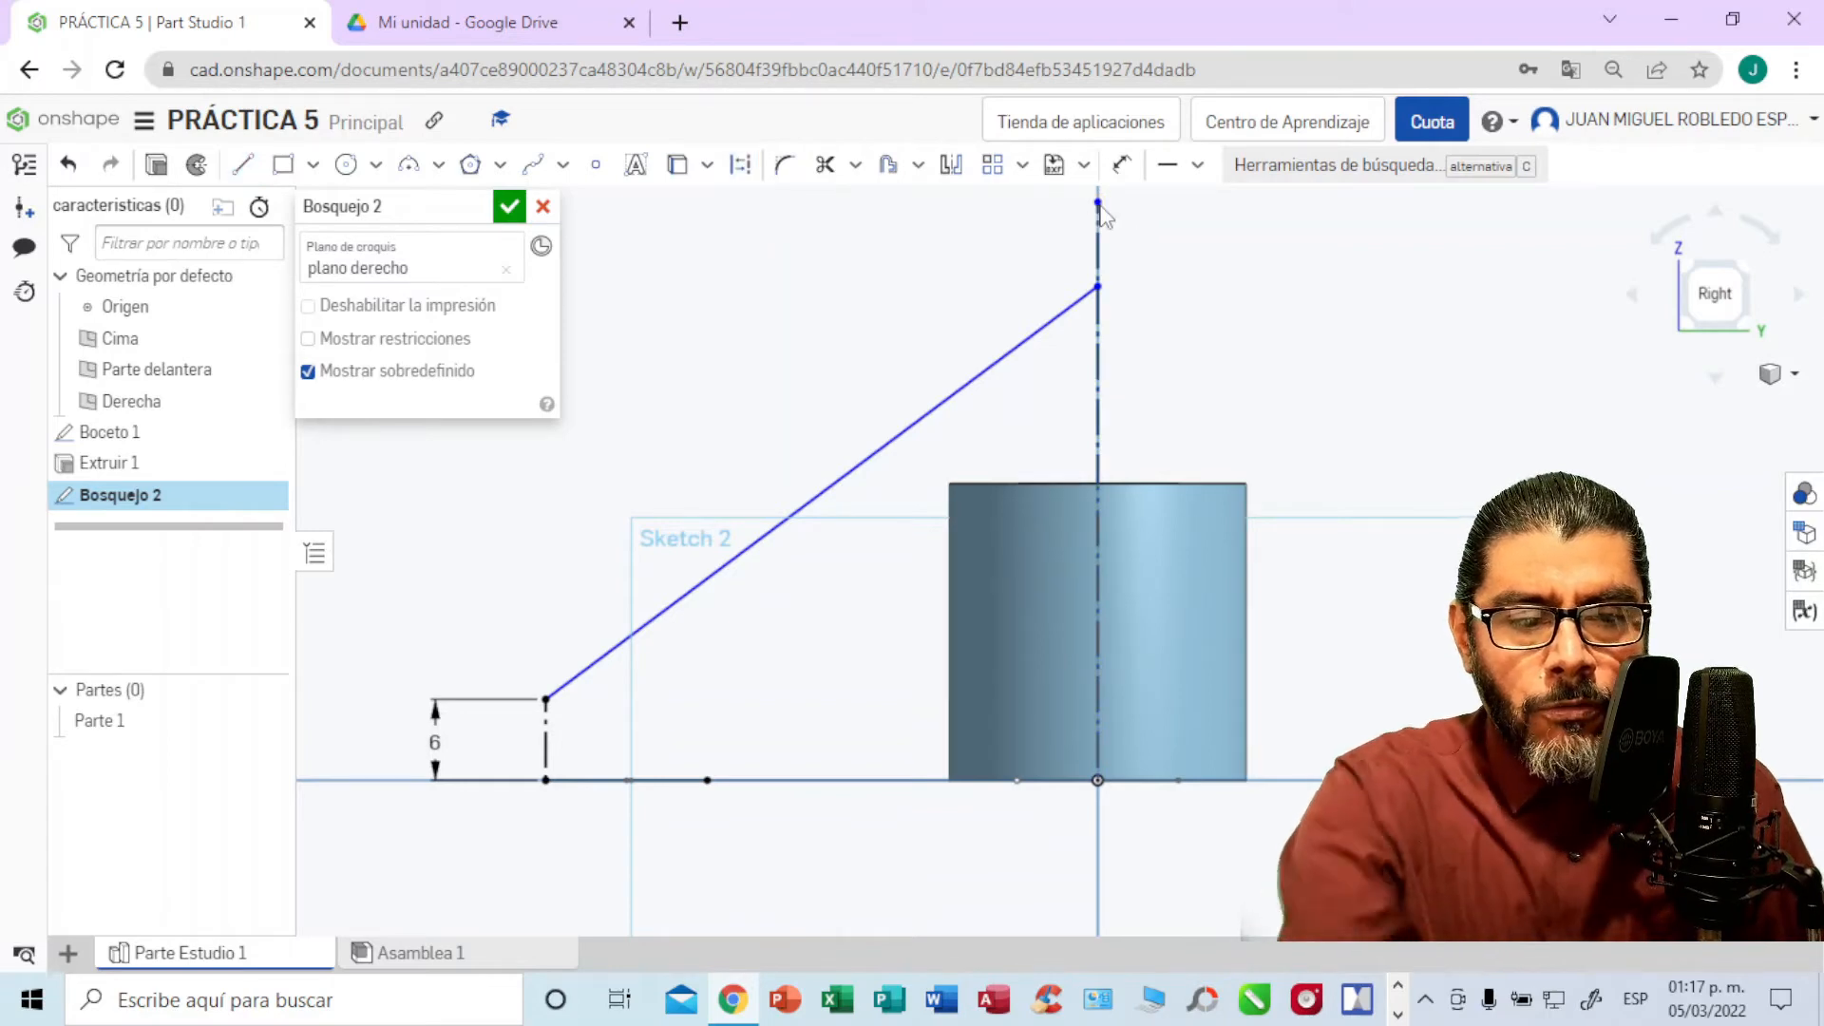
{"action": "key", "text": "Escape"}
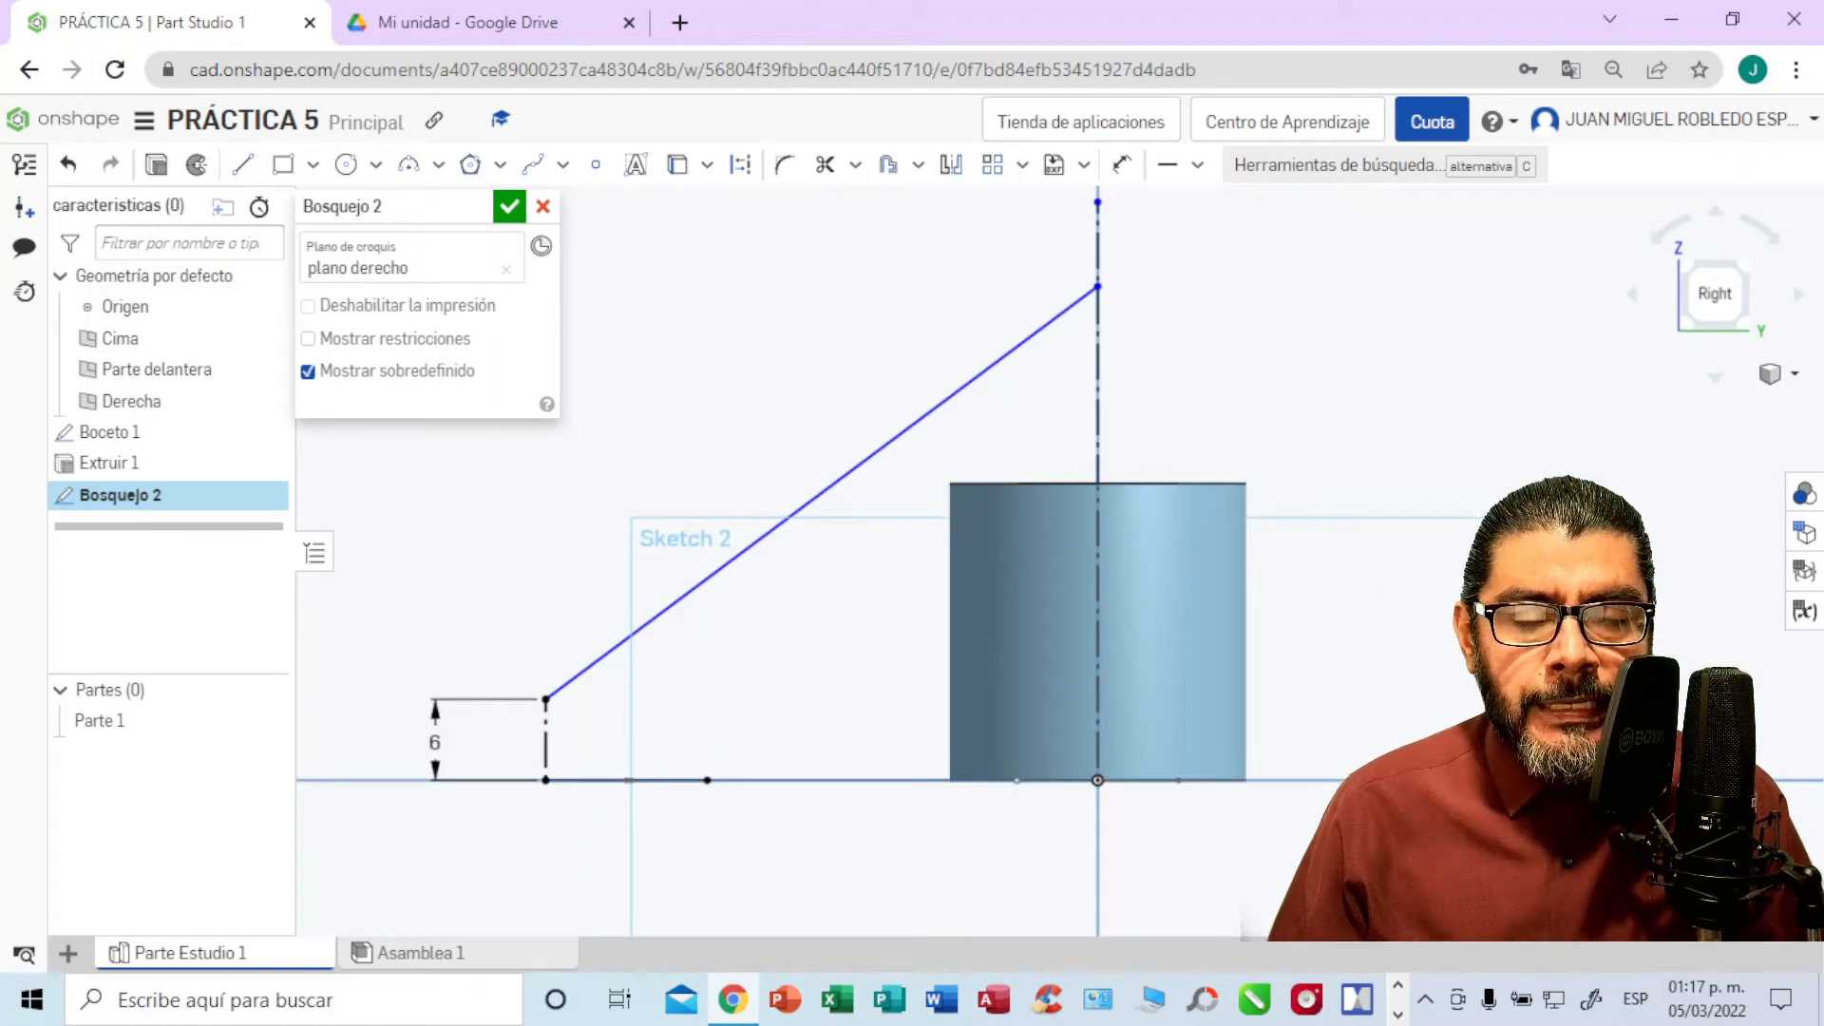
Step: Check the slope angle in the PDF drawing and dimension the angle between the sloped line and the vertical construction line to 112°
{"action": "mouse_move", "coordinate": [1455, 421]}
{"action": "middle_mouse_down"}
{"action": "mouse_move", "coordinate": [1356, 510]}
{"action": "mouse_move", "coordinate": [1364, 566]}
{"action": "mouse_move", "coordinate": [1372, 542]}
{"action": "mouse_move", "coordinate": [1346, 546]}
{"action": "middle_mouse_up"}
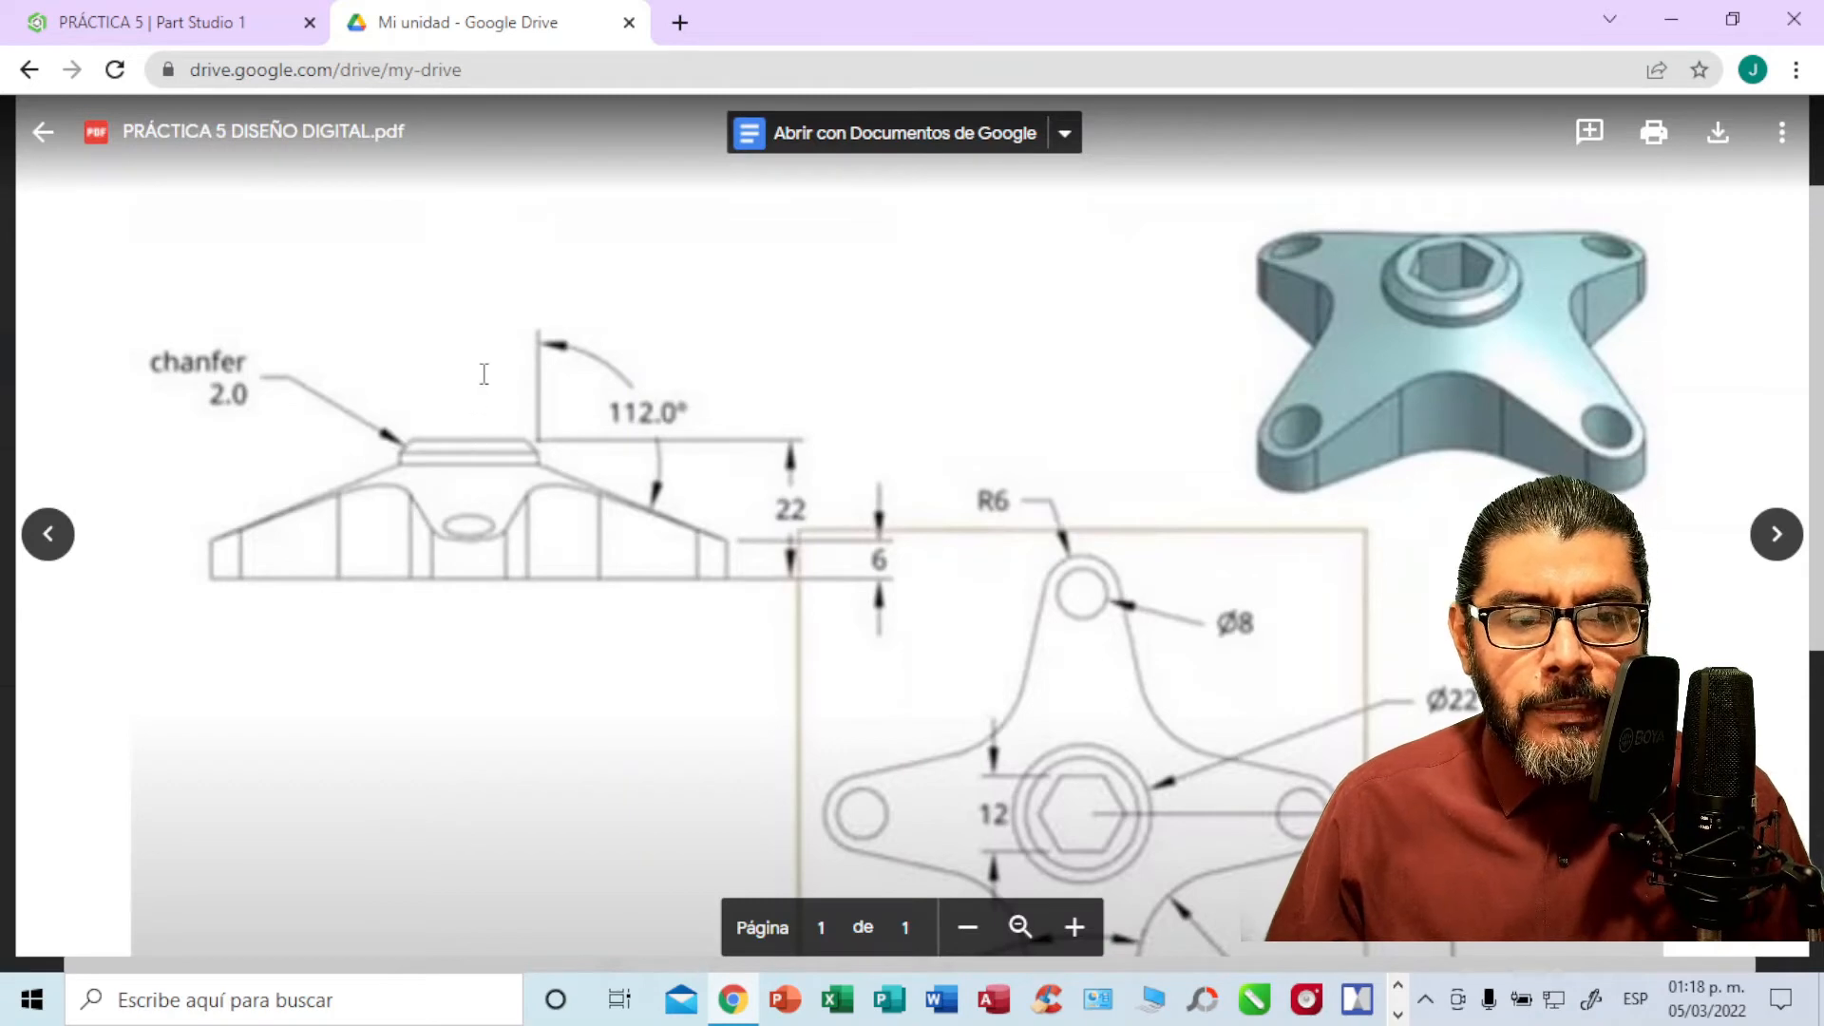
{"action": "left_click", "coordinate": [237, 29]}
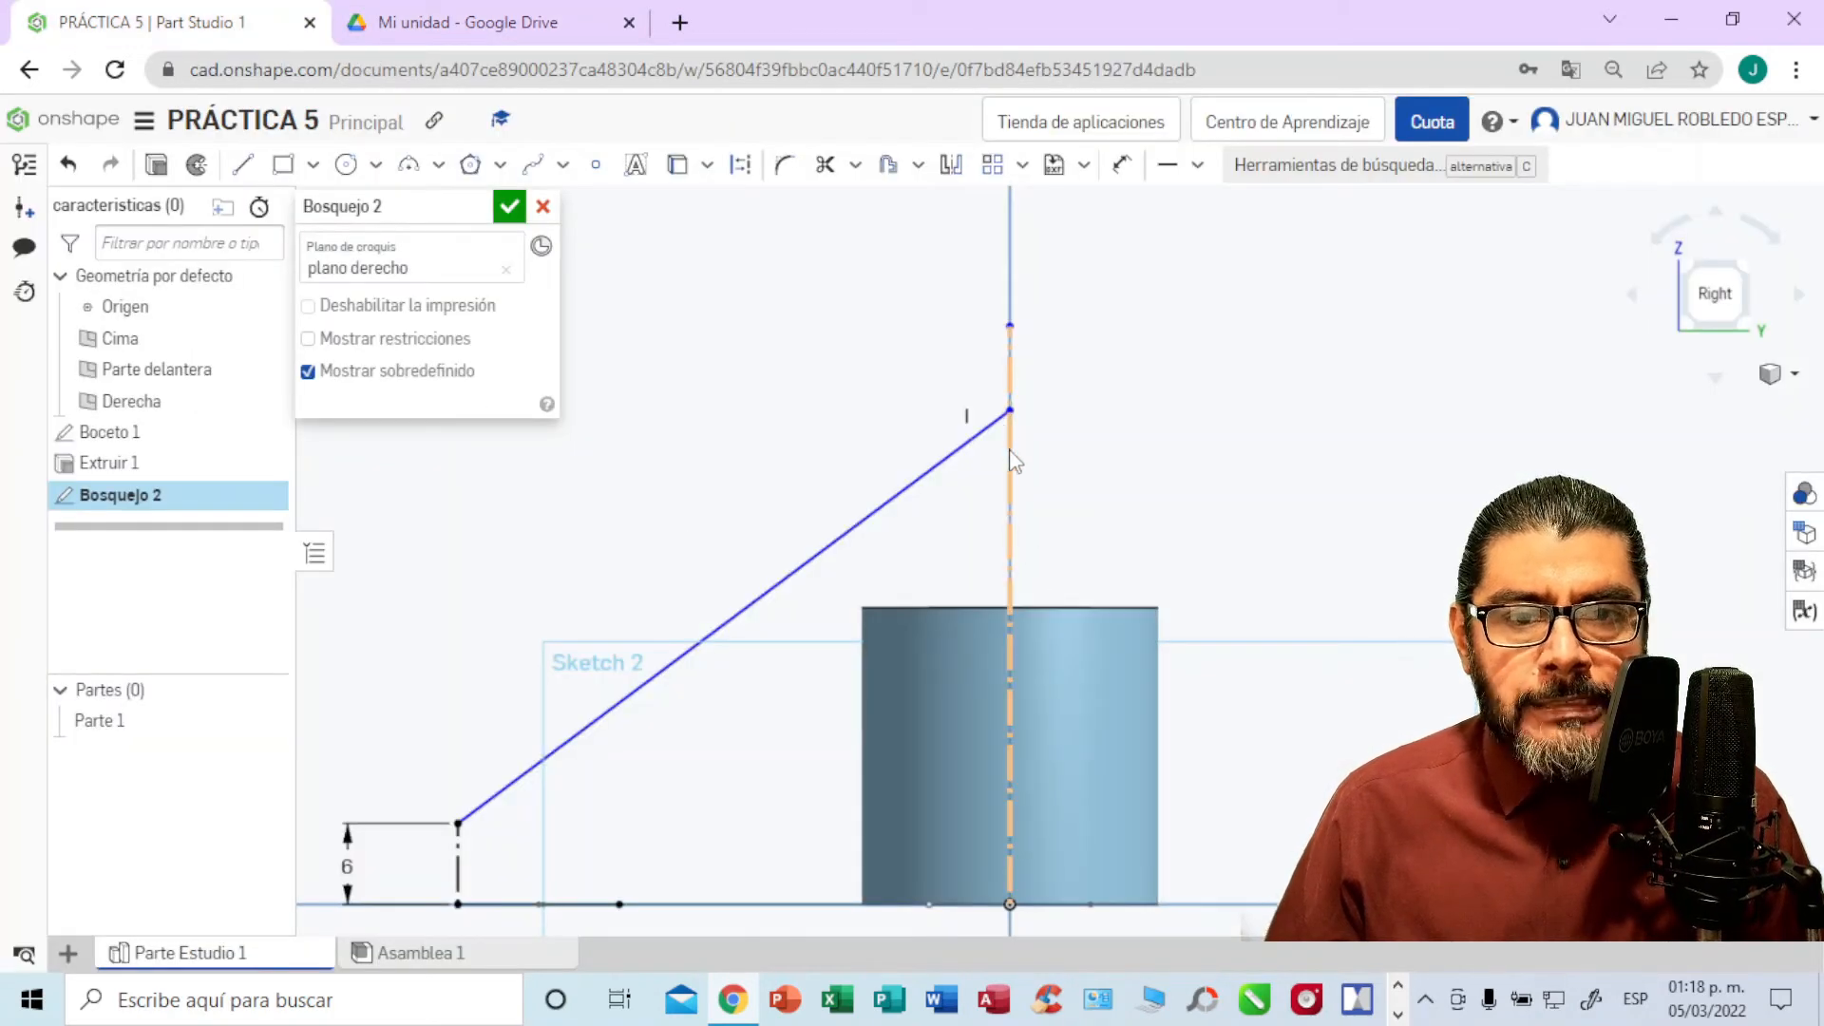
{"action": "left_click", "coordinate": [475, 27]}
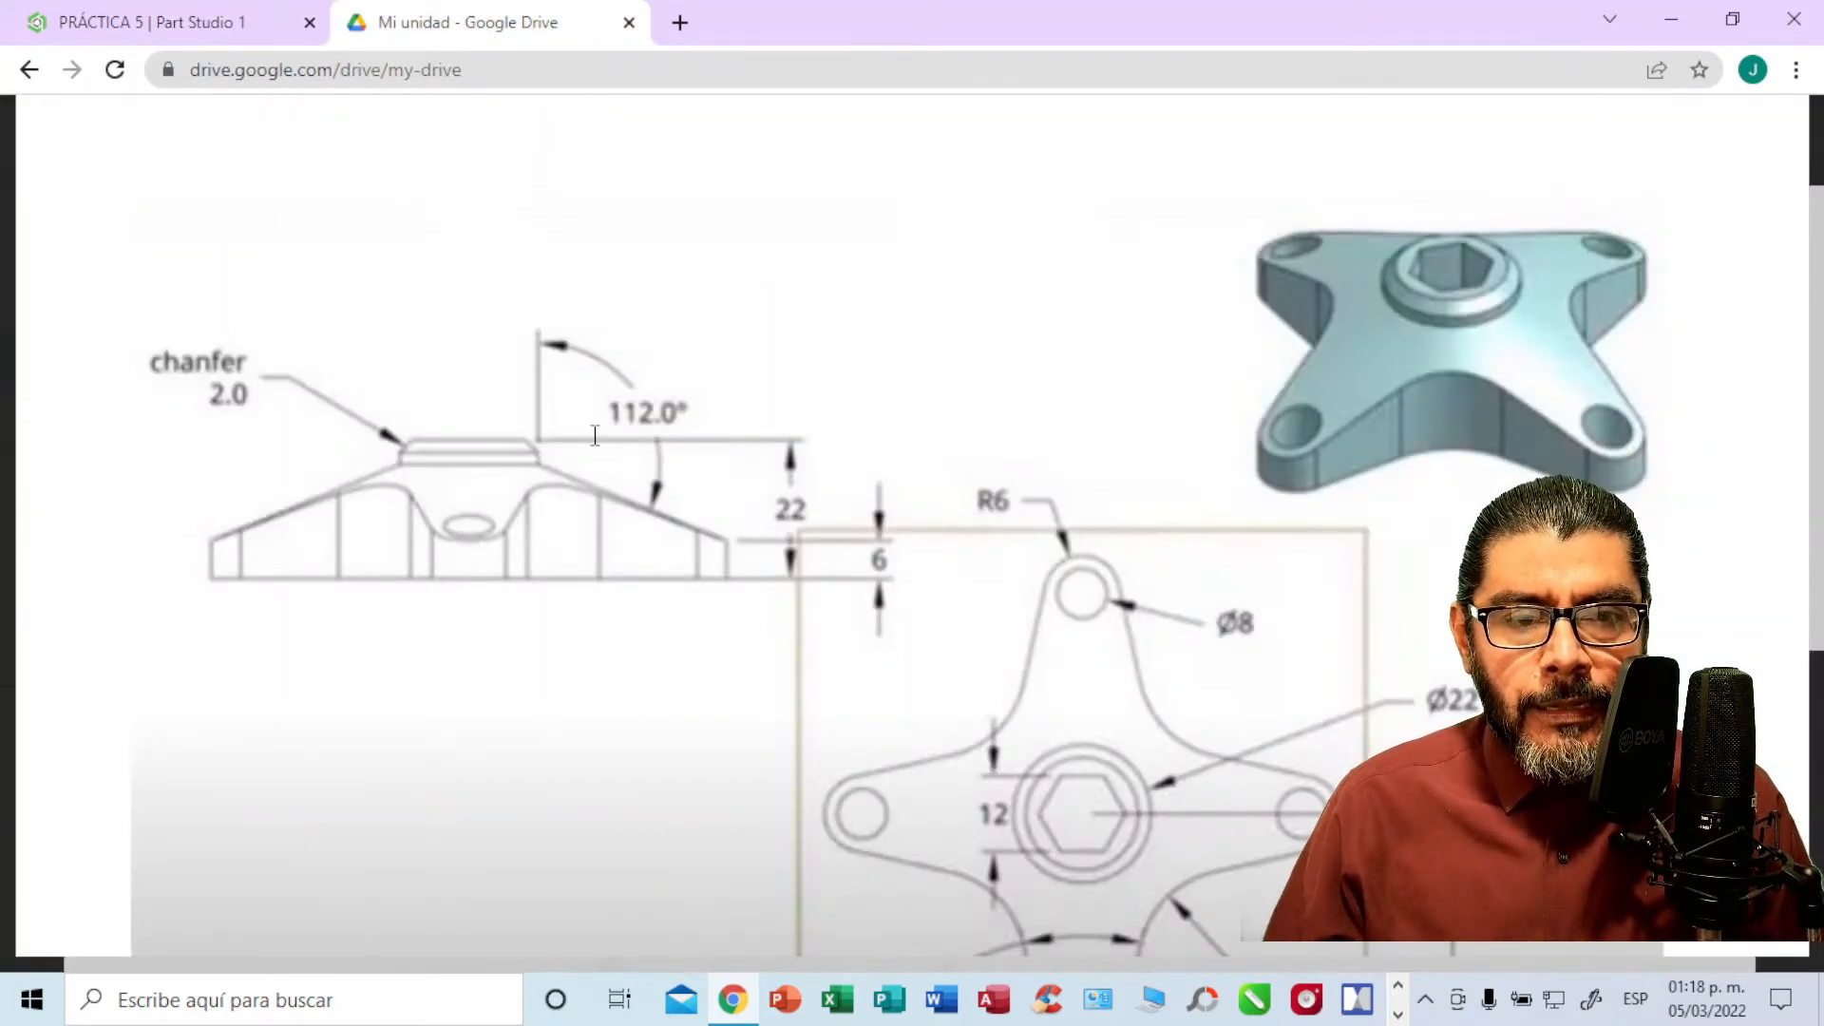
{"action": "left_click", "coordinate": [228, 26]}
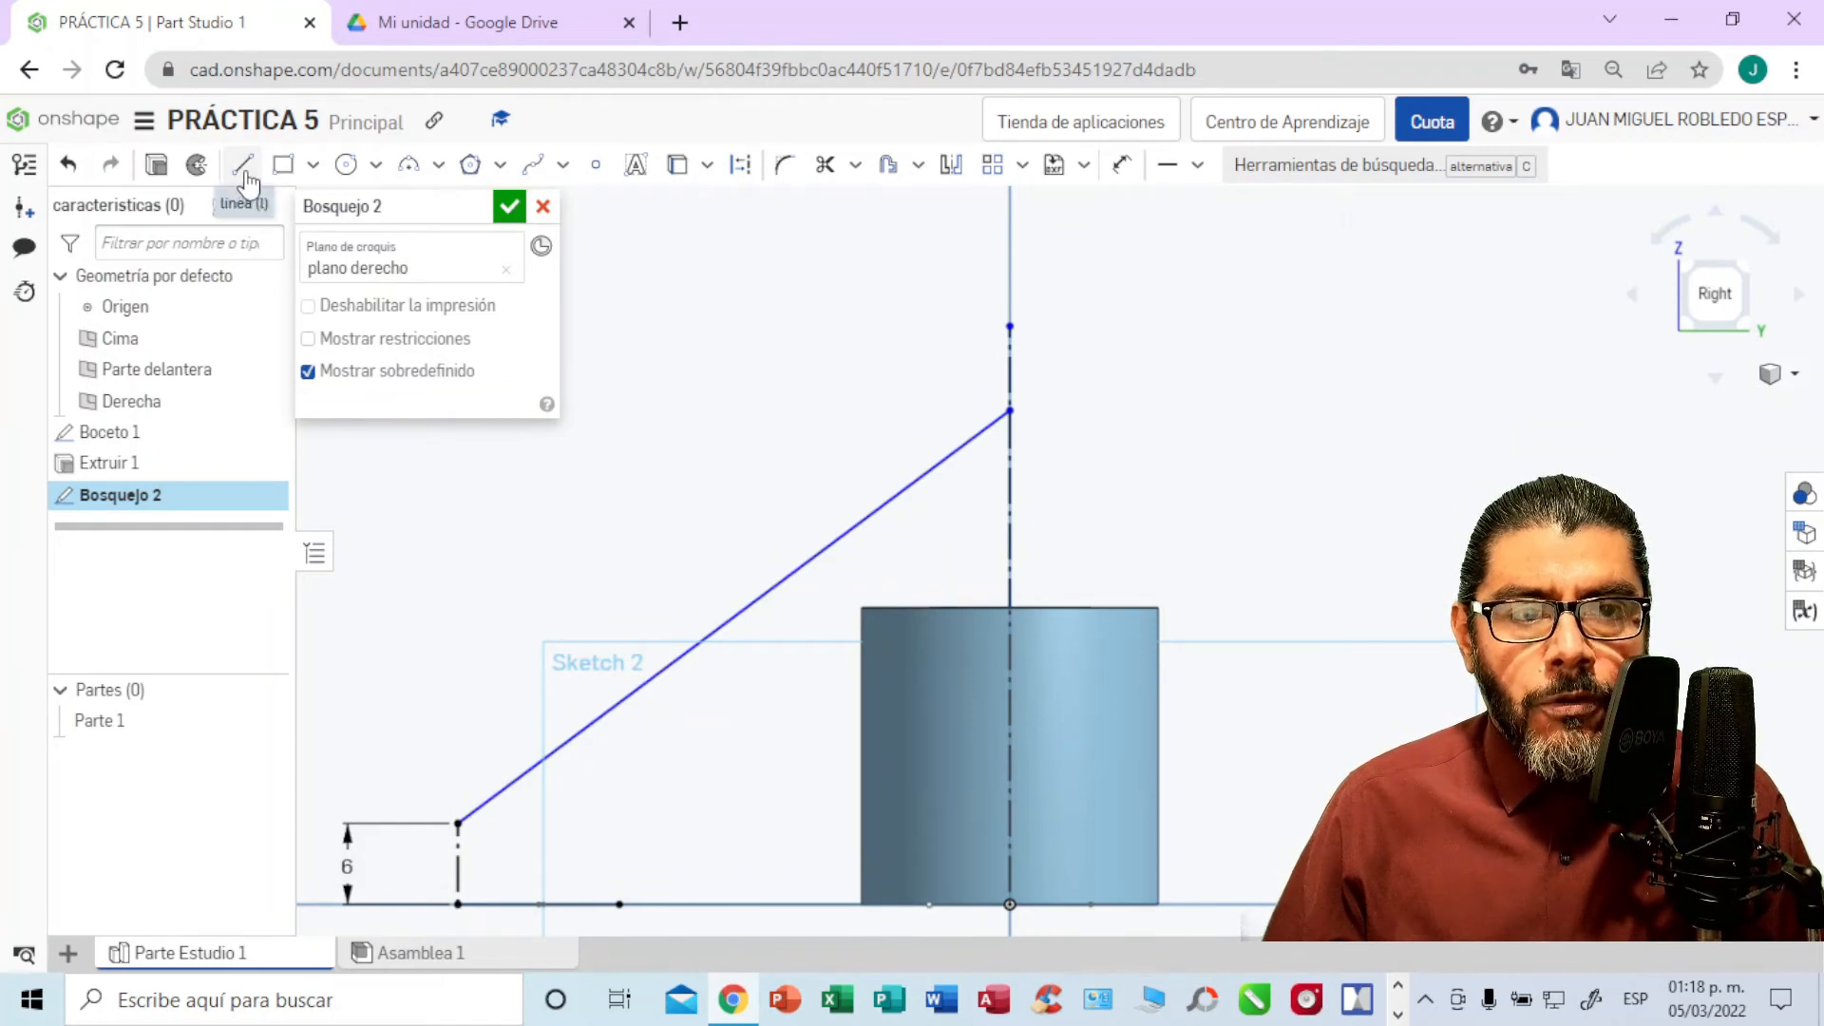
{"action": "left_click", "coordinate": [1123, 174]}
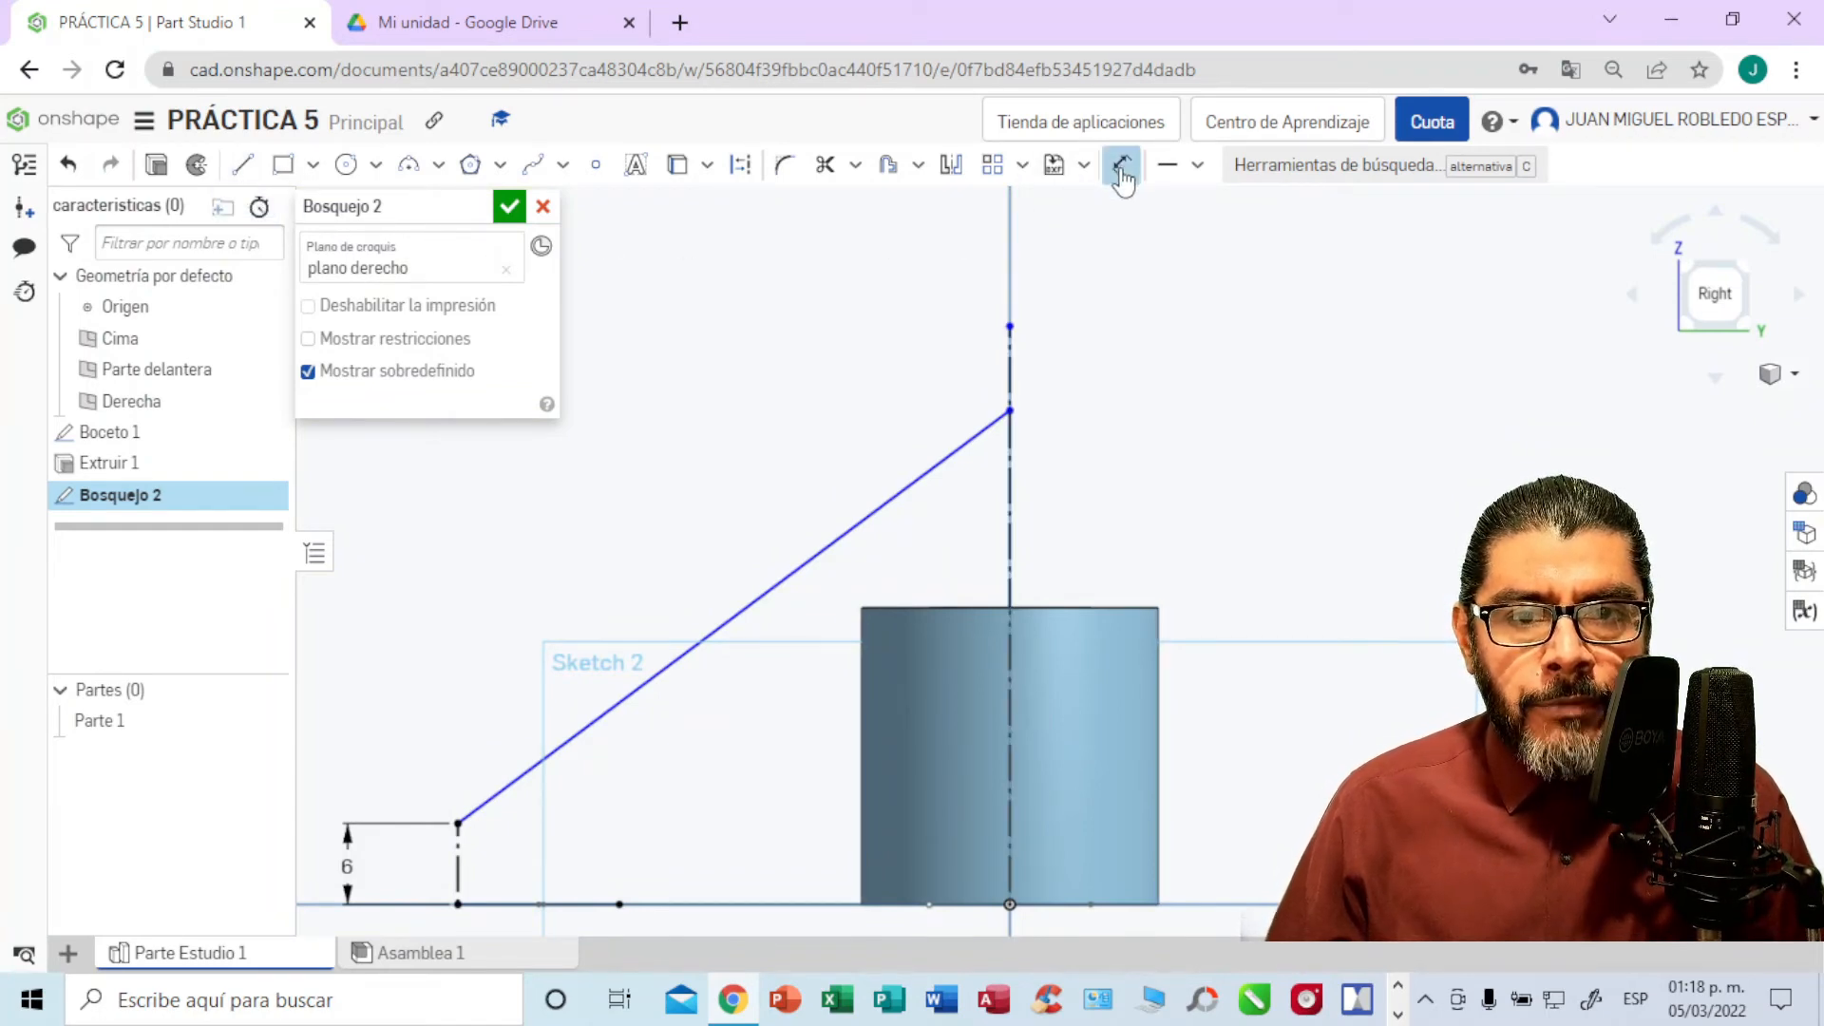
{"action": "left_click", "coordinate": [725, 624]}
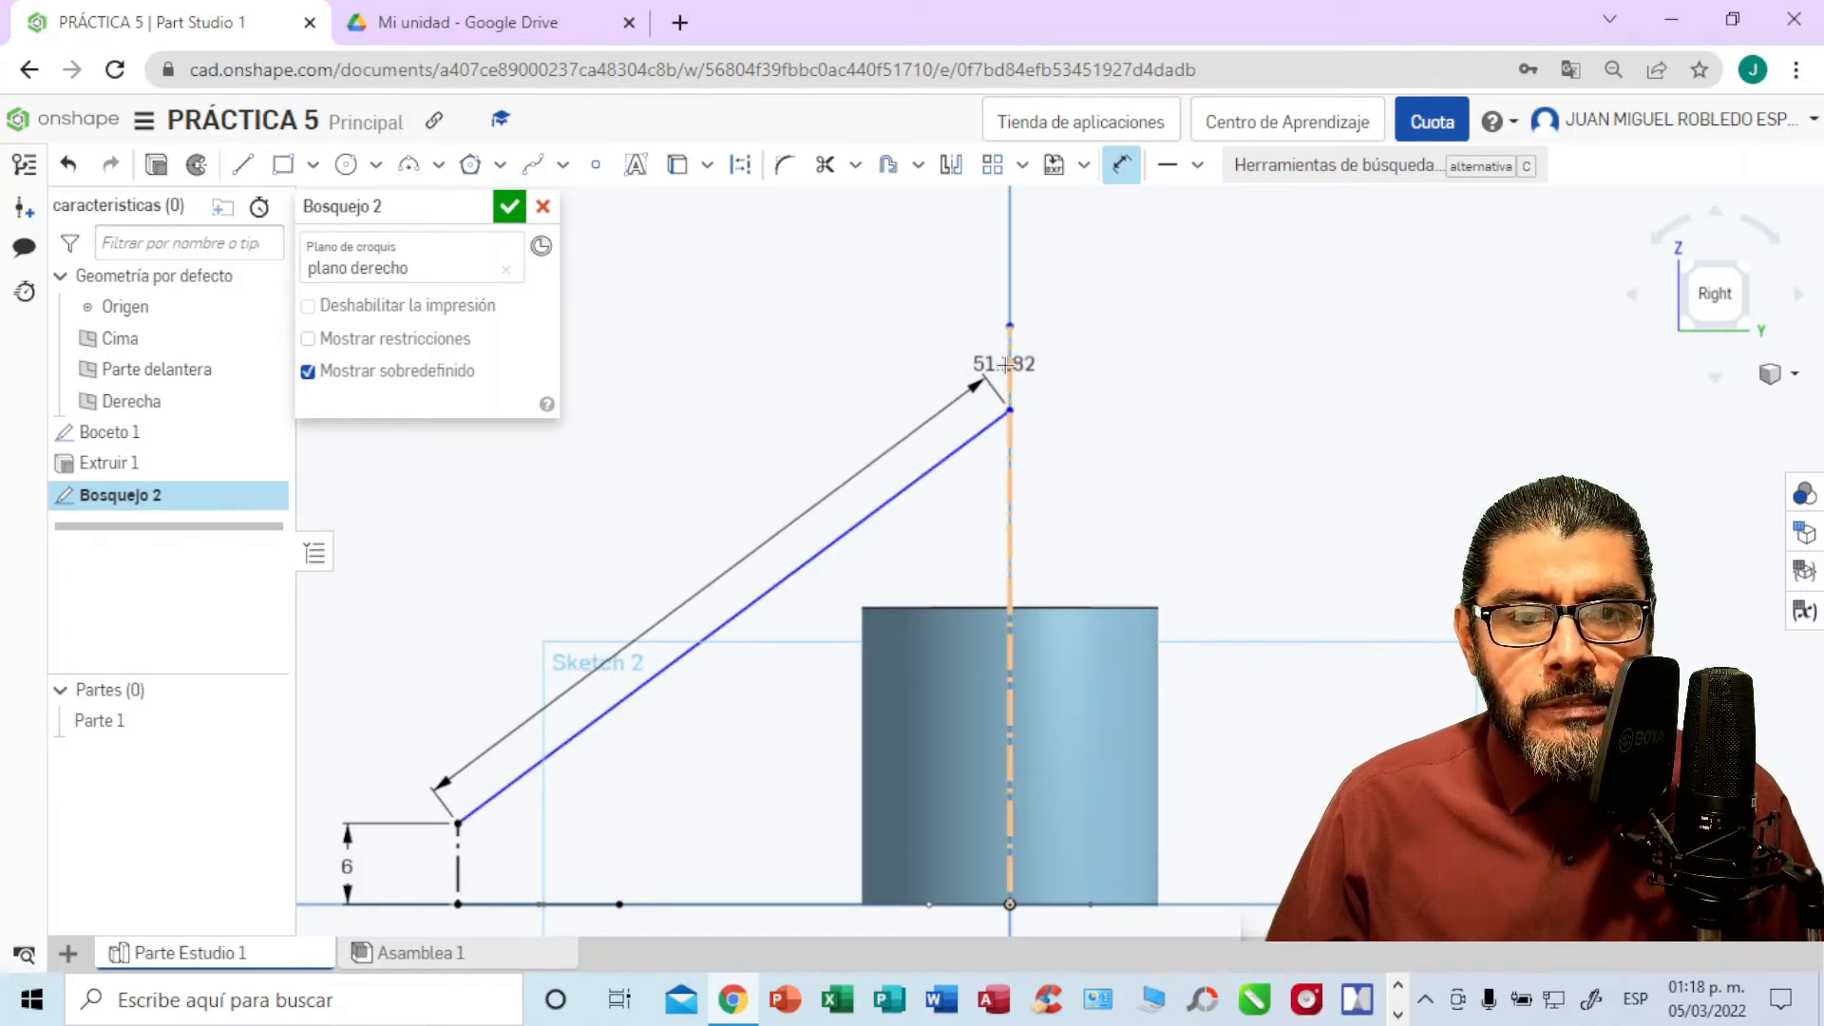
{"action": "left_click", "coordinate": [1010, 298]}
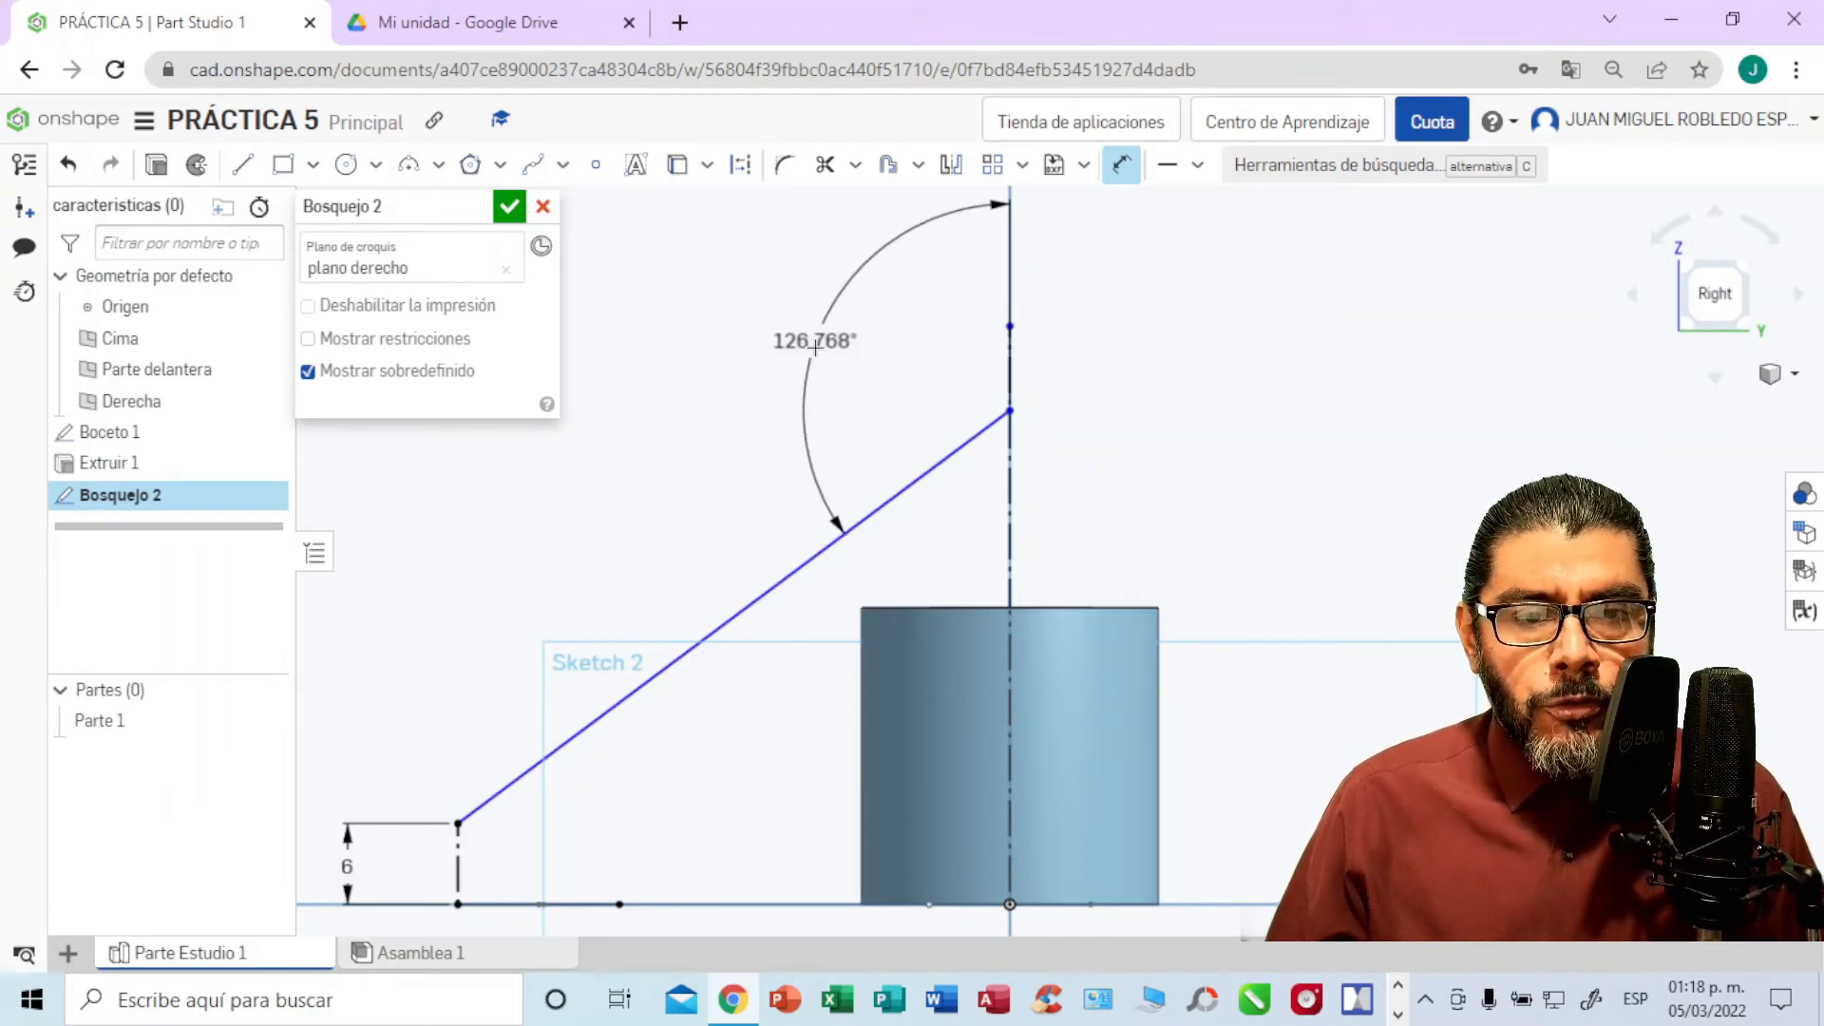
{"action": "left_click", "coordinate": [816, 348]}
{"action": "key", "text": "BackSpace"}
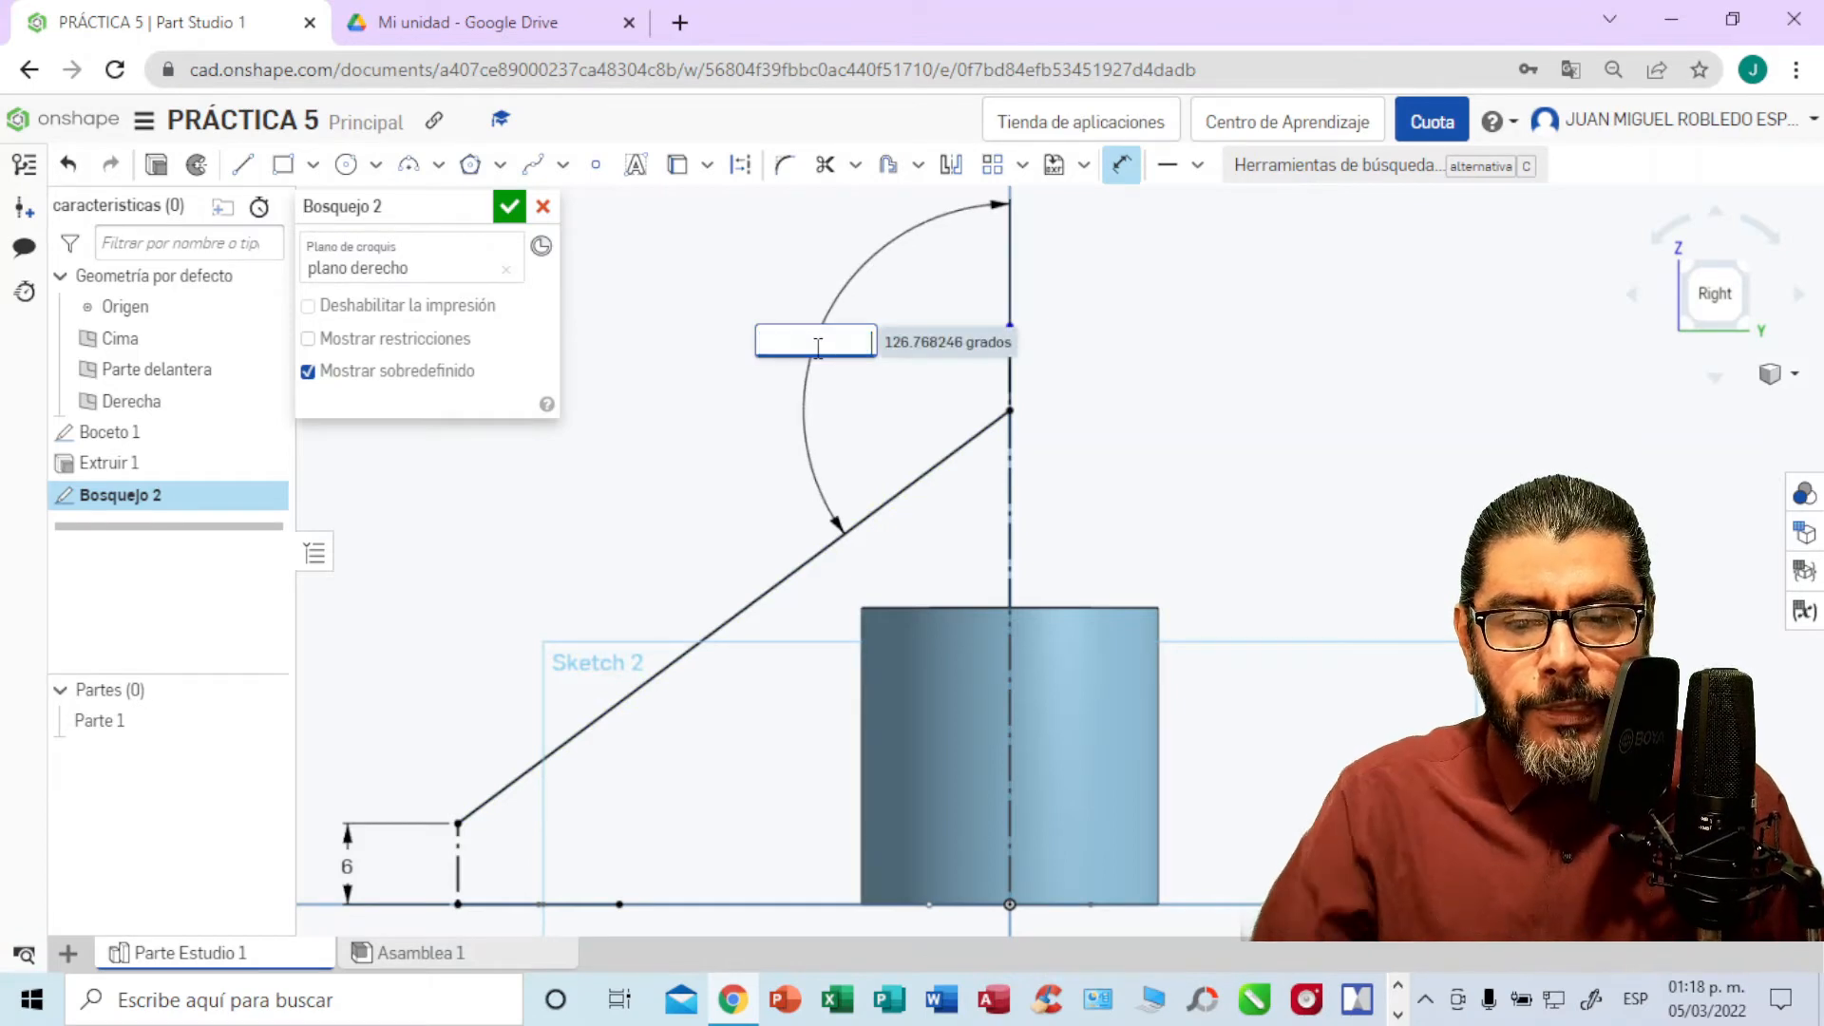
{"action": "type", "text": "112"}
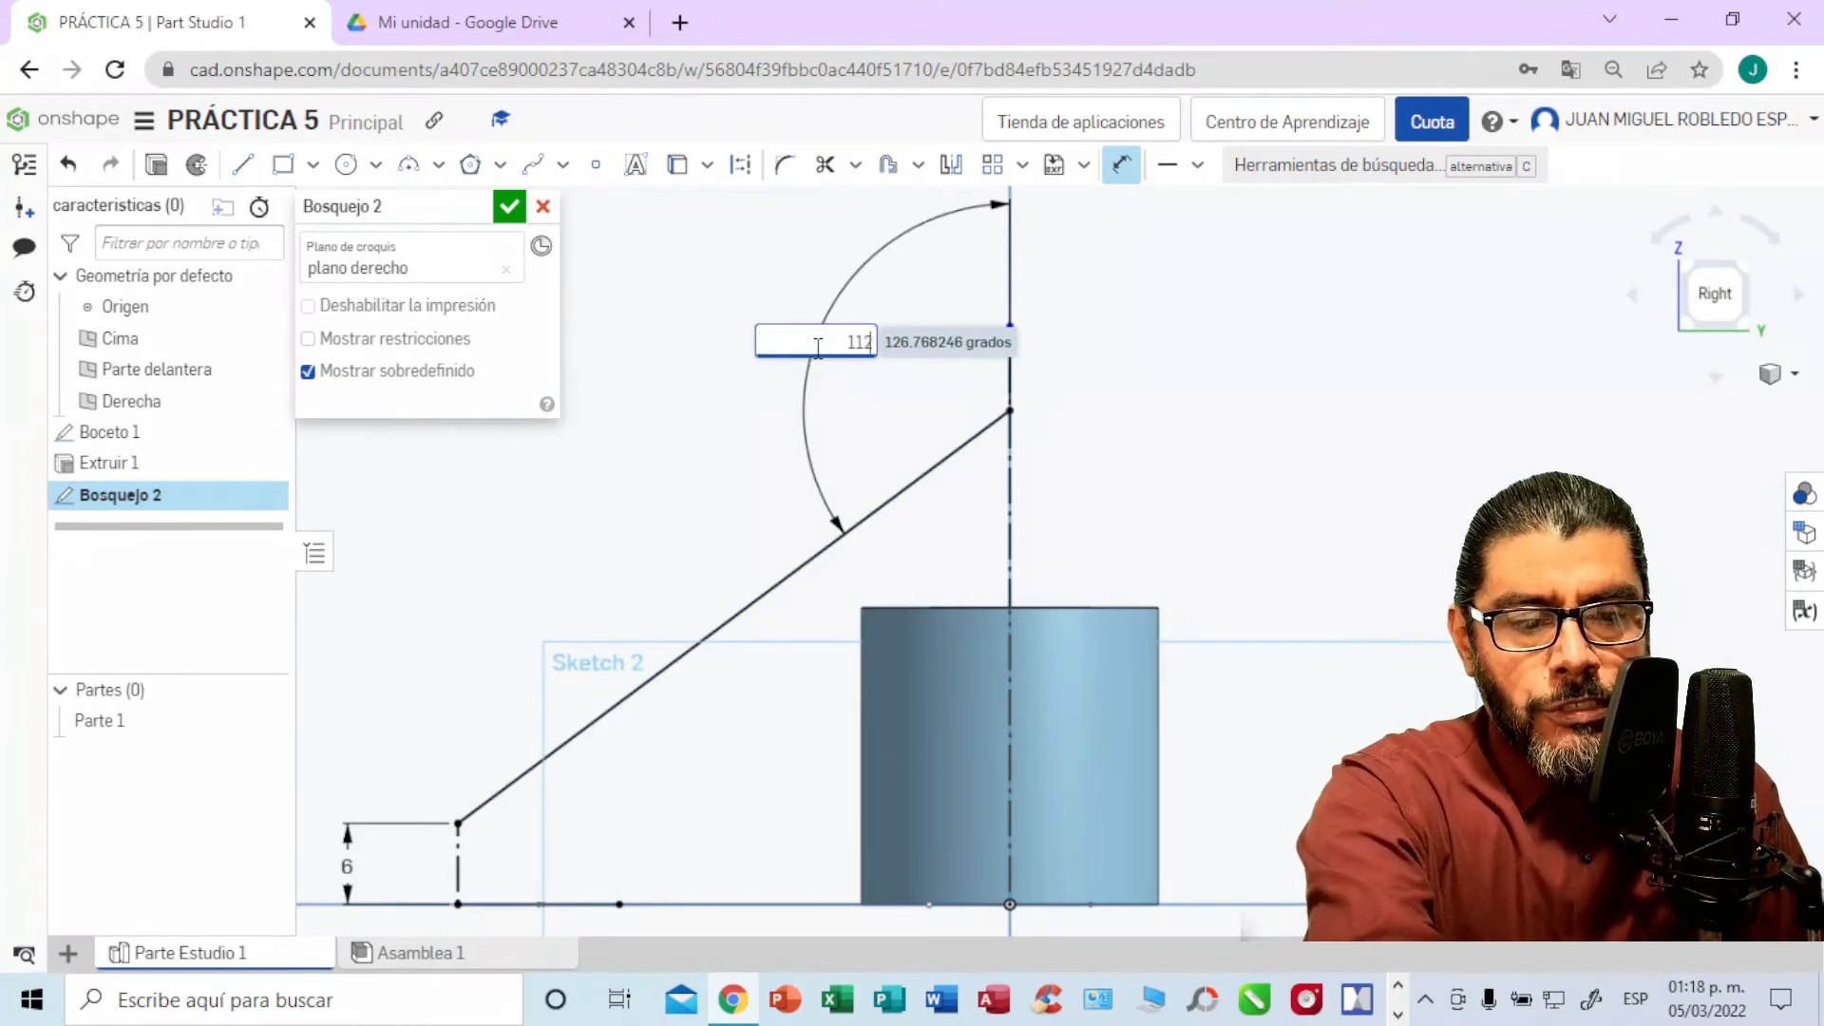
{"action": "key", "text": "Return"}
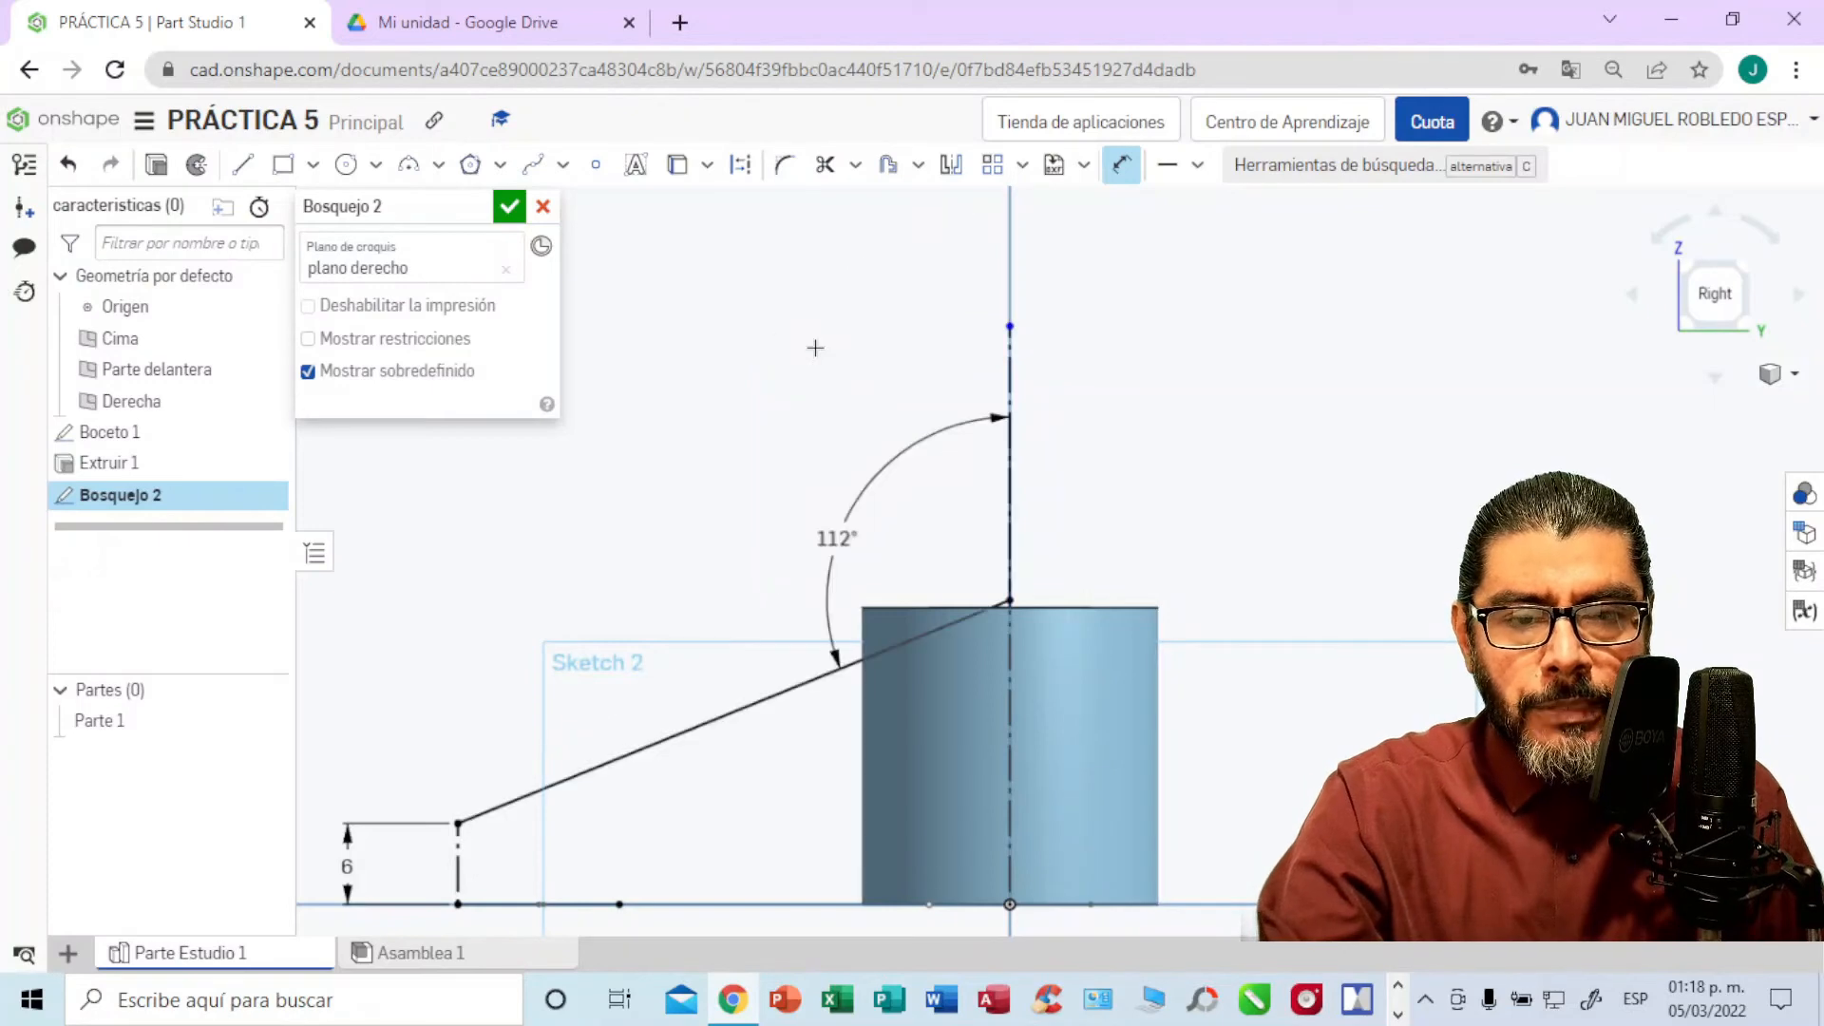
Step: Examine the sloped line's upper end and arm-tip end against the hub and arm outline, and finish the side-profile sketch
{"action": "scroll", "coordinate": [1182, 488], "scroll_direction": "up", "scroll_amount": 5}
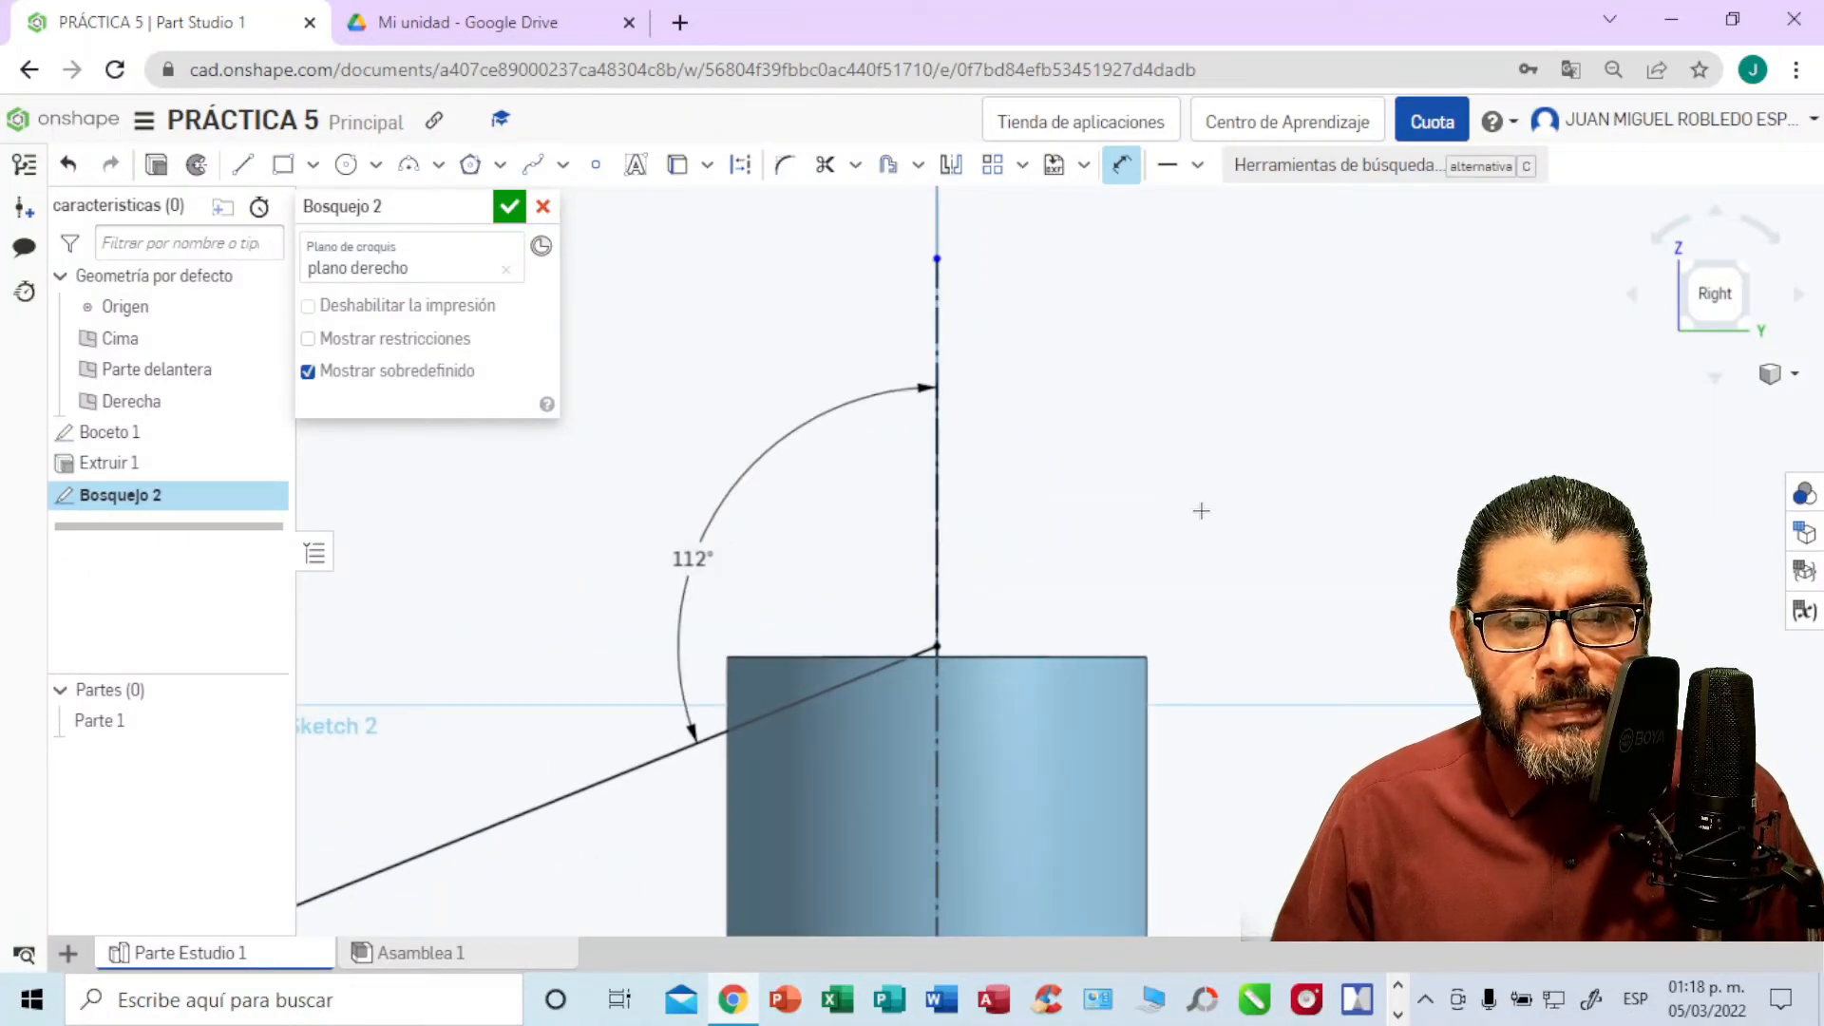
{"action": "scroll", "coordinate": [1193, 500], "scroll_direction": "down", "scroll_amount": 3}
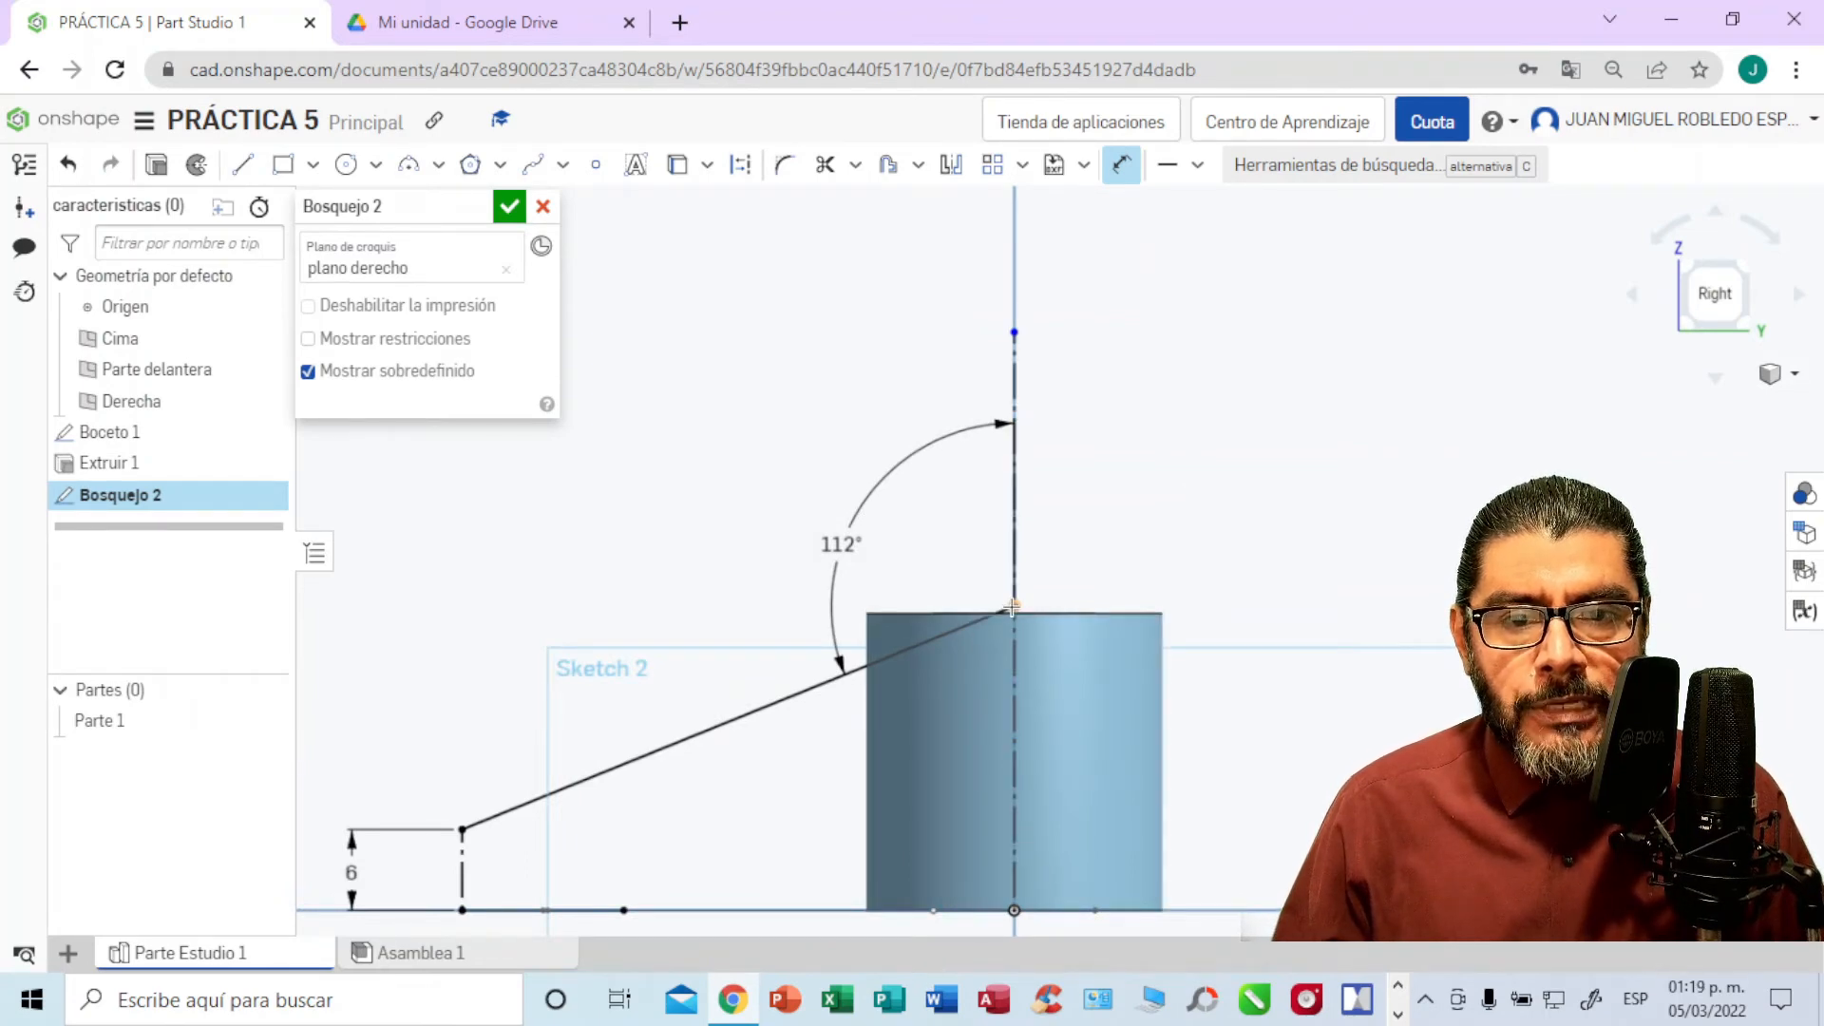
{"action": "scroll", "coordinate": [1114, 569], "scroll_direction": "up", "scroll_amount": 2}
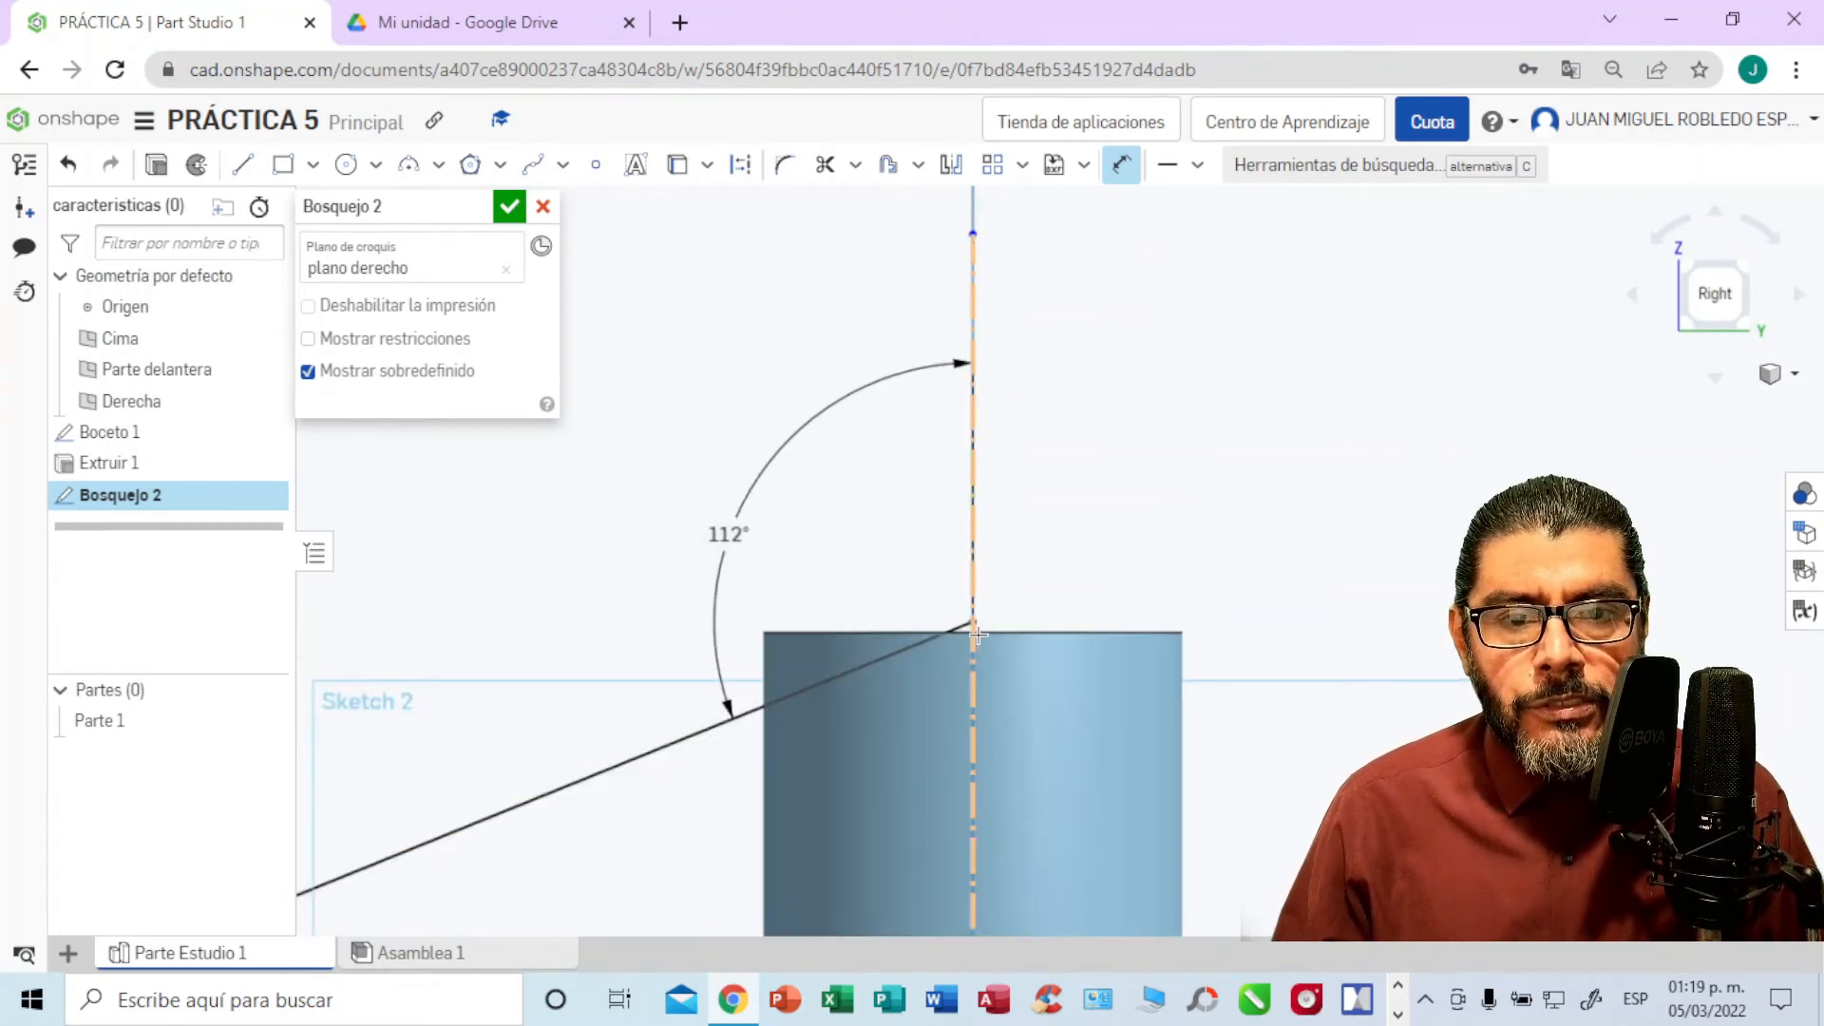
{"action": "scroll", "coordinate": [1155, 566], "scroll_direction": "down", "scroll_amount": 2}
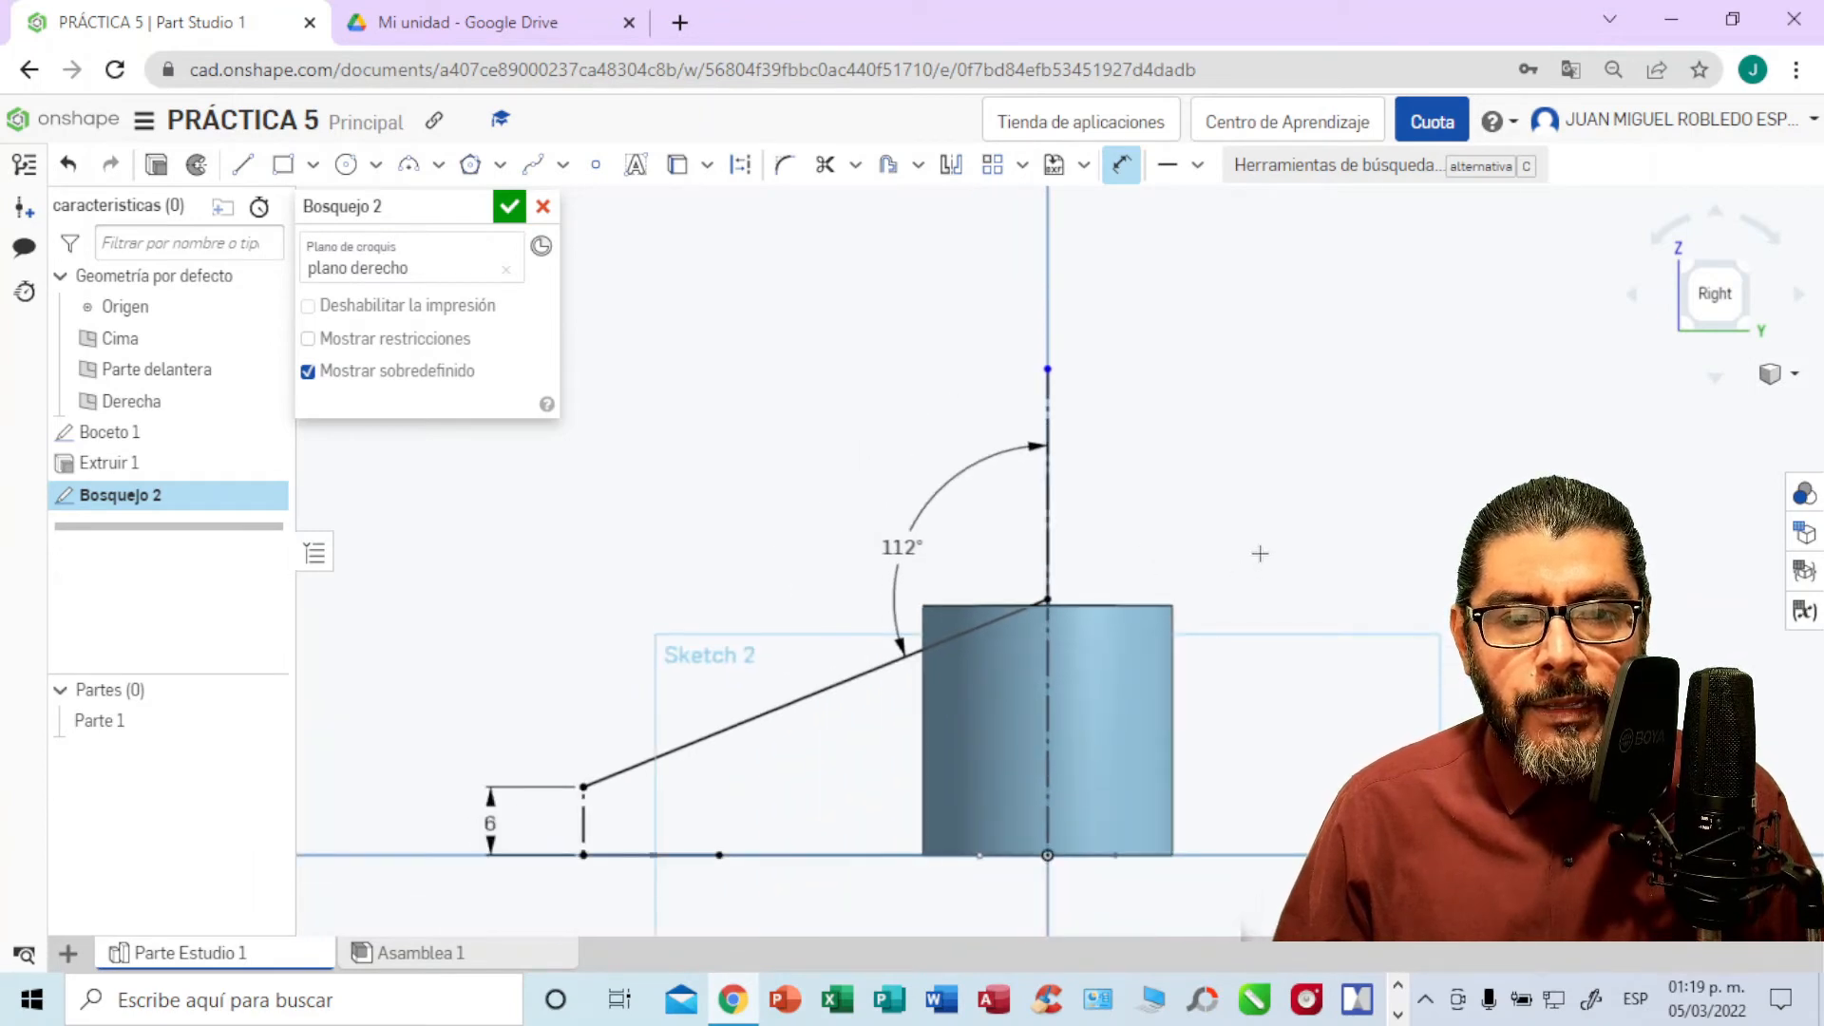
{"action": "middle_click_drag", "start_coordinate": [1249, 544], "coordinate": [1236, 409]}
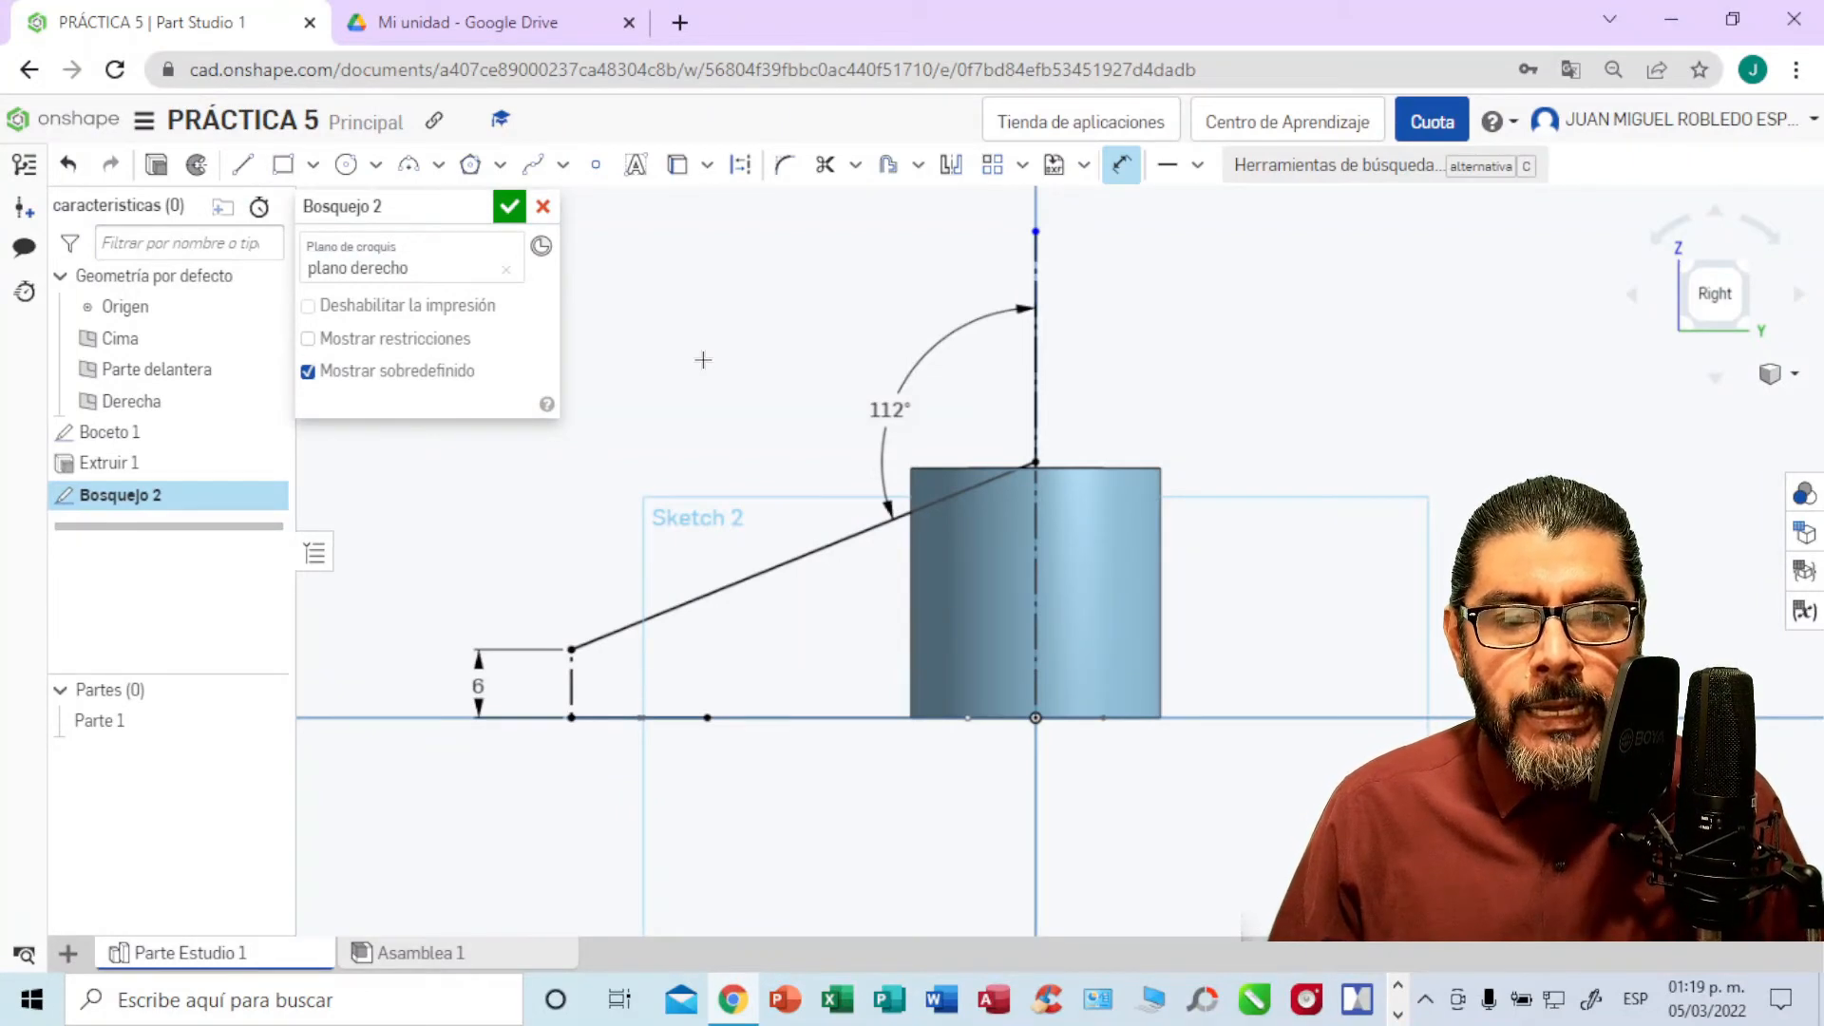
{"action": "mouse_move", "coordinate": [1263, 410]}
{"action": "right_mouse_down"}
{"action": "mouse_move", "coordinate": [1300, 532]}
{"action": "mouse_move", "coordinate": [1283, 541]}
{"action": "mouse_move", "coordinate": [1294, 497]}
{"action": "mouse_move", "coordinate": [1283, 533]}
{"action": "mouse_move", "coordinate": [1307, 506]}
{"action": "mouse_move", "coordinate": [1224, 501]}
{"action": "right_mouse_up"}
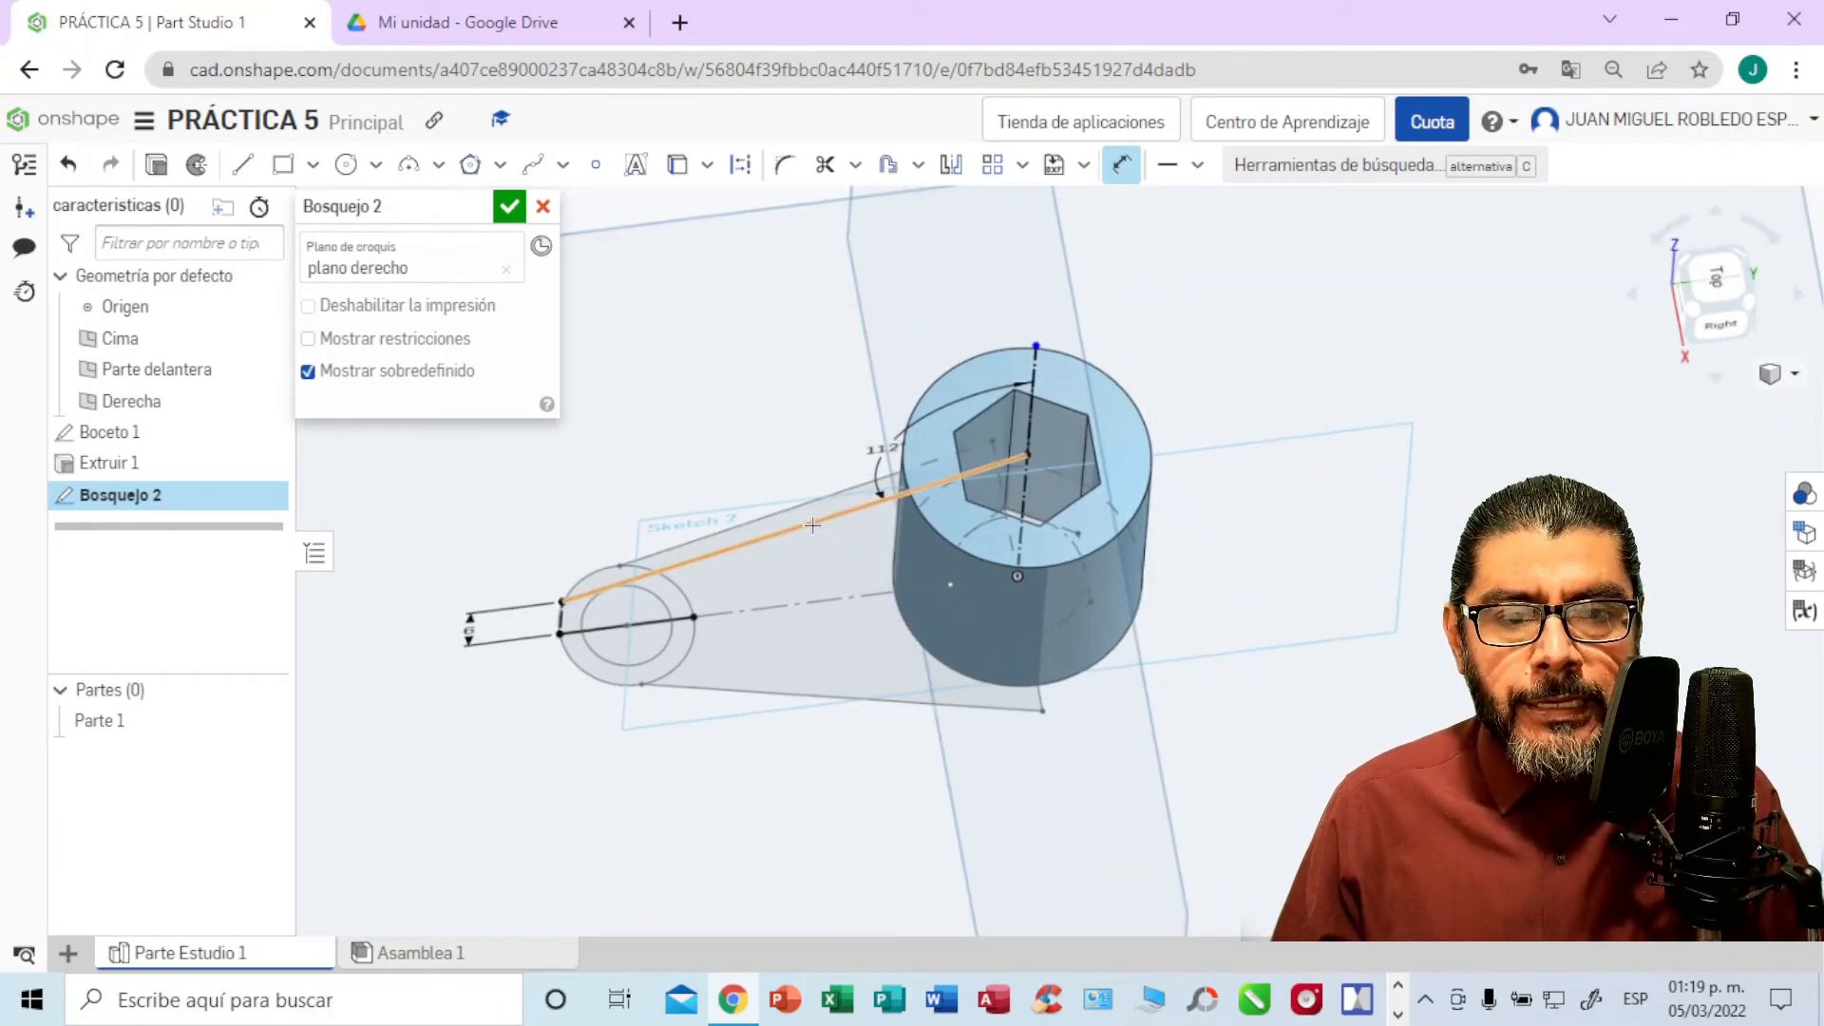
{"action": "mouse_move", "coordinate": [739, 415]}
{"action": "right_mouse_down"}
{"action": "mouse_move", "coordinate": [742, 371]}
{"action": "mouse_move", "coordinate": [745, 397]}
{"action": "right_mouse_up"}
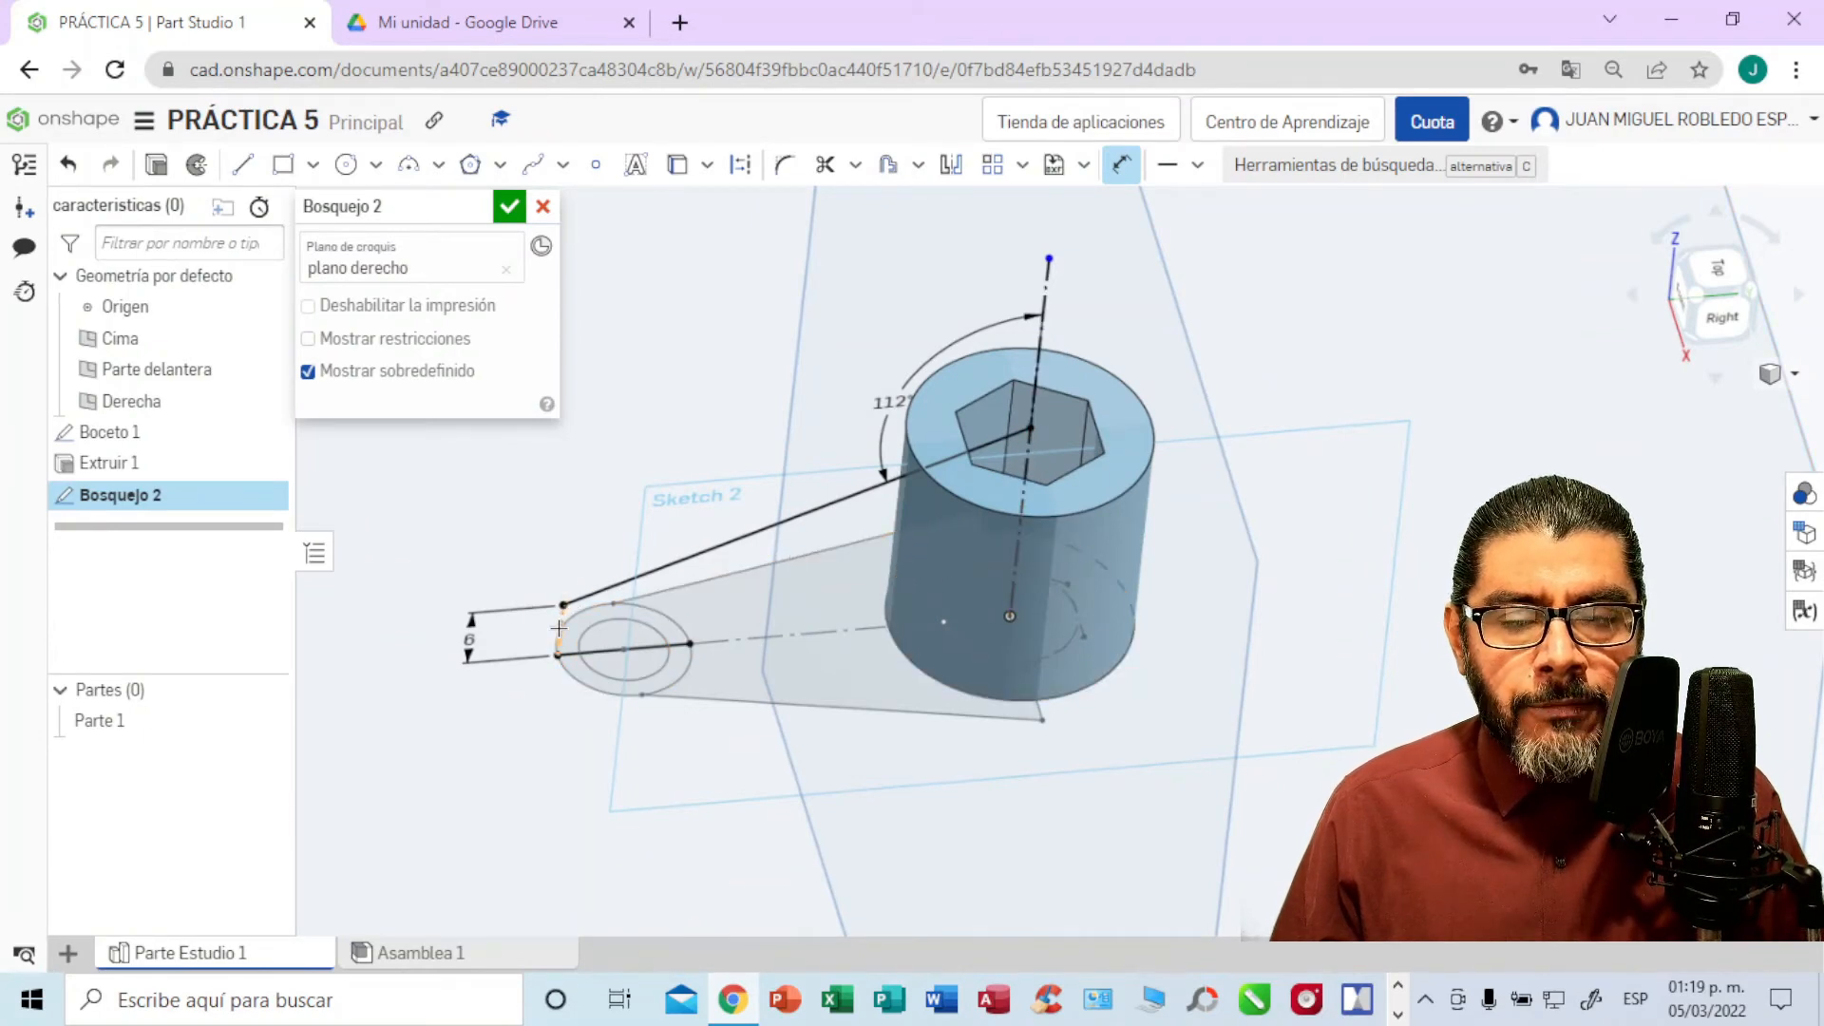
{"action": "mouse_move", "coordinate": [1187, 665]}
{"action": "right_mouse_down"}
{"action": "mouse_move", "coordinate": [1145, 672]}
{"action": "mouse_move", "coordinate": [1199, 652]}
{"action": "right_mouse_up"}
{"action": "right_click_drag", "start_coordinate": [1496, 556], "coordinate": [1473, 517]}
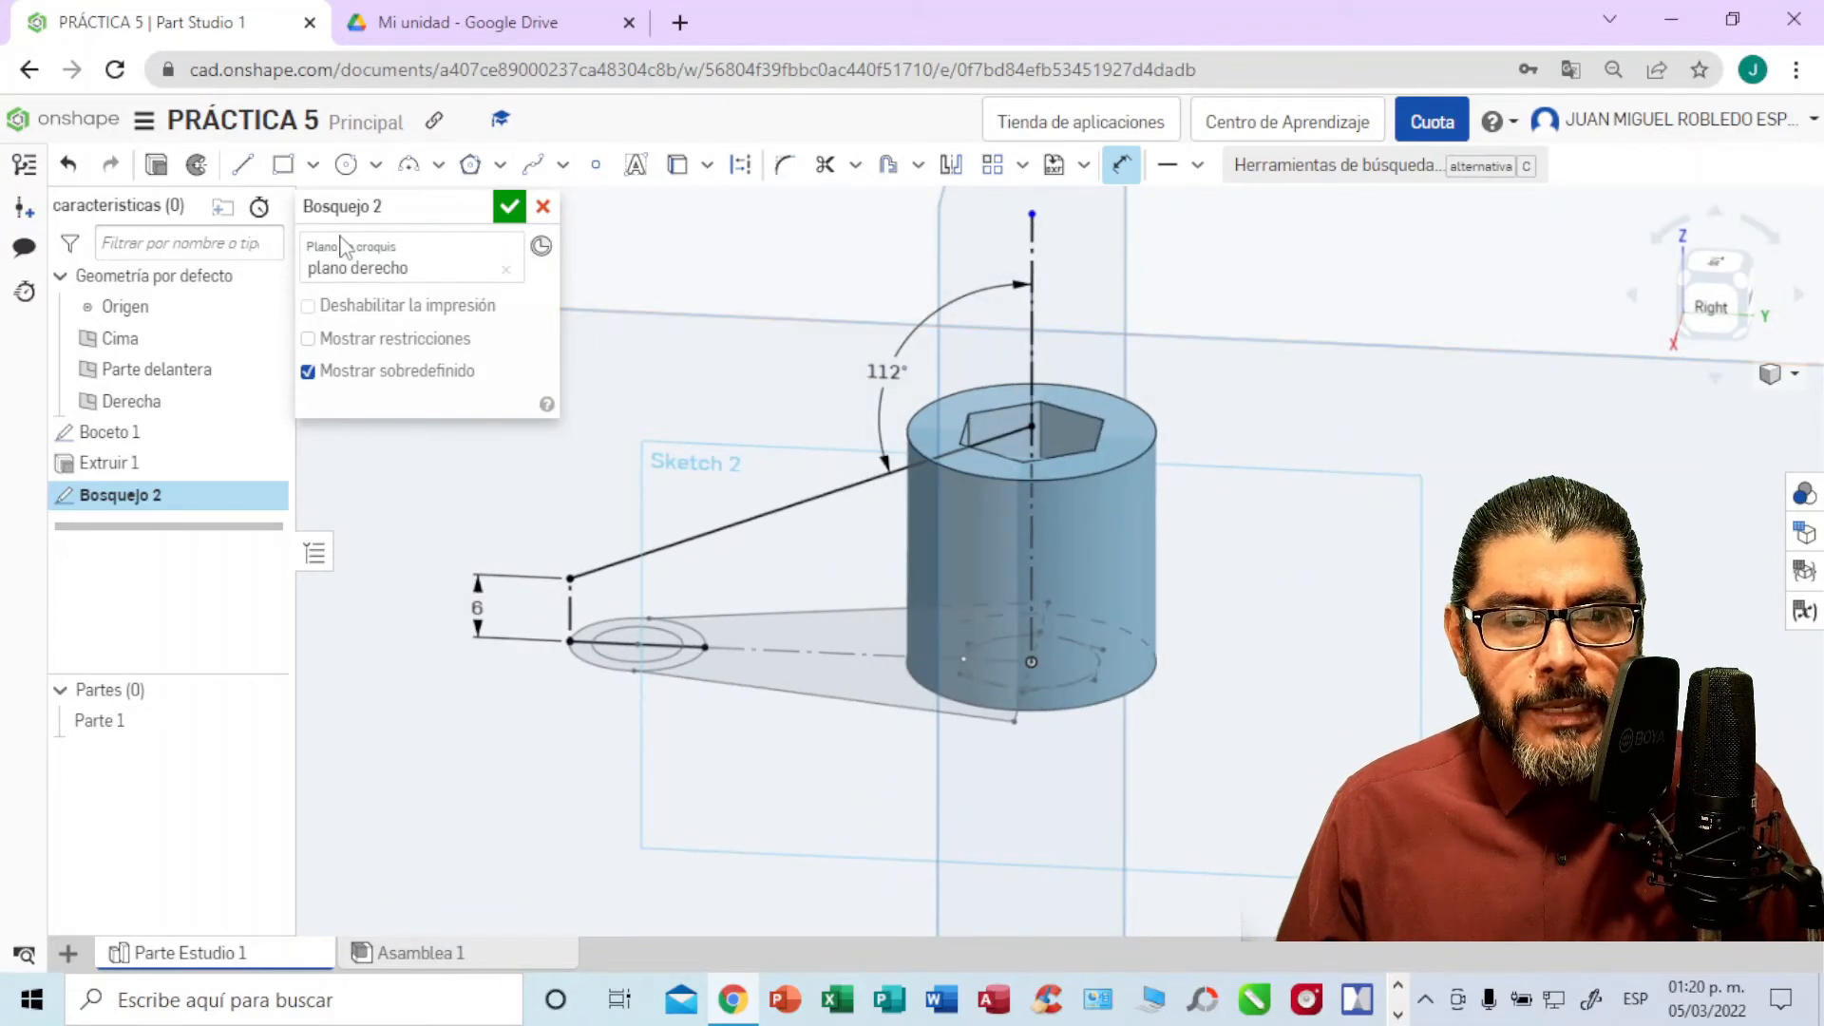
{"action": "left_click", "coordinate": [510, 207]}
Step: Revolve the sloped sketch line as a new surface through a full turn about the vertical construction line
{"action": "right_click_drag", "start_coordinate": [1420, 433], "coordinate": [1276, 484]}
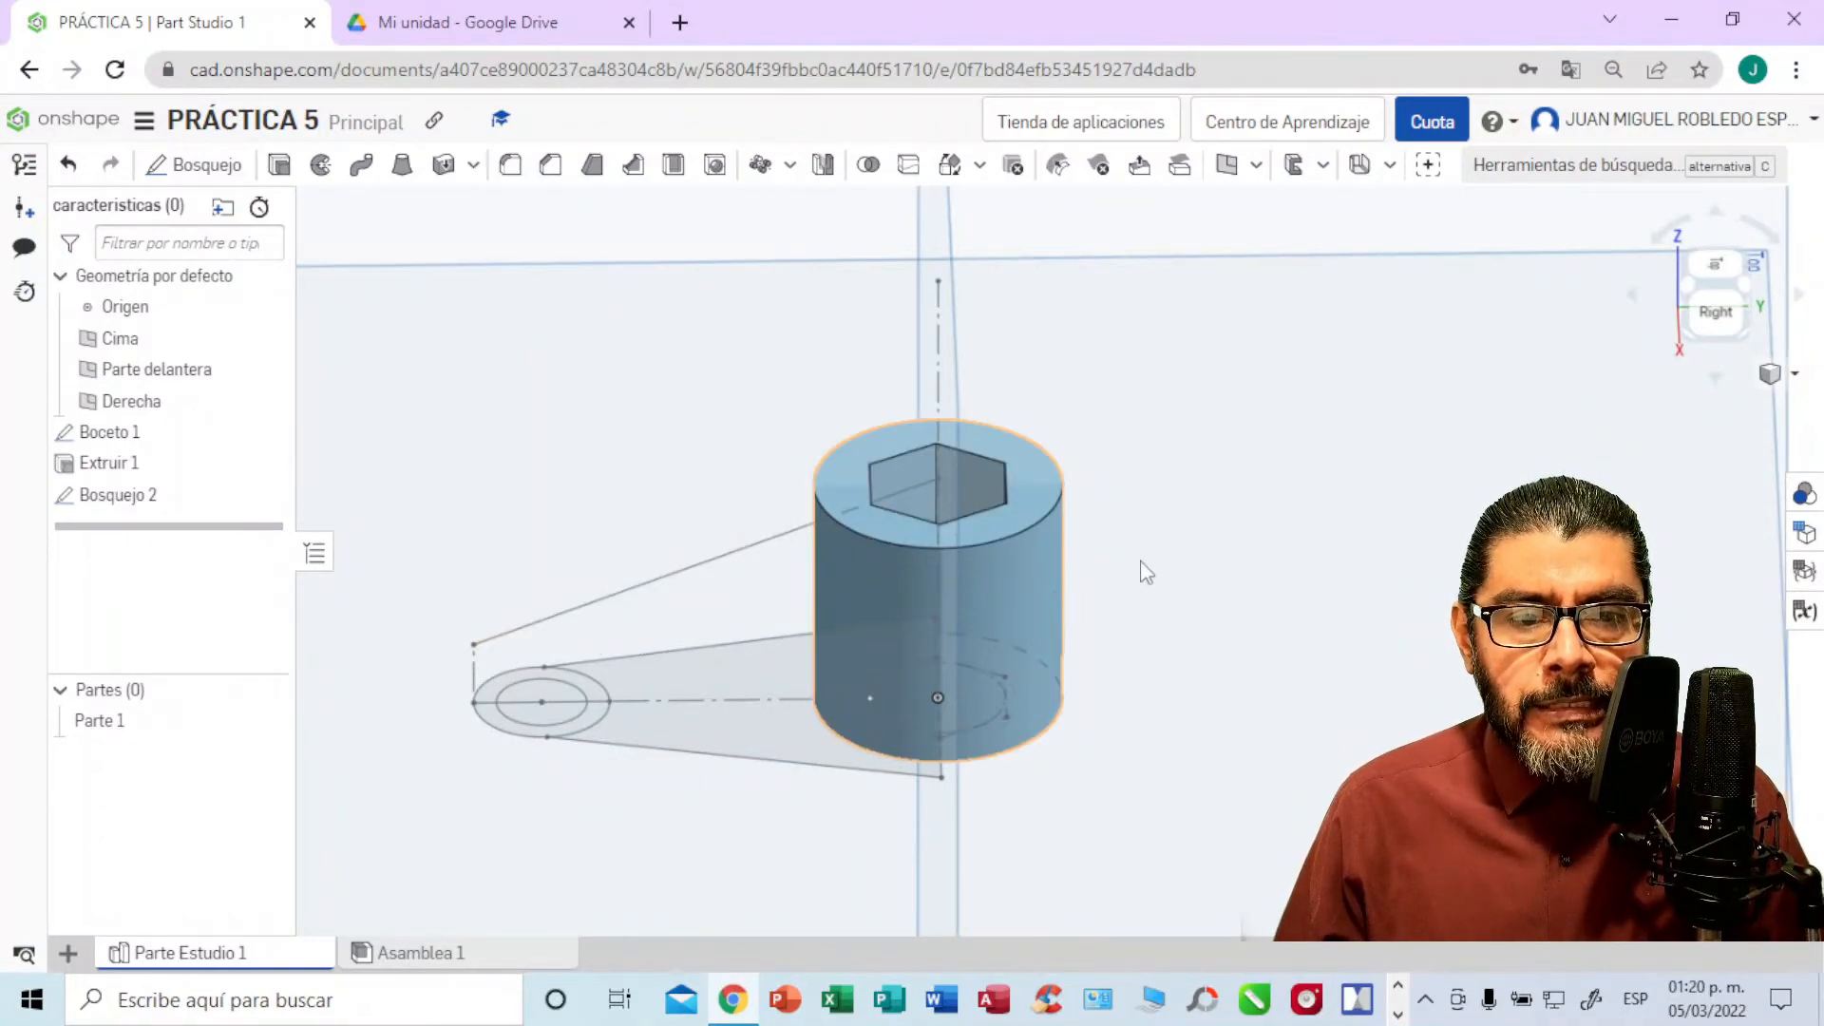
{"action": "mouse_move", "coordinate": [1254, 505]}
{"action": "right_mouse_down"}
{"action": "mouse_move", "coordinate": [1286, 509]}
{"action": "mouse_move", "coordinate": [1254, 510]}
{"action": "right_mouse_up"}
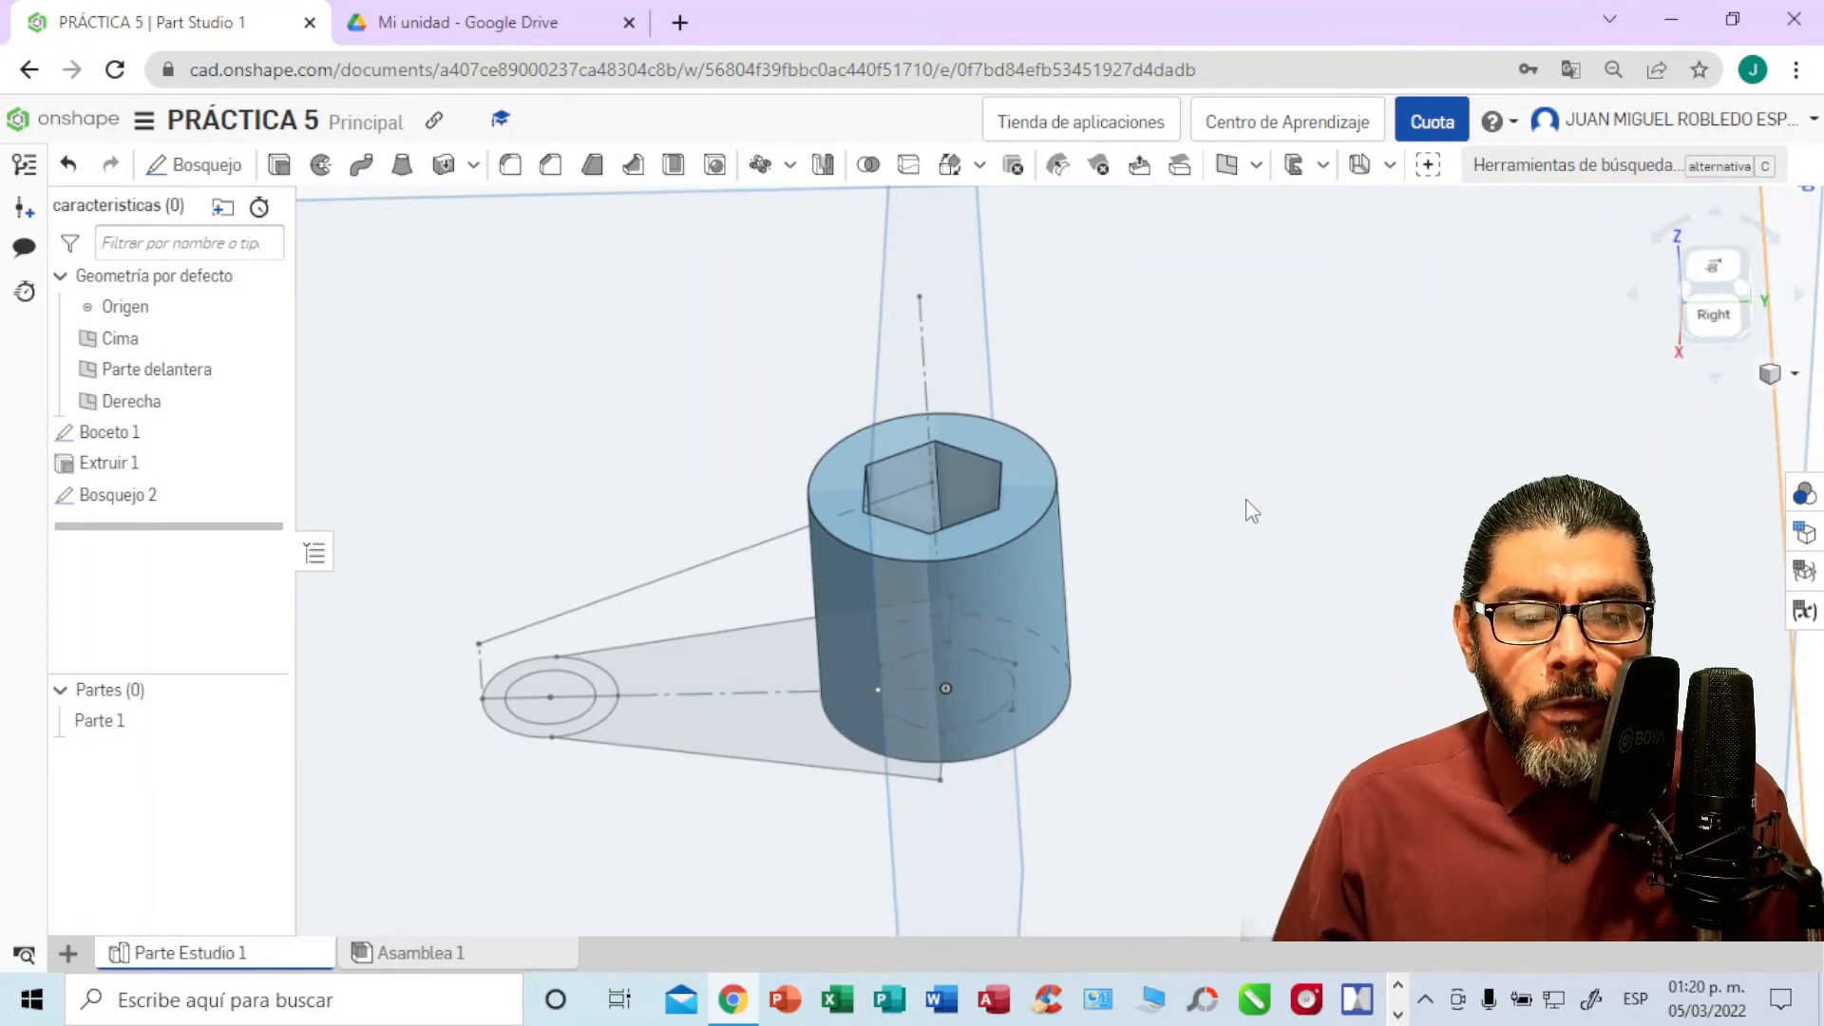
{"action": "mouse_move", "coordinate": [1252, 512]}
{"action": "right_mouse_down"}
{"action": "mouse_move", "coordinate": [1264, 499]}
{"action": "mouse_move", "coordinate": [1256, 532]}
{"action": "mouse_move", "coordinate": [1276, 530]}
{"action": "right_mouse_up"}
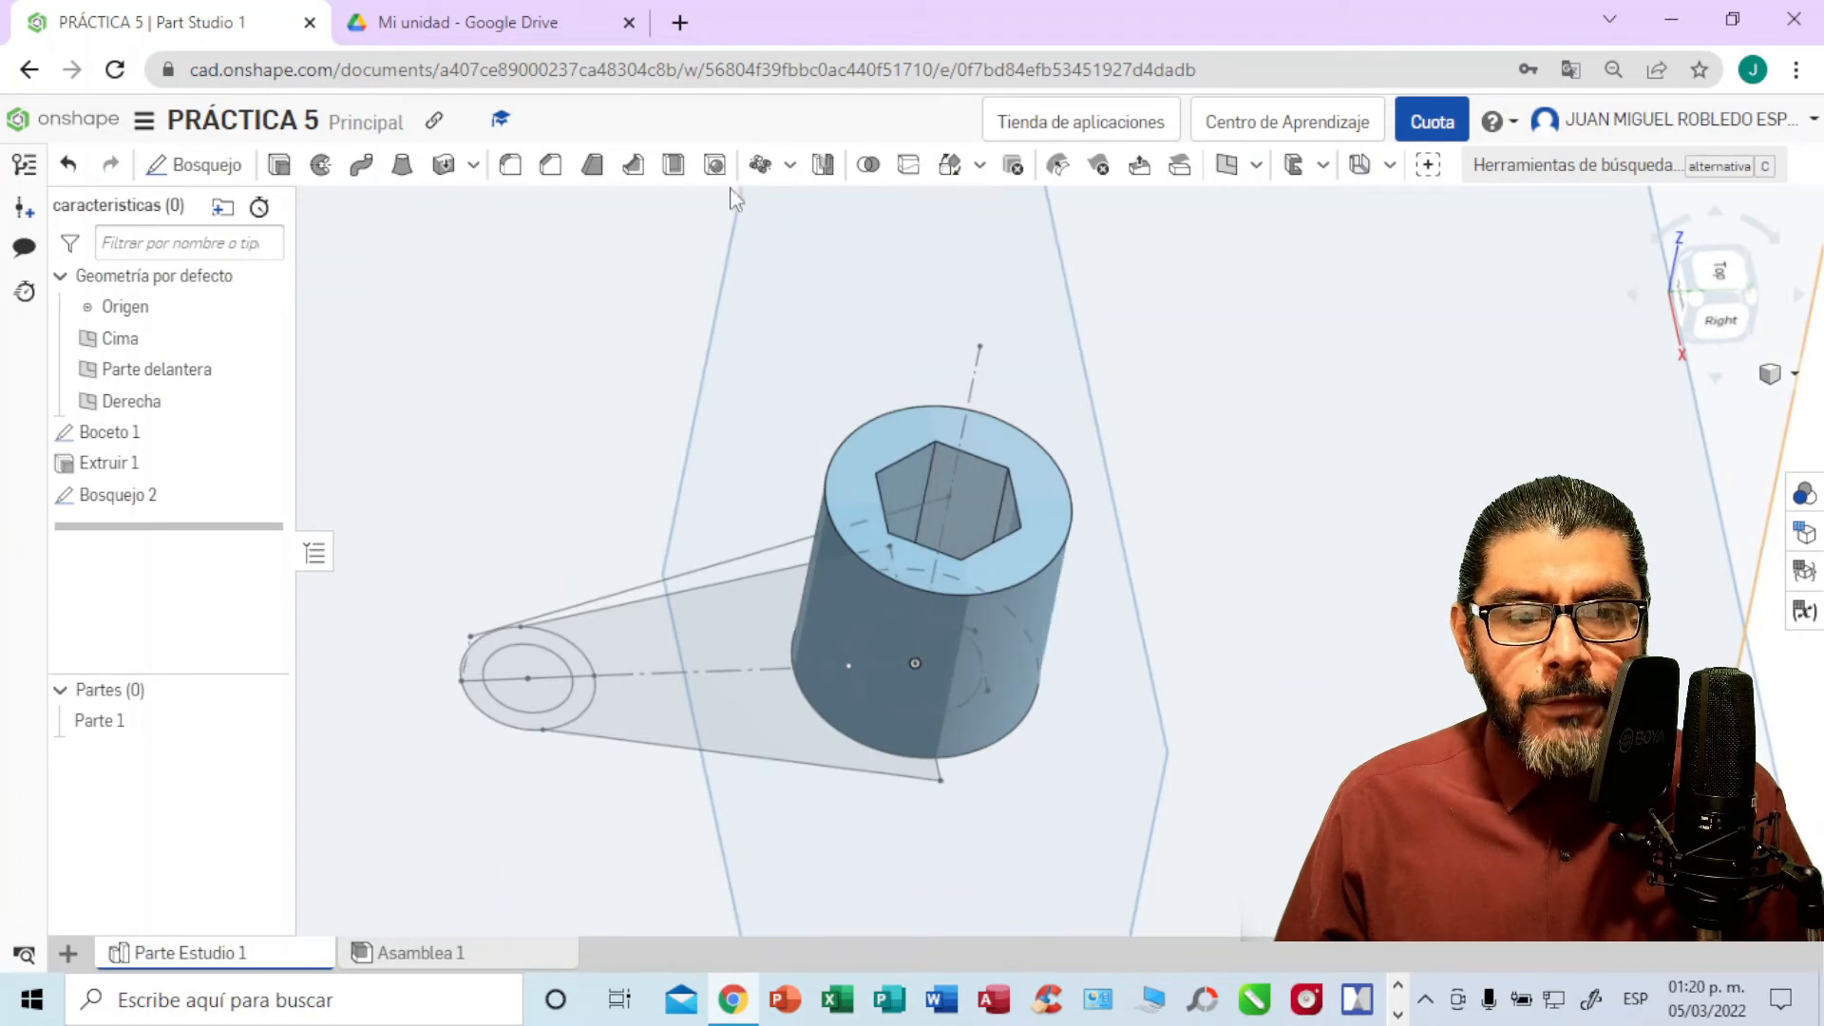
{"action": "left_click", "coordinate": [323, 168]}
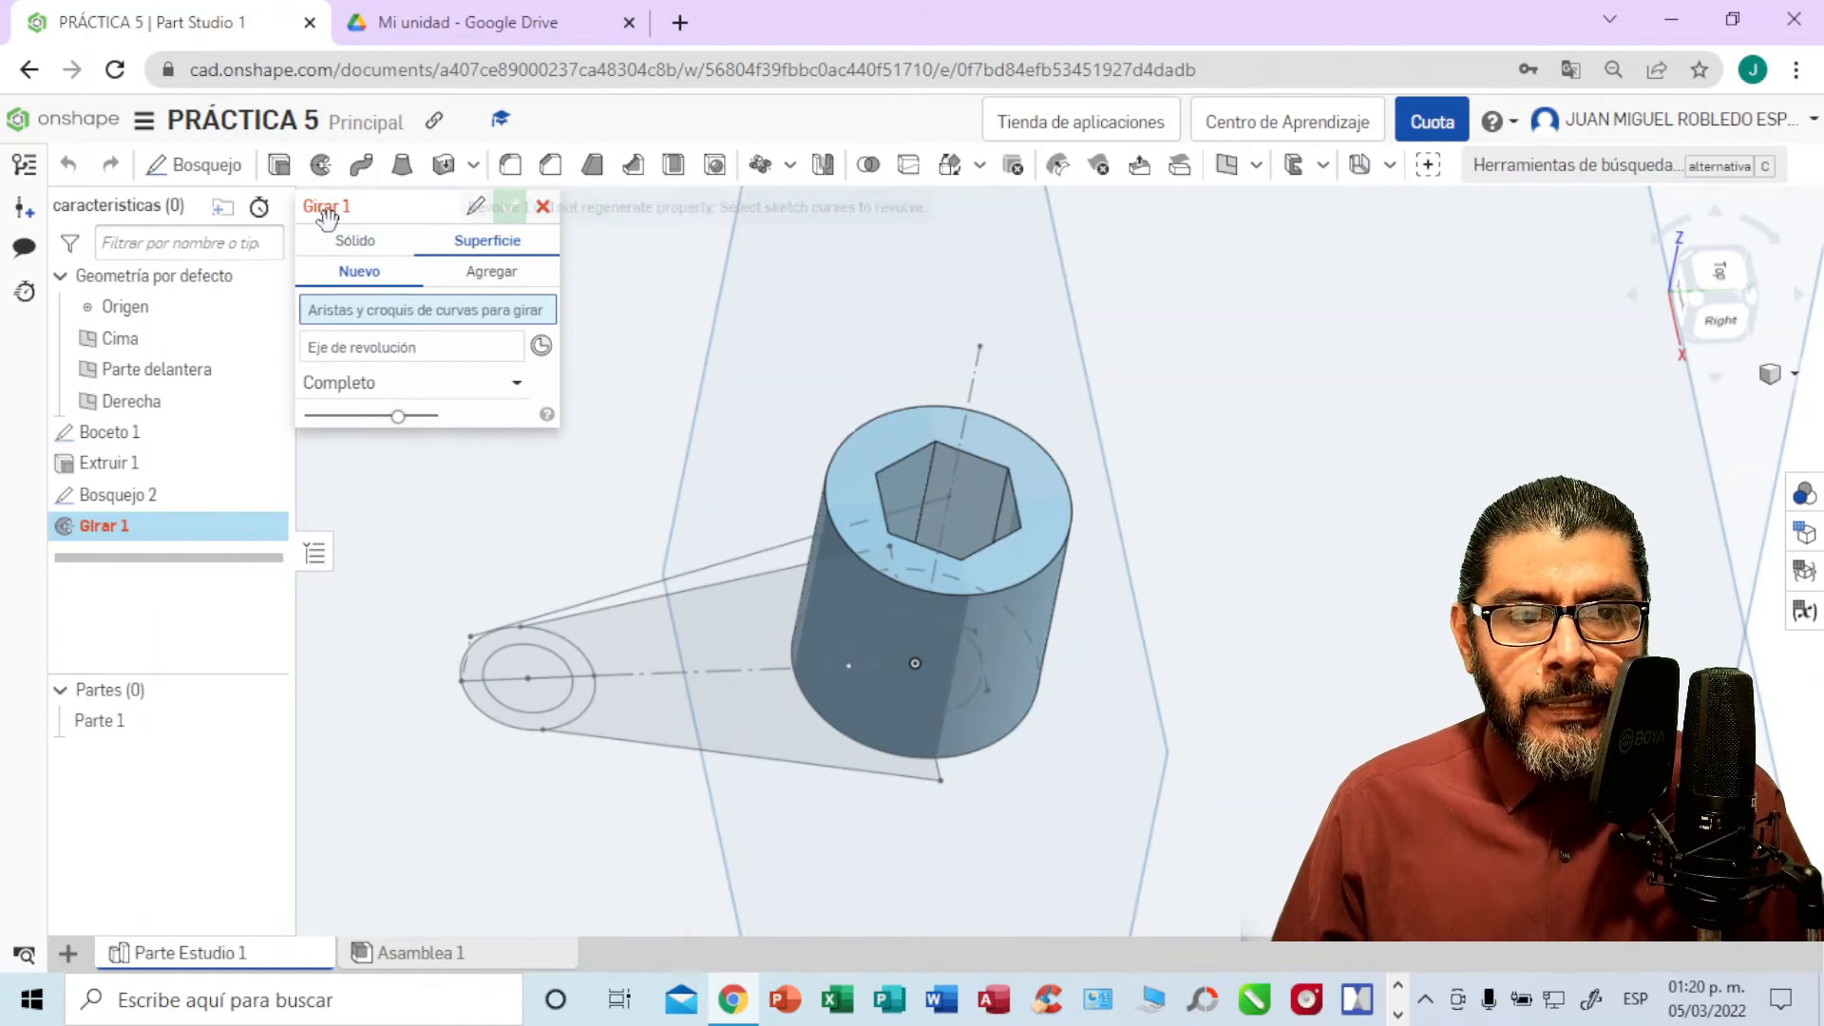
{"action": "mouse_move", "coordinate": [325, 214]}
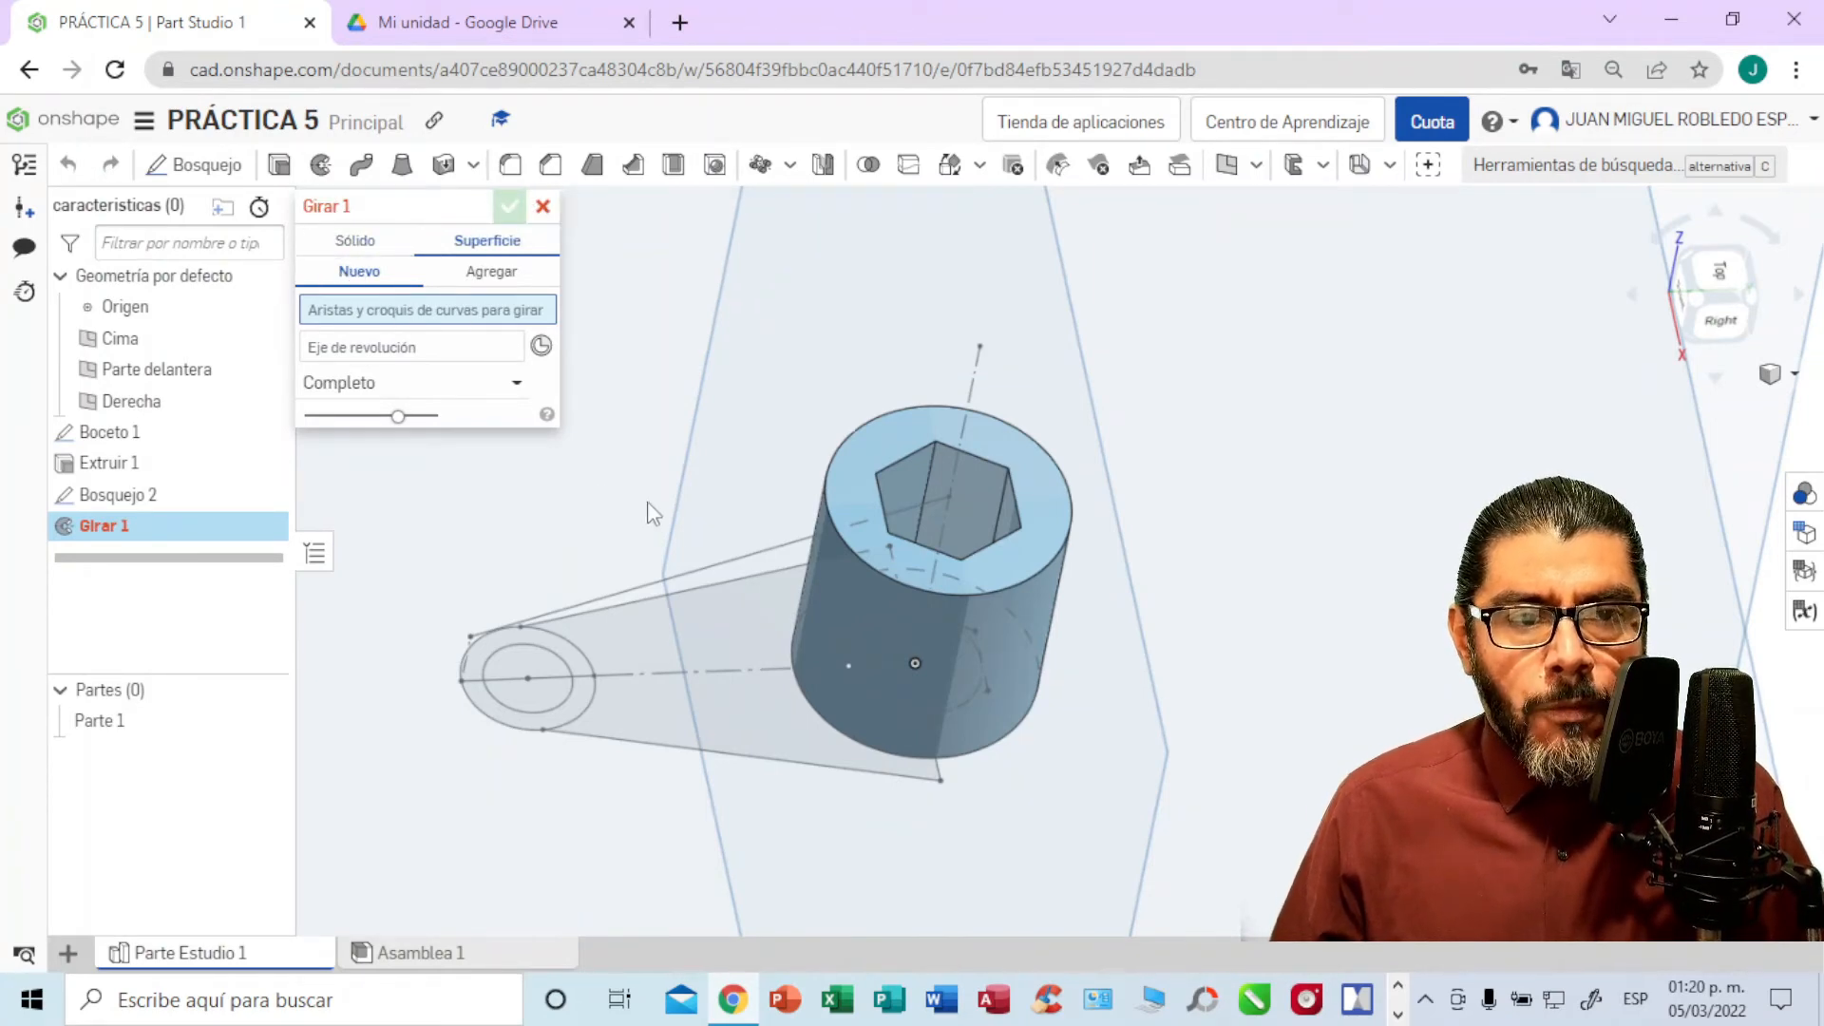
{"action": "left_click", "coordinate": [733, 568]}
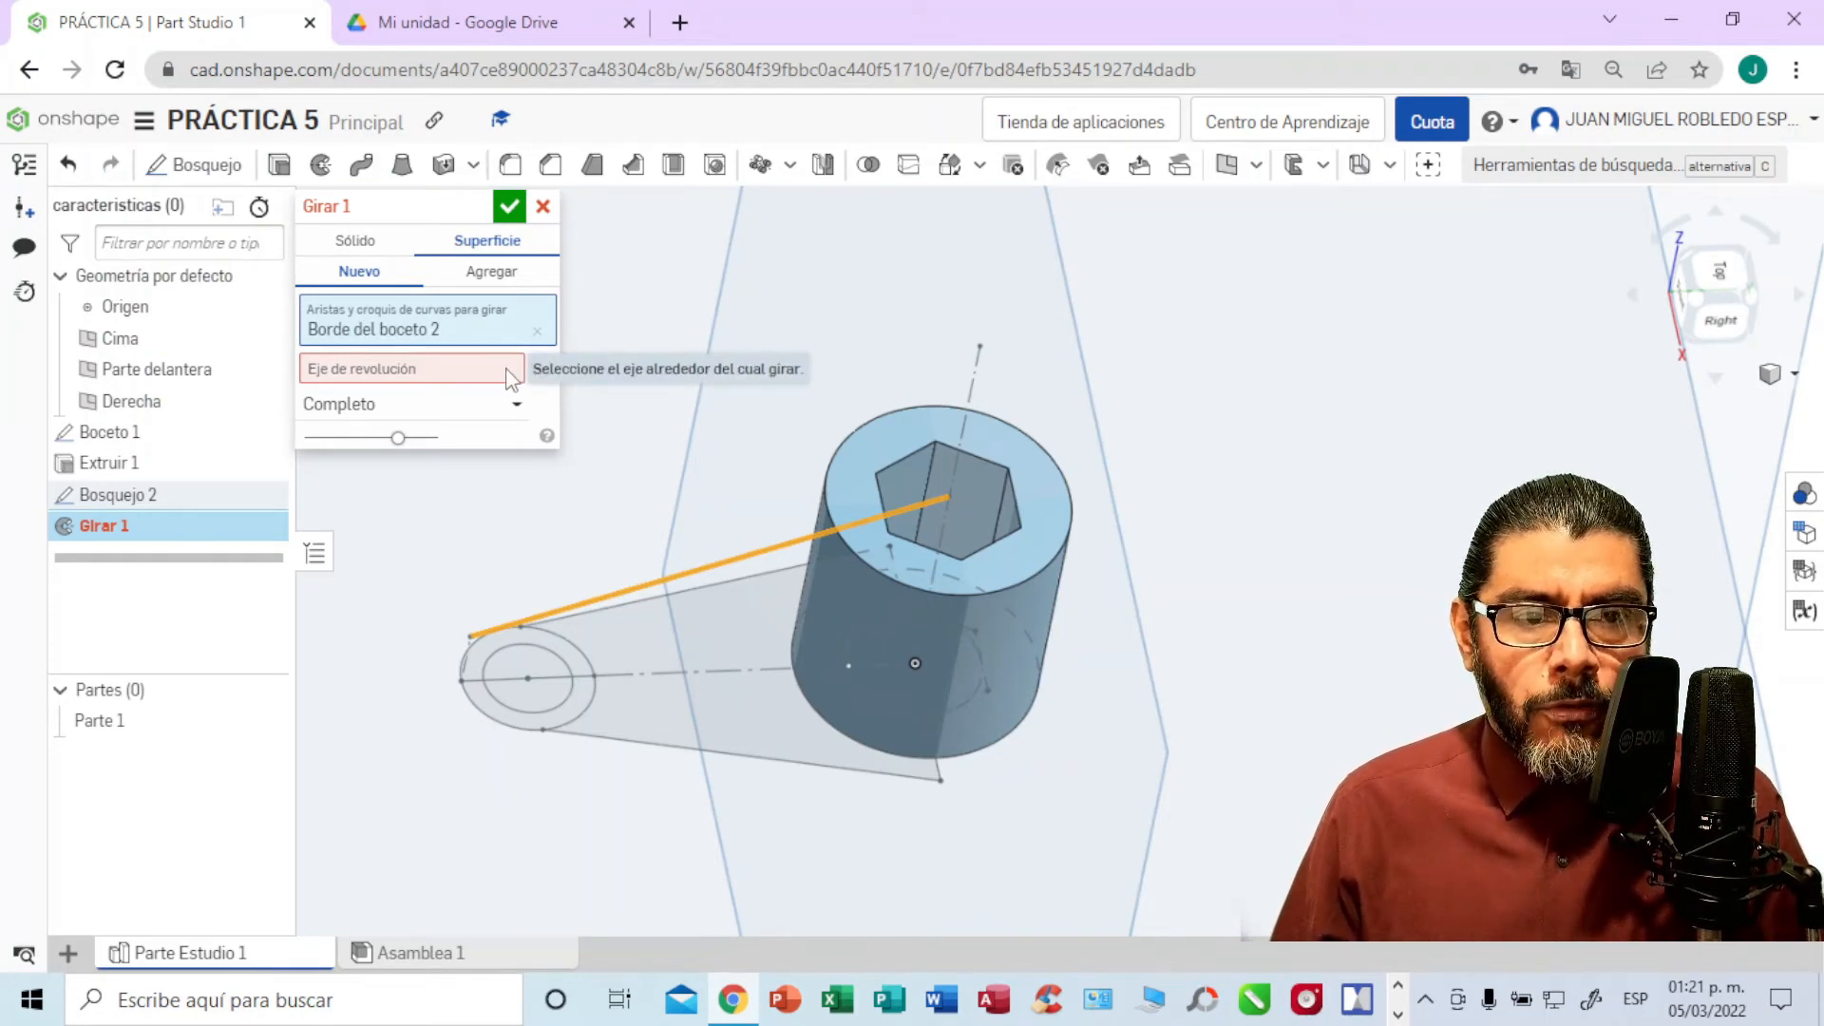
{"action": "left_click", "coordinate": [509, 376]}
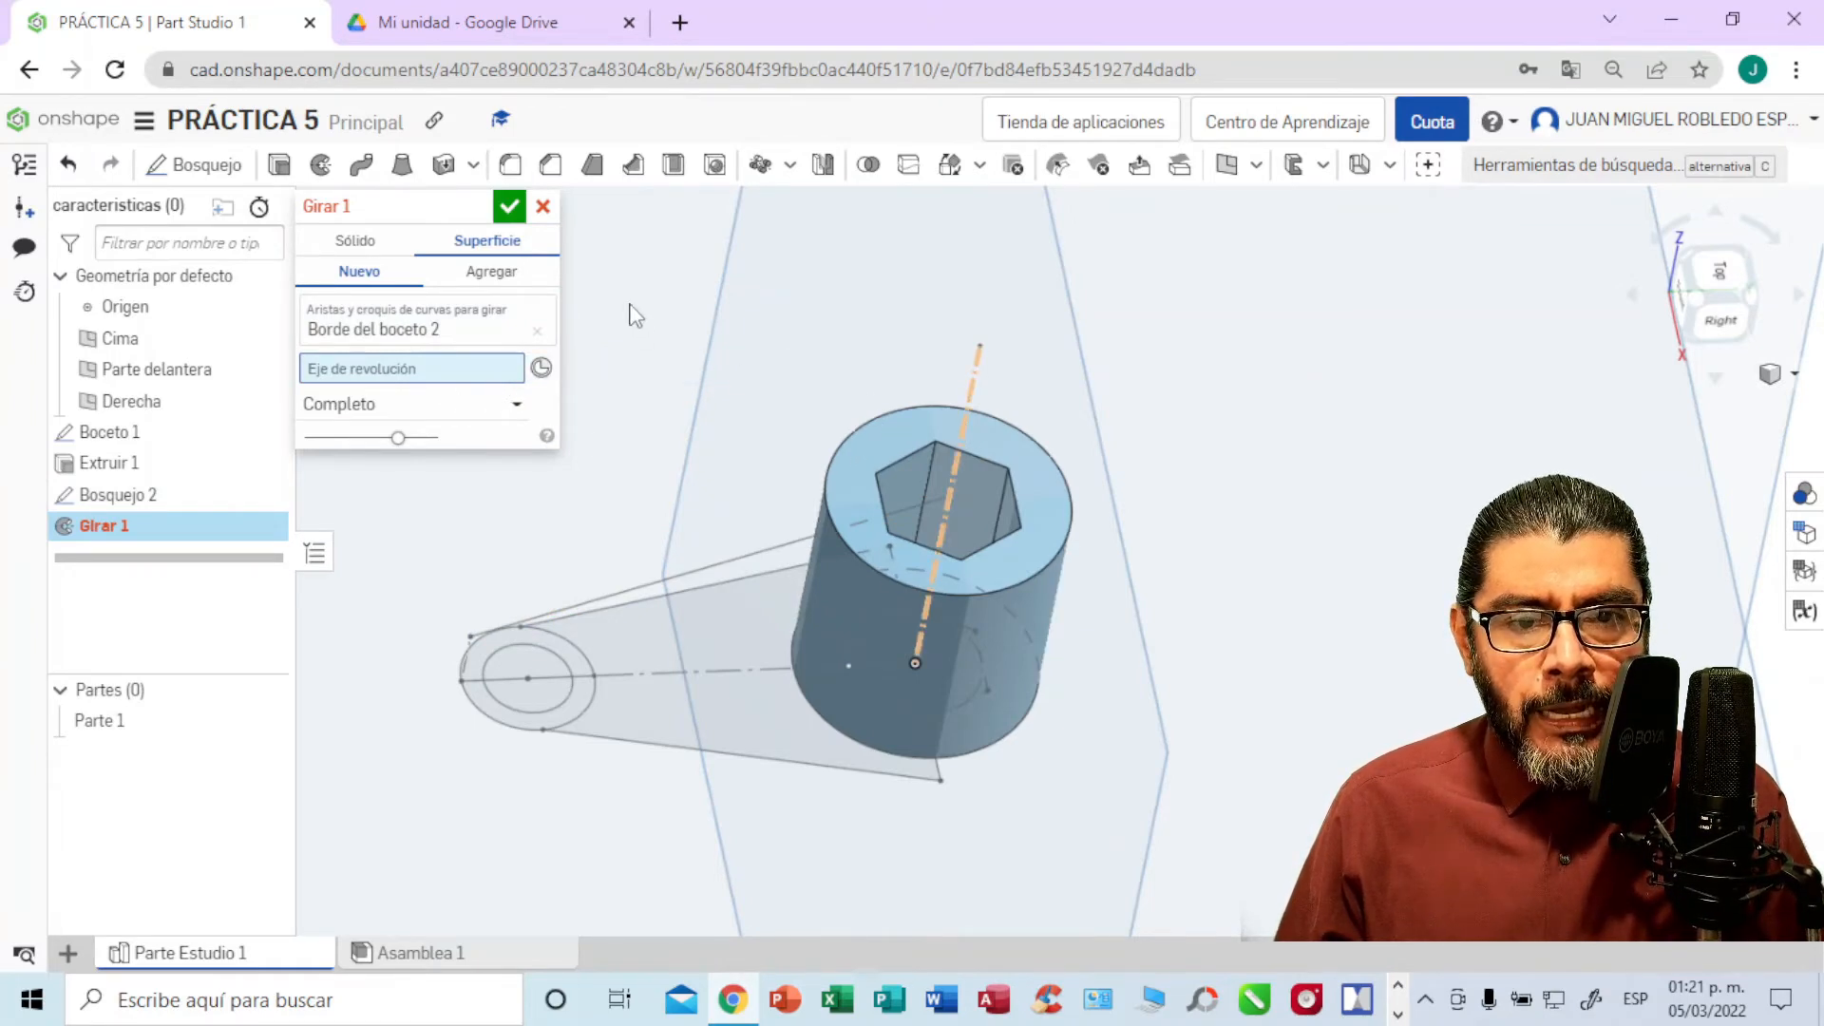
{"action": "left_click", "coordinate": [379, 245]}
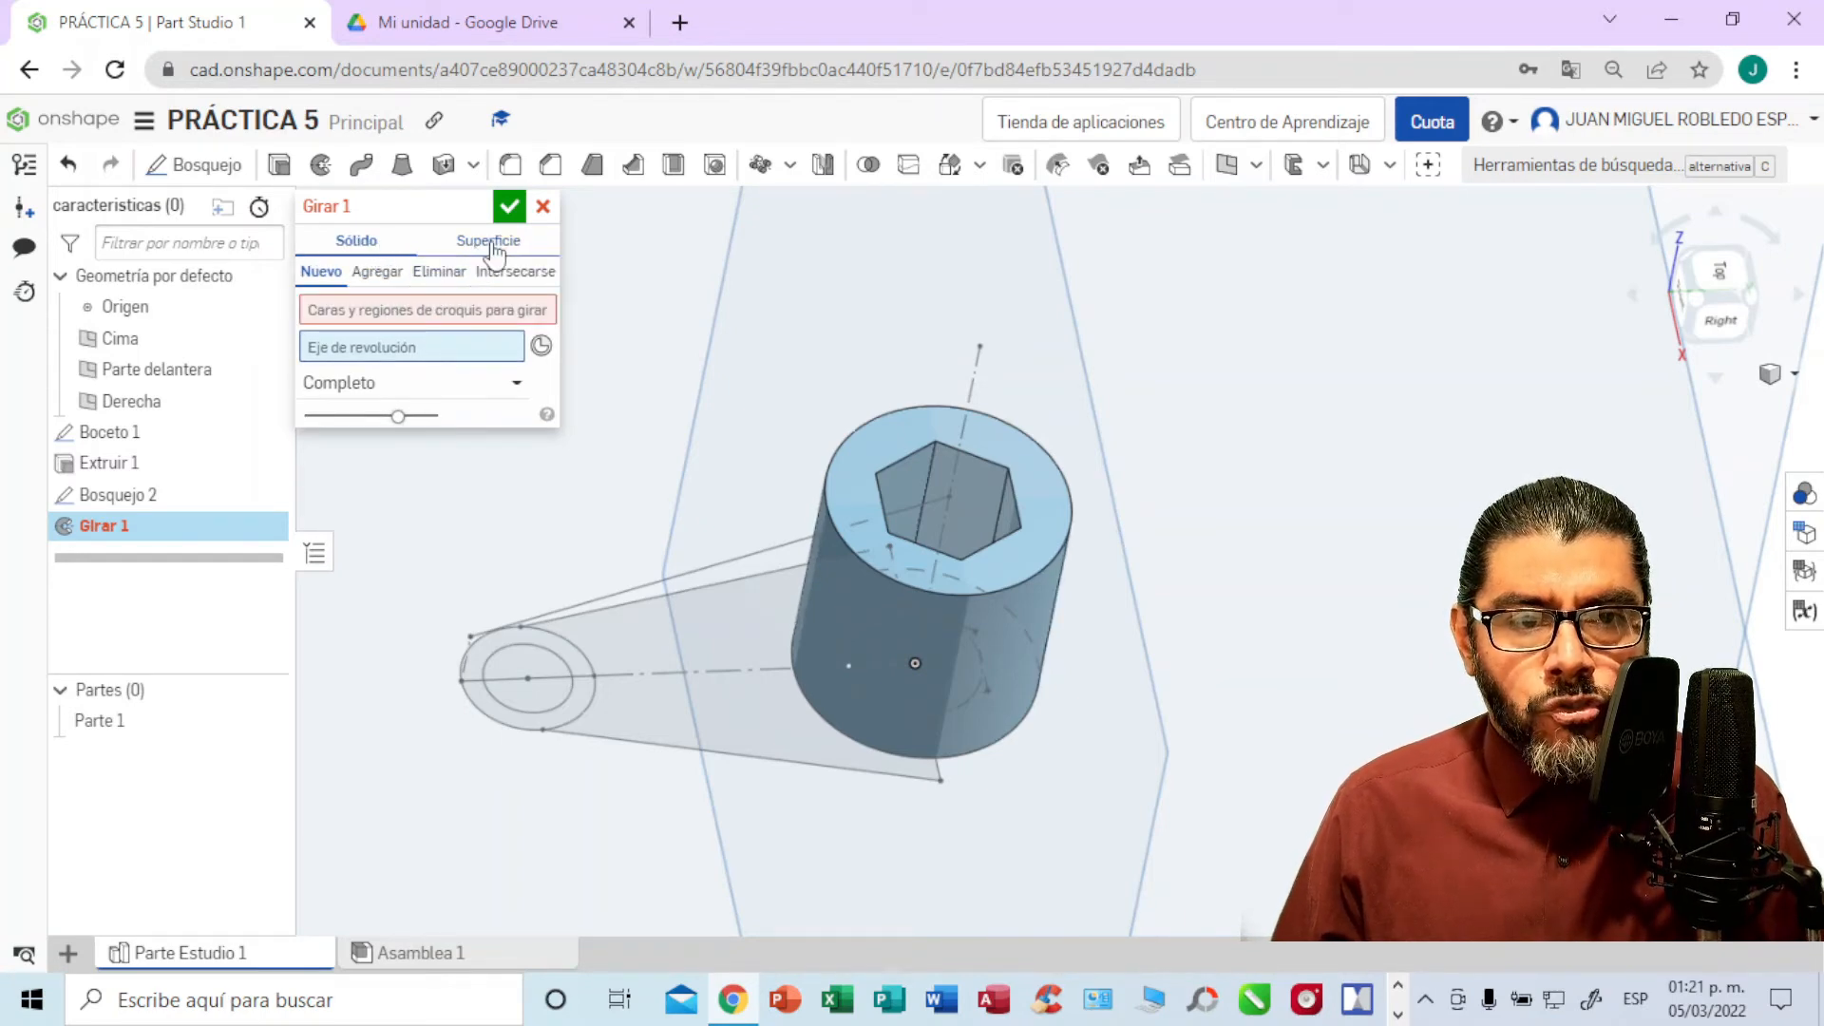
{"action": "left_click", "coordinate": [491, 244]}
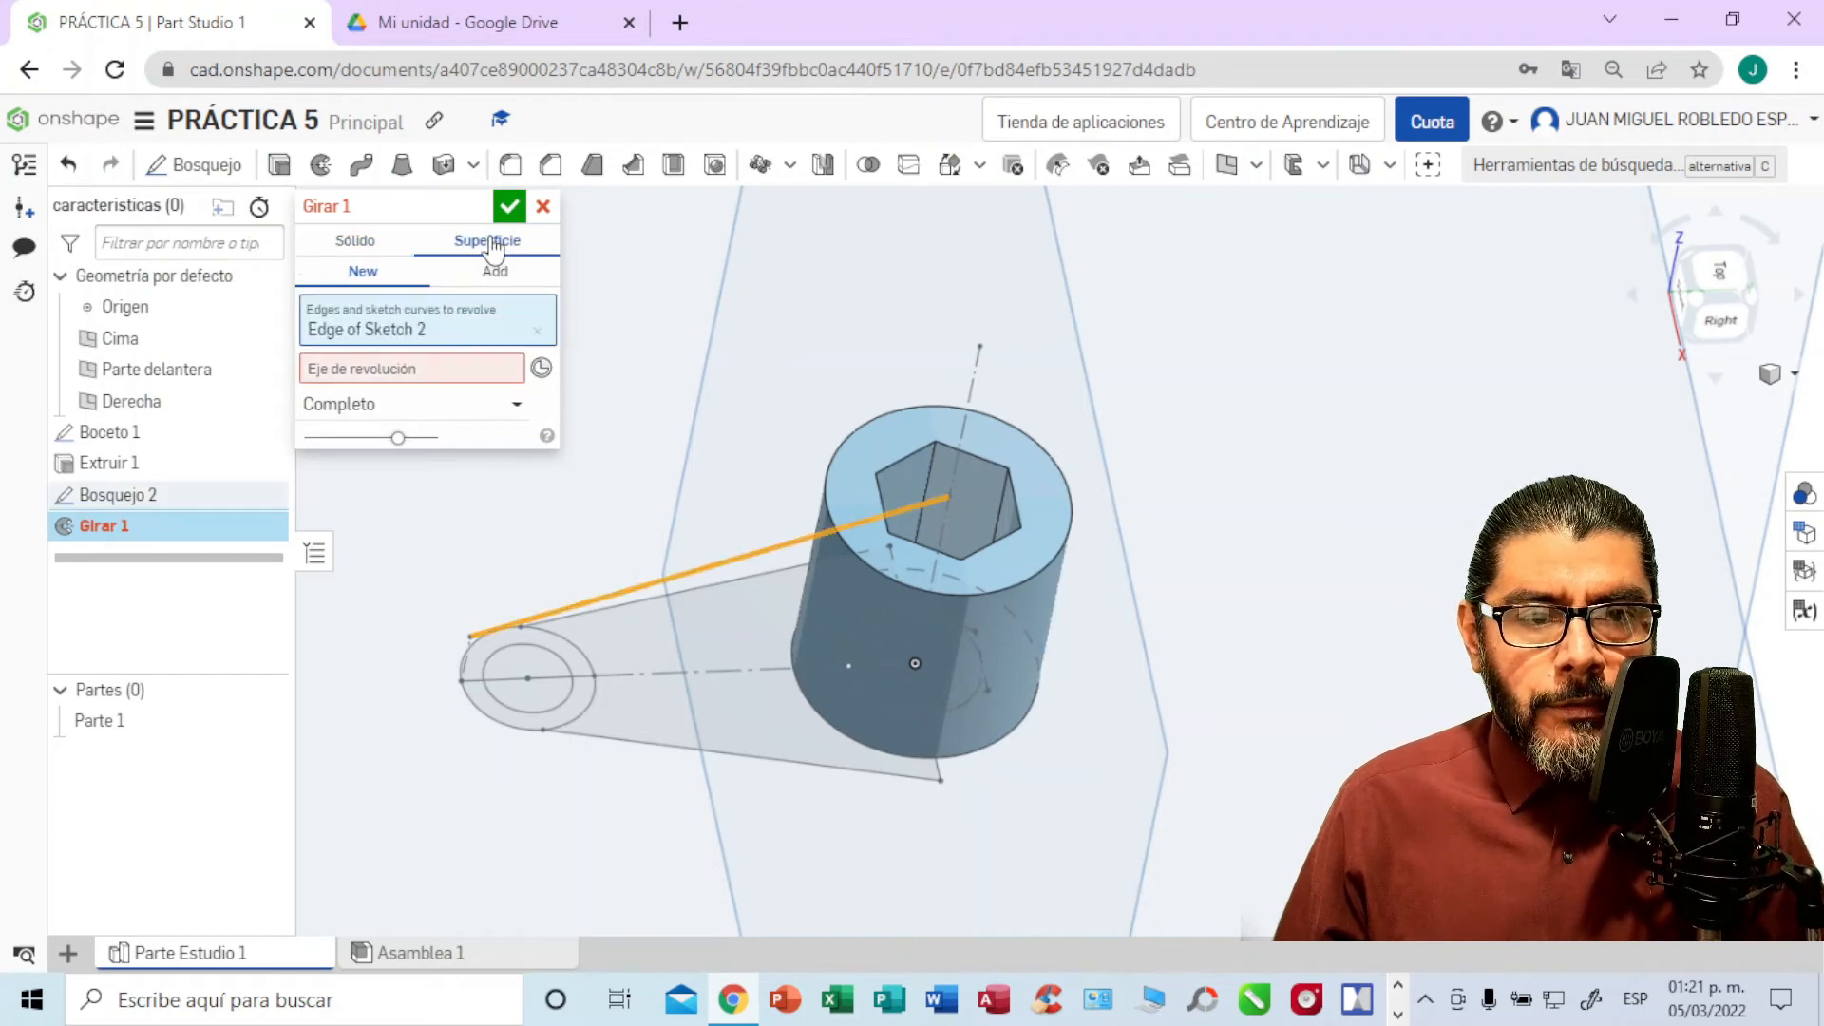
{"action": "left_click", "coordinate": [486, 370]}
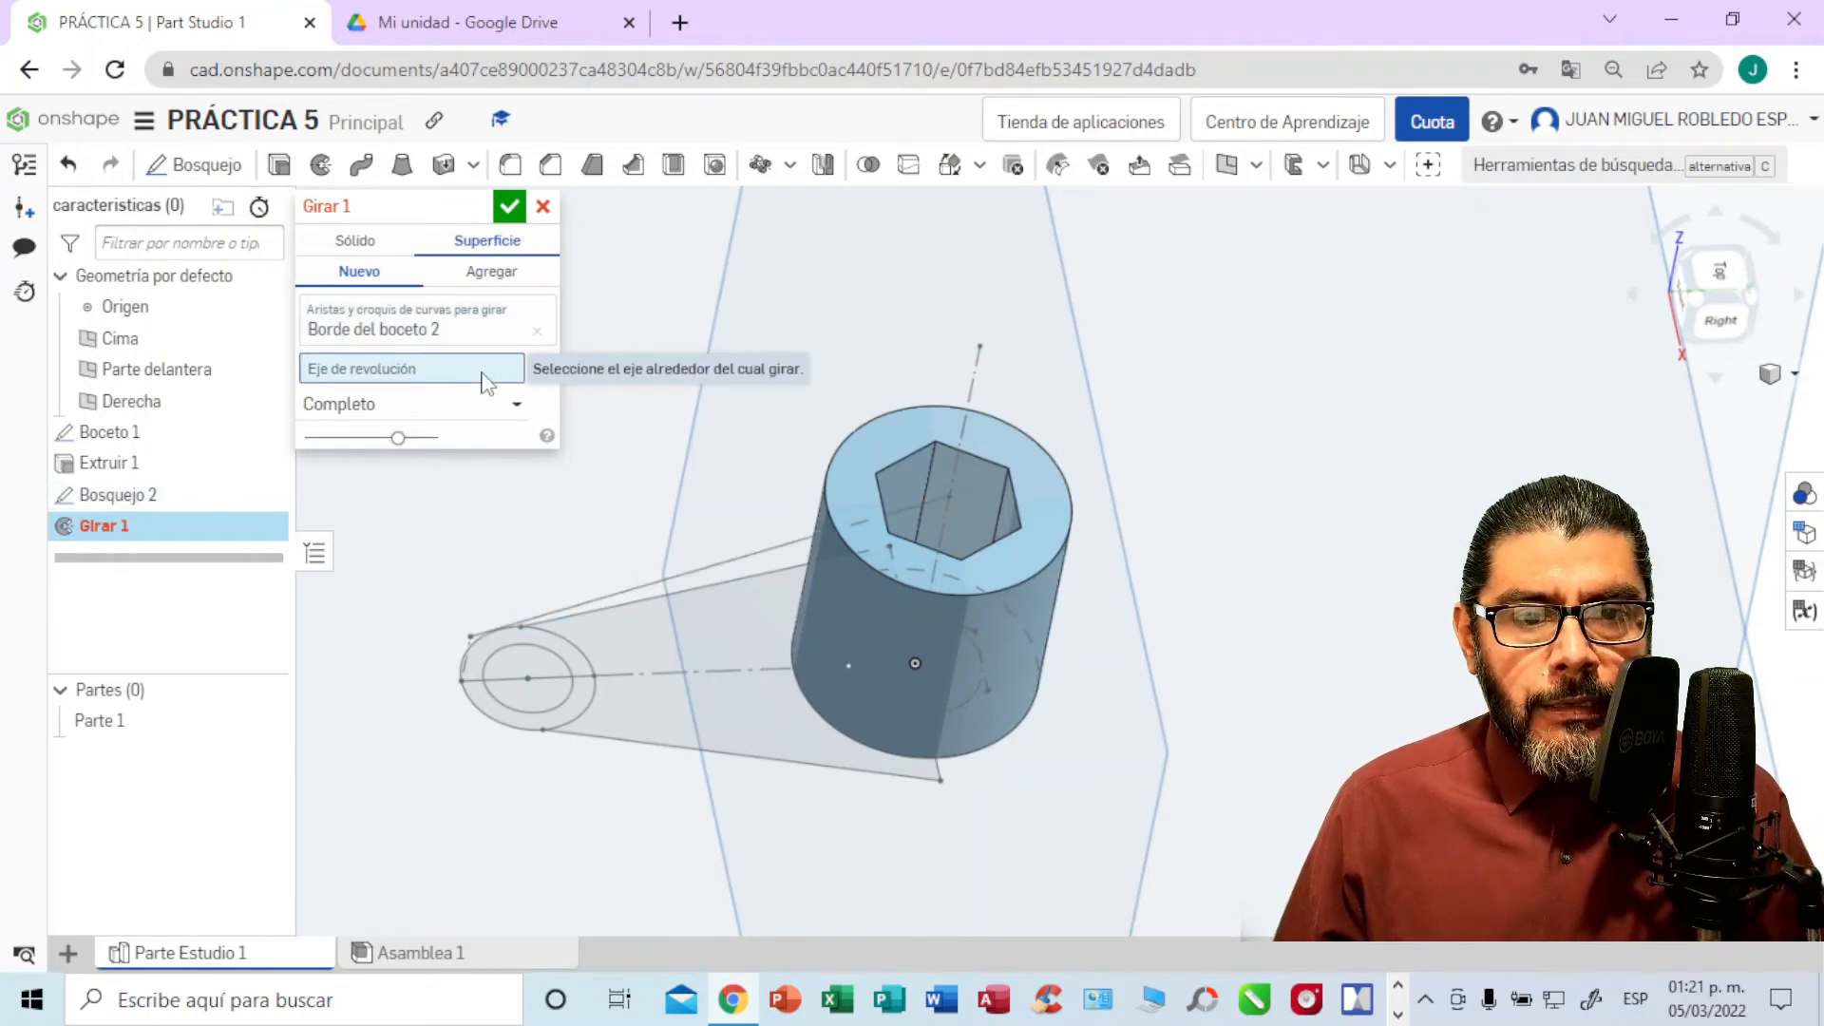
{"action": "left_click", "coordinate": [962, 434]}
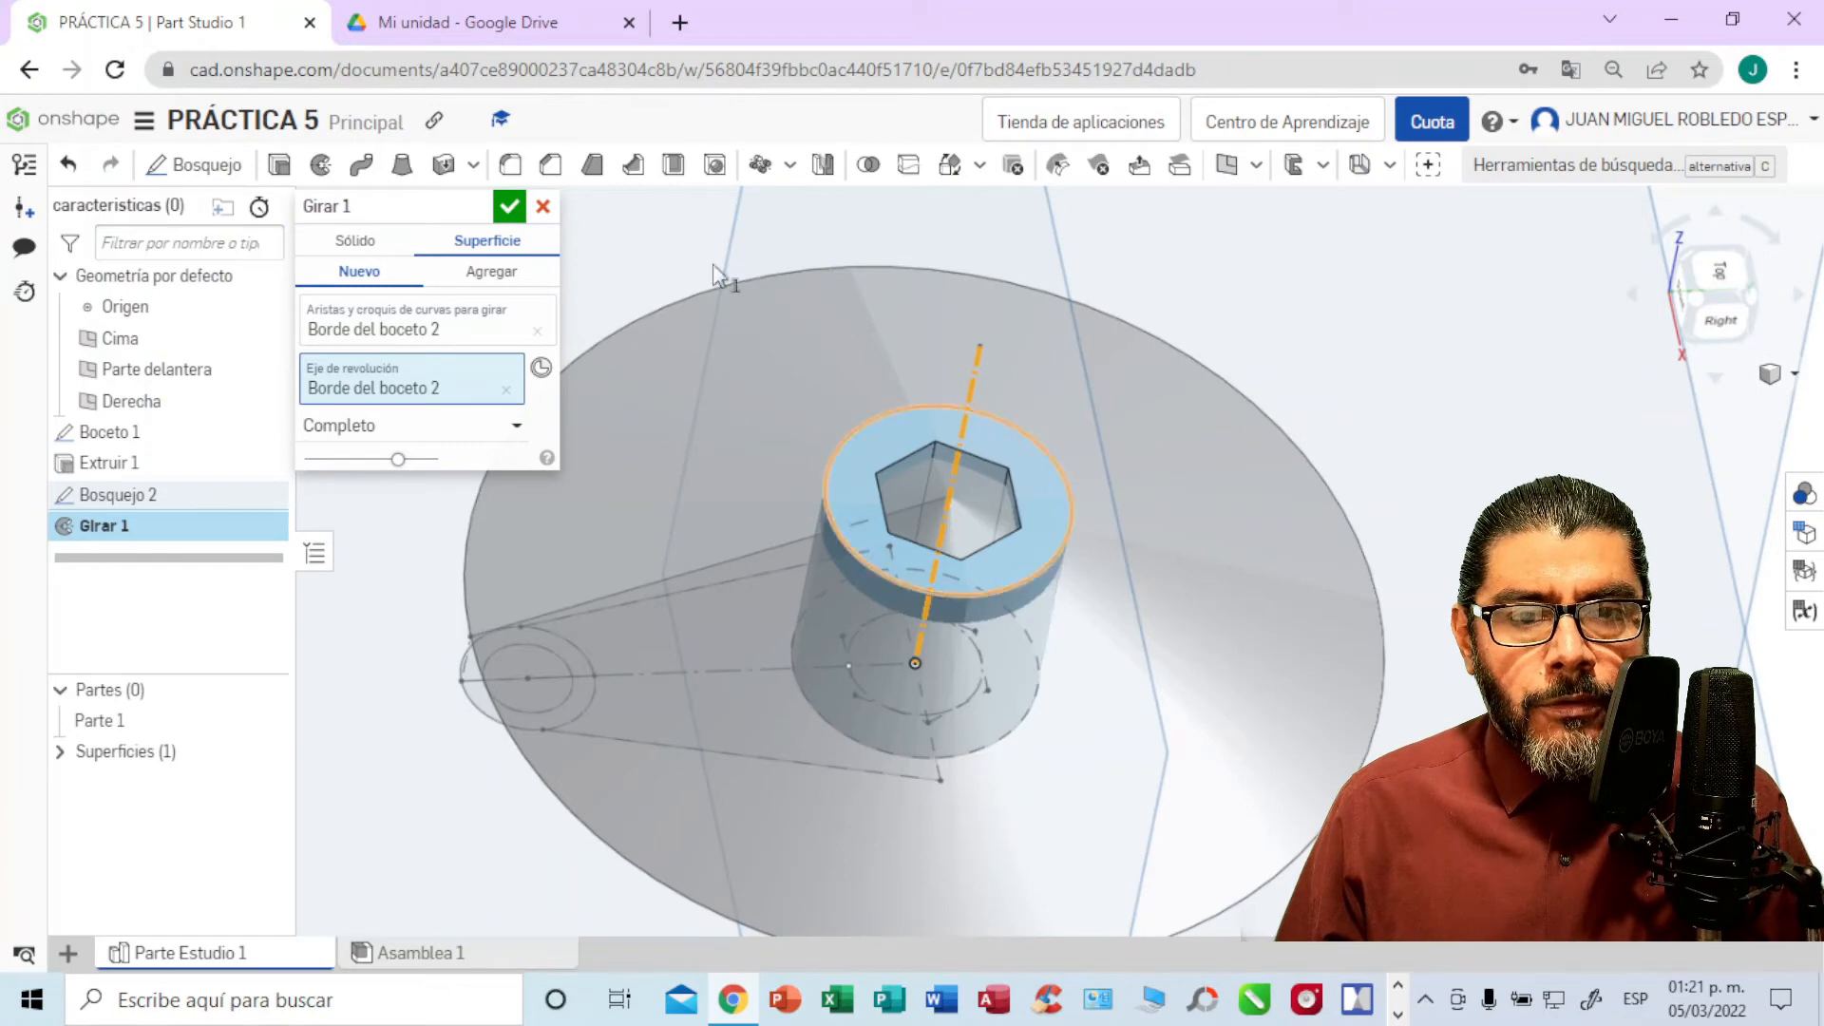
{"action": "left_click", "coordinate": [514, 207]}
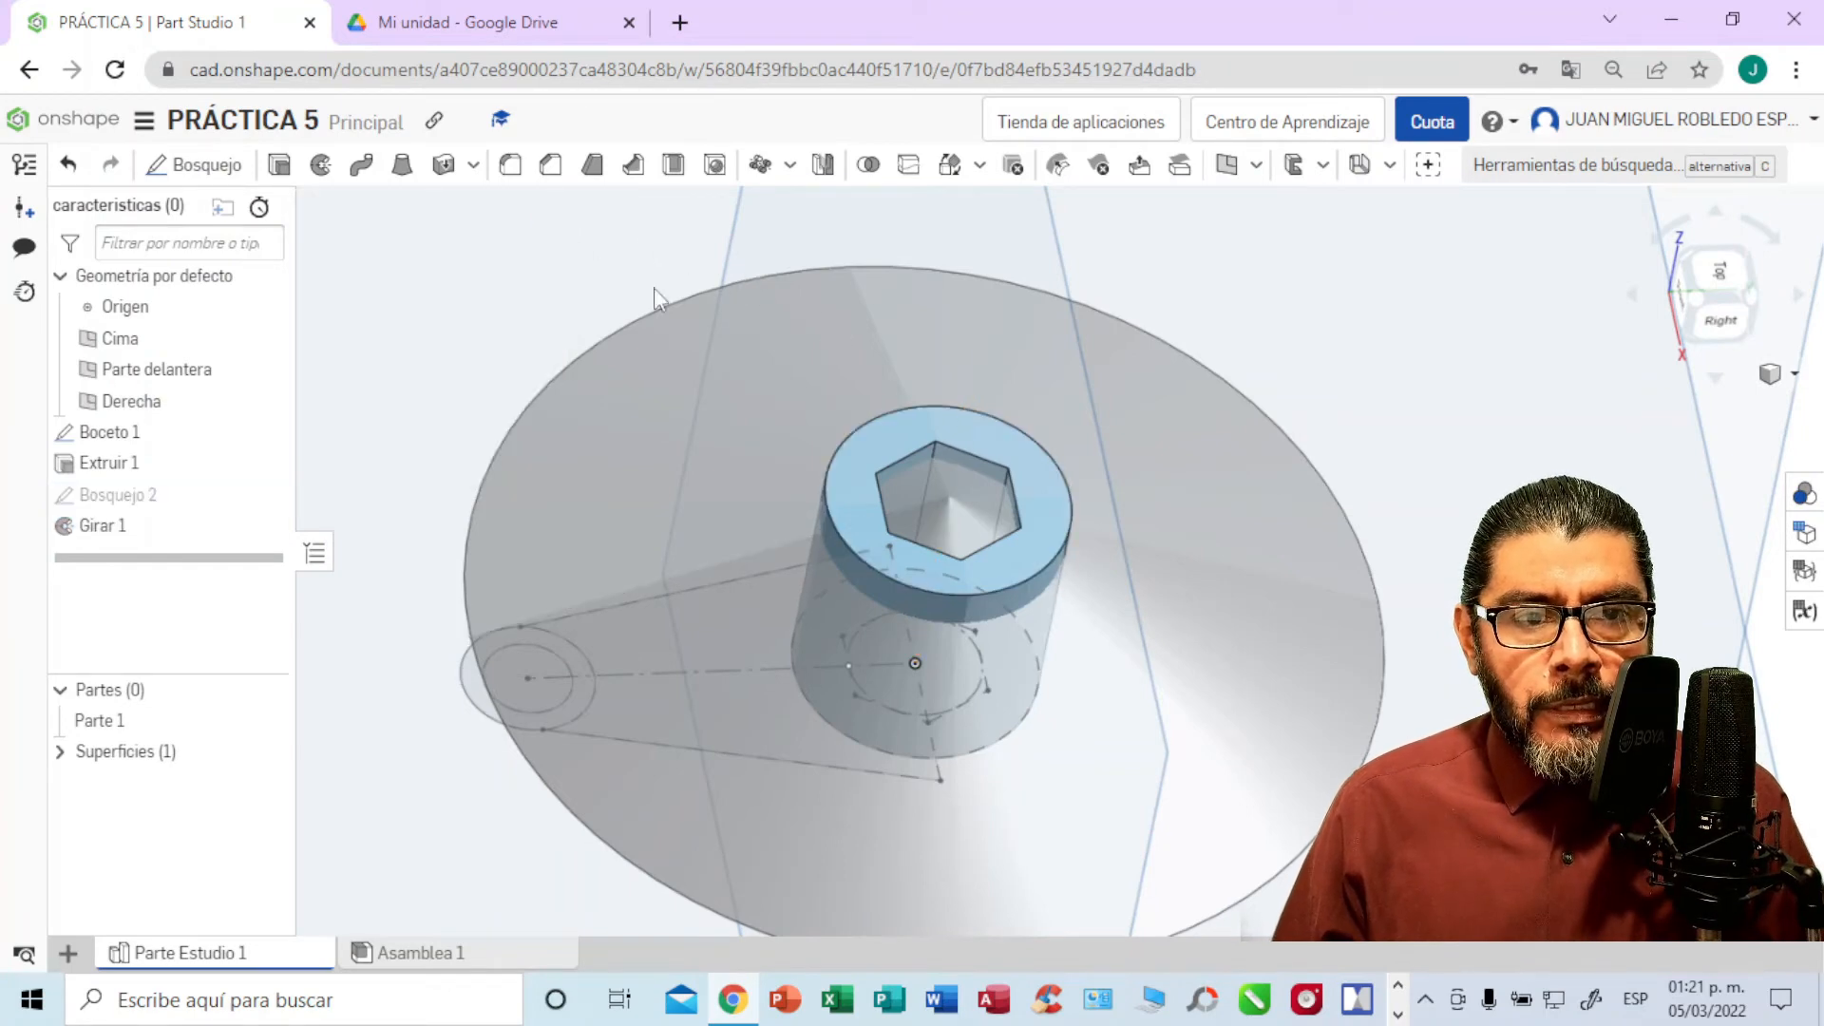
Step: Inspect the revolved conical surface from the side and from below against the hub and arm outline
{"action": "right_click_drag", "start_coordinate": [1331, 347], "coordinate": [1354, 288]}
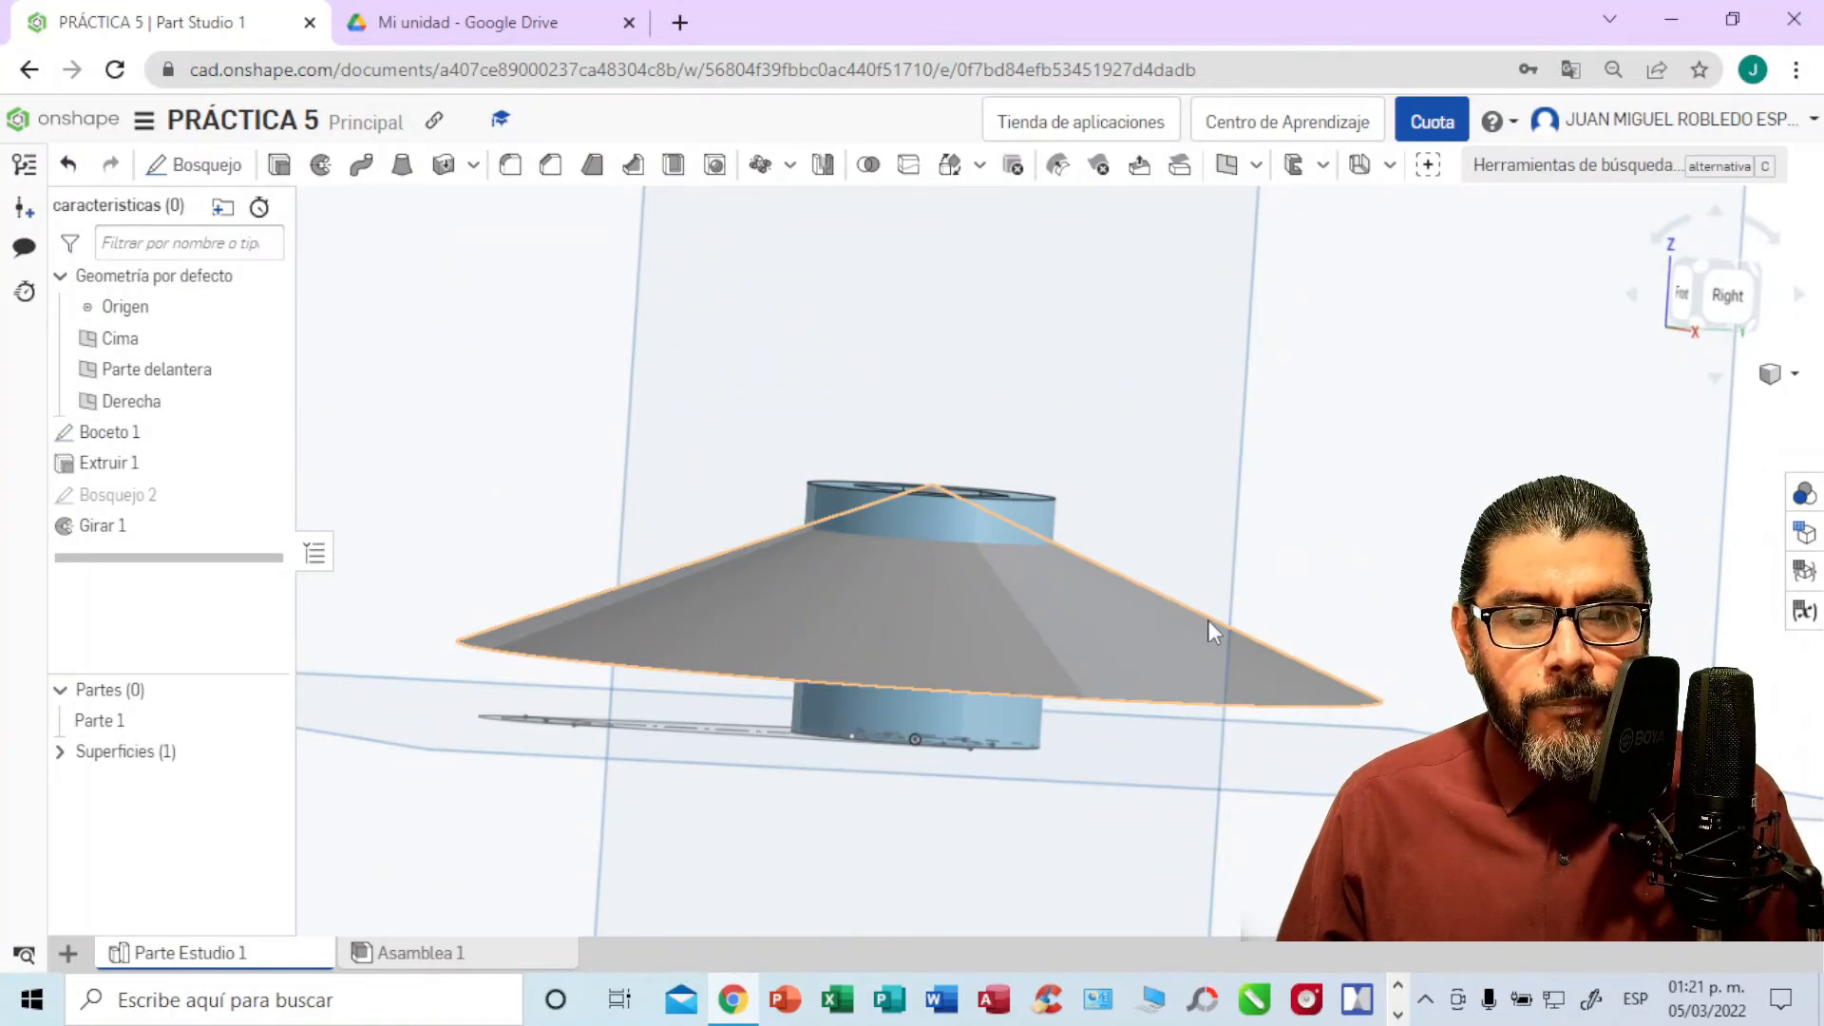
{"action": "right_click_drag", "start_coordinate": [1268, 644], "coordinate": [1468, 437]}
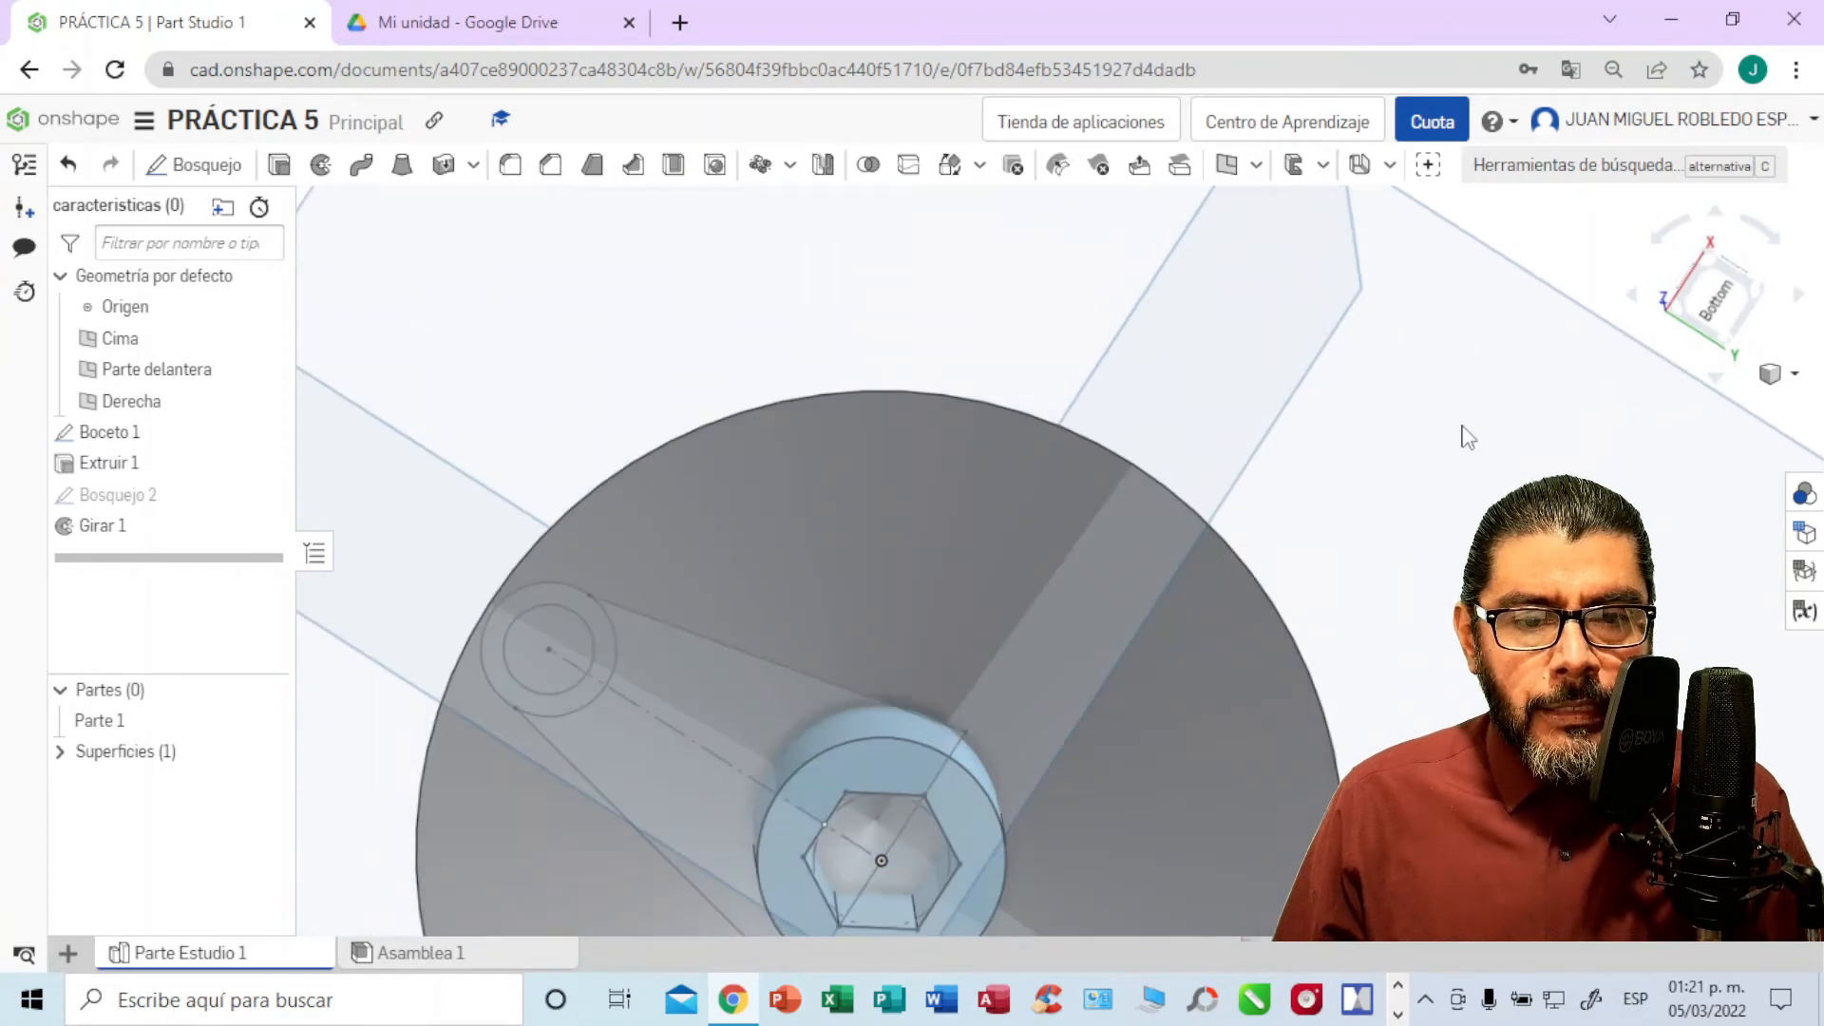
{"action": "middle_click_drag", "start_coordinate": [1457, 424], "coordinate": [1459, 253]}
{"action": "scroll", "coordinate": [1463, 255], "scroll_direction": "down", "scroll_amount": 2}
{"action": "scroll", "coordinate": [1453, 329], "scroll_direction": "down", "scroll_amount": 1}
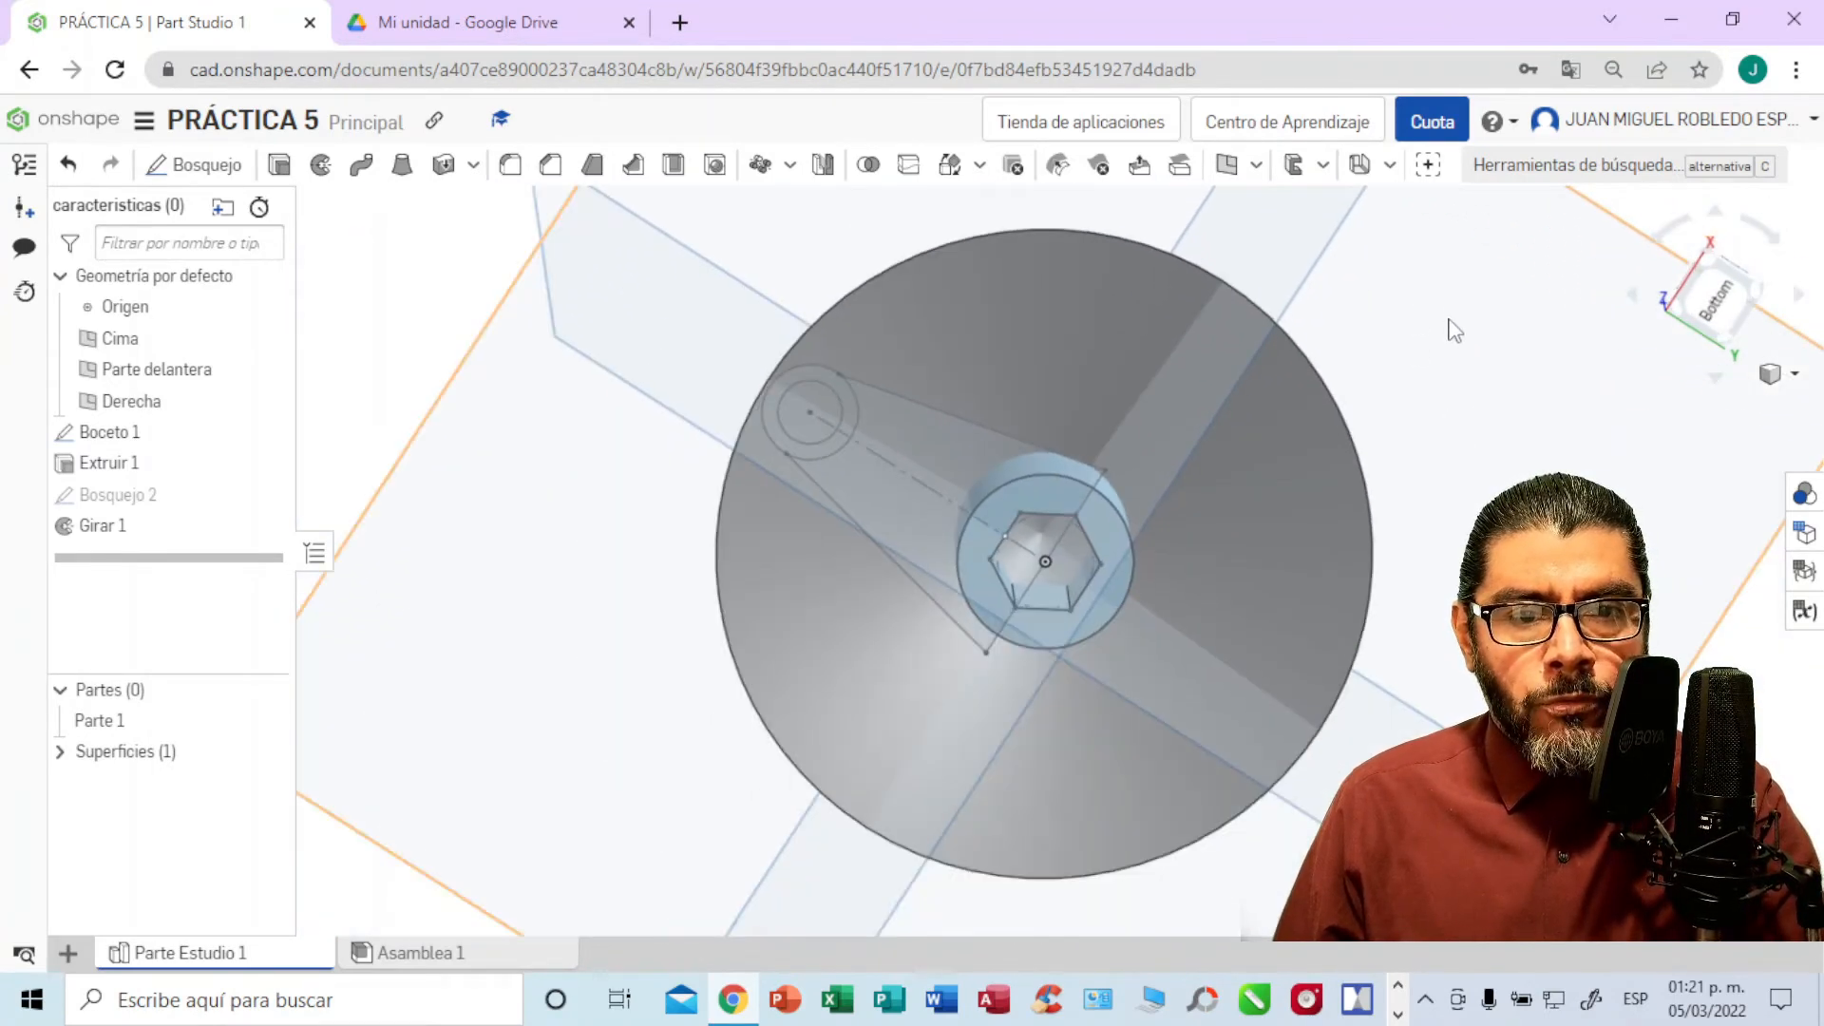
{"action": "middle_click_drag", "start_coordinate": [1473, 368], "coordinate": [1340, 367]}
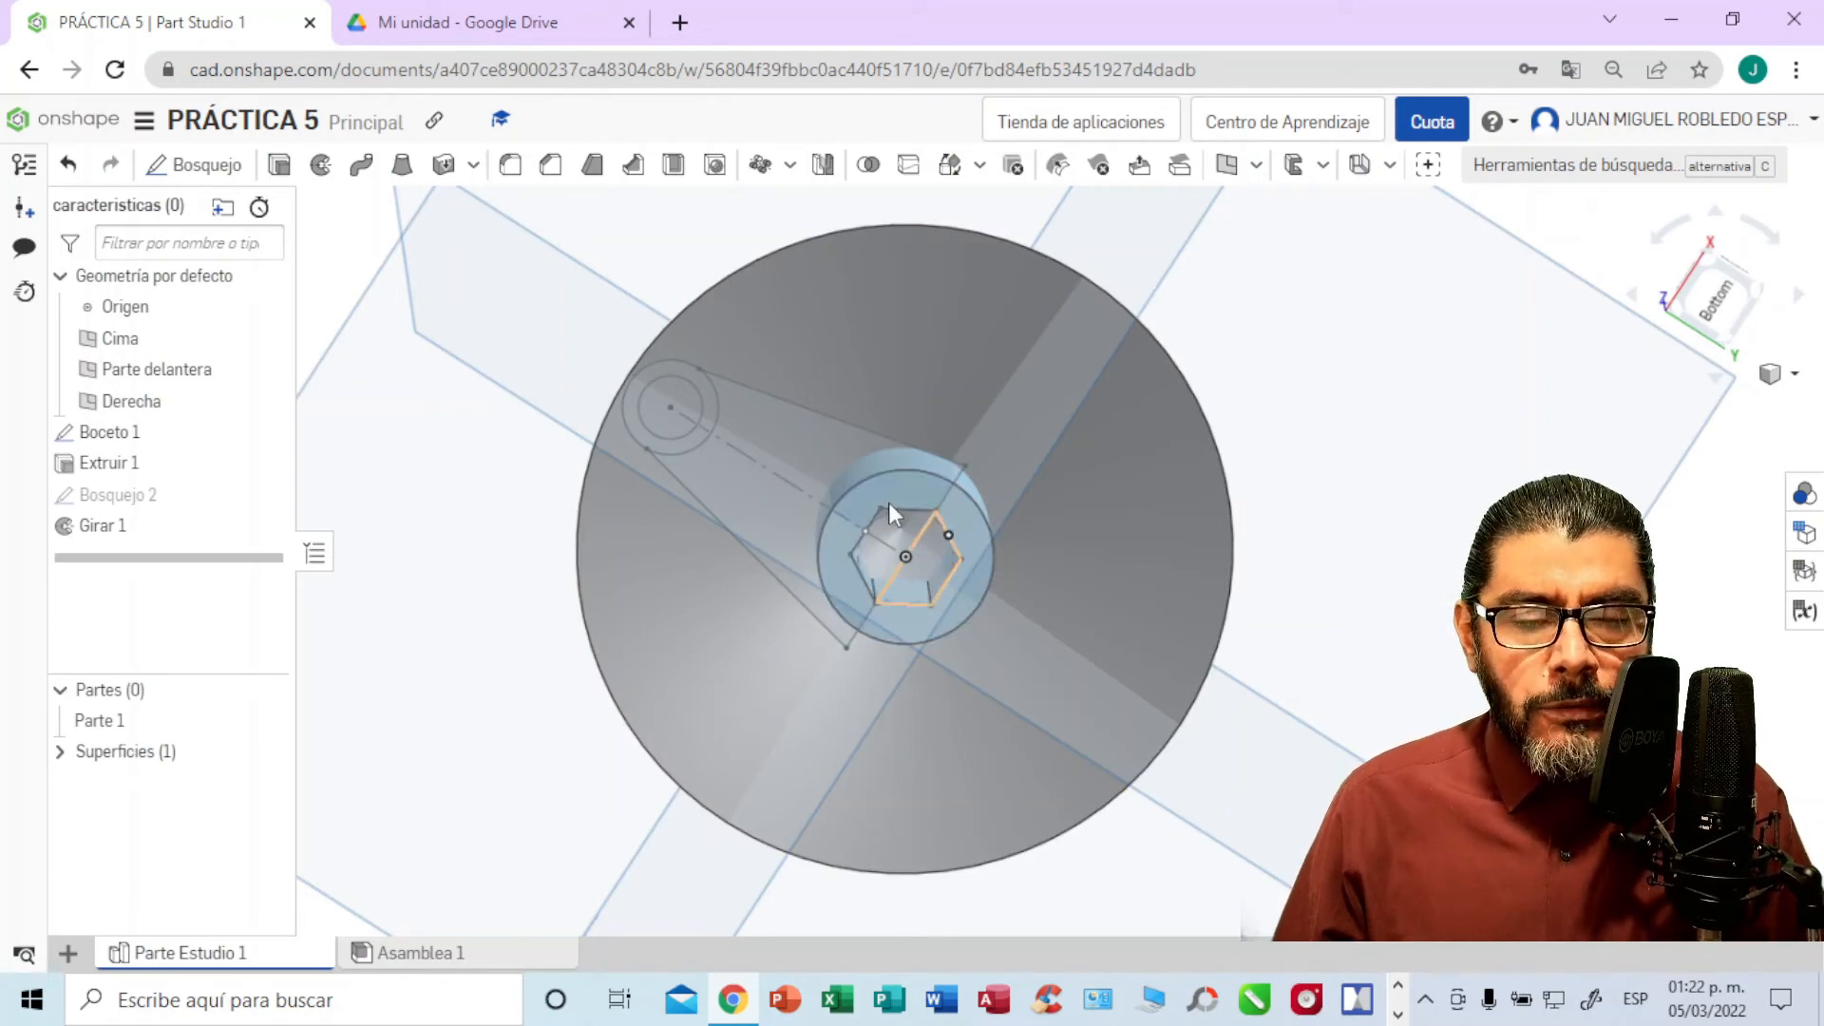
{"action": "left_click", "coordinate": [948, 532]}
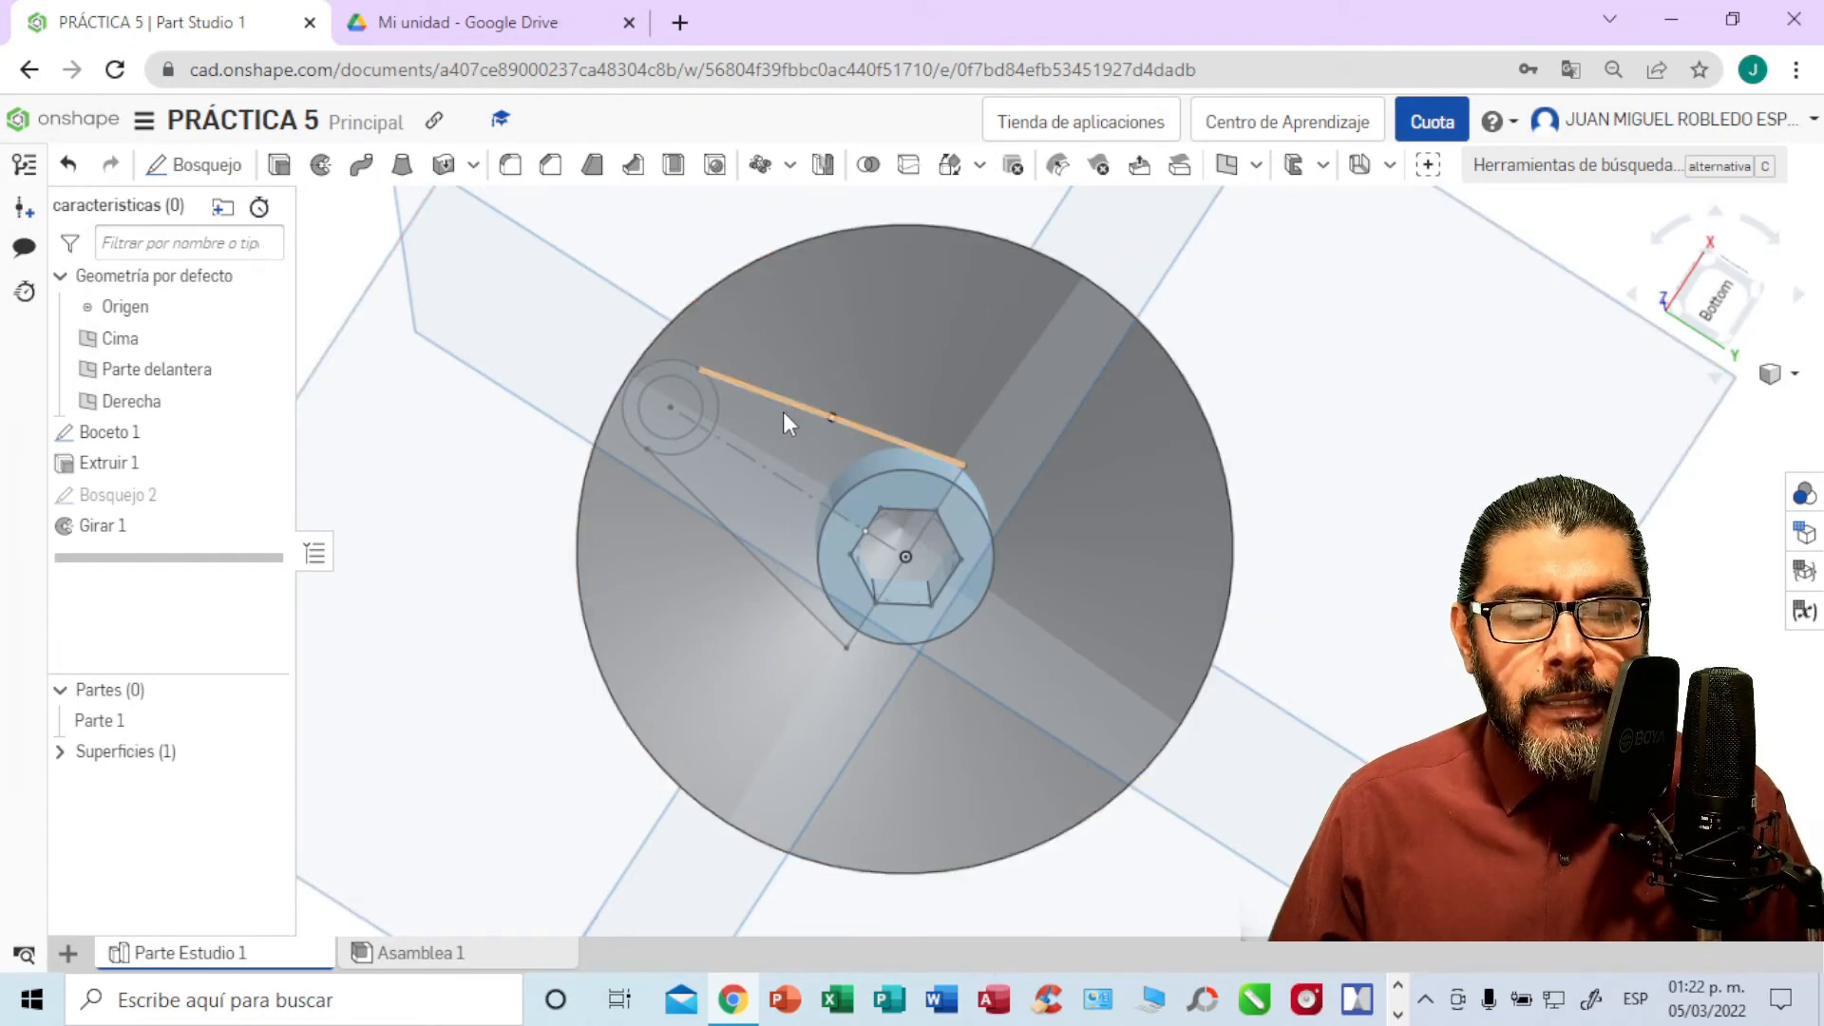
Step: Set up a solid extrusion of the arm region and its tip ring from the first sketch, added to the hub
{"action": "left_click", "coordinate": [279, 166]}
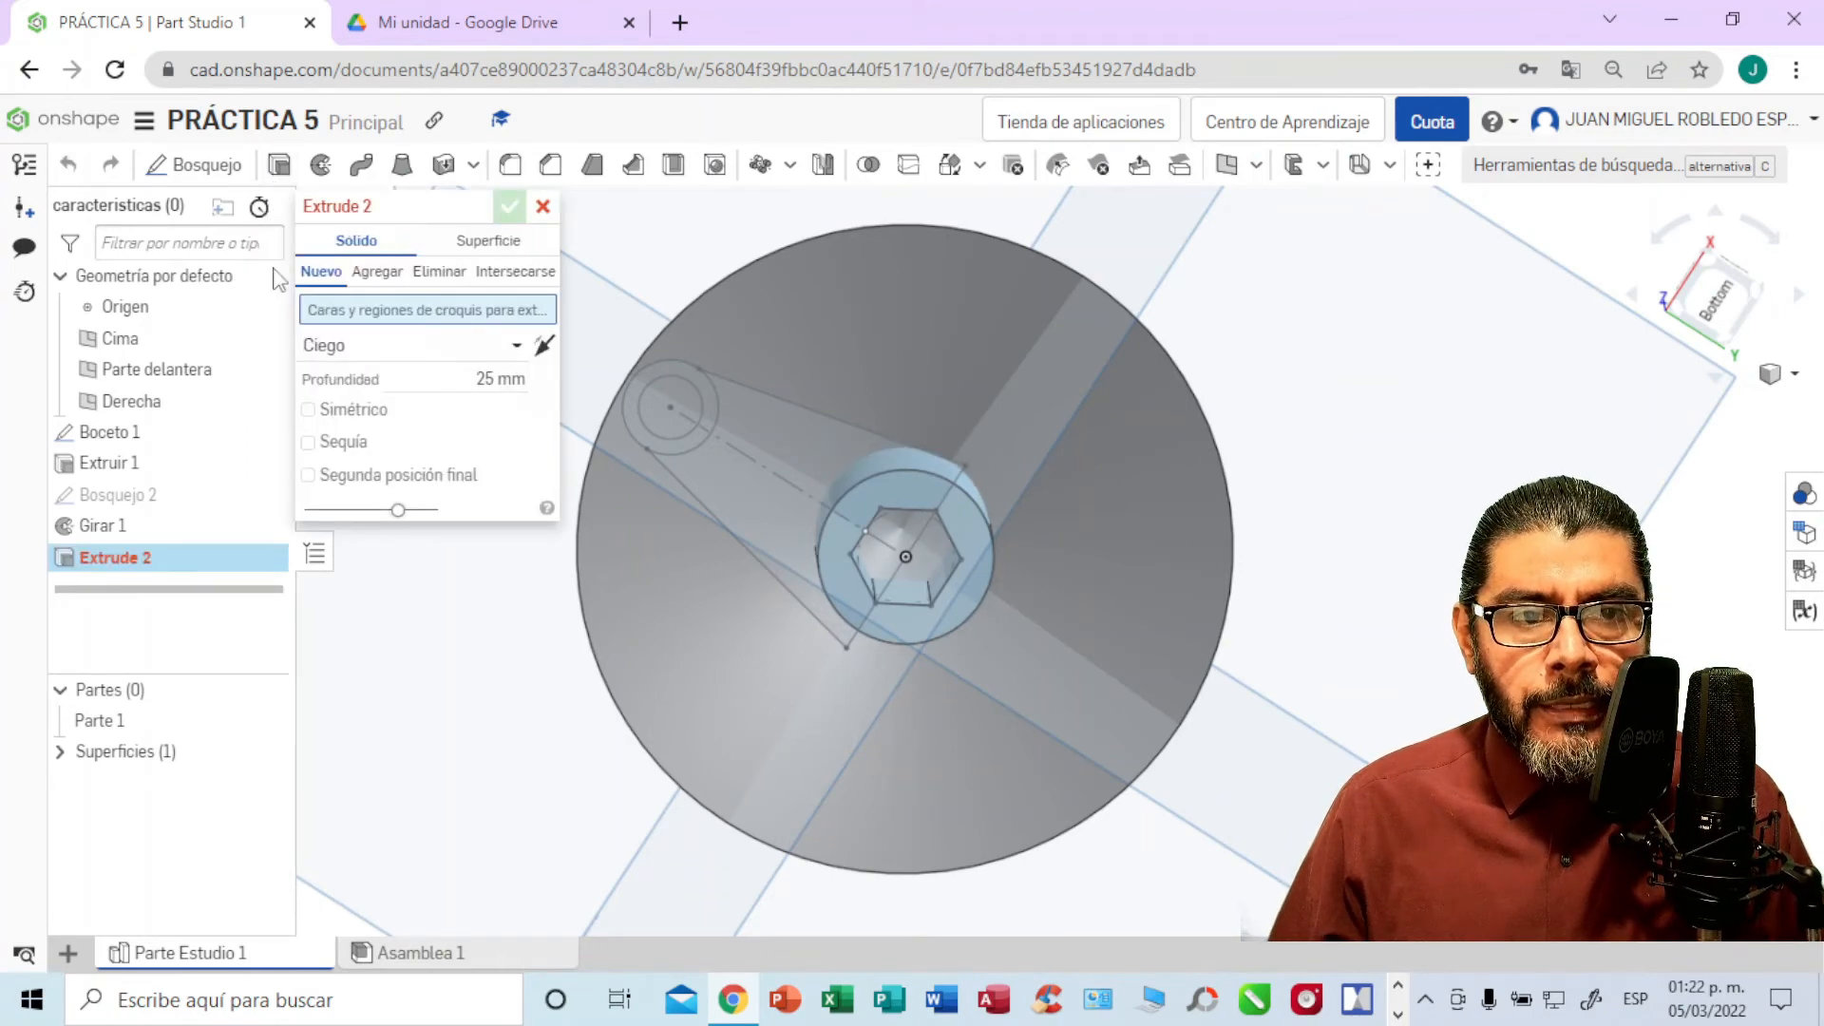
{"action": "left_click", "coordinate": [813, 446]}
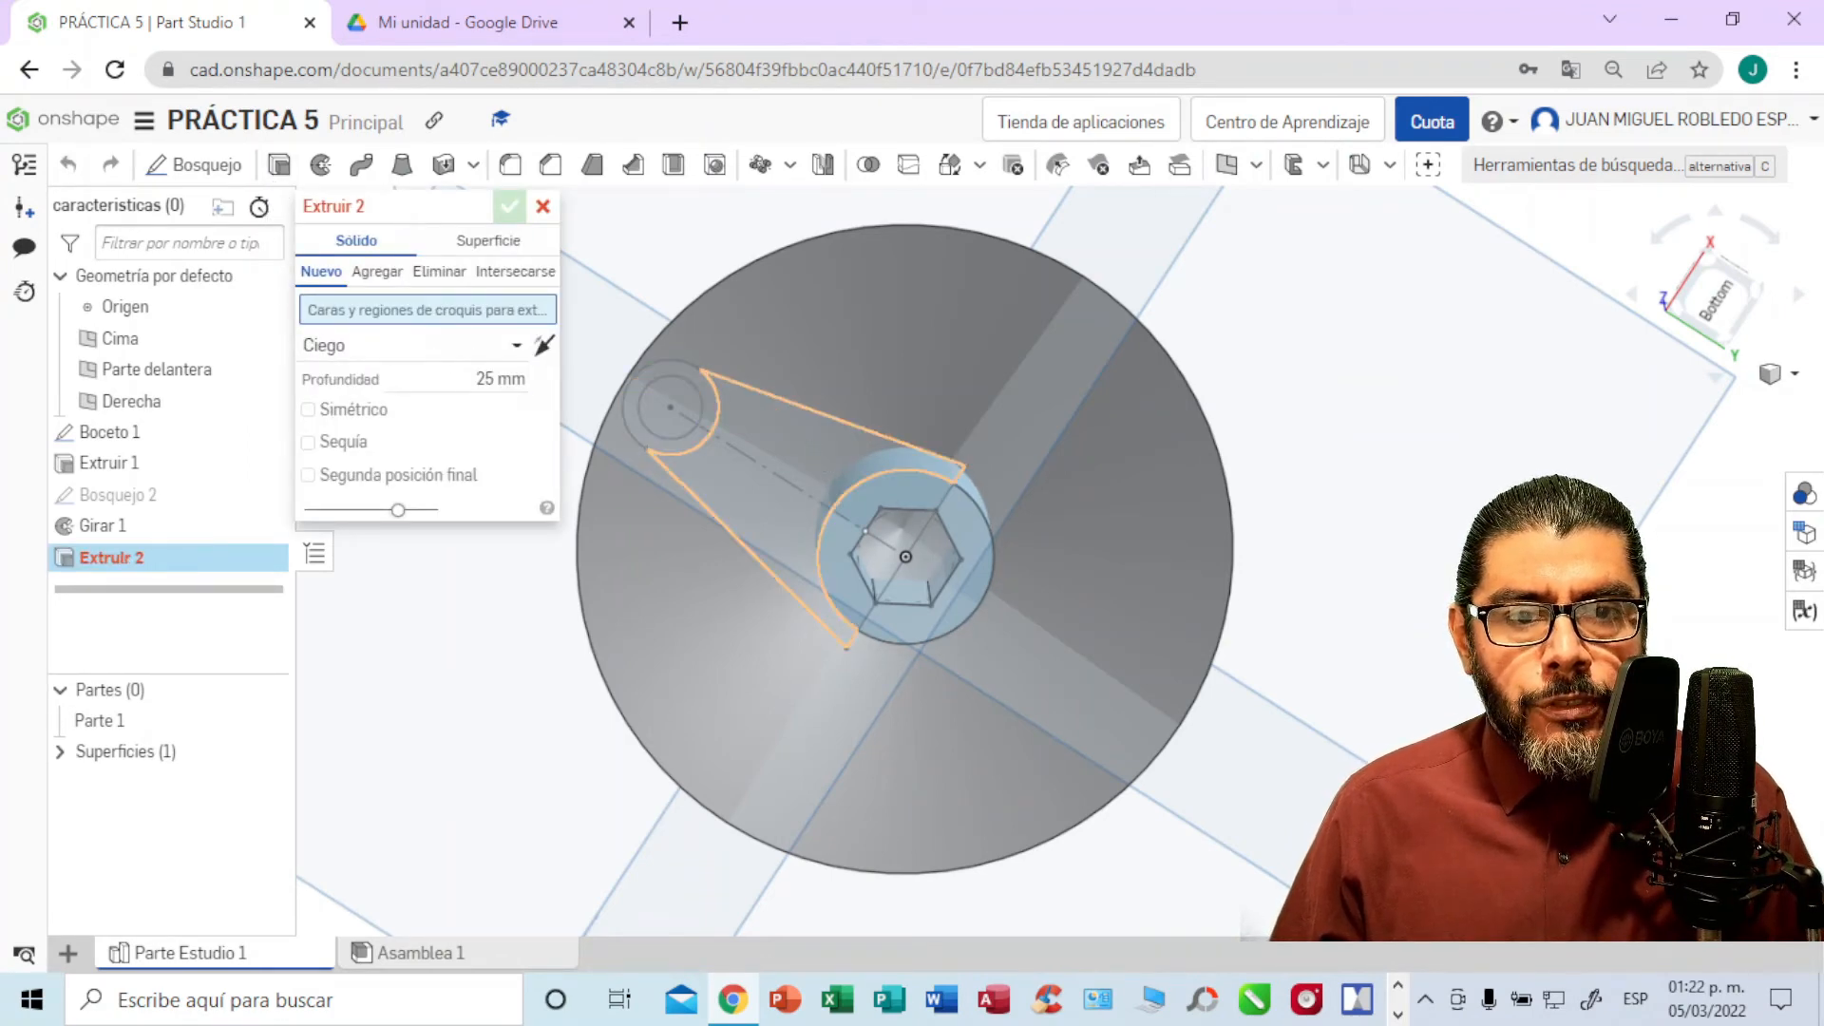
{"action": "left_click", "coordinate": [664, 378]}
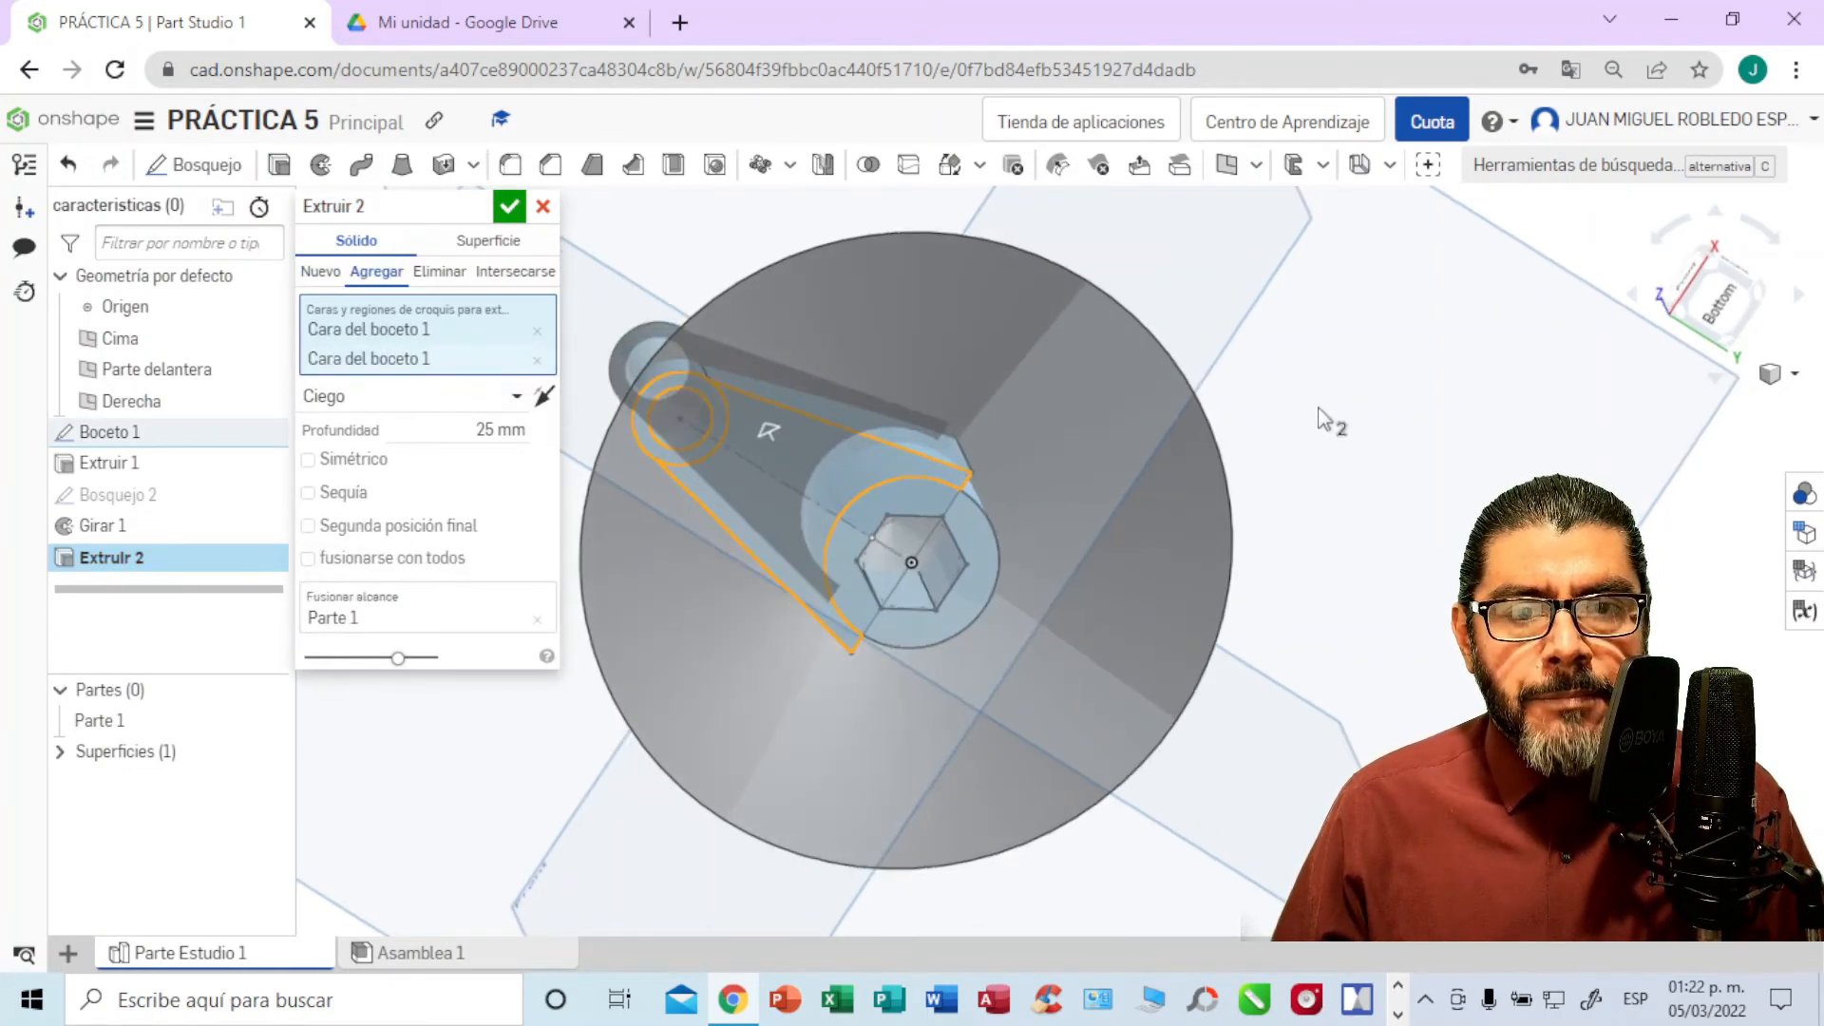
{"action": "right_click_drag", "start_coordinate": [1318, 408], "coordinate": [1274, 537]}
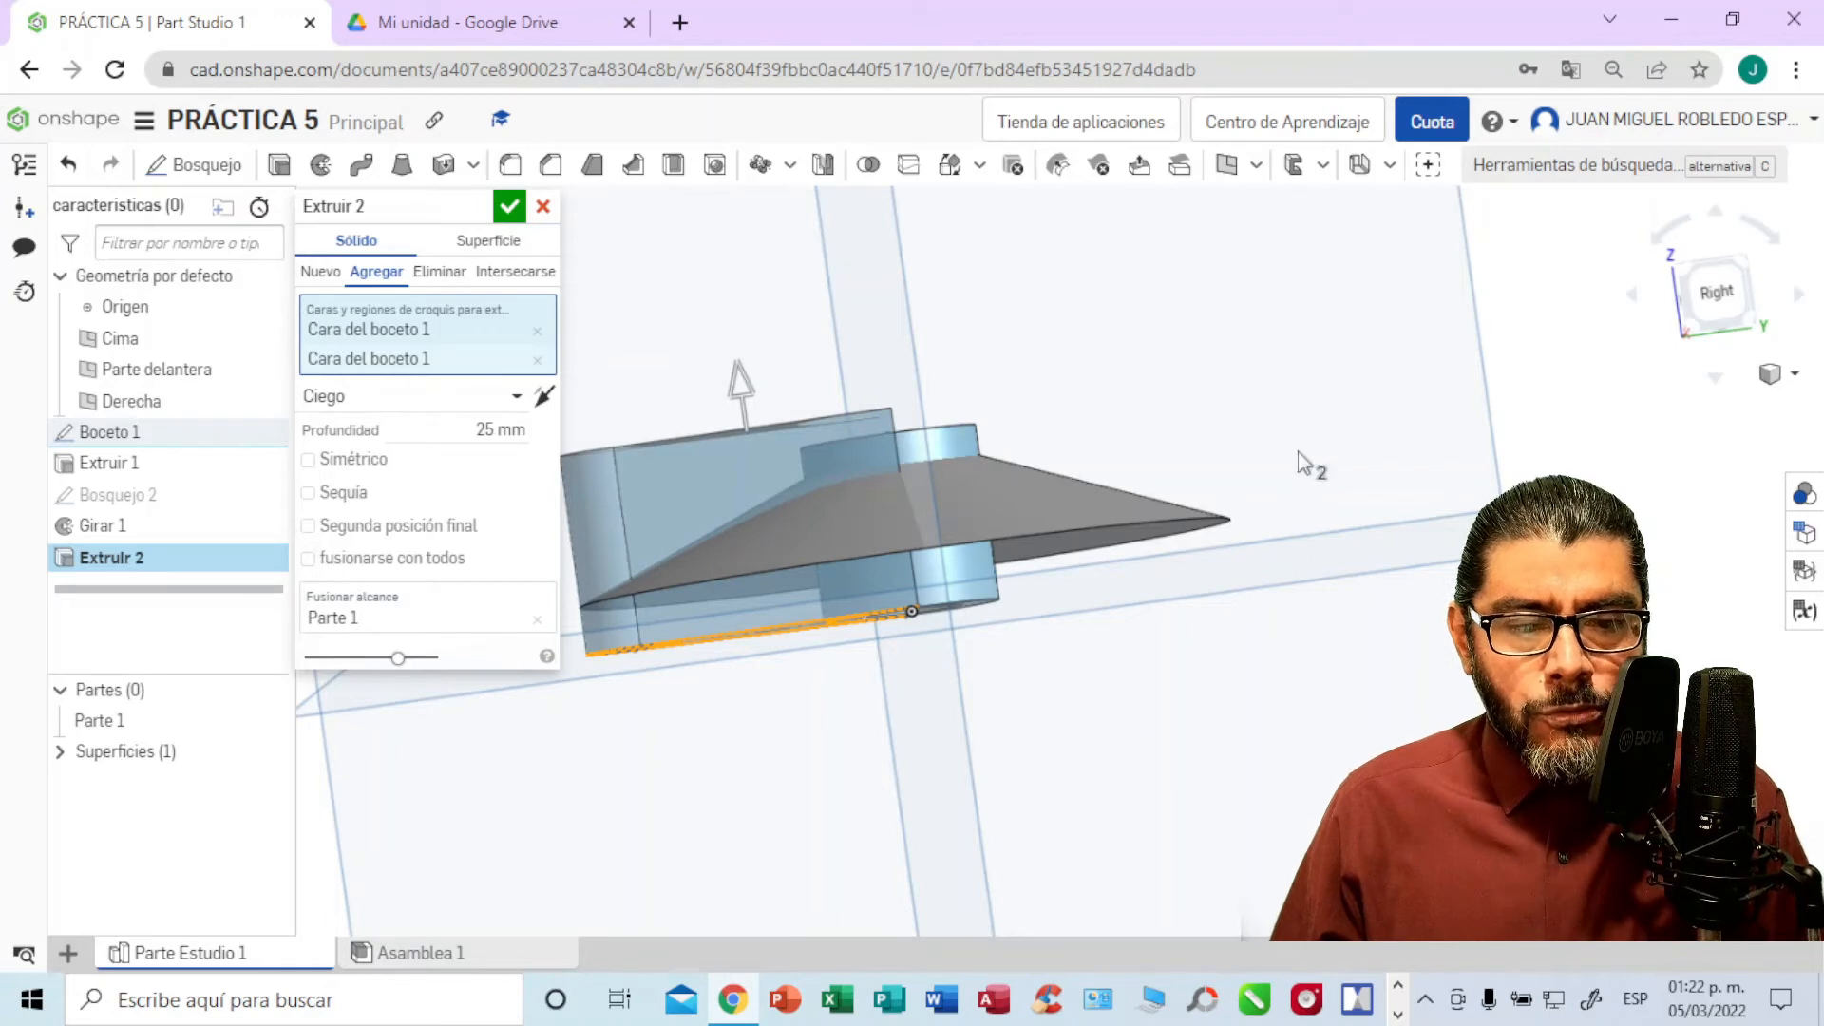
{"action": "right_click_drag", "start_coordinate": [1300, 446], "coordinate": [1308, 448]}
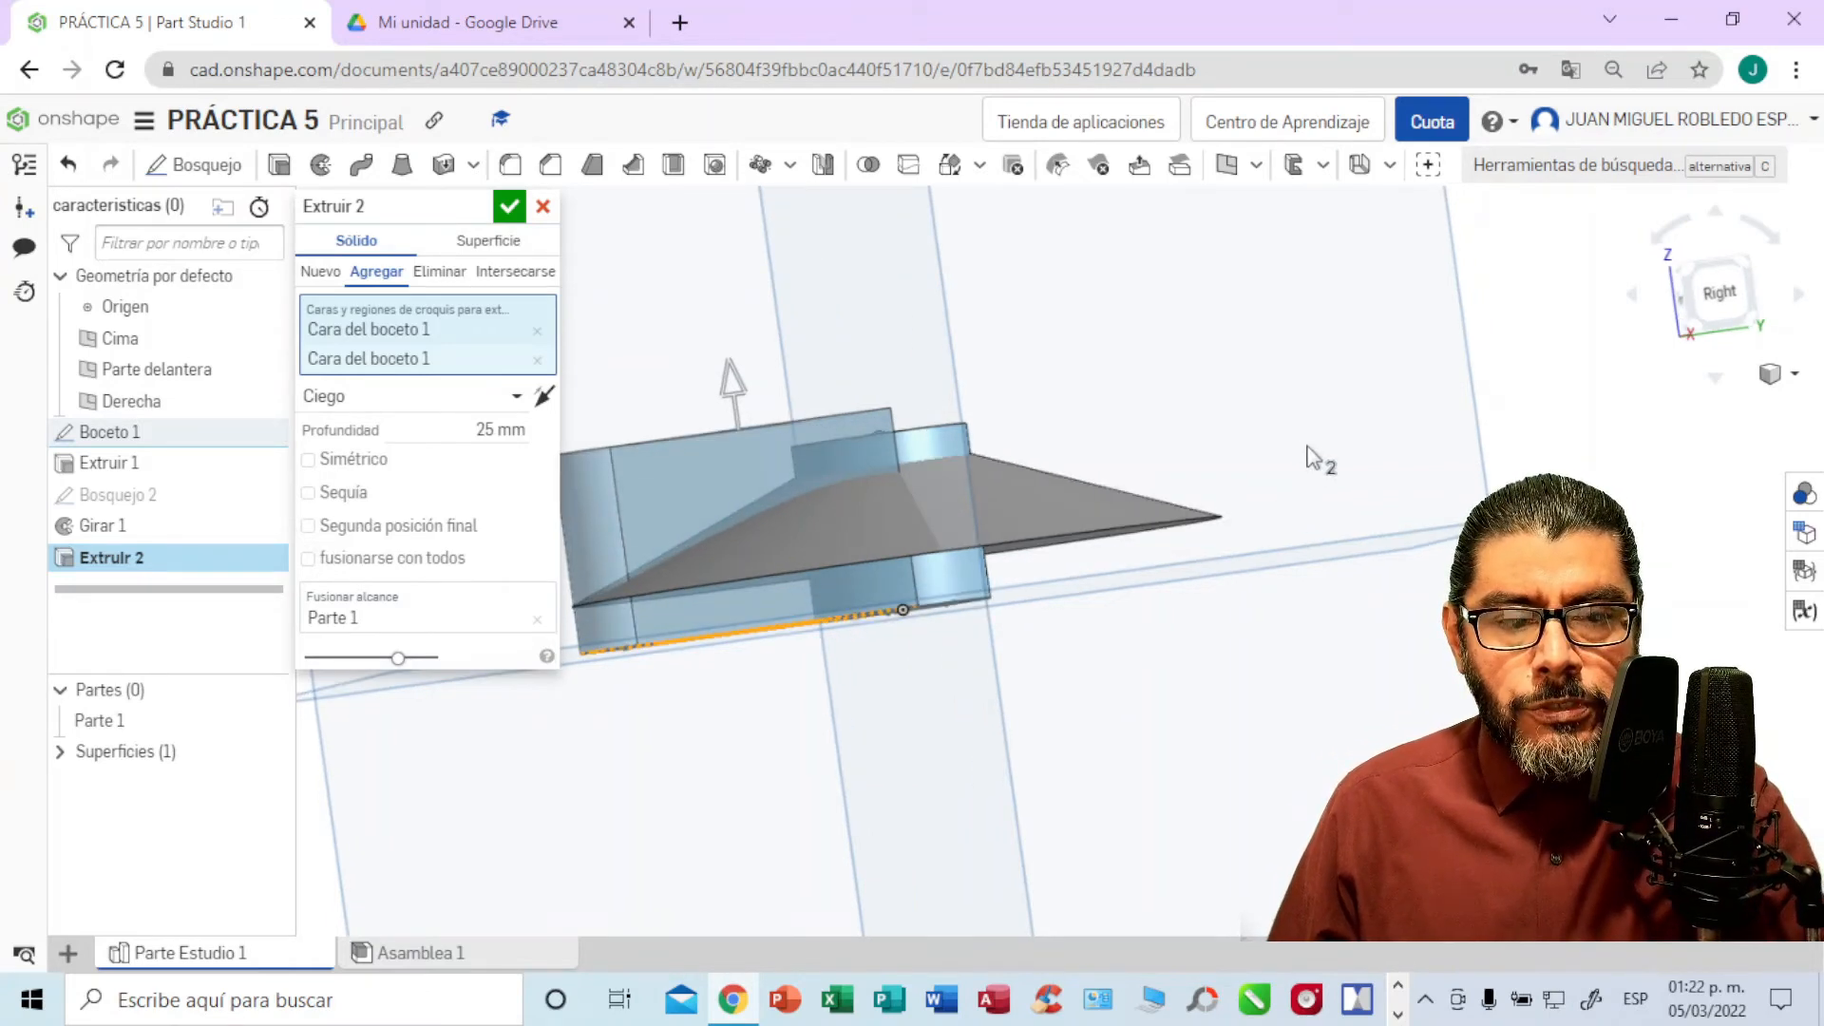
{"action": "middle_click_drag", "start_coordinate": [1286, 437], "coordinate": [1362, 415]}
{"action": "scroll", "coordinate": [1362, 440], "scroll_direction": "up", "scroll_amount": 1}
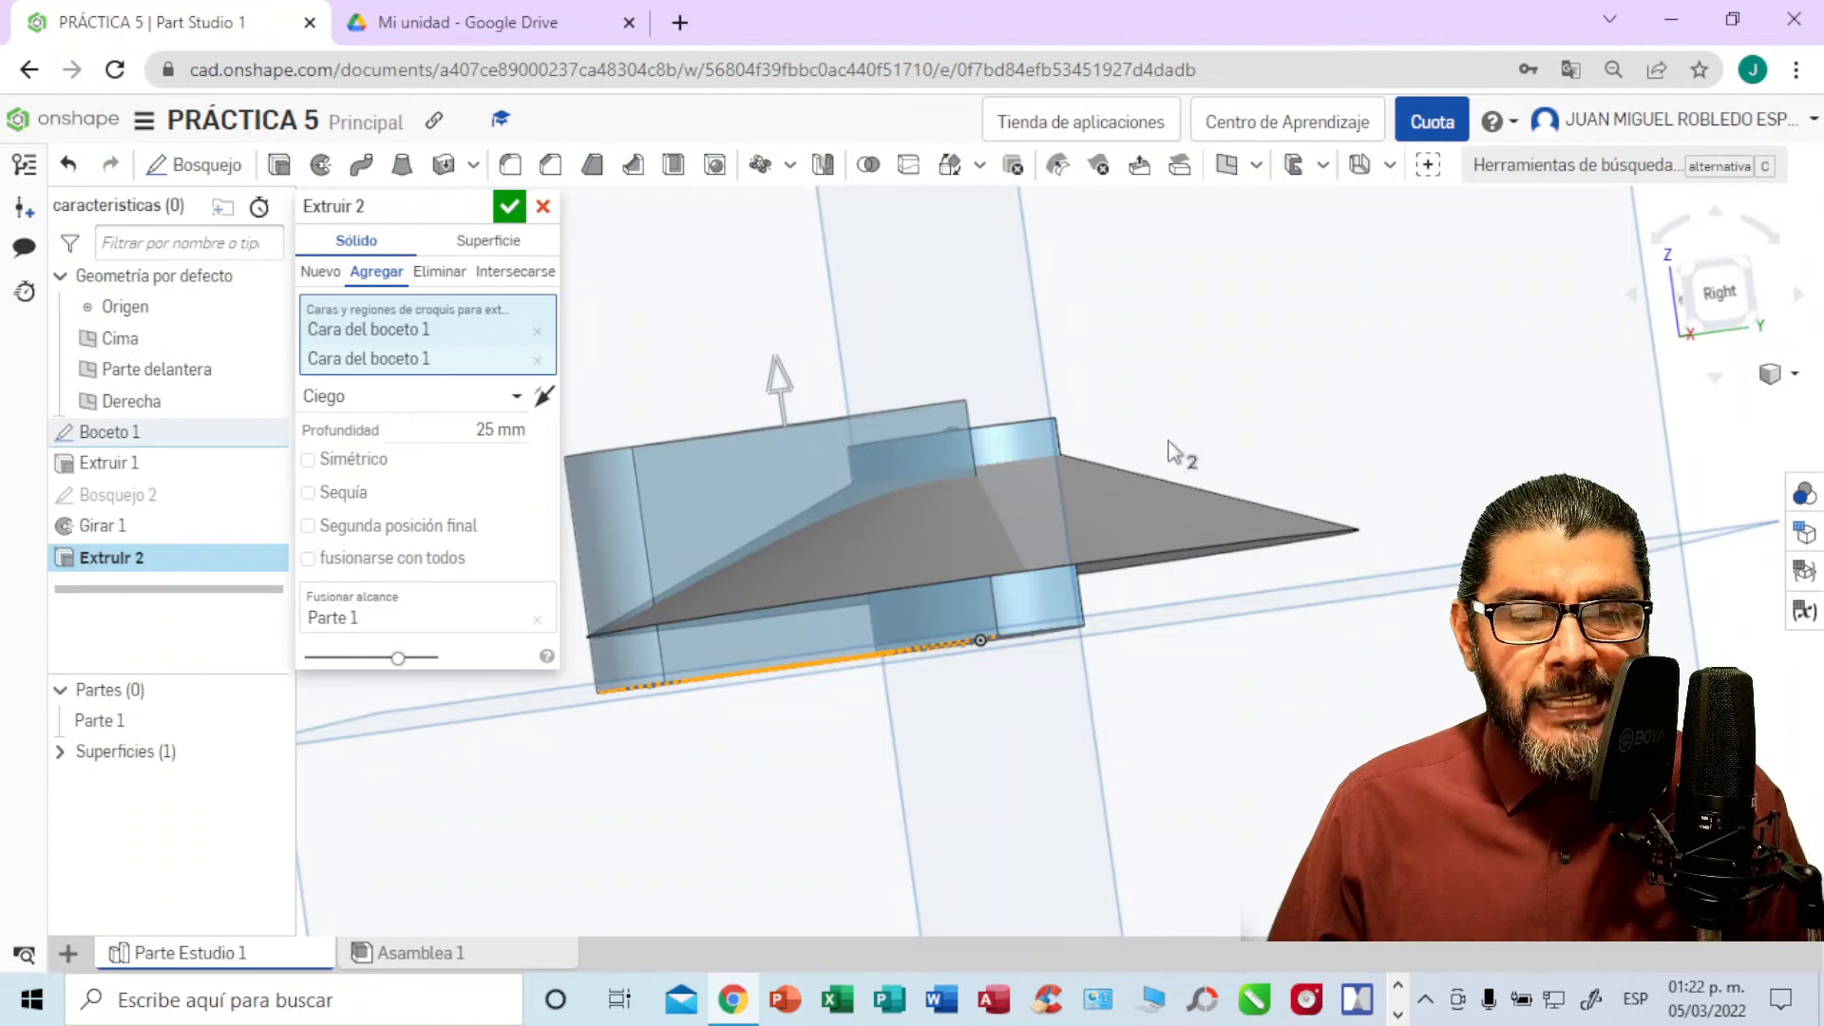
{"action": "right_click_drag", "start_coordinate": [1192, 419], "coordinate": [1191, 418]}
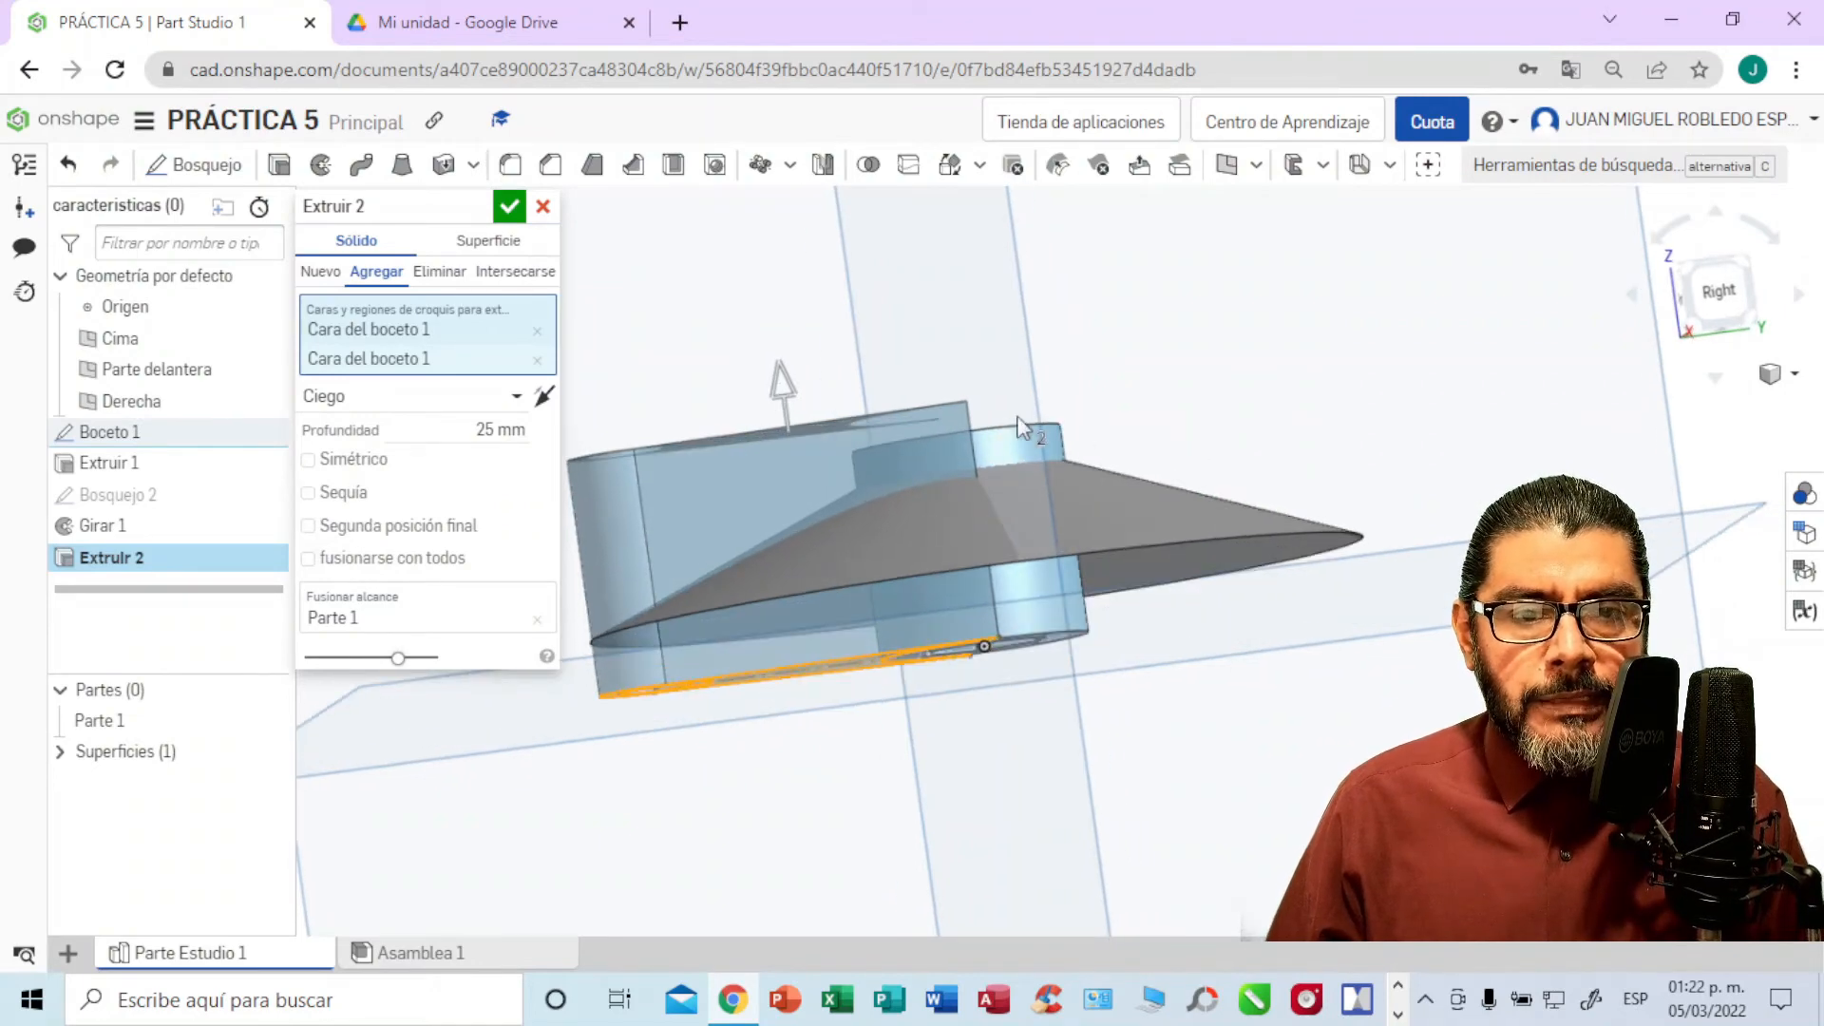
Step: End the arm extrusion at the revolved conical face and complete the feature
{"action": "left_click", "coordinate": [522, 394]}
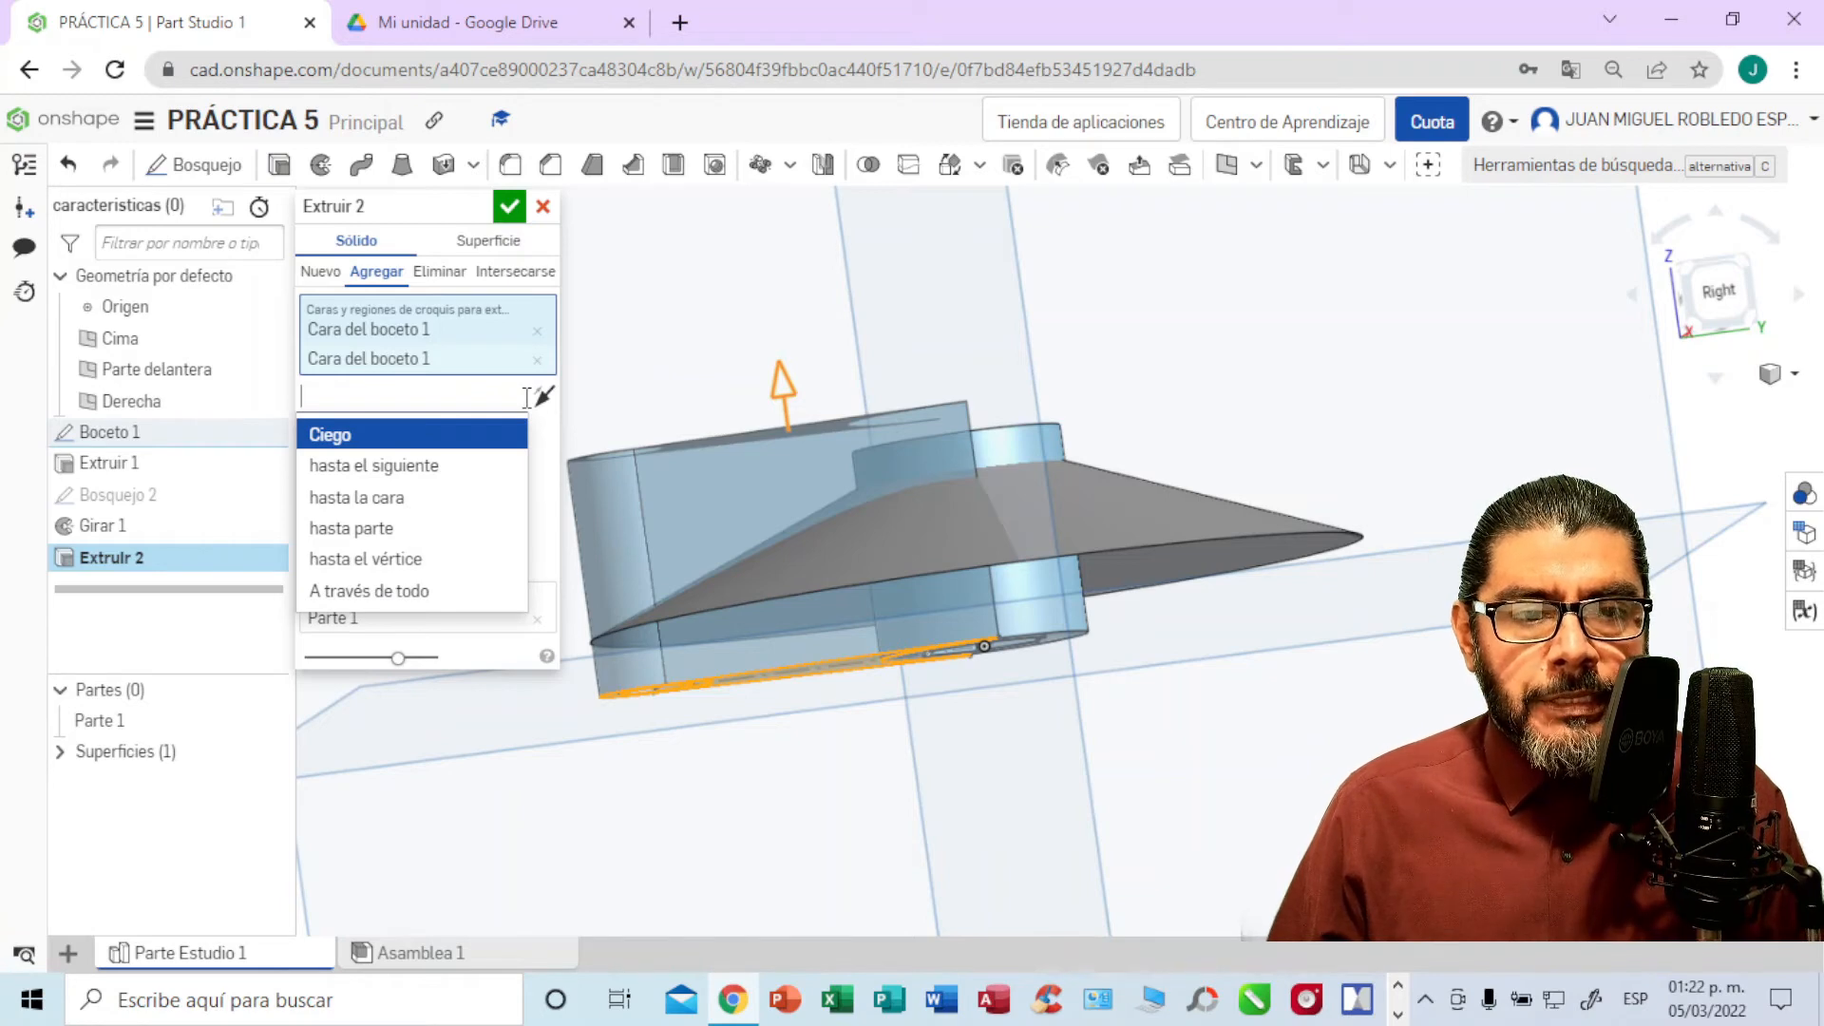
{"action": "left_click", "coordinate": [406, 510]}
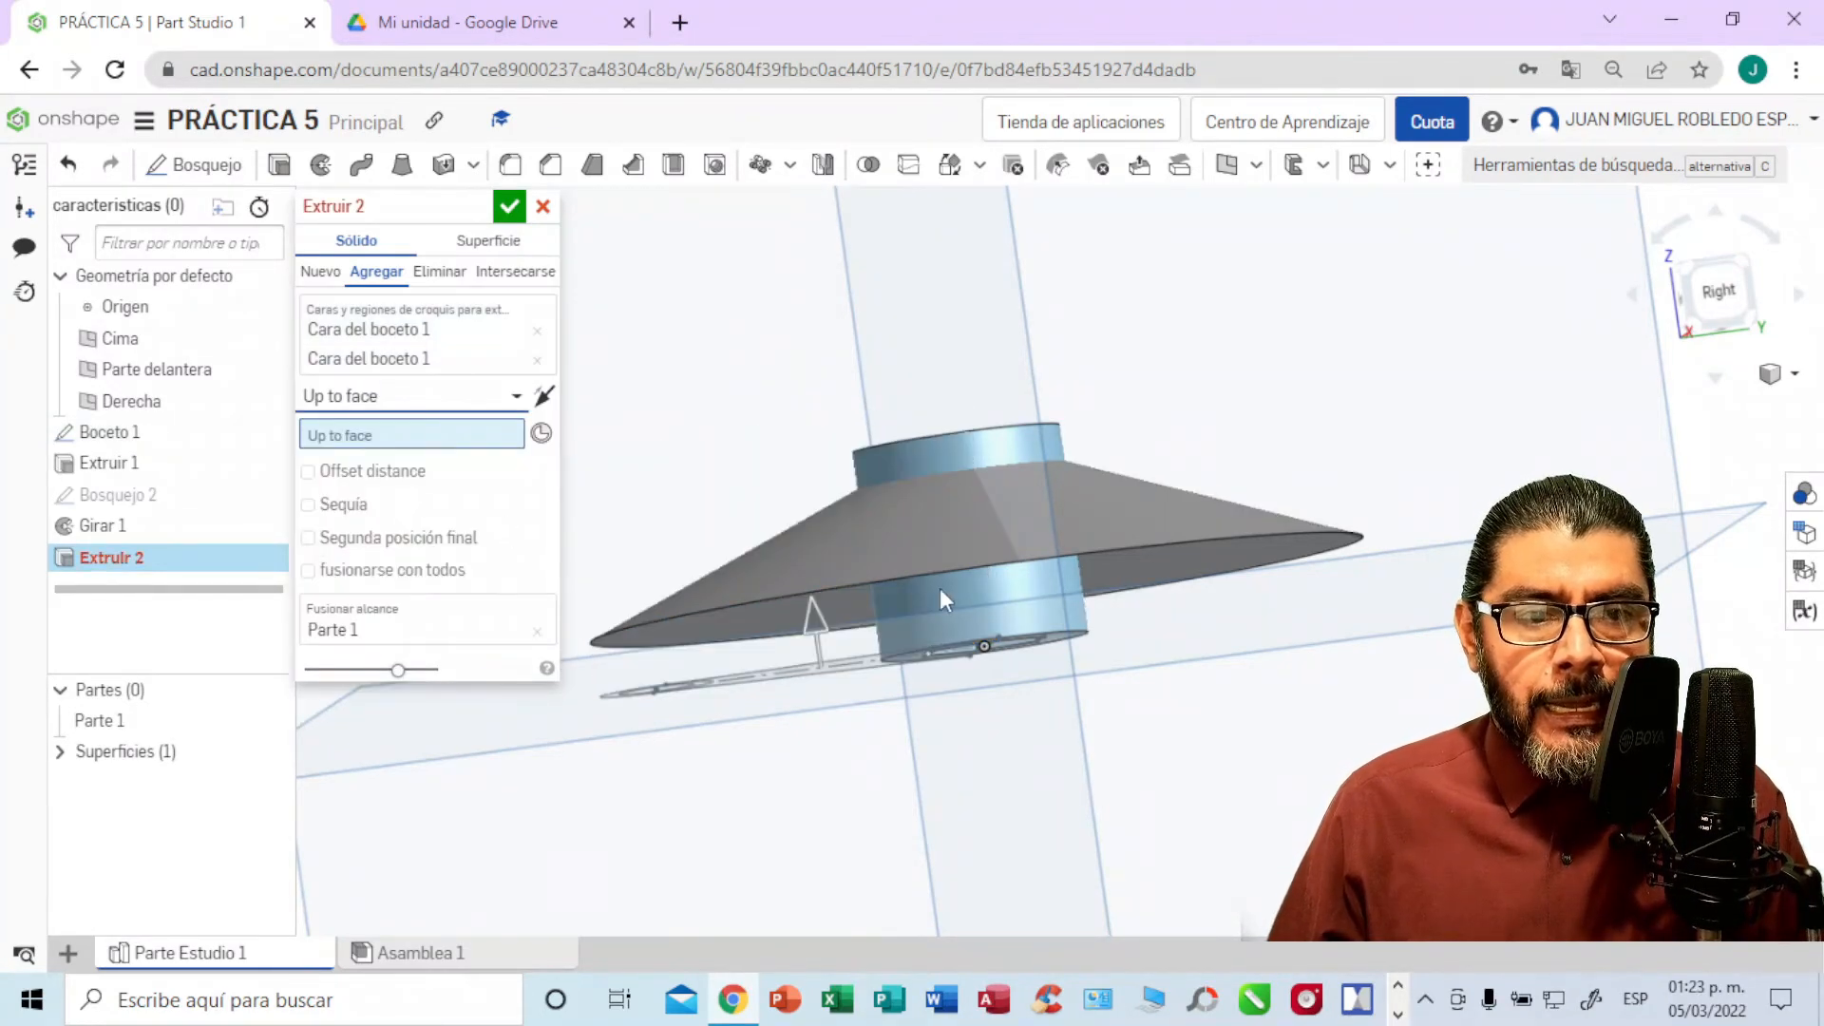
{"action": "right_click_drag", "start_coordinate": [1154, 493], "coordinate": [1172, 568]}
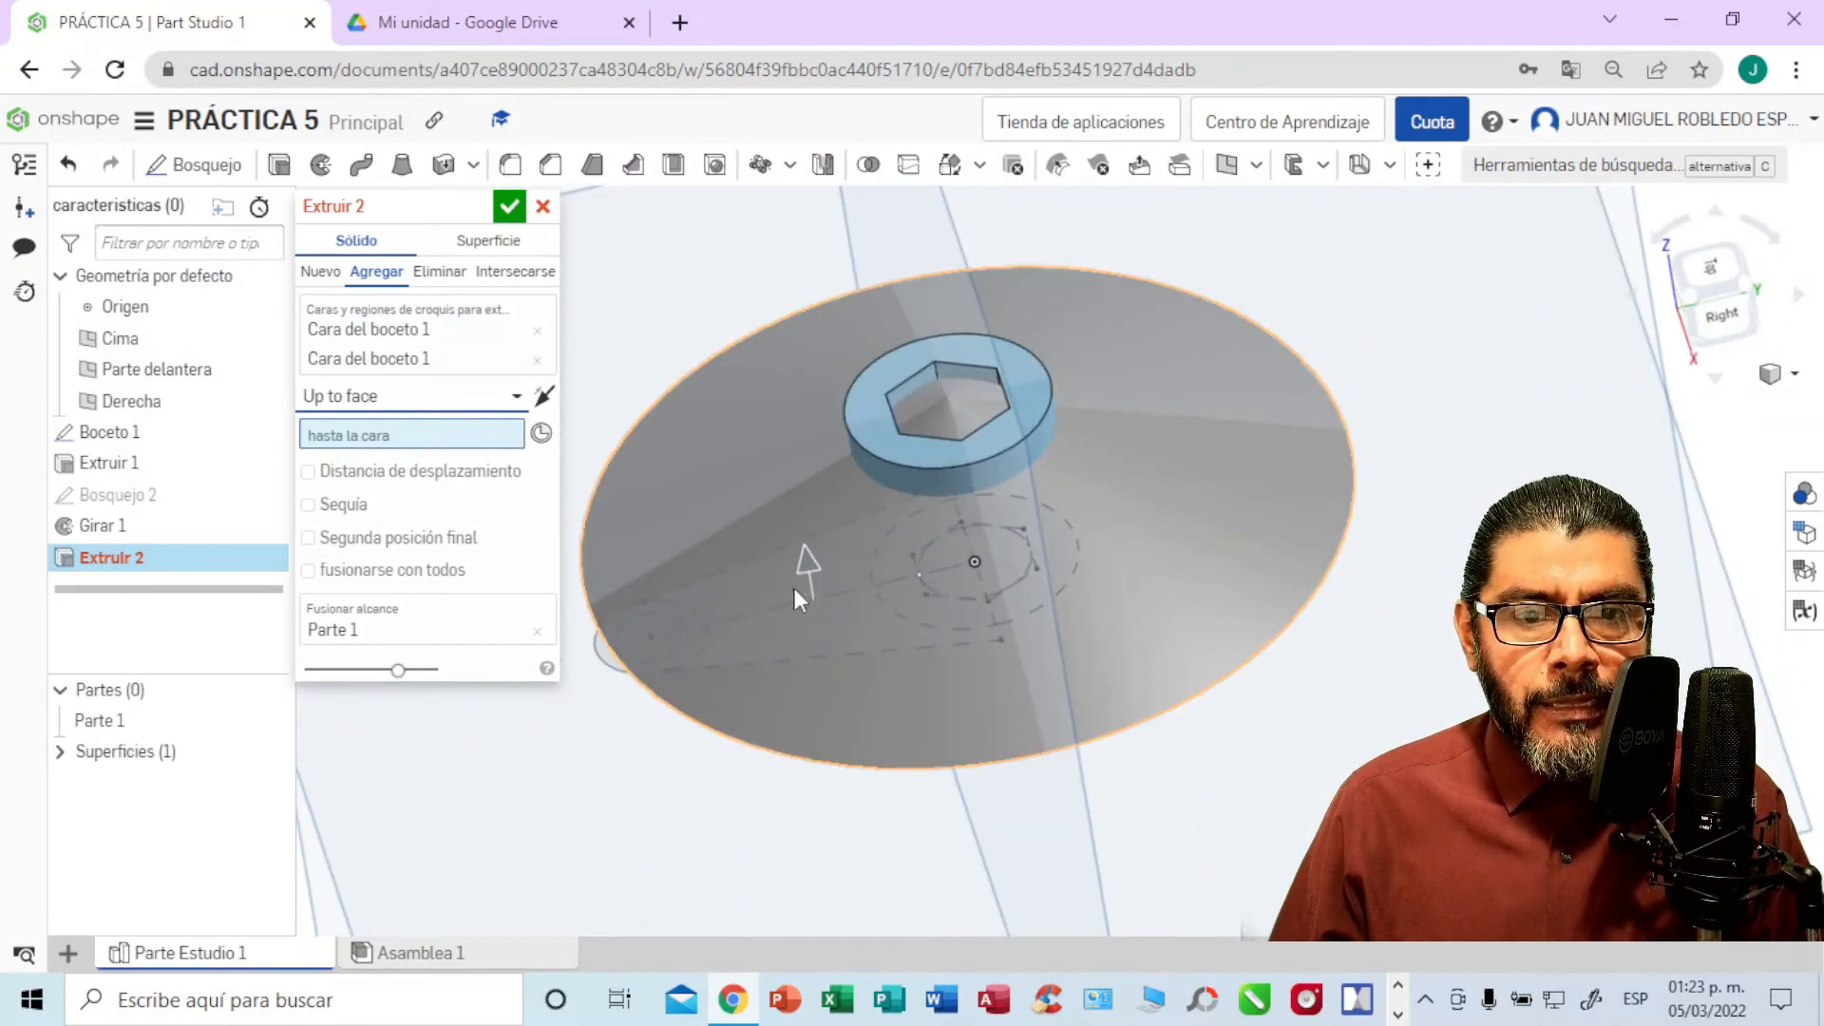
{"action": "left_click", "coordinate": [715, 460]}
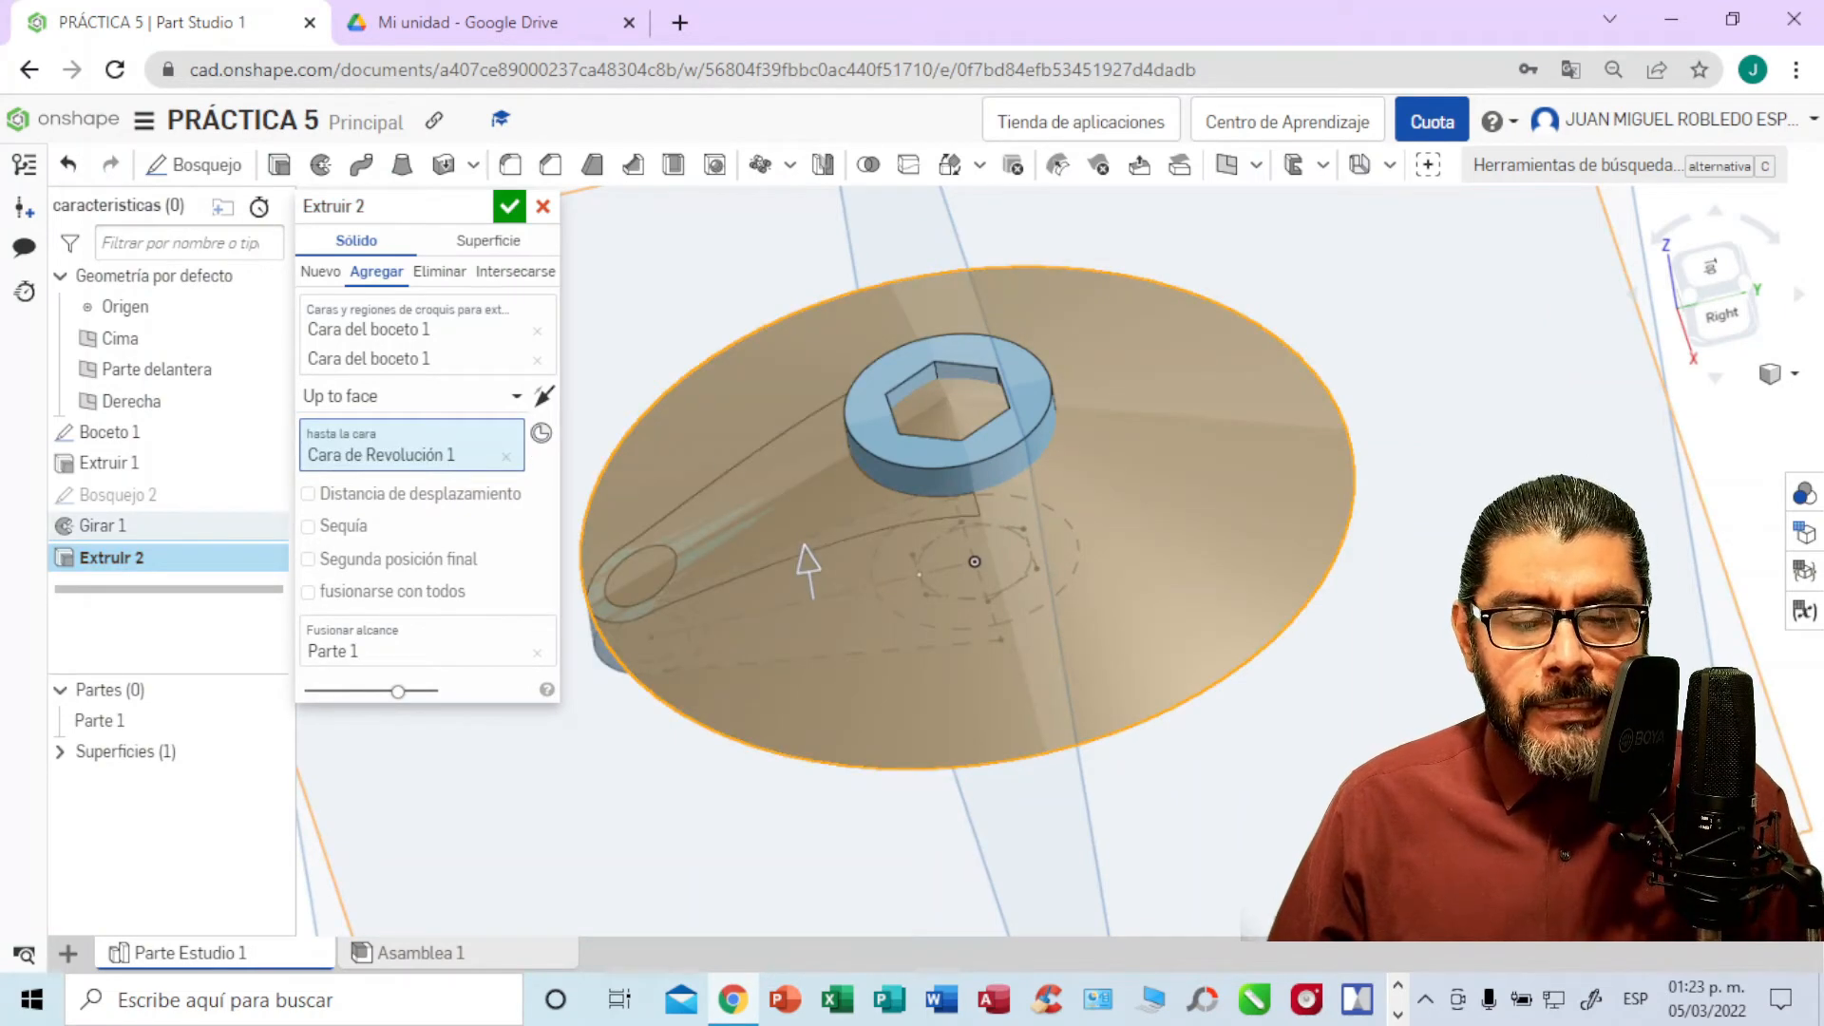
{"action": "right_click_drag", "start_coordinate": [1532, 560], "coordinate": [1537, 427]}
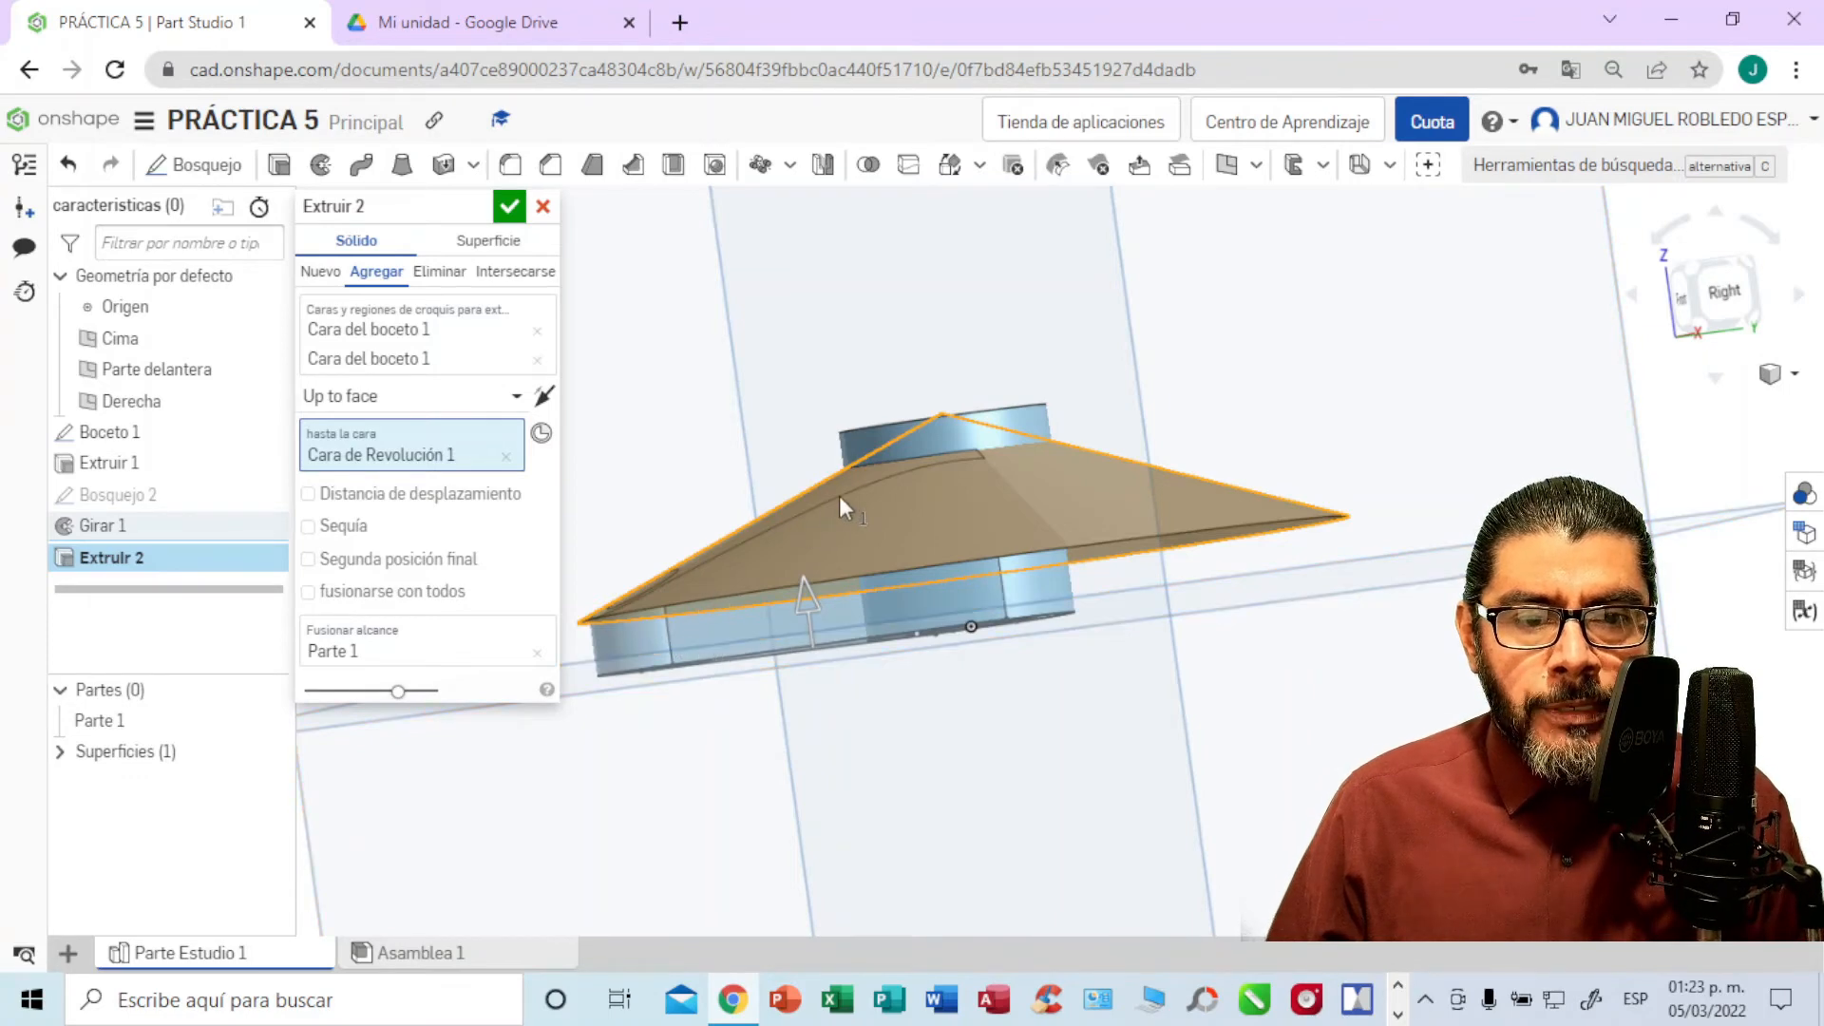
{"action": "right_click_drag", "start_coordinate": [1237, 448], "coordinate": [1463, 445]}
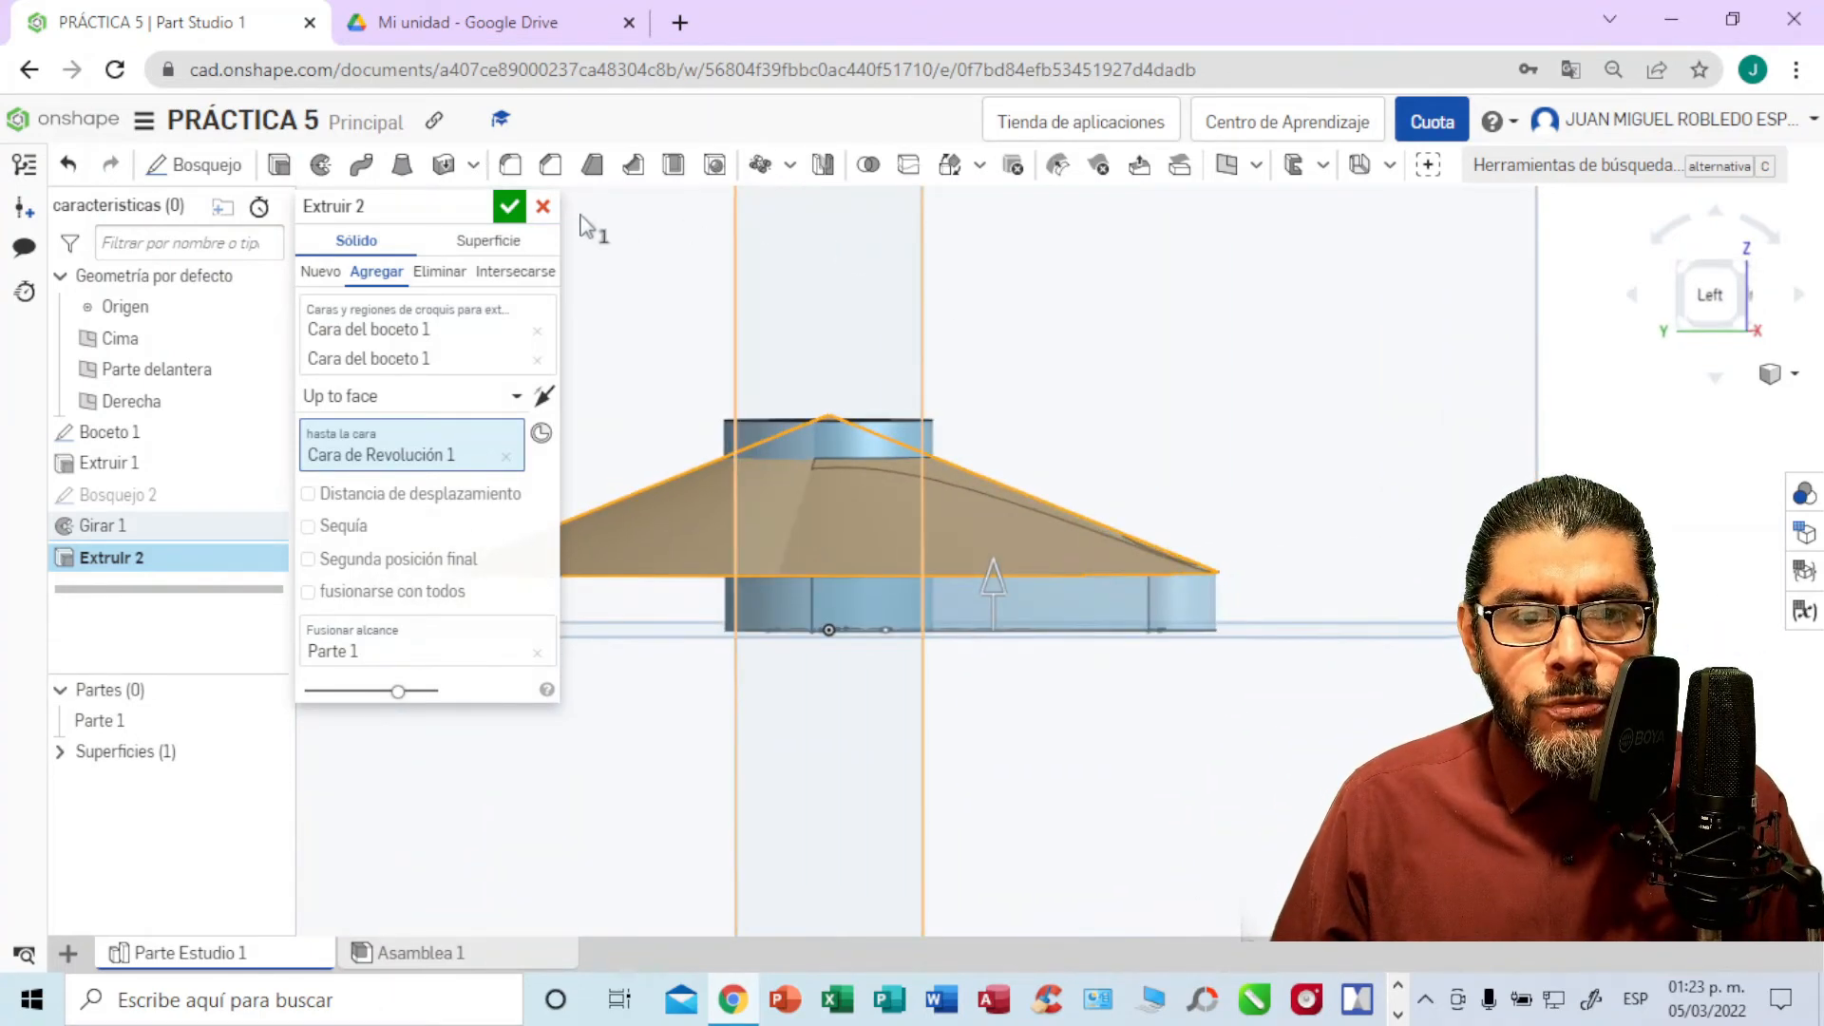
{"action": "left_click", "coordinate": [509, 206]}
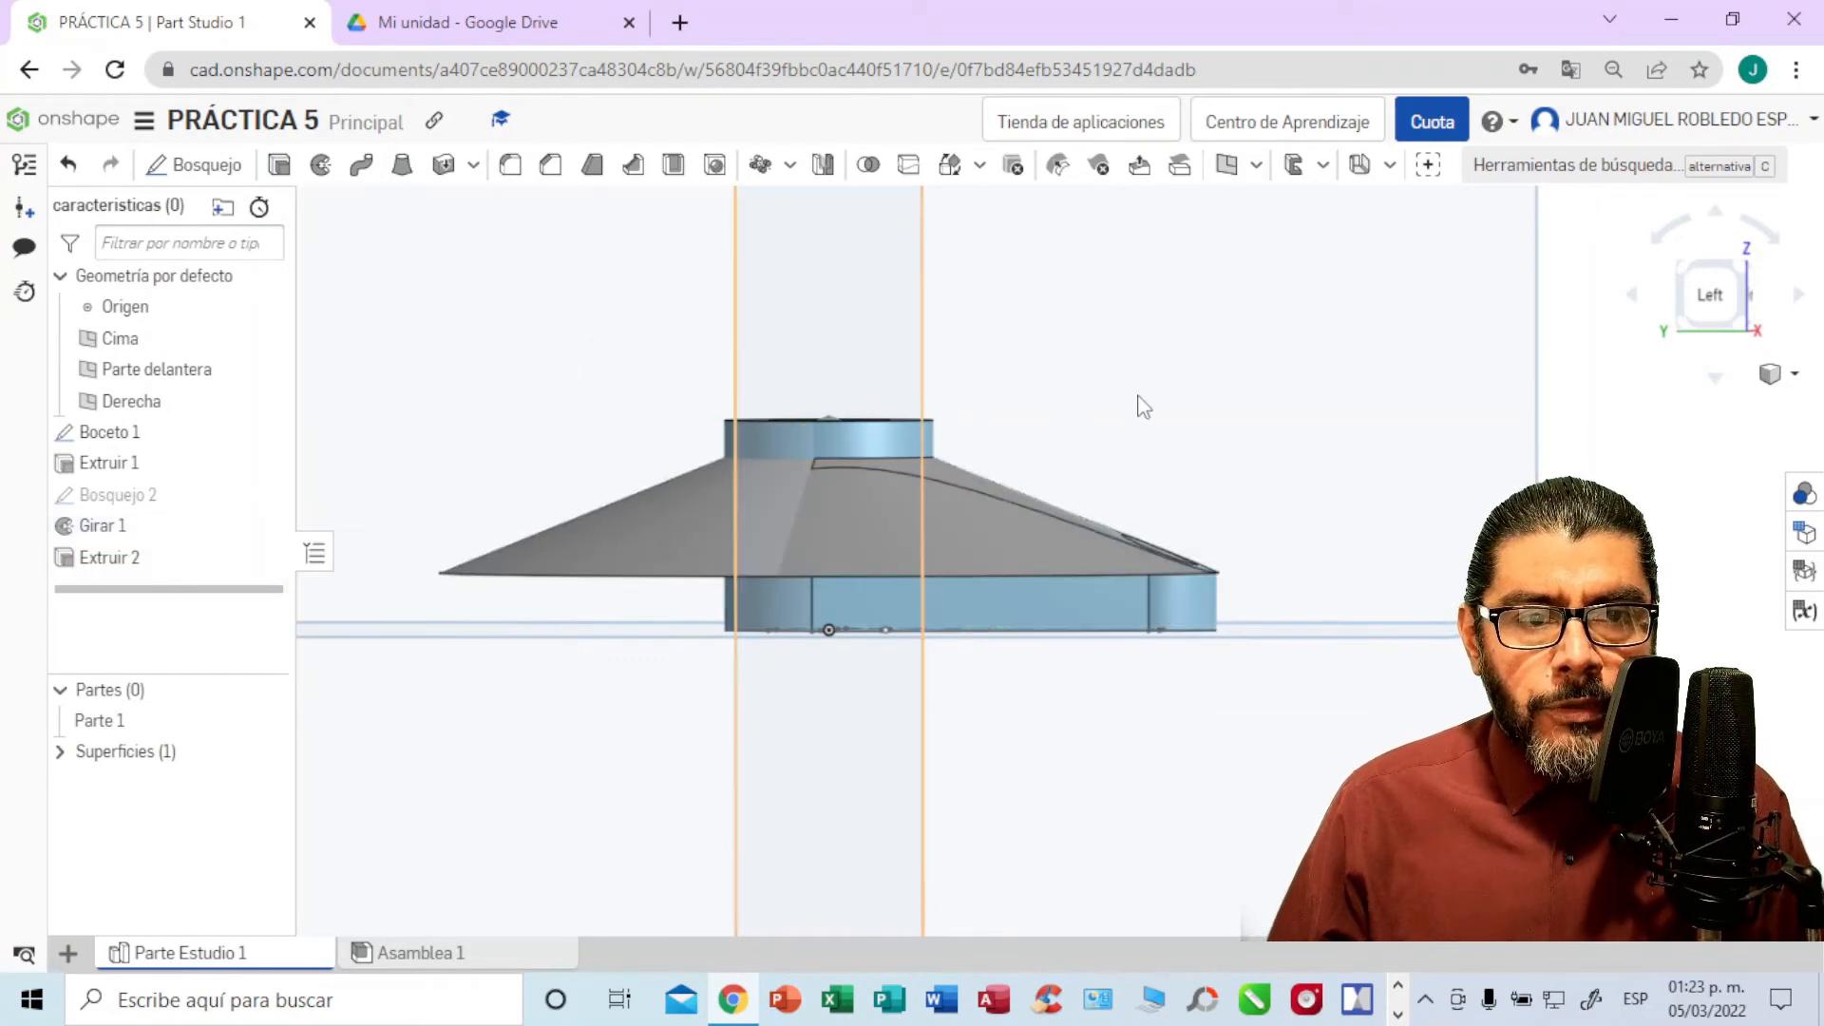
Step: Hide the revolved conical surface so only the solid hub and arm are displayed
{"action": "right_click_drag", "start_coordinate": [1112, 363], "coordinate": [868, 349]}
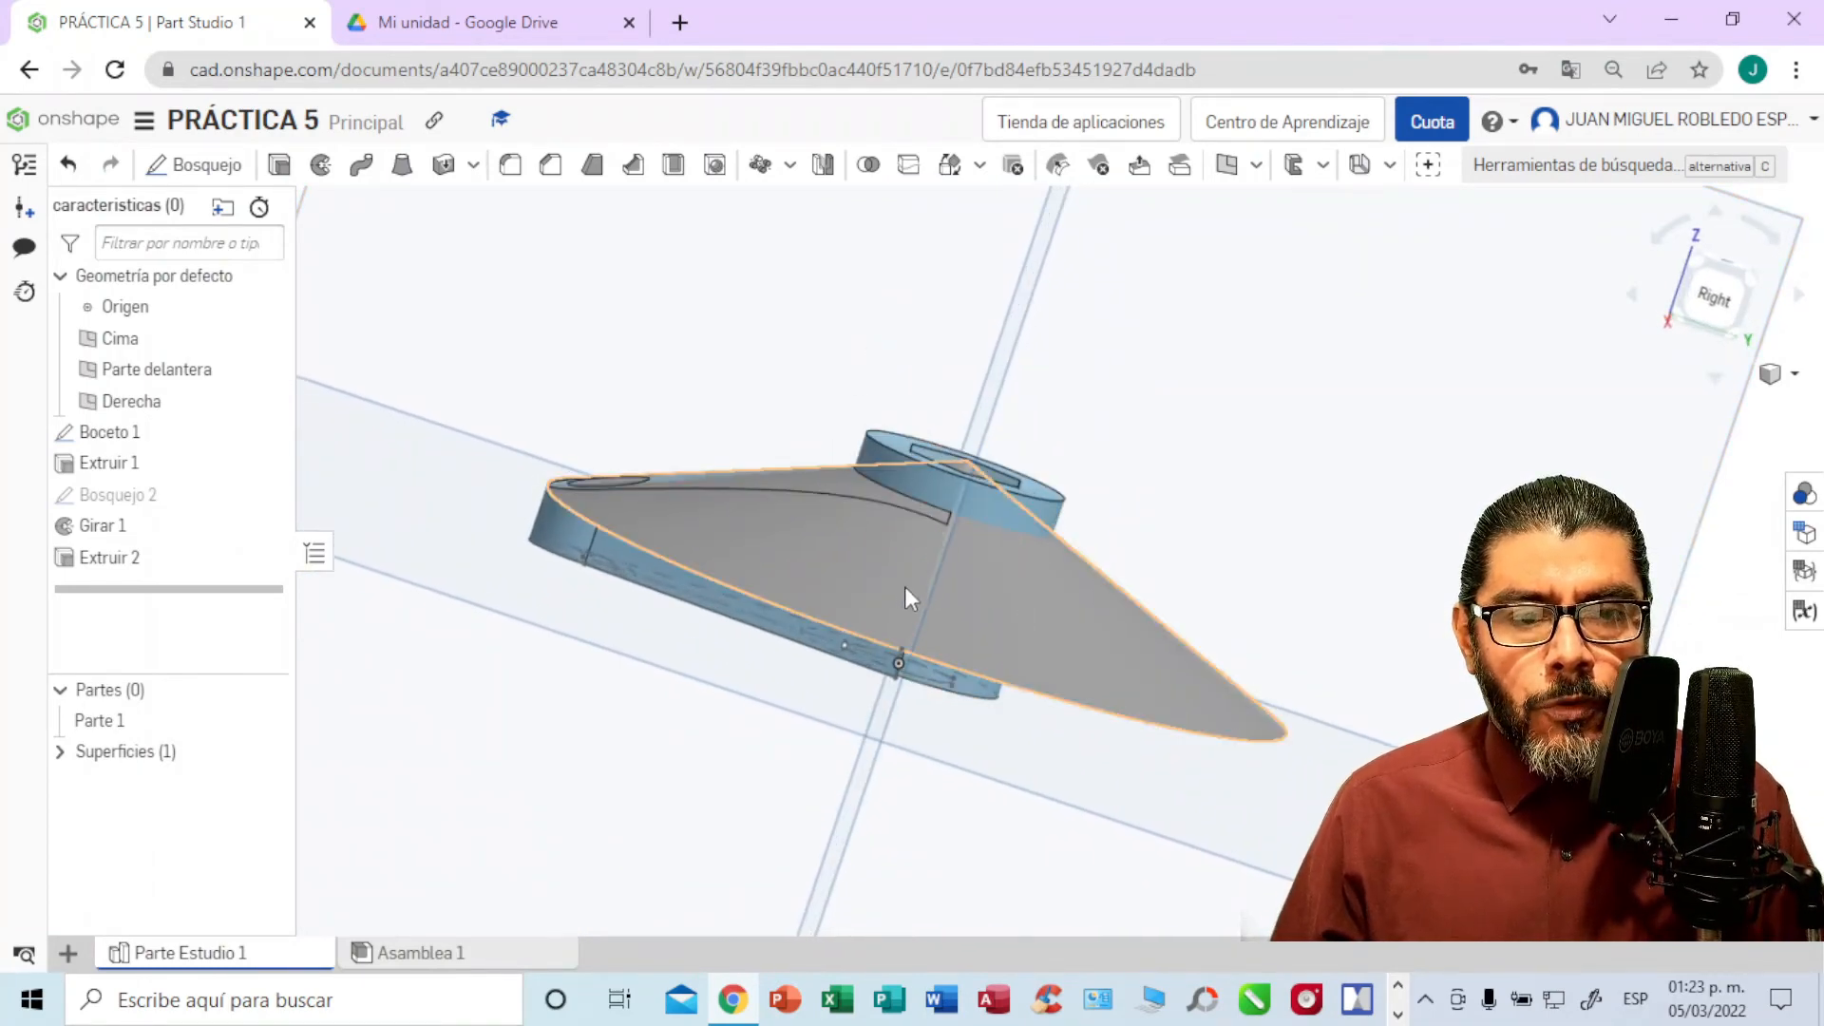
{"action": "mouse_move", "coordinate": [1208, 455]}
{"action": "right_mouse_down"}
{"action": "mouse_move", "coordinate": [1247, 424]}
{"action": "mouse_move", "coordinate": [1266, 472]}
{"action": "mouse_move", "coordinate": [1235, 471]}
{"action": "right_mouse_up"}
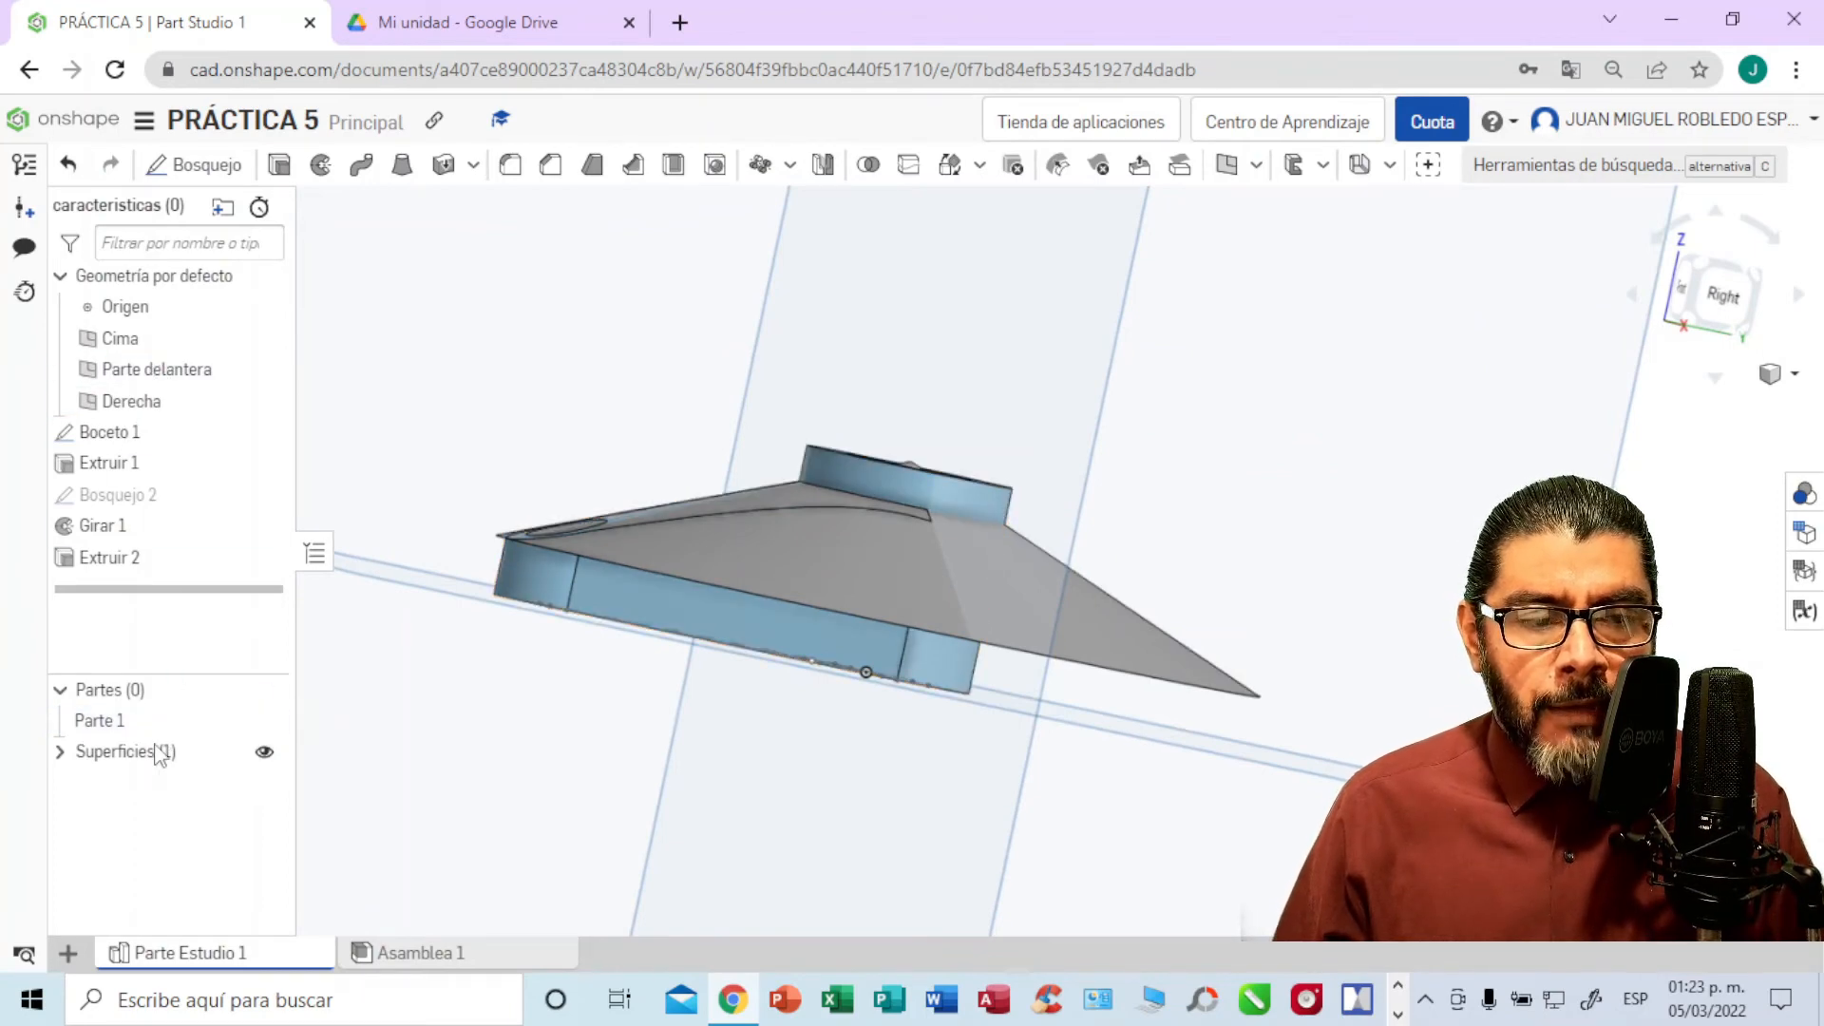
{"action": "left_click", "coordinate": [265, 755]}
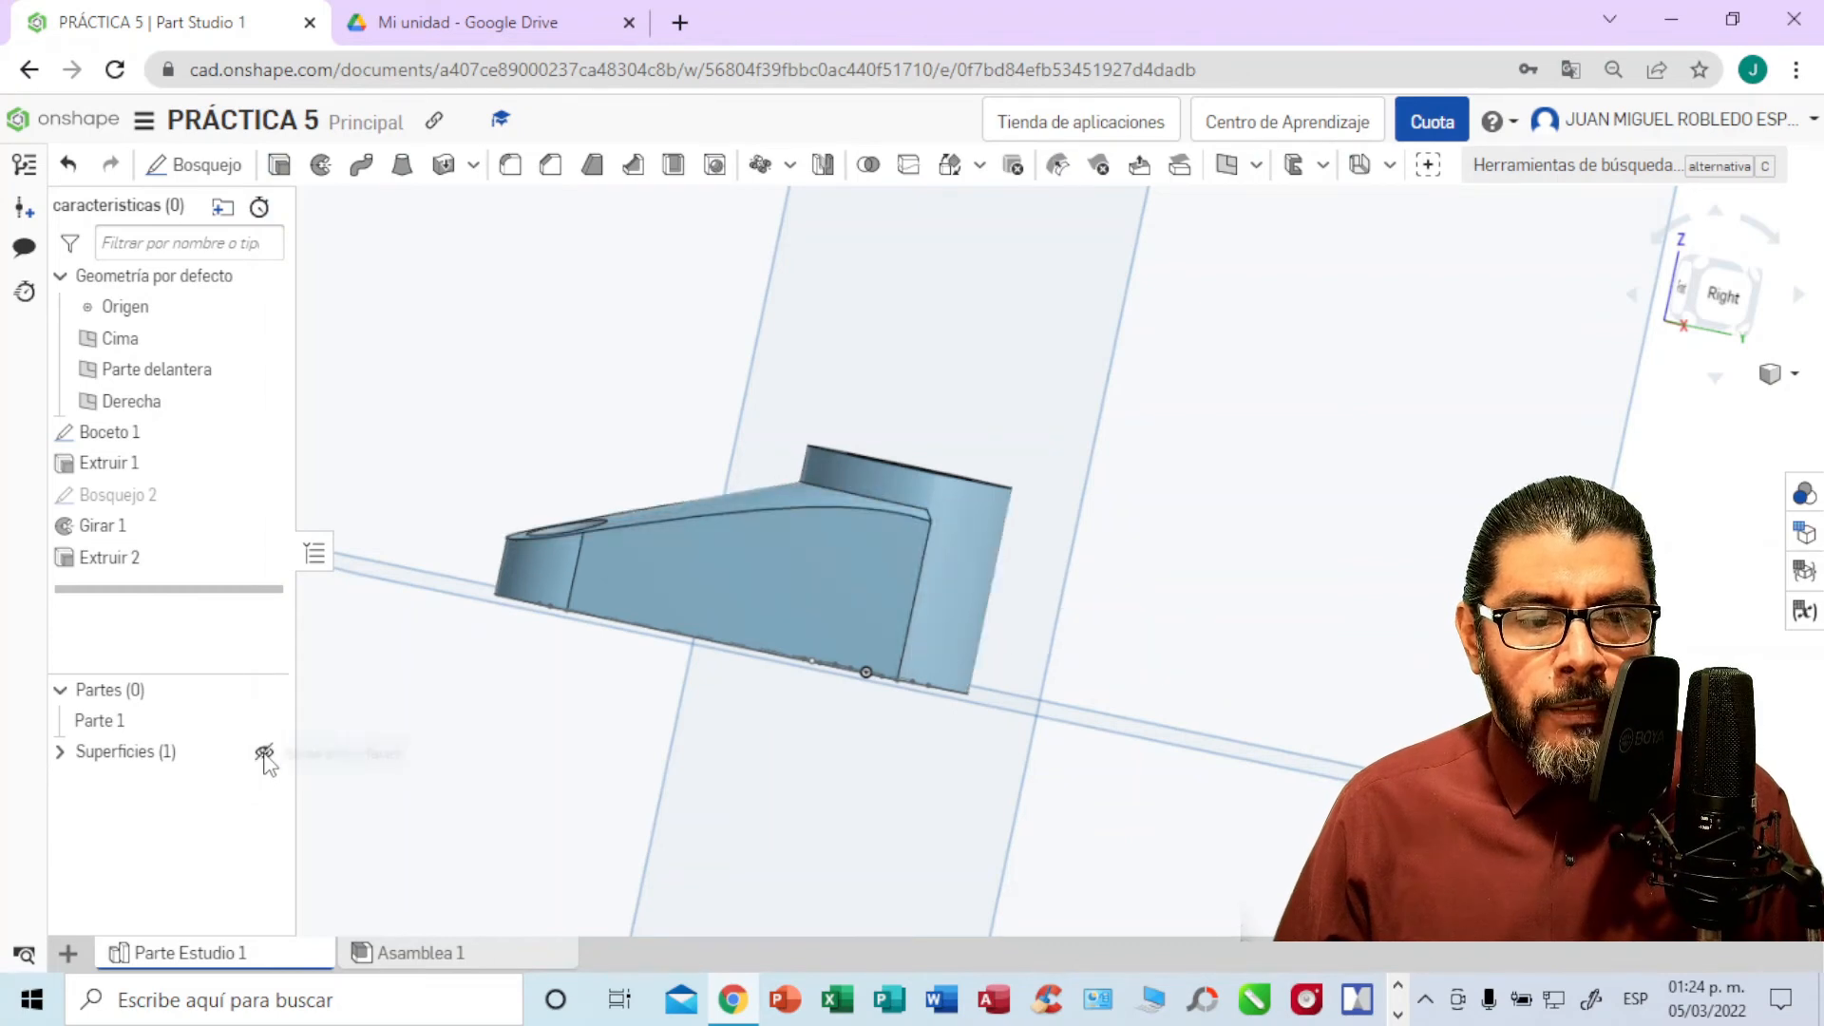
Step: Inspect the arm and hub from above and compare their shape with the PRÁCTICA 5 PDF drawing
{"action": "right_click_drag", "start_coordinate": [1144, 440], "coordinate": [1181, 541]}
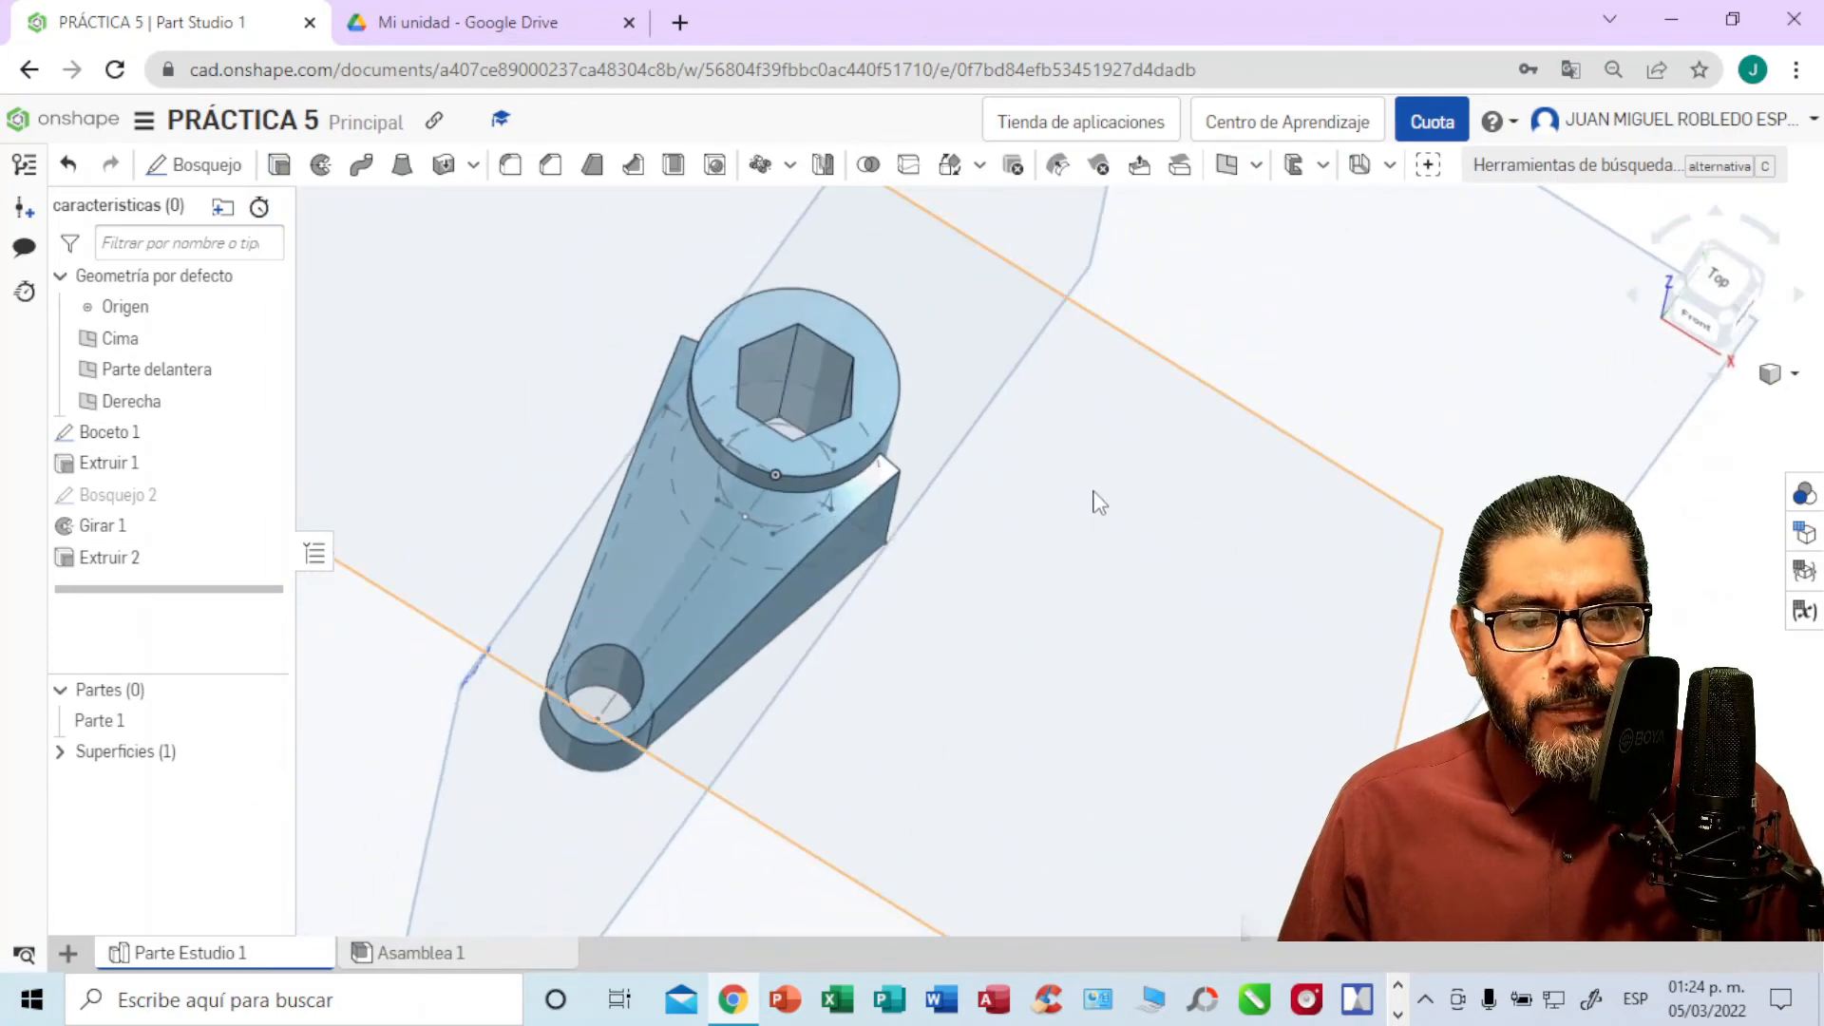
{"action": "right_click_drag", "start_coordinate": [1079, 504], "coordinate": [1429, 379]}
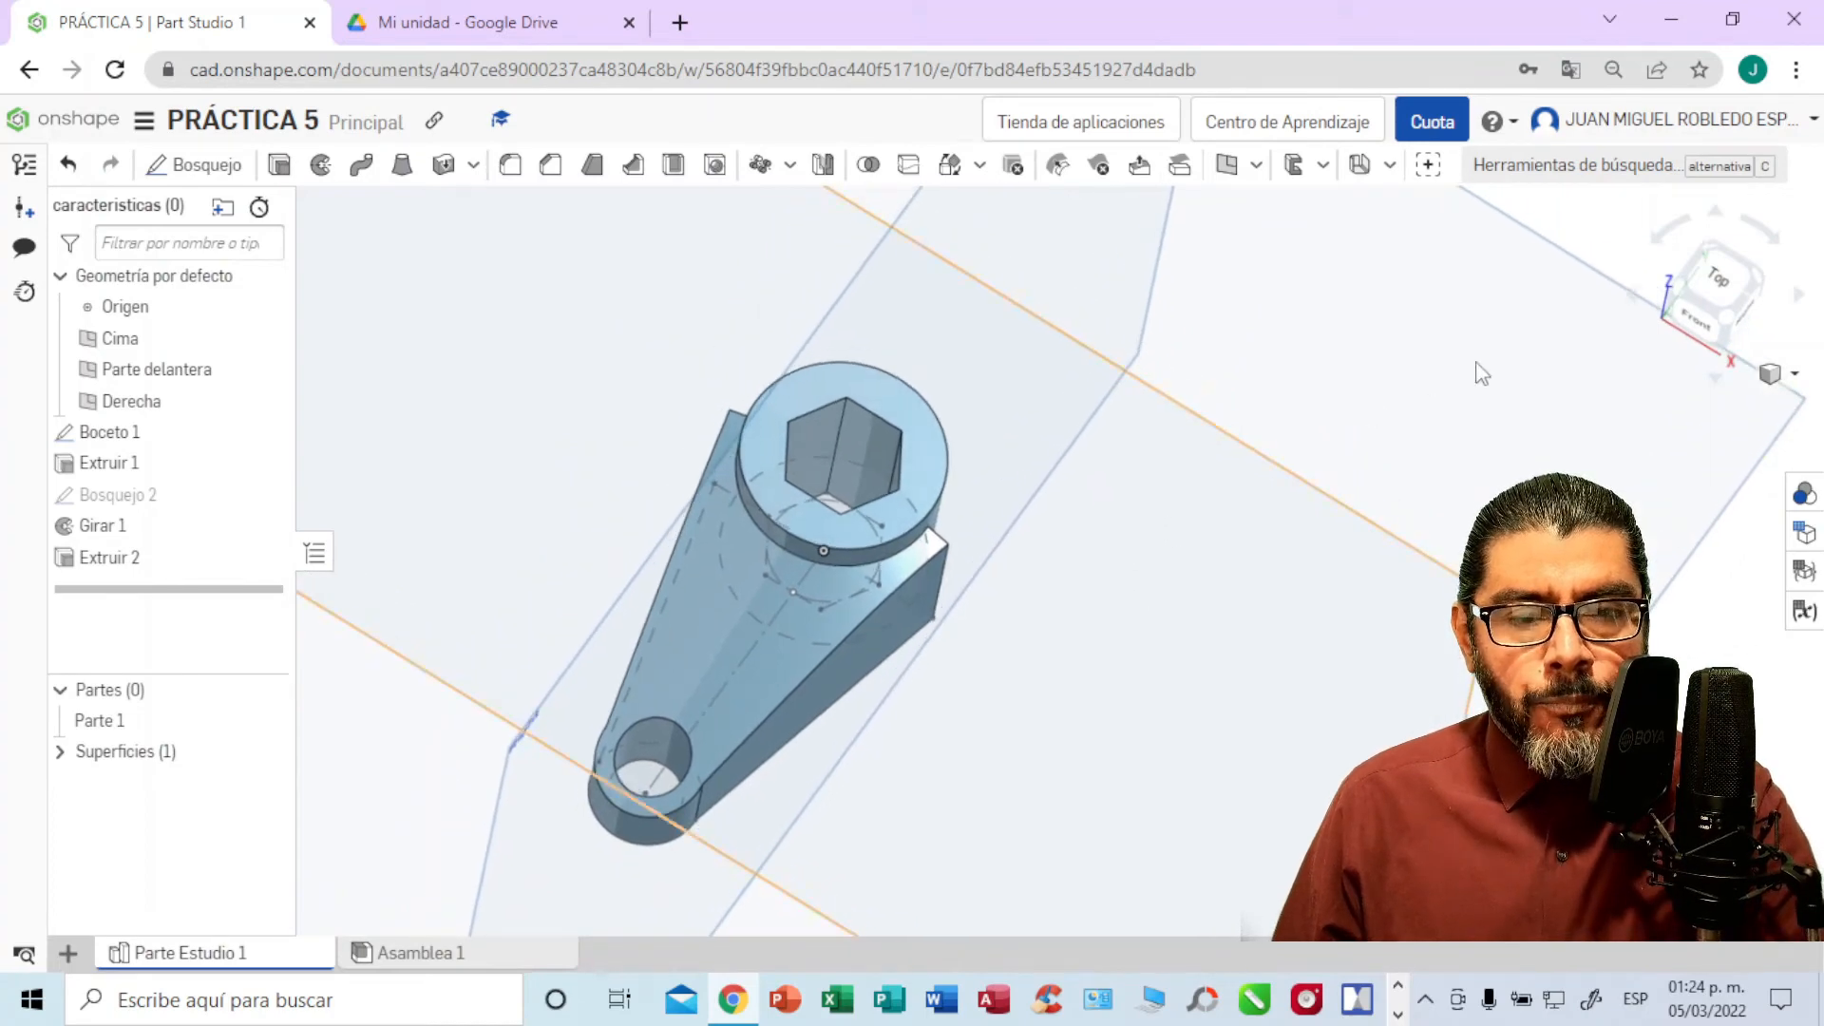
{"action": "left_click", "coordinate": [1709, 284]}
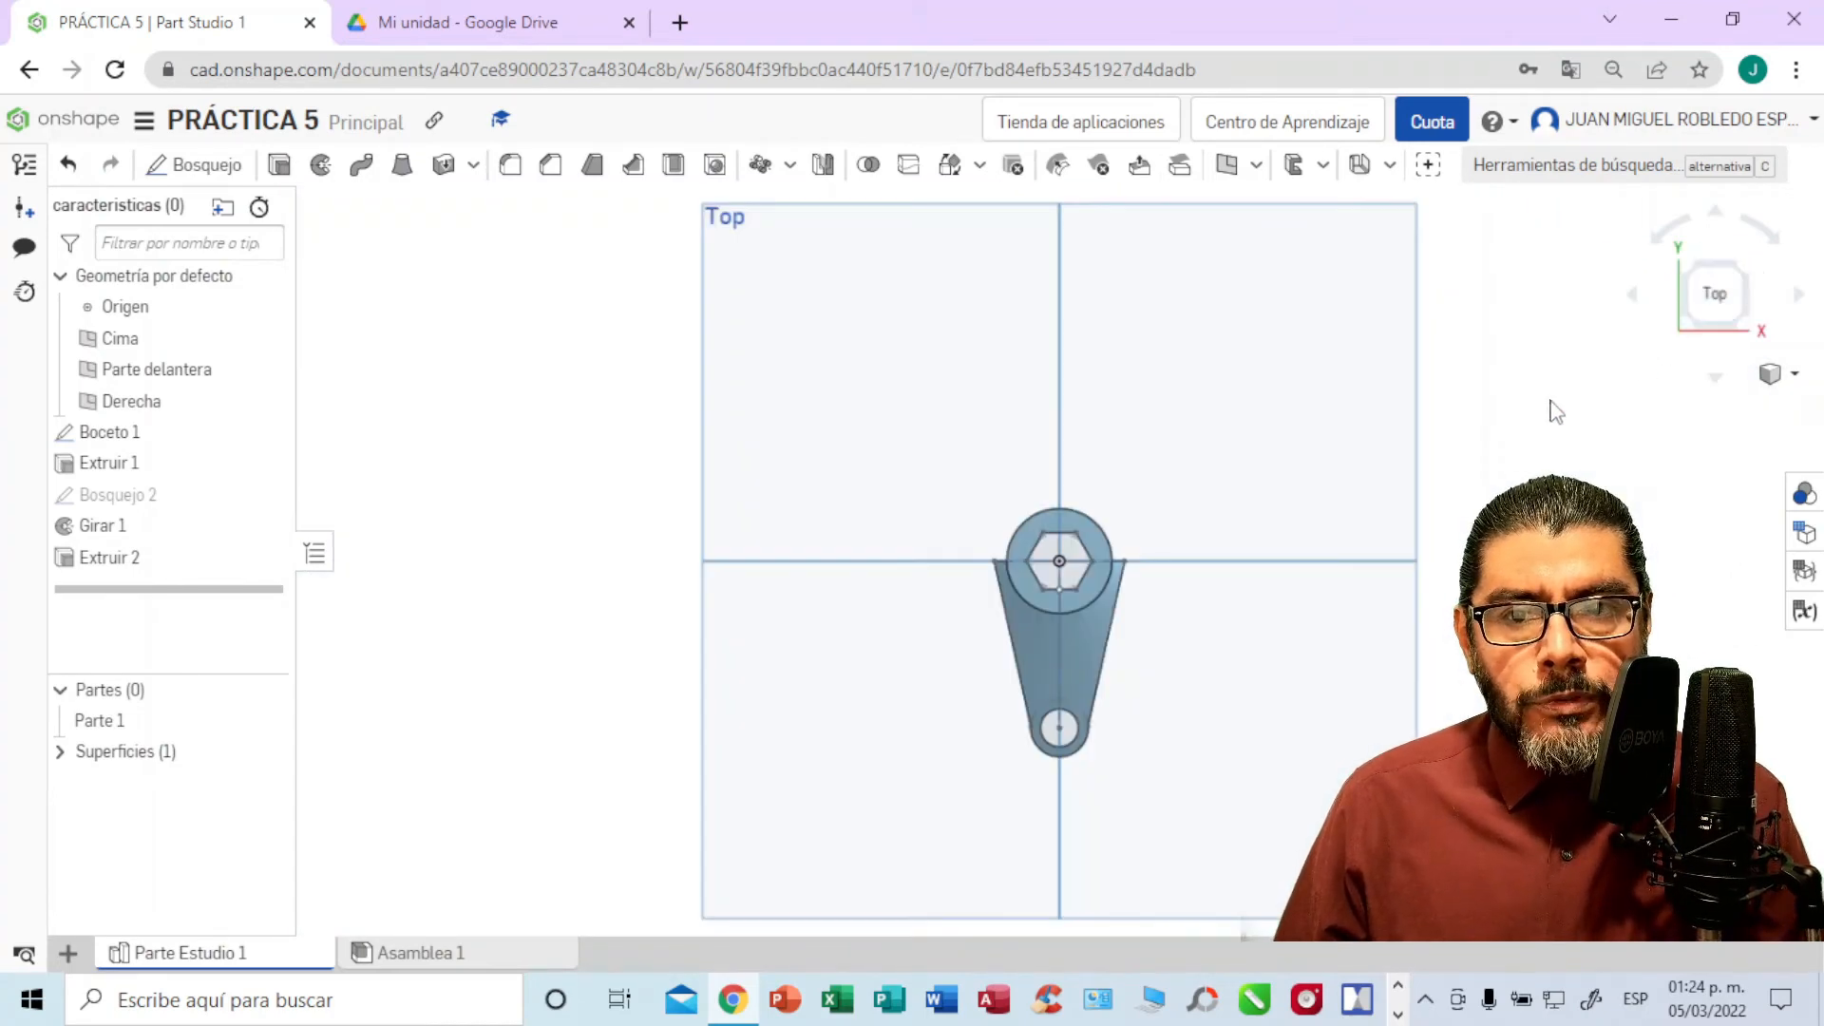
{"action": "scroll", "coordinate": [1383, 459], "scroll_direction": "up", "scroll_amount": 5}
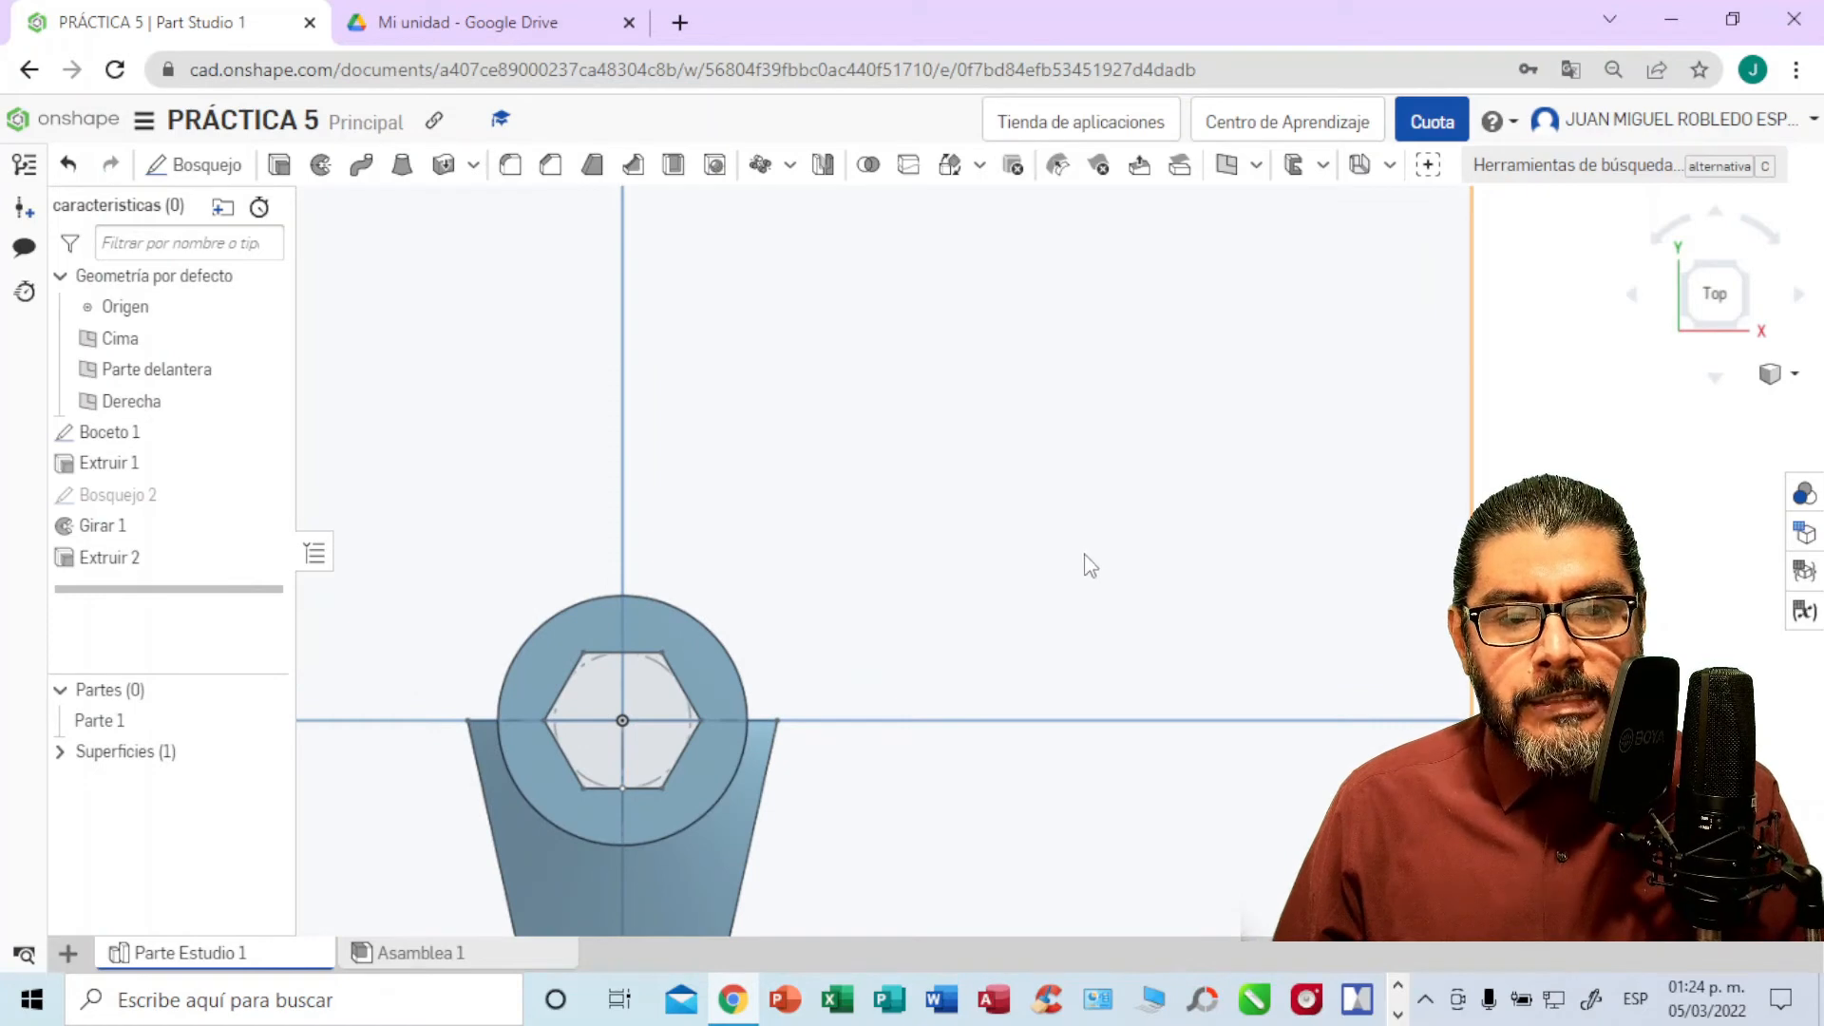
{"action": "middle_click_drag", "start_coordinate": [1076, 573], "coordinate": [1238, 285]}
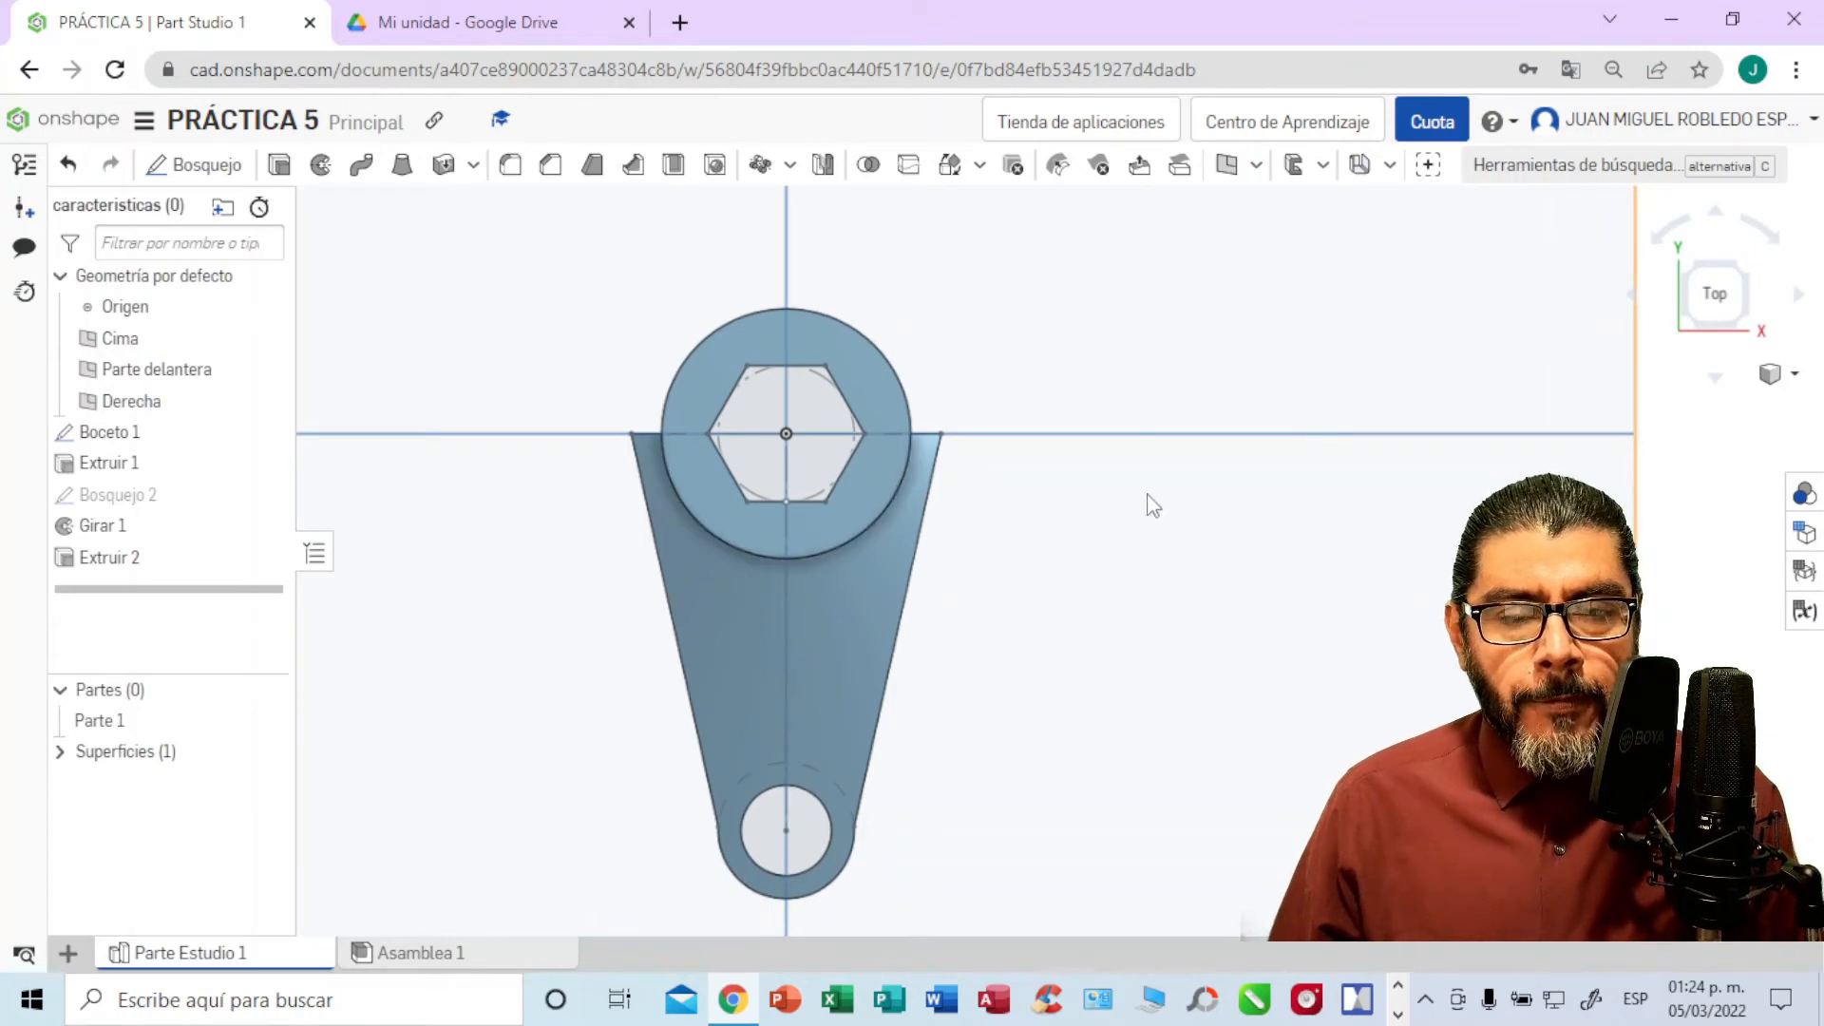
{"action": "left_click", "coordinate": [447, 23]}
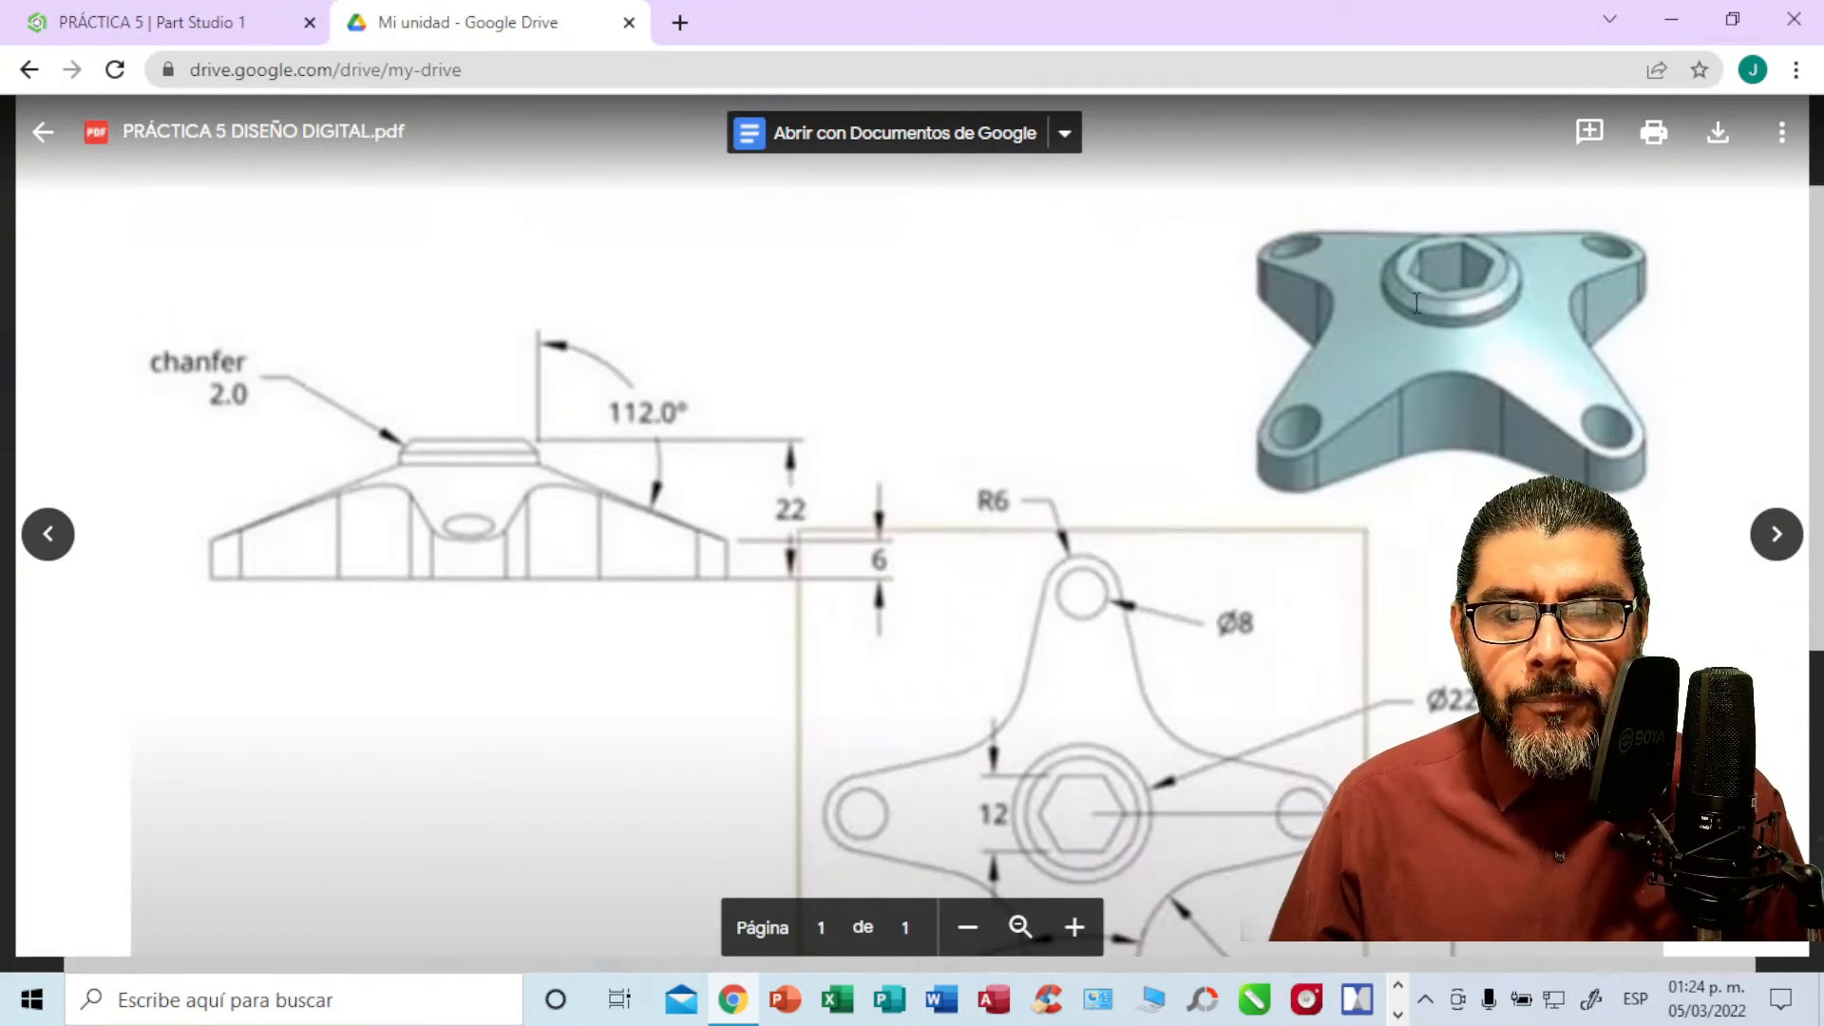
{"action": "left_click", "coordinate": [247, 29]}
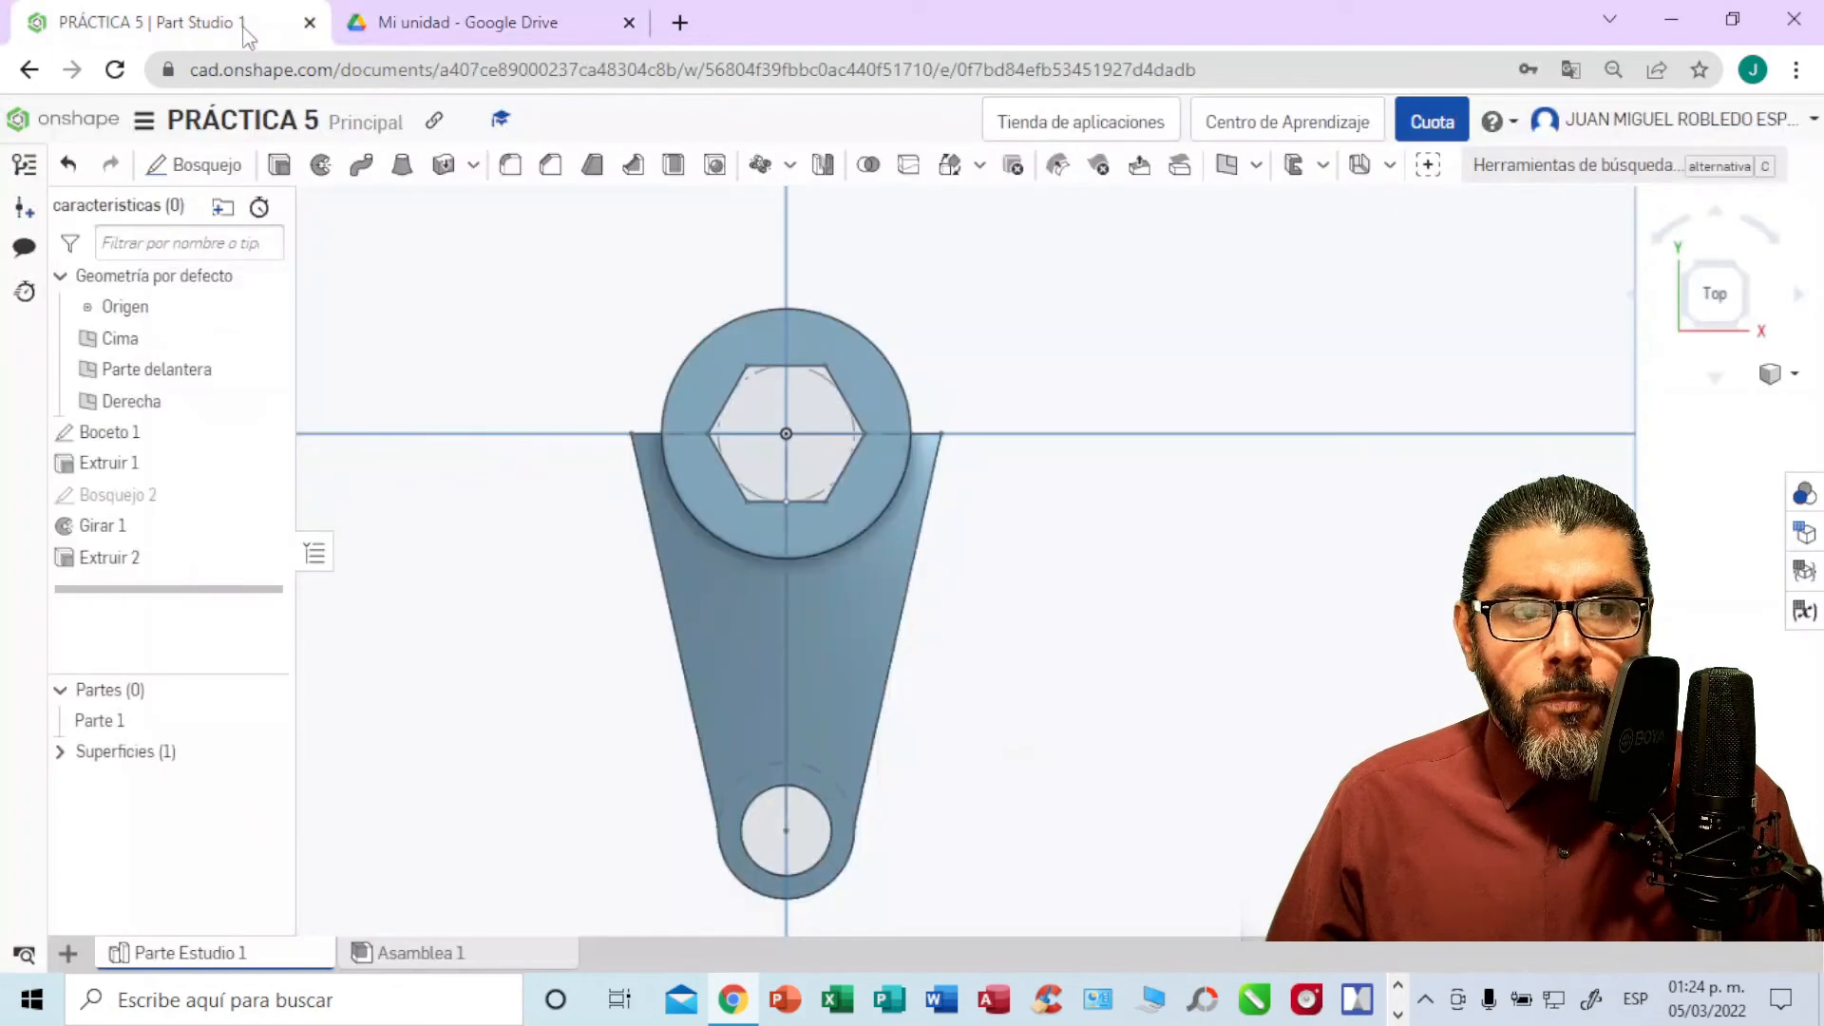
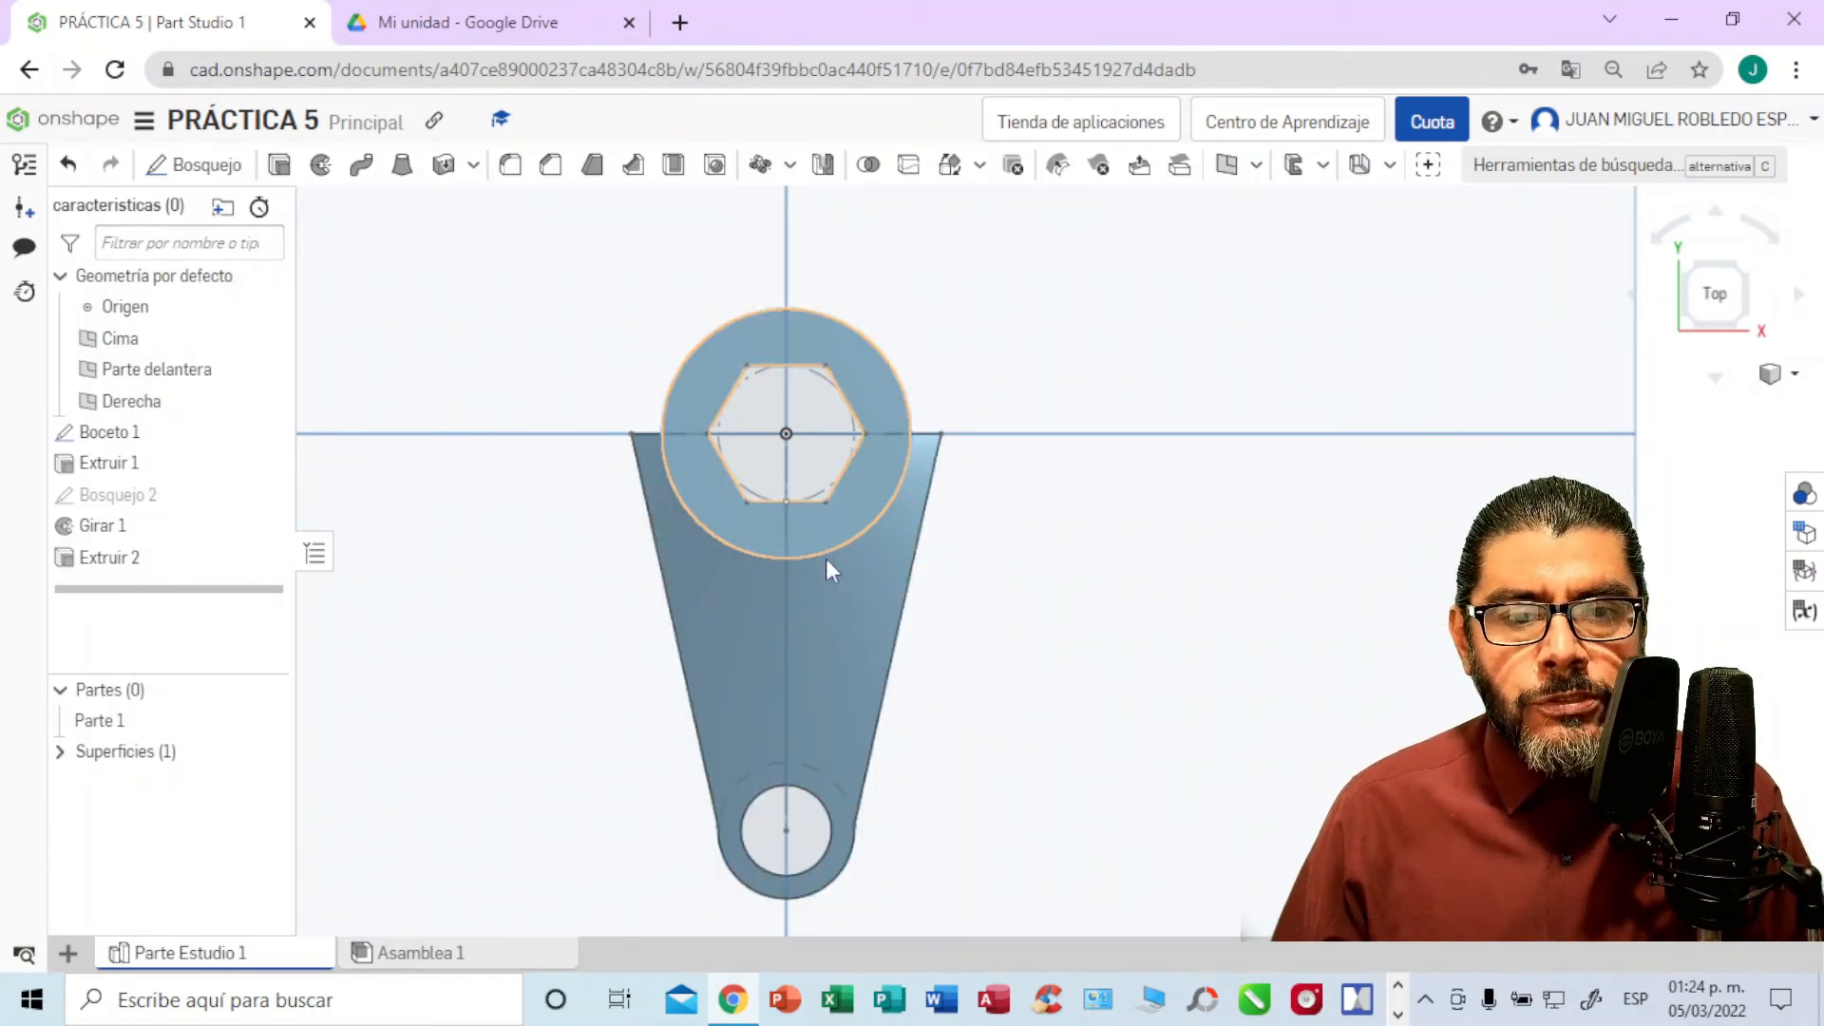
{"action": "double_click", "coordinate": [142, 560]}
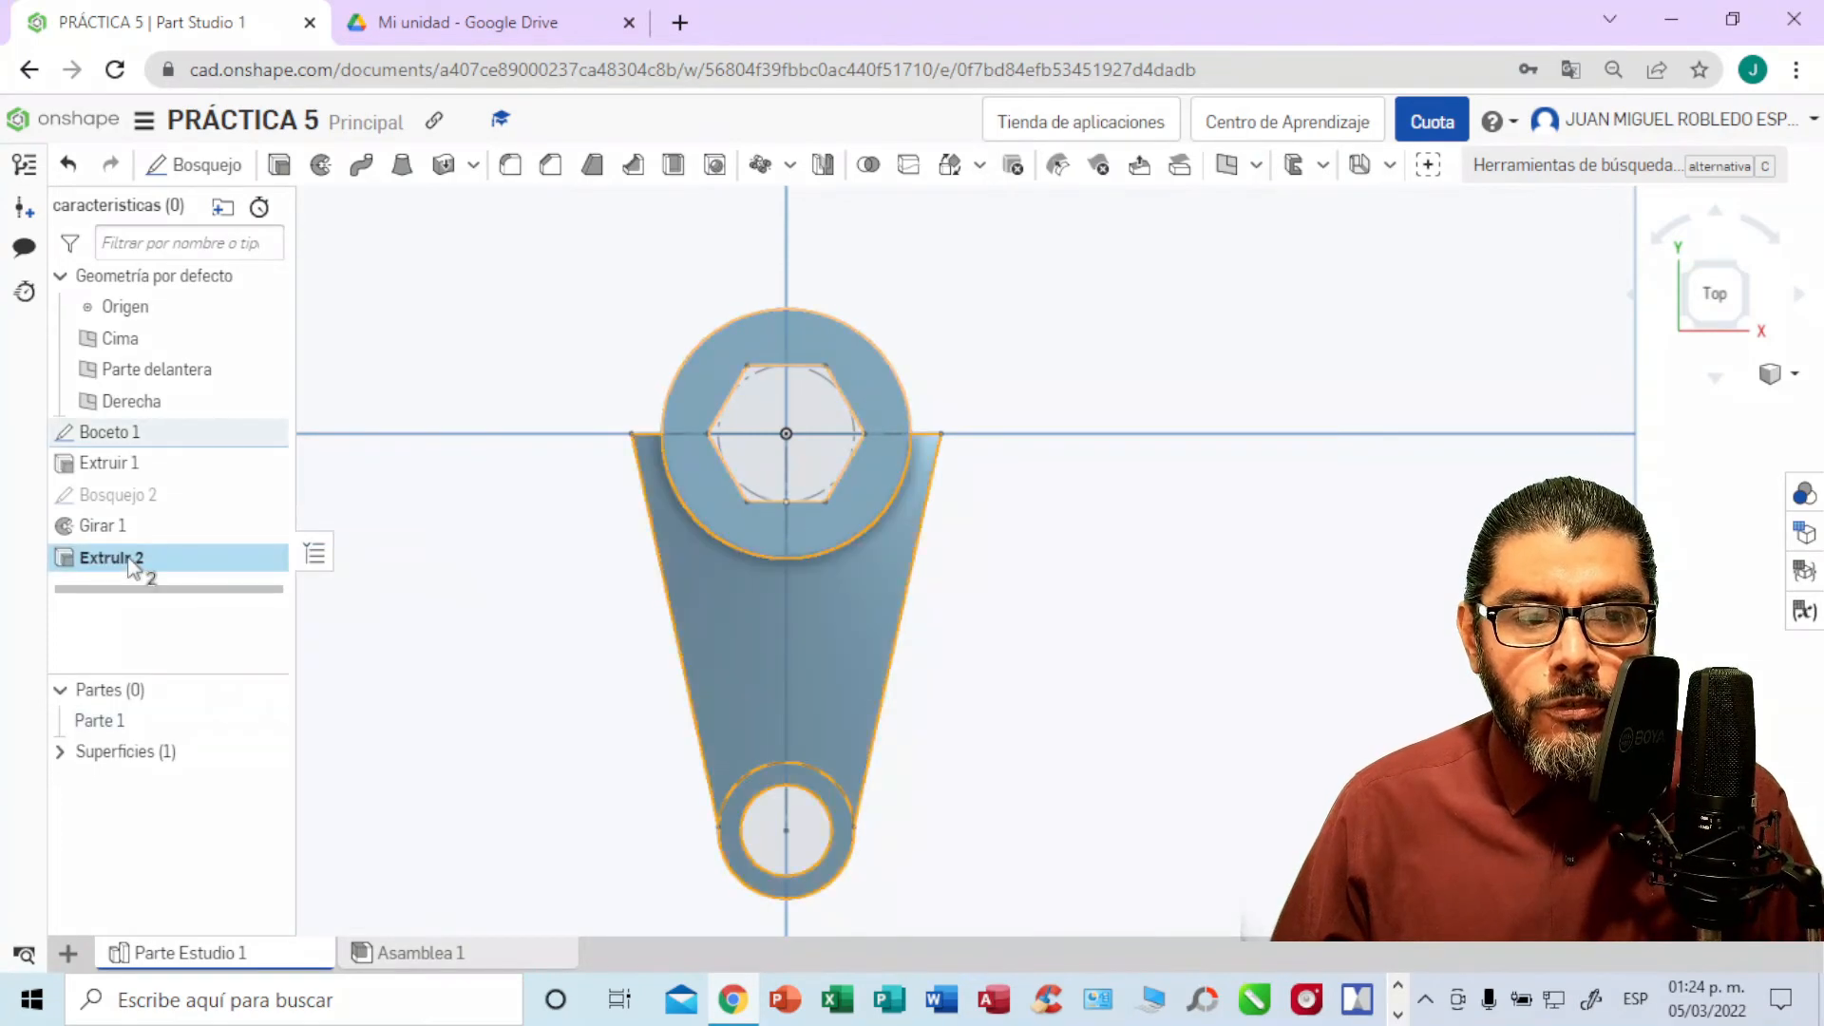
{"action": "left_click", "coordinate": [724, 629]}
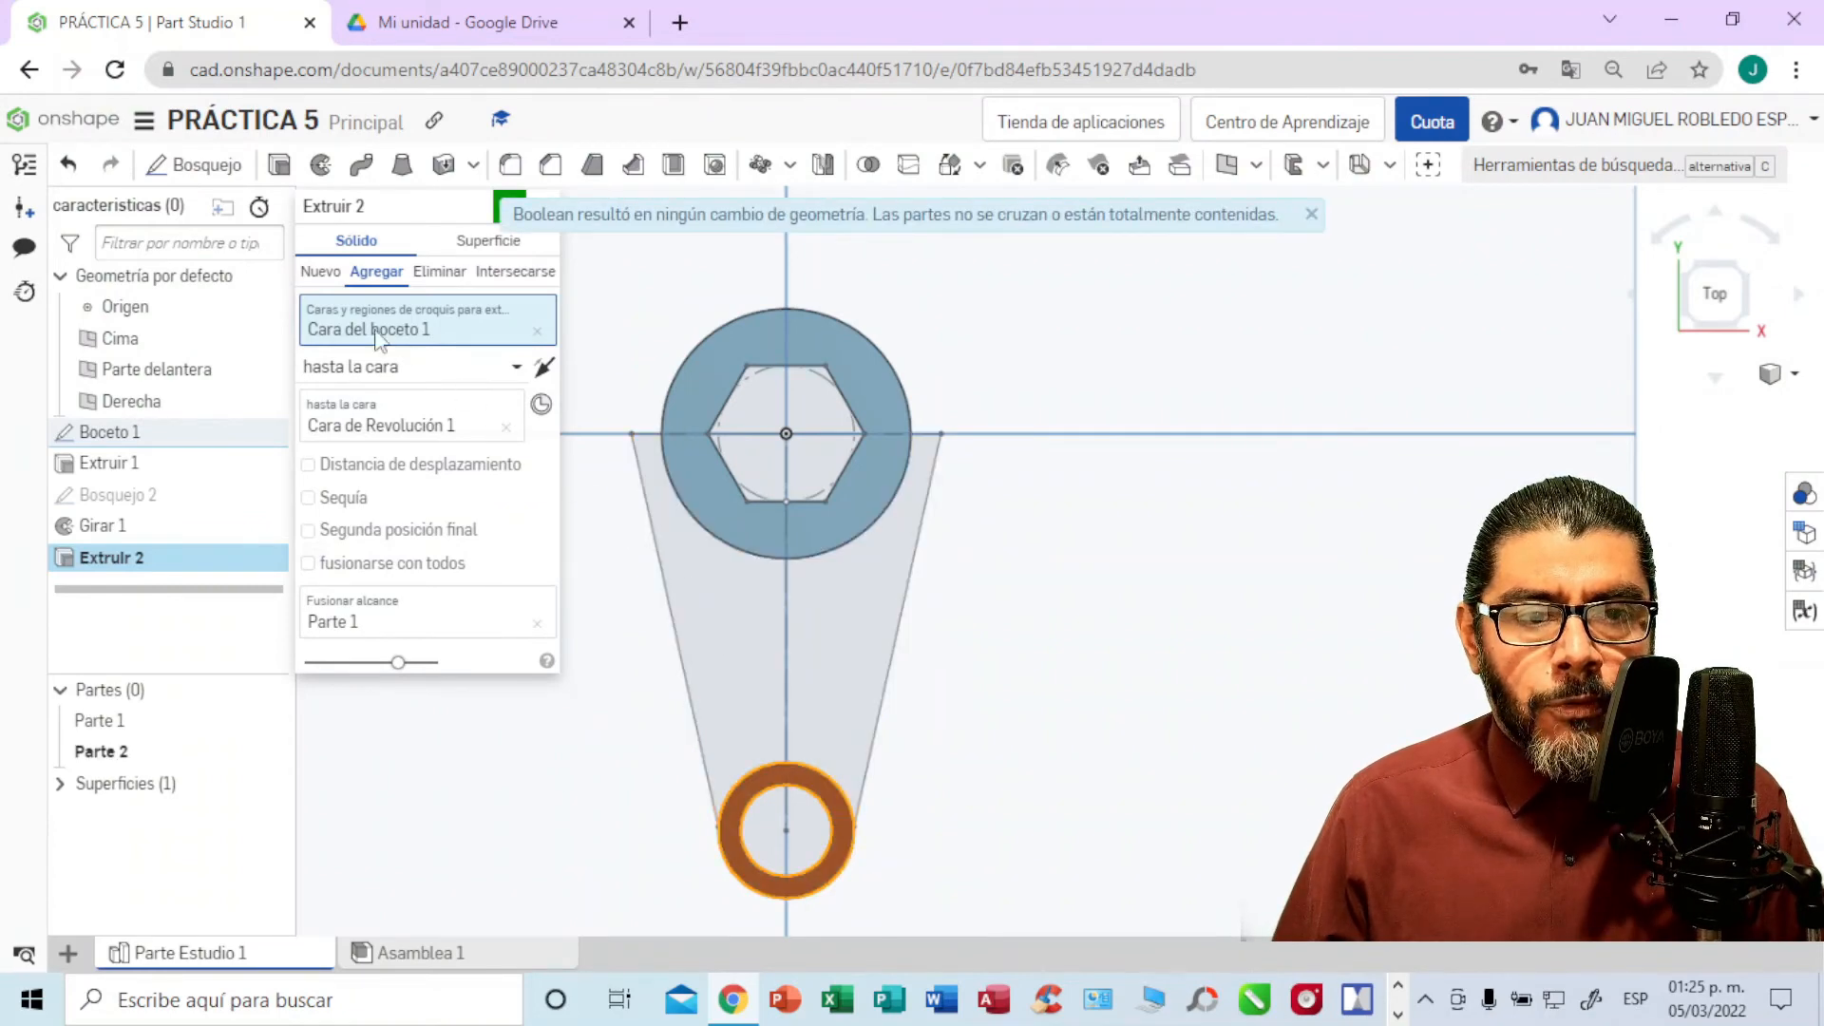
{"action": "left_click", "coordinate": [318, 276]}
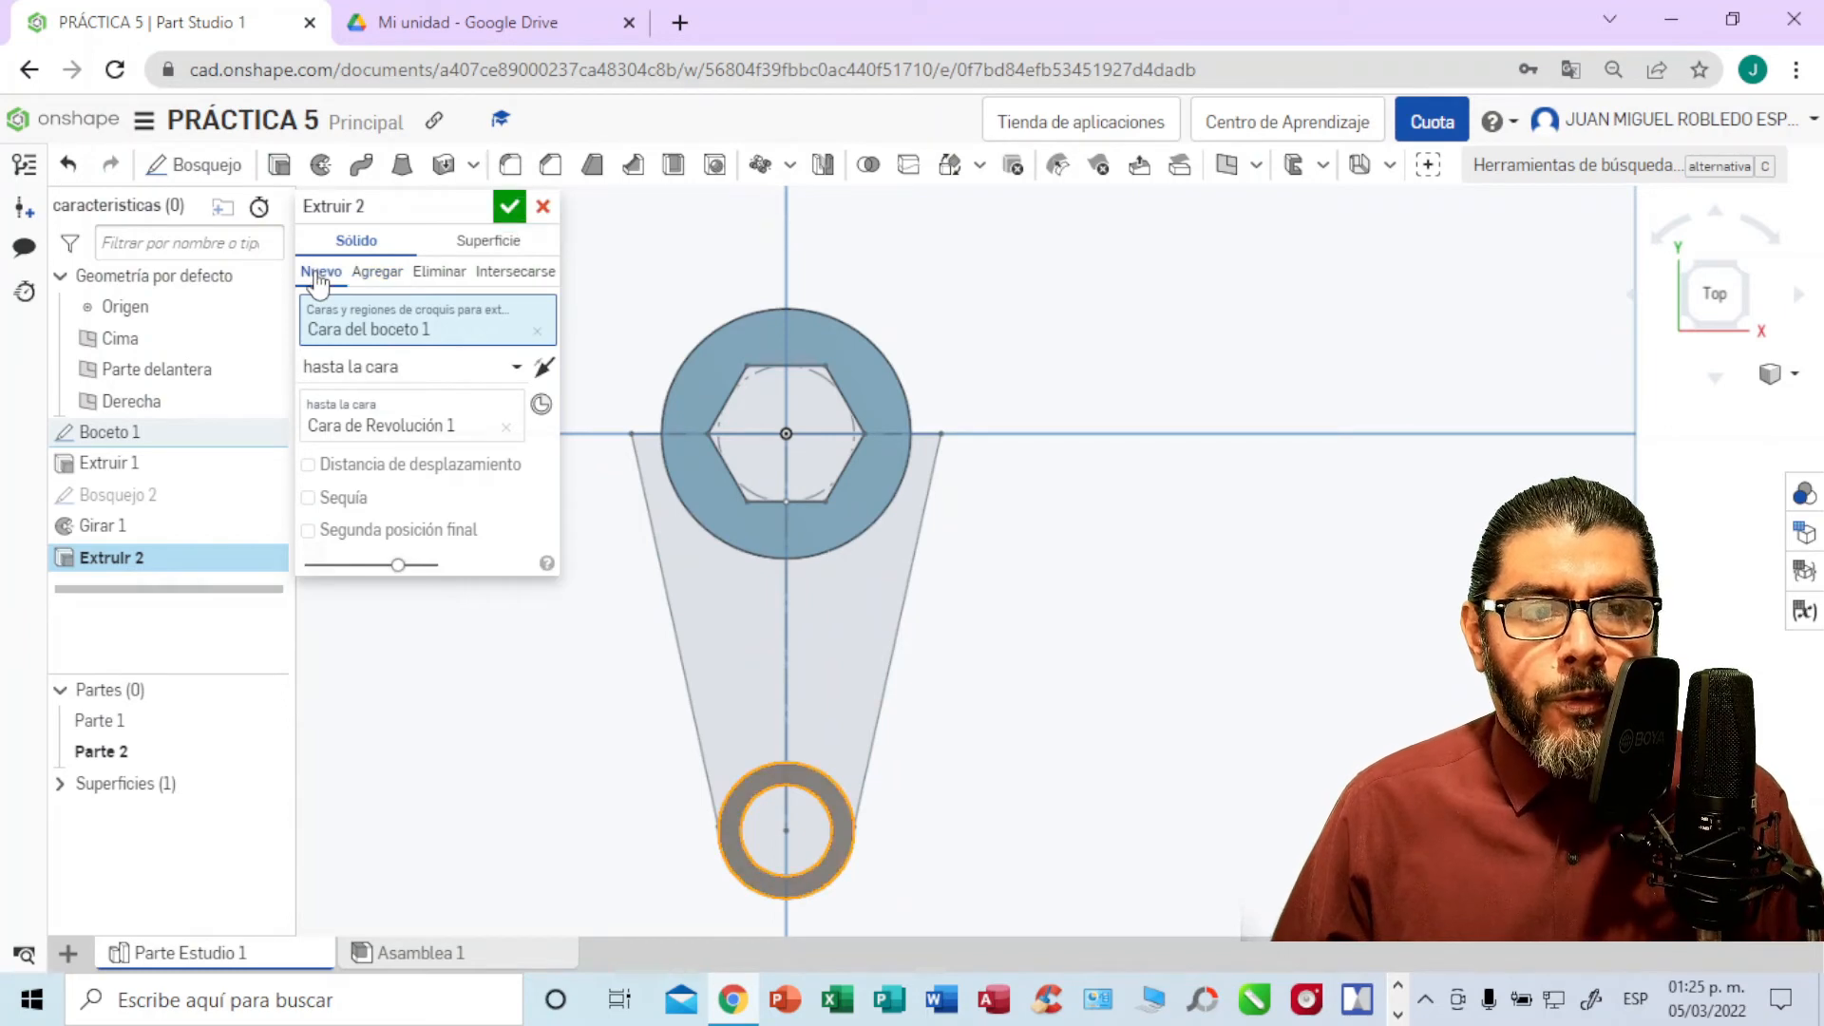
{"action": "mouse_move", "coordinate": [1304, 511]}
{"action": "right_mouse_down"}
{"action": "mouse_move", "coordinate": [1278, 465]}
{"action": "mouse_move", "coordinate": [1271, 490]}
{"action": "mouse_move", "coordinate": [1298, 519]}
{"action": "right_mouse_up"}
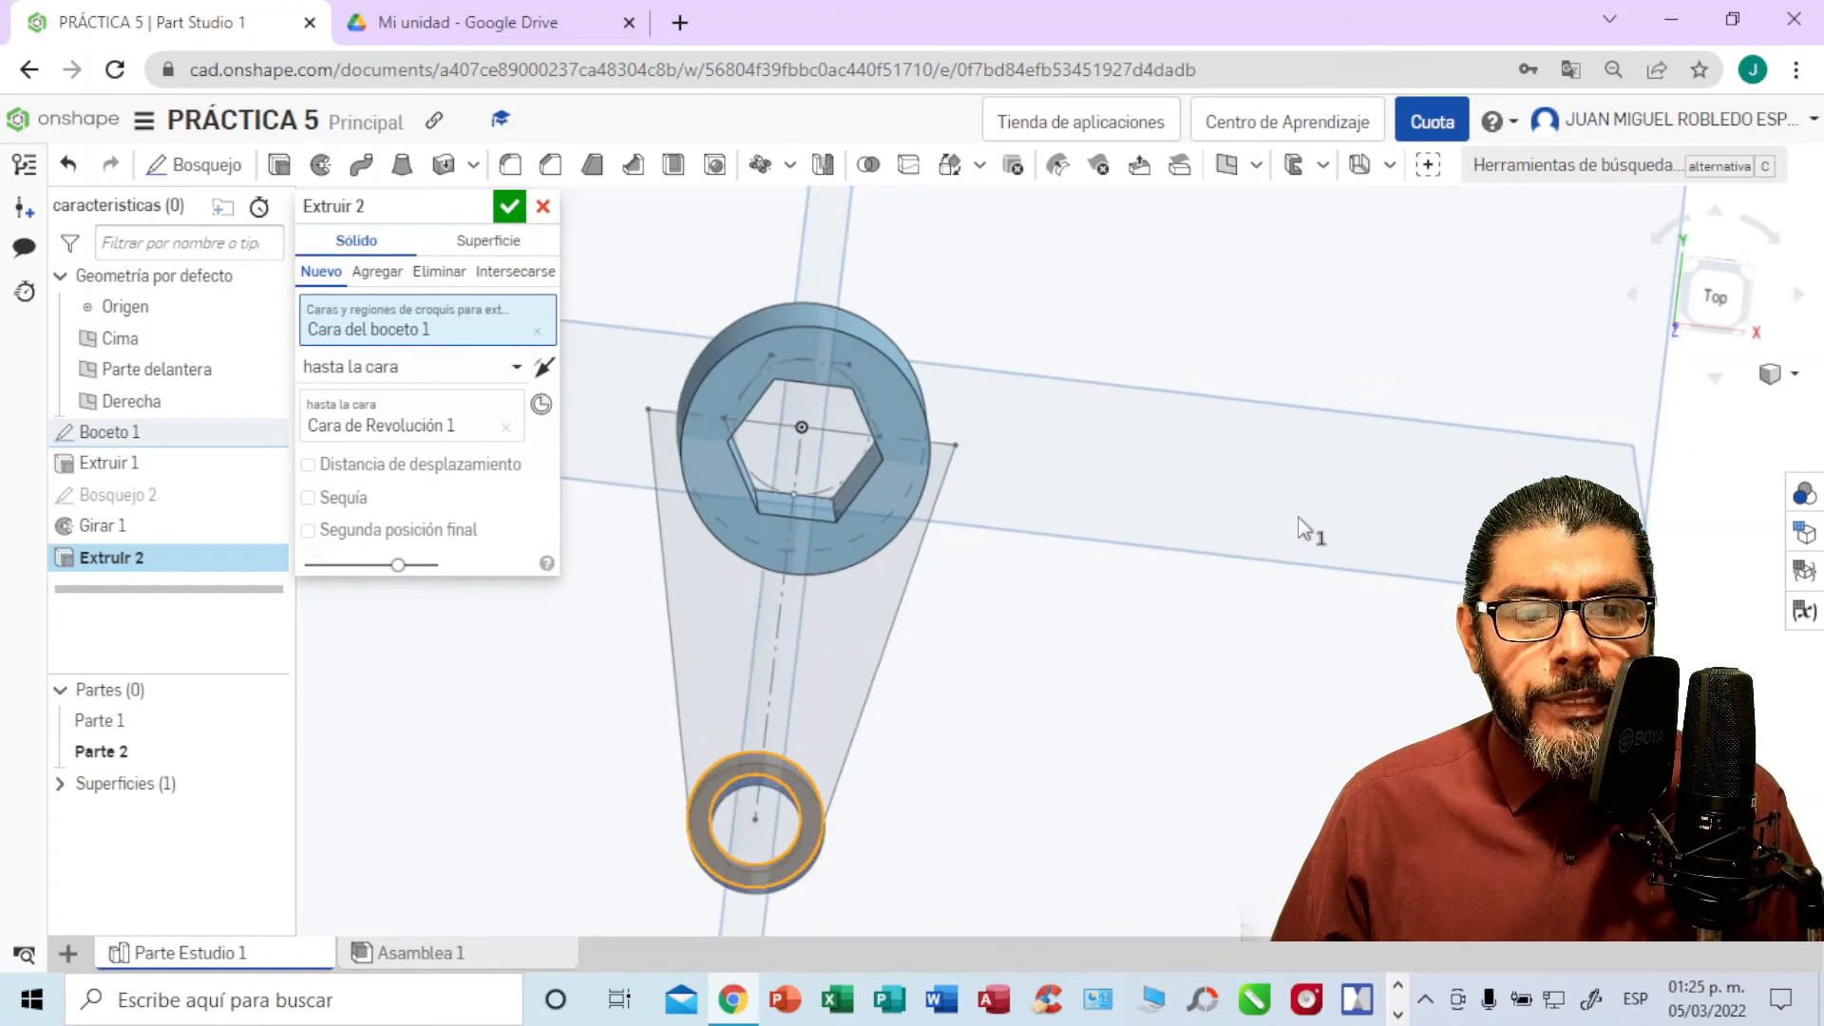
{"action": "left_click", "coordinate": [543, 207]}
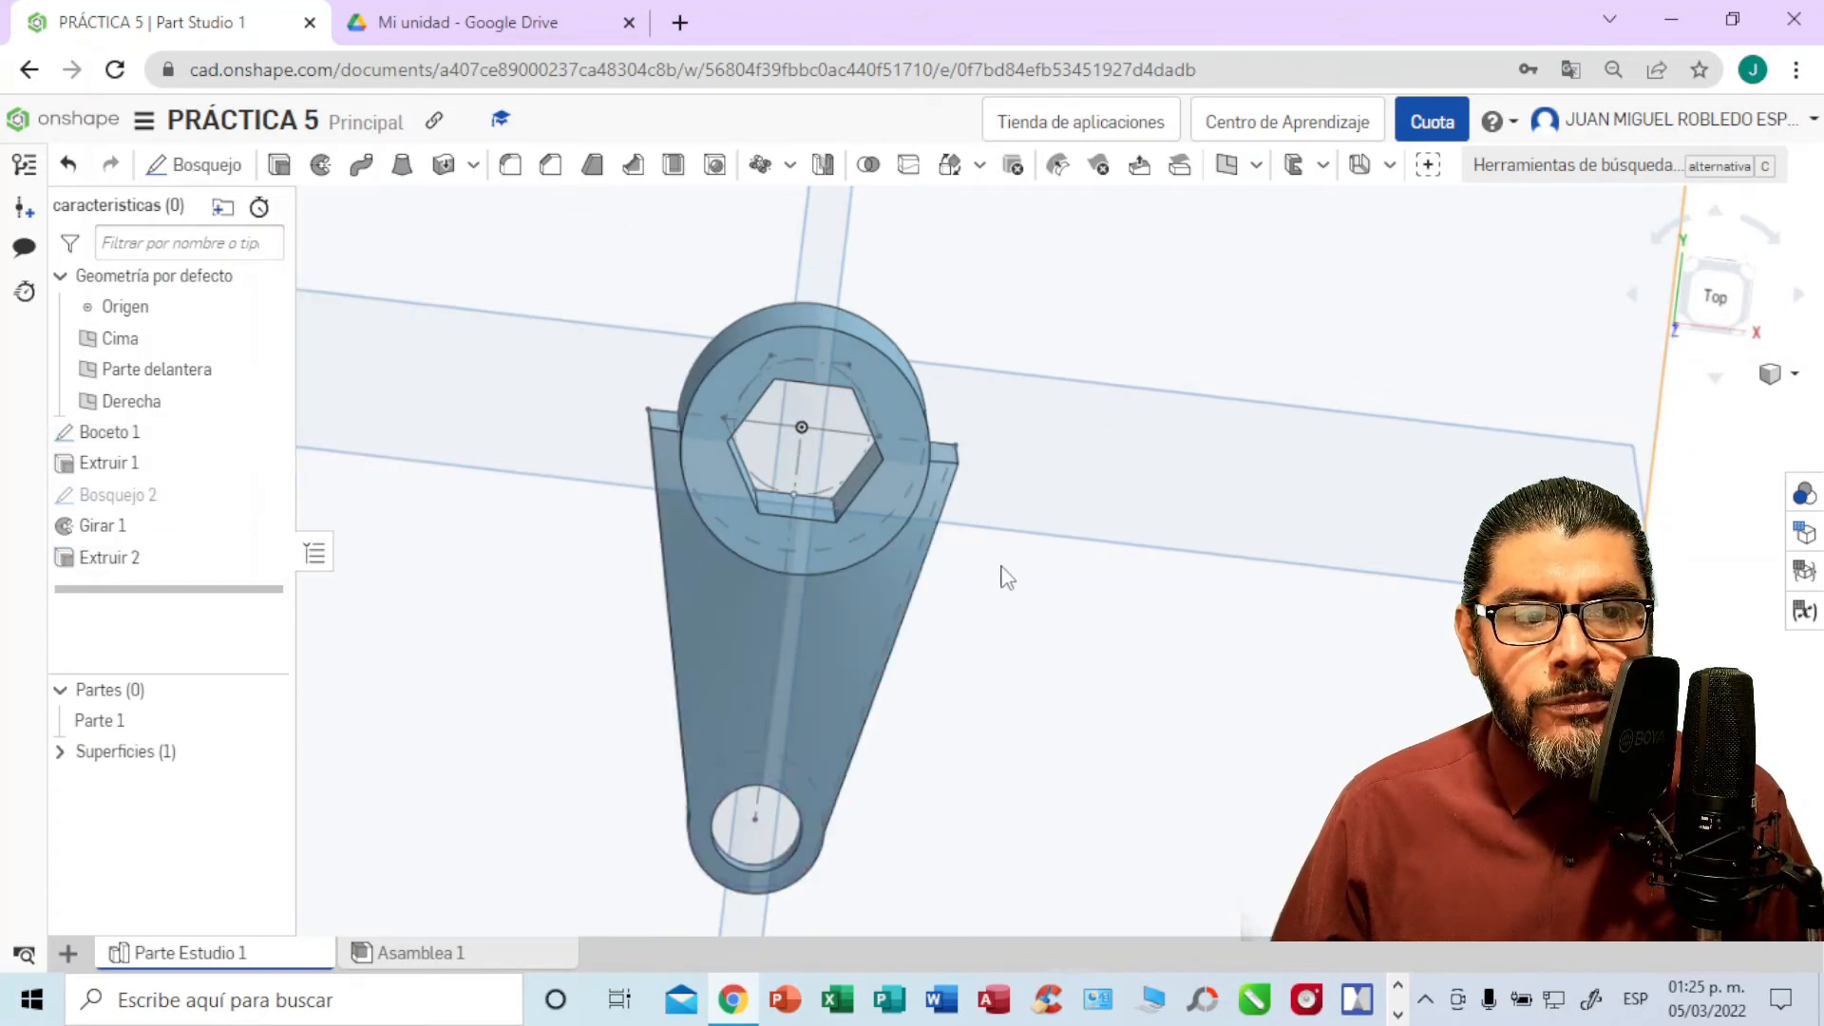
Step: Edit the arm extrusion so it creates a new separate part instead of being added to the hub
{"action": "right_click_drag", "start_coordinate": [1001, 627], "coordinate": [1035, 571]}
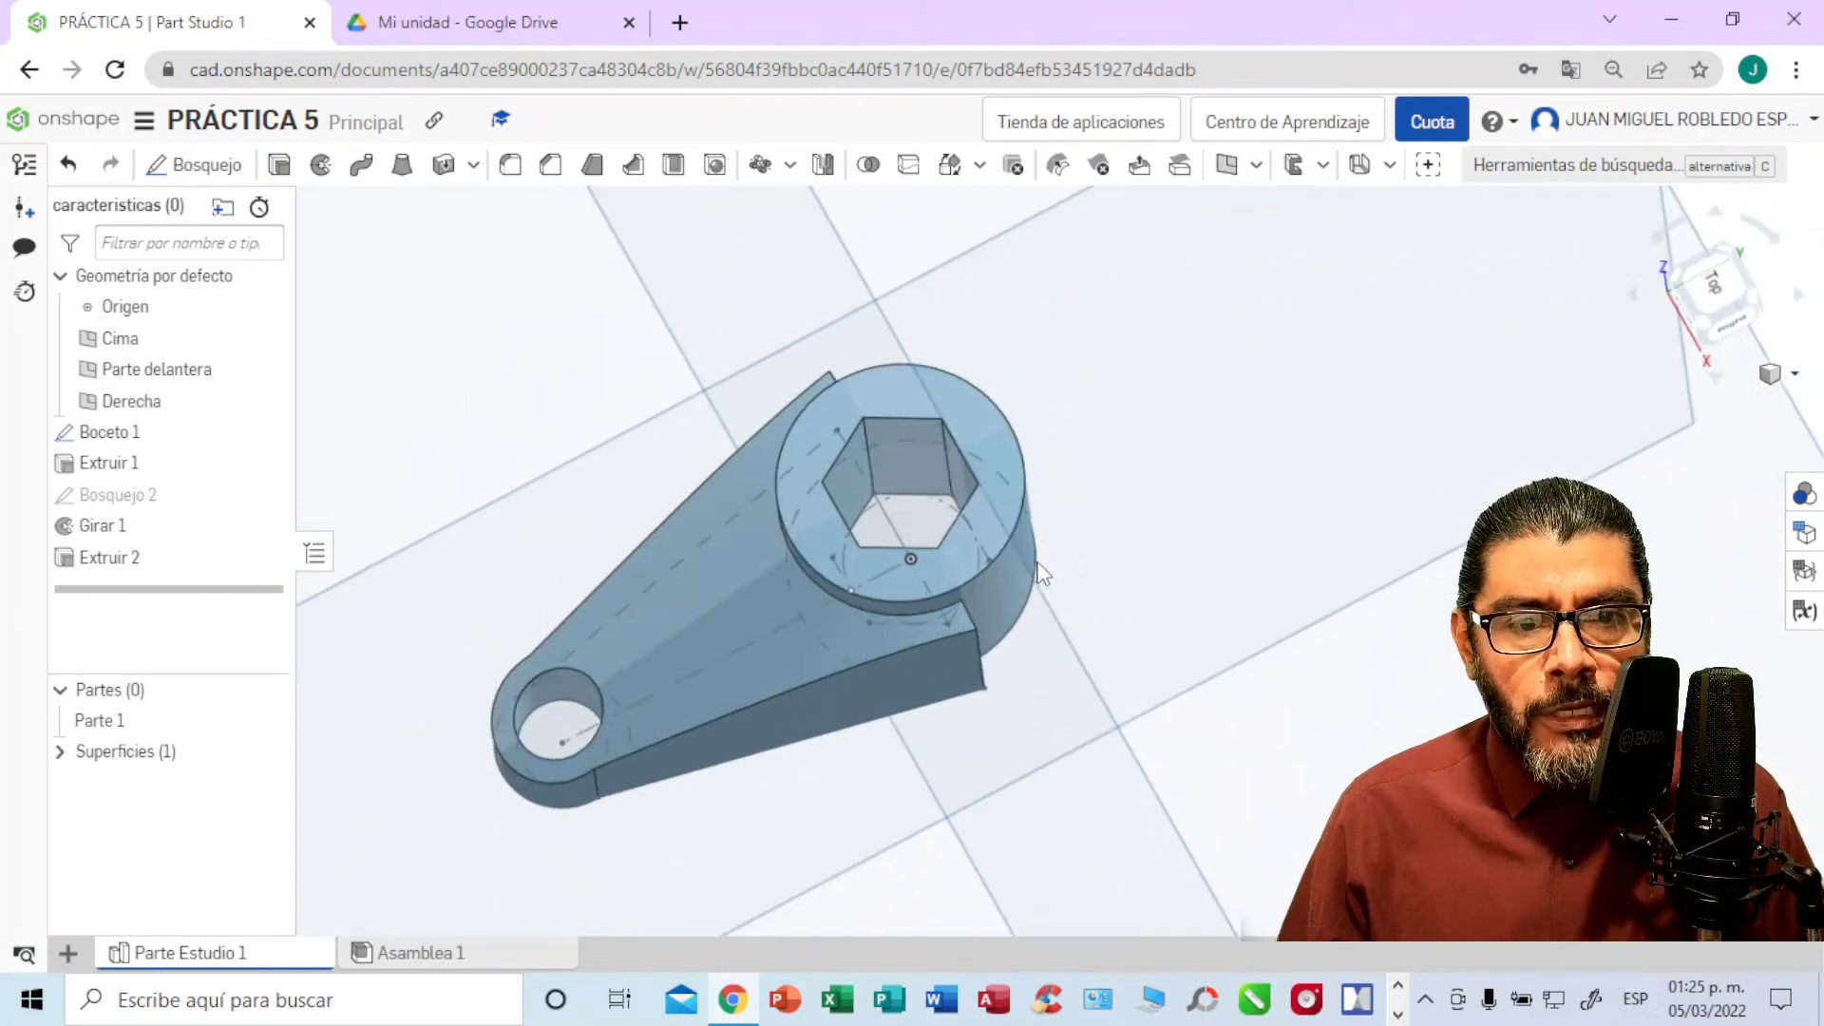
{"action": "double_click", "coordinate": [113, 561]}
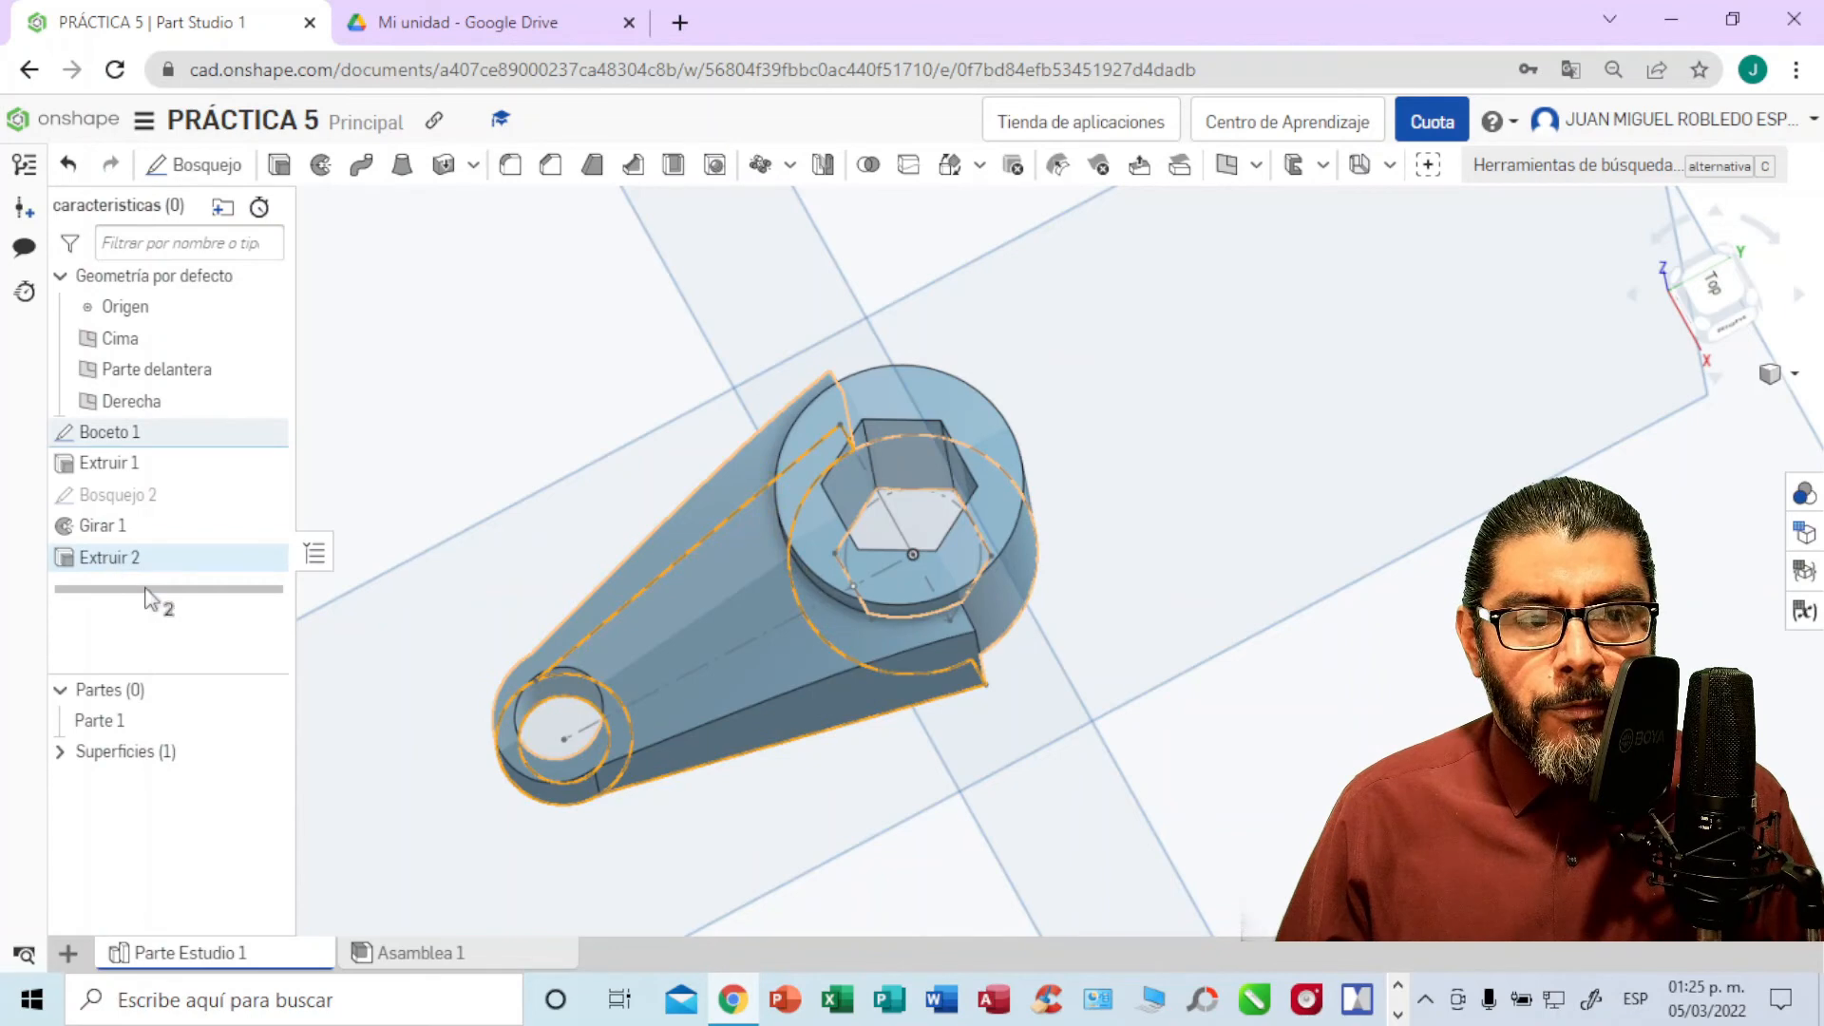
{"action": "left_click", "coordinate": [683, 600]}
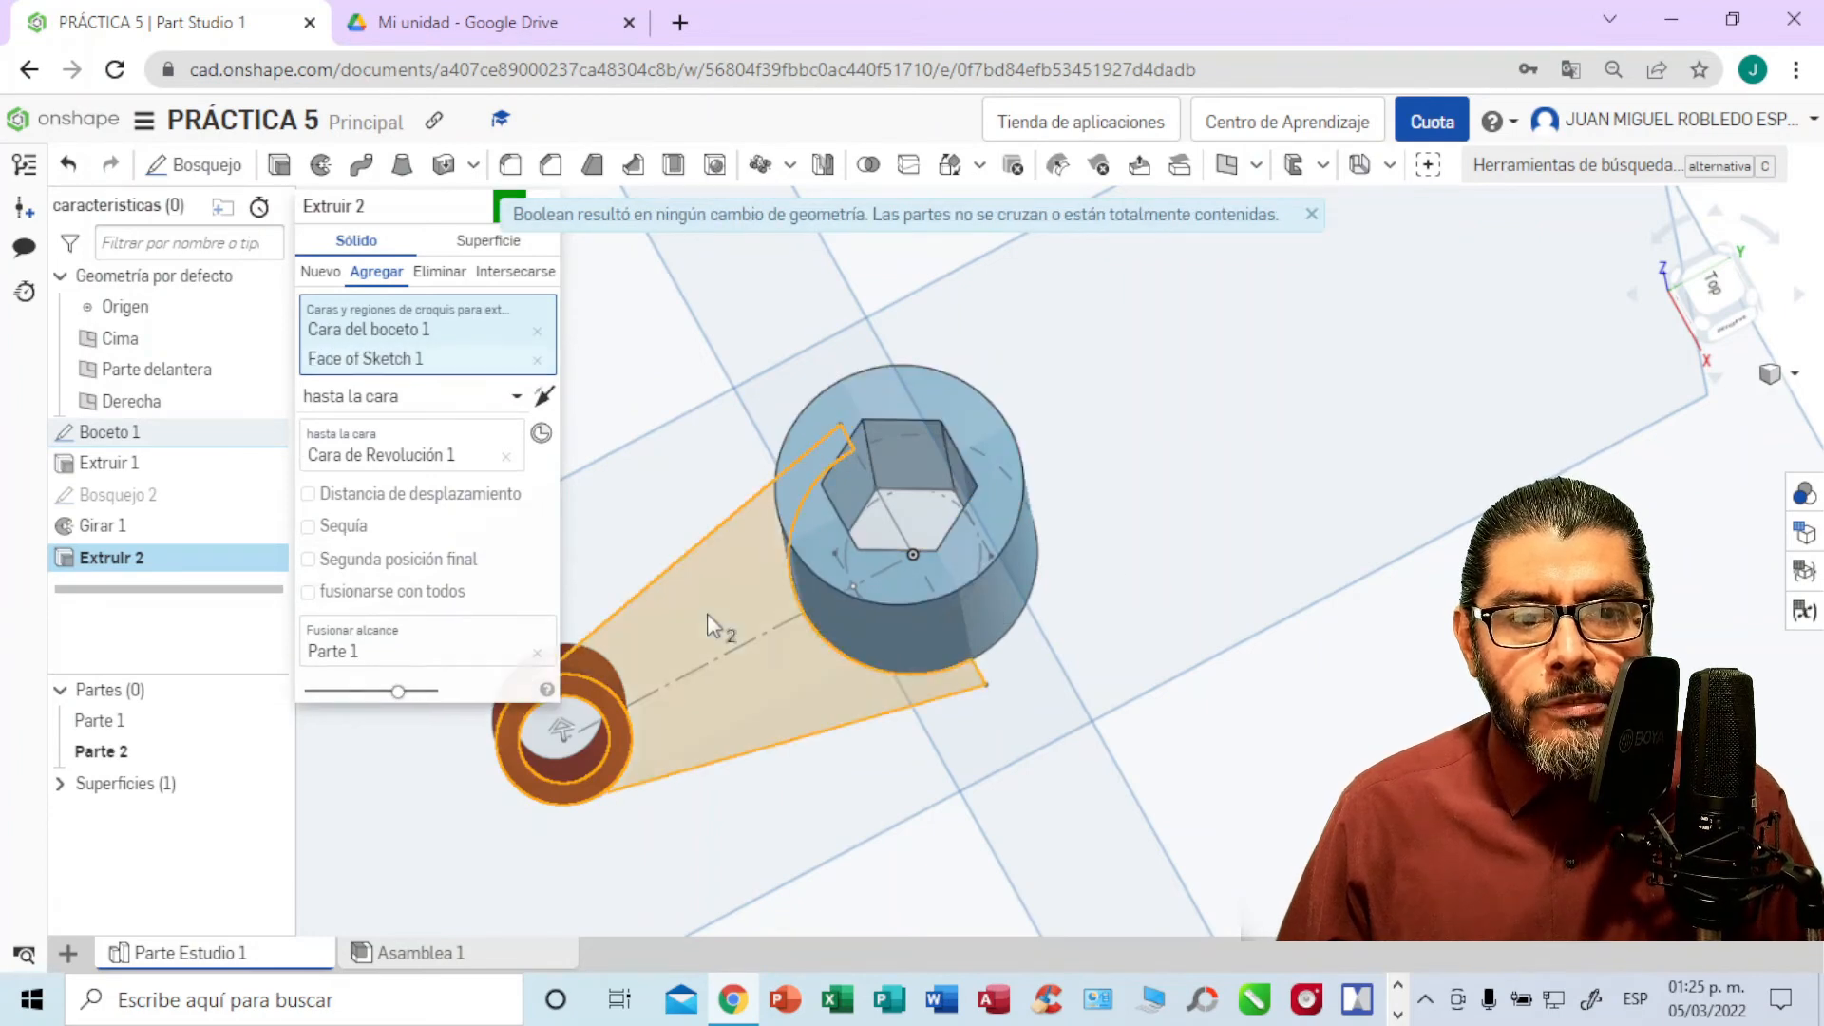
{"action": "left_click", "coordinate": [621, 528]}
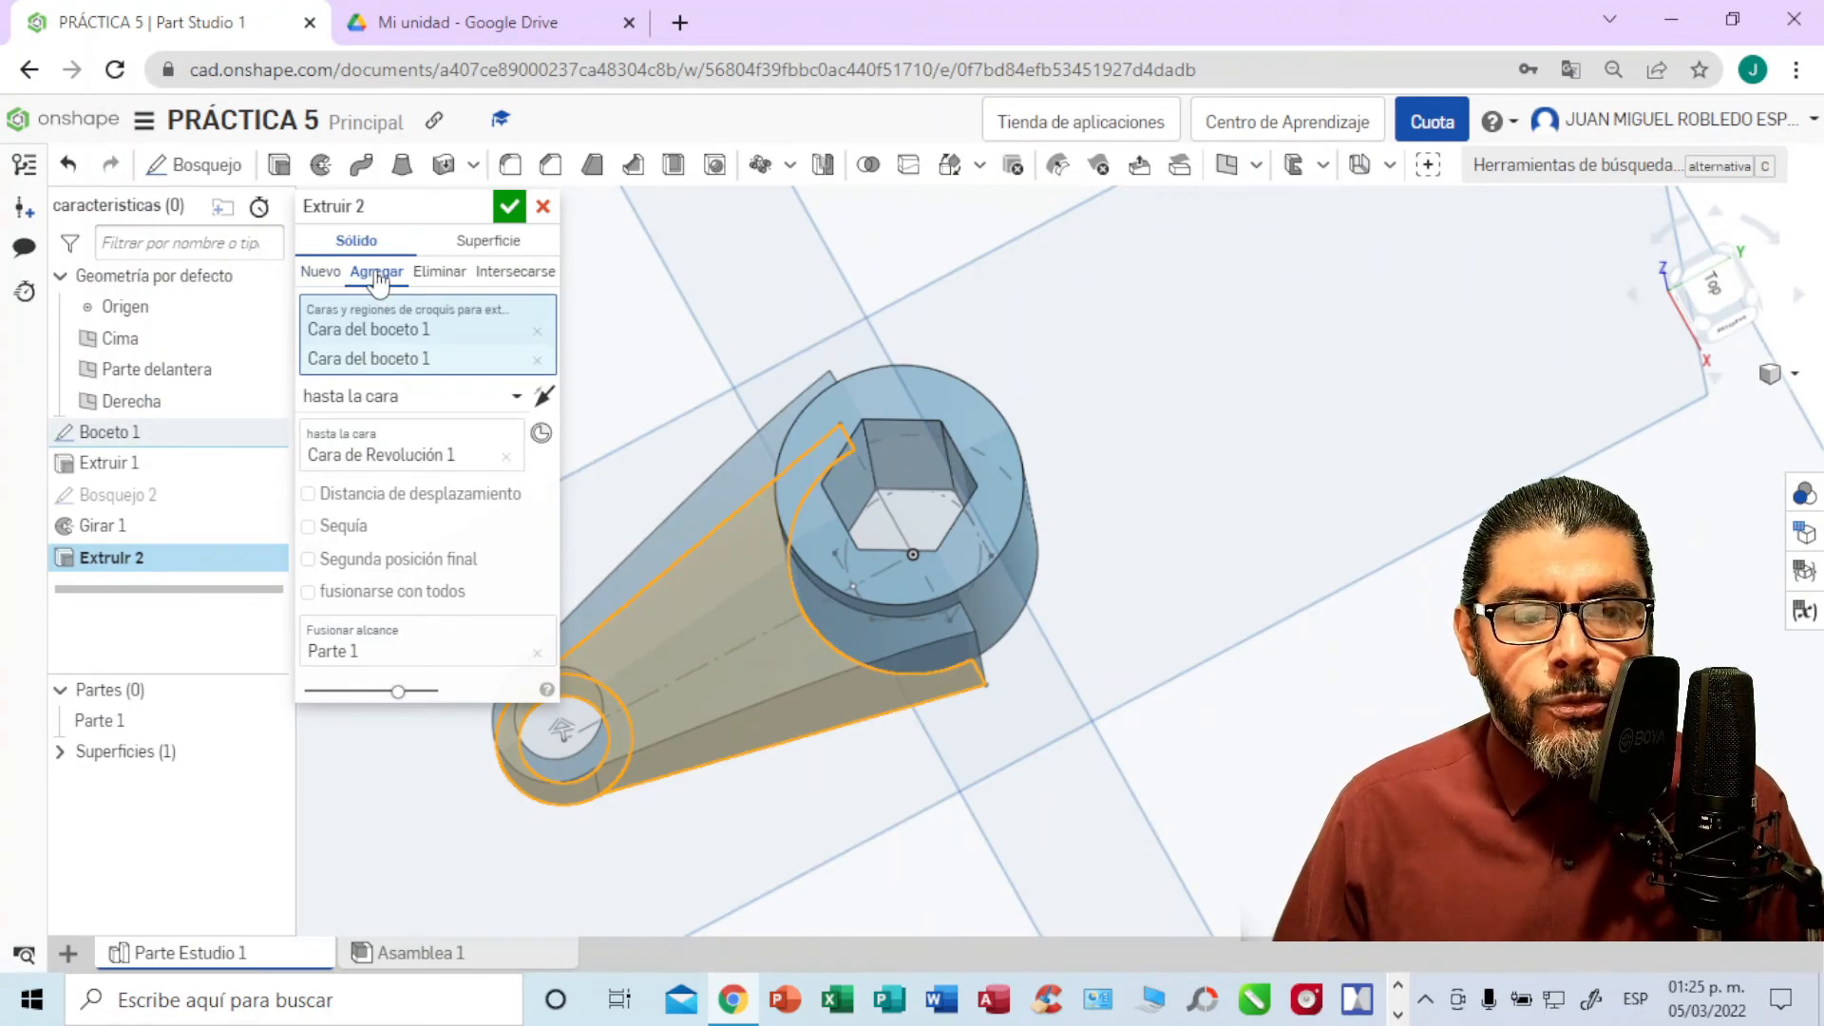
{"action": "left_click", "coordinate": [316, 274]}
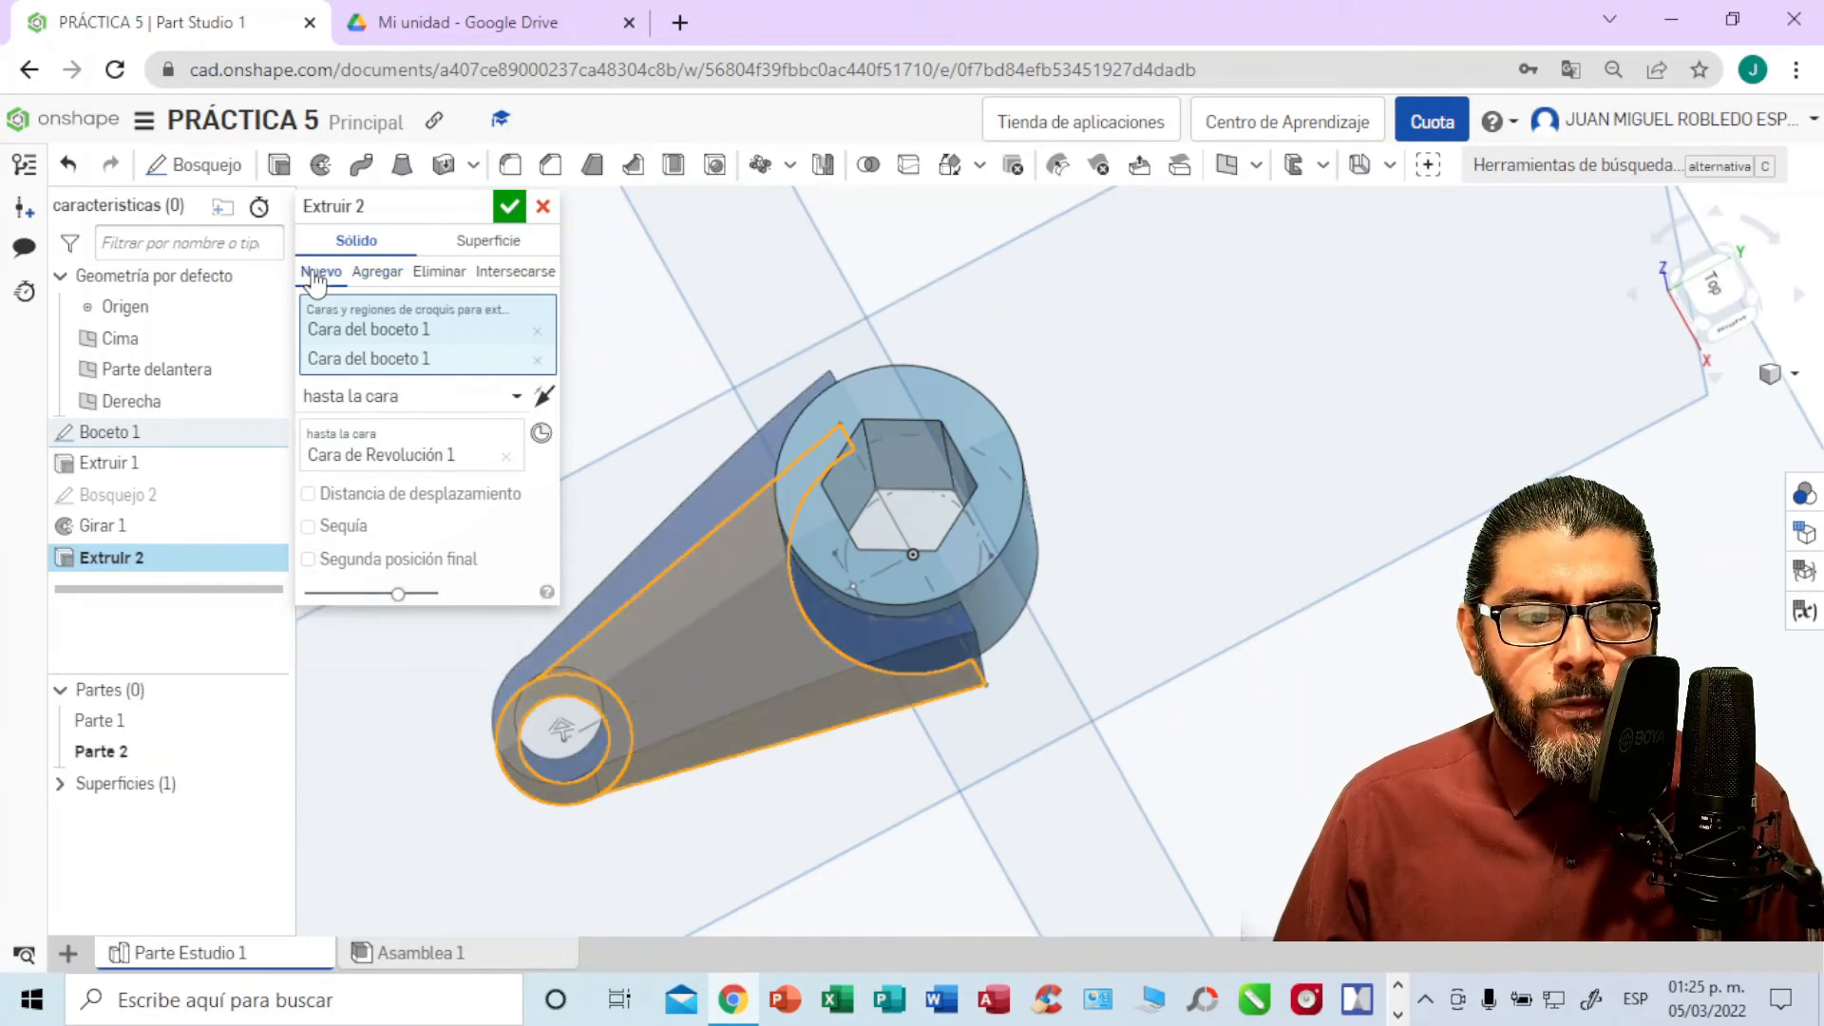
{"action": "left_click", "coordinate": [504, 224]}
Step: Examine the separate arm and the hub, finishing with a view straight from above
{"action": "right_click_drag", "start_coordinate": [982, 423], "coordinate": [1064, 494]}
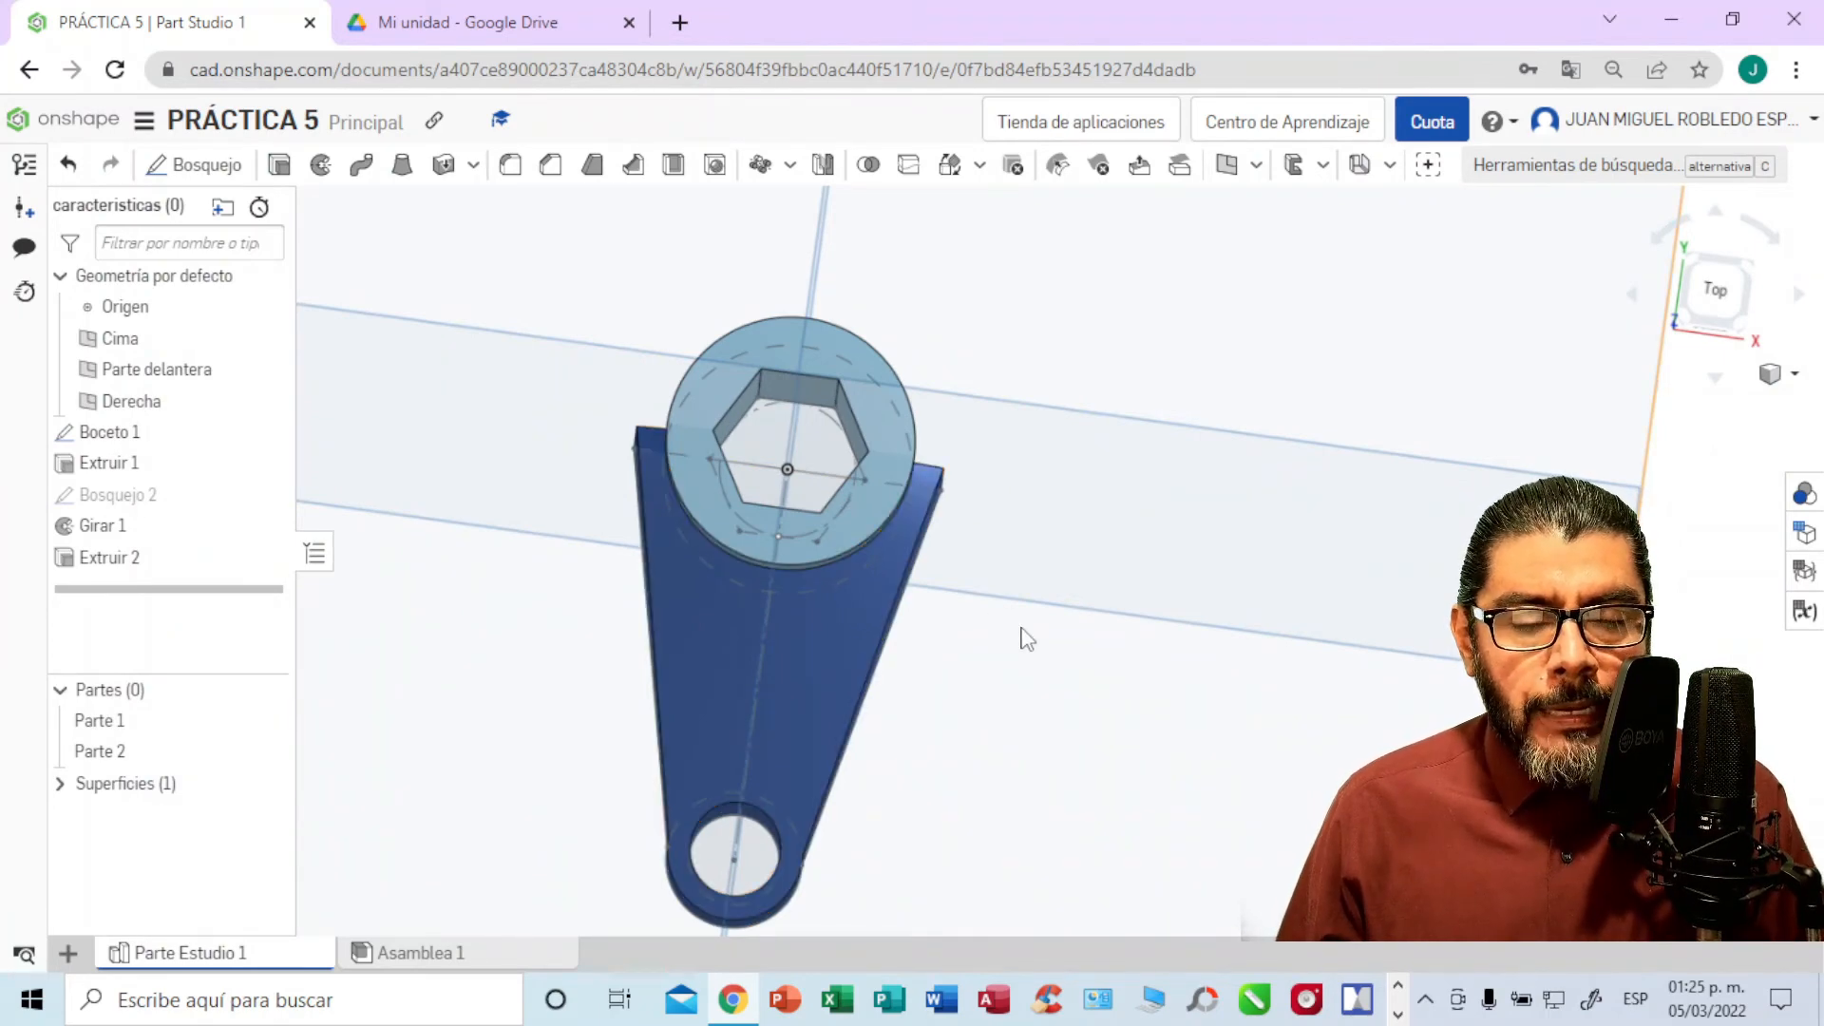
{"action": "mouse_move", "coordinate": [1041, 646]}
{"action": "right_mouse_down"}
{"action": "mouse_move", "coordinate": [1058, 652]}
{"action": "mouse_move", "coordinate": [1018, 643]}
{"action": "mouse_move", "coordinate": [1027, 631]}
{"action": "mouse_move", "coordinate": [1049, 639]}
{"action": "mouse_move", "coordinate": [1014, 634]}
{"action": "mouse_move", "coordinate": [1020, 648]}
{"action": "right_mouse_up"}
{"action": "scroll", "coordinate": [1009, 641], "scroll_direction": "down", "scroll_amount": 2}
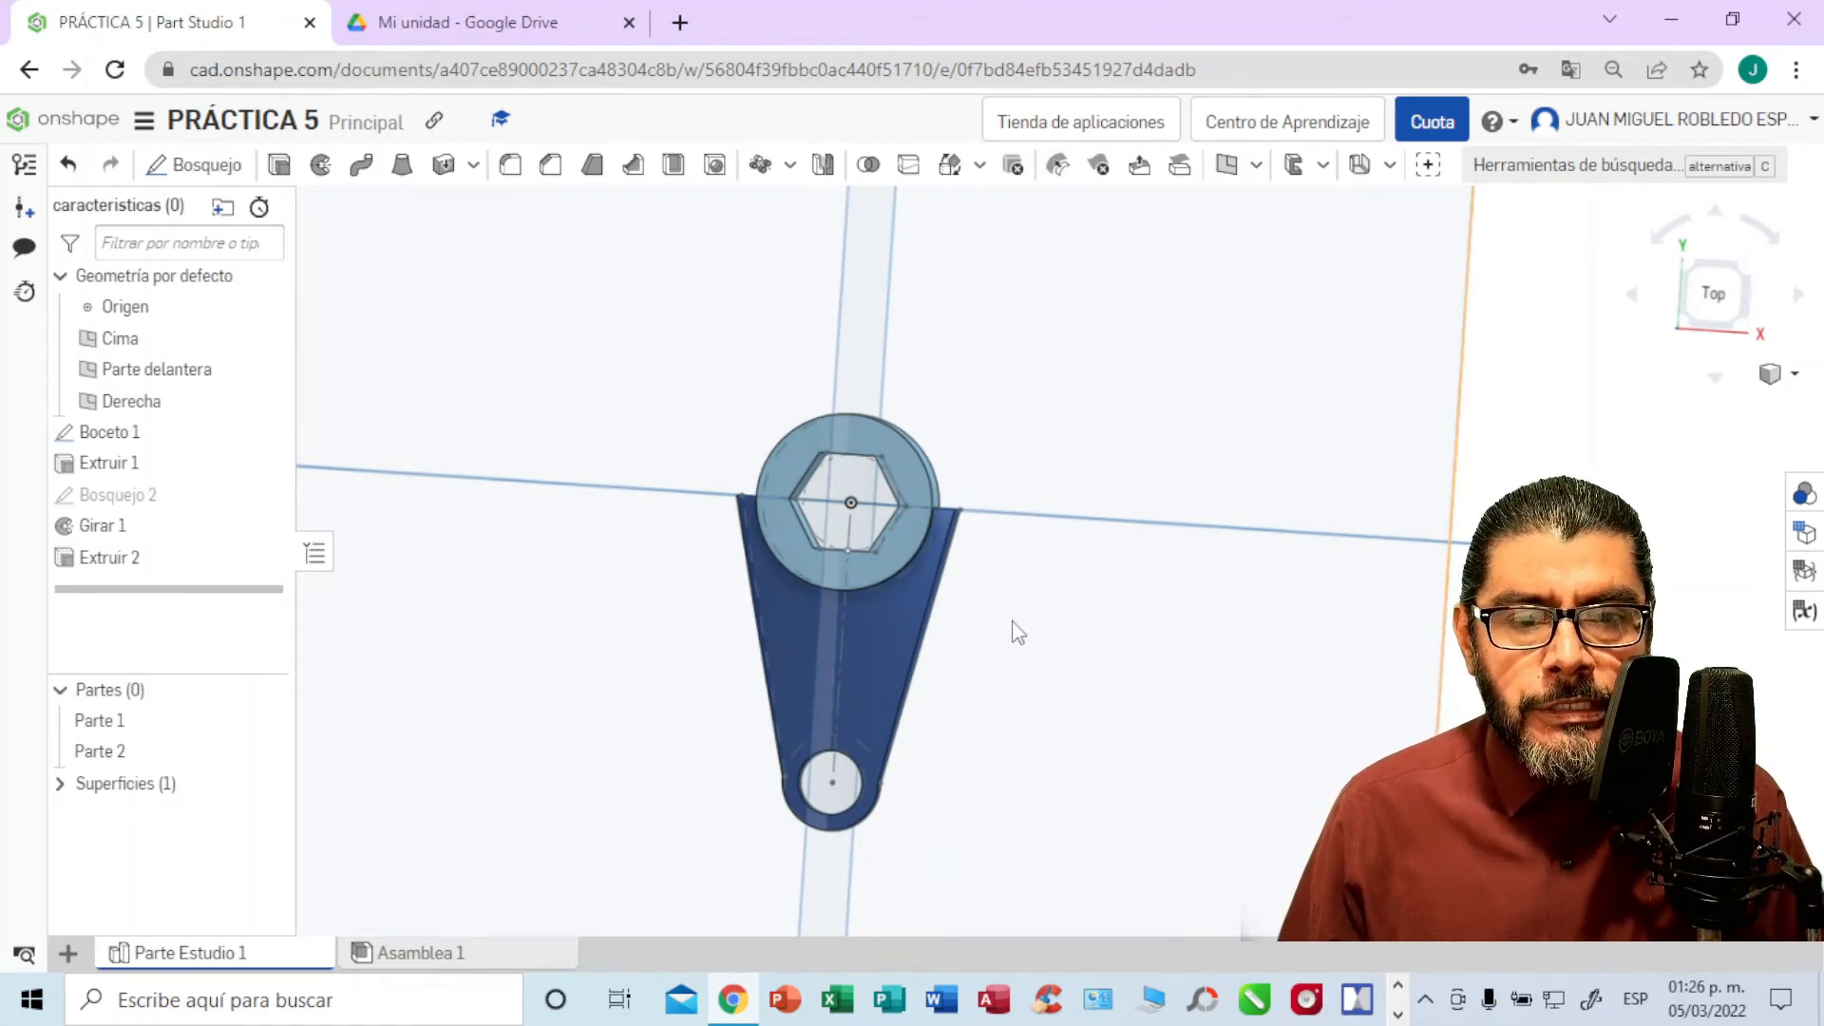
{"action": "mouse_move", "coordinate": [1013, 631]}
{"action": "right_mouse_down"}
{"action": "mouse_move", "coordinate": [1022, 663]}
{"action": "mouse_move", "coordinate": [1023, 624]}
{"action": "mouse_move", "coordinate": [1010, 665]}
{"action": "mouse_move", "coordinate": [1004, 648]}
{"action": "right_mouse_up"}
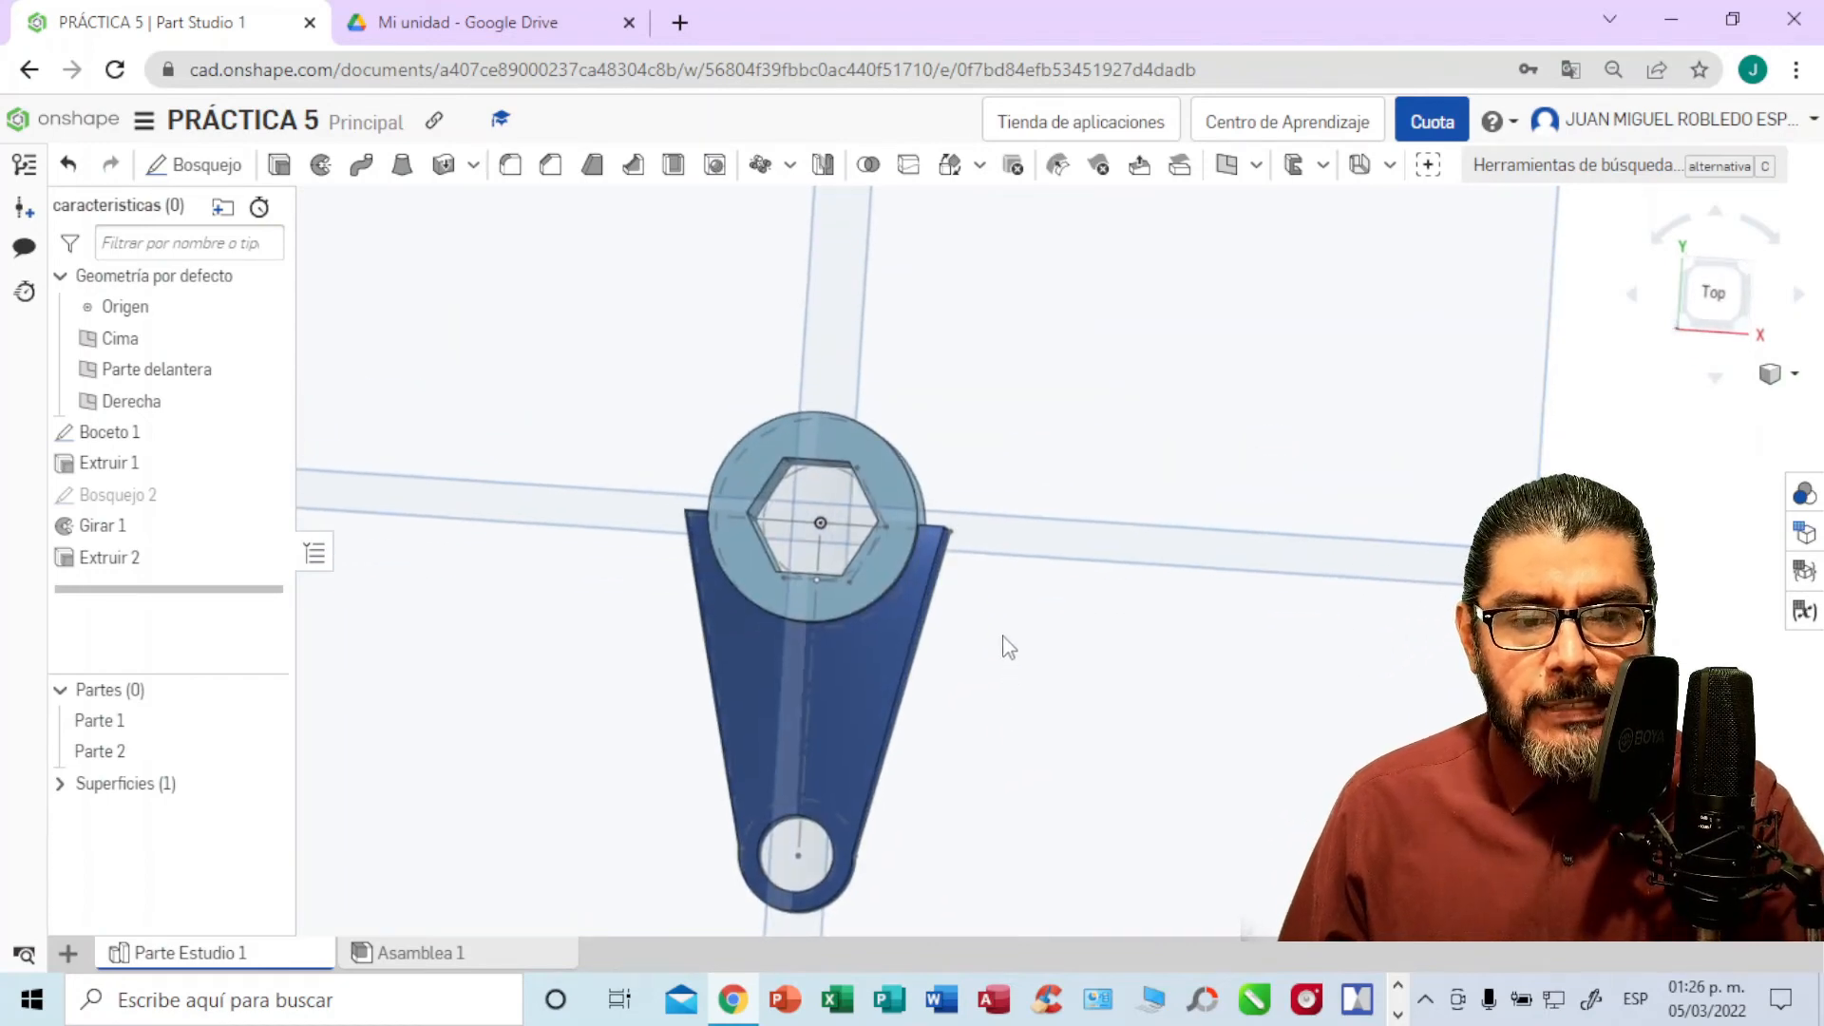
{"action": "left_click", "coordinate": [1713, 293]}
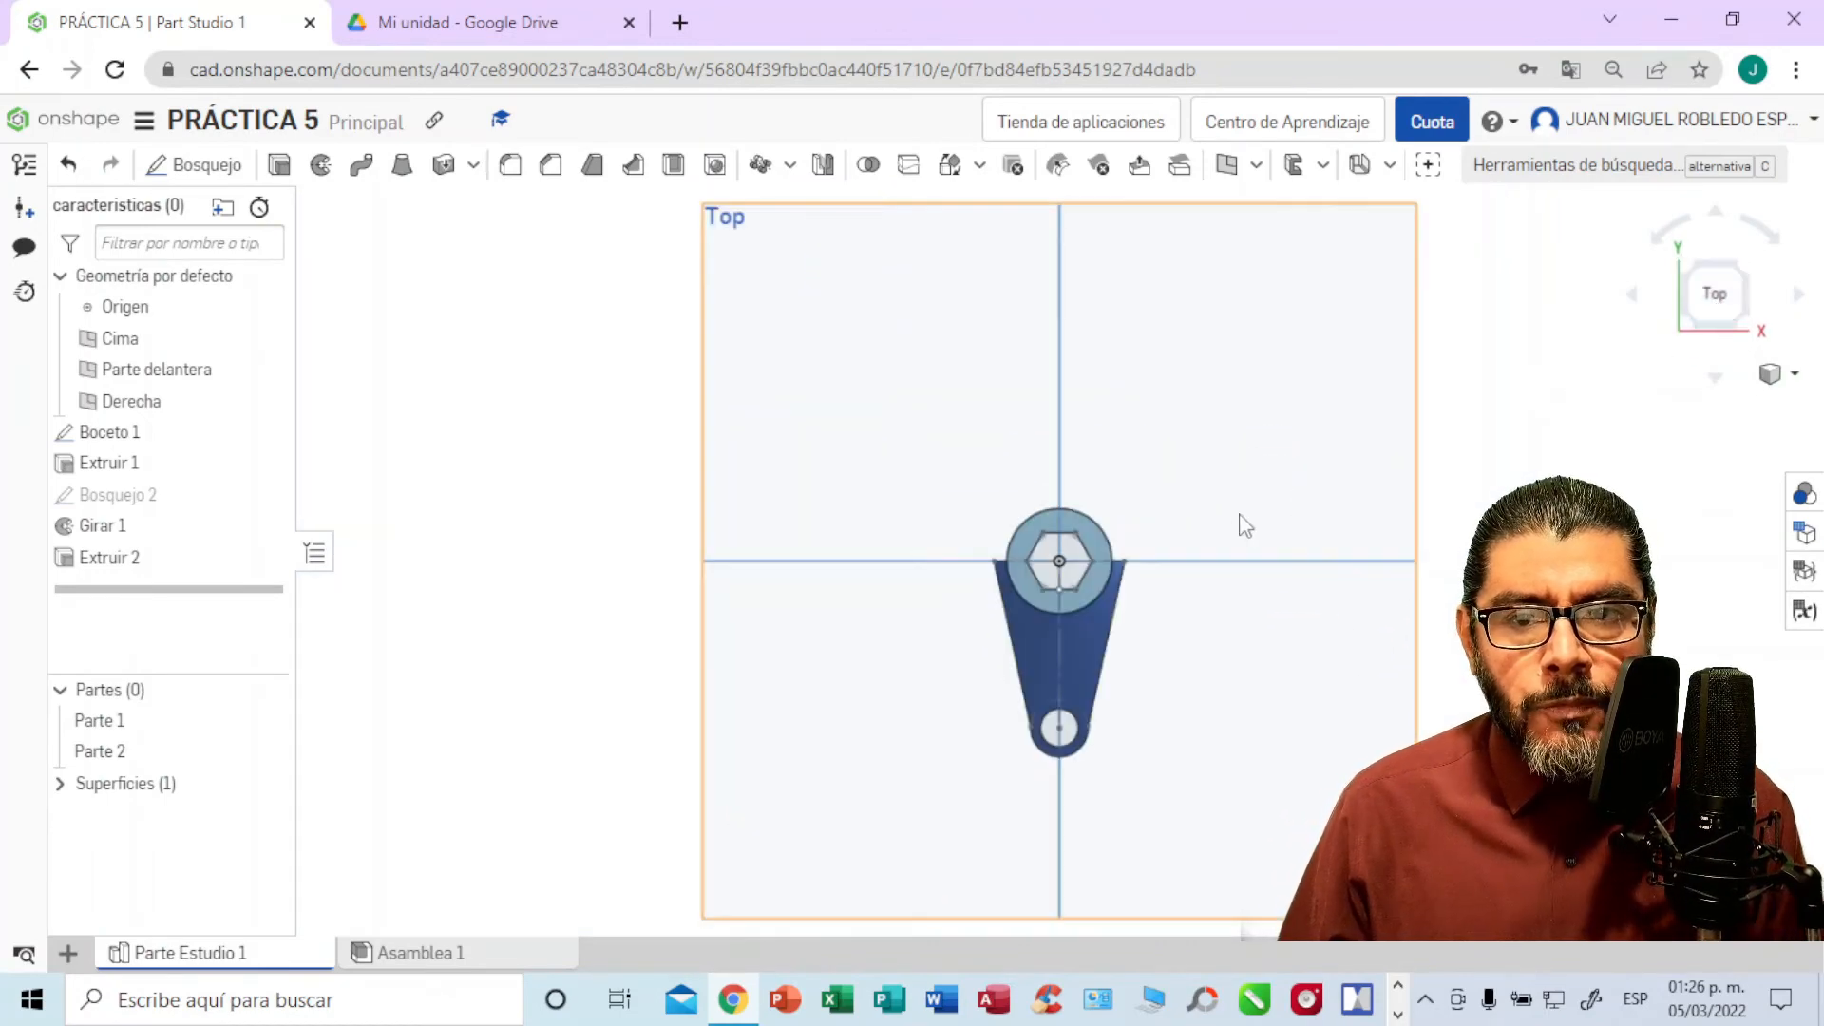
{"action": "scroll", "coordinate": [1240, 524], "scroll_direction": "up", "scroll_amount": 3}
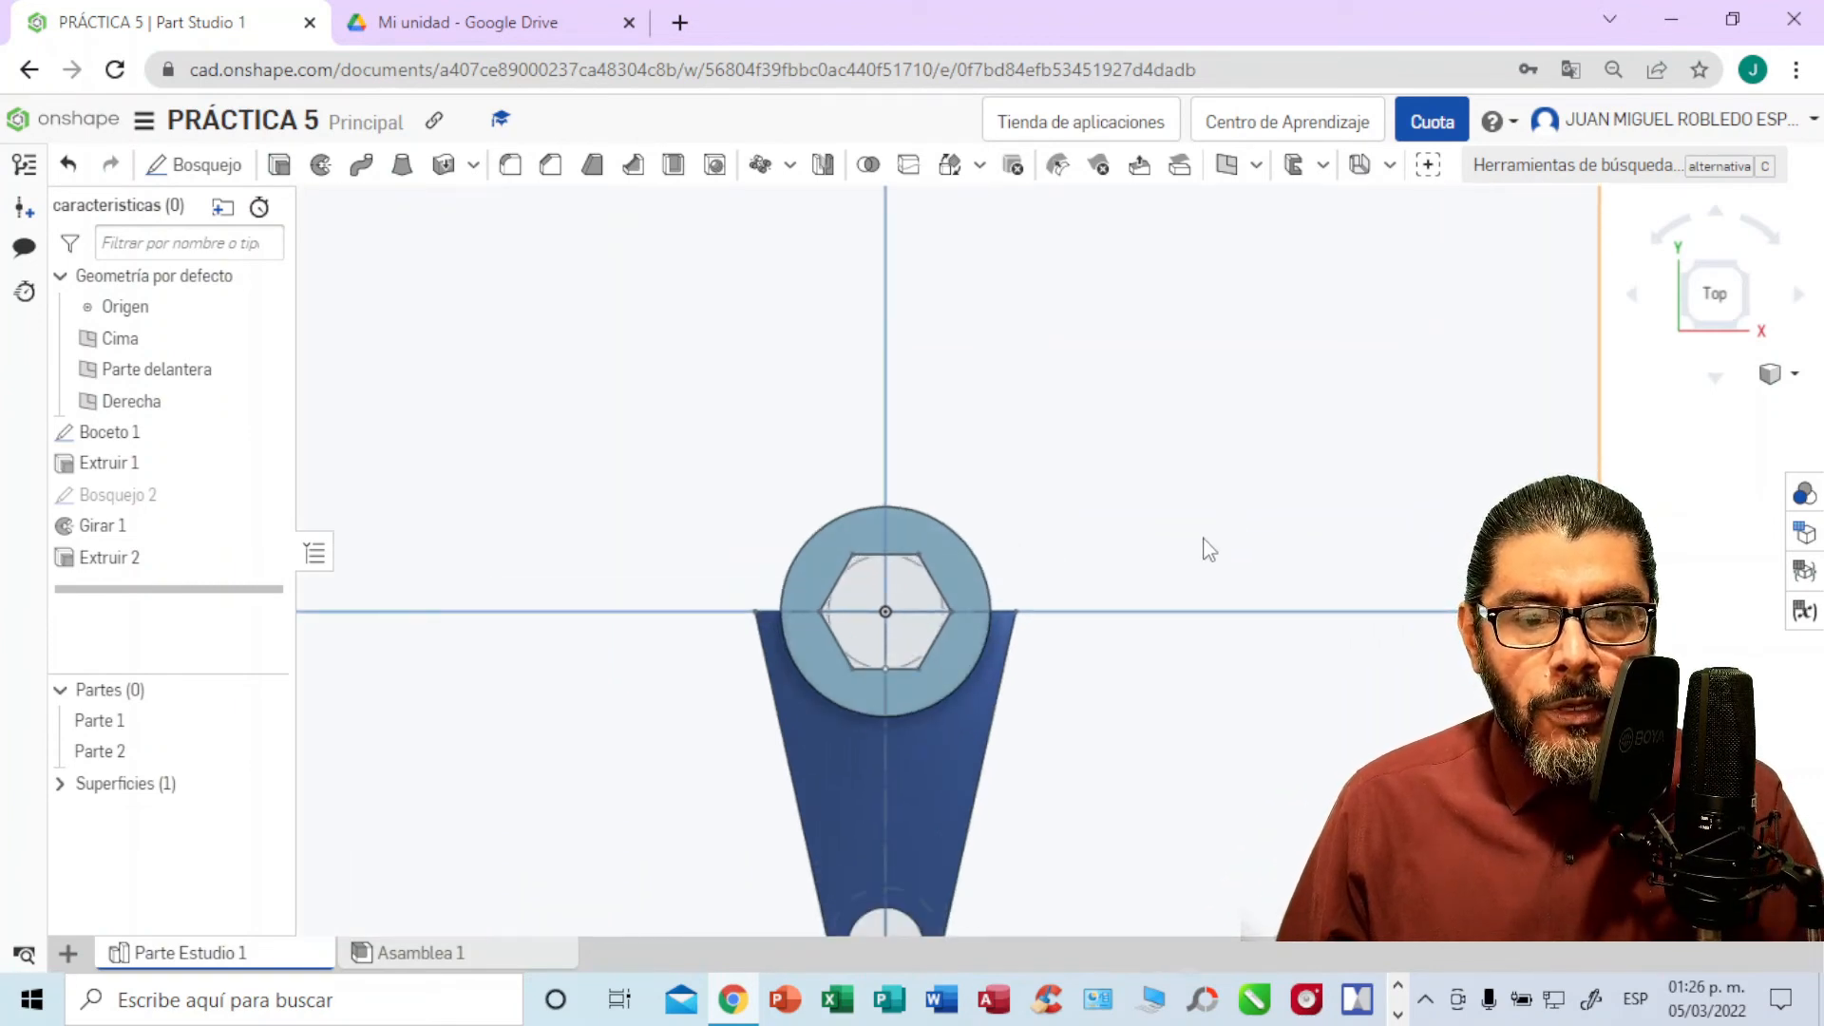
{"action": "scroll", "coordinate": [1187, 527], "scroll_direction": "down", "scroll_amount": 2}
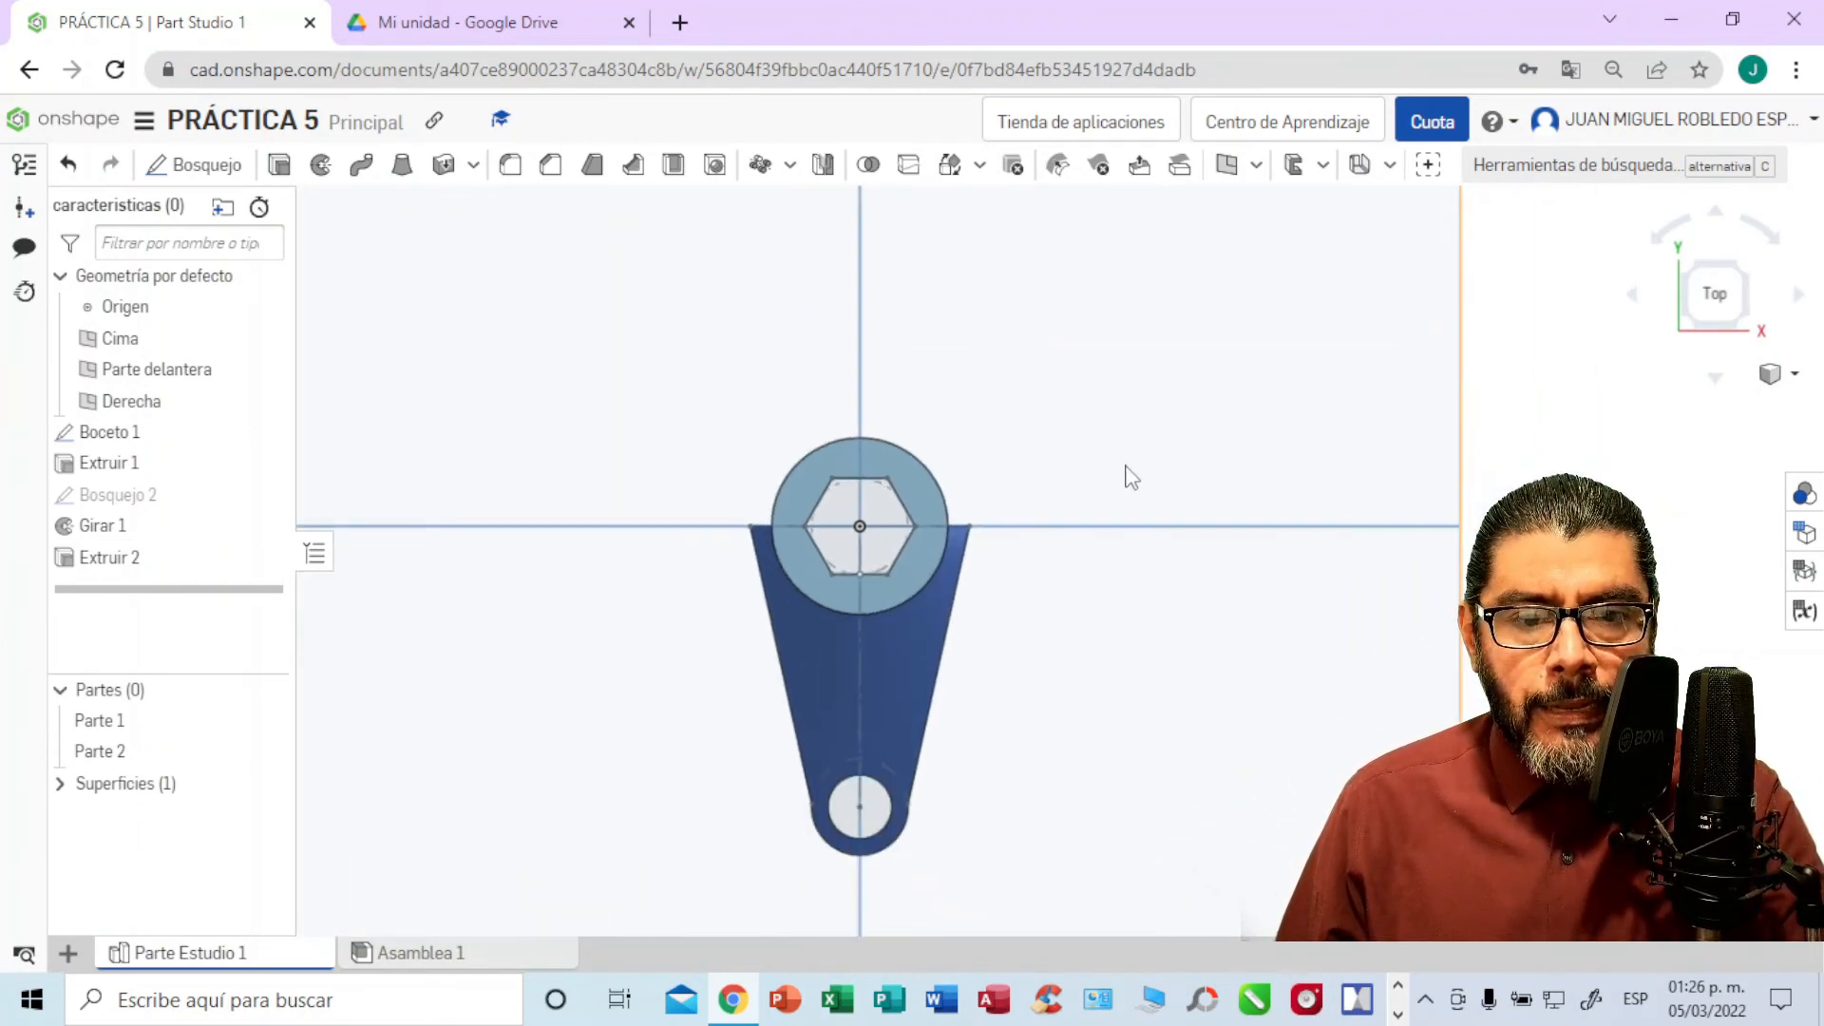
{"action": "middle_click_drag", "start_coordinate": [1130, 478], "coordinate": [964, 603]}
{"action": "scroll", "coordinate": [1023, 549], "scroll_direction": "down", "scroll_amount": 1}
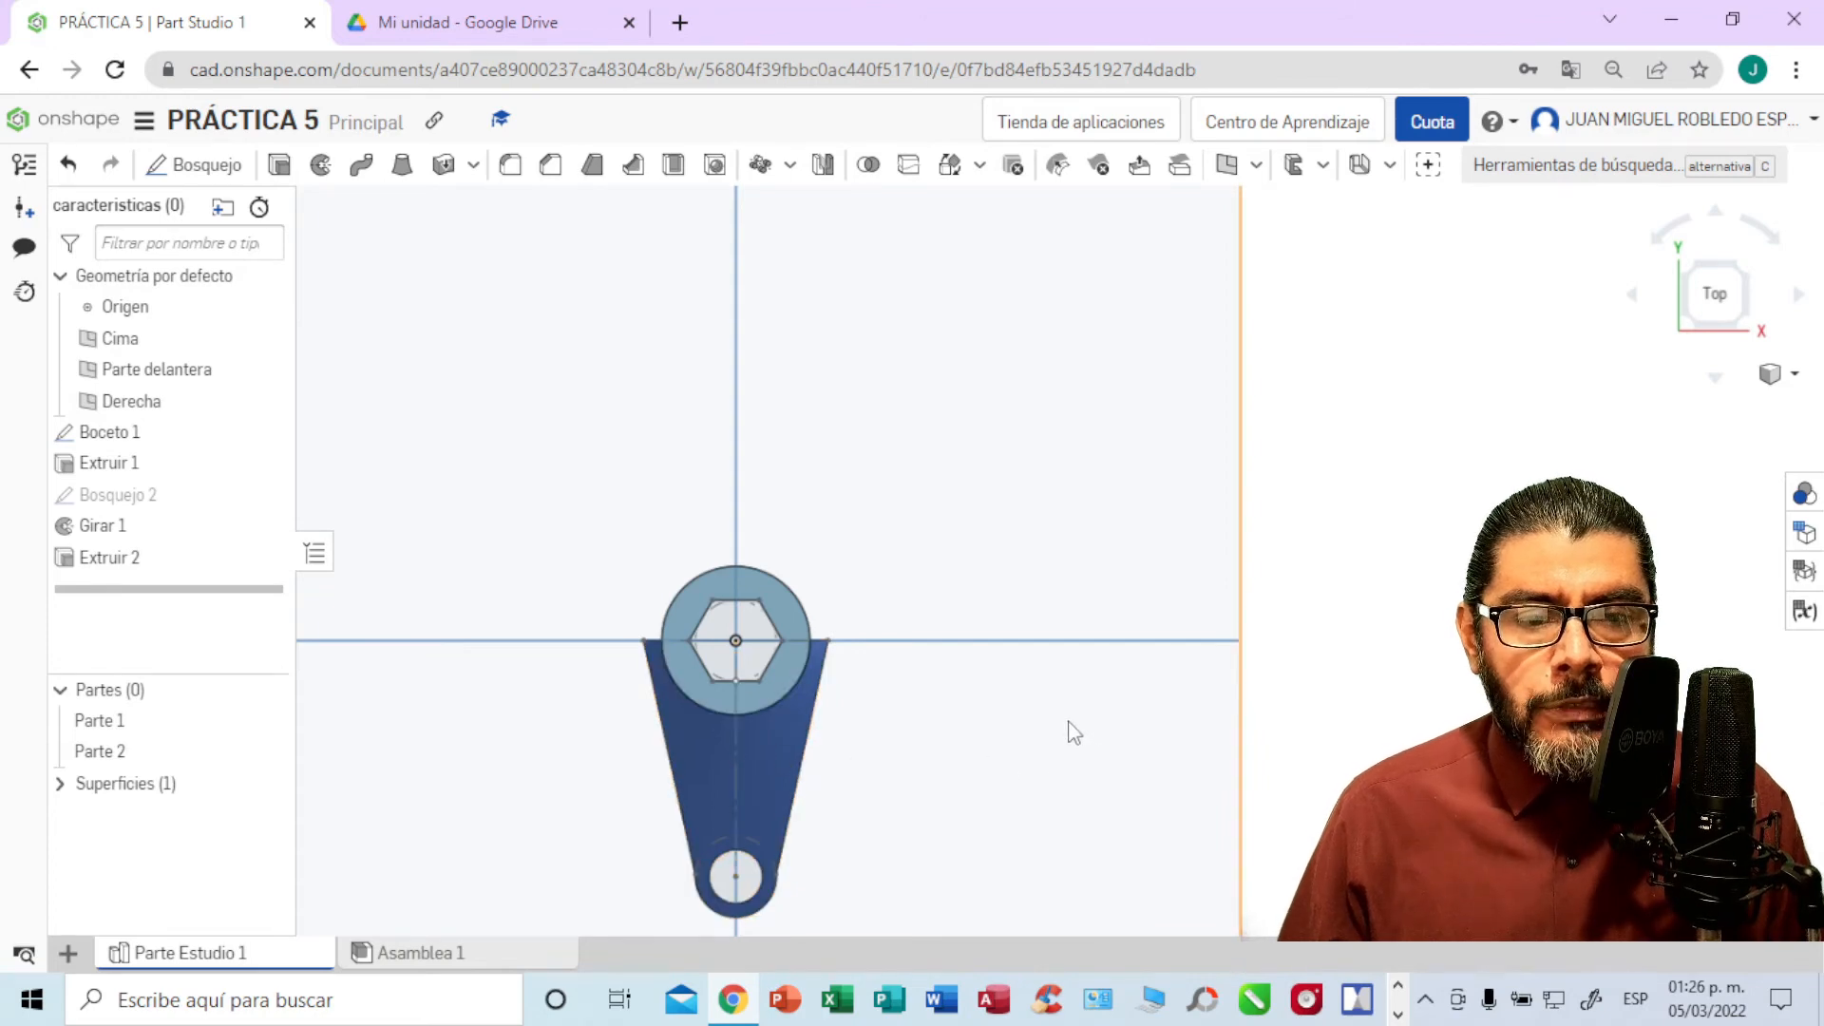
Step: Create a circular part pattern of the arm about the hub's round edge, with 4 equally spaced instances over 360 degrees
{"action": "left_click", "coordinate": [791, 169]}
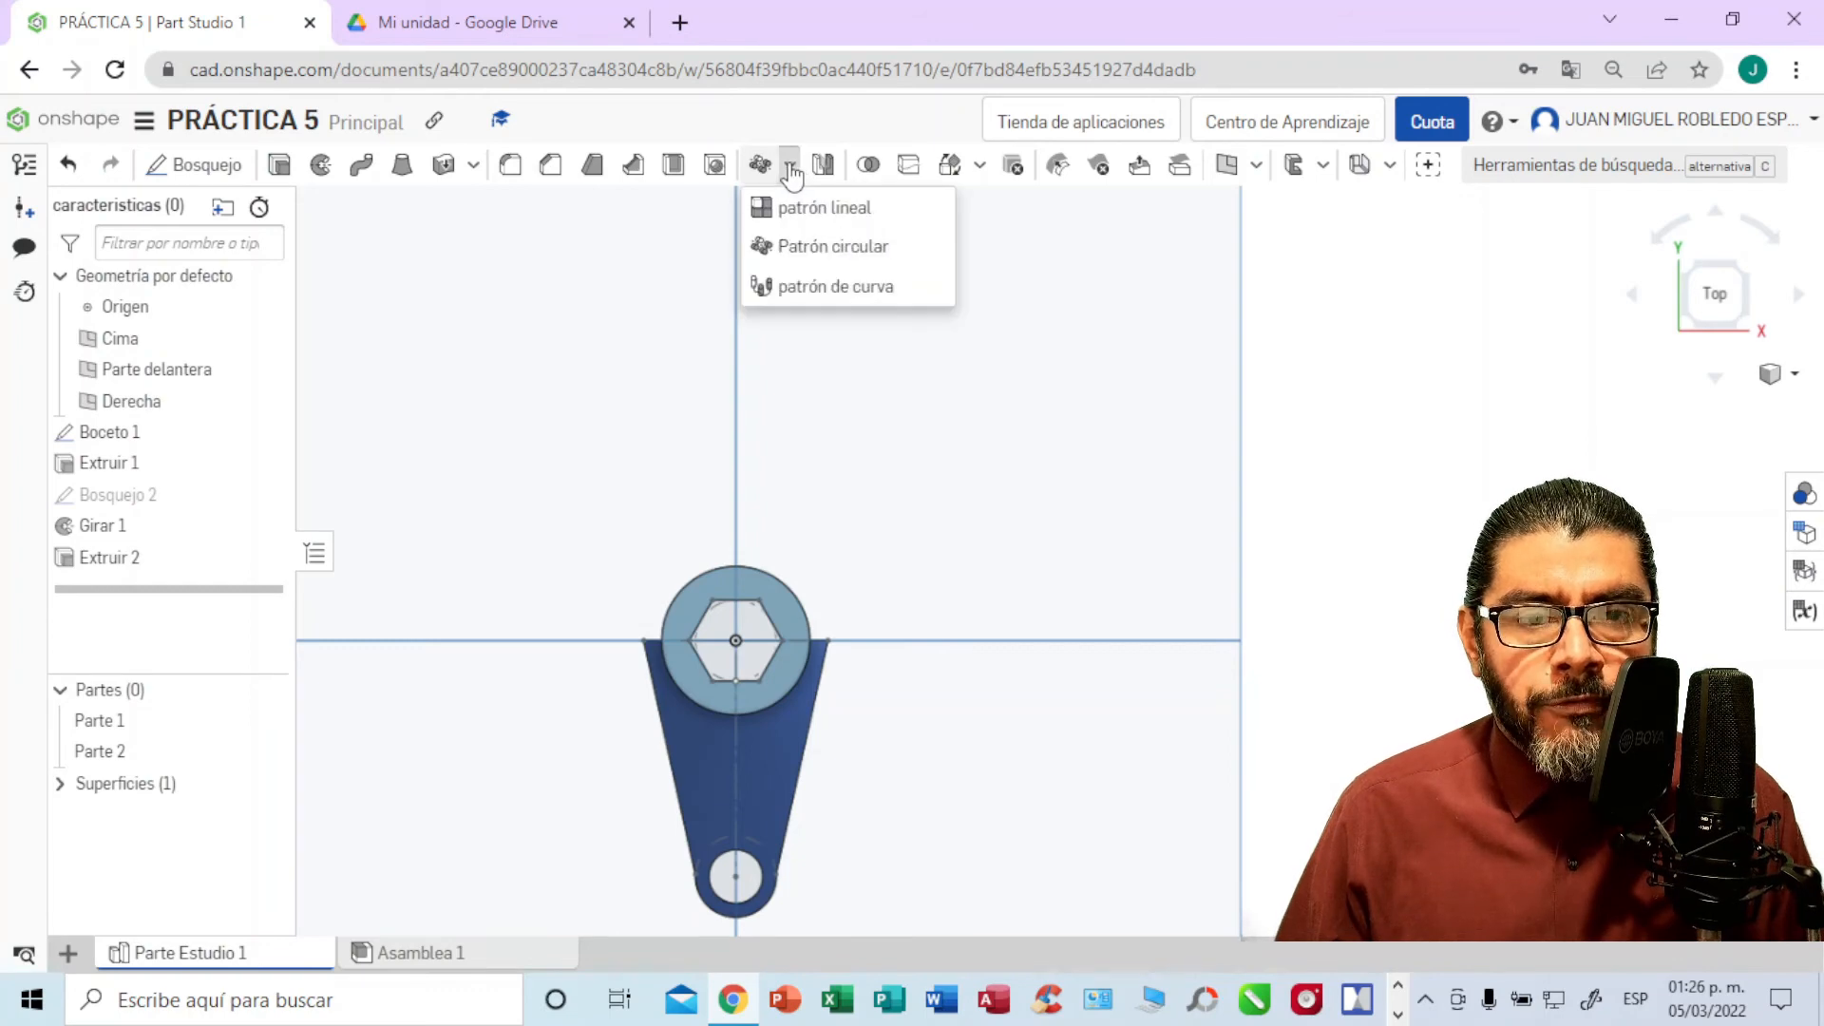
{"action": "left_click", "coordinate": [806, 251]}
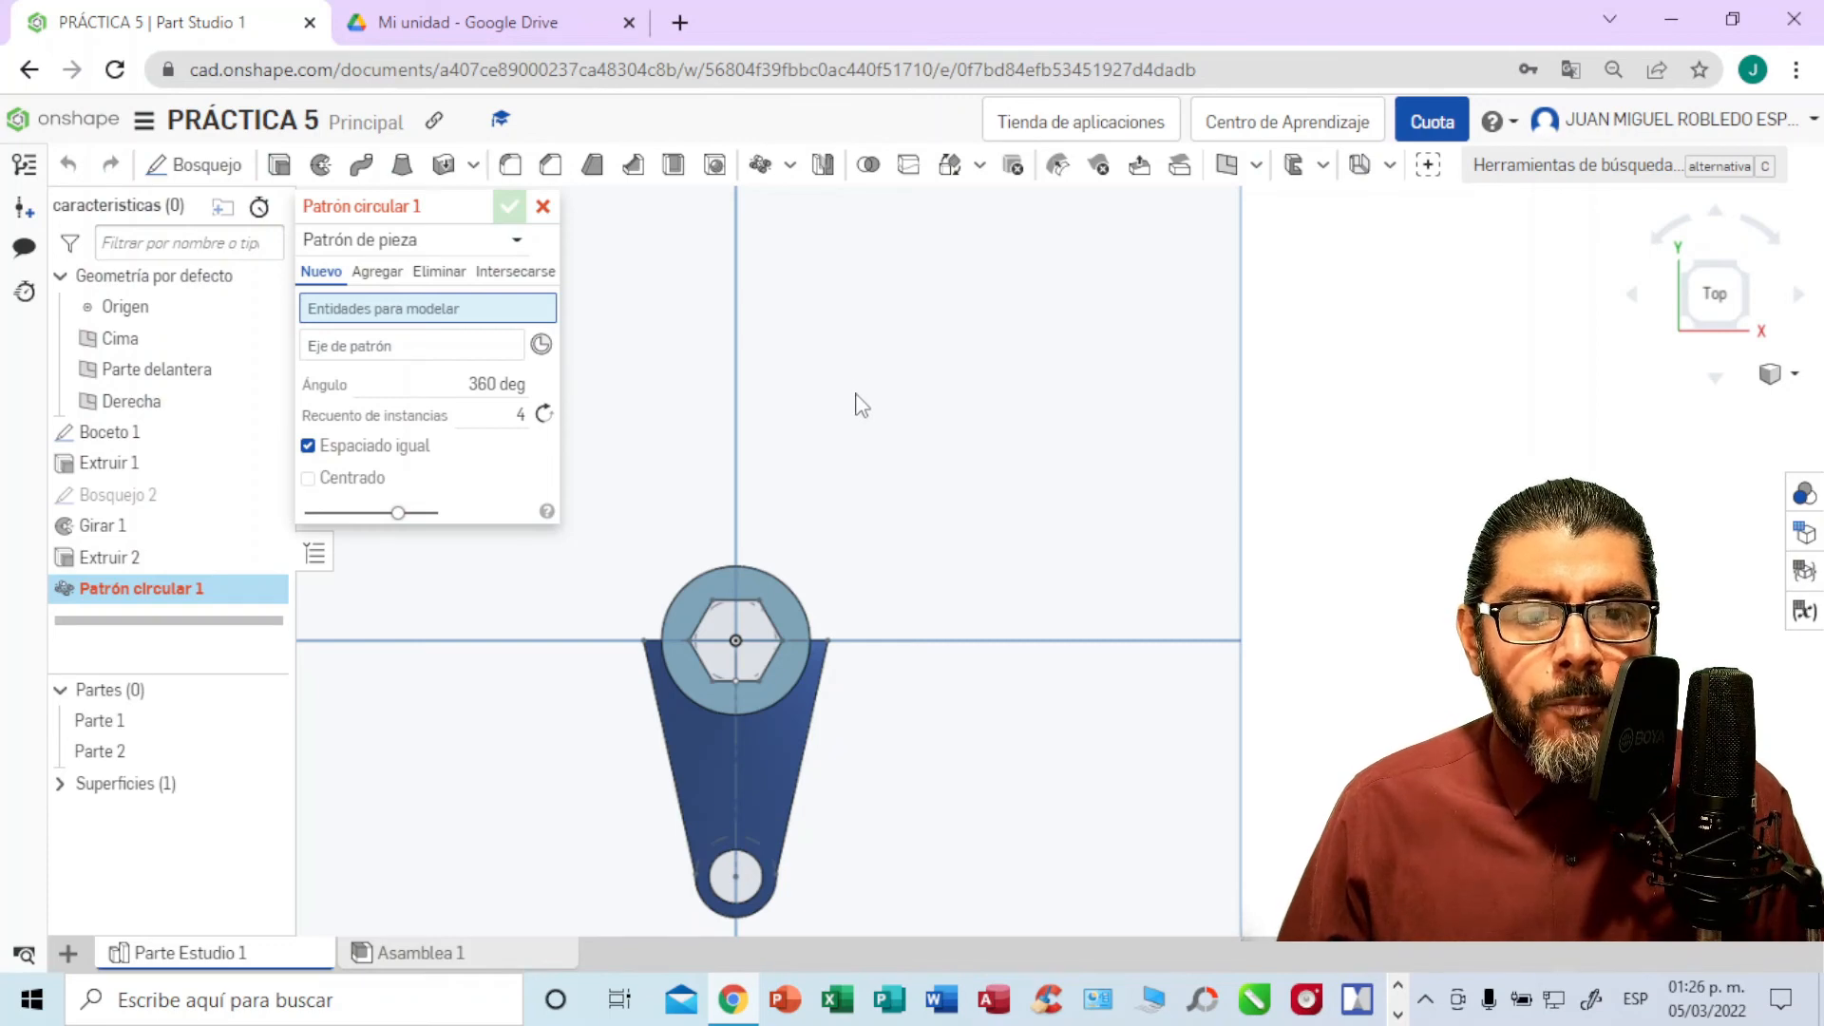
{"action": "left_click", "coordinate": [755, 758]}
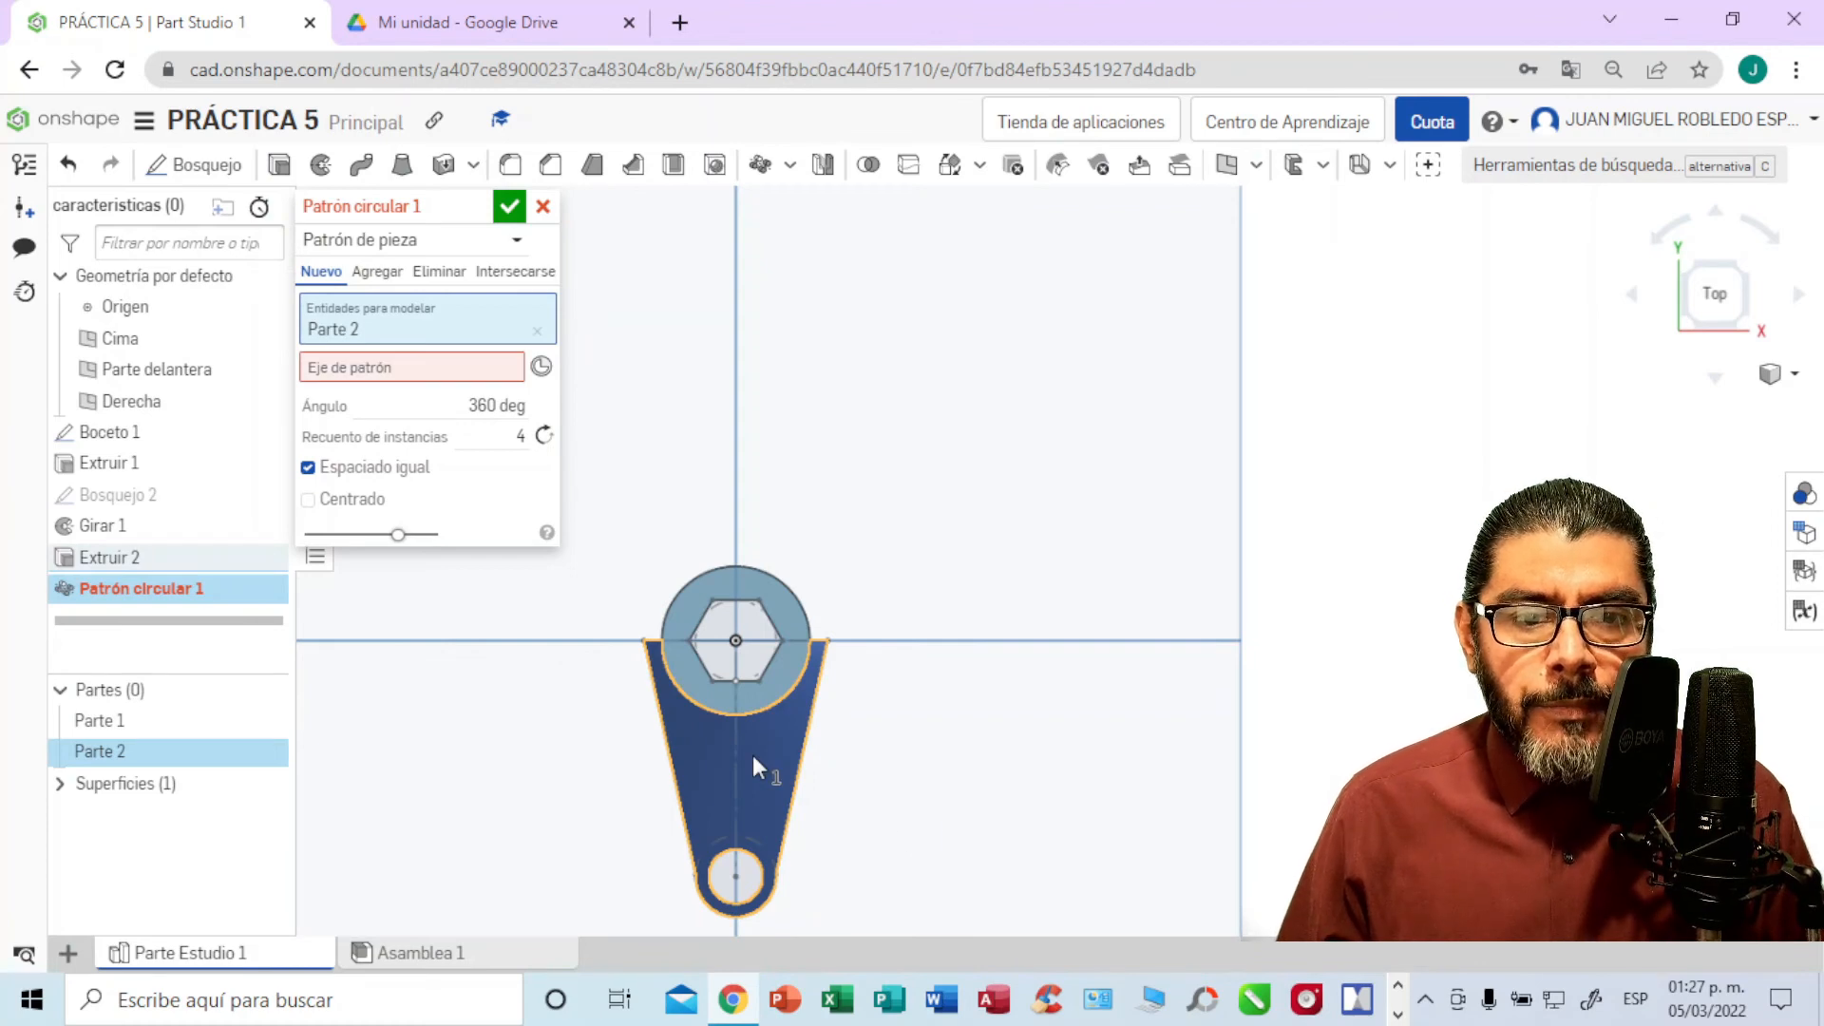
{"action": "left_click", "coordinate": [456, 373]}
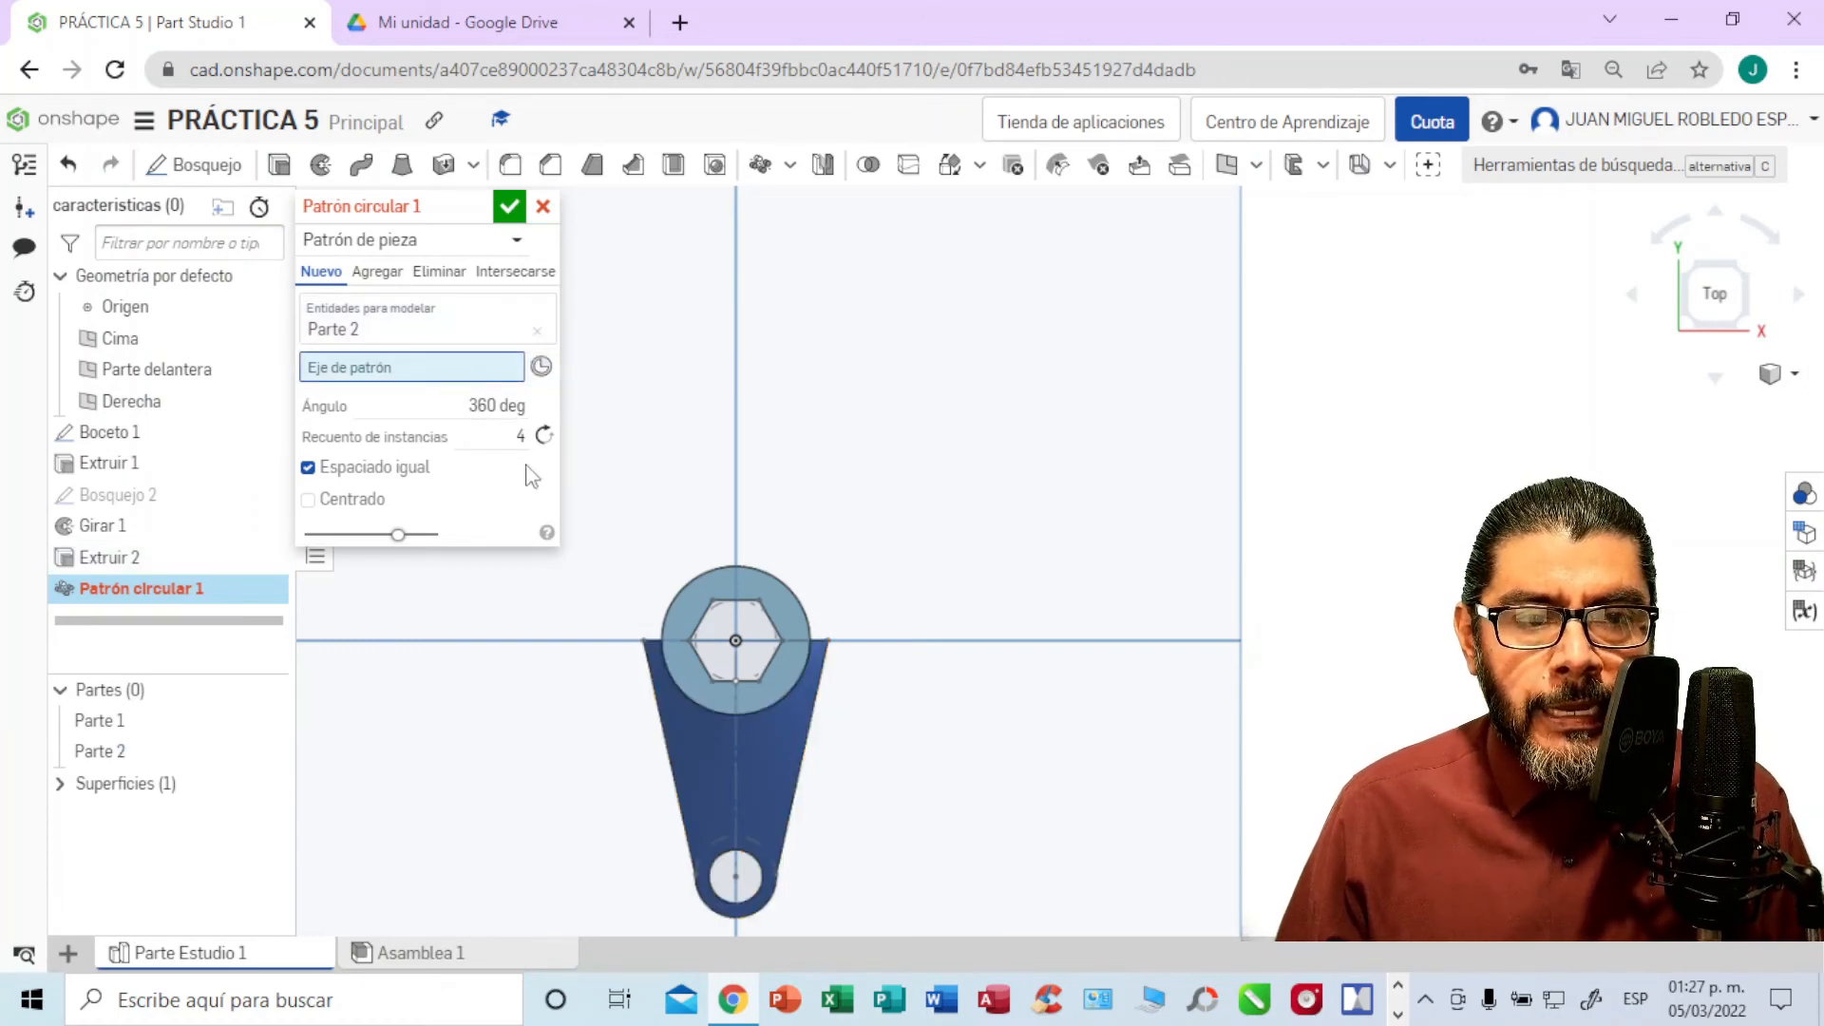
{"action": "left_click", "coordinate": [773, 585]}
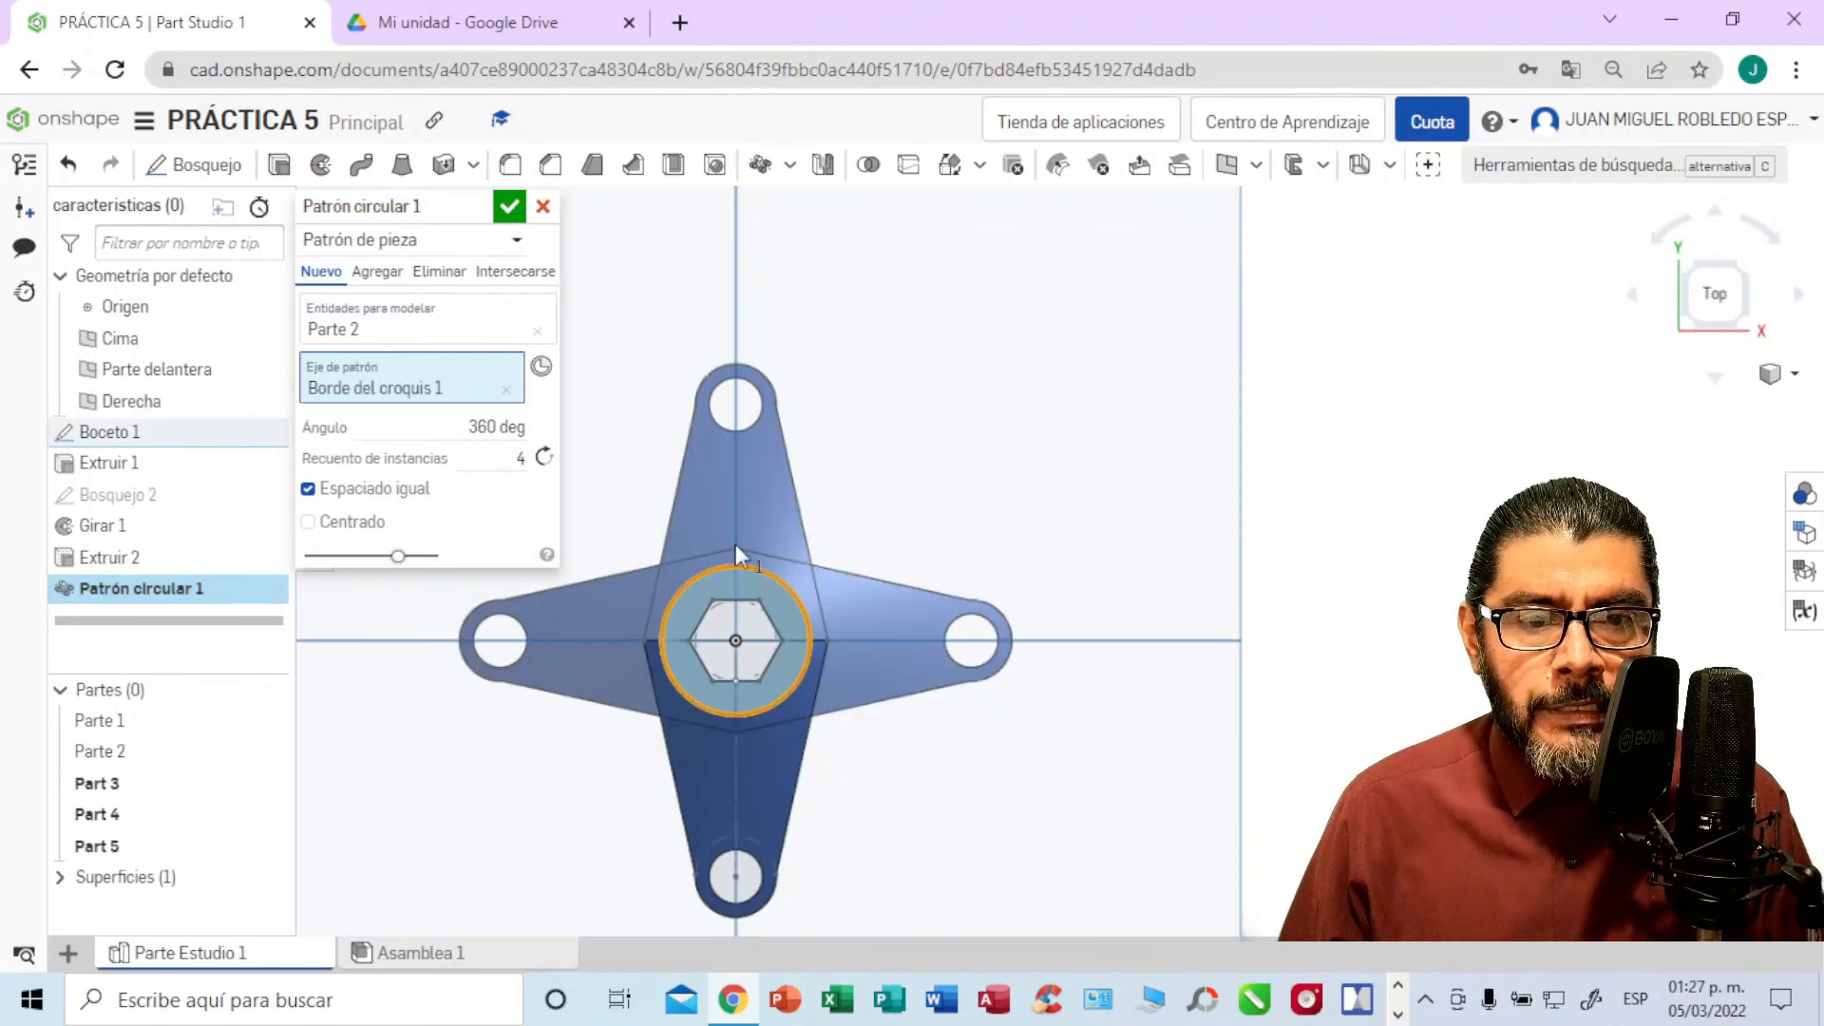
{"action": "left_click", "coordinate": [510, 206]}
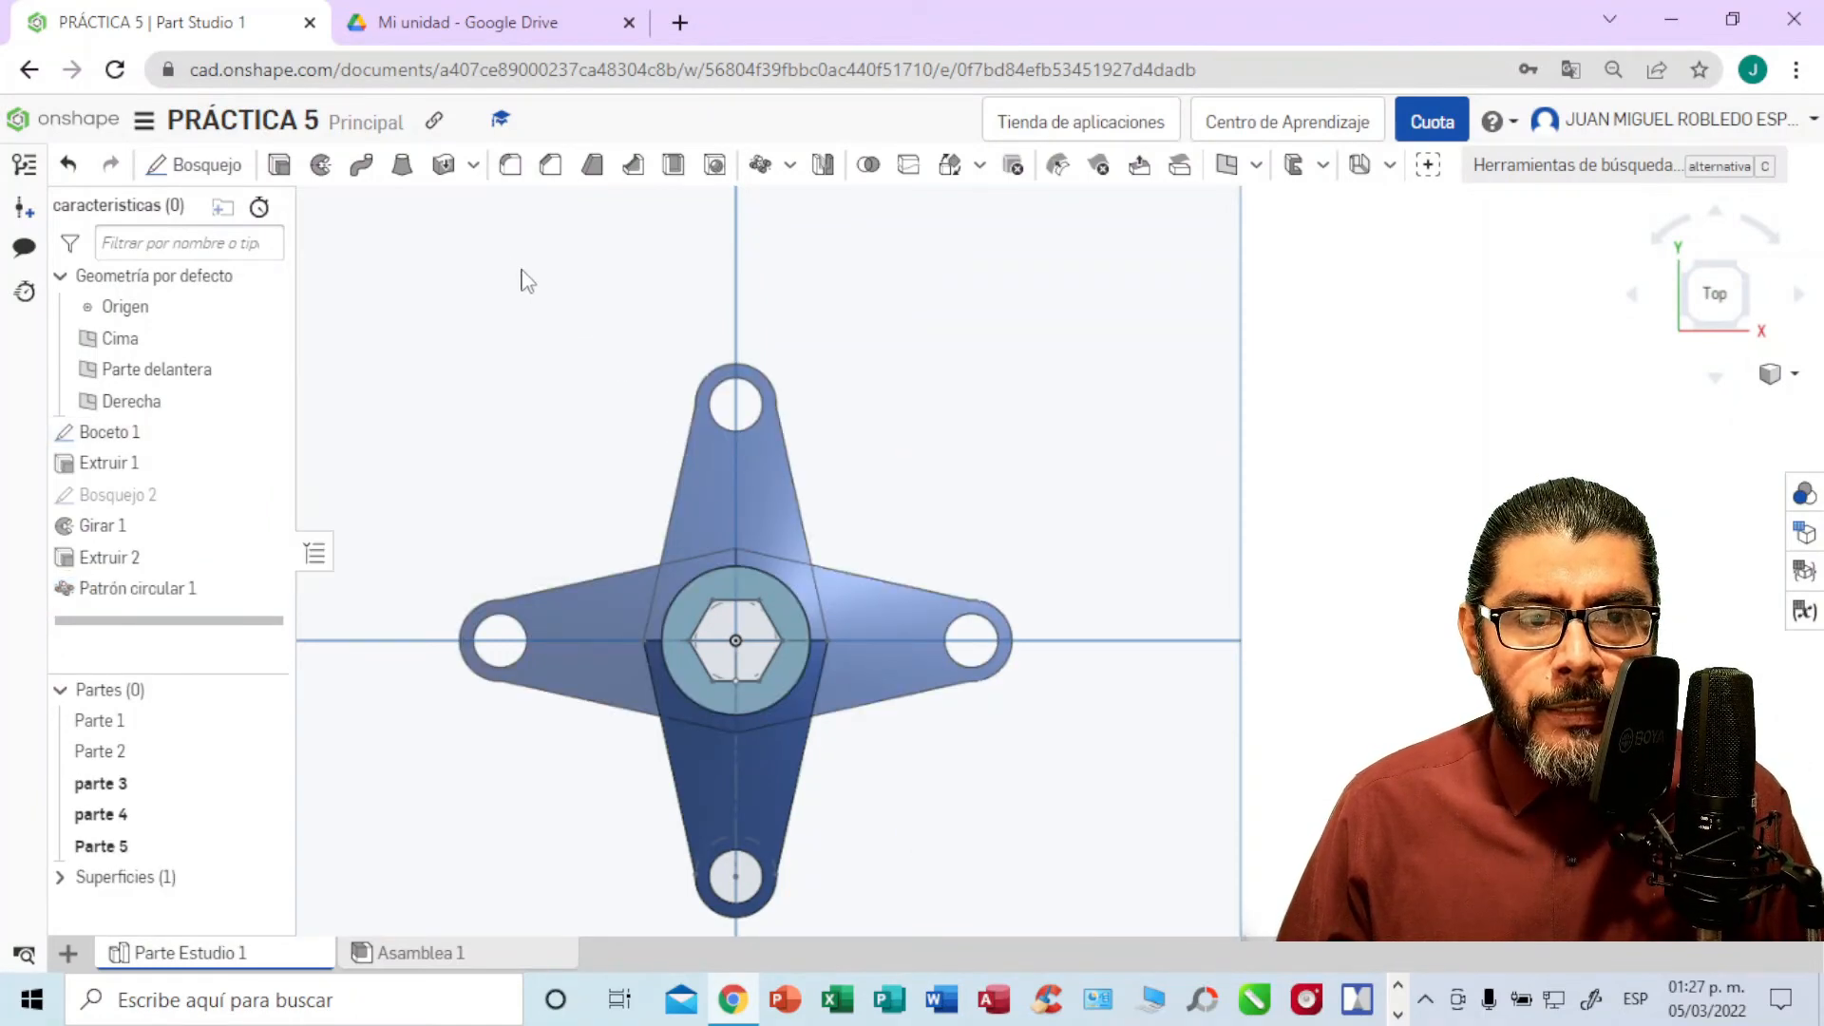
Step: Hide the origin, the three default planes and the first sketch so only the solid parts are displayed
{"action": "right_click_drag", "start_coordinate": [1059, 447], "coordinate": [771, 407]}
{"action": "scroll", "coordinate": [772, 407], "scroll_direction": "up", "scroll_amount": 3}
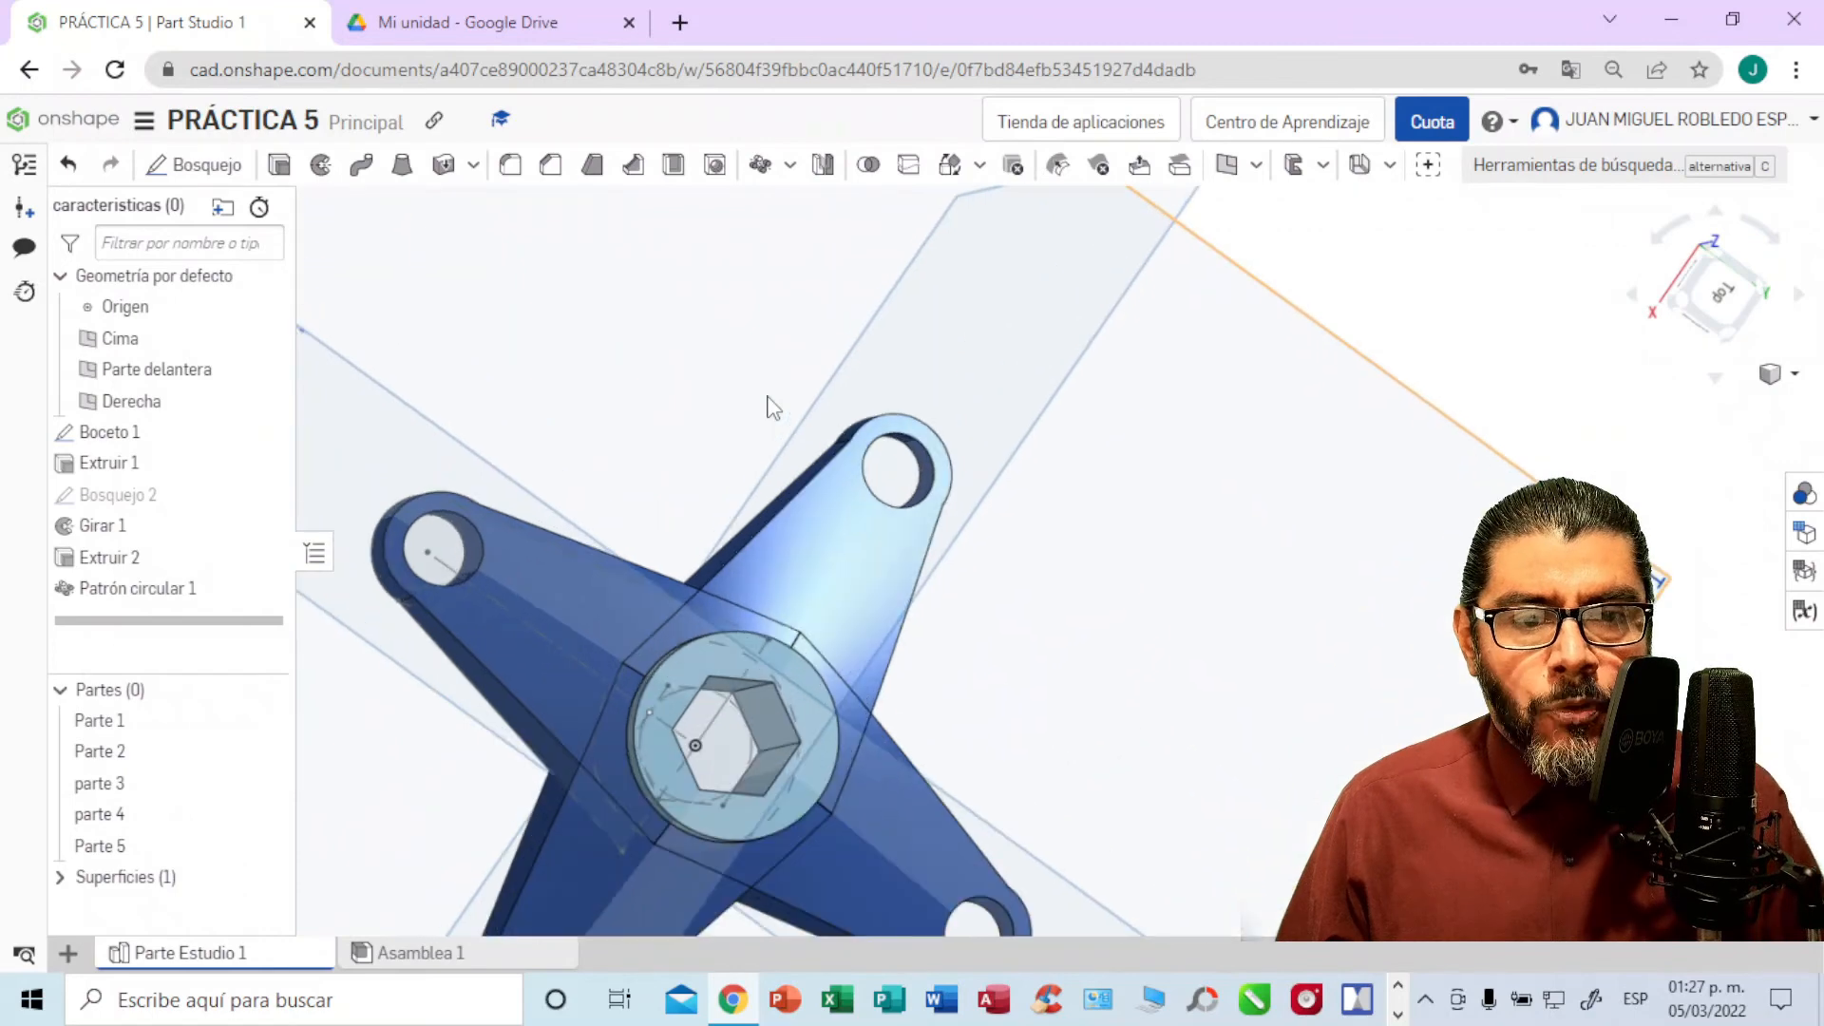
{"action": "left_click", "coordinate": [845, 481]}
{"action": "middle_click_drag", "start_coordinate": [1048, 500], "coordinate": [1090, 357]}
{"action": "mouse_move", "coordinate": [1093, 429]}
{"action": "right_mouse_down"}
{"action": "mouse_move", "coordinate": [1067, 386]}
{"action": "mouse_move", "coordinate": [1090, 389]}
{"action": "mouse_move", "coordinate": [1063, 424]}
{"action": "mouse_move", "coordinate": [1063, 387]}
{"action": "mouse_move", "coordinate": [1079, 388]}
{"action": "mouse_move", "coordinate": [1067, 437]}
{"action": "right_mouse_up"}
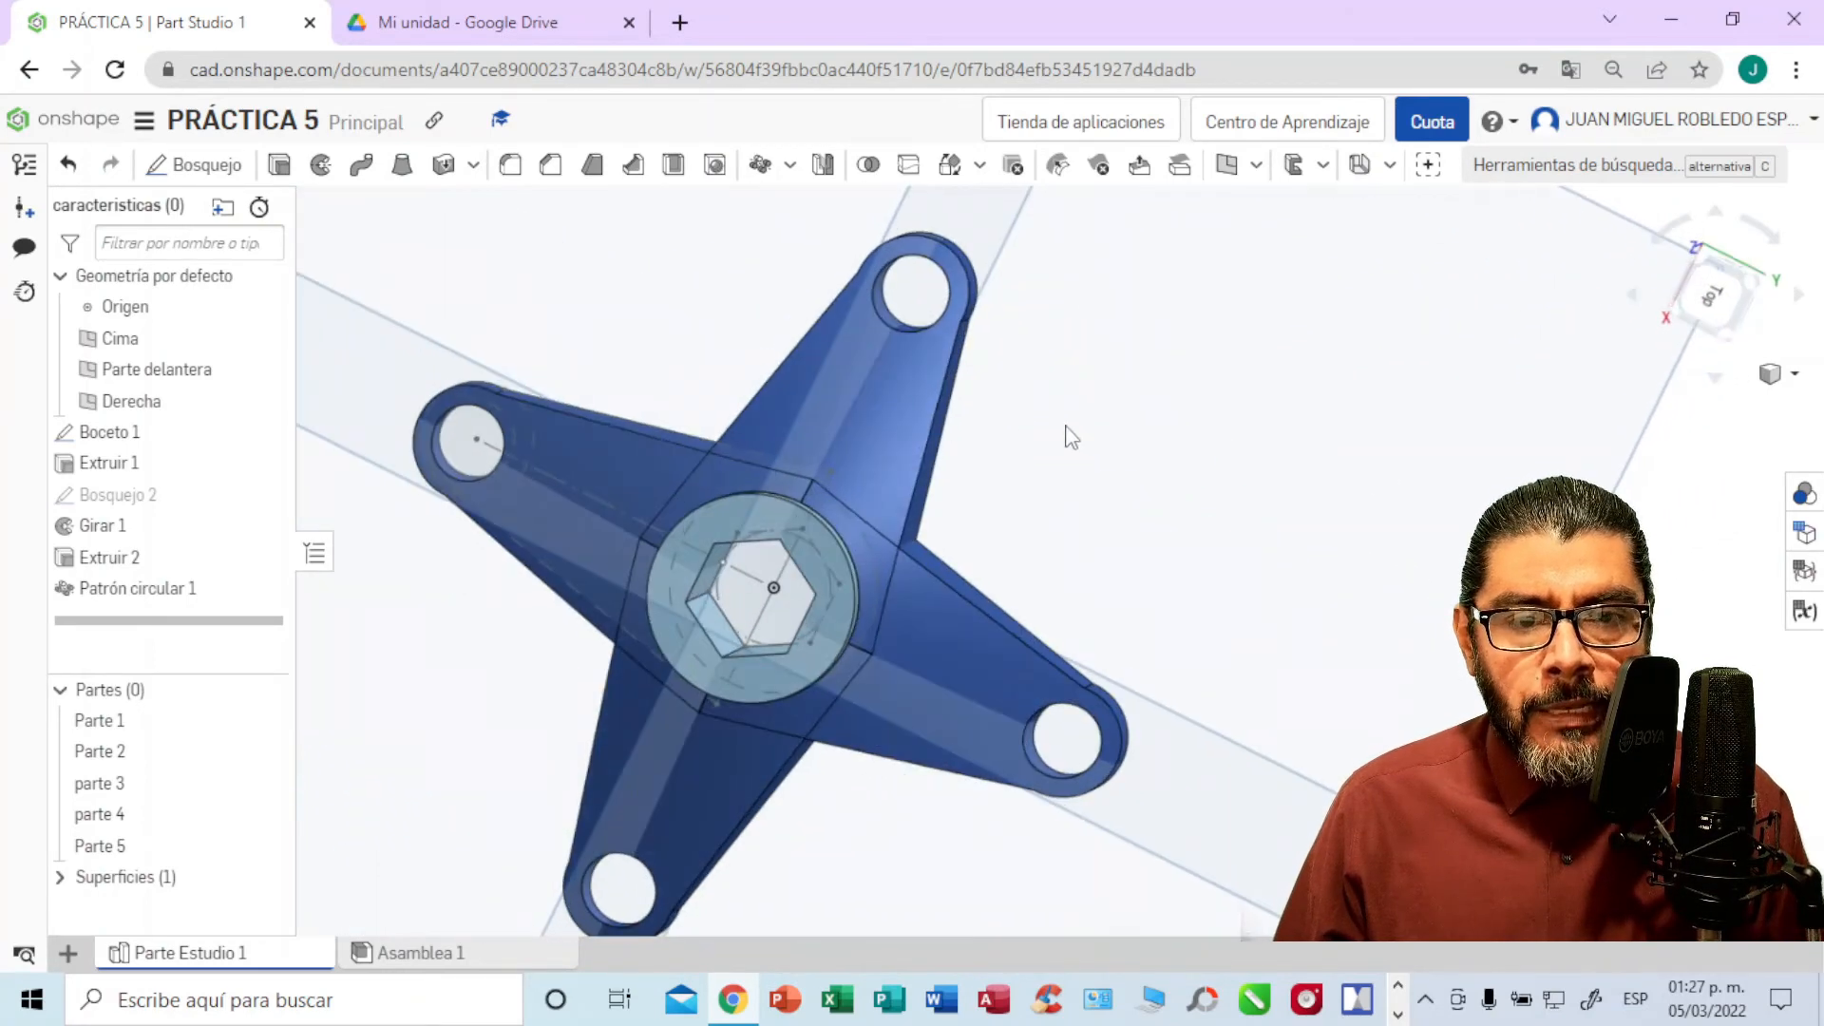
{"action": "left_click", "coordinate": [264, 340]}
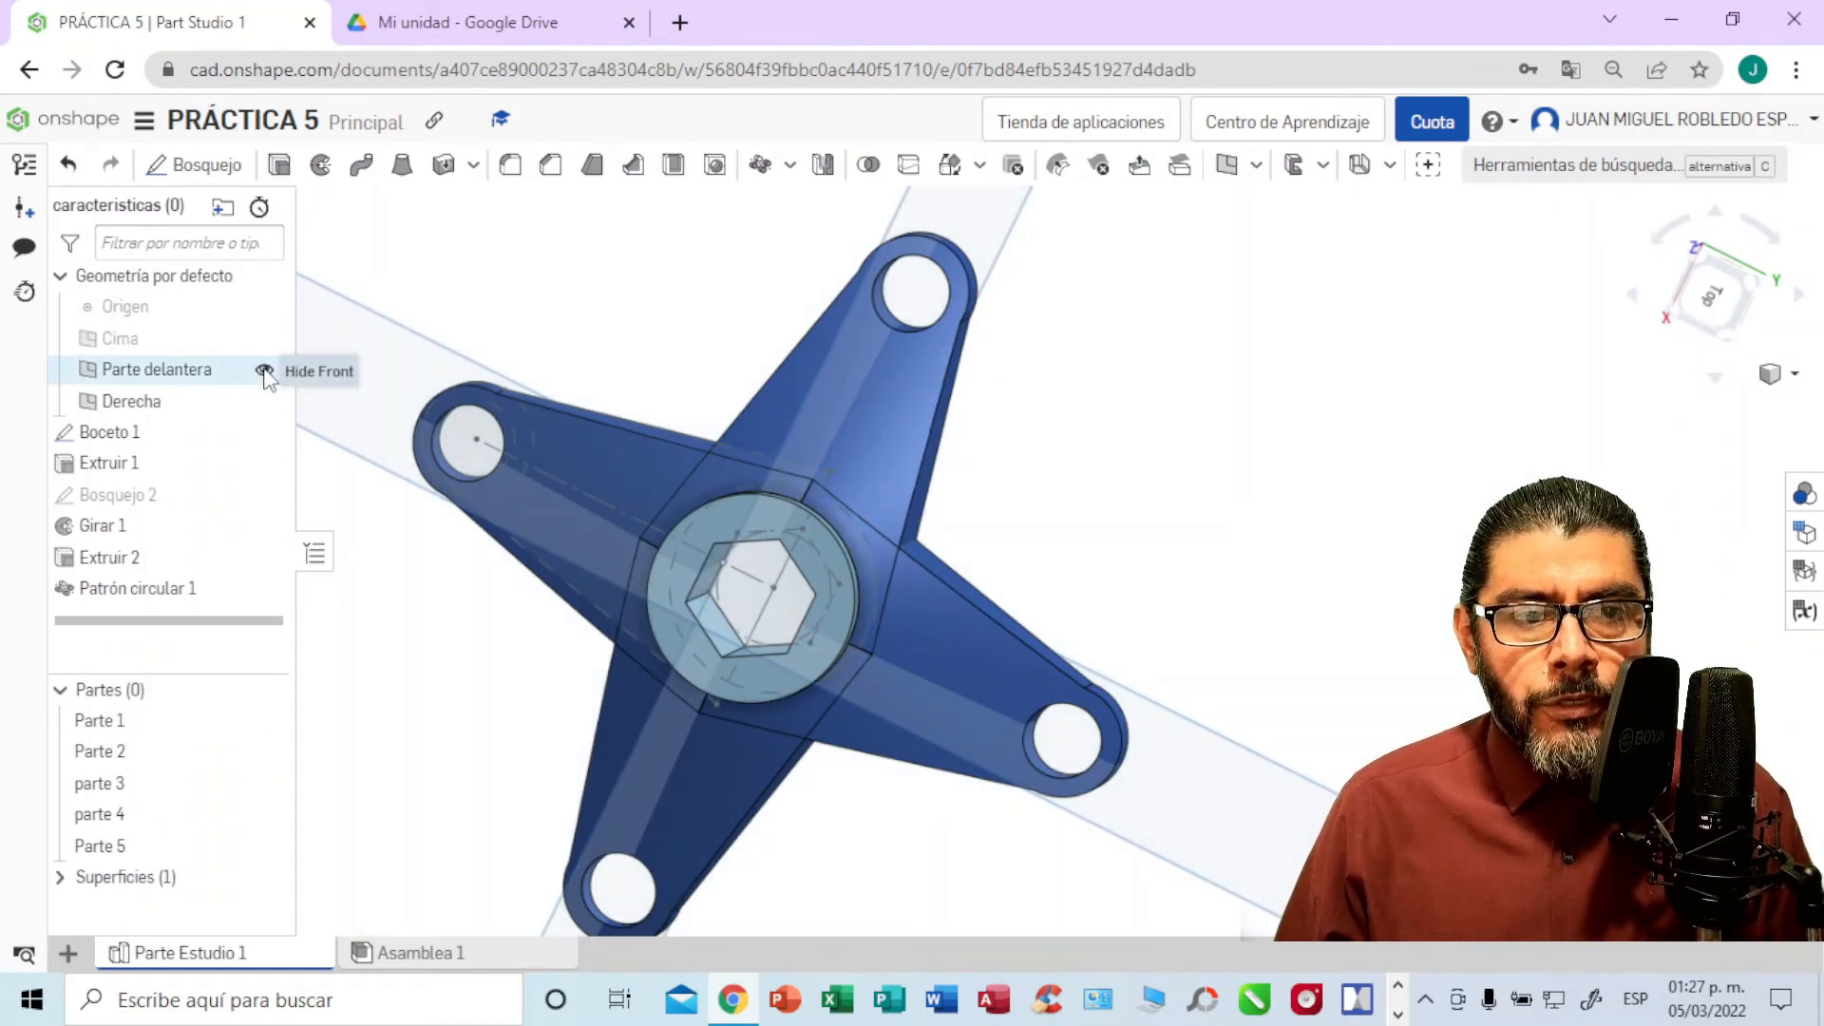
{"action": "left_click", "coordinate": [265, 371]}
{"action": "left_click", "coordinate": [264, 403]}
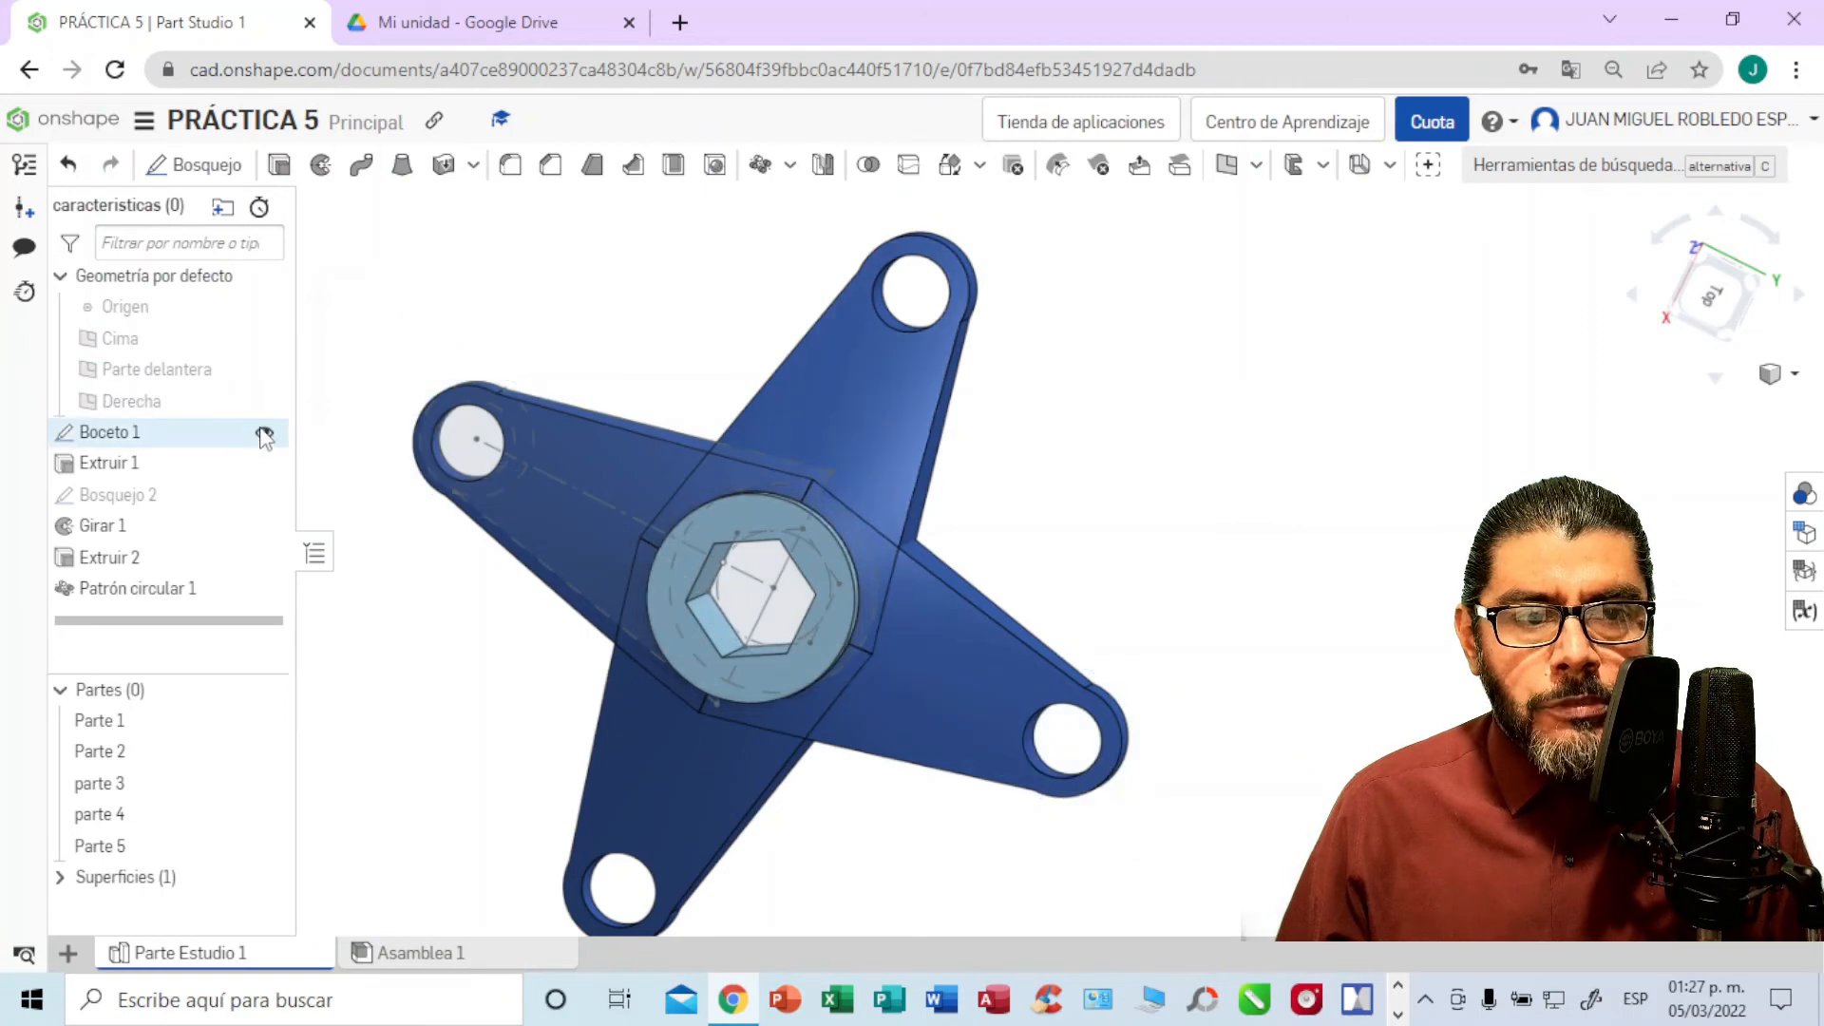
{"action": "left_click", "coordinate": [264, 432]}
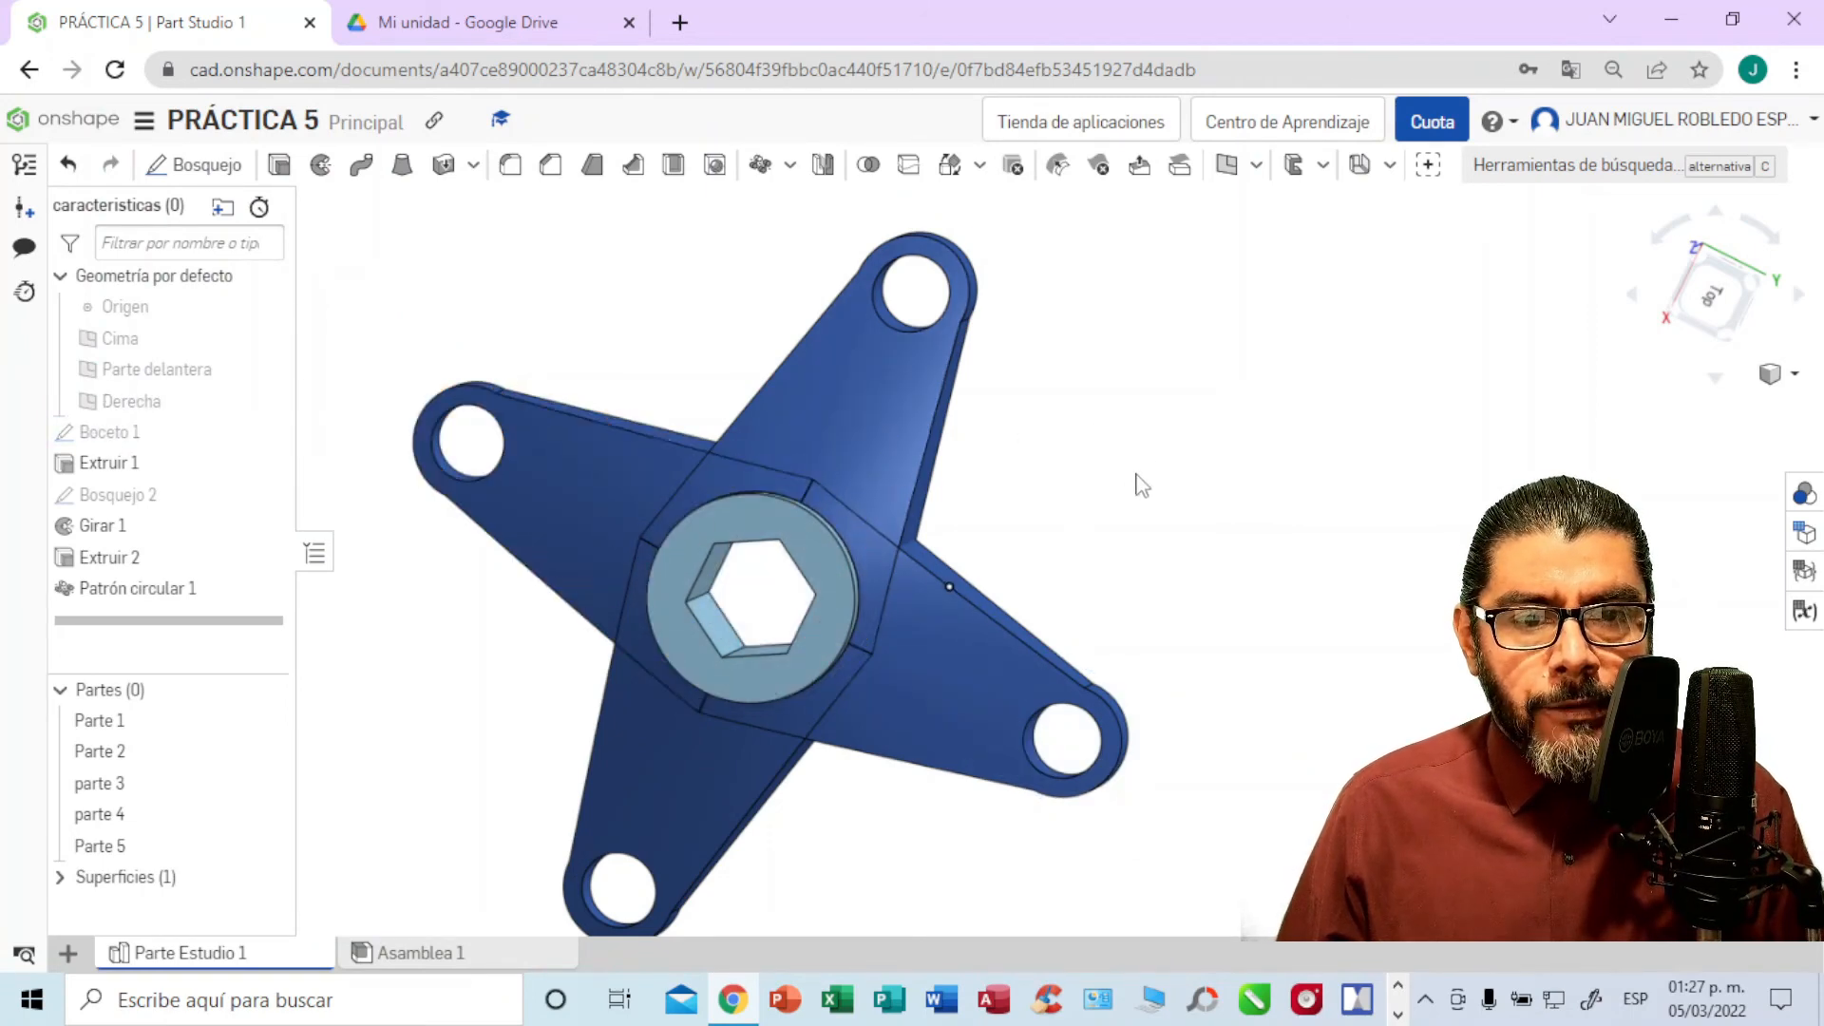
Step: Join the hub and all four arms into a single part with a Boolean union
{"action": "right_click_drag", "start_coordinate": [1167, 450], "coordinate": [1049, 493]}
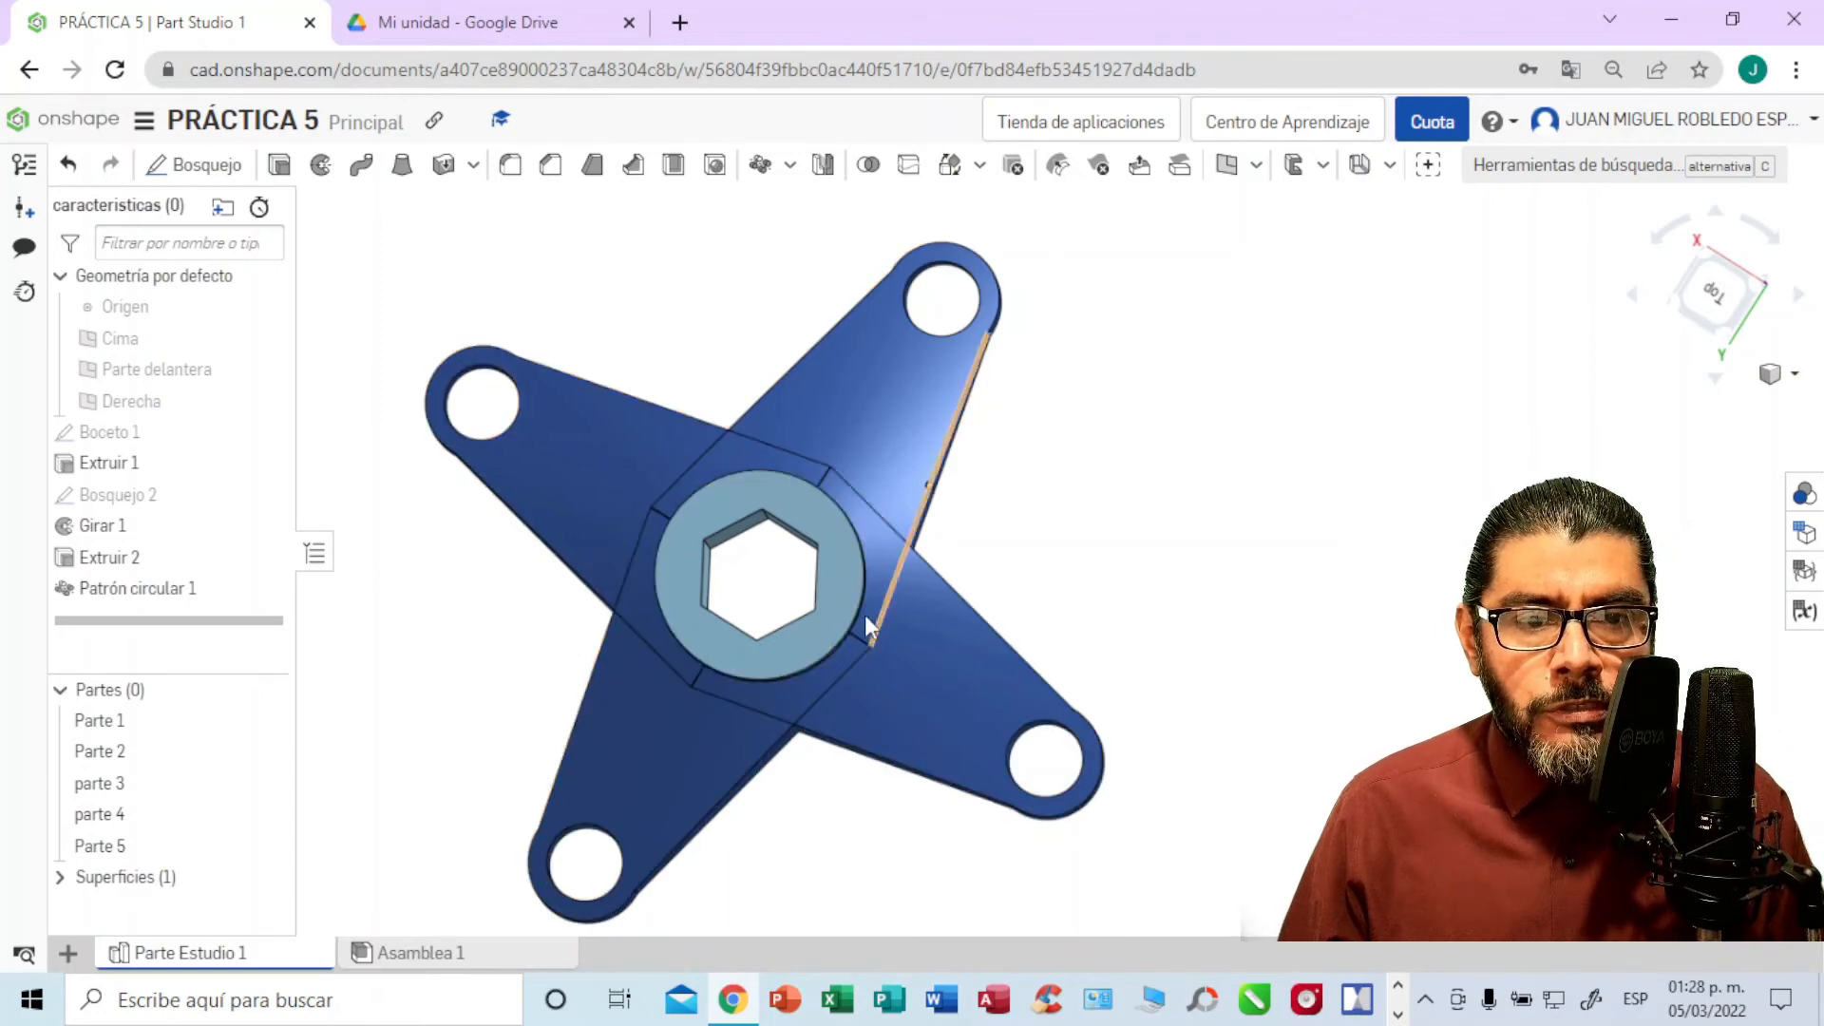
{"action": "right_click_drag", "start_coordinate": [1080, 550], "coordinate": [1090, 558]}
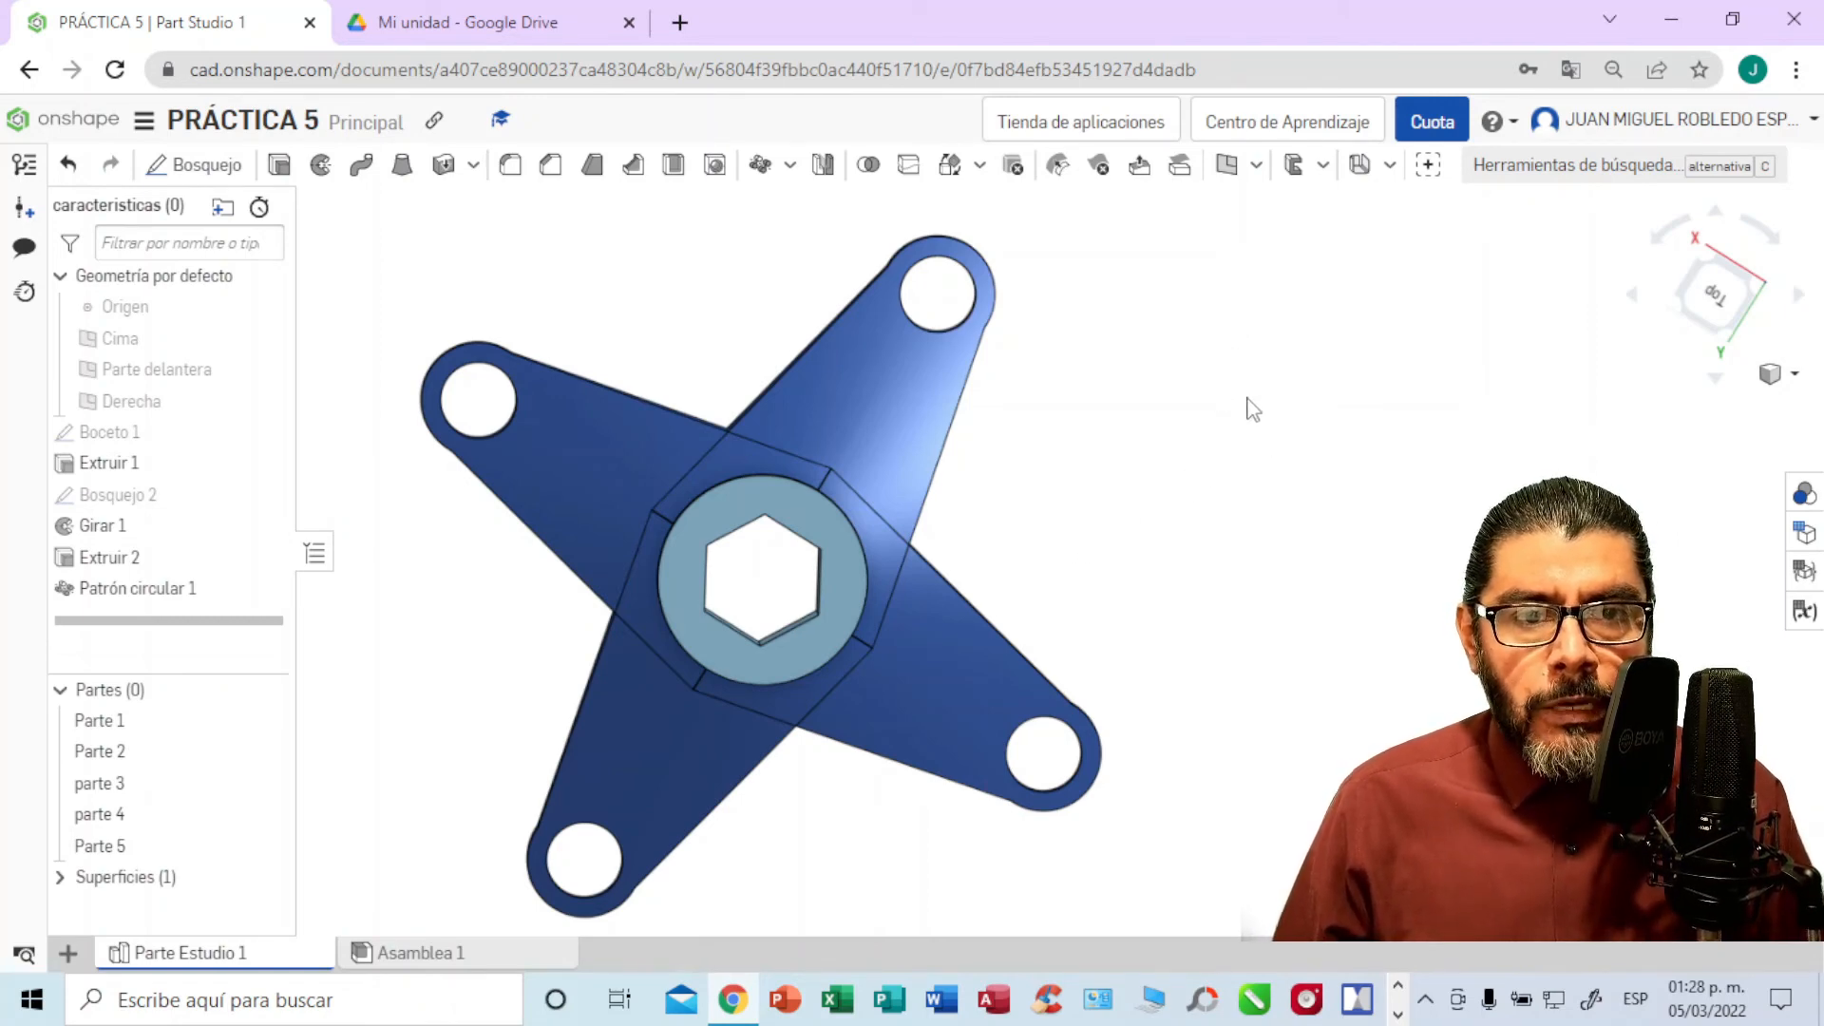
{"action": "left_click", "coordinate": [867, 171]}
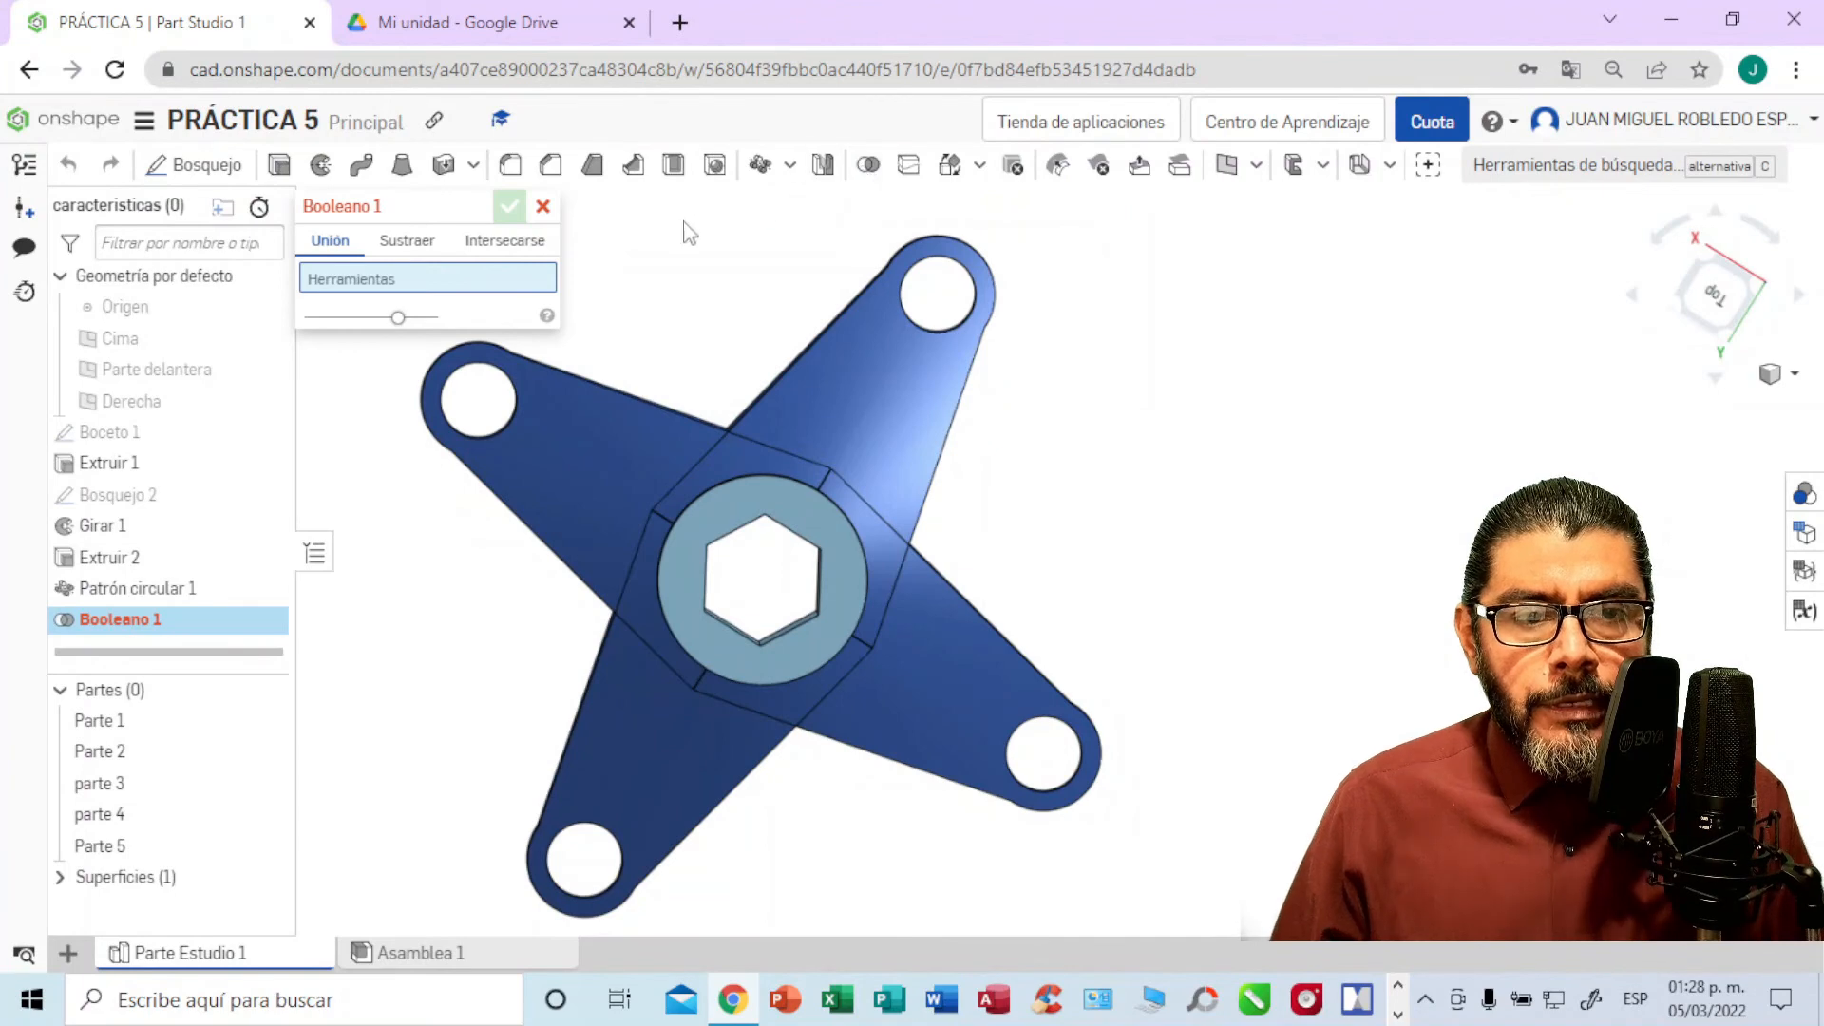
{"action": "left_click", "coordinate": [108, 729]}
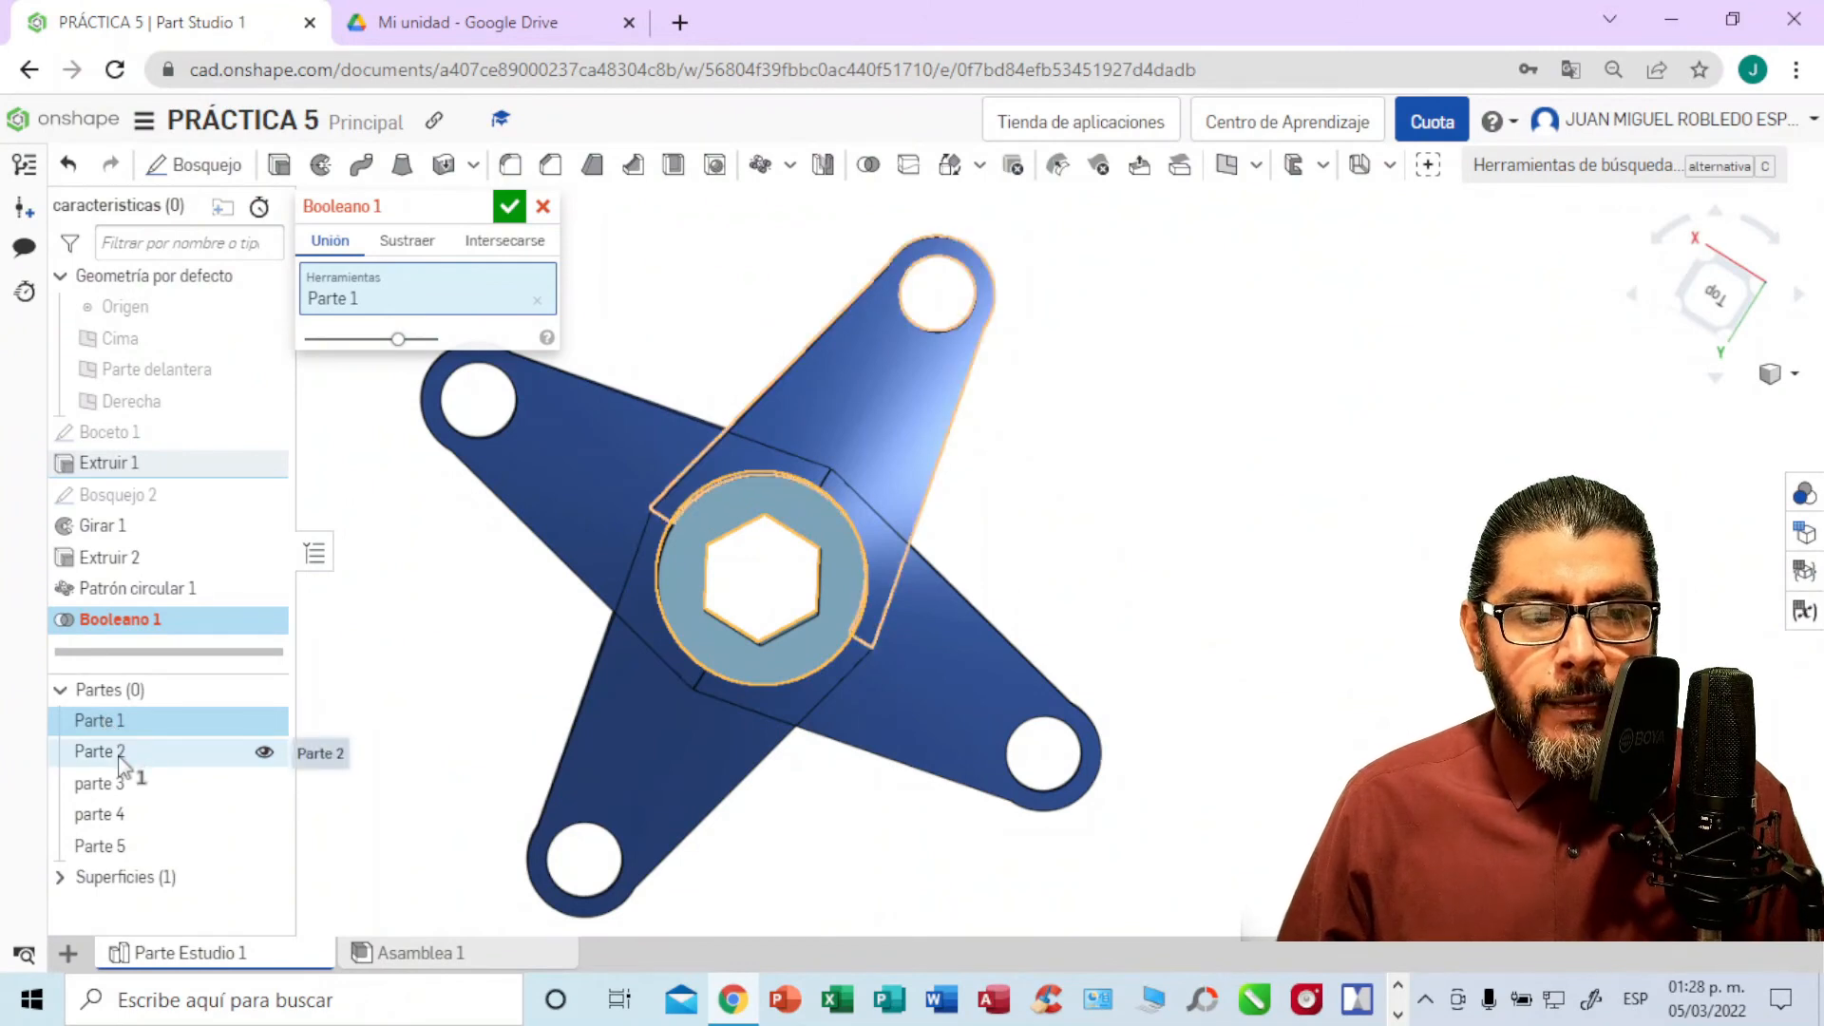
{"action": "left_click", "coordinate": [123, 765]}
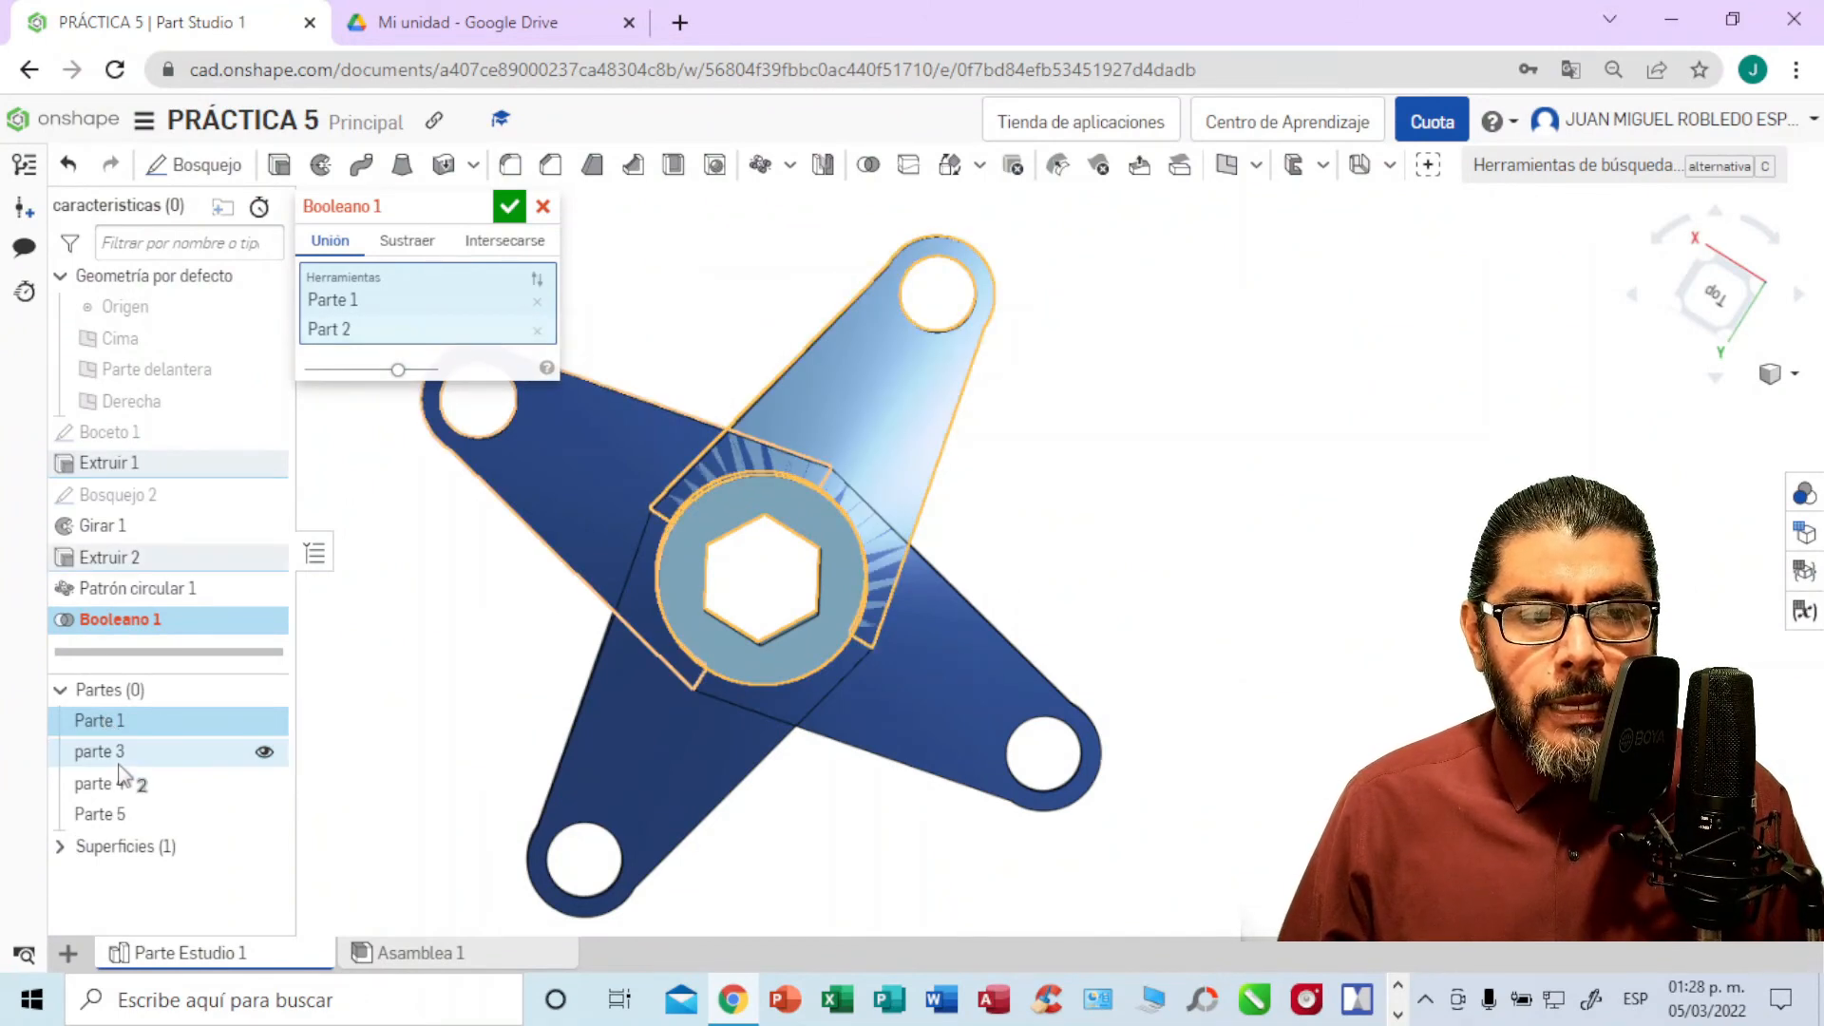
{"action": "left_click", "coordinate": [121, 787]}
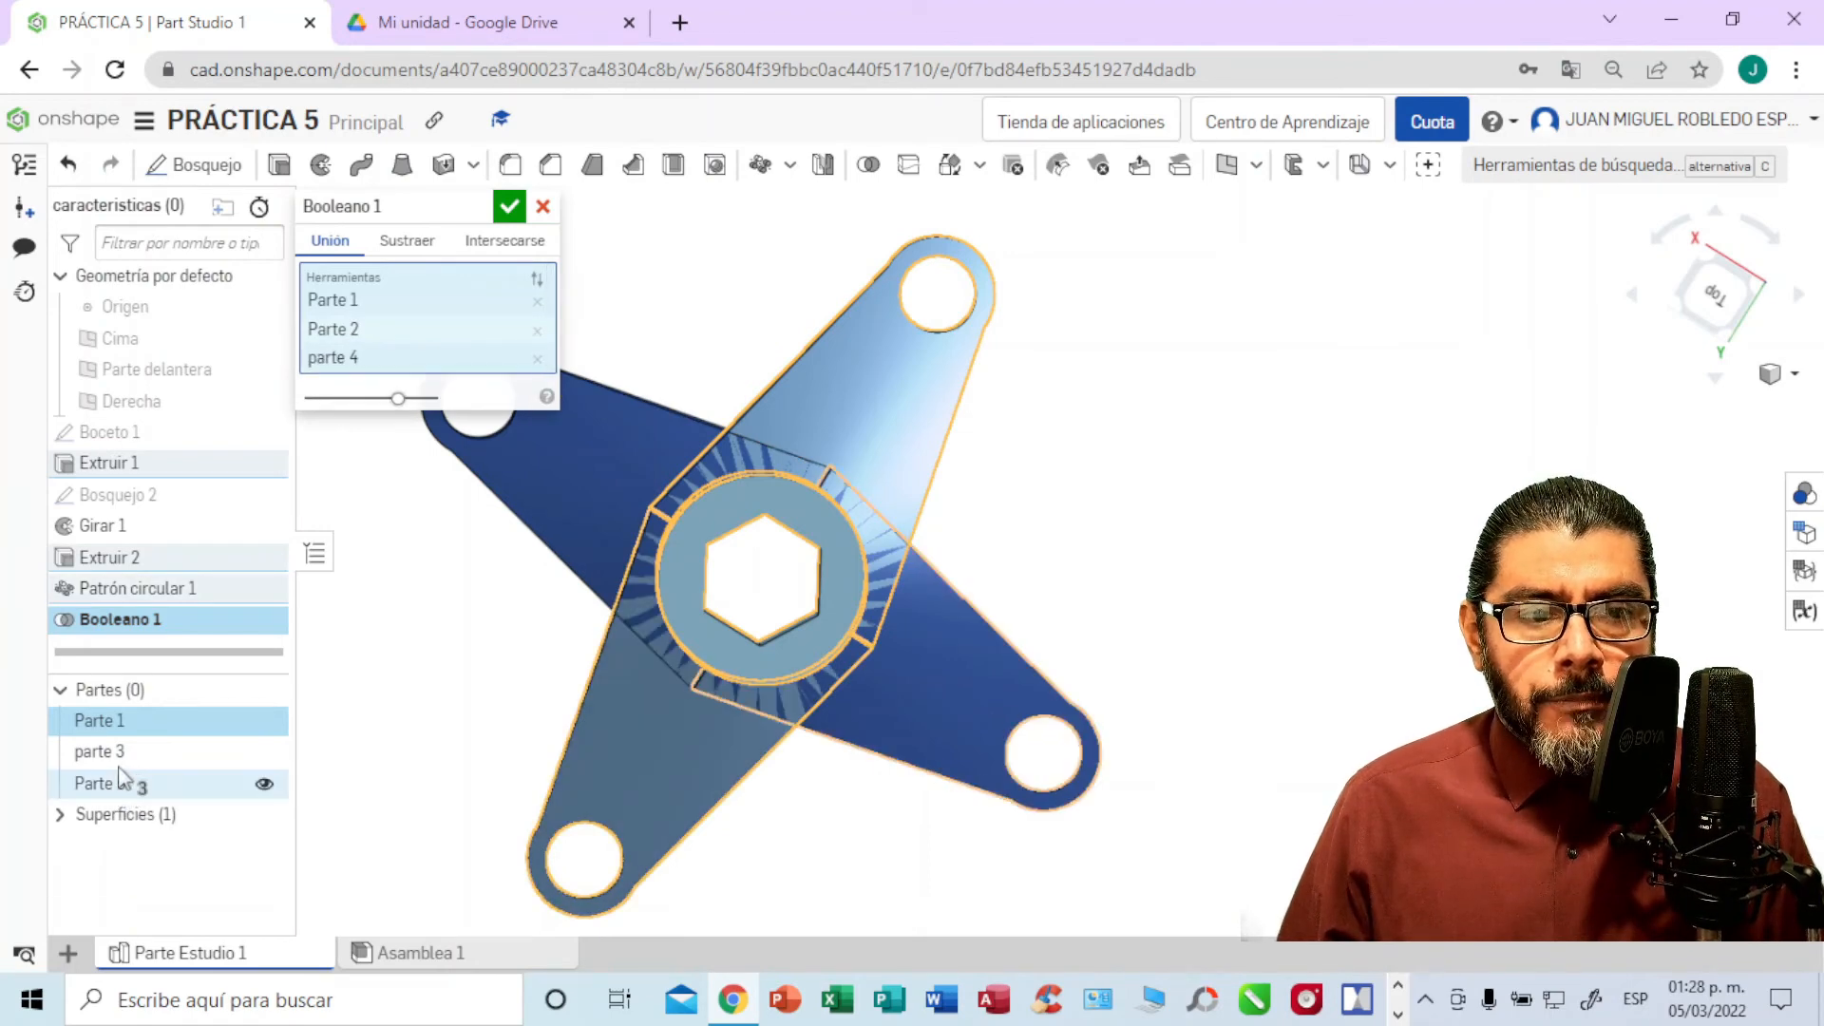
{"action": "left_click", "coordinate": [120, 785]}
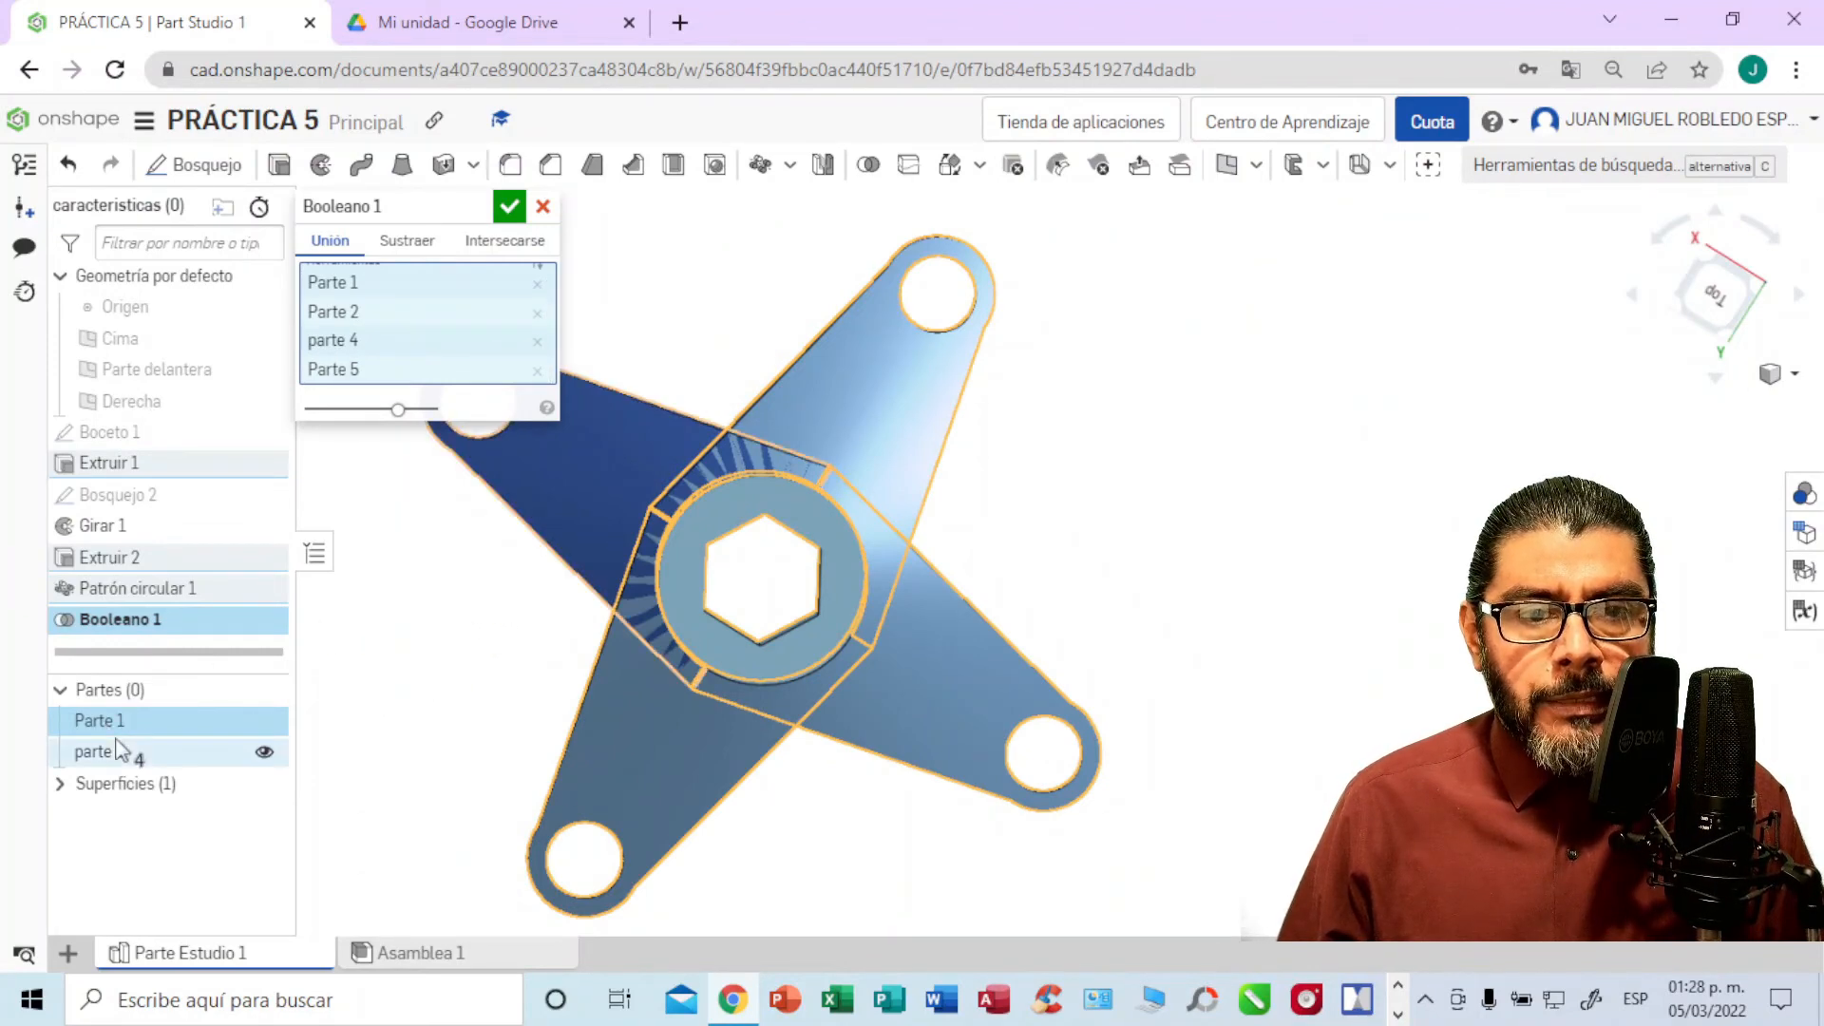
{"action": "left_click", "coordinate": [117, 752]}
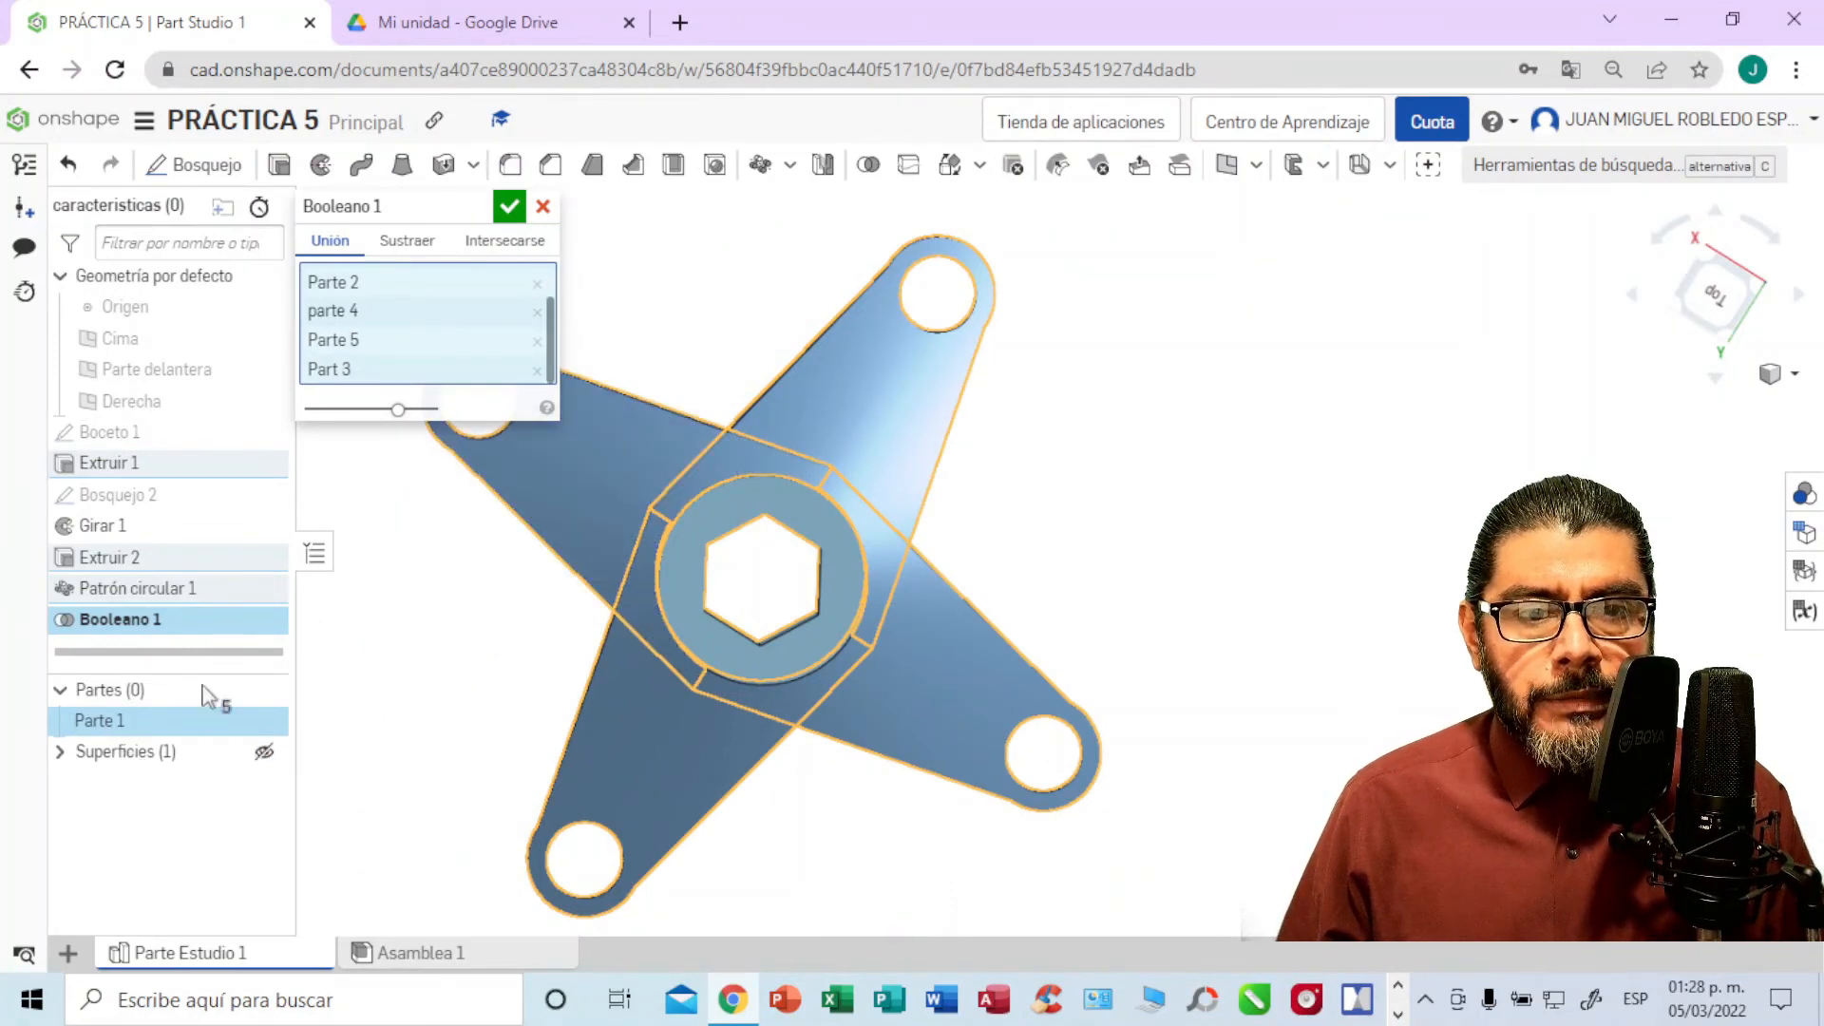
{"action": "left_click", "coordinate": [510, 209]}
Step: Show the first sketch and open it for editing, viewed normal to its plane
{"action": "right_click_drag", "start_coordinate": [1090, 437], "coordinate": [1019, 684]}
{"action": "right_click_drag", "start_coordinate": [1061, 578], "coordinate": [1241, 368]}
{"action": "right_click", "coordinate": [1245, 375]}
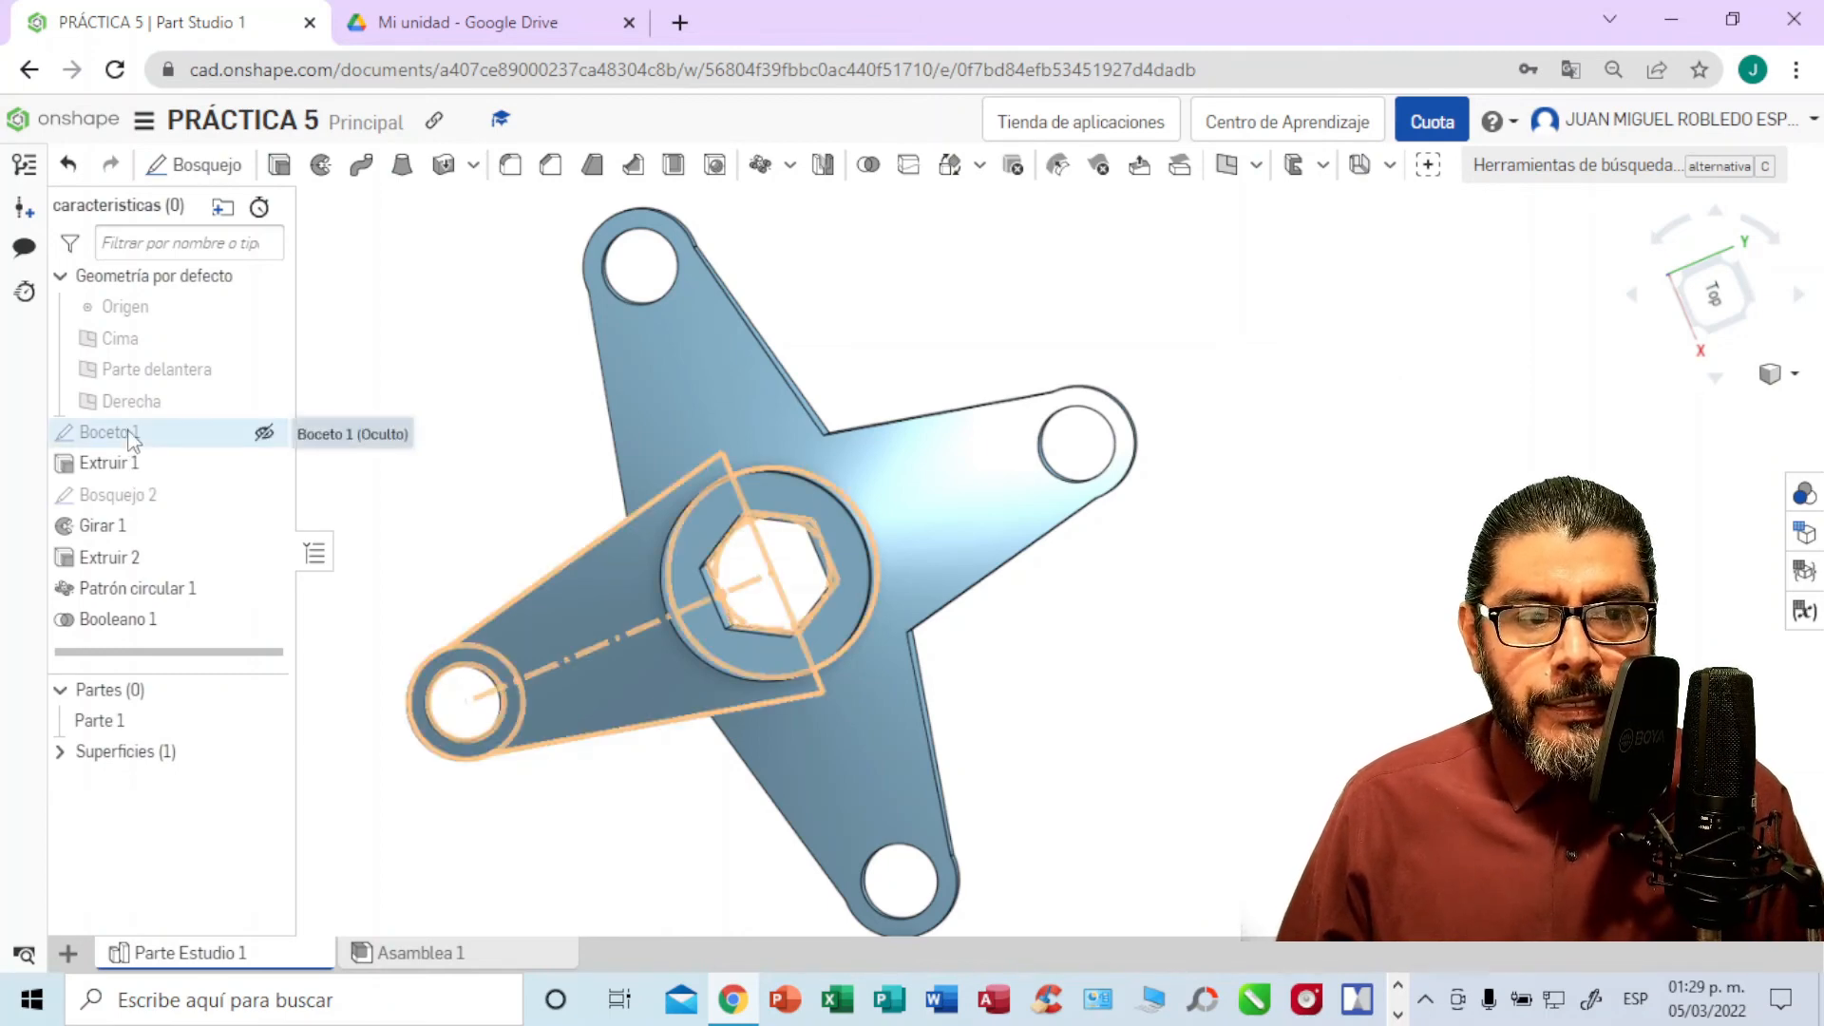
{"action": "left_click", "coordinate": [264, 435]}
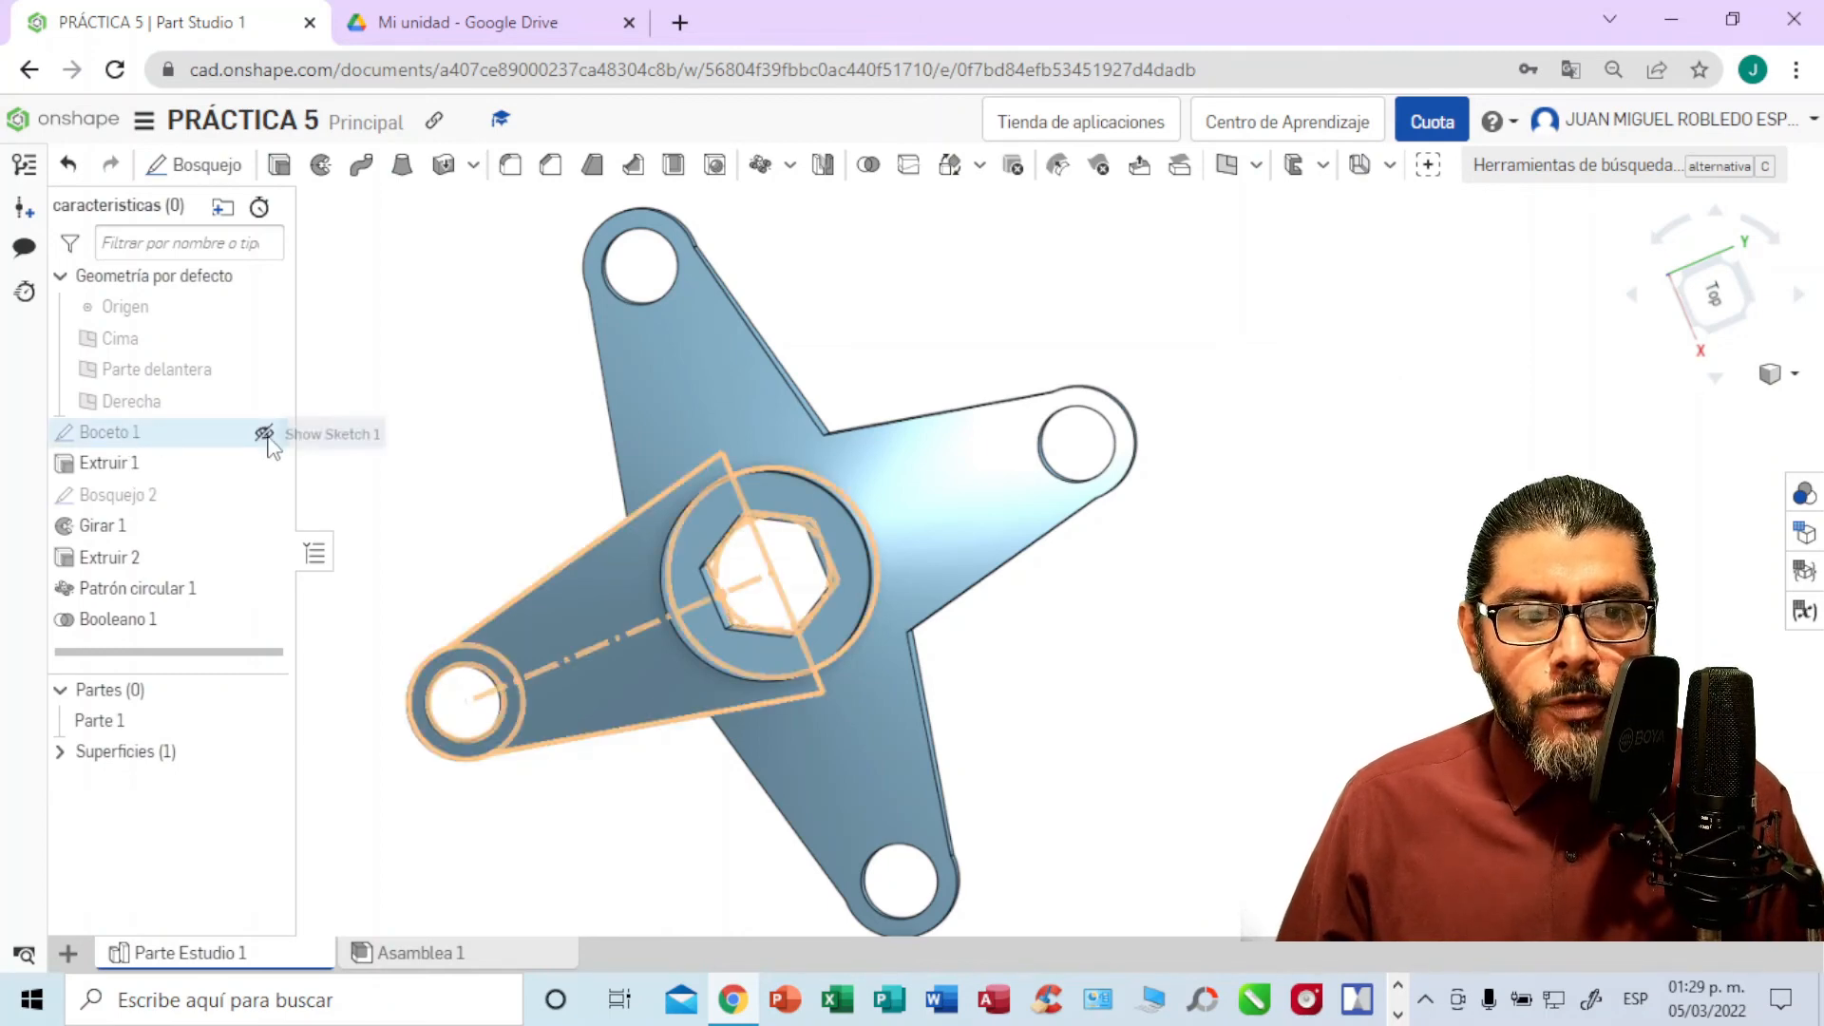
{"action": "double_click", "coordinate": [107, 433]}
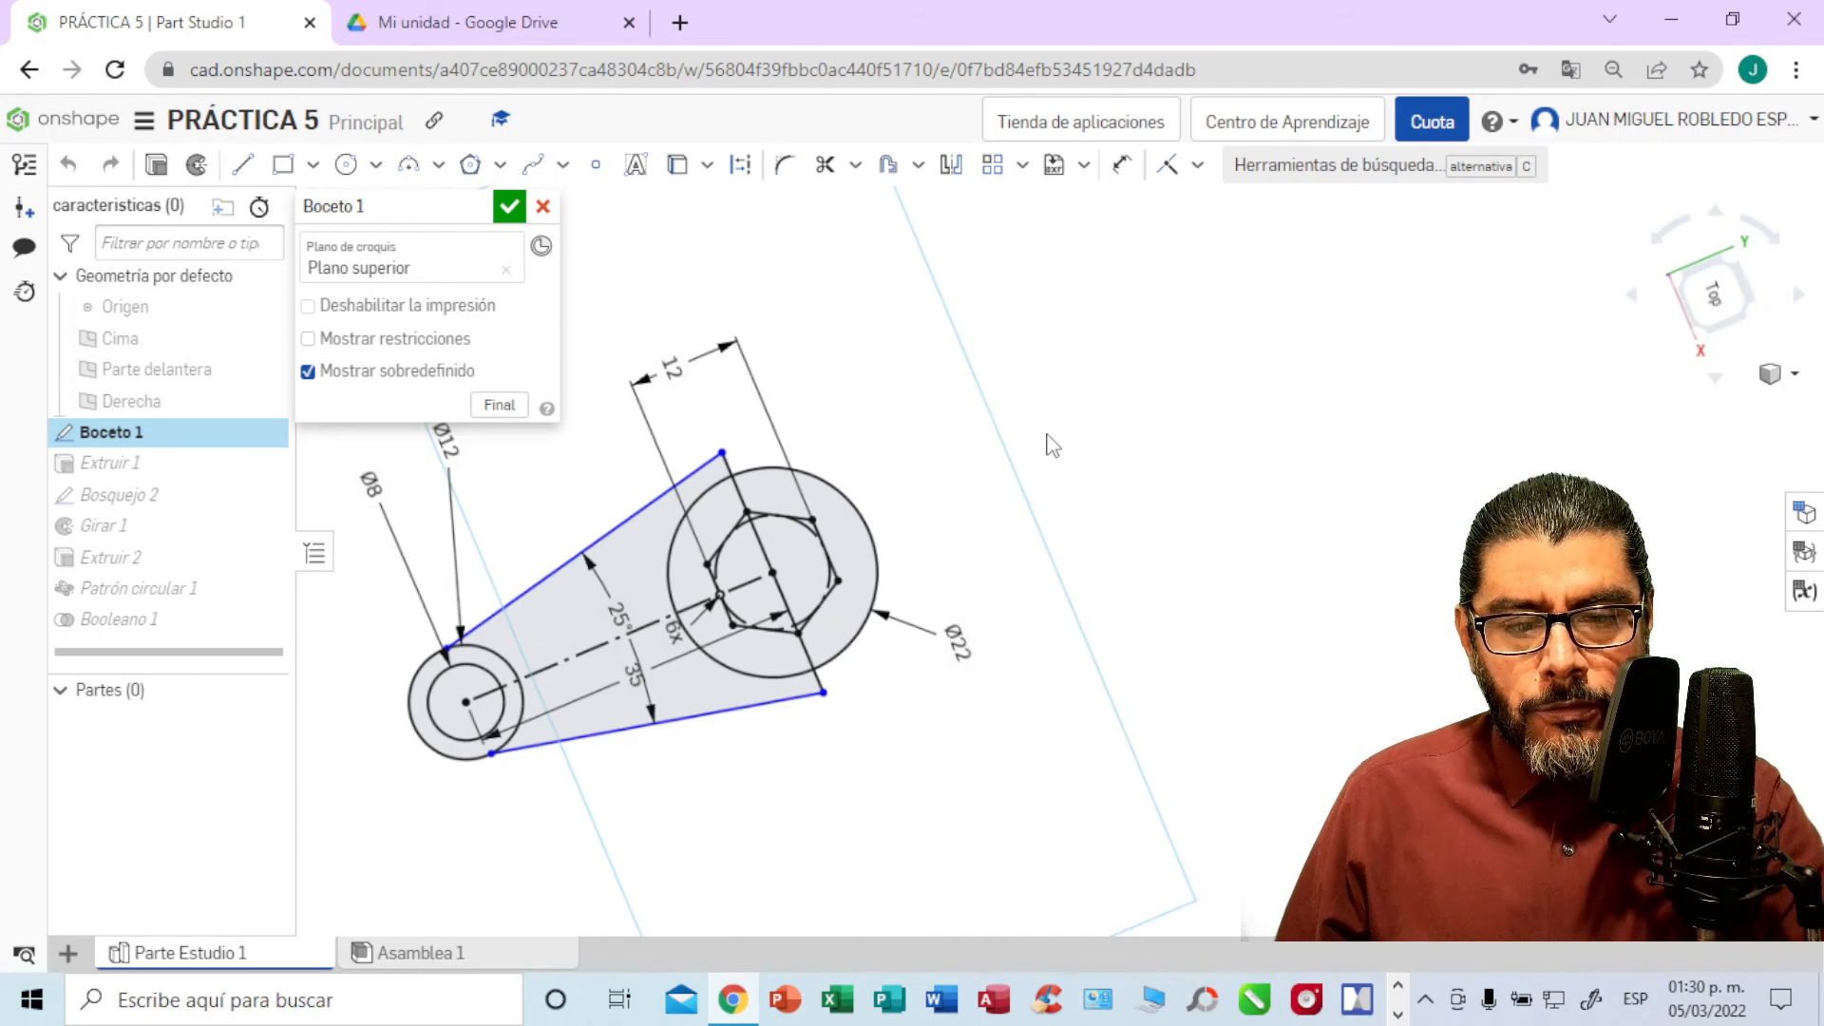
{"action": "middle_click_drag", "start_coordinate": [1074, 444], "coordinate": [1254, 418]}
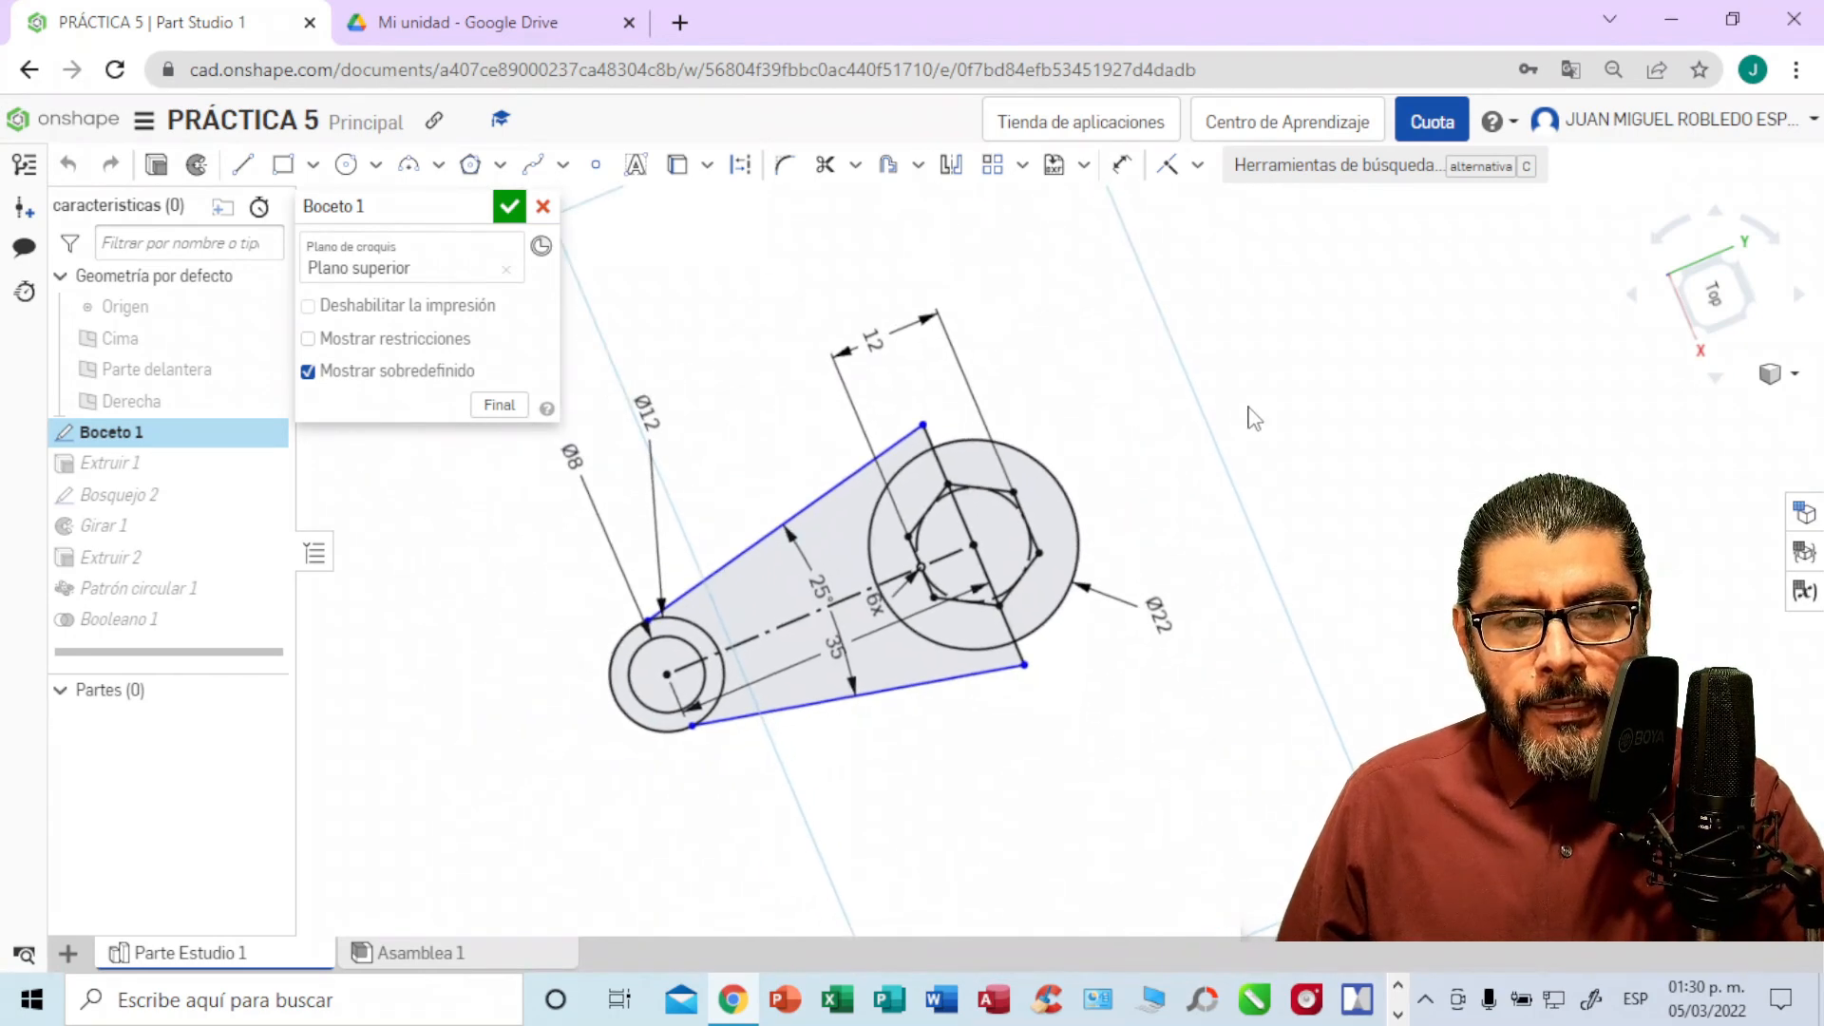
{"action": "mouse_move", "coordinate": [1321, 423]}
{"action": "right_mouse_down"}
{"action": "mouse_move", "coordinate": [1384, 436]}
{"action": "mouse_move", "coordinate": [1311, 370]}
{"action": "mouse_move", "coordinate": [962, 447]}
{"action": "mouse_move", "coordinate": [1000, 525]}
{"action": "right_mouse_up"}
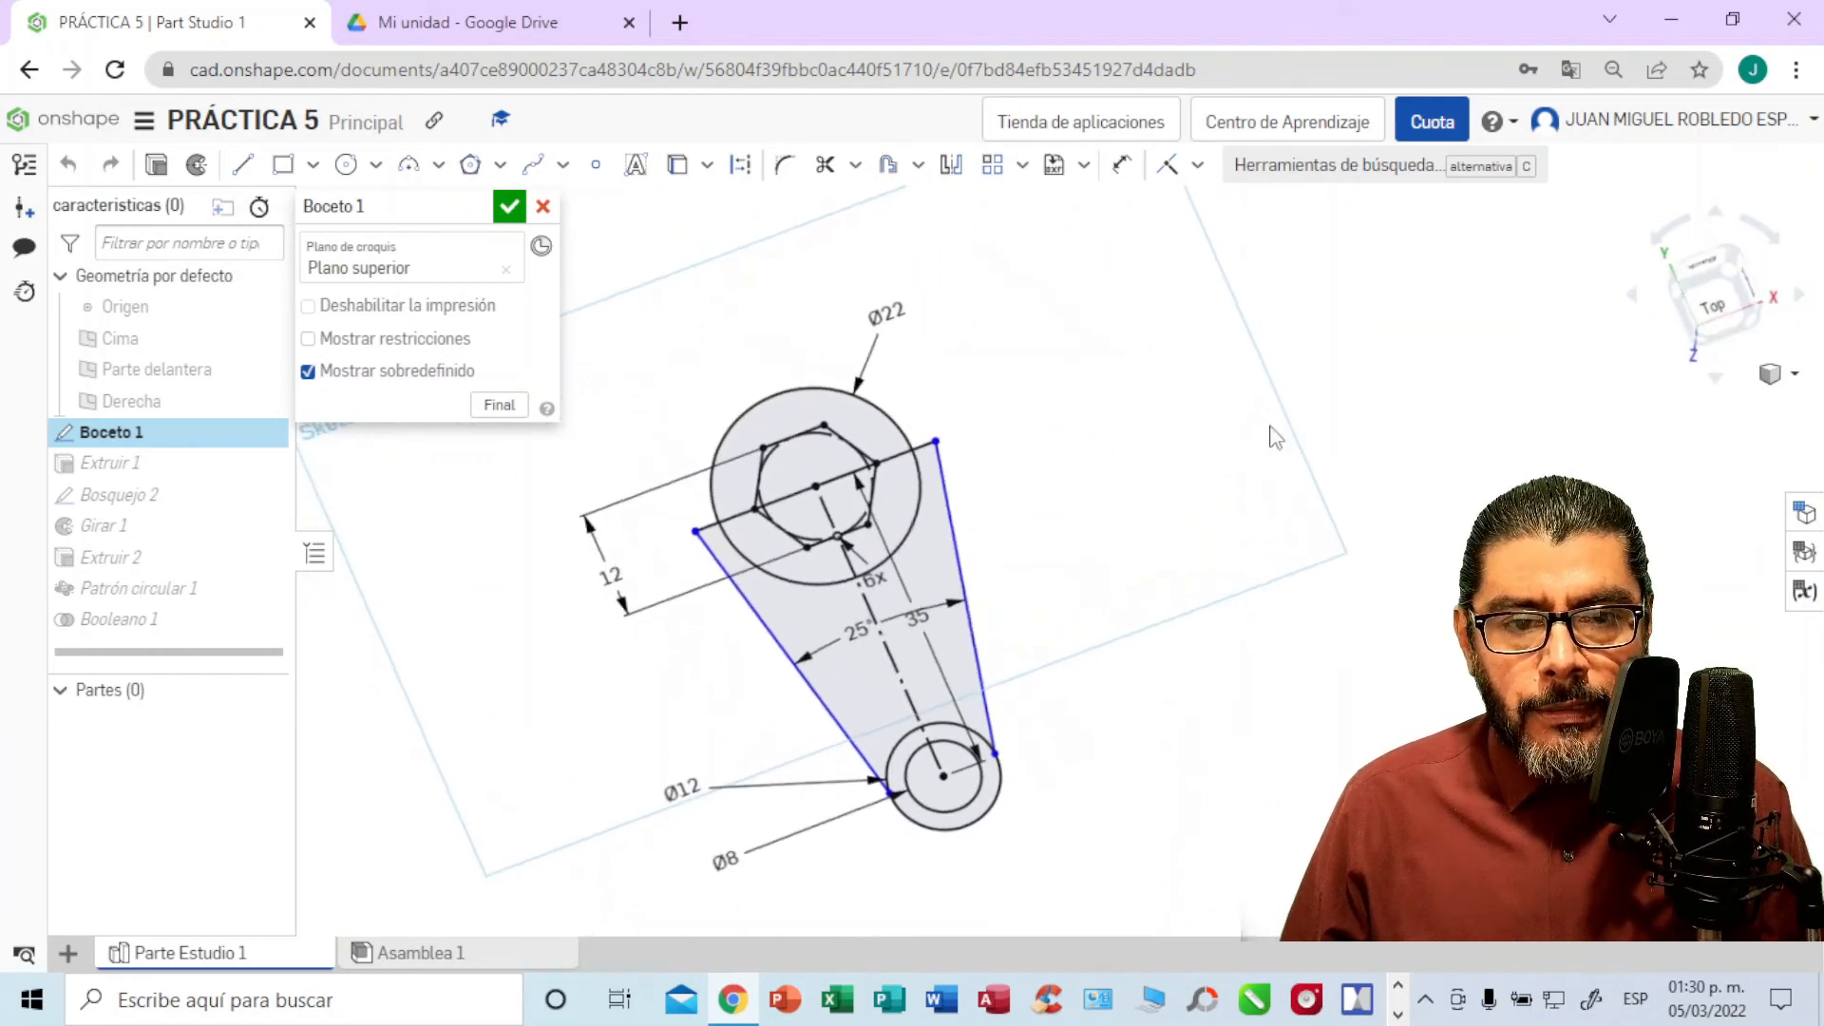
{"action": "key", "text": "n"}
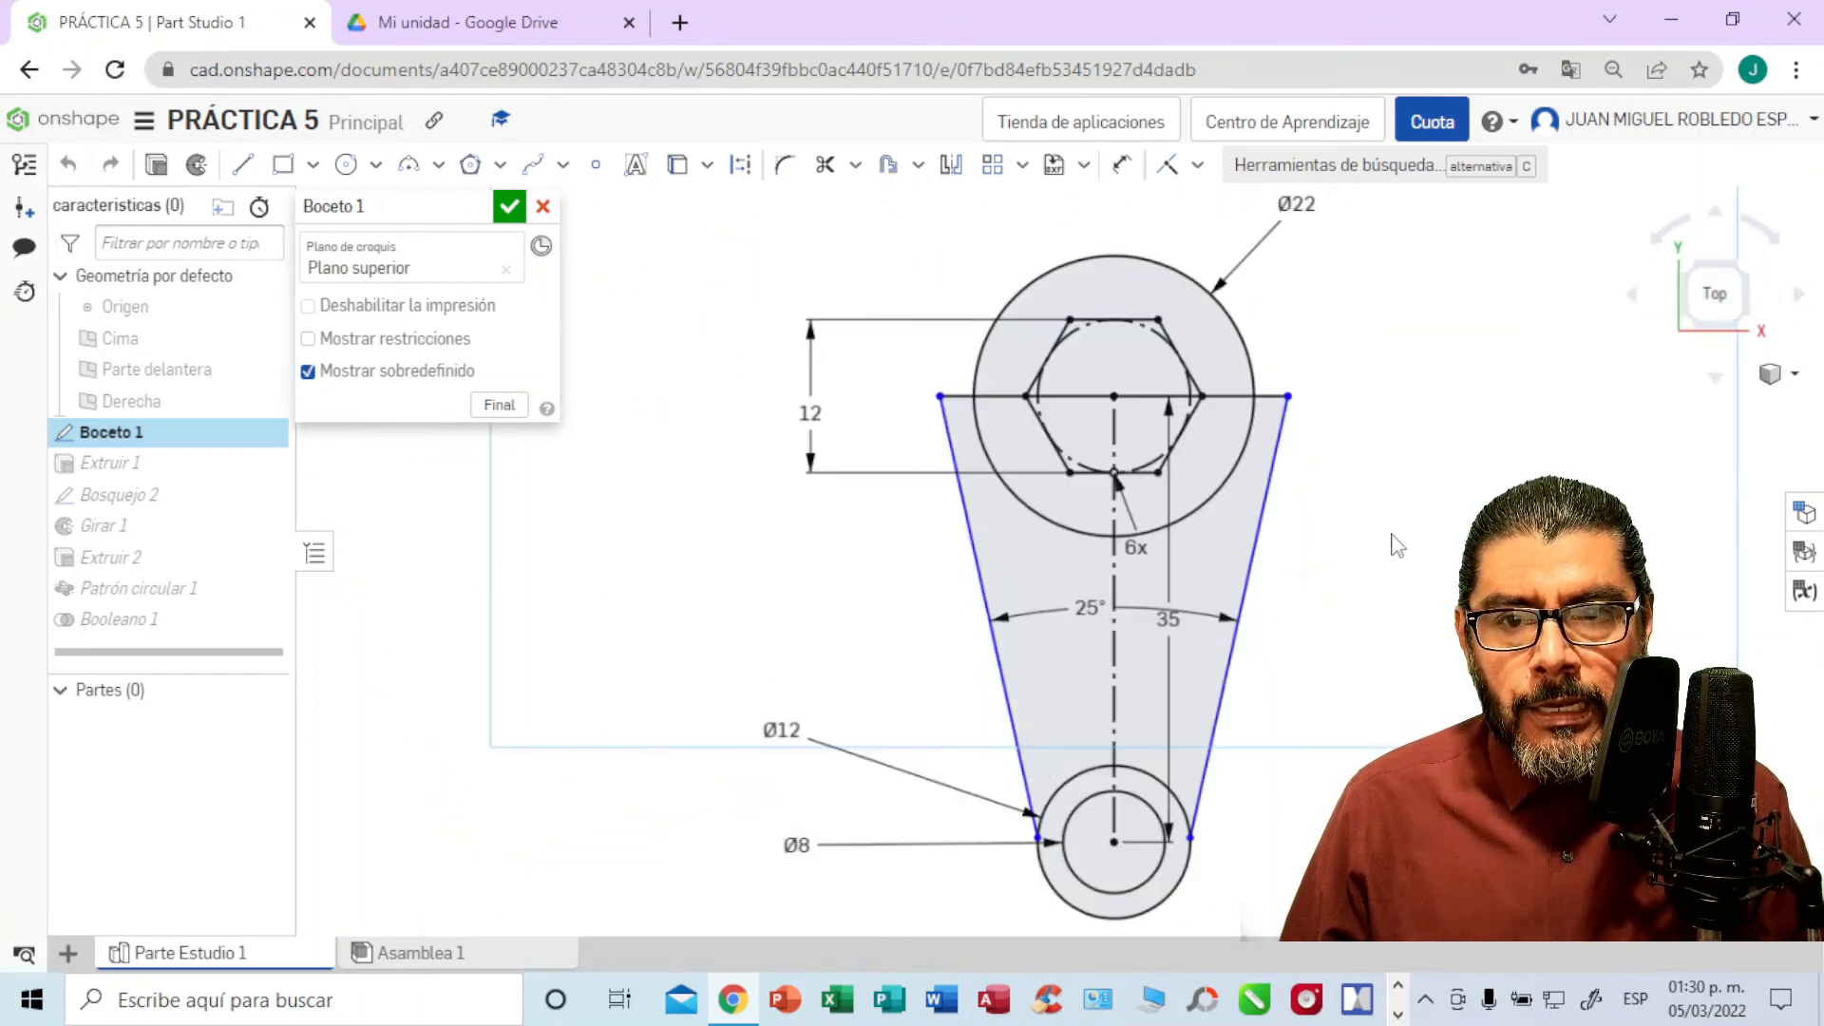
{"action": "mouse_move", "coordinate": [1415, 605]}
{"action": "middle_mouse_down"}
{"action": "mouse_move", "coordinate": [1238, 547]}
{"action": "mouse_move", "coordinate": [1233, 568]}
{"action": "middle_mouse_up"}
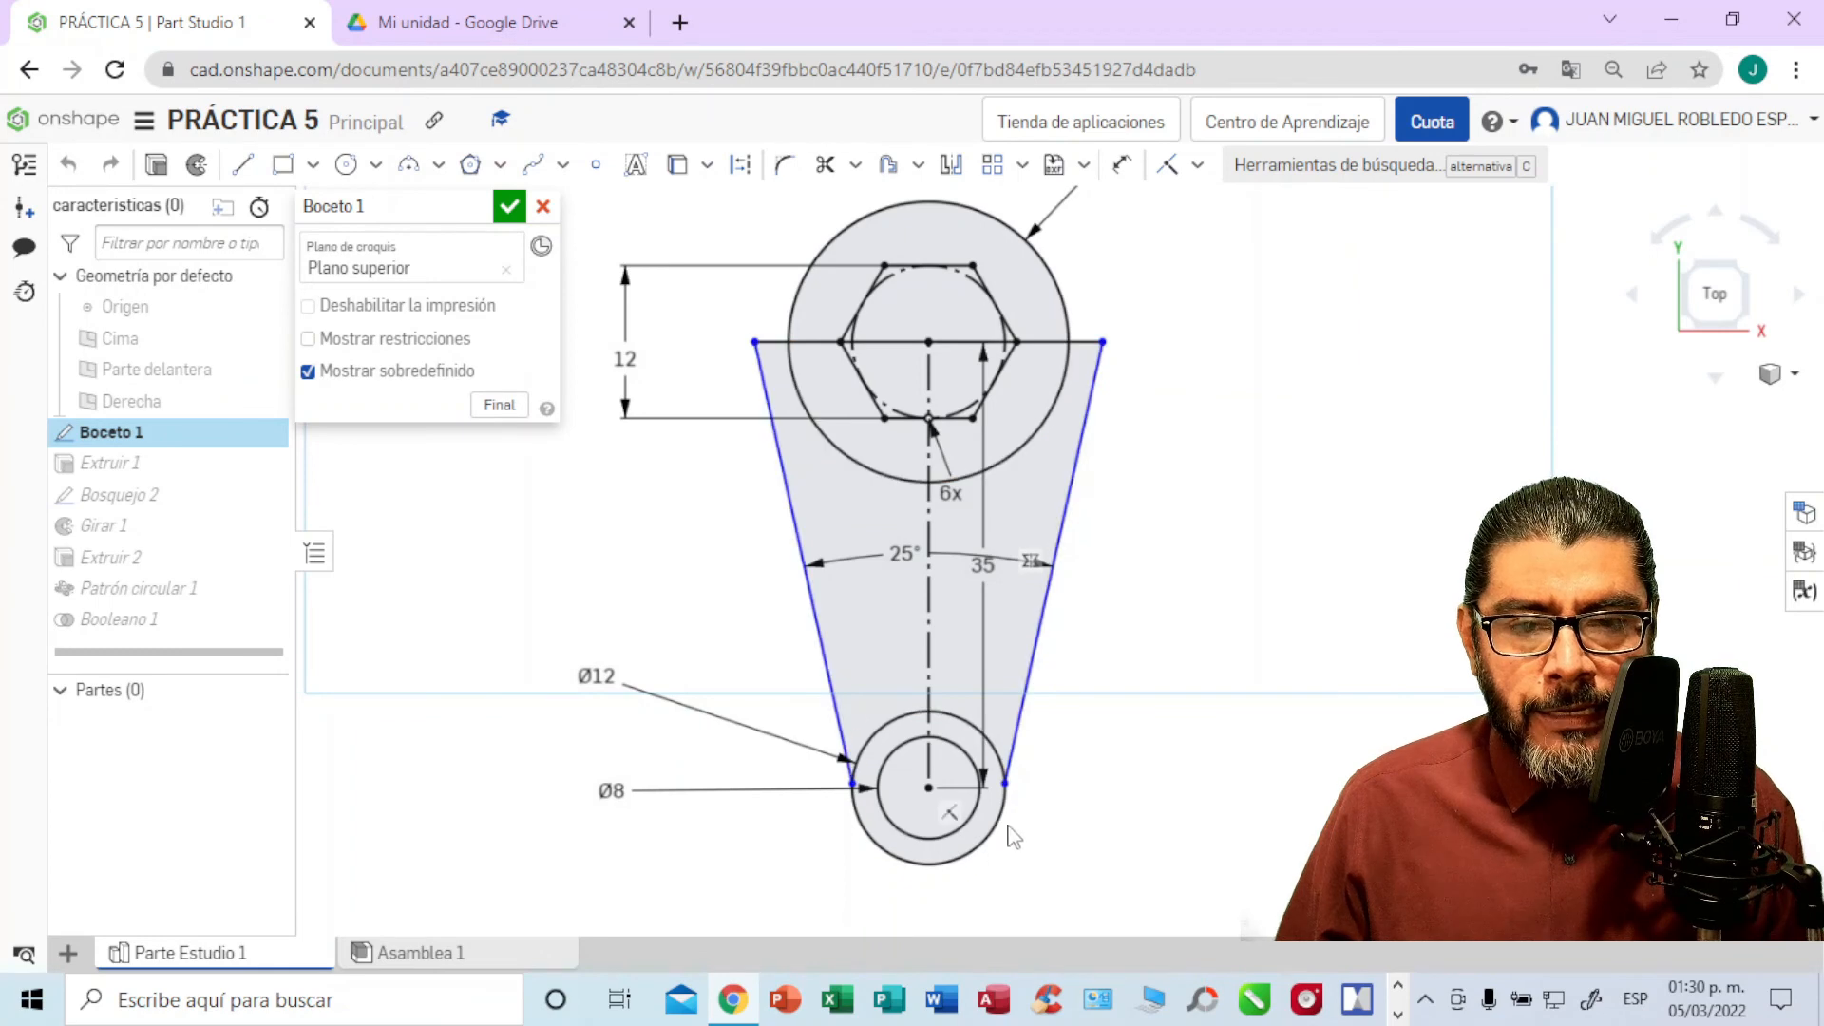
Step: Make the arm's slanted side line tangent to the 12 mm diameter circle at its tip and accept the sketch
{"action": "left_click", "coordinate": [1198, 166]}
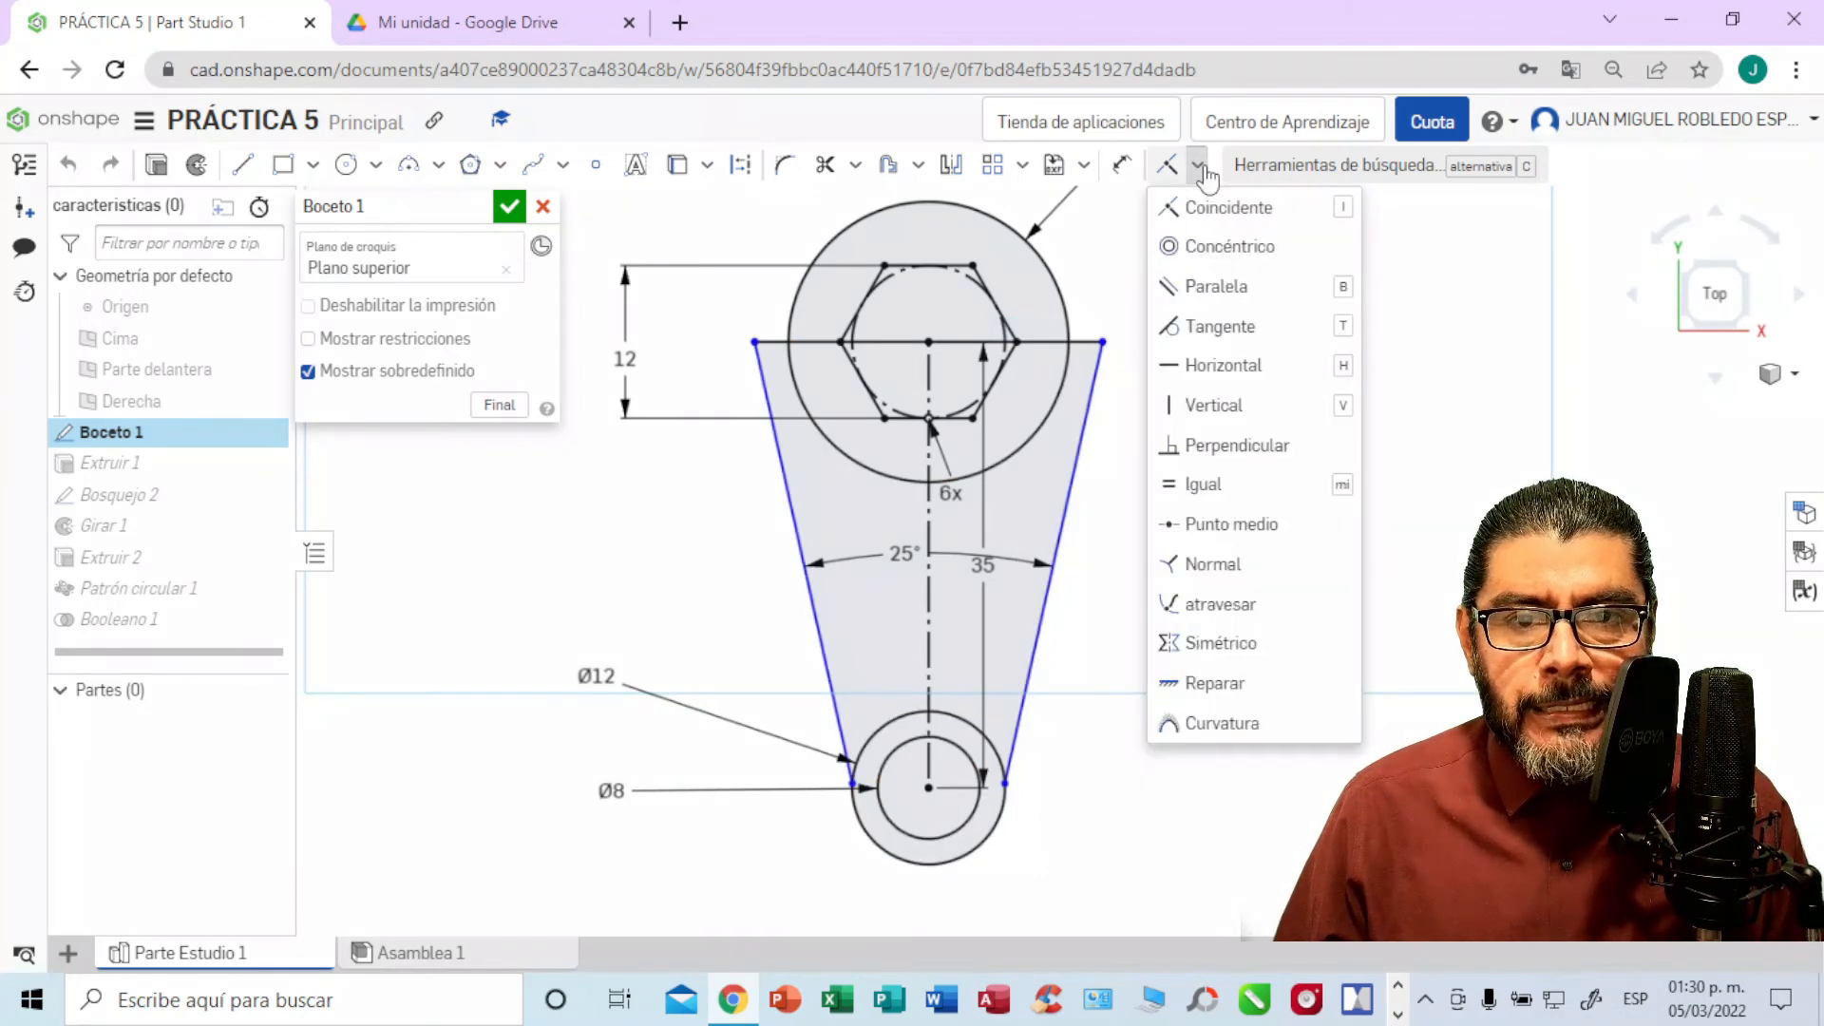
{"action": "left_click", "coordinate": [1205, 333]}
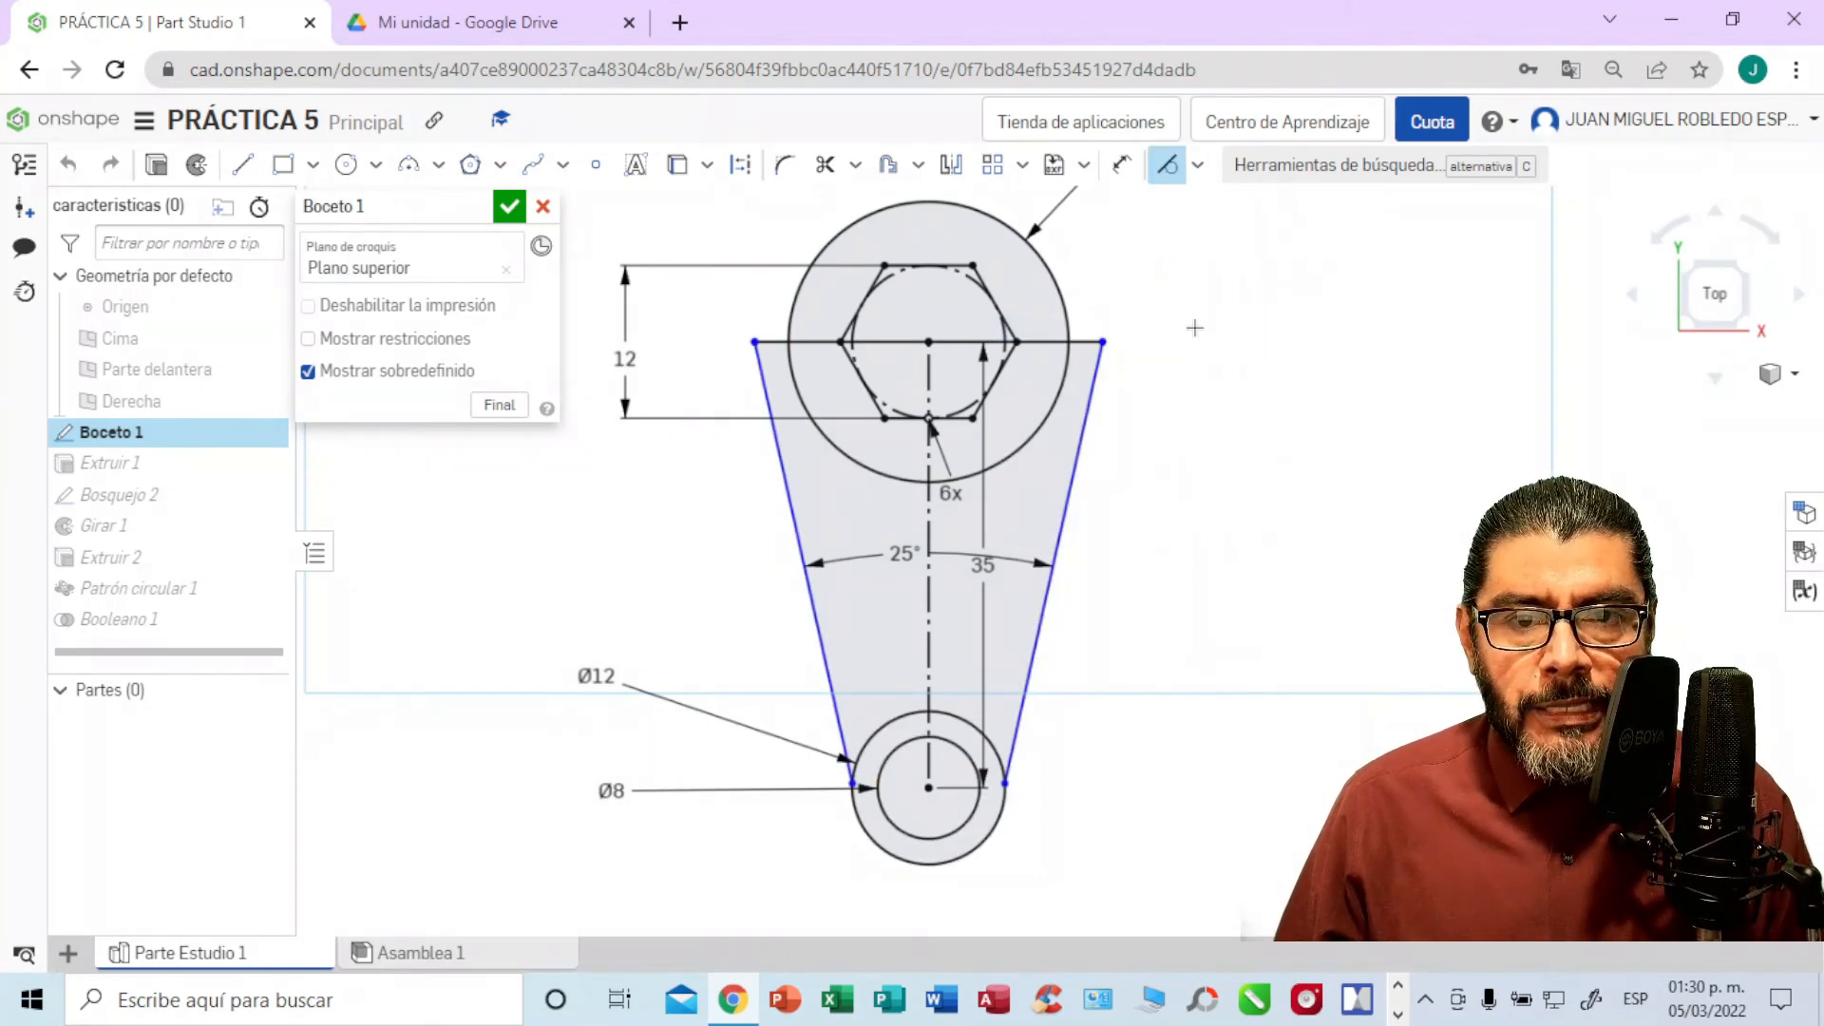
{"action": "left_click", "coordinate": [1007, 791]}
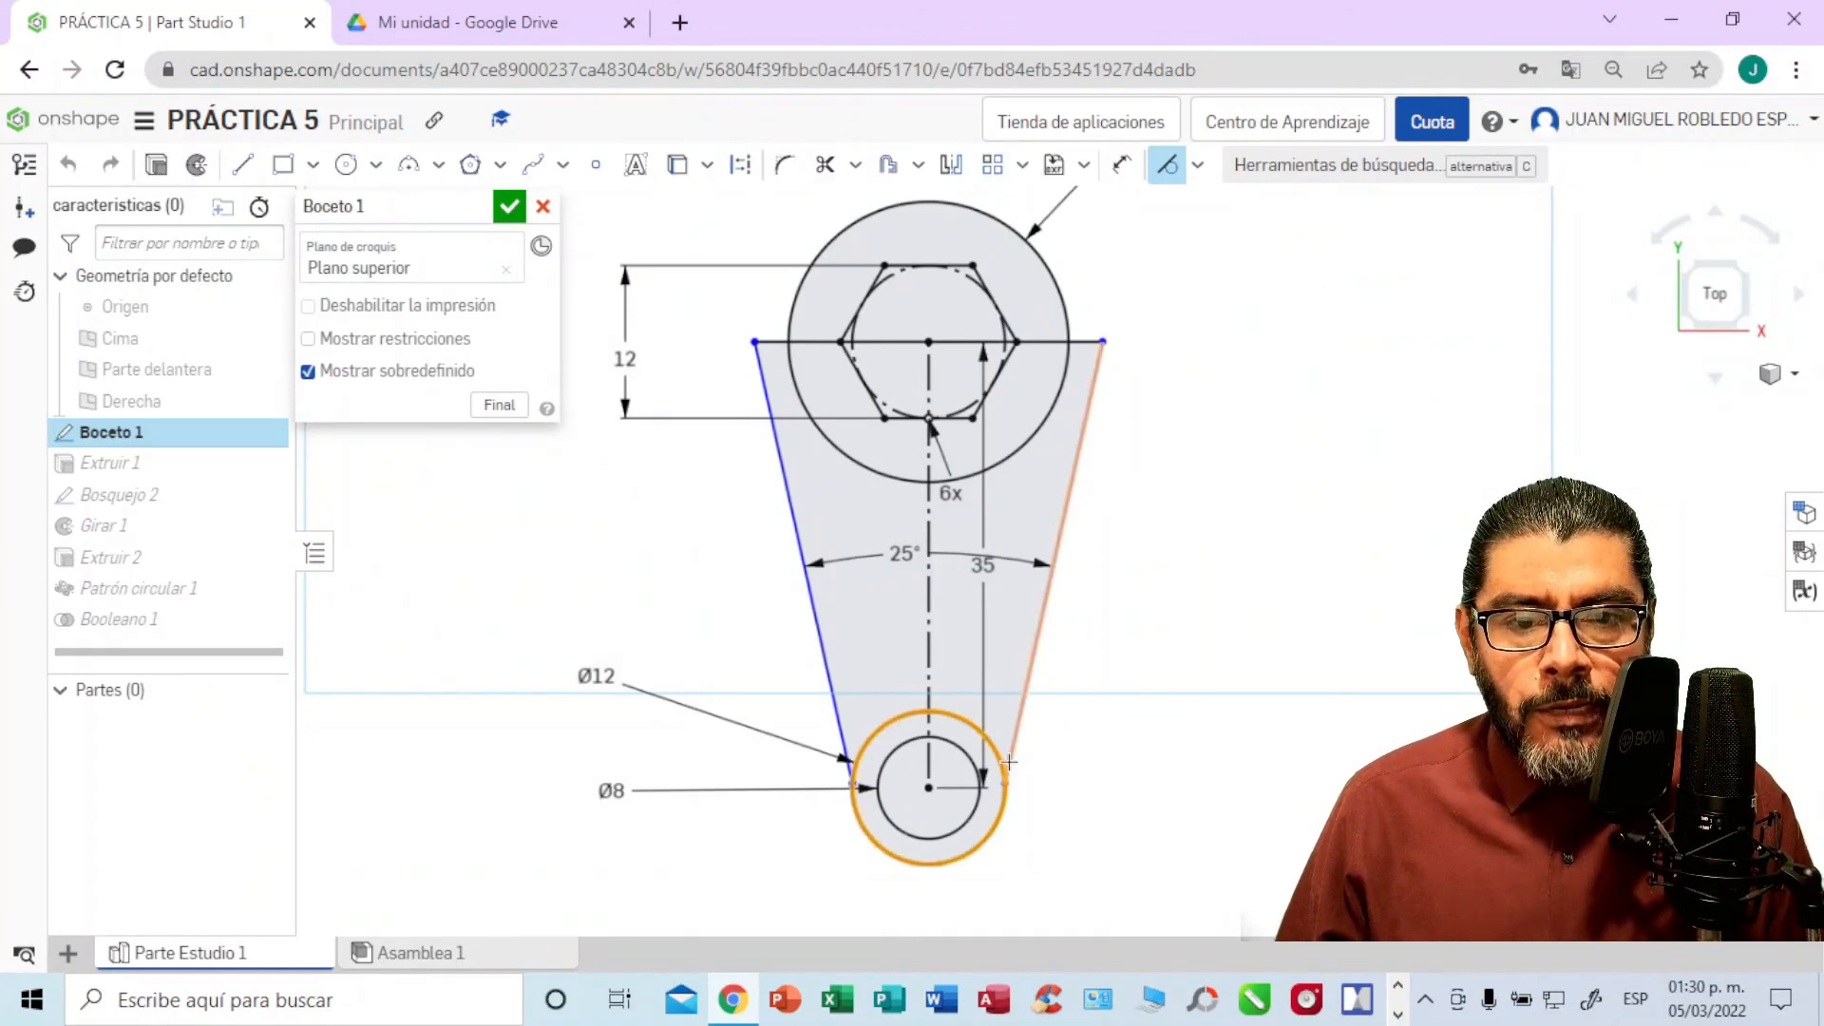
{"action": "left_click", "coordinate": [1010, 748]}
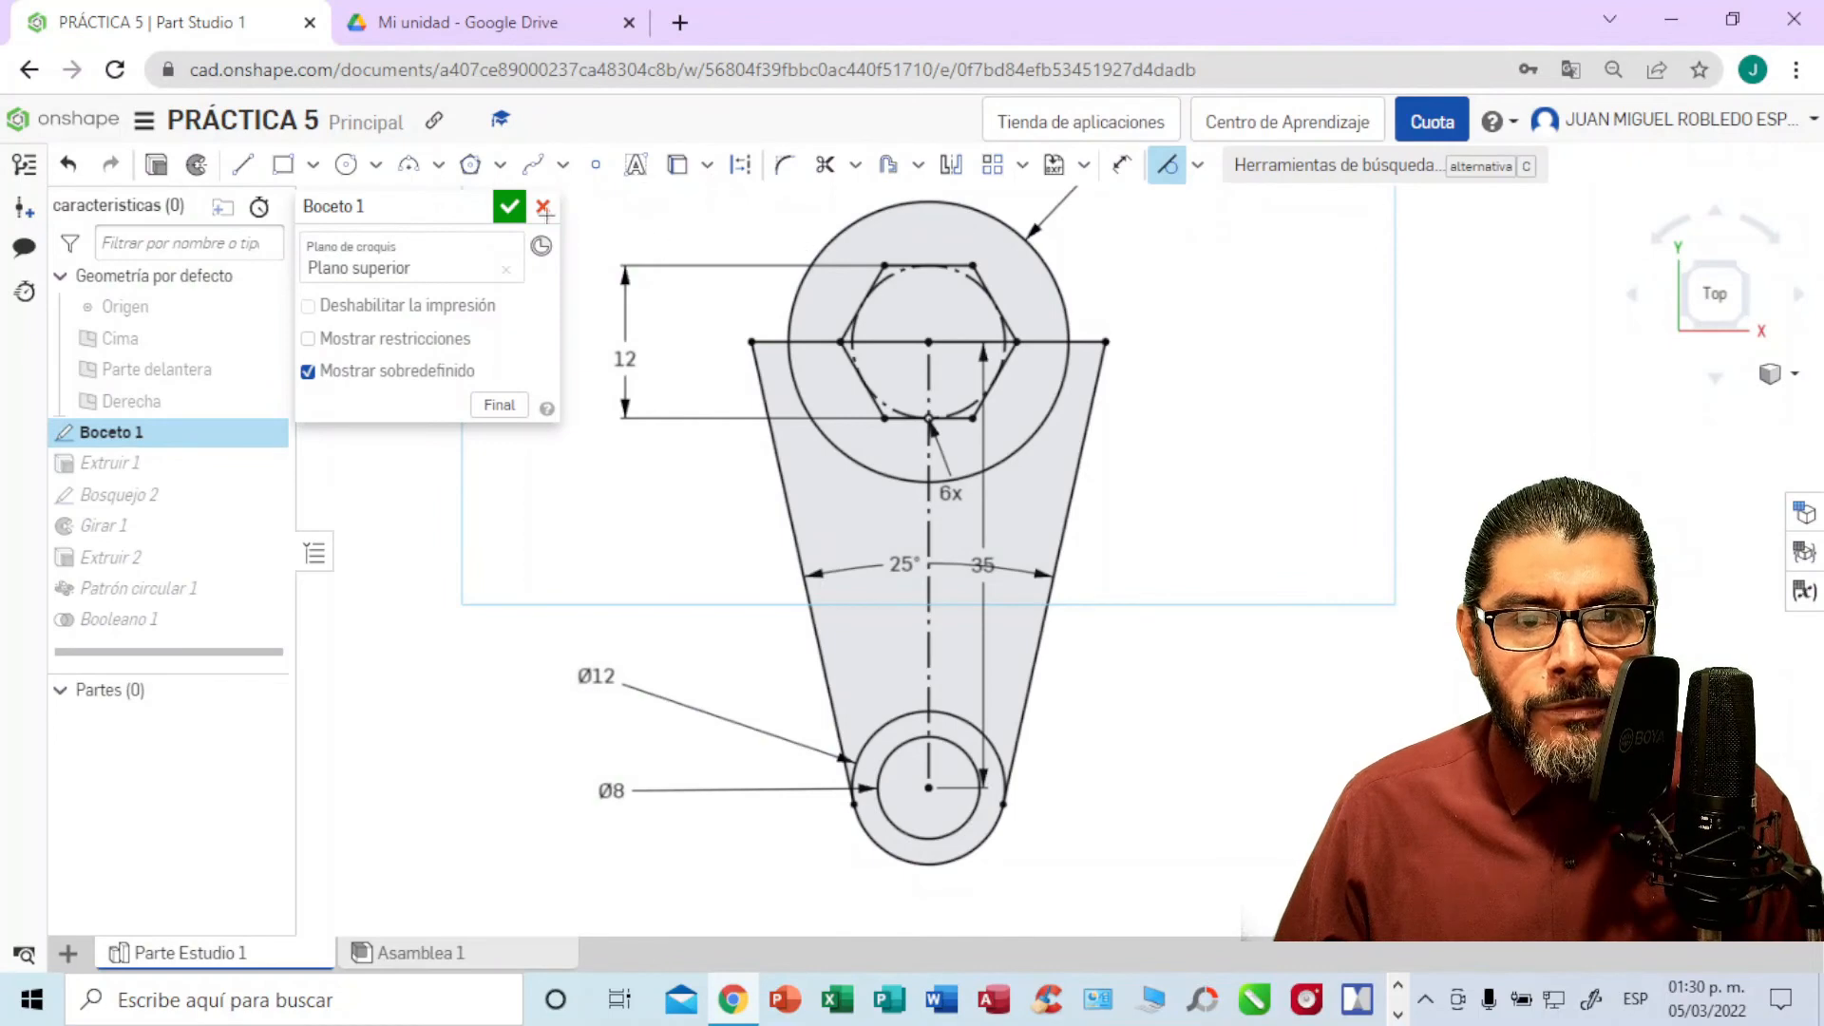
{"action": "left_click", "coordinate": [509, 207]}
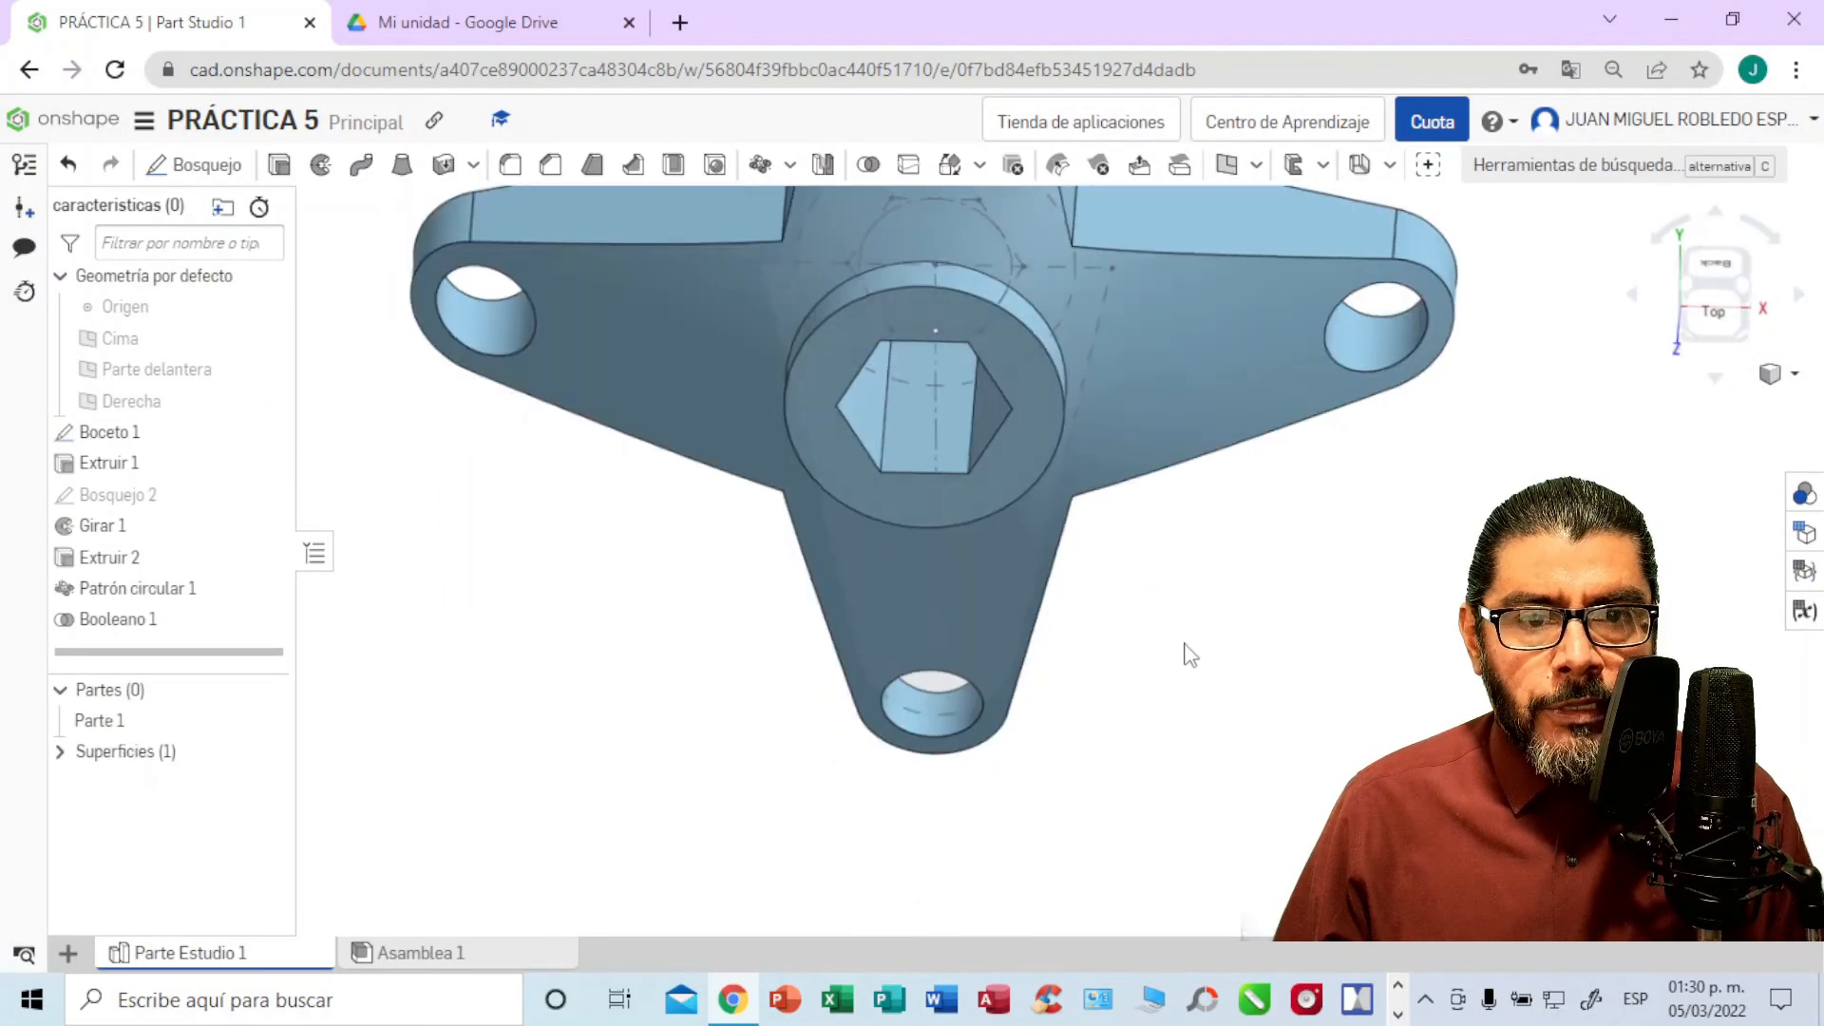
Step: Hide the first sketch again and check the rebuilt four-armed part from above and at an angle
{"action": "scroll", "coordinate": [1193, 624], "scroll_direction": "down", "scroll_amount": 3}
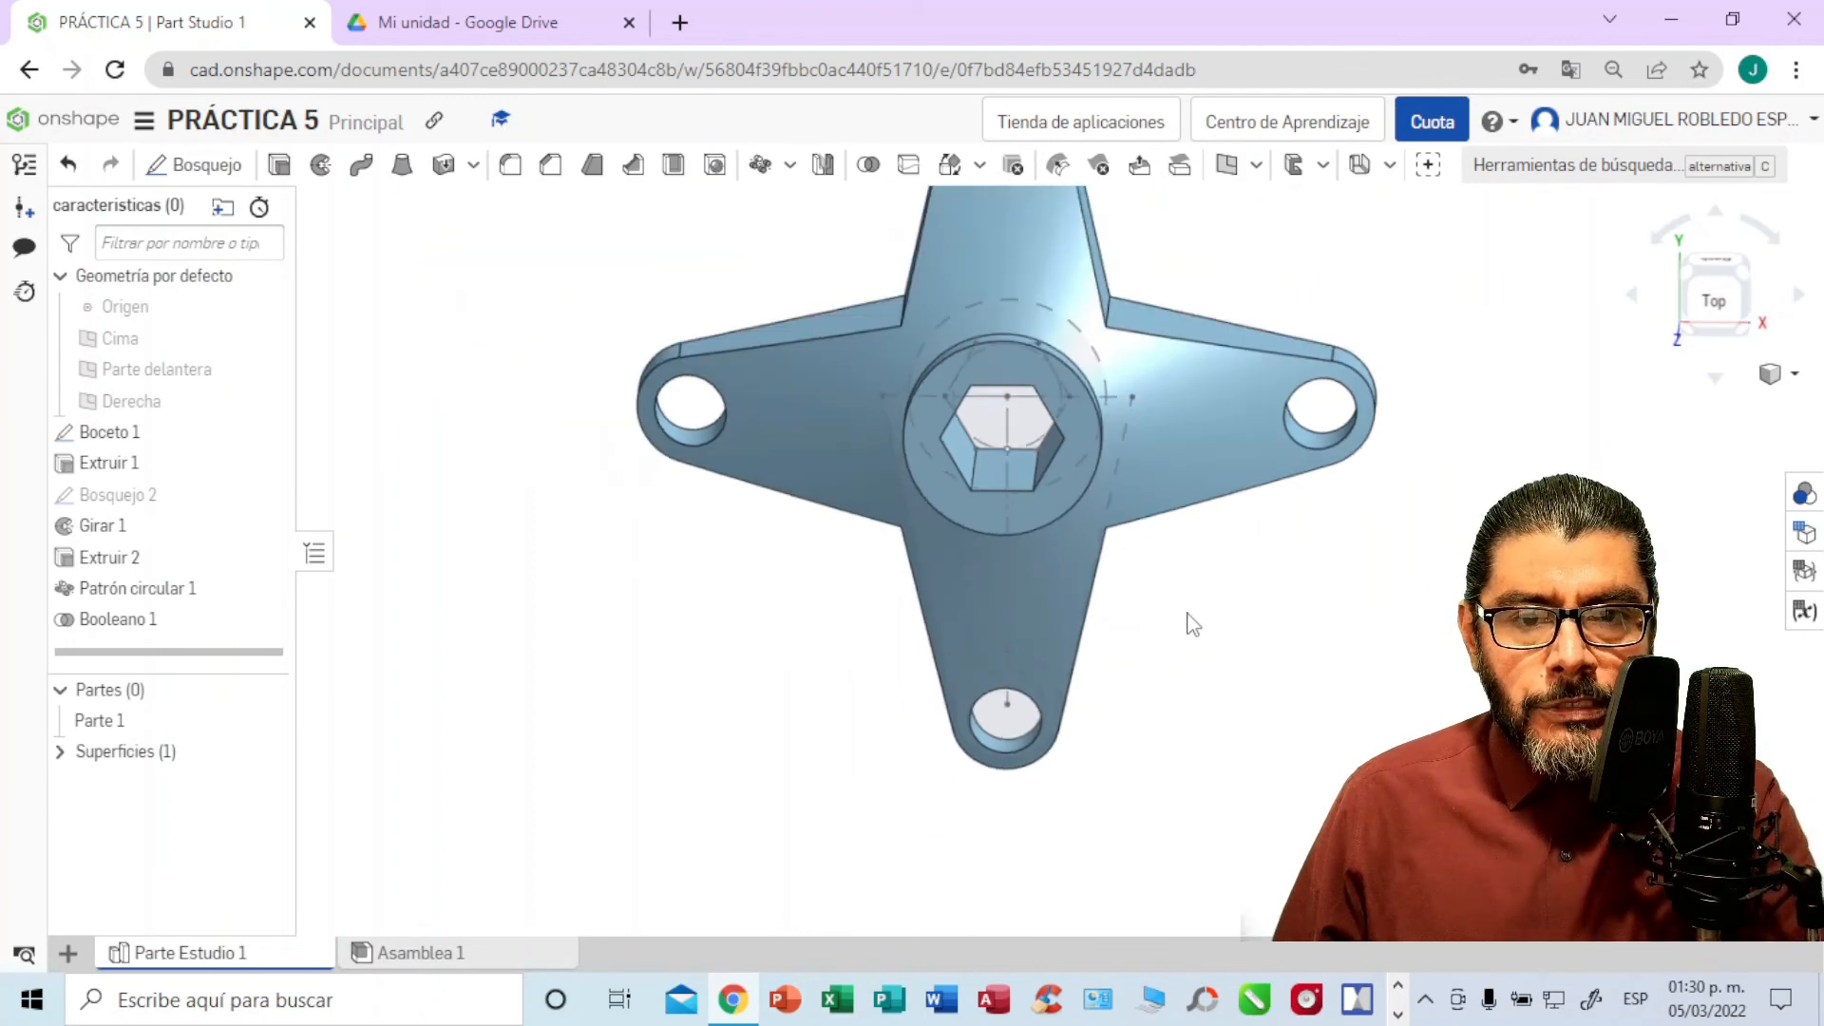
{"action": "middle_click_drag", "start_coordinate": [1165, 611], "coordinate": [1009, 777]}
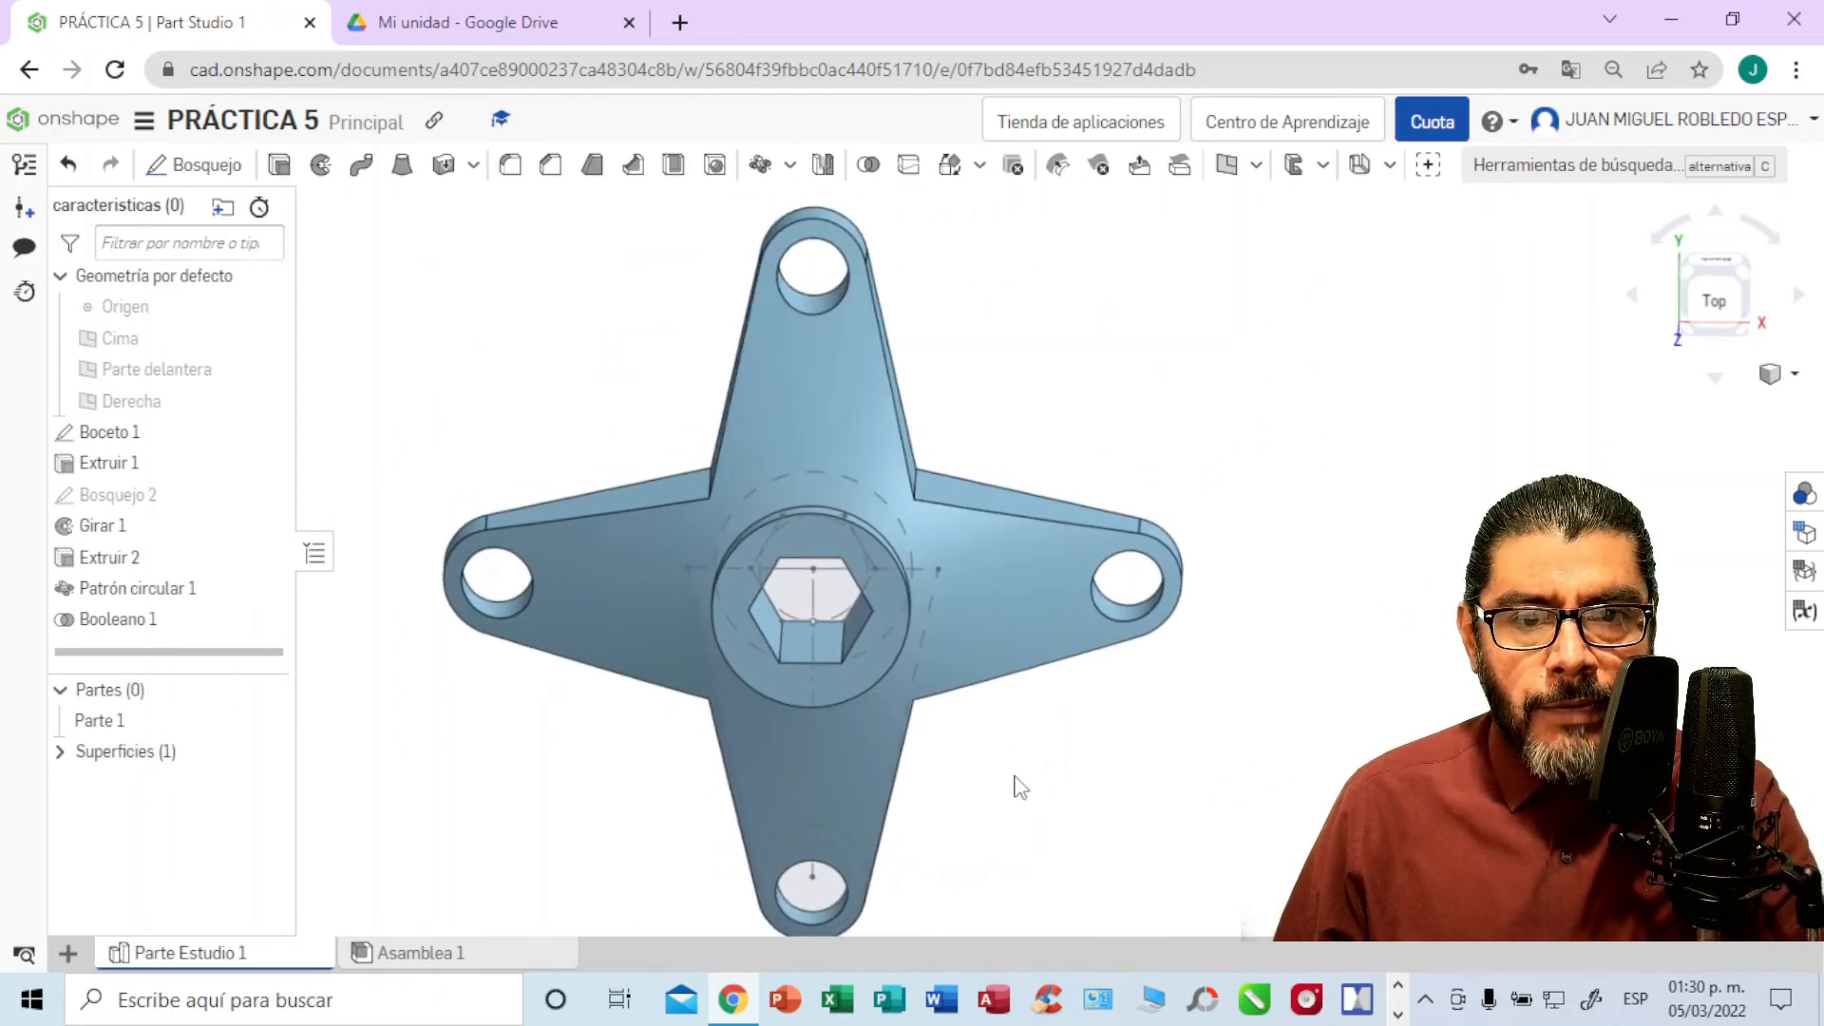
{"action": "mouse_move", "coordinate": [1145, 404]}
{"action": "right_mouse_down"}
{"action": "mouse_move", "coordinate": [1168, 359]}
{"action": "mouse_move", "coordinate": [1159, 388]}
{"action": "right_mouse_up"}
{"action": "scroll", "coordinate": [1158, 387], "scroll_direction": "down", "scroll_amount": 1}
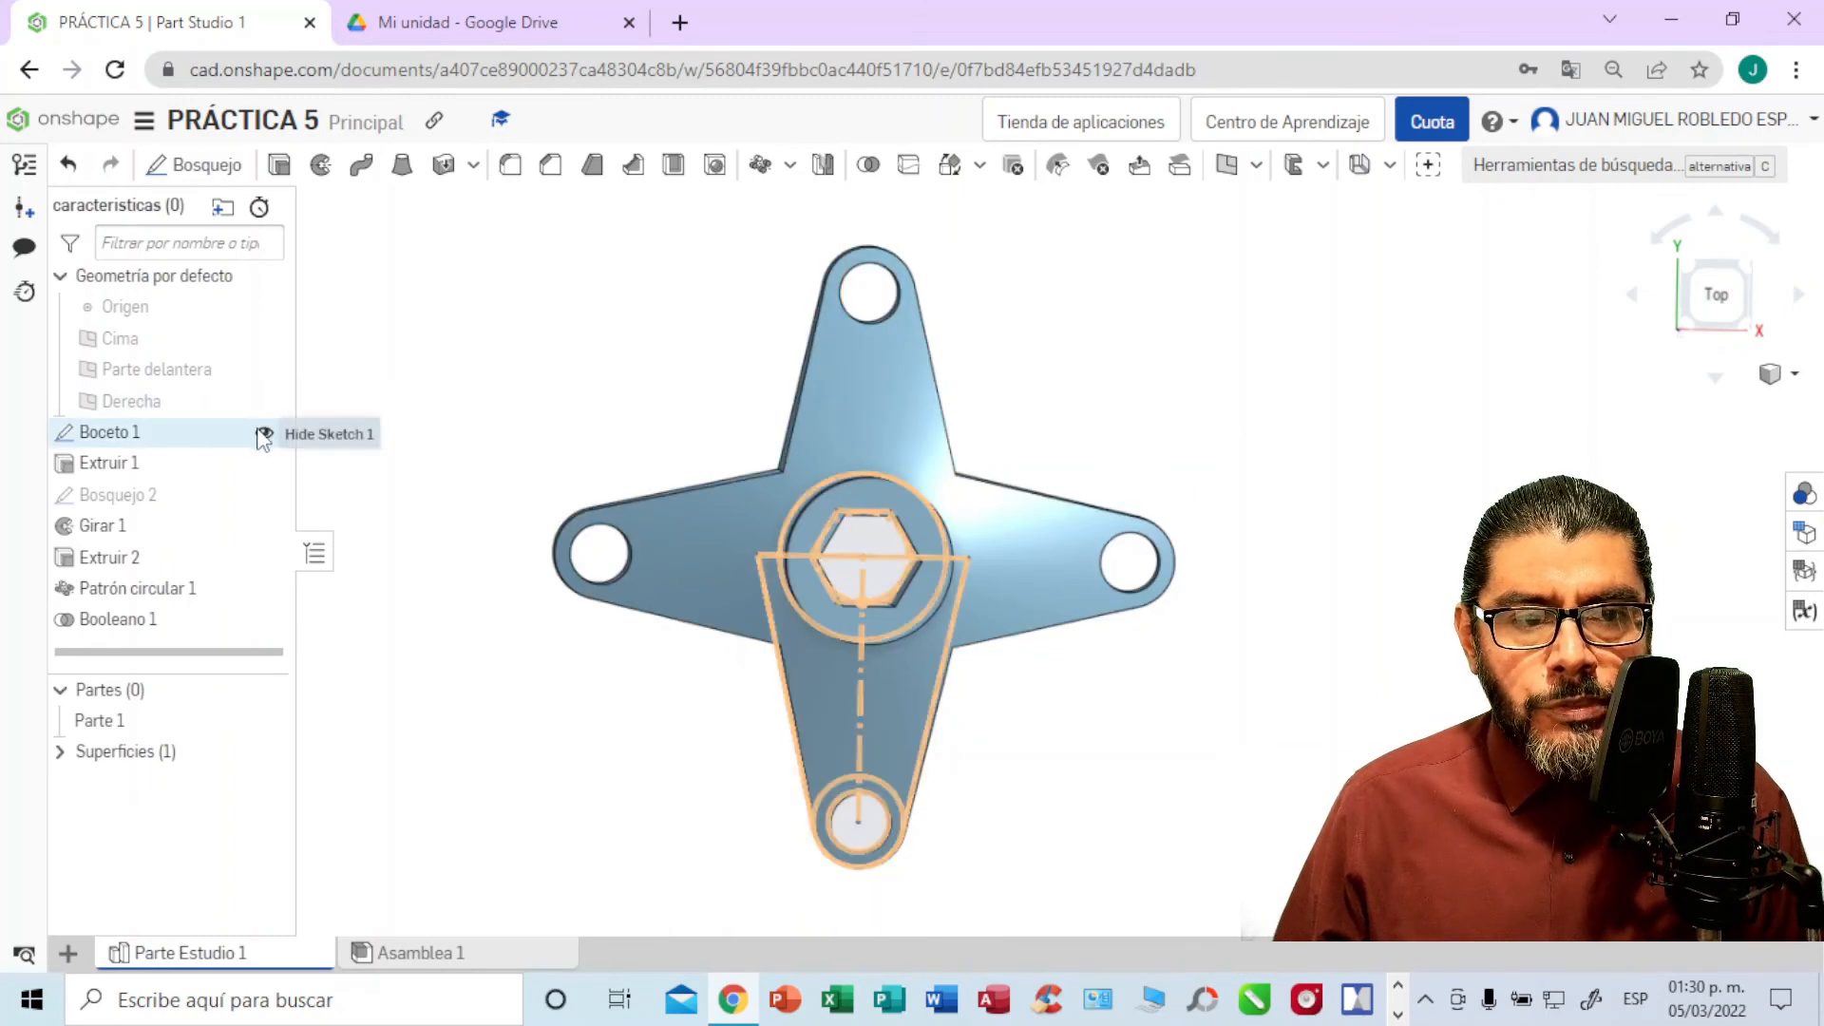
{"action": "left_click", "coordinate": [264, 432]}
{"action": "right_click_drag", "start_coordinate": [1315, 374], "coordinate": [836, 646]}
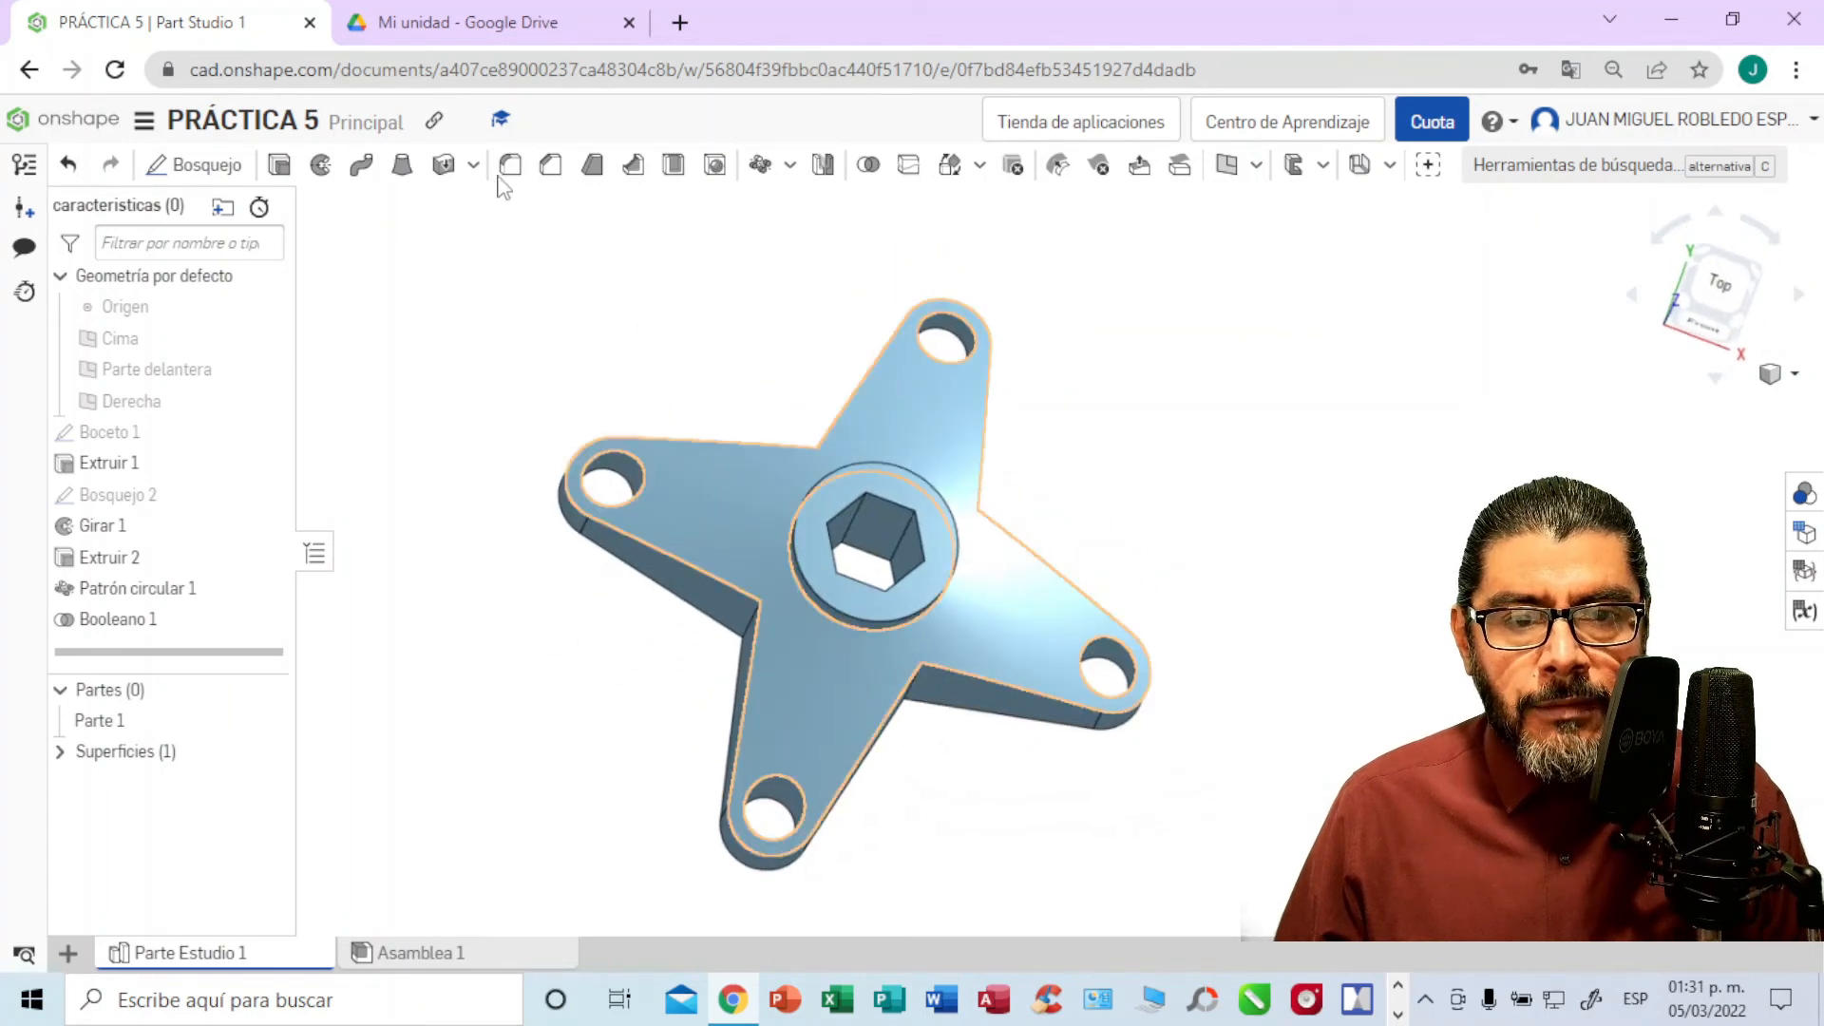
Step: Switch to the PRÁCTICA 5 drawing in Google Drive, look up the corner radius between the arms, and return to Onshape
{"action": "left_click", "coordinate": [520, 23]}
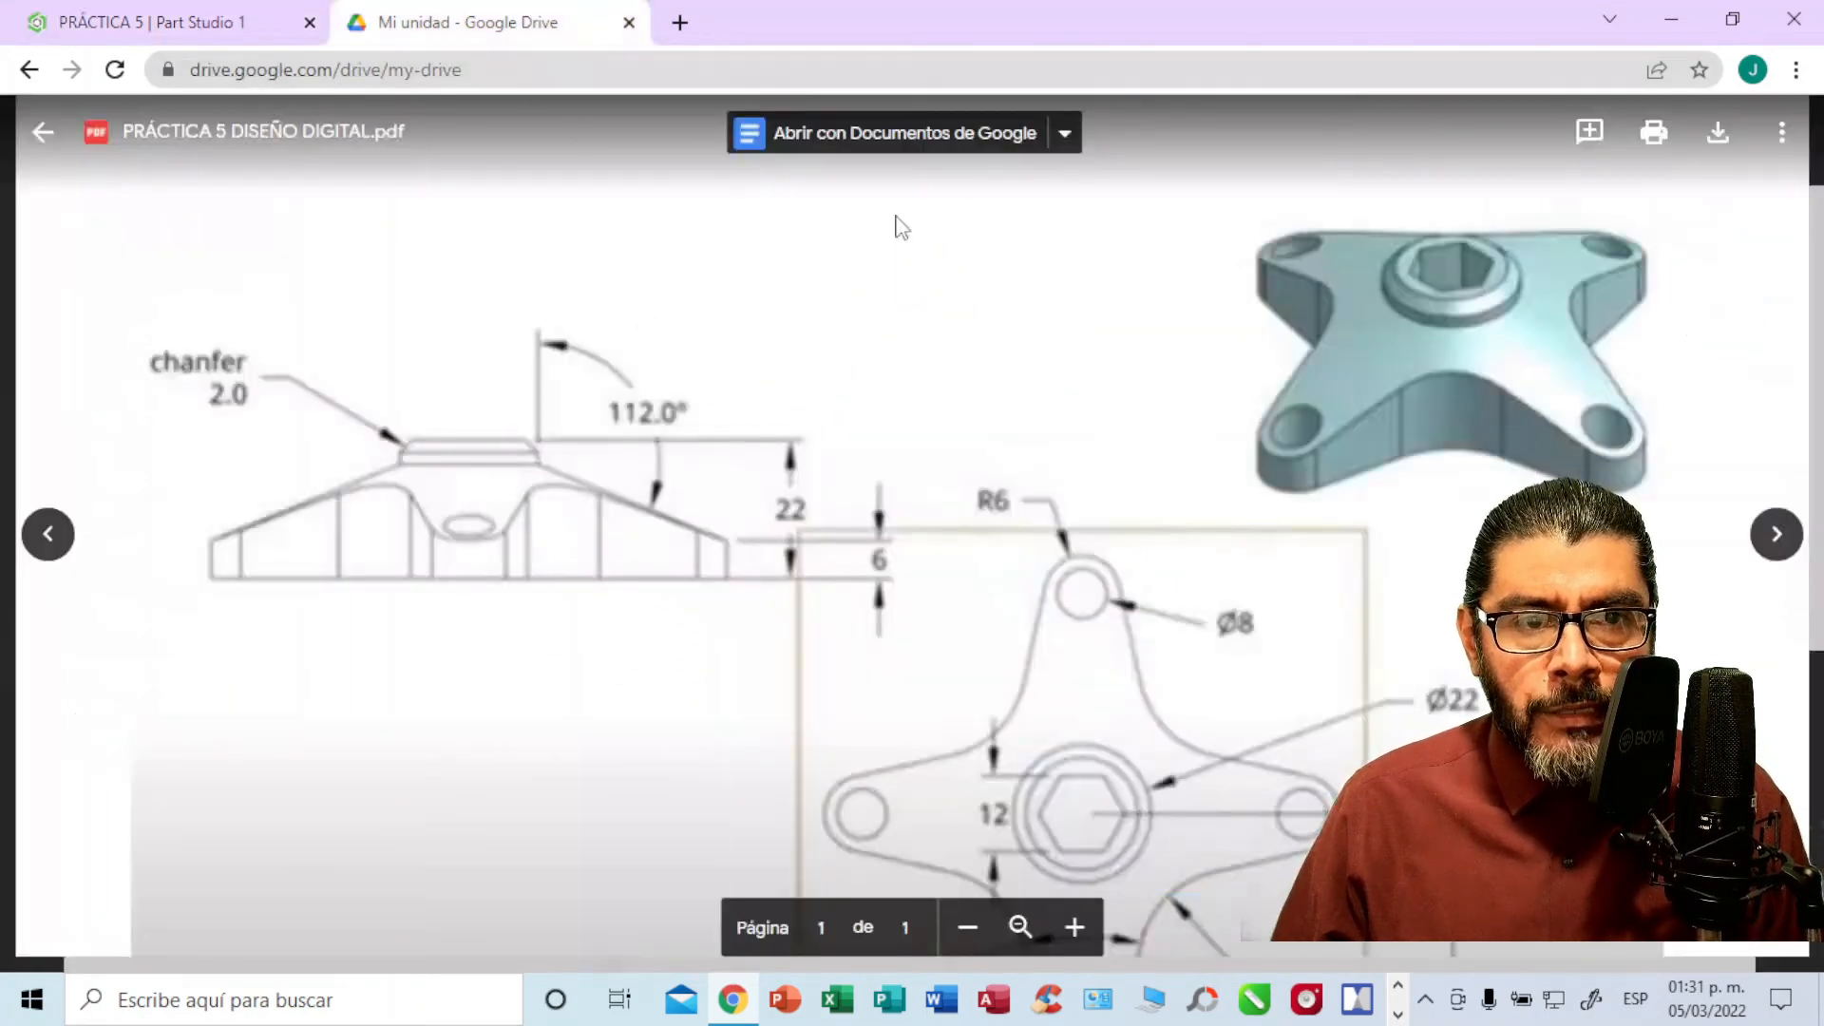
{"action": "scroll", "coordinate": [1361, 439], "scroll_direction": "down", "scroll_amount": 4}
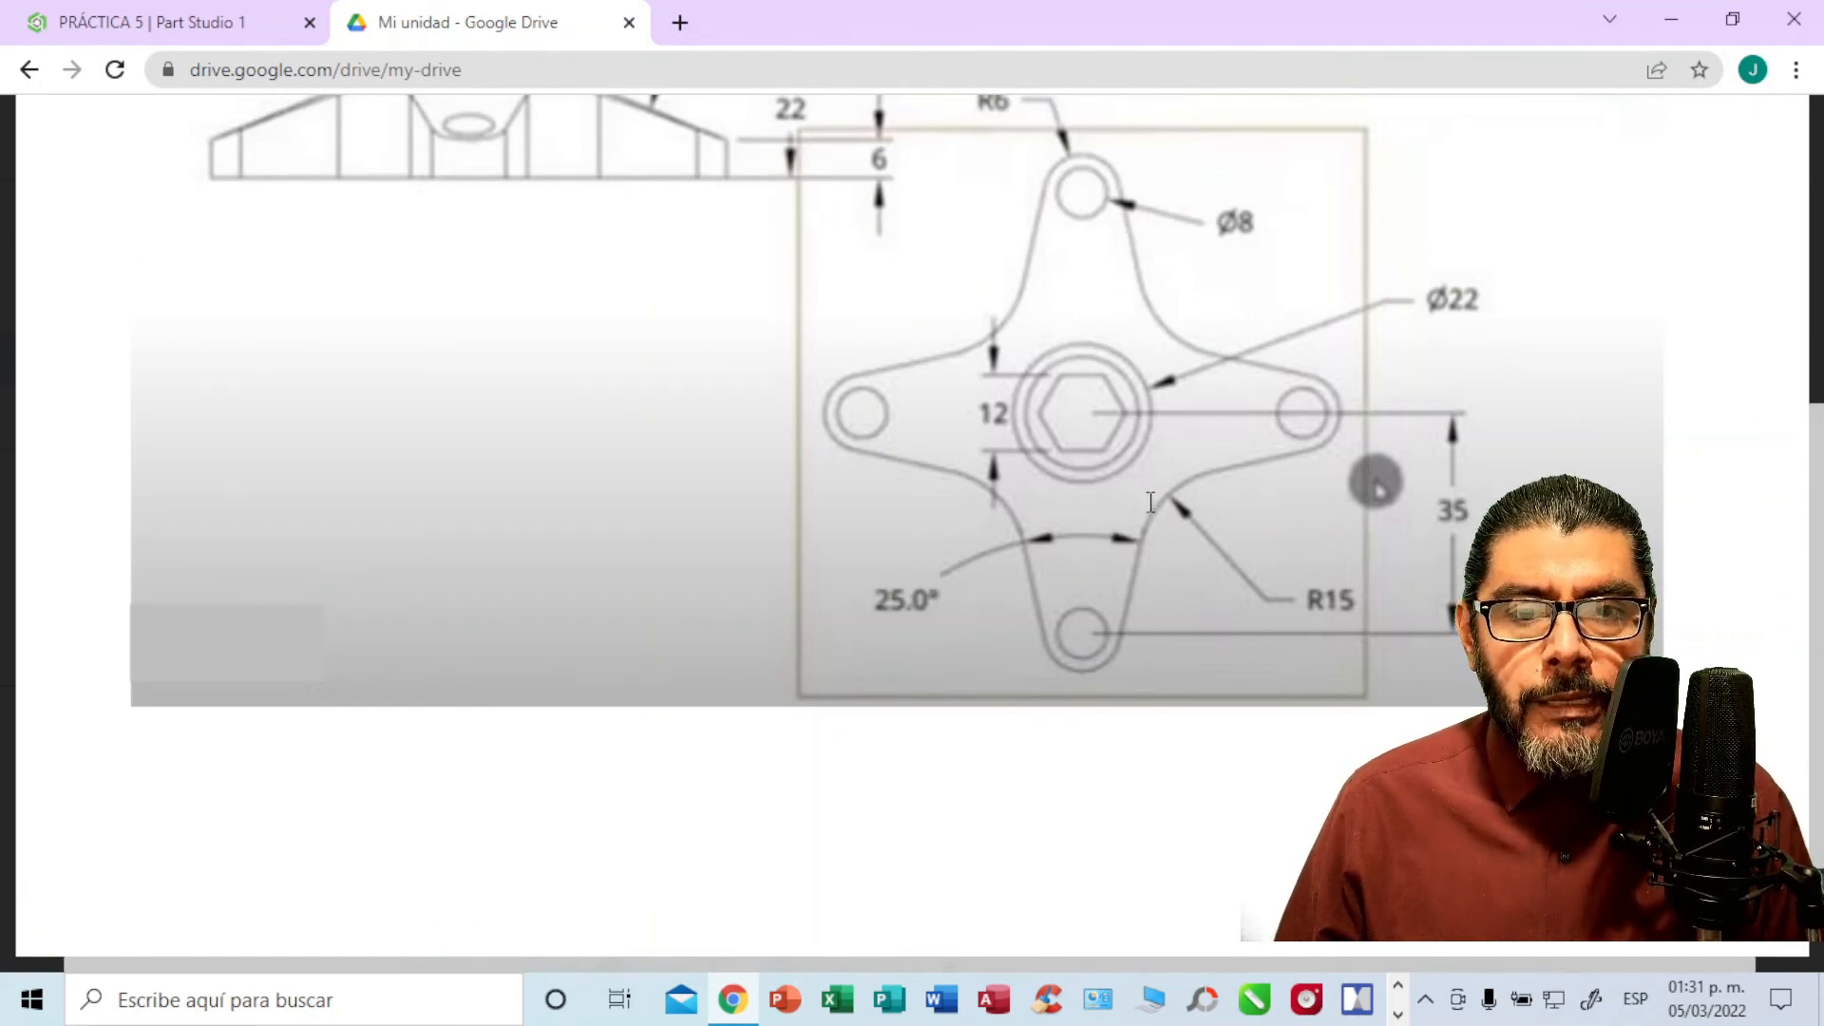
{"action": "scroll", "coordinate": [1236, 536], "scroll_direction": "down", "scroll_amount": 2}
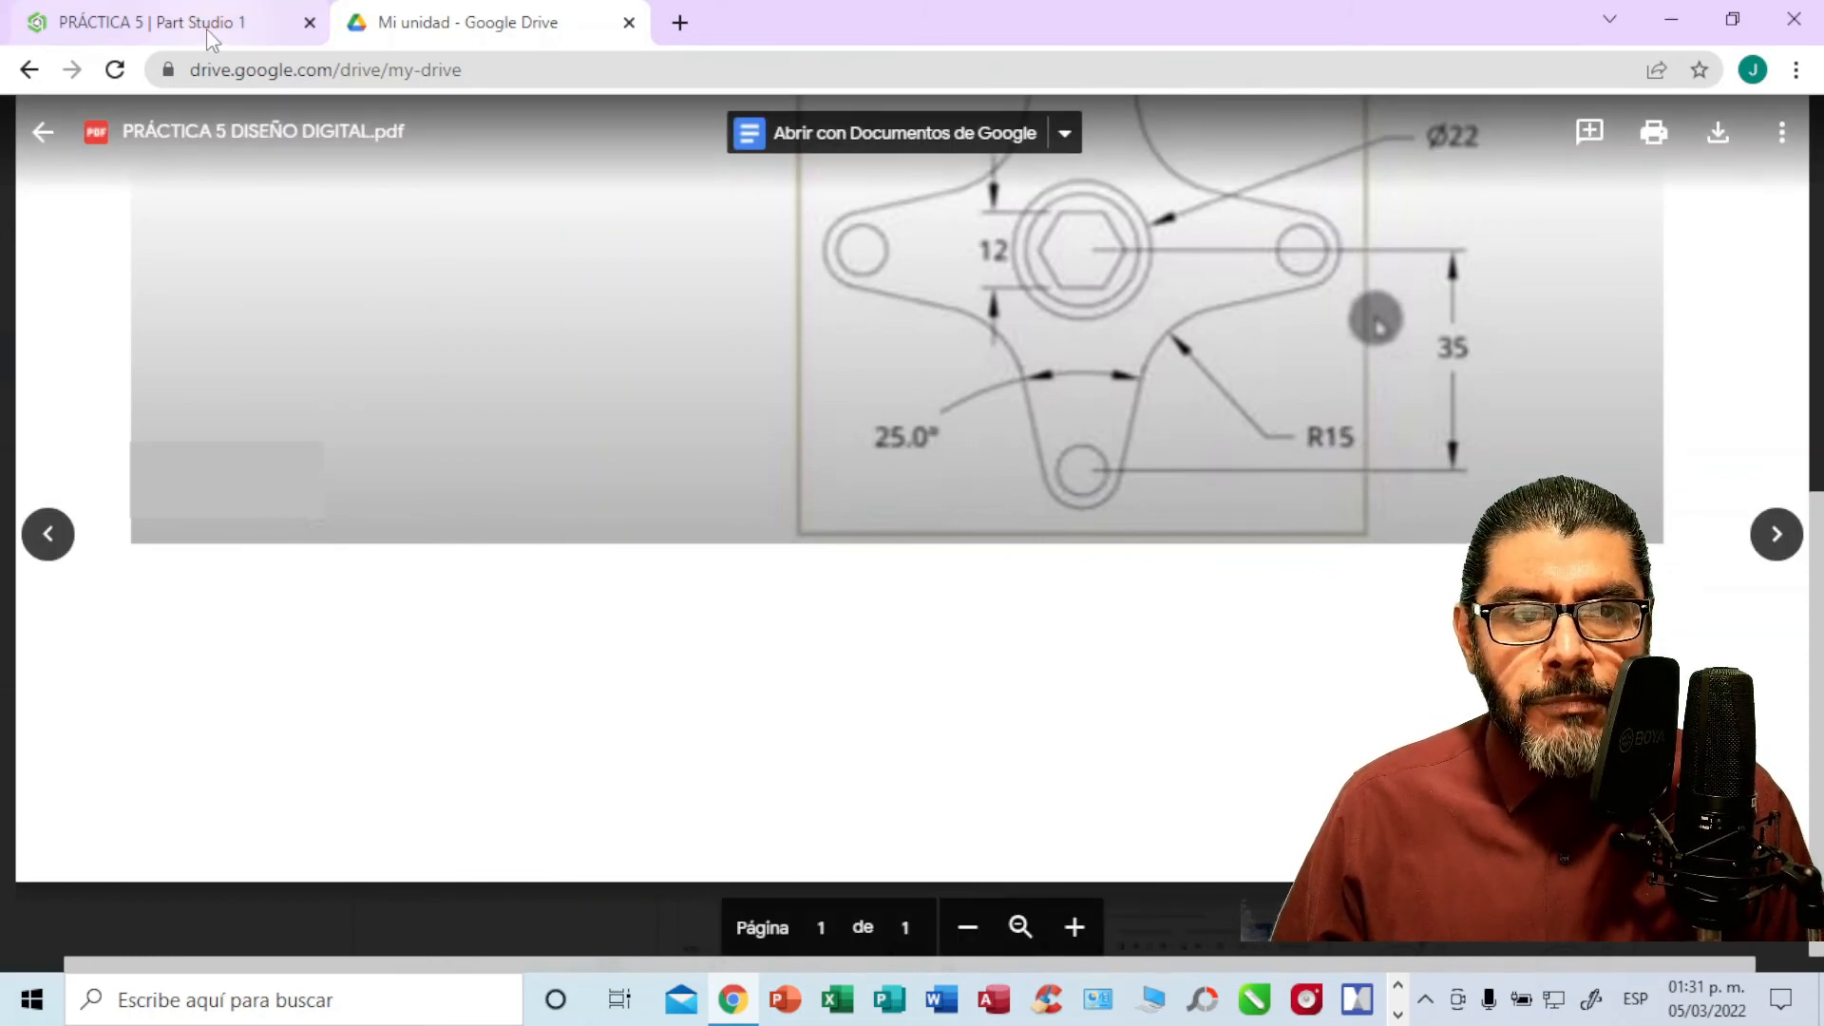
{"action": "left_click", "coordinate": [213, 40]}
Step: Fillet the vertical inner corner edge between the front and right arms with a 15 mm radius
{"action": "right_click_drag", "start_coordinate": [1114, 384], "coordinate": [1098, 336]}
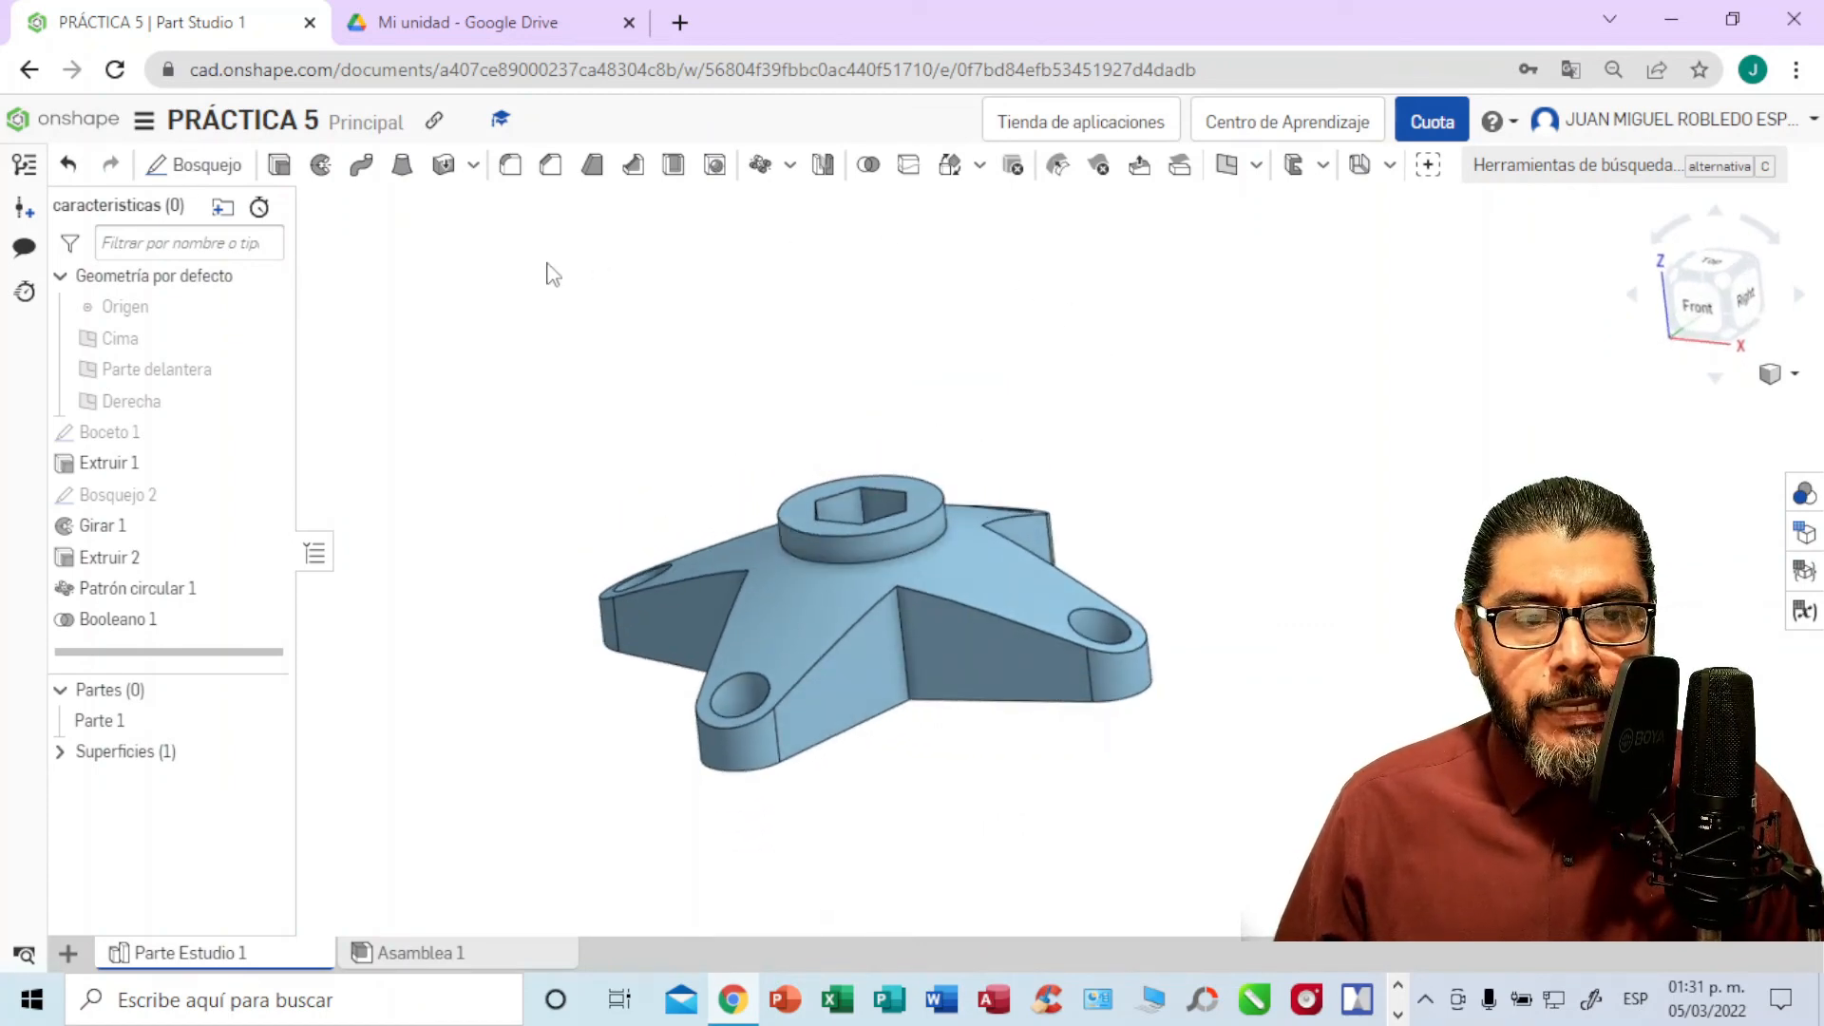
{"action": "left_click", "coordinate": [903, 624]}
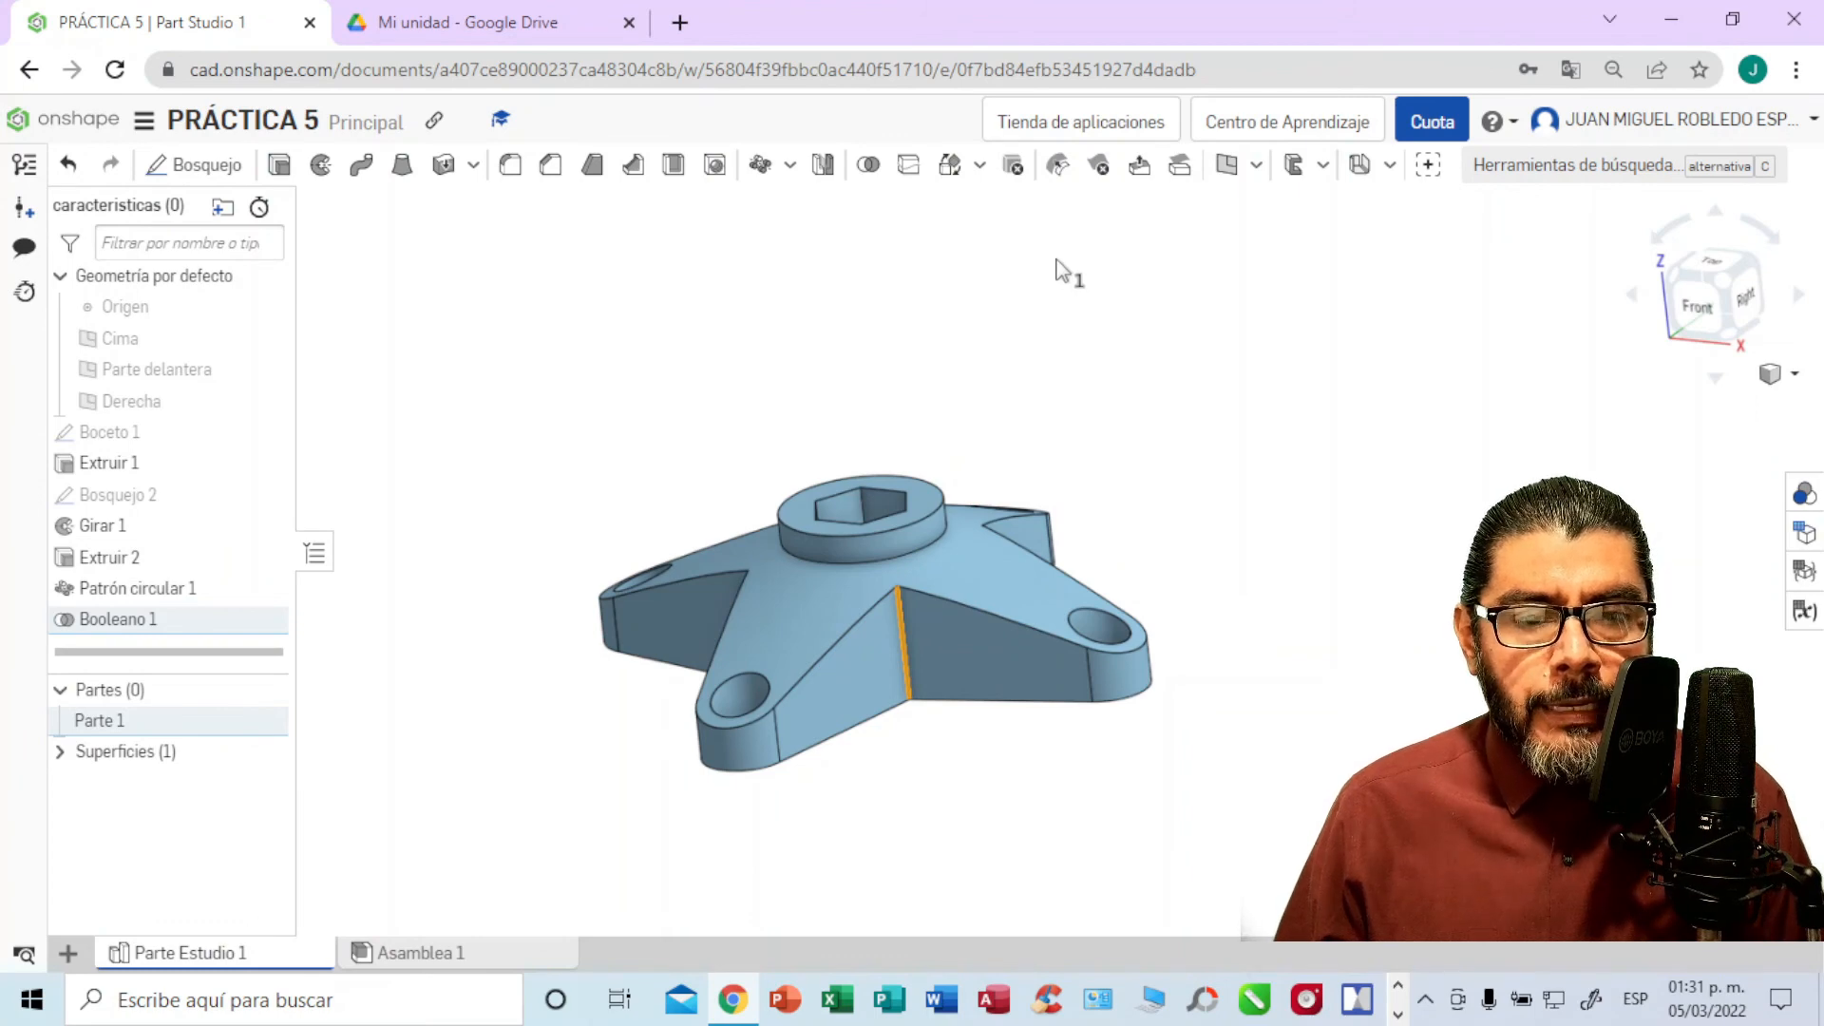
{"action": "left_click", "coordinate": [511, 167]}
{"action": "left_click", "coordinate": [514, 430]}
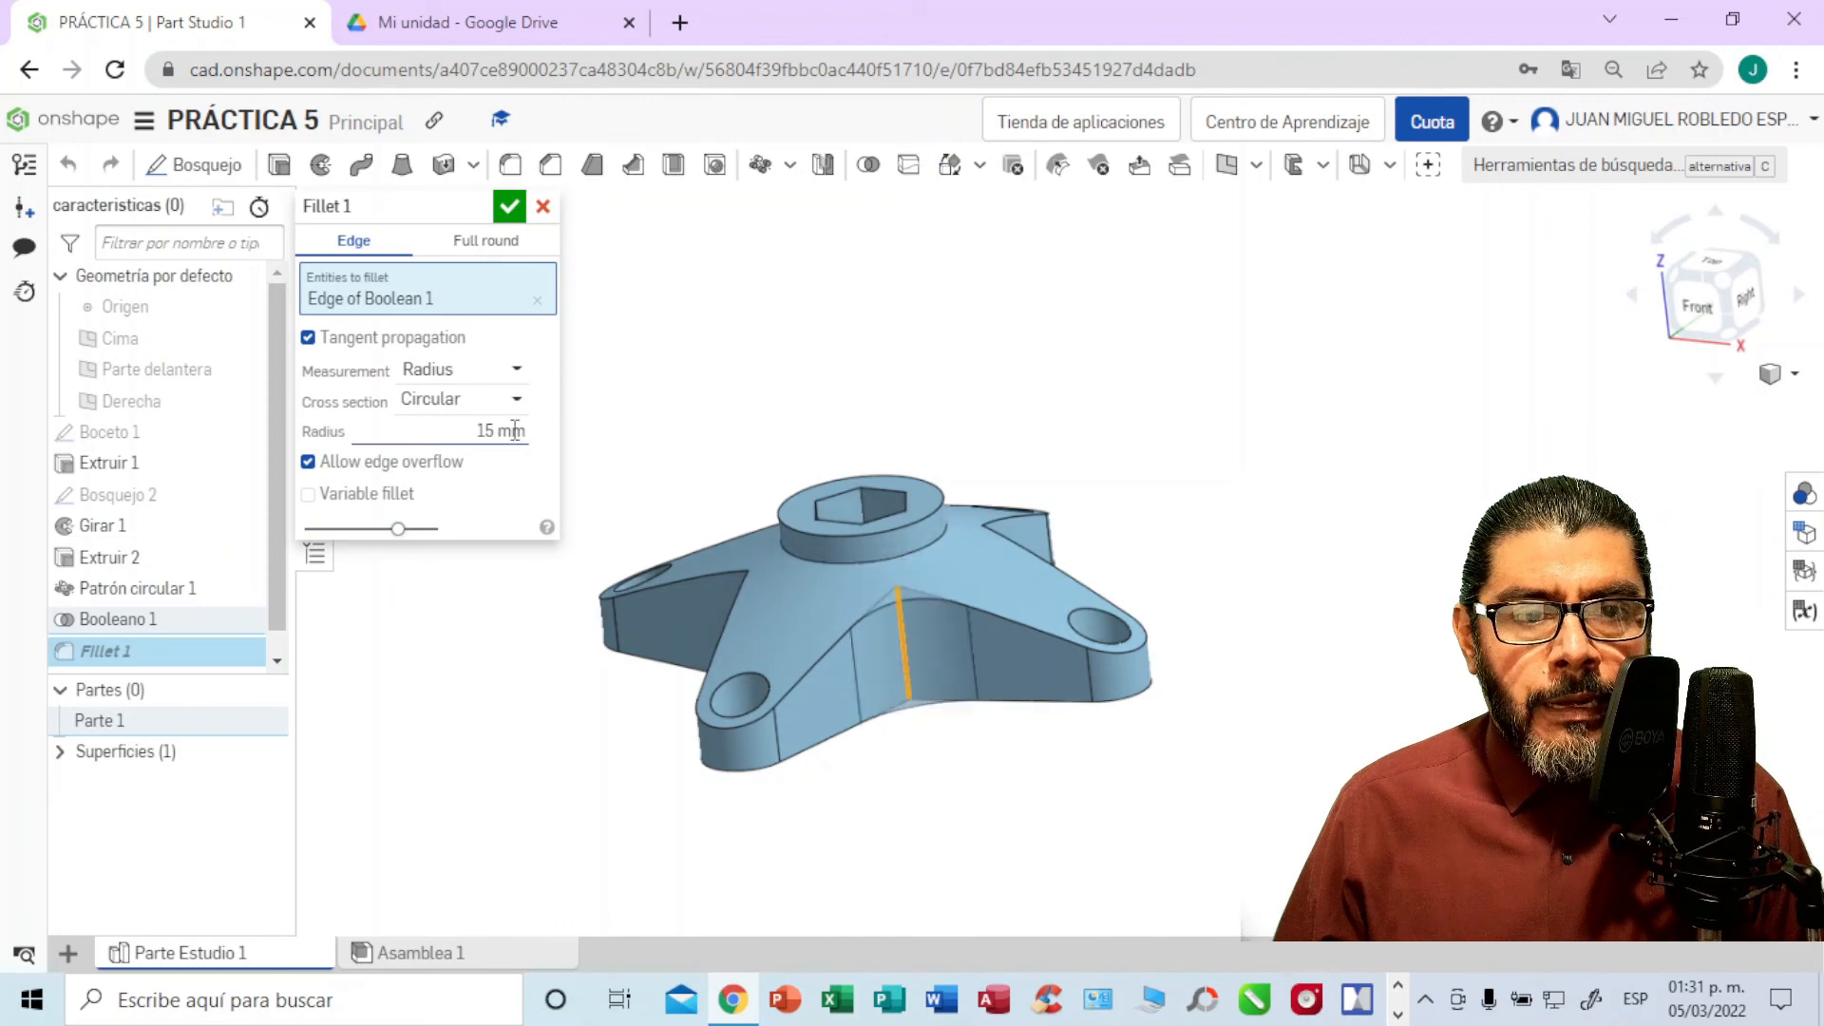
{"action": "type", "text": "15"}
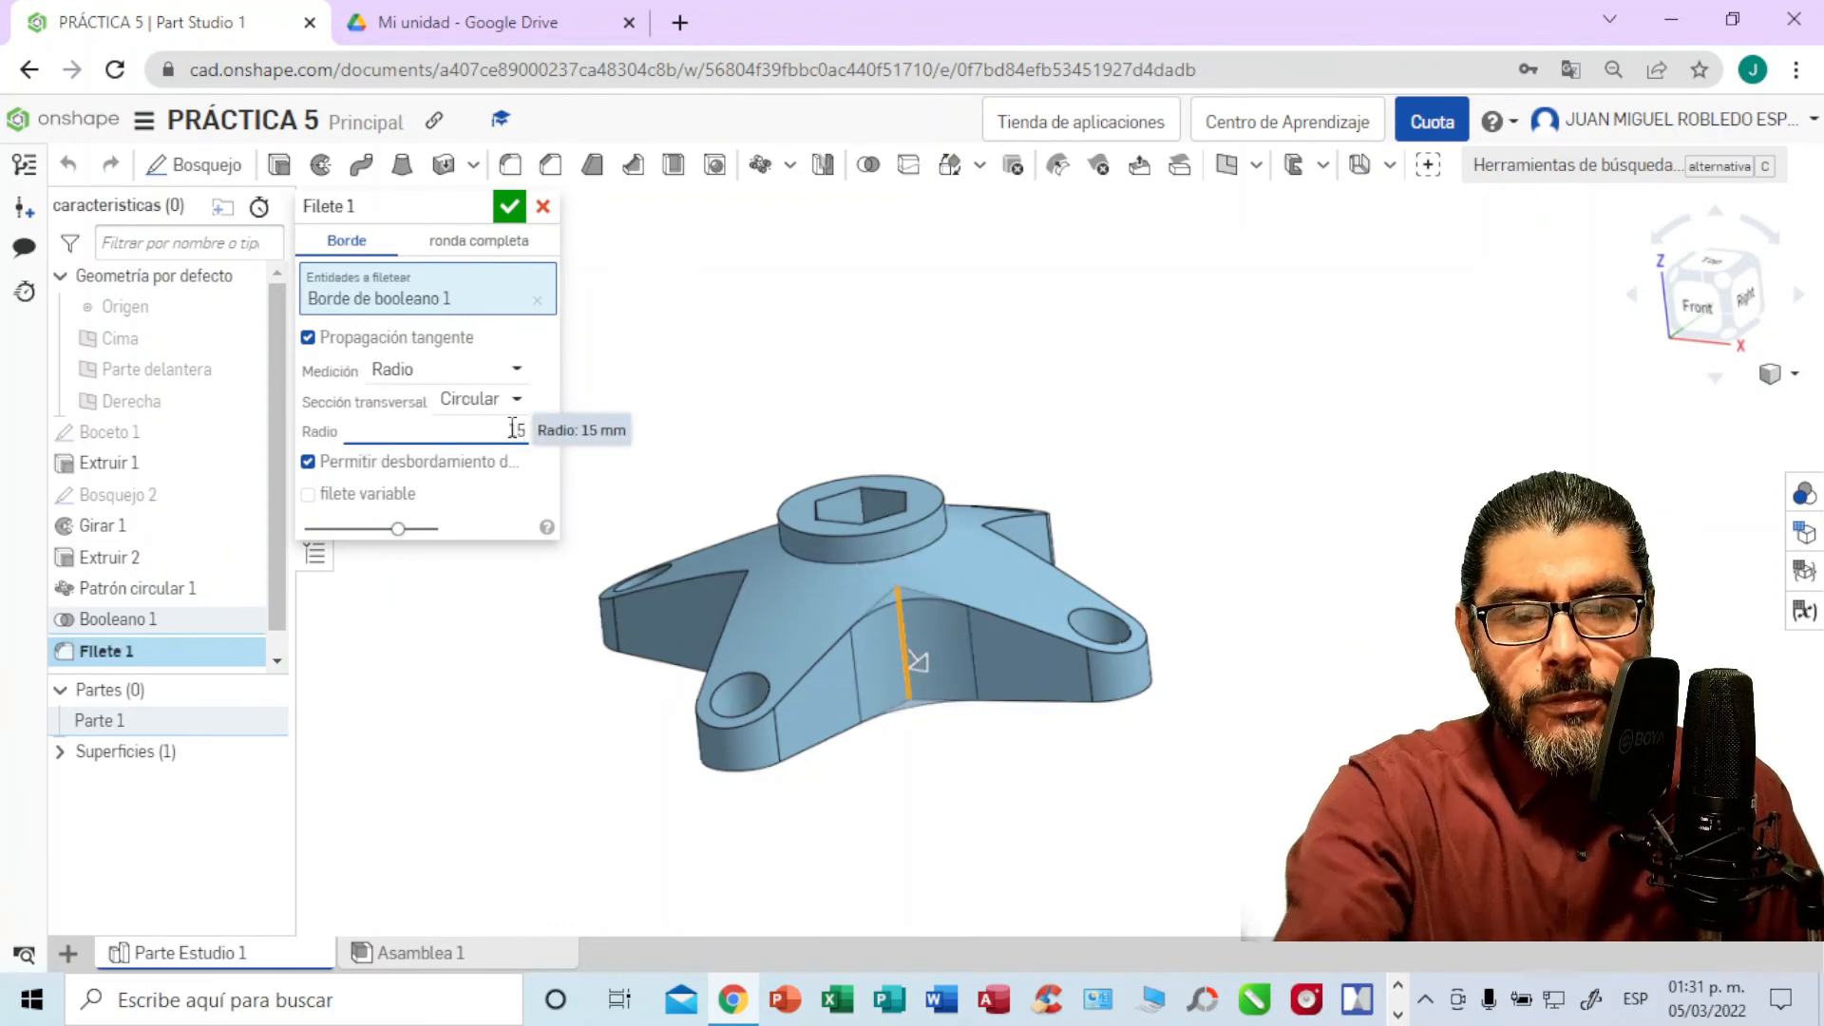
{"action": "left_click", "coordinate": [510, 209]}
Step: Fillet the vertical inner corner edge between the right and back arms with a 15 mm radius
{"action": "key", "text": "shift+7"}
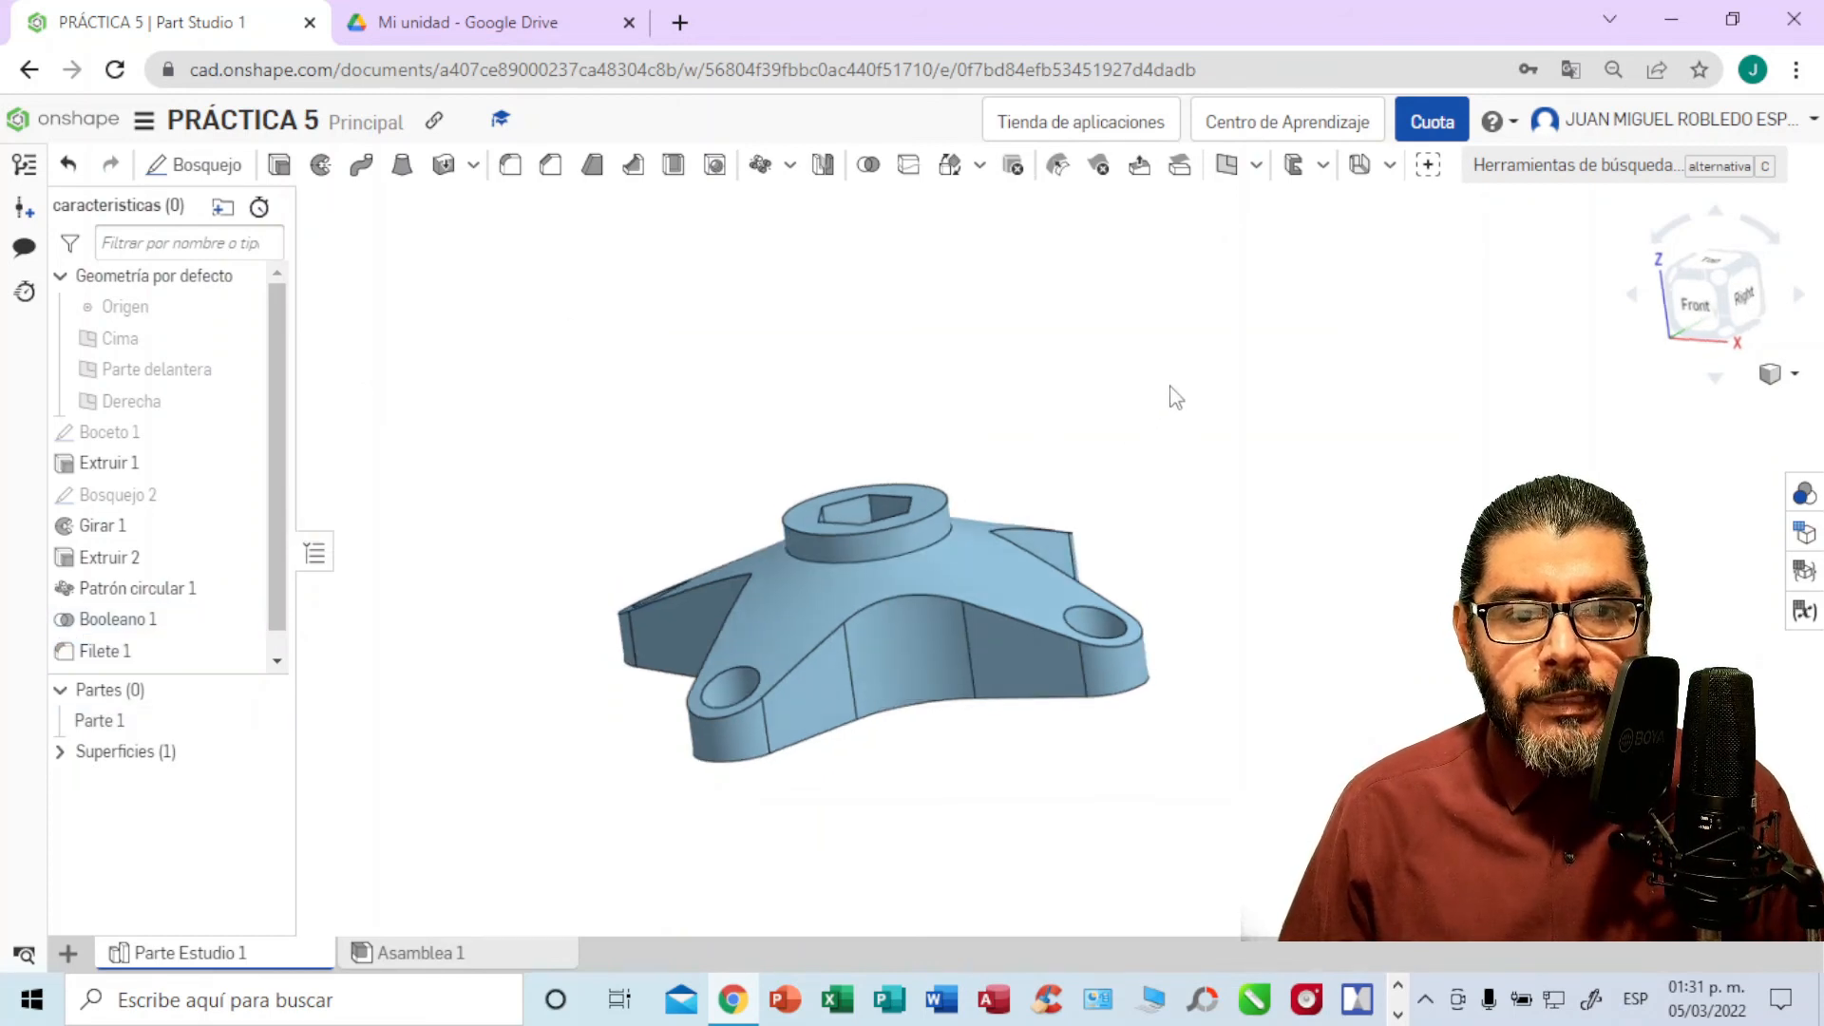
{"action": "right_click_drag", "start_coordinate": [1174, 471], "coordinate": [1091, 503]}
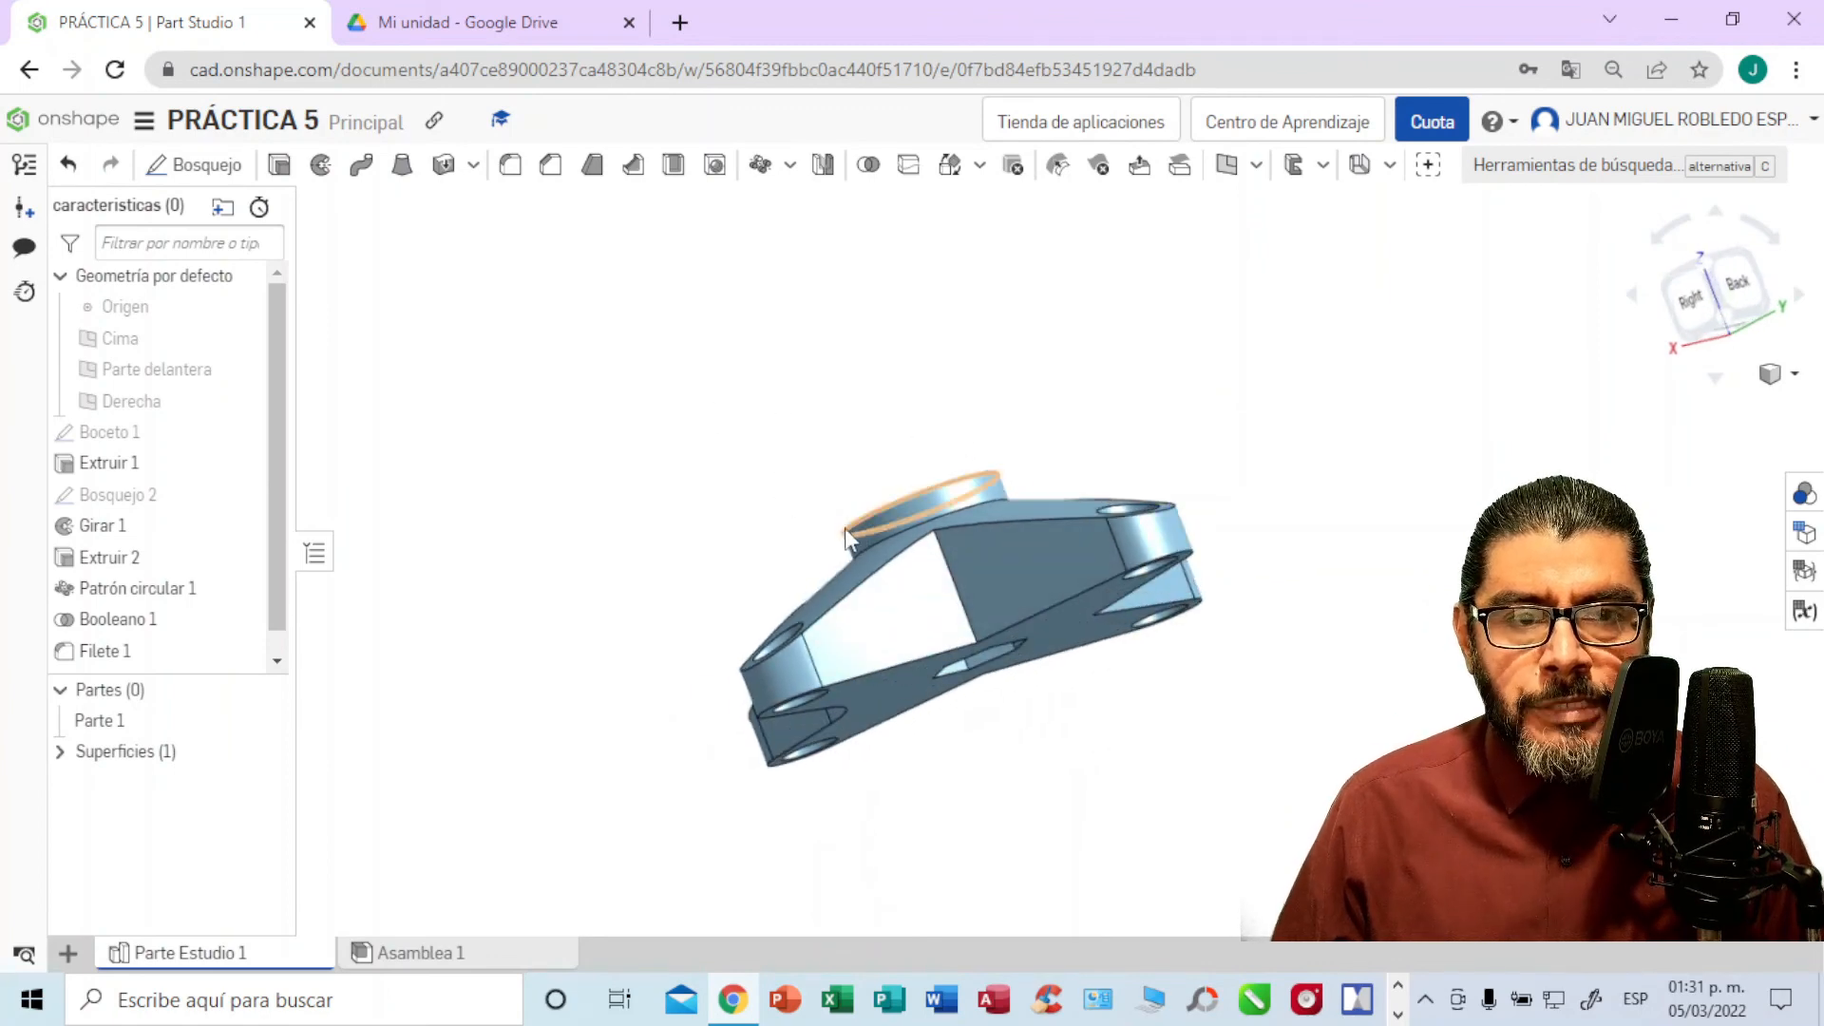
{"action": "left_click", "coordinate": [949, 571]}
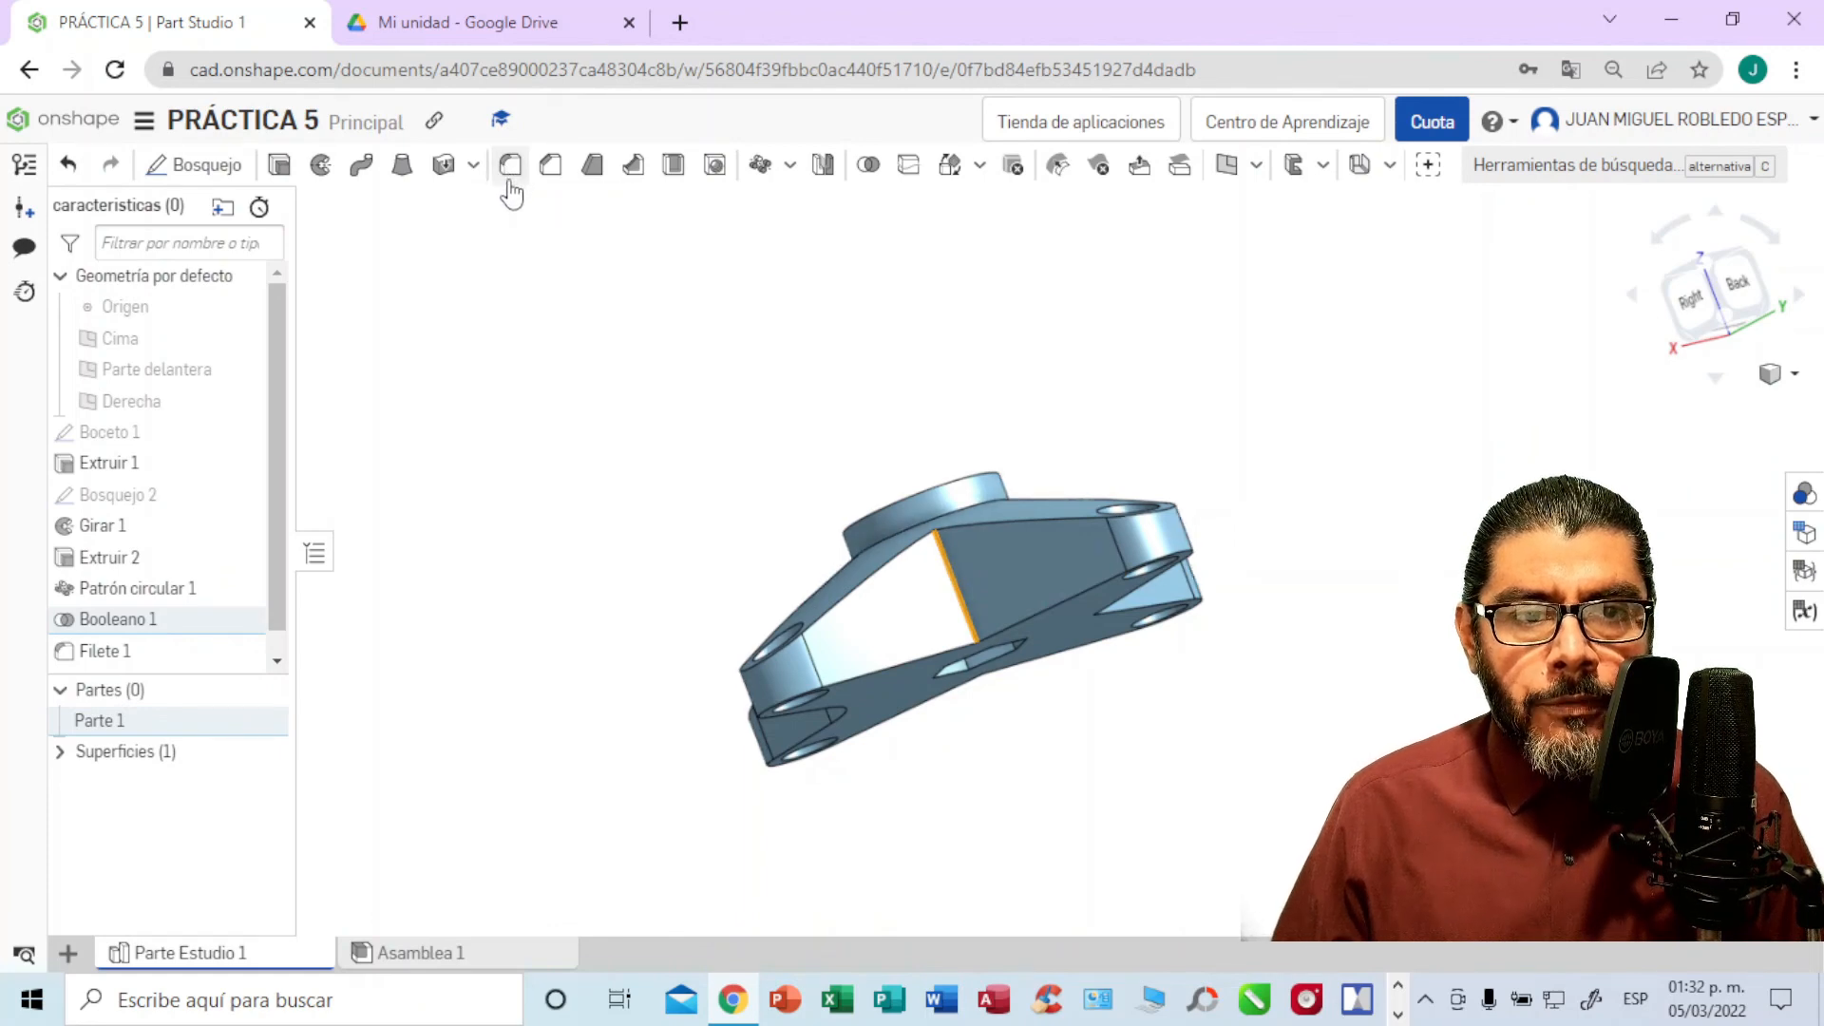
{"action": "left_click", "coordinate": [511, 164]}
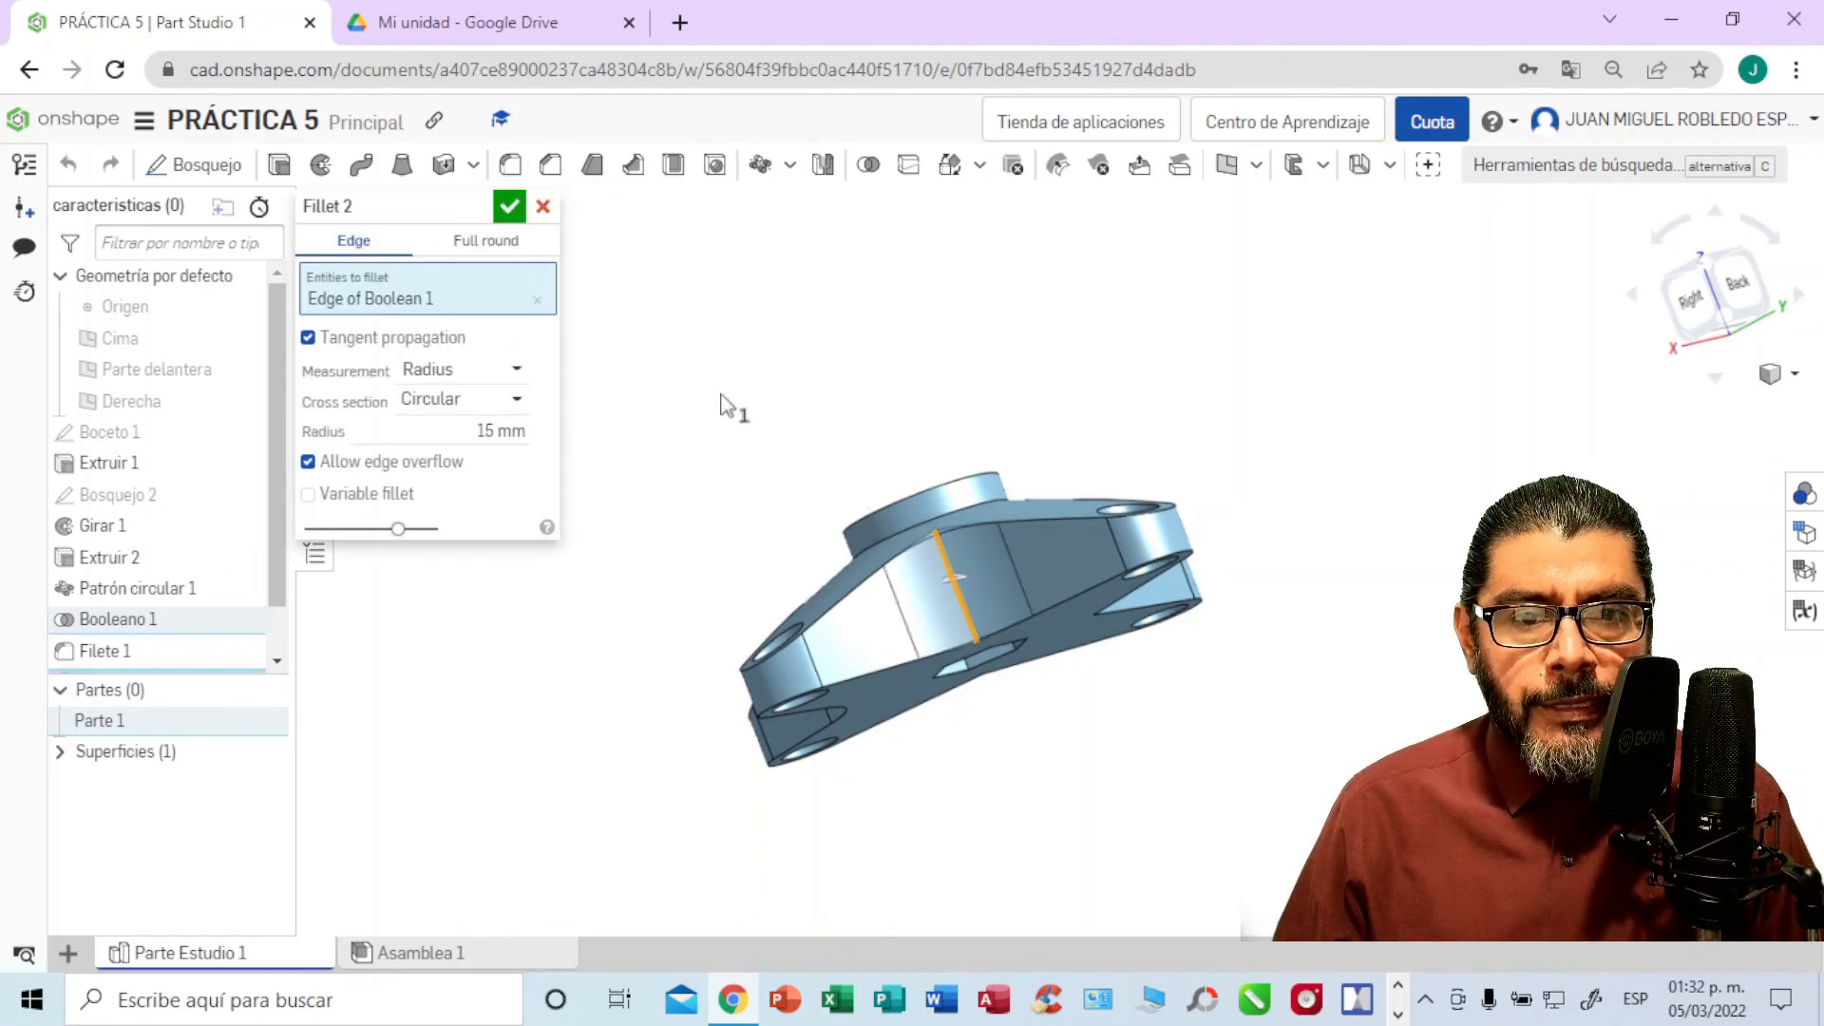
{"action": "left_click", "coordinate": [511, 209]}
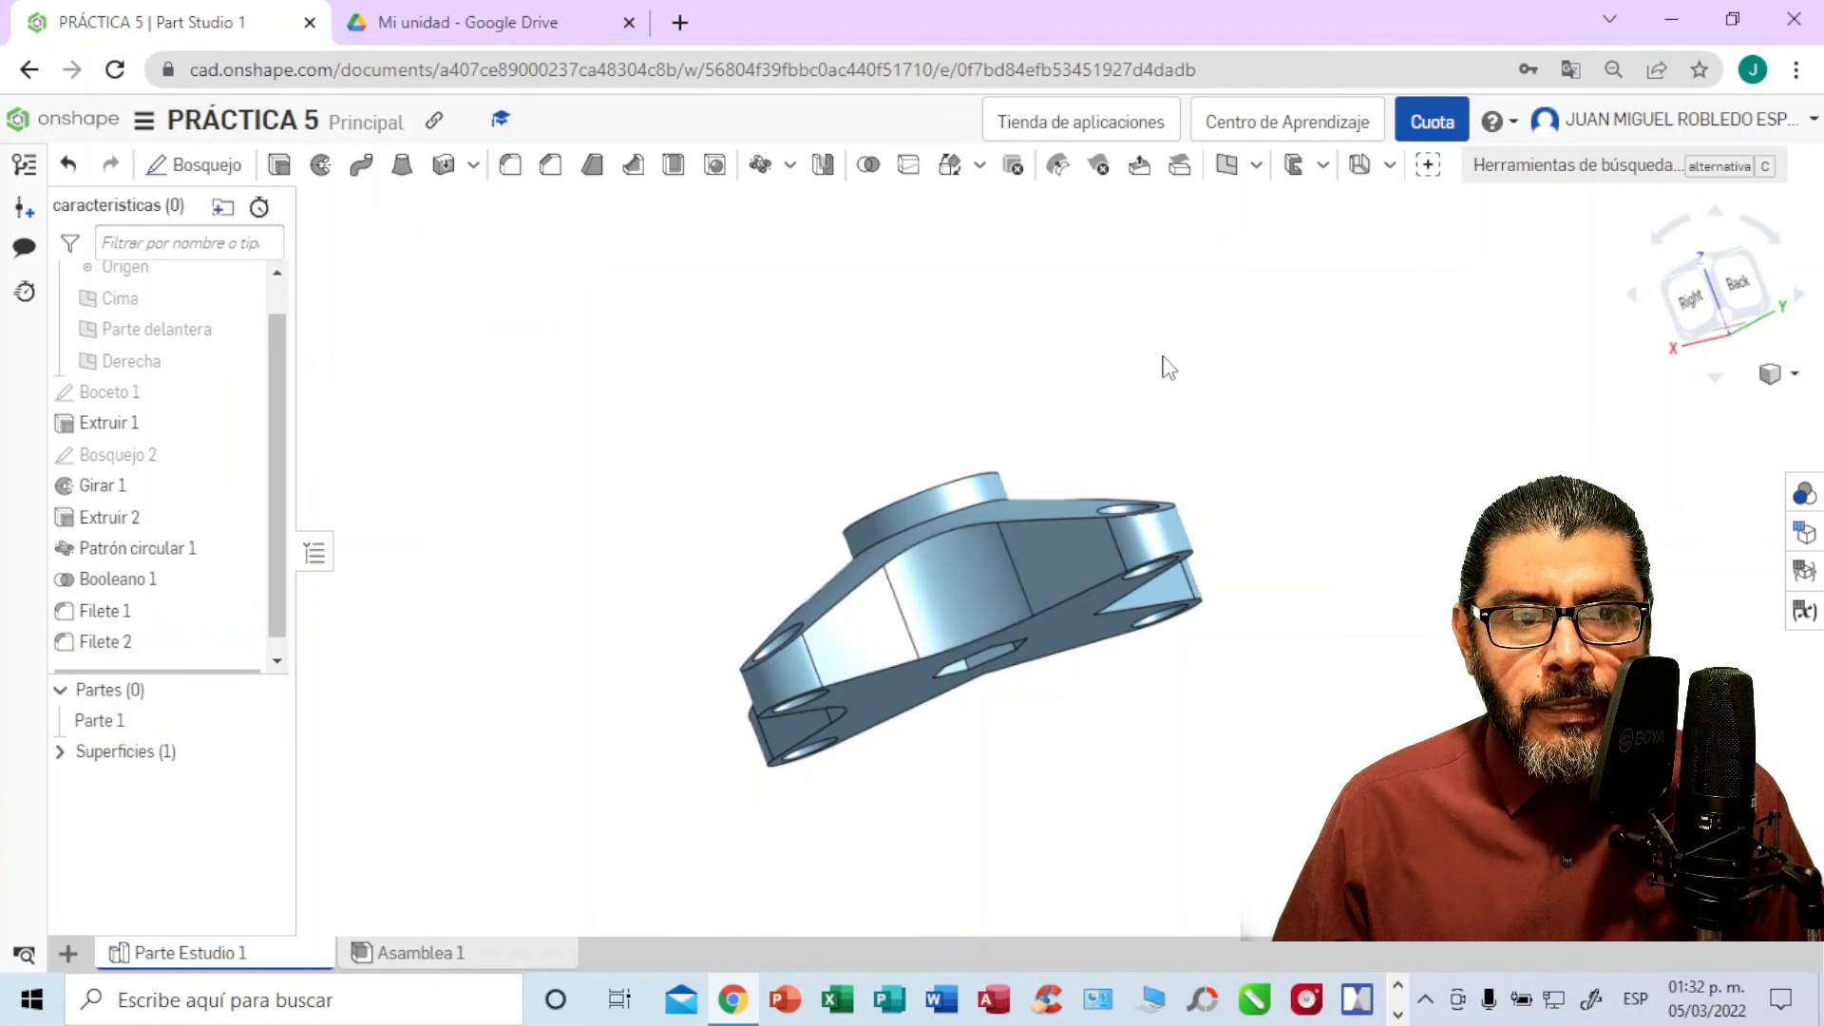
Step: Fillet the vertical inner corner edge between the back and left arms with a 15 mm radius
{"action": "right_click_drag", "start_coordinate": [1195, 366], "coordinate": [1064, 375]}
{"action": "middle_click_drag", "start_coordinate": [1064, 375], "coordinate": [818, 371]}
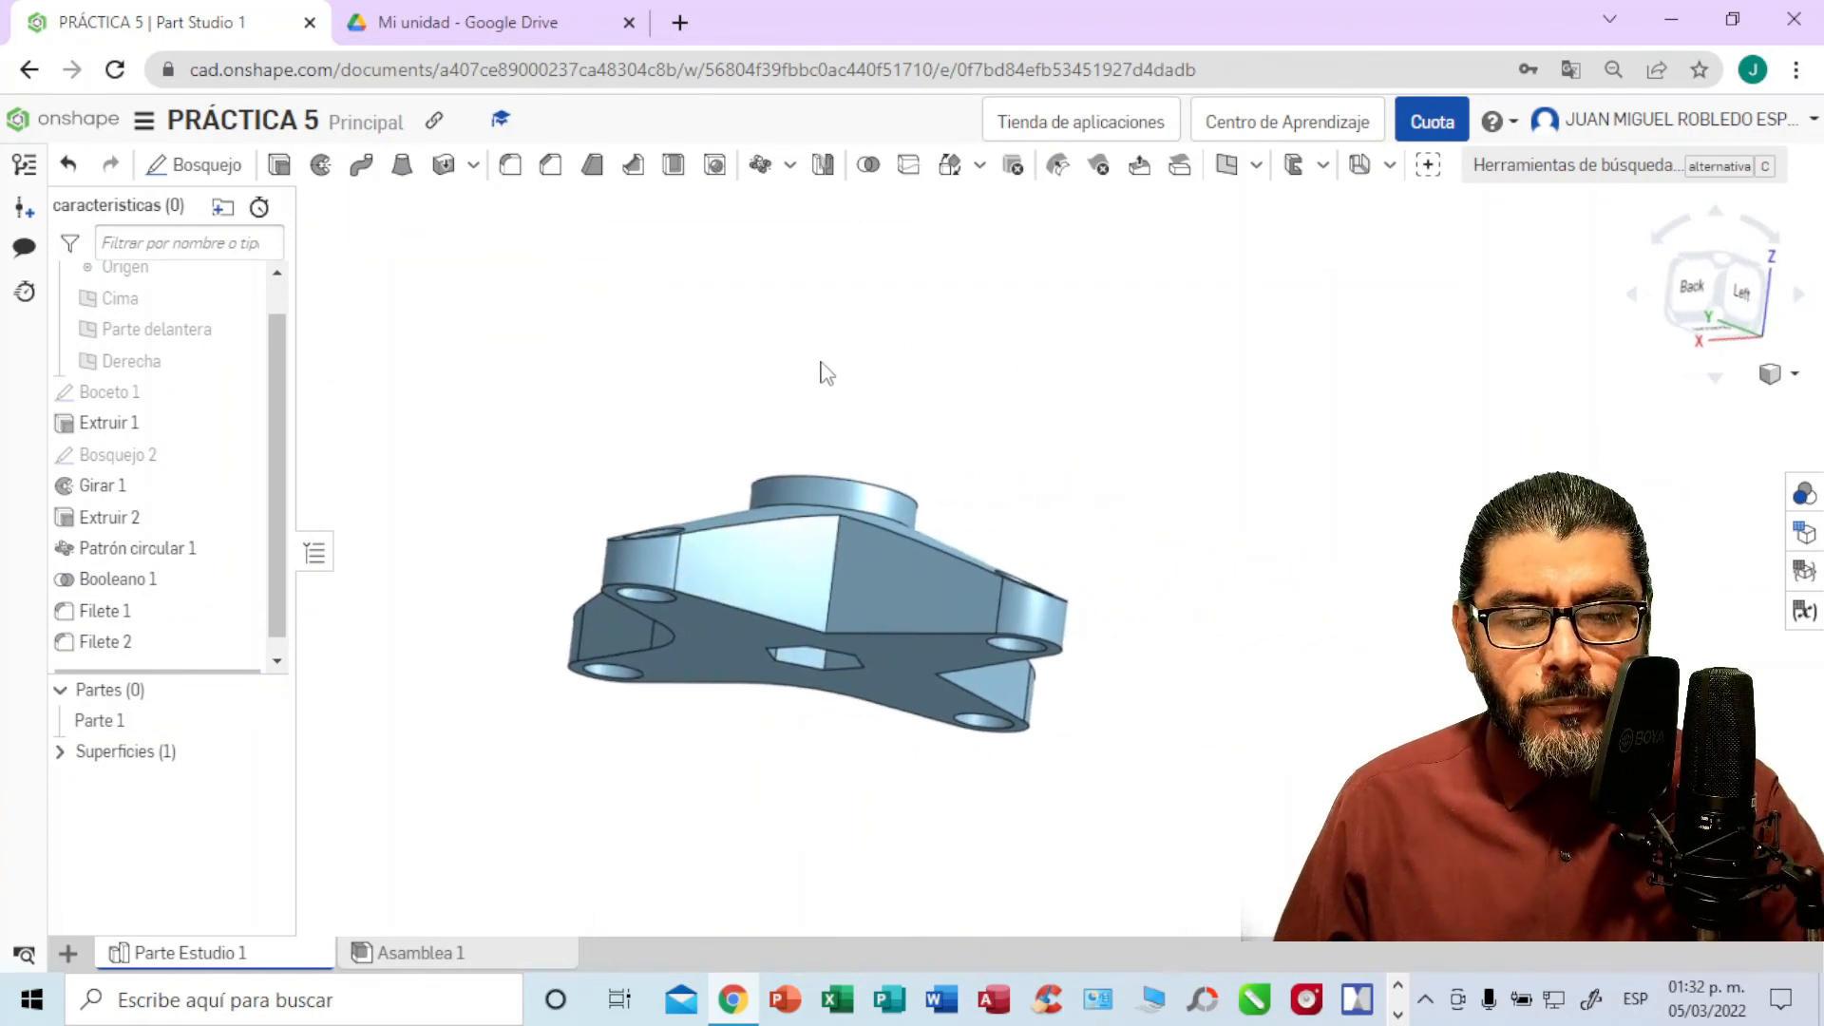
{"action": "left_click", "coordinate": [835, 550]}
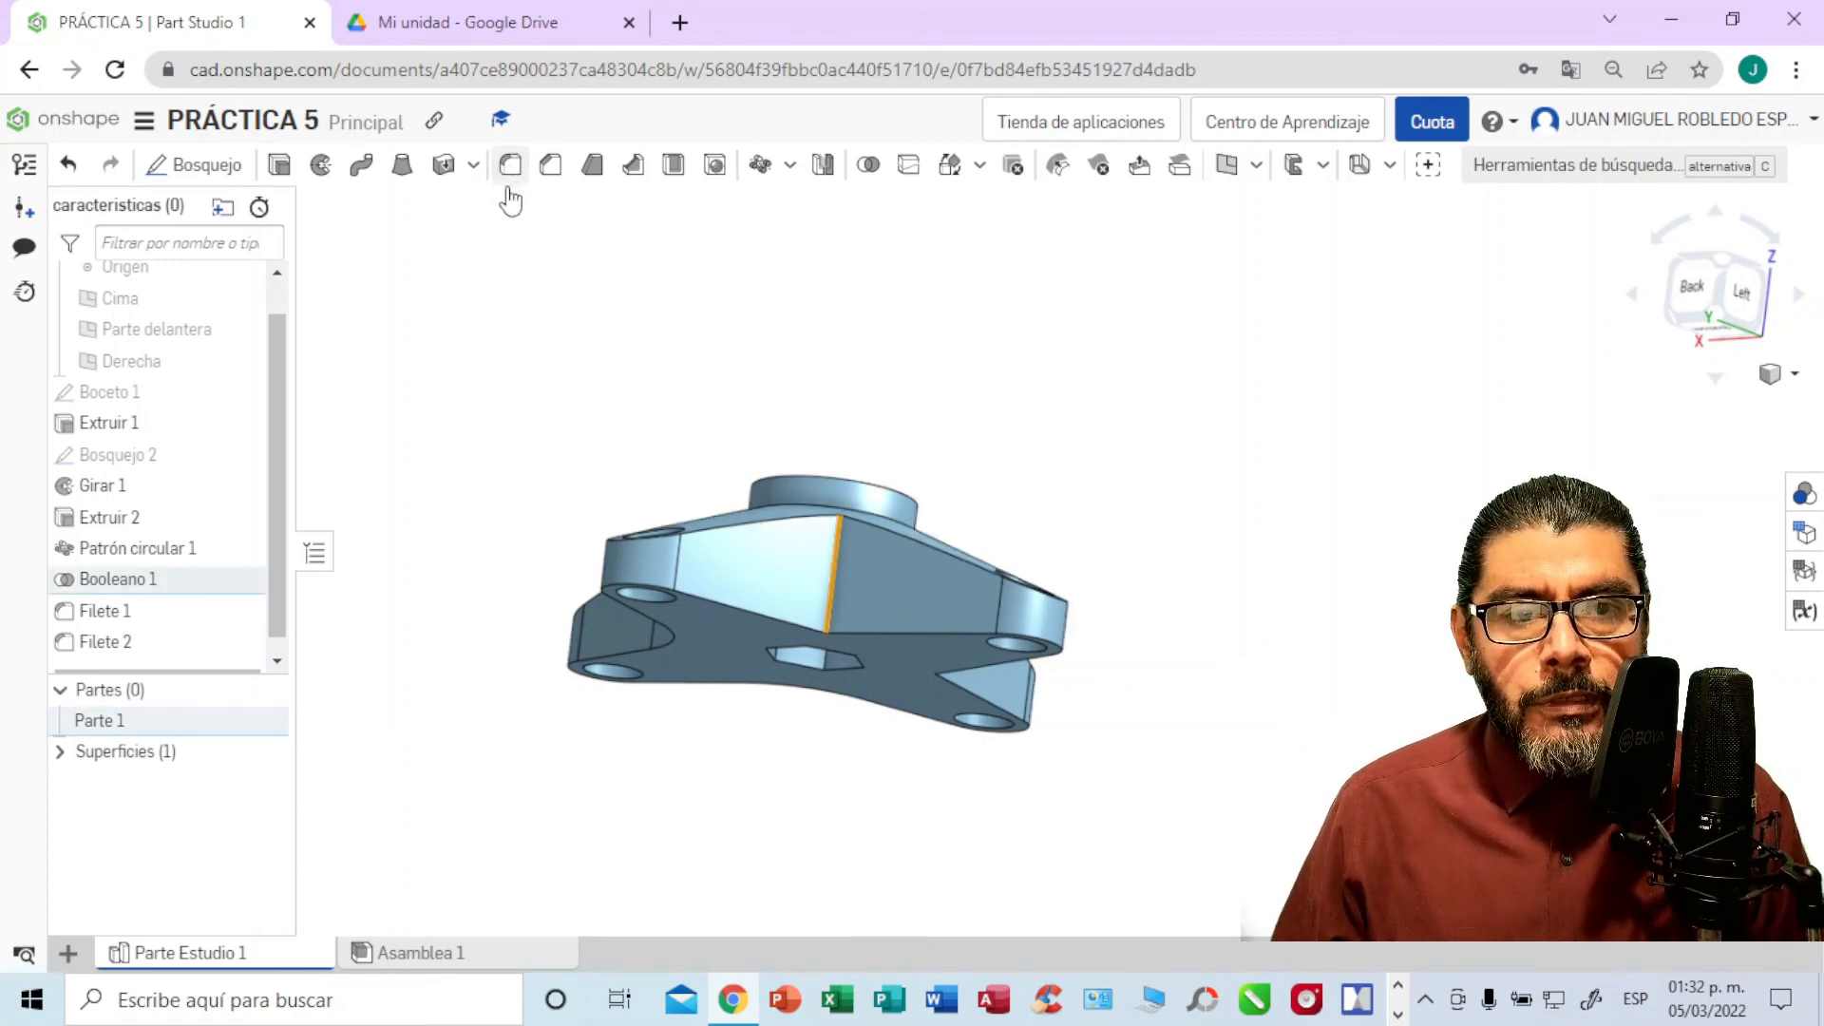
{"action": "key", "text": "shift+f"}
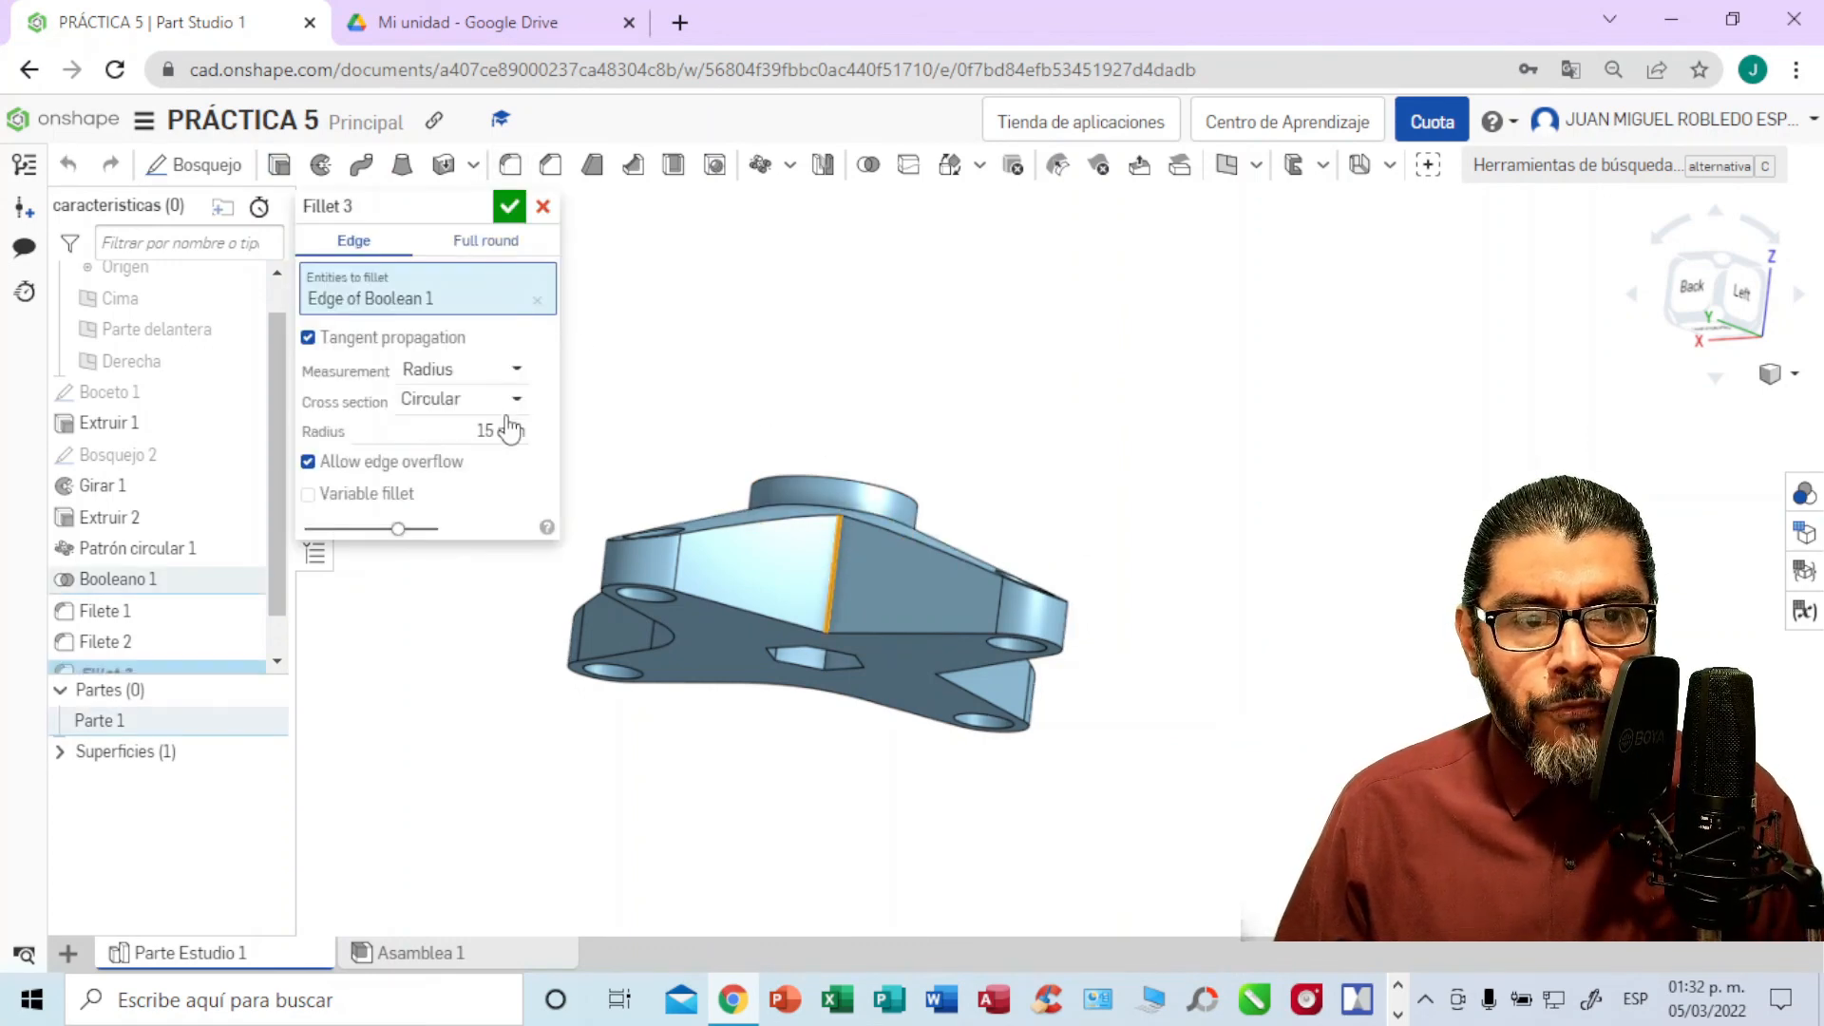
{"action": "left_click", "coordinate": [509, 205]}
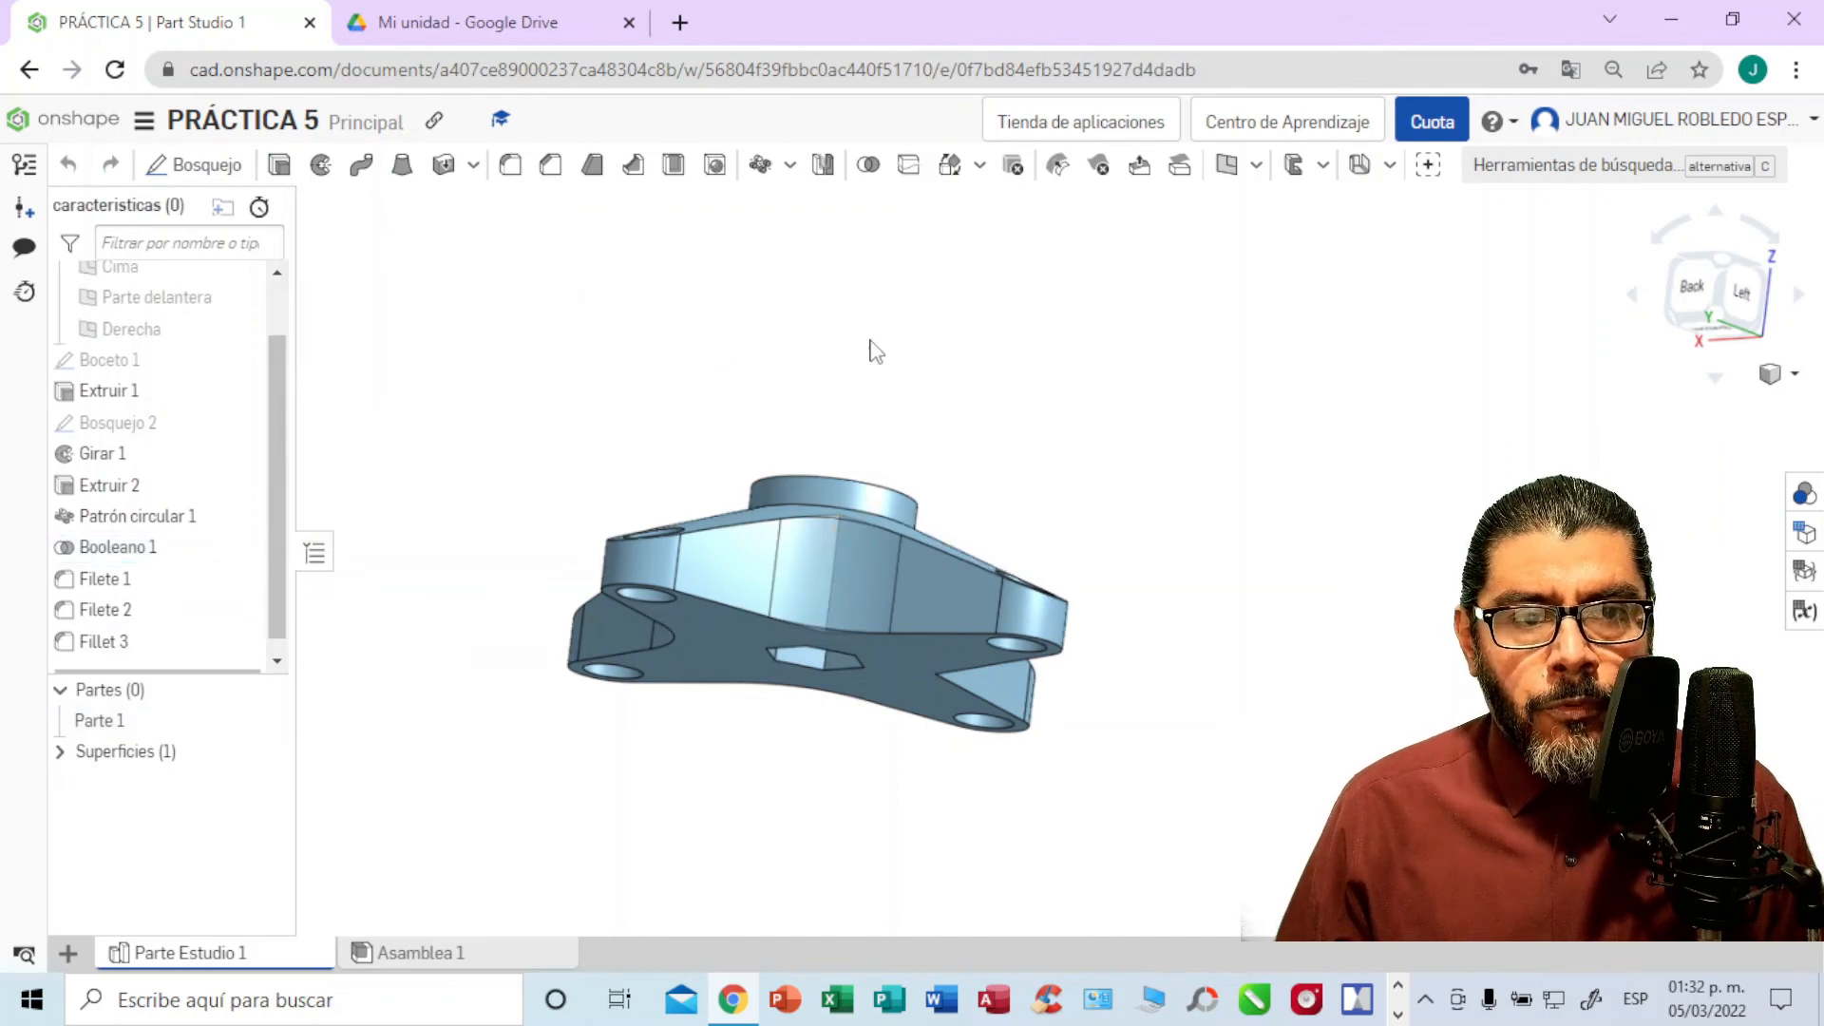
Step: Fillet the remaining vertical inner corner edge, between the left and front arms, with a 15 mm radius
{"action": "right_click_drag", "start_coordinate": [1197, 416], "coordinate": [1053, 420]}
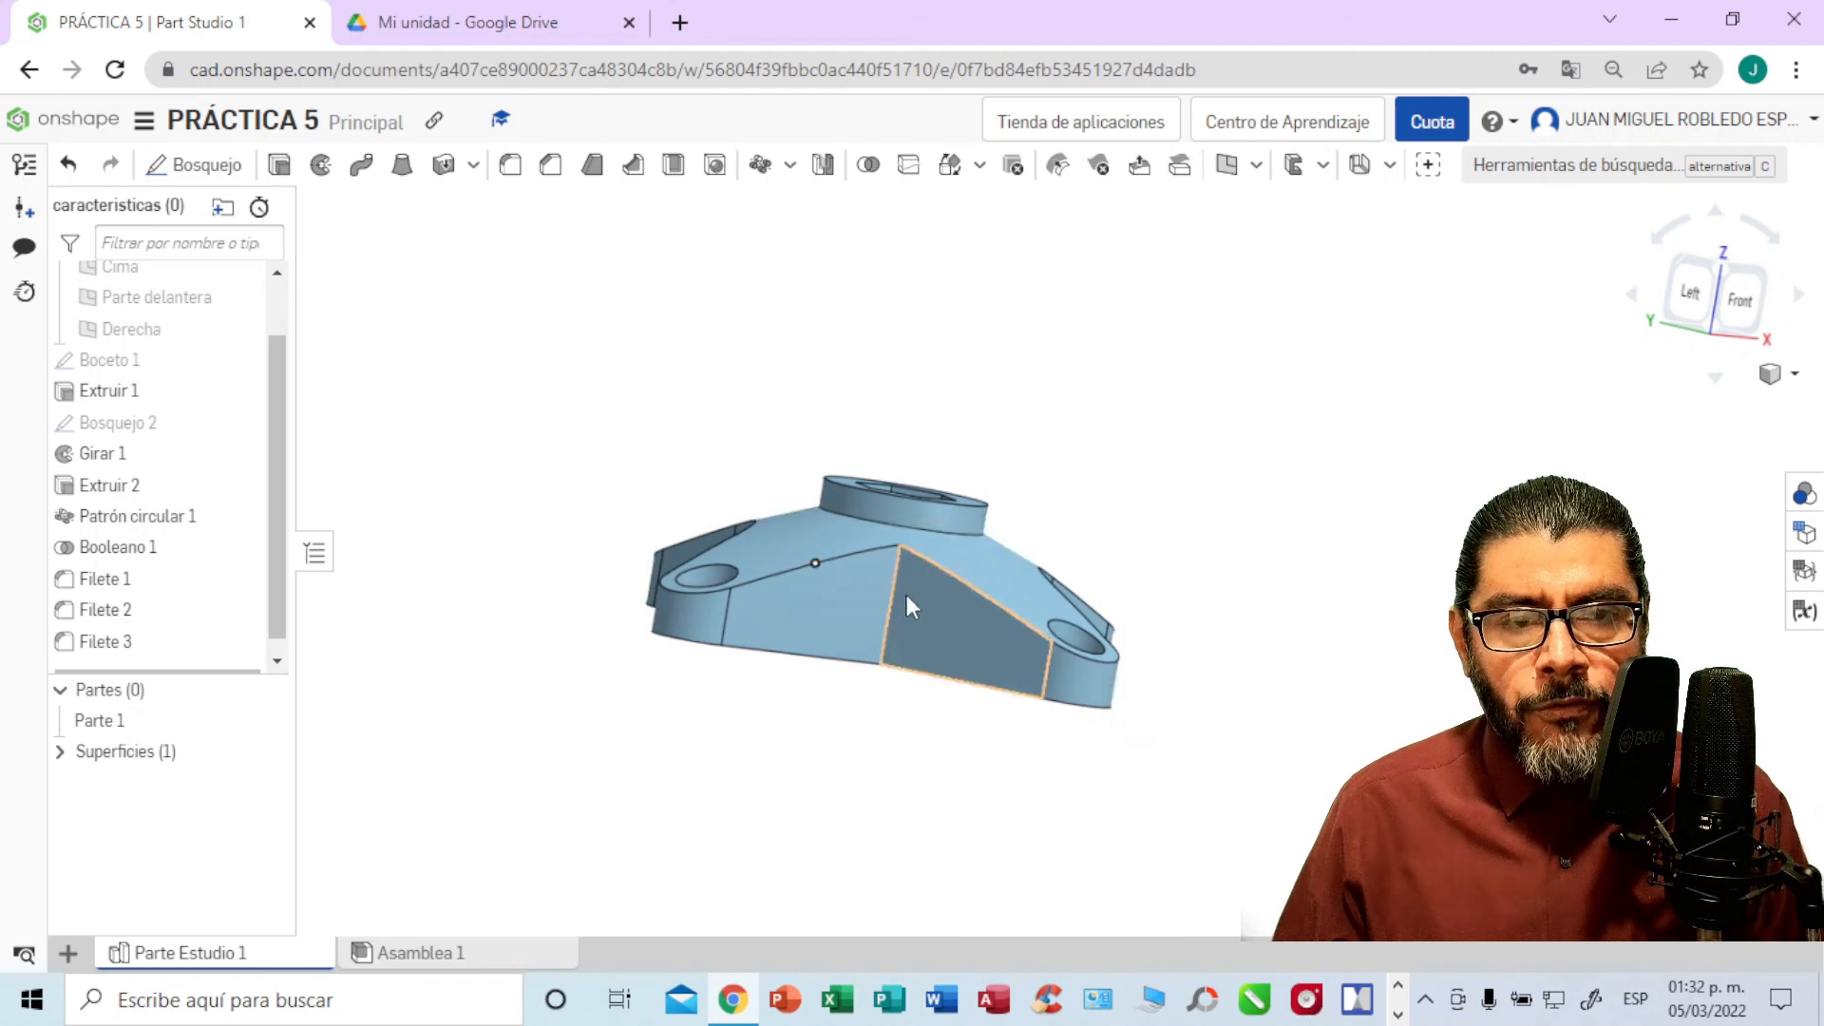
{"action": "left_click", "coordinate": [891, 570]}
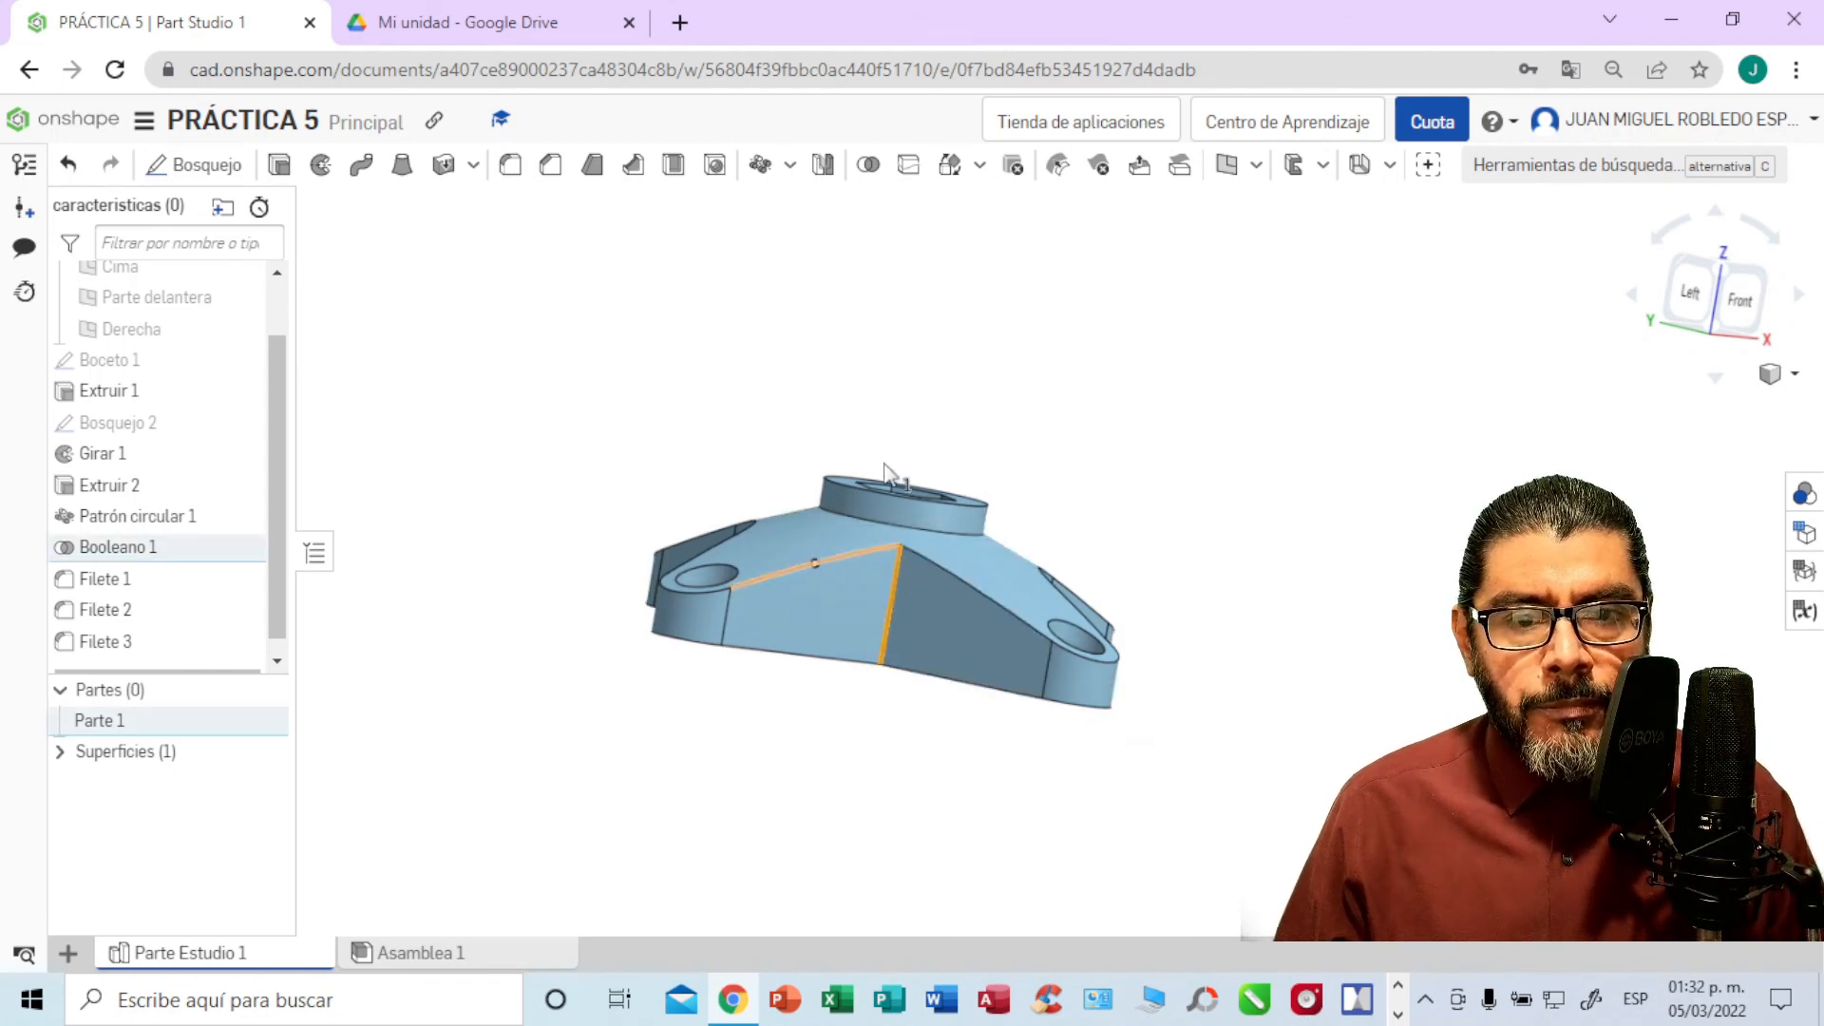
{"action": "left_click", "coordinate": [513, 169]}
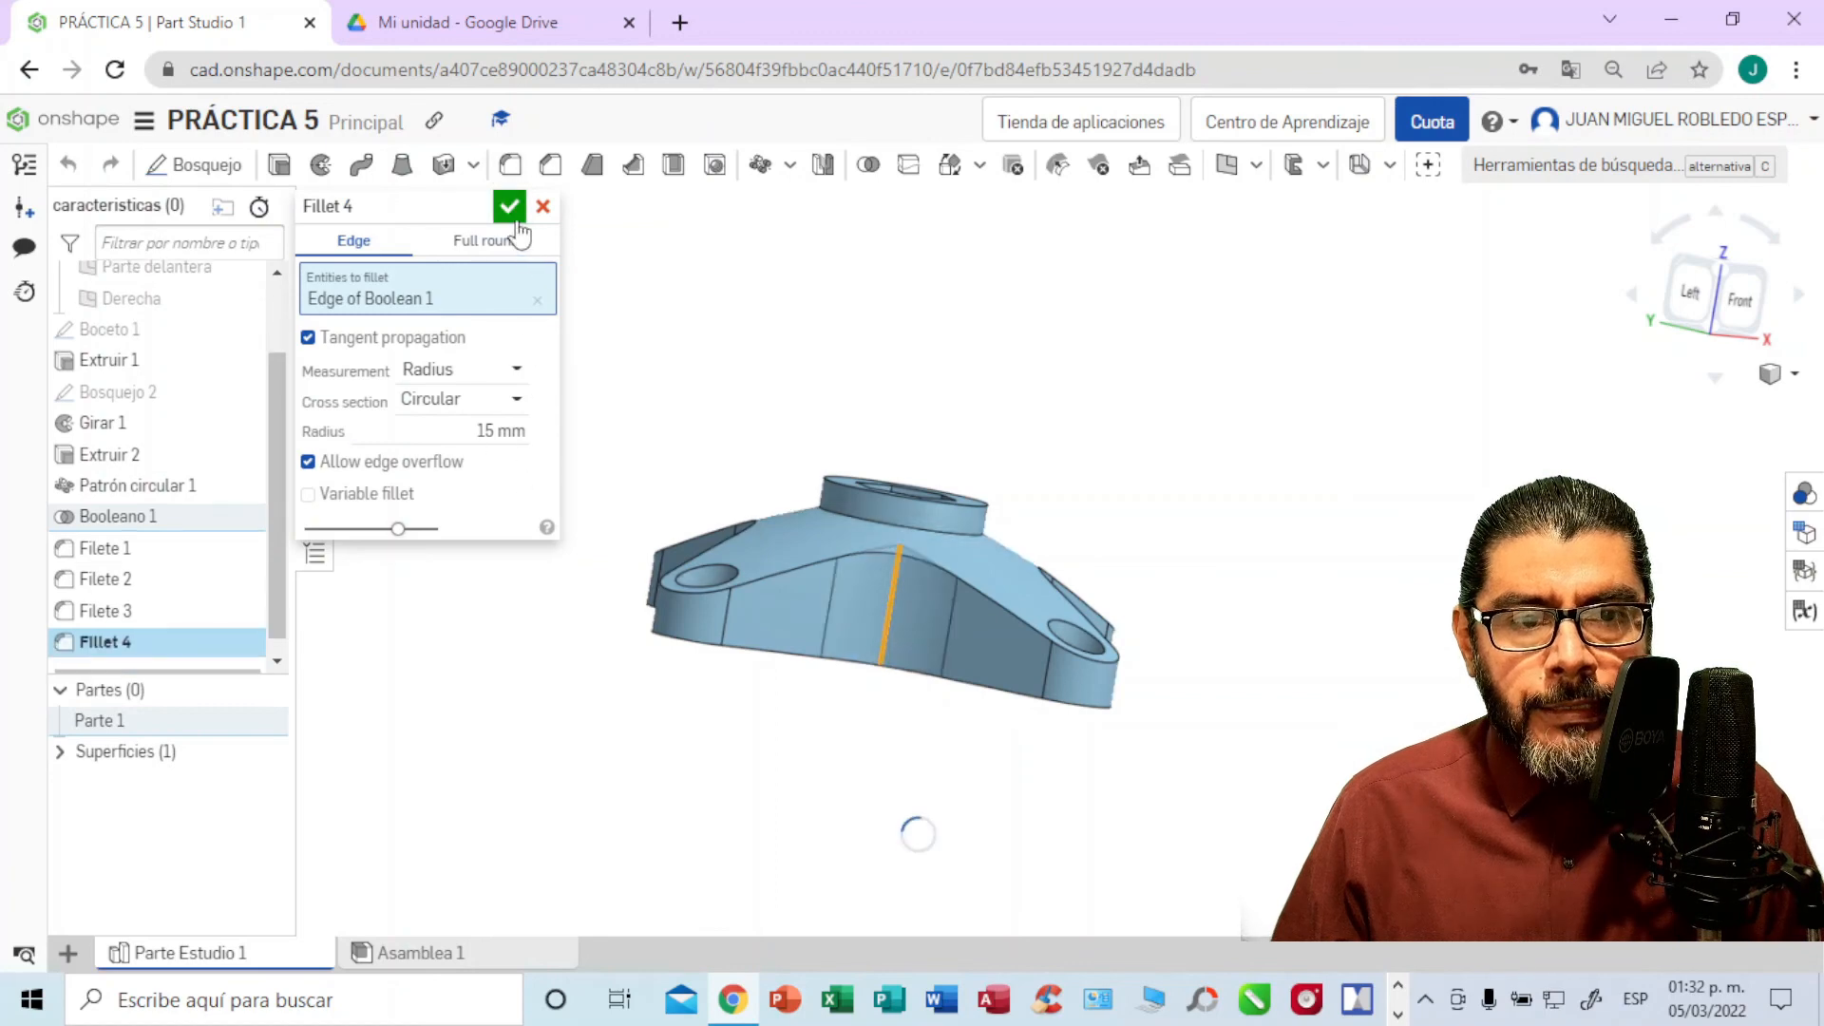
{"action": "left_click", "coordinate": [510, 207]}
Step: Change the appearance of the four-armed part to the orange-red palette colour DD5228
{"action": "right_click_drag", "start_coordinate": [1311, 410], "coordinate": [1295, 504]}
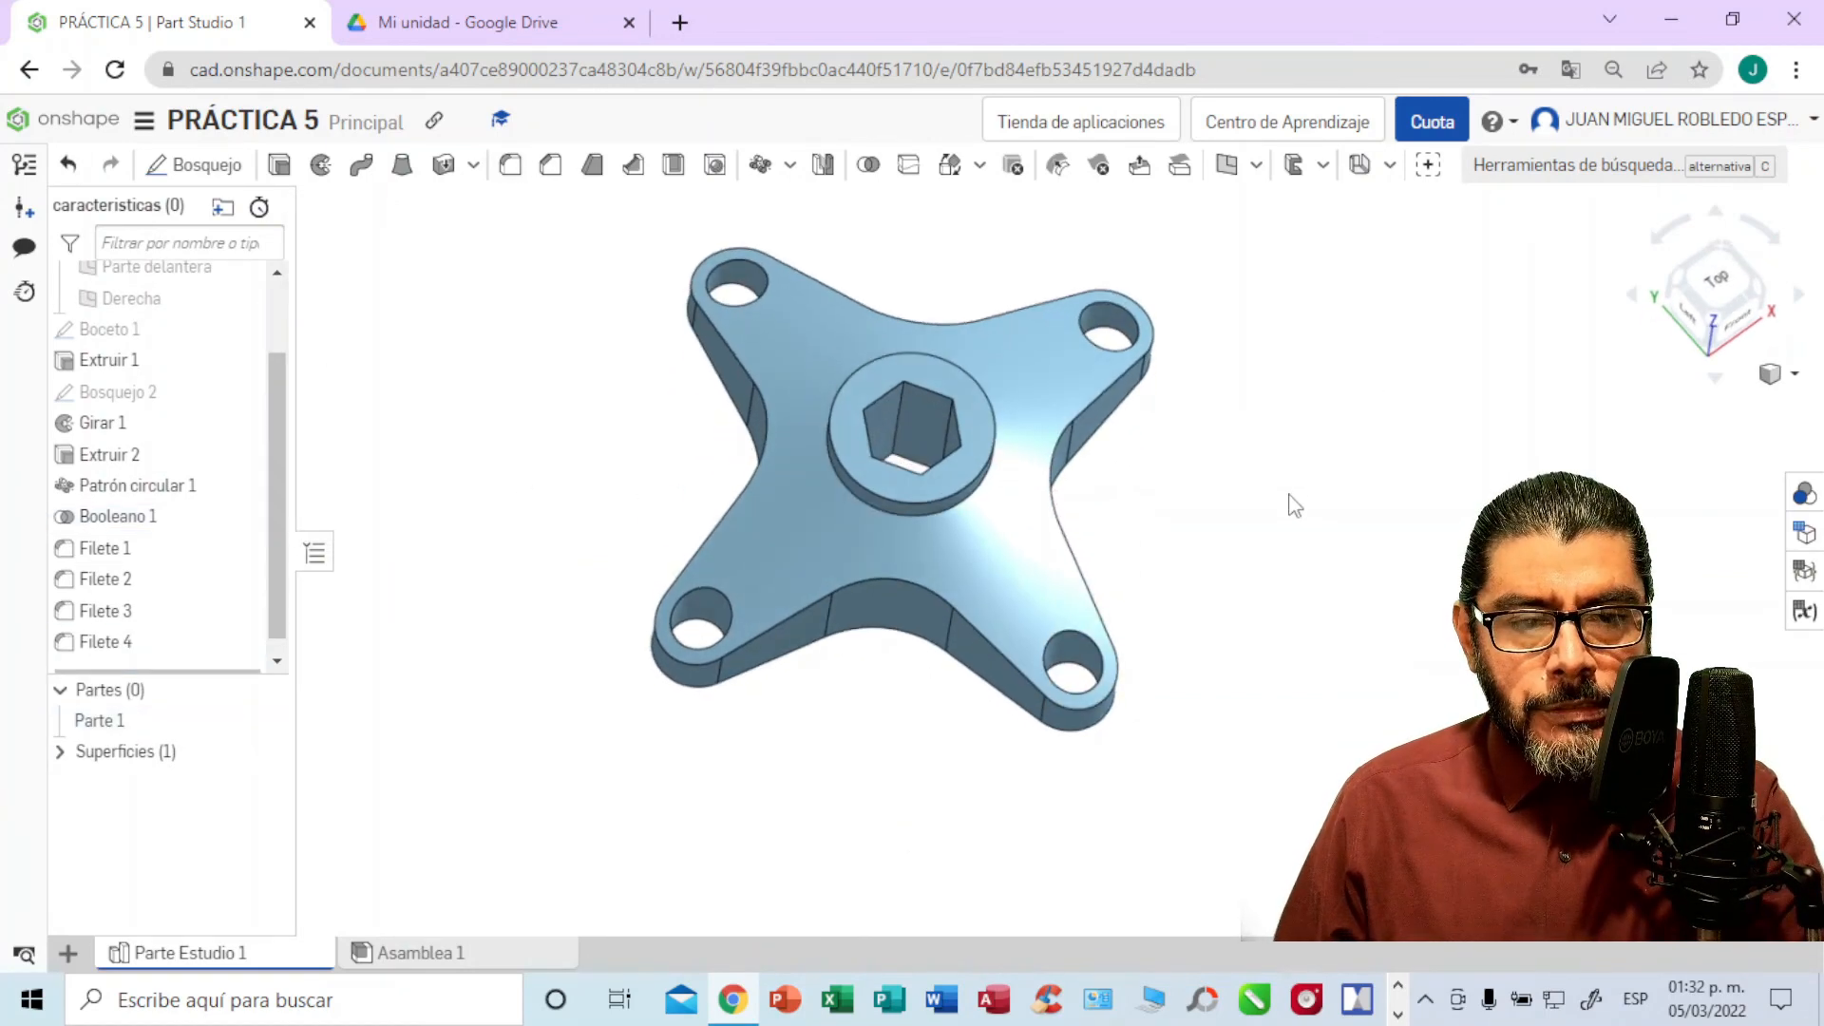
{"action": "middle_click_drag", "start_coordinate": [1295, 504], "coordinate": [1234, 538]}
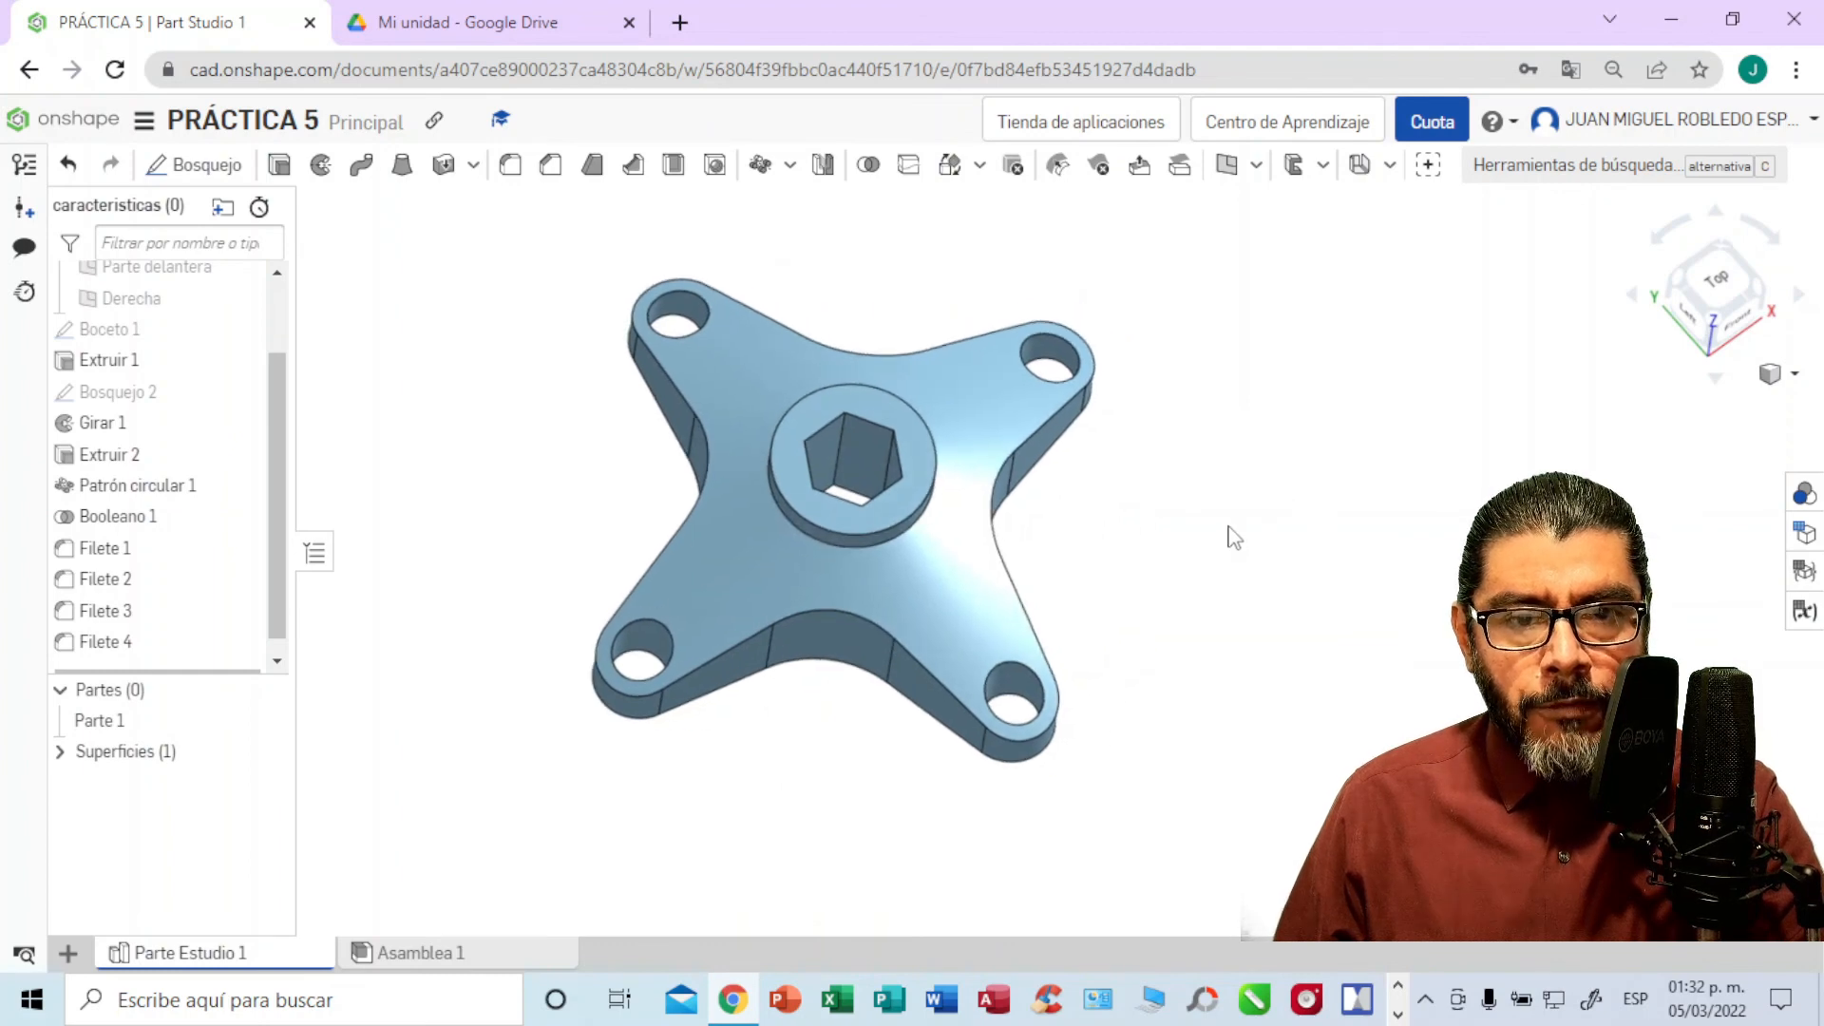
{"action": "right_click_drag", "start_coordinate": [1234, 538], "coordinate": [848, 460]}
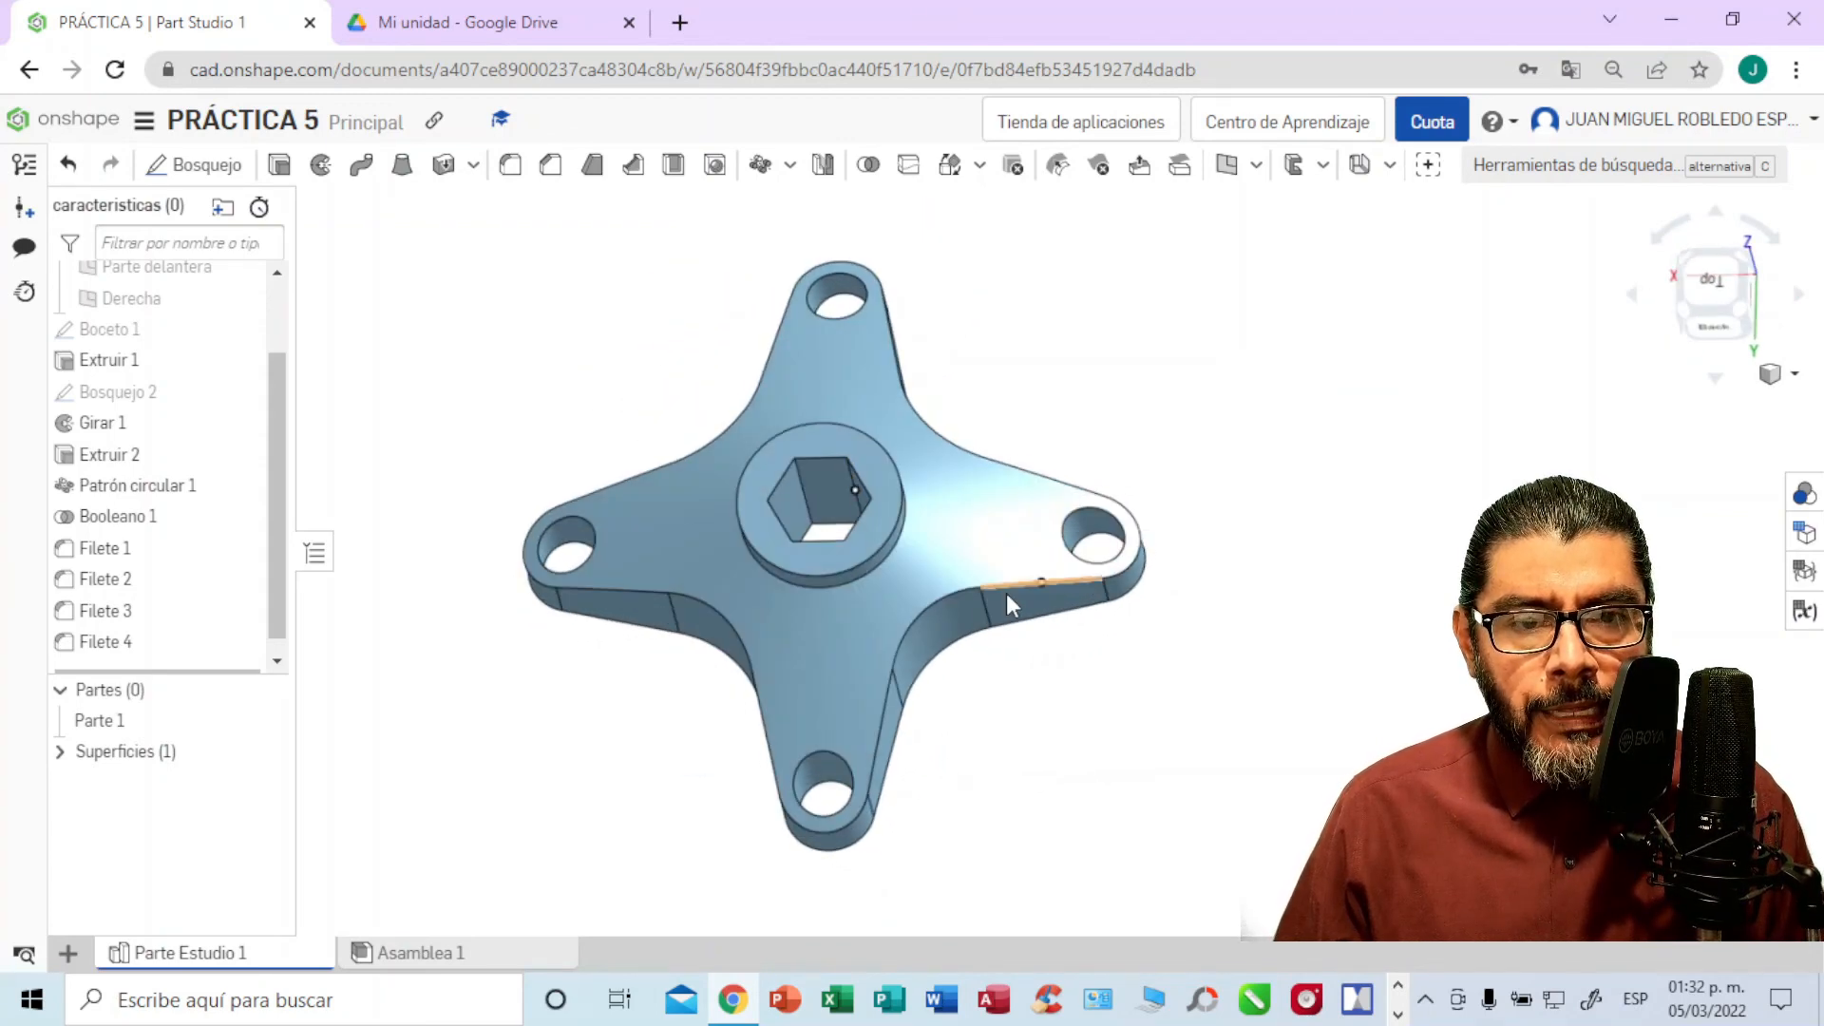
{"action": "right_click", "coordinate": [111, 722]}
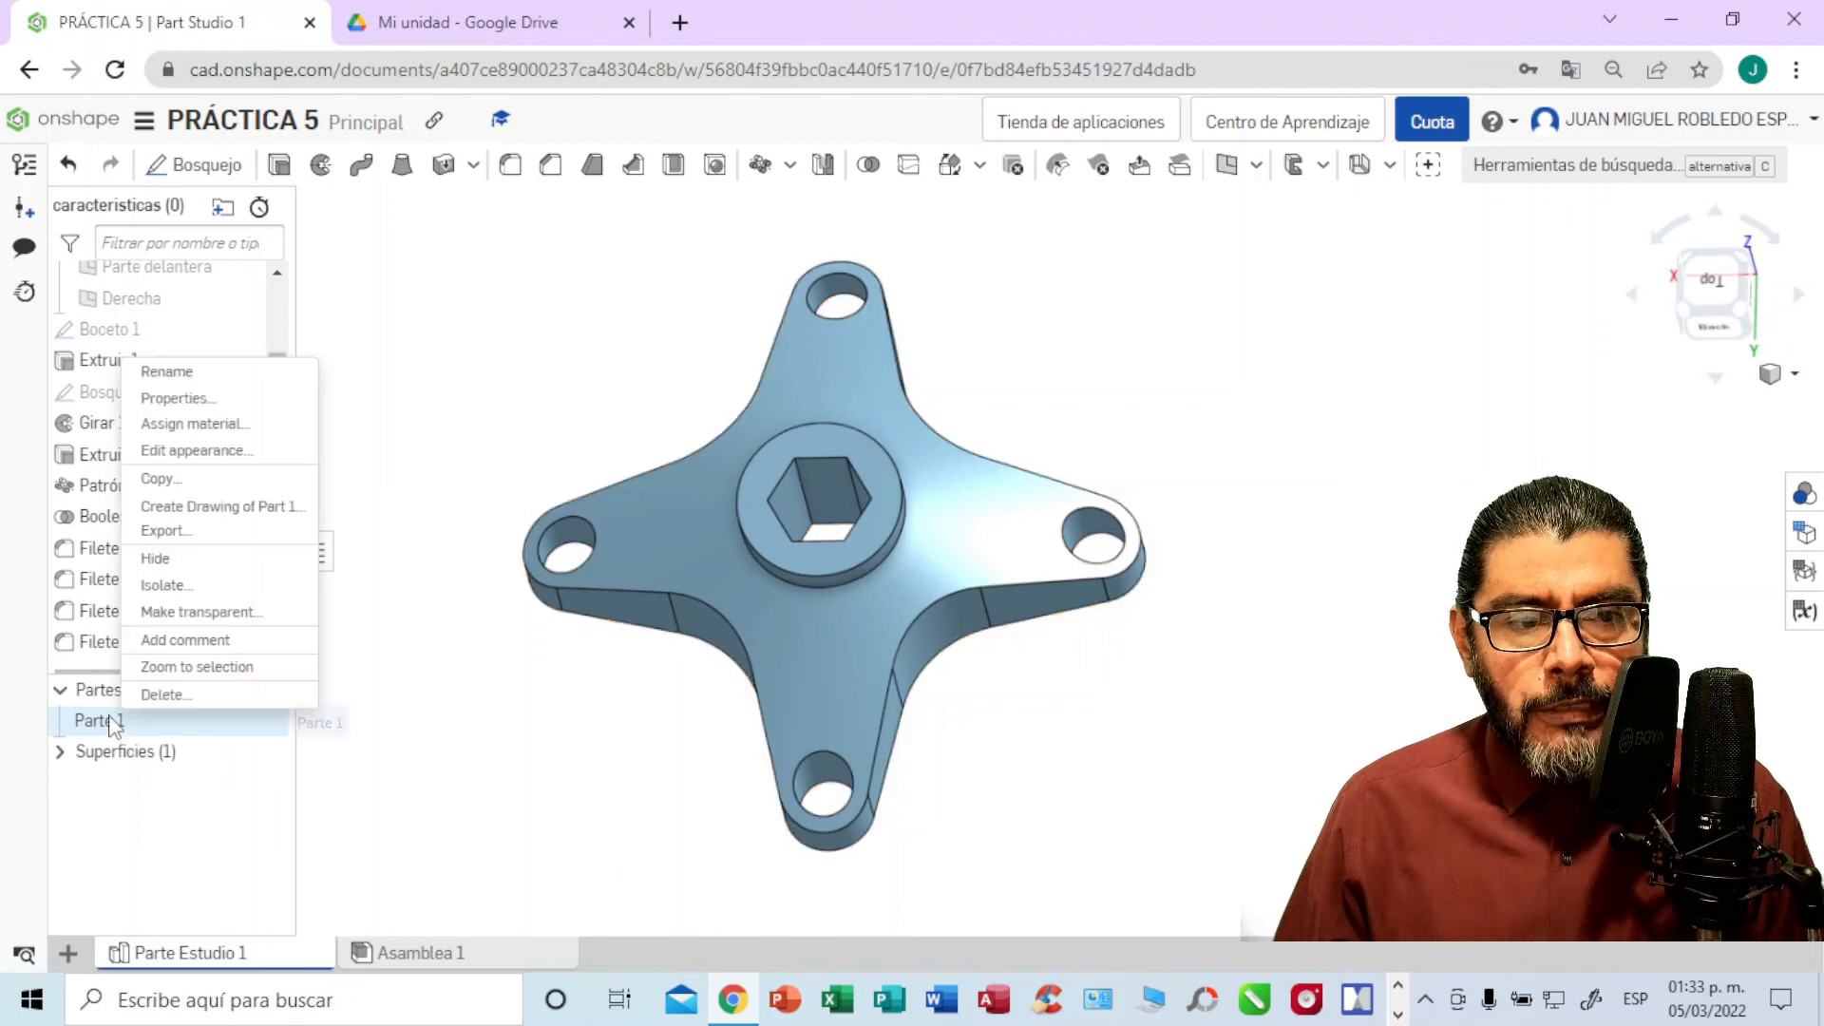
{"action": "left_click", "coordinate": [224, 453]}
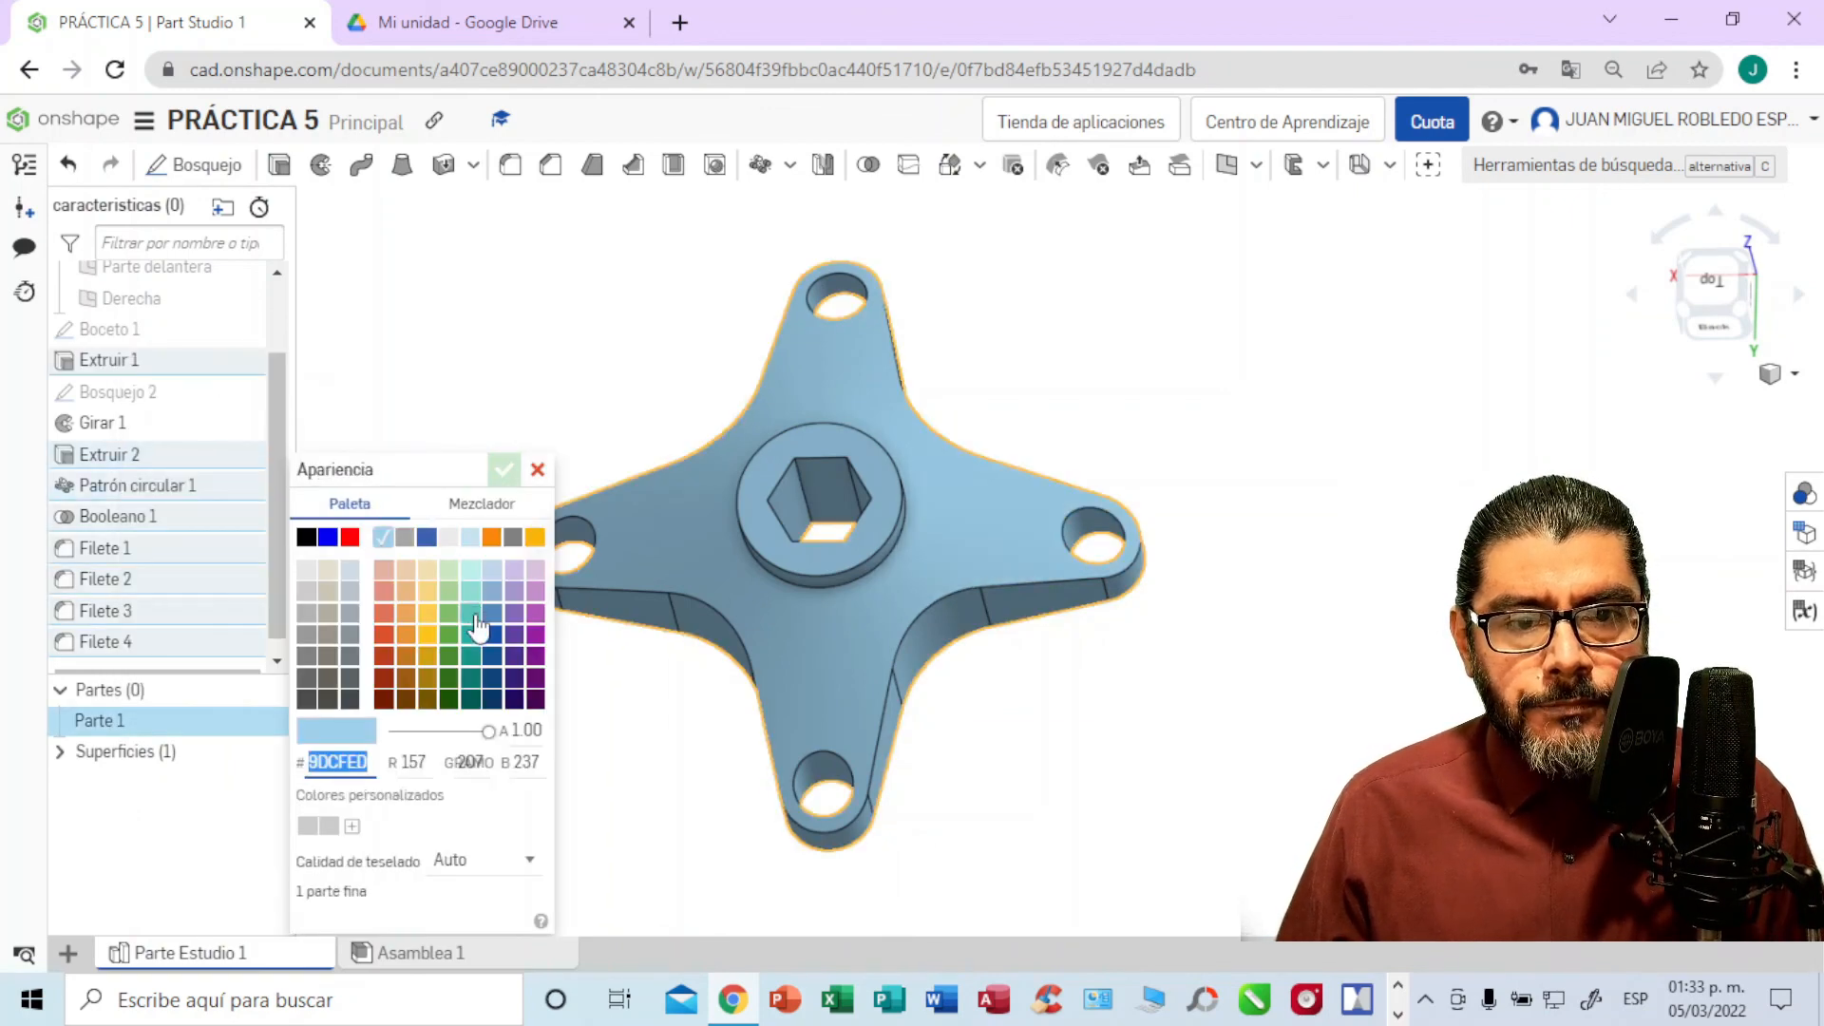
{"action": "left_click", "coordinate": [382, 635]}
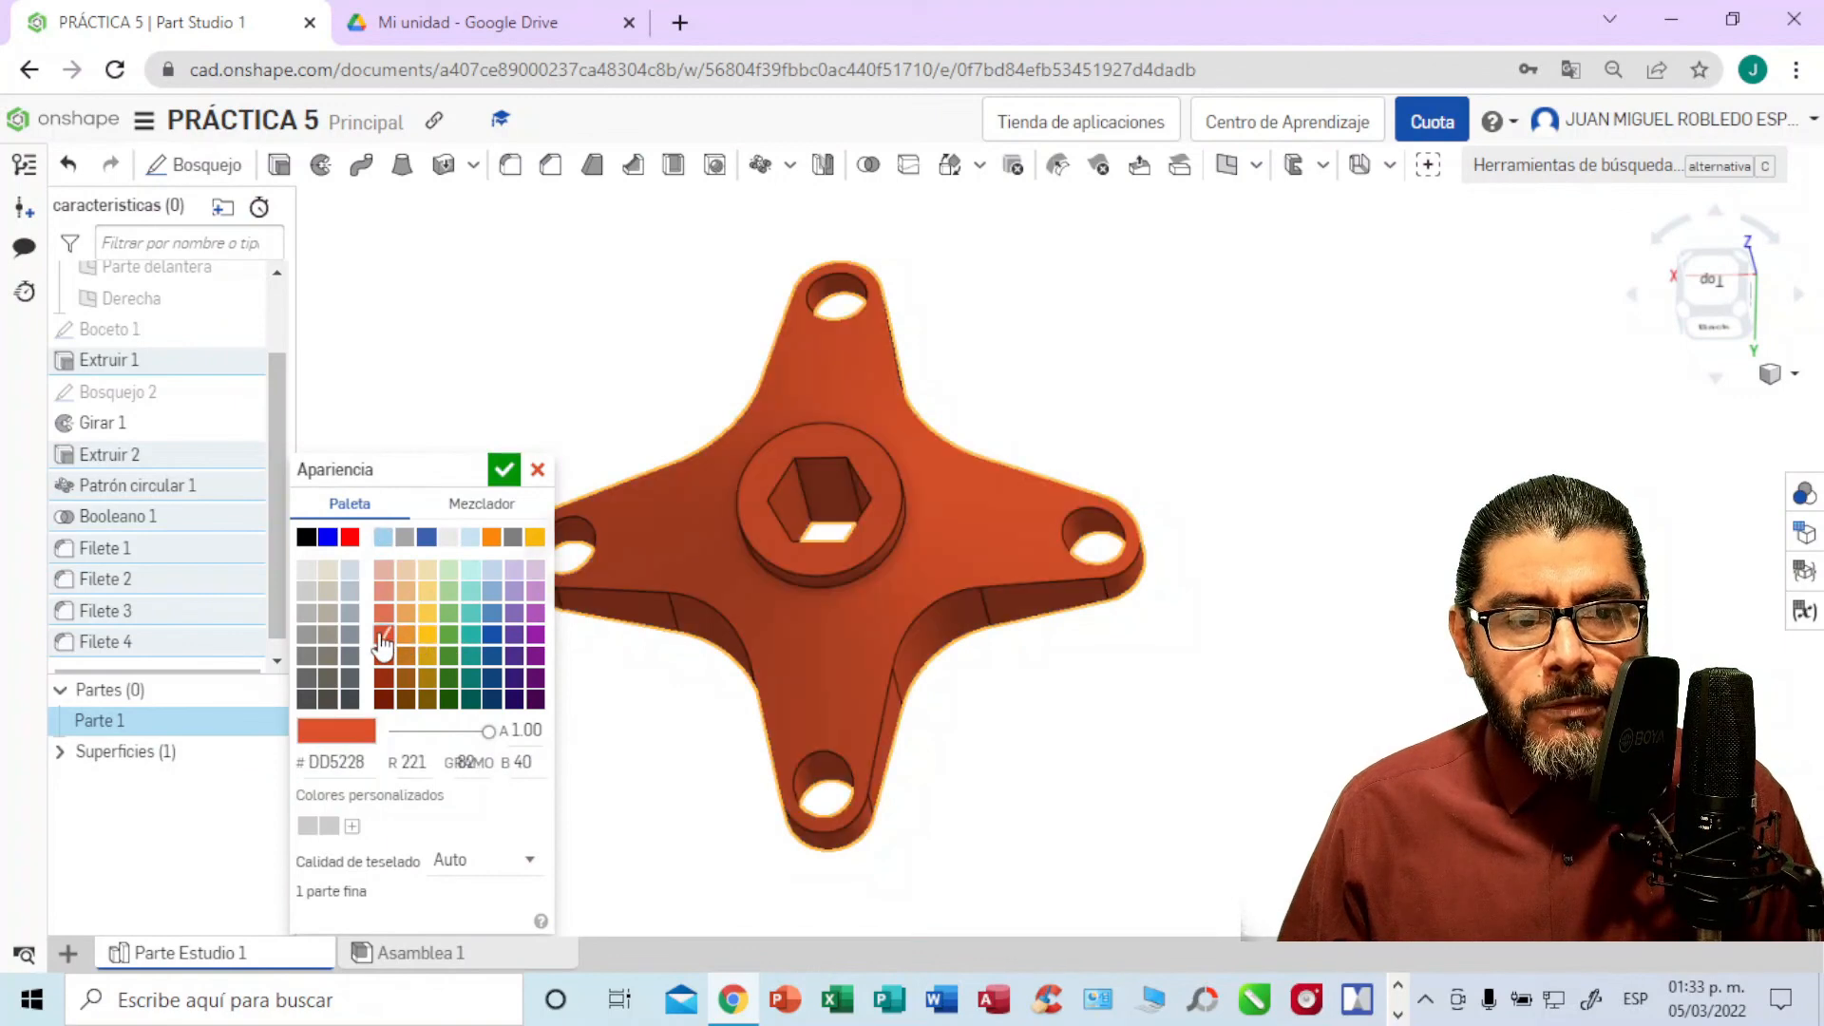
{"action": "left_click", "coordinate": [503, 472]}
{"action": "right_click_drag", "start_coordinate": [1122, 410], "coordinate": [1224, 670]}
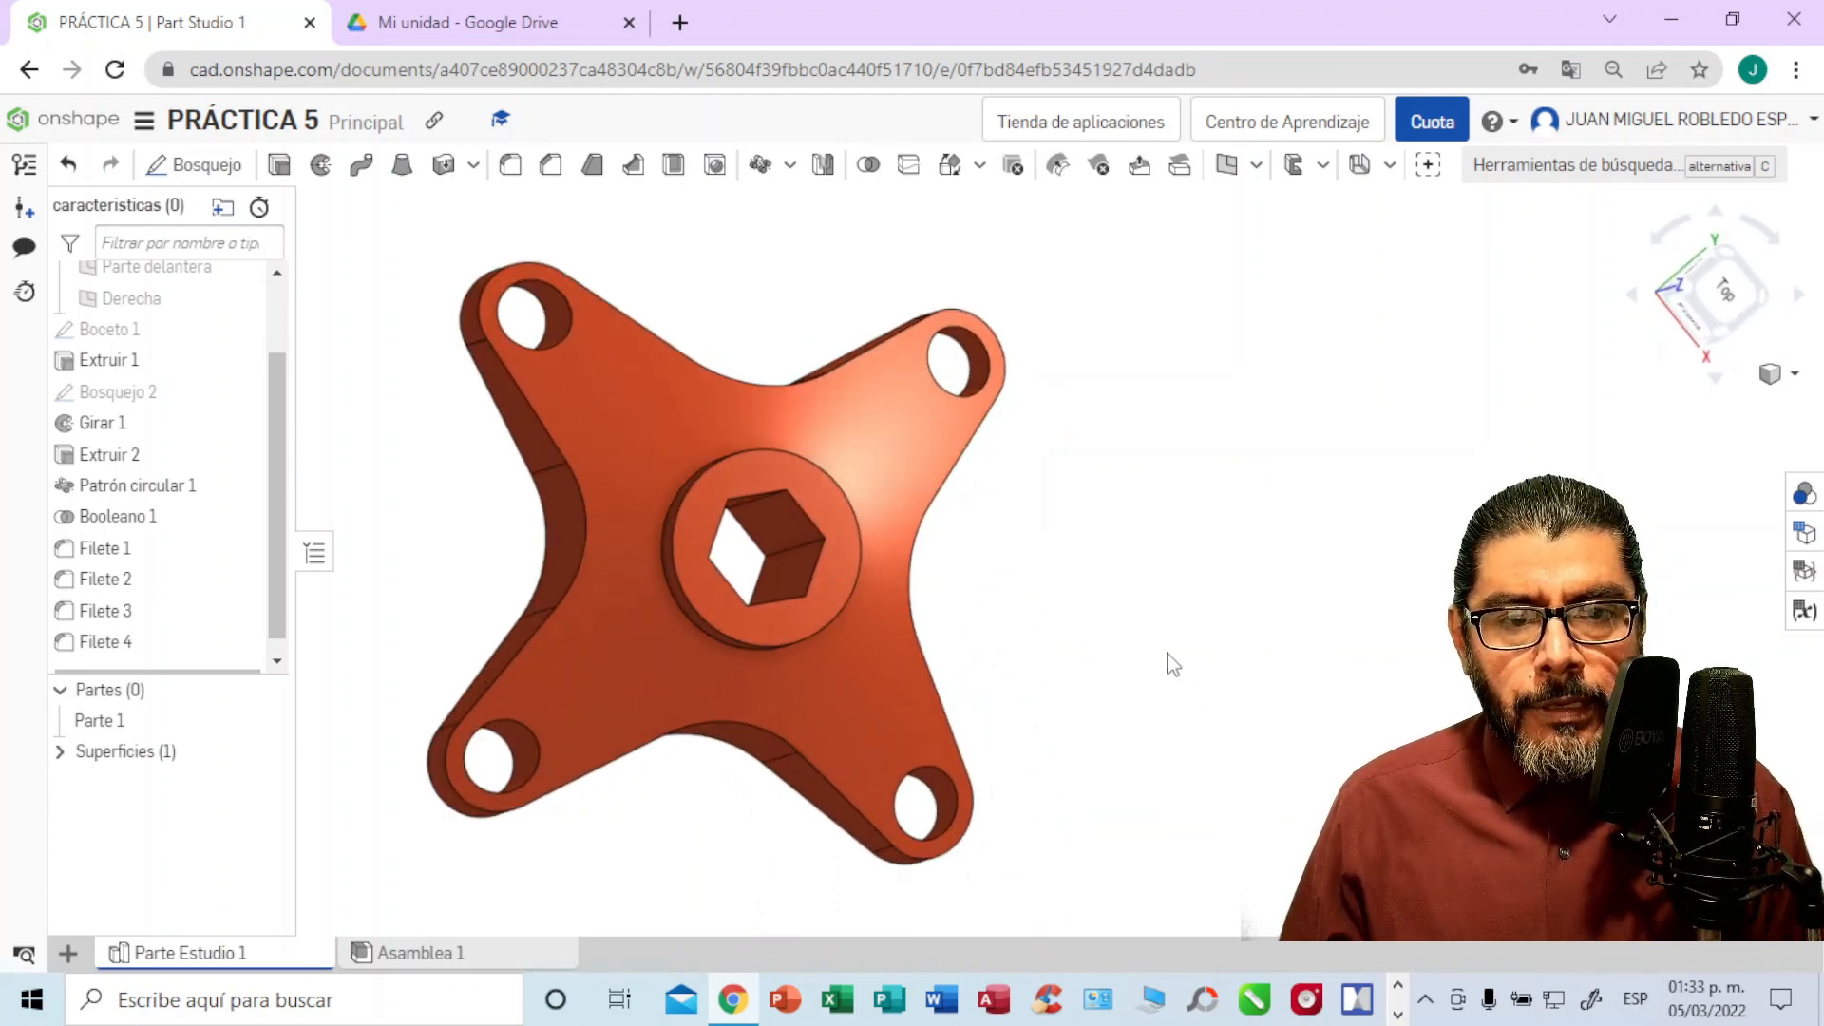